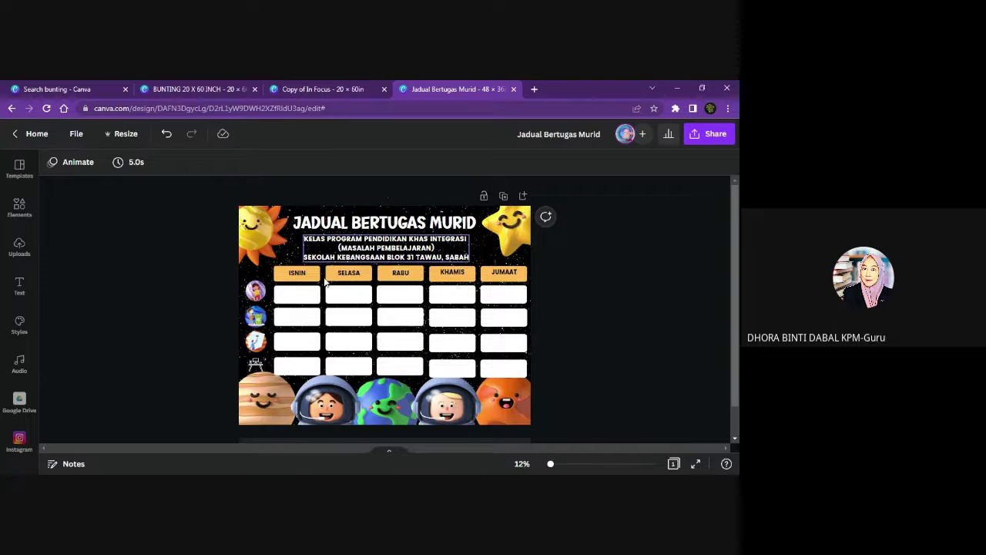
Bring up the JADUAL WAKTU KELAS PPKI SK BLOK 31 design and hide the screen-sharing notice
{"action": "left_click", "coordinate": [240, 431]}
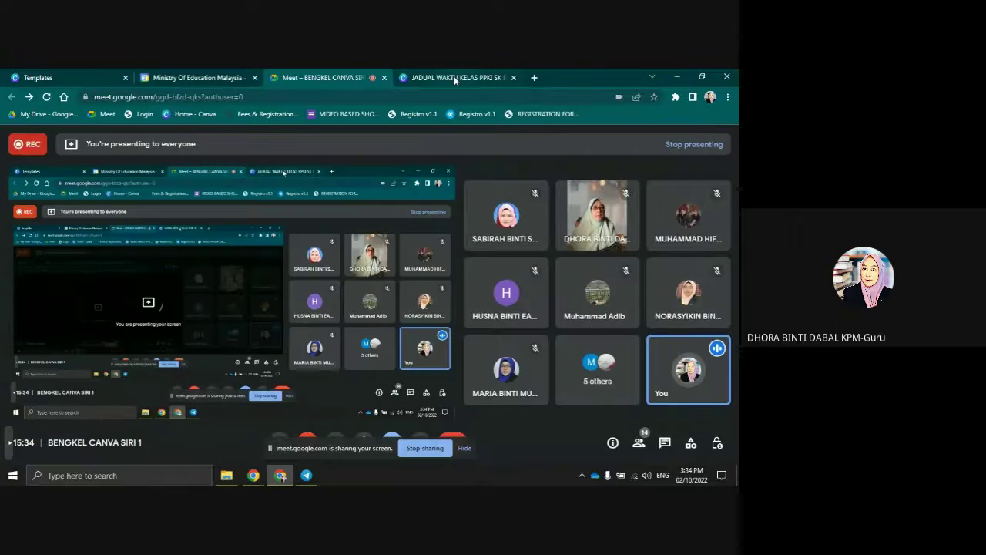
{"action": "left_click", "coordinate": [444, 73]}
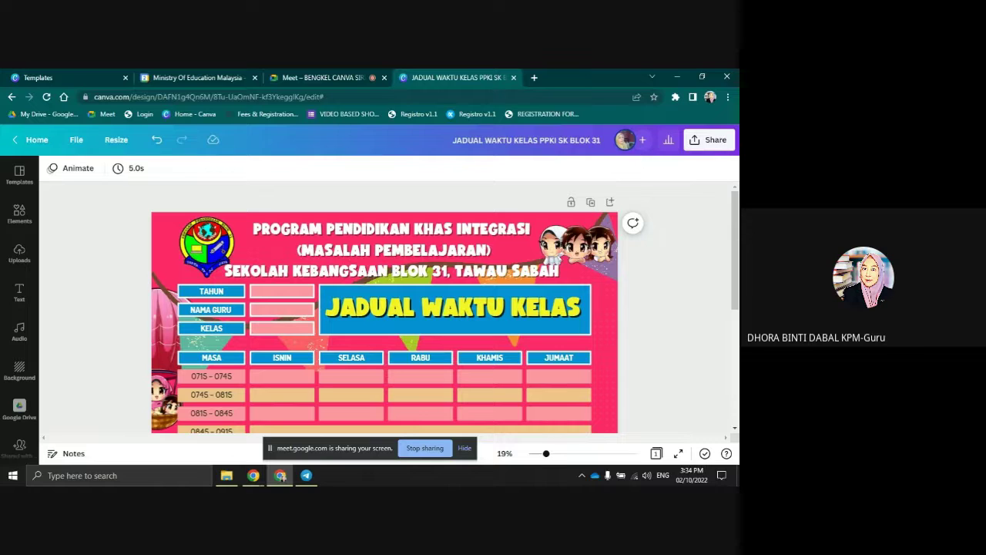
{"action": "left_click", "coordinate": [465, 453]}
{"action": "left_click", "coordinate": [465, 448]}
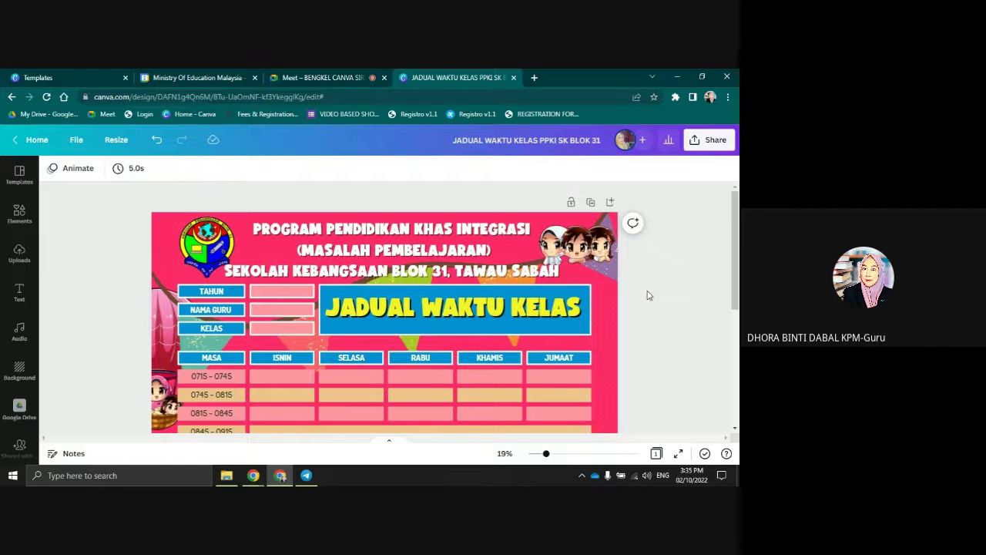
Examine the class timetable design from its heading to the bottom illustrations, with the canvas zoomed out to 12%
{"action": "scroll", "coordinate": [648, 295], "scroll_direction": "down", "scroll_amount": 2}
{"action": "scroll", "coordinate": [649, 294], "scroll_direction": "down", "scroll_amount": 2}
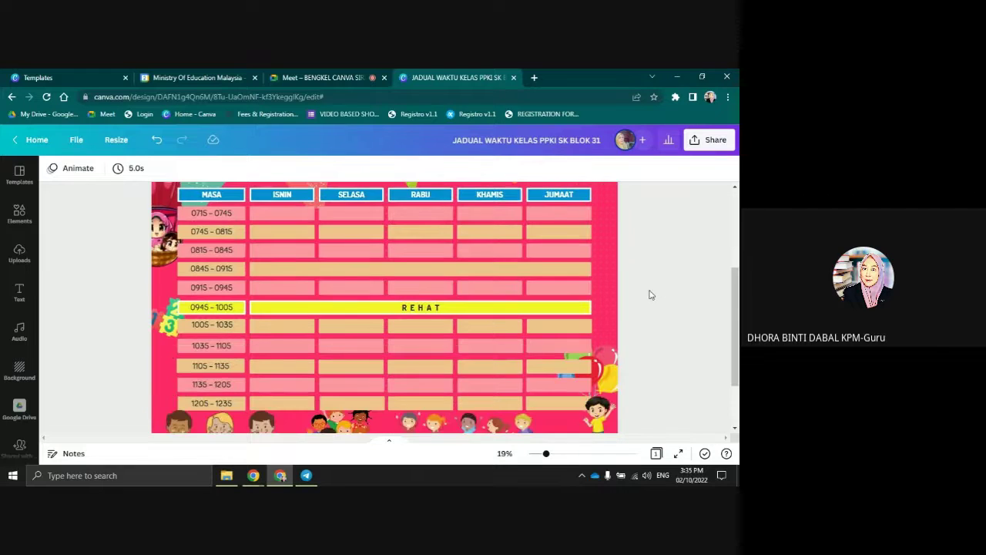
{"action": "scroll", "coordinate": [650, 293], "scroll_direction": "down", "scroll_amount": 2}
{"action": "scroll", "coordinate": [651, 295], "scroll_direction": "up", "scroll_amount": 4}
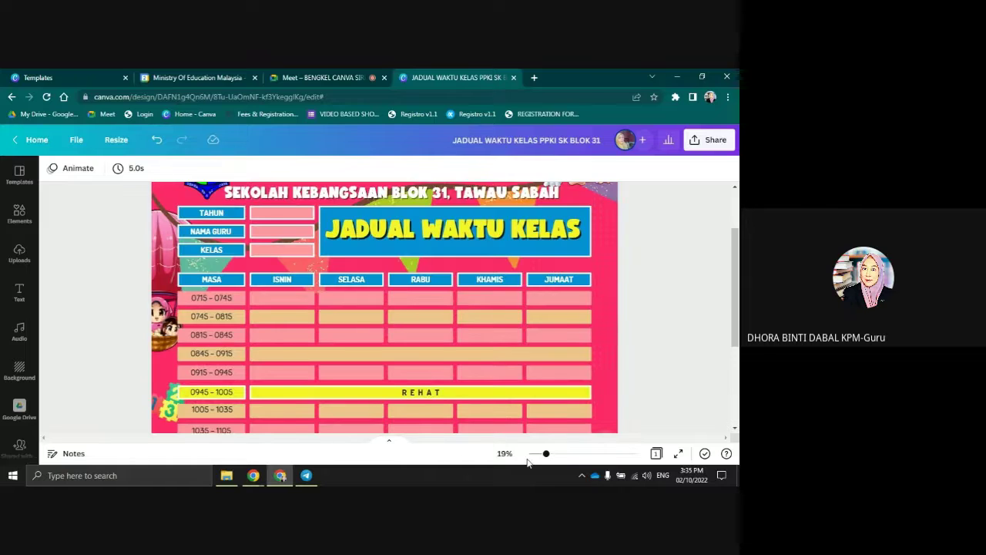
{"action": "left_click", "coordinate": [534, 454]}
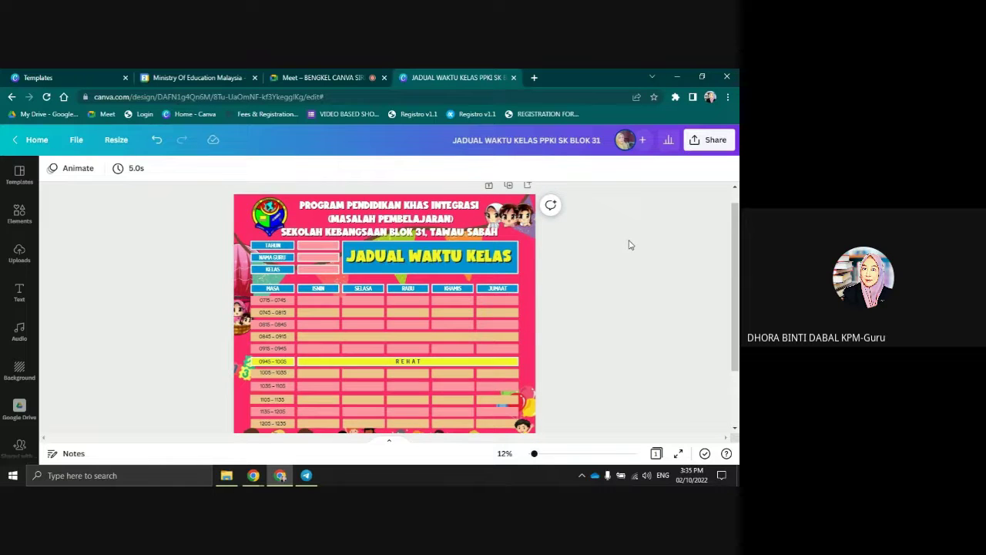
{"action": "scroll", "coordinate": [618, 282], "scroll_direction": "down", "scroll_amount": 1}
{"action": "scroll", "coordinate": [604, 277], "scroll_direction": "up", "scroll_amount": 1}
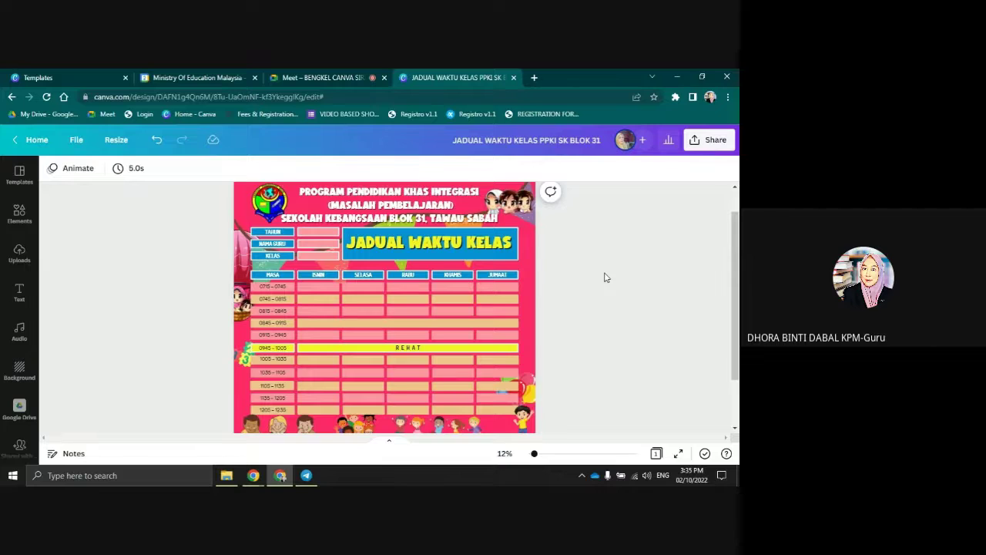
{"action": "scroll", "coordinate": [607, 276], "scroll_direction": "up", "scroll_amount": 1}
{"action": "scroll", "coordinate": [607, 276], "scroll_direction": "down", "scroll_amount": 1}
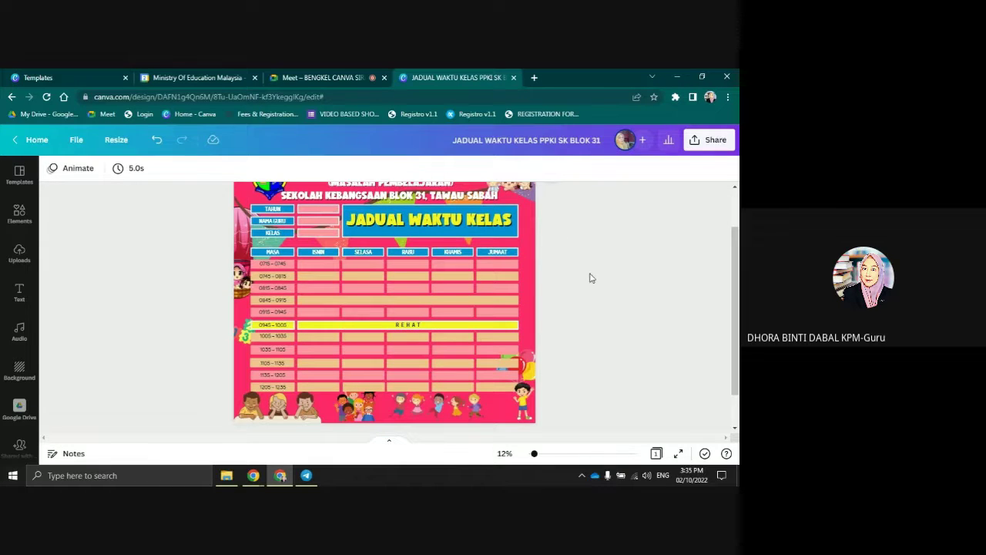
{"action": "scroll", "coordinate": [654, 305], "scroll_direction": "up", "scroll_amount": 1}
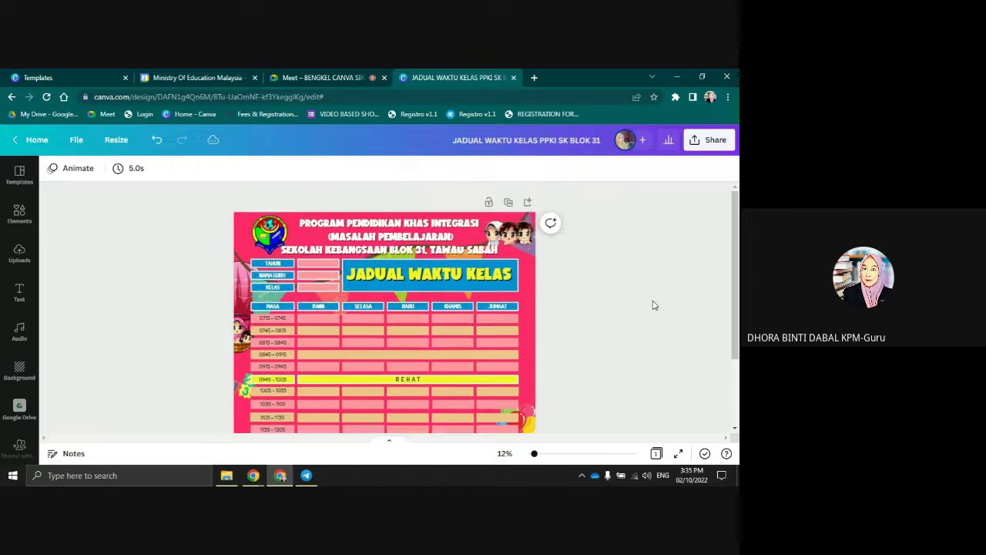
{"action": "scroll", "coordinate": [449, 260], "scroll_direction": "down", "scroll_amount": 2}
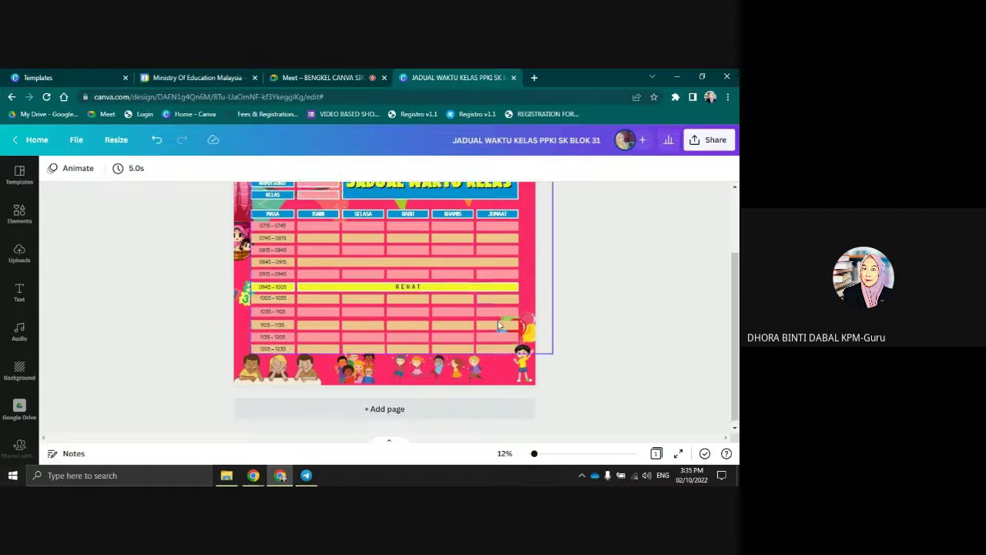
{"action": "scroll", "coordinate": [498, 319], "scroll_direction": "up", "scroll_amount": 1}
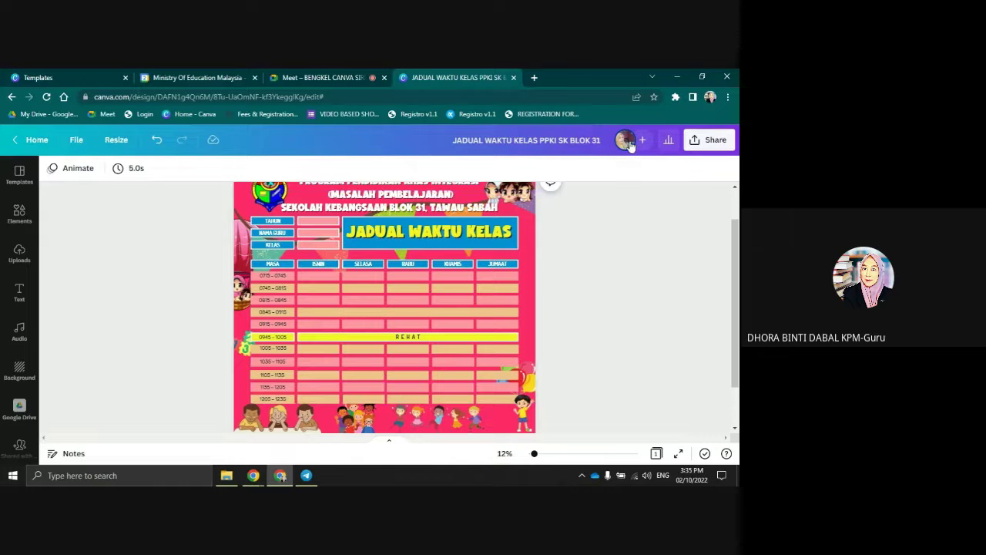
Switch to the other Chrome window and view the Jadual Bertugas Murid duty roster design
{"action": "left_click", "coordinate": [253, 475]}
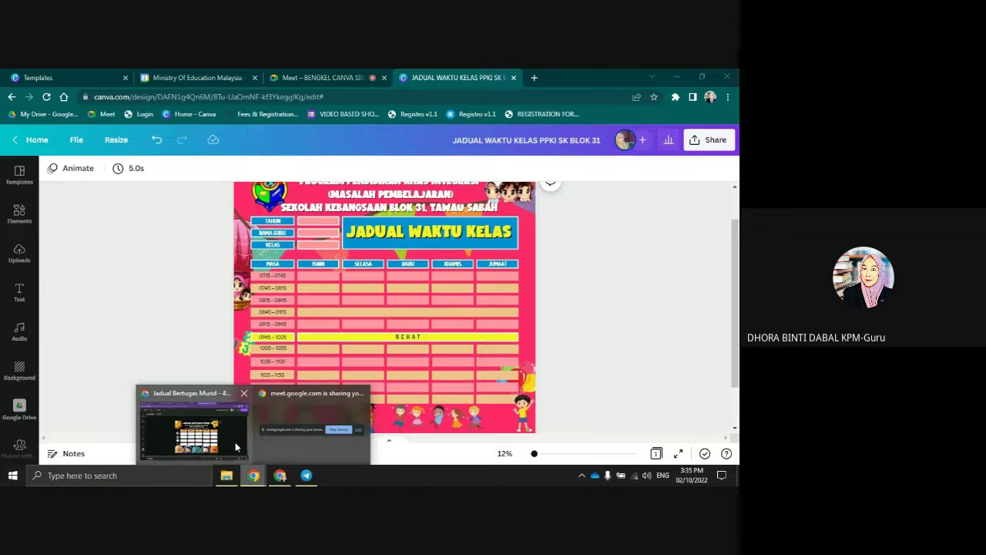
{"action": "left_click", "coordinate": [234, 442]}
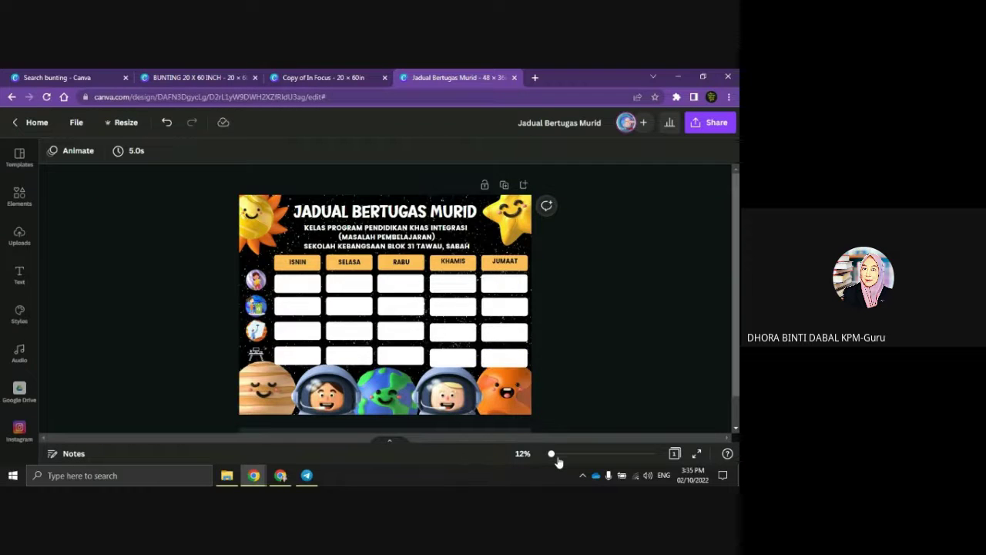
{"action": "left_click_drag", "start_coordinate": [558, 458], "coordinate": [550, 455]}
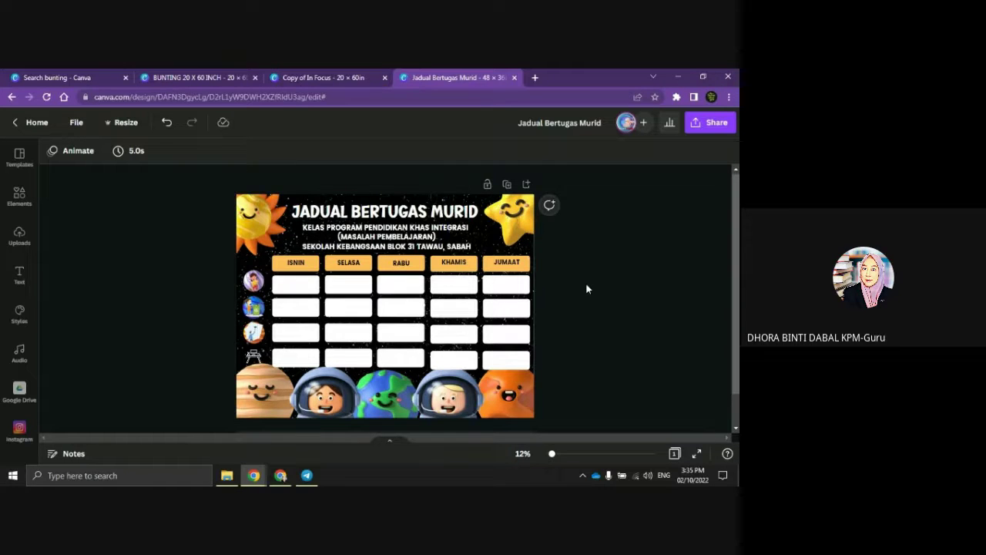
{"action": "scroll", "coordinate": [586, 285], "scroll_direction": "down", "scroll_amount": 1}
{"action": "scroll", "coordinate": [586, 288], "scroll_direction": "up", "scroll_amount": 1}
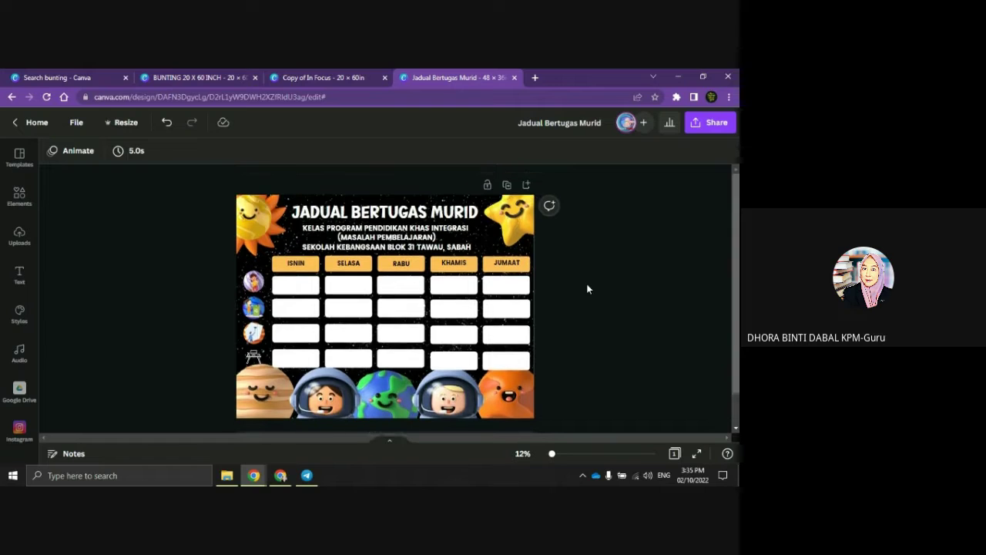
Return to the JADUAL WAKTU KELAS design and review its heading, timetable rows and decorations
{"action": "left_click", "coordinate": [281, 476]}
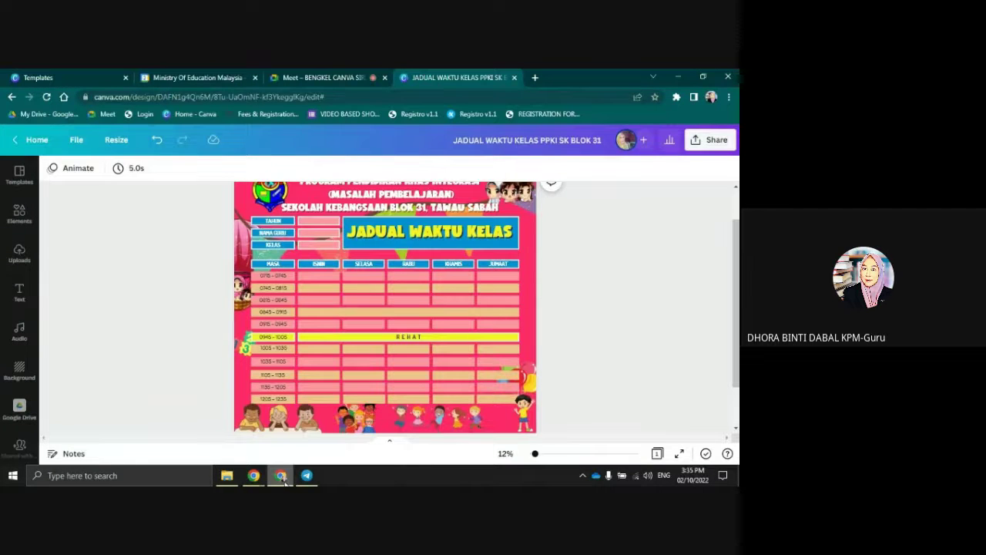
{"action": "scroll", "coordinate": [417, 254], "scroll_direction": "up", "scroll_amount": 1}
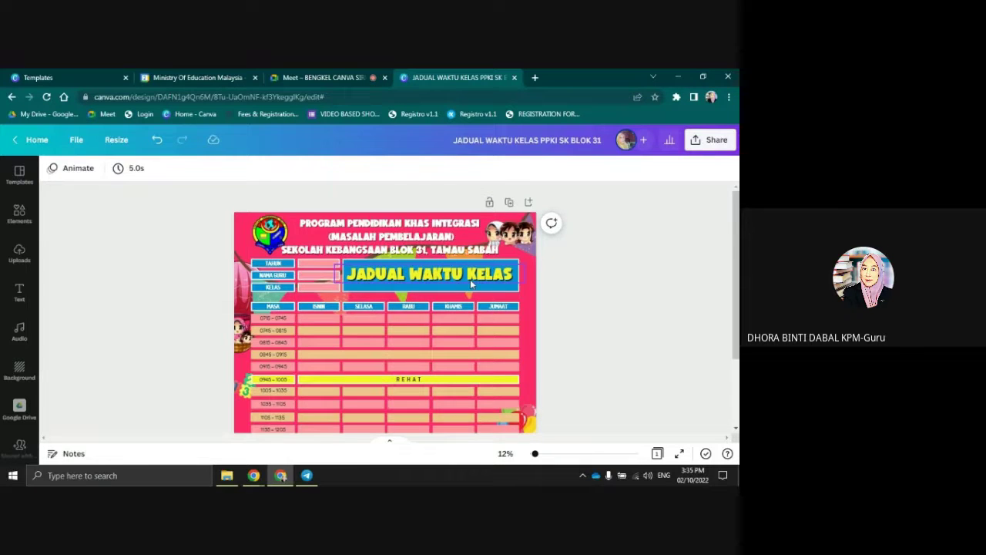
{"action": "scroll", "coordinate": [470, 282], "scroll_direction": "down", "scroll_amount": 1}
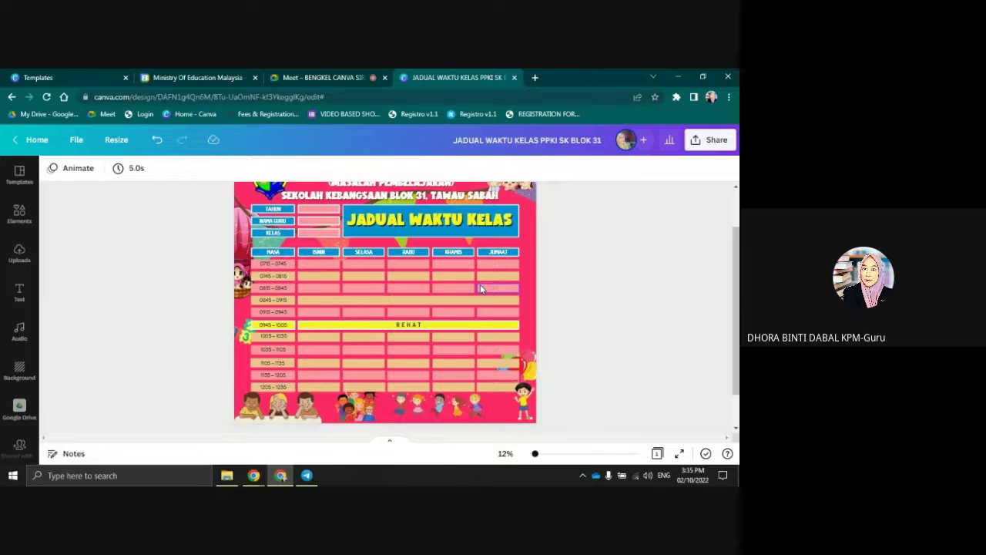
{"action": "scroll", "coordinate": [484, 289], "scroll_direction": "up", "scroll_amount": 1}
{"action": "scroll", "coordinate": [489, 285], "scroll_direction": "down", "scroll_amount": 1}
{"action": "scroll", "coordinate": [490, 280], "scroll_direction": "up", "scroll_amount": 1}
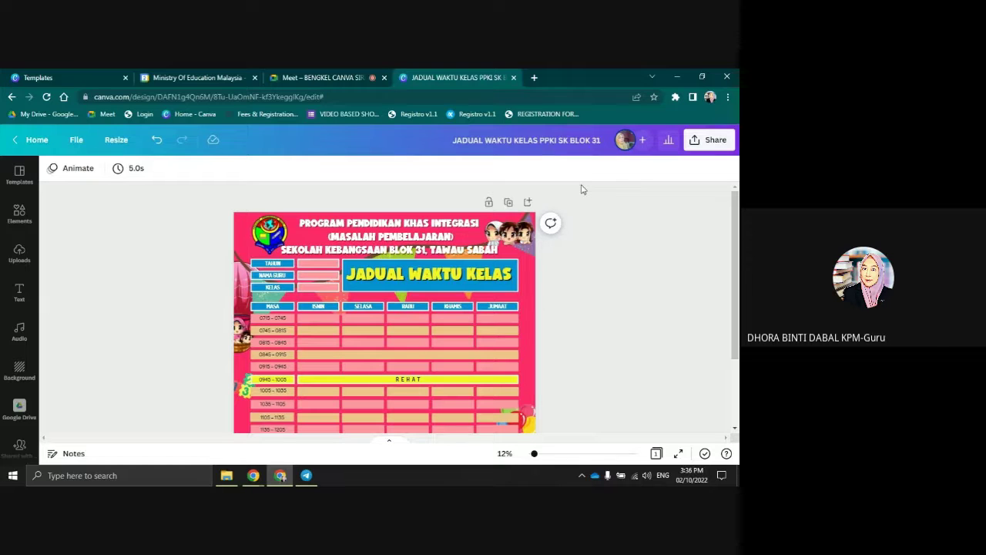
Close the White Brown Pink Clean Pastel Class Schedule template preview and go back to the Canva home page
{"action": "left_click", "coordinate": [69, 78]}
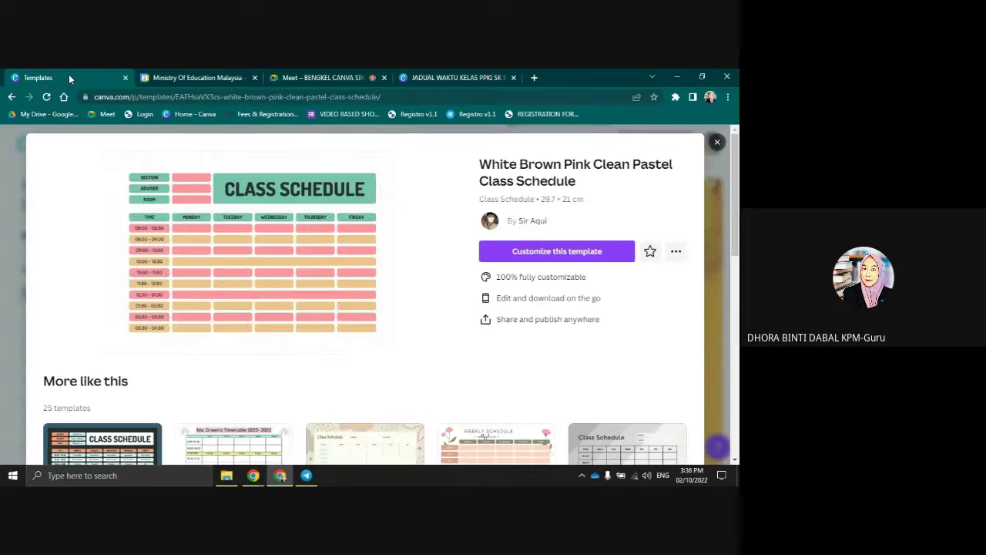
{"action": "left_click", "coordinate": [717, 144]}
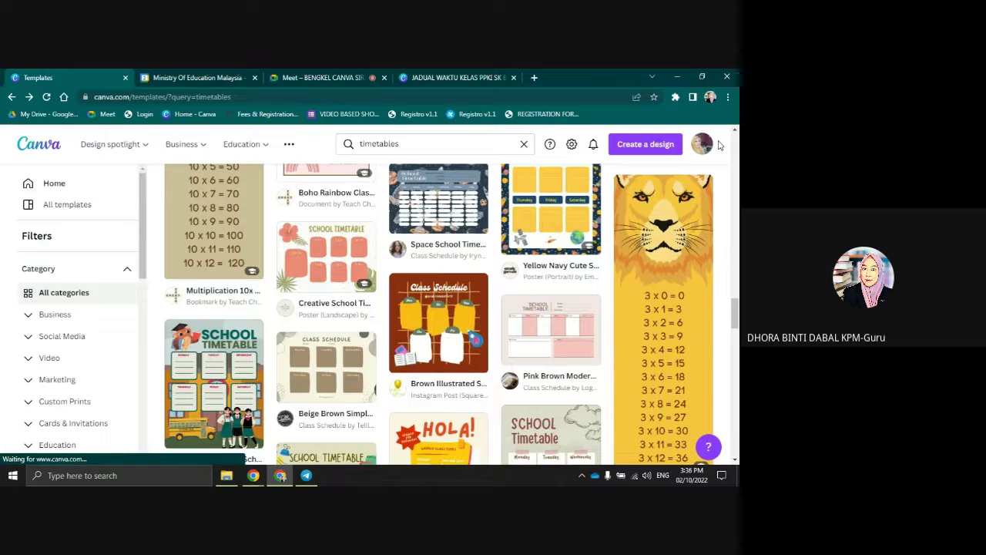
{"action": "scroll", "coordinate": [436, 242], "scroll_direction": "up", "scroll_amount": 5}
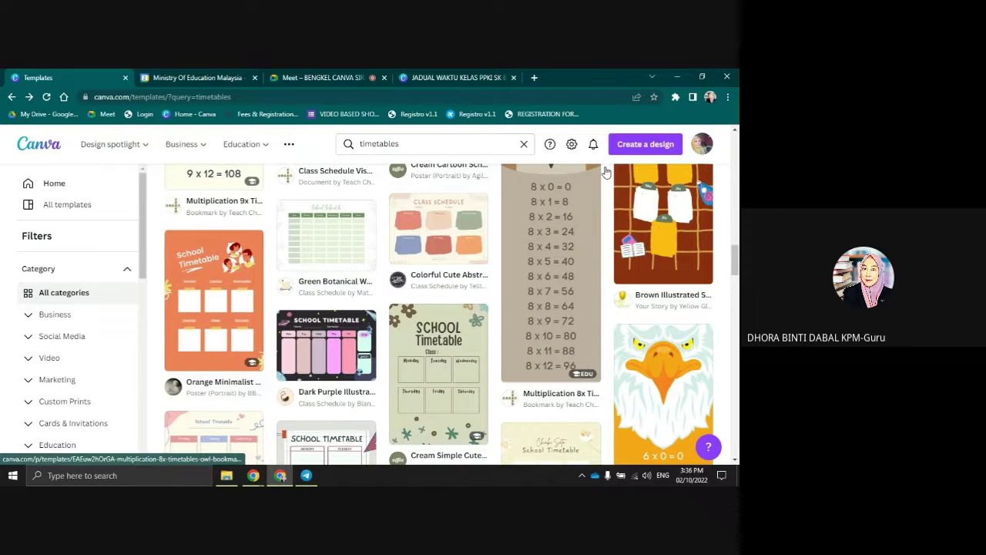
{"action": "scroll", "coordinate": [231, 246], "scroll_direction": "up", "scroll_amount": 3}
{"action": "left_click", "coordinate": [53, 186]}
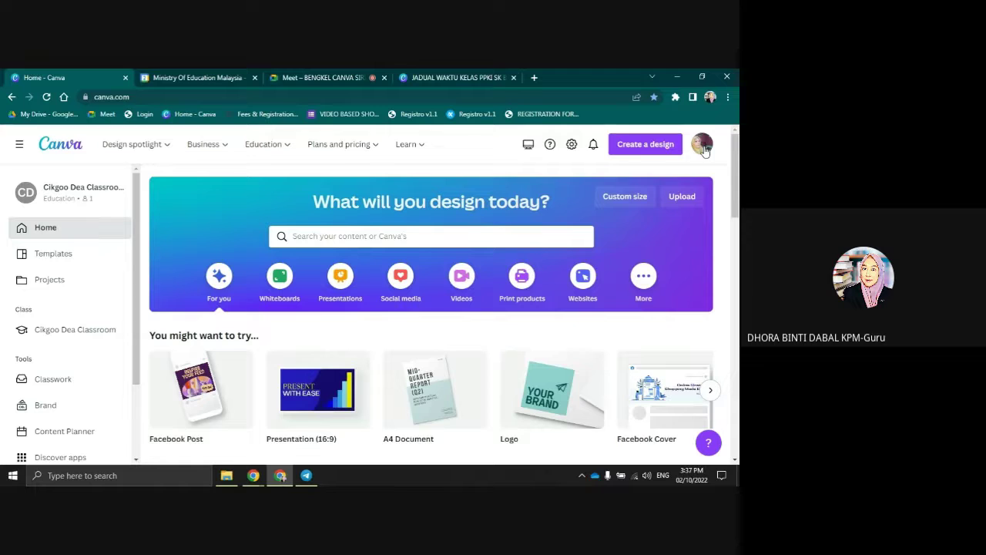
Search the new design types for "banner" and create a blank Banner (Landscape) design
{"action": "left_click", "coordinate": [637, 148]}
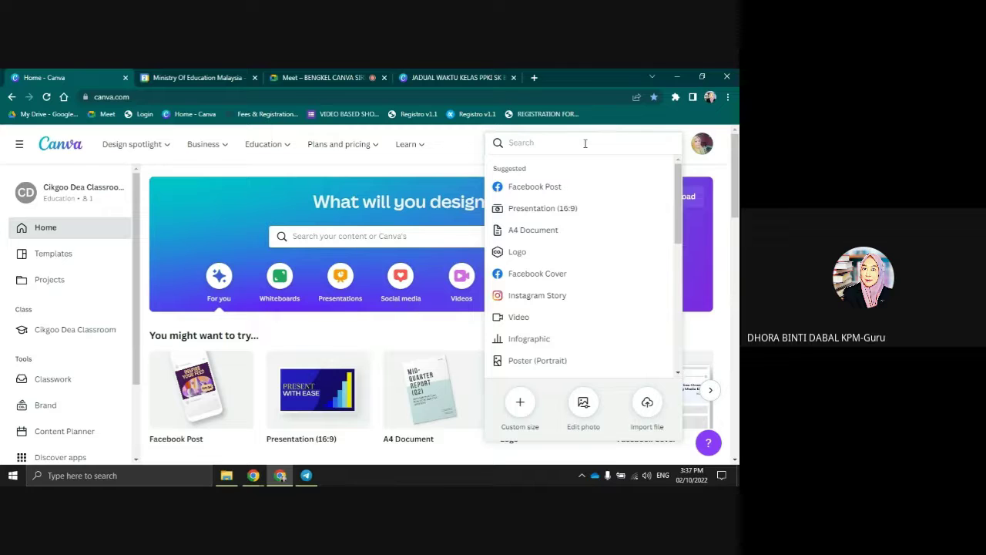
{"action": "type", "text": "banner"}
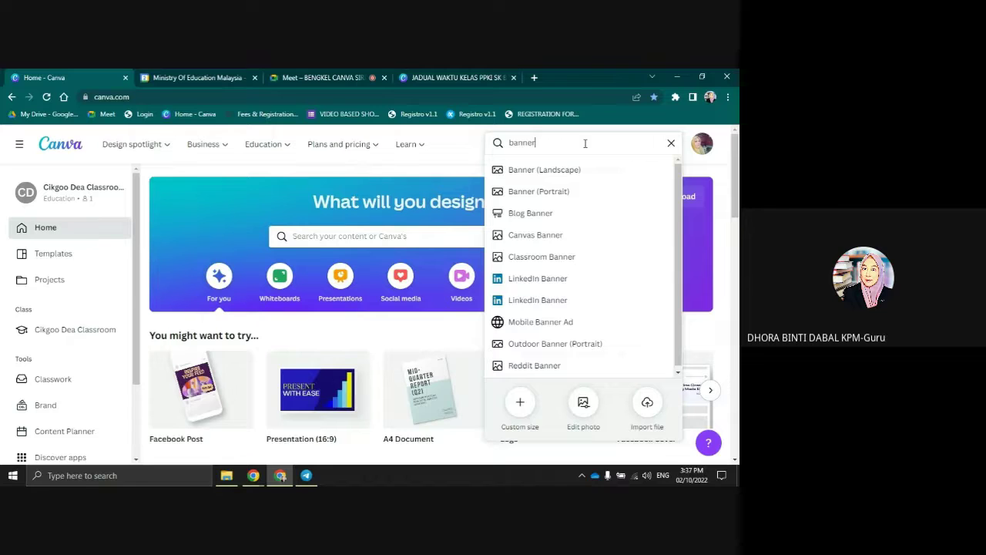
{"action": "left_click", "coordinate": [549, 171]}
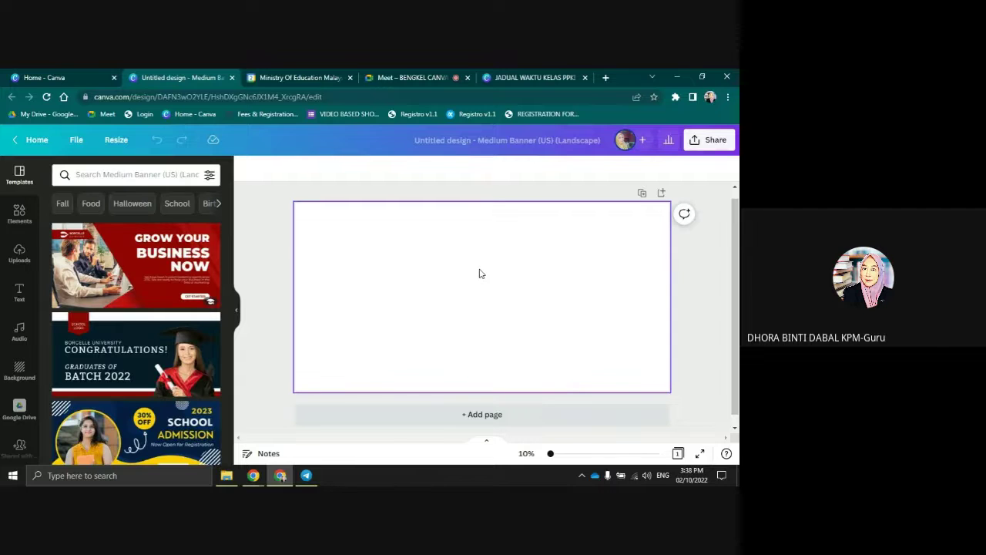
Resize the blank banner design itself, without making a copy, to the recently used 48 × 48 in size
{"action": "left_click", "coordinate": [117, 142]}
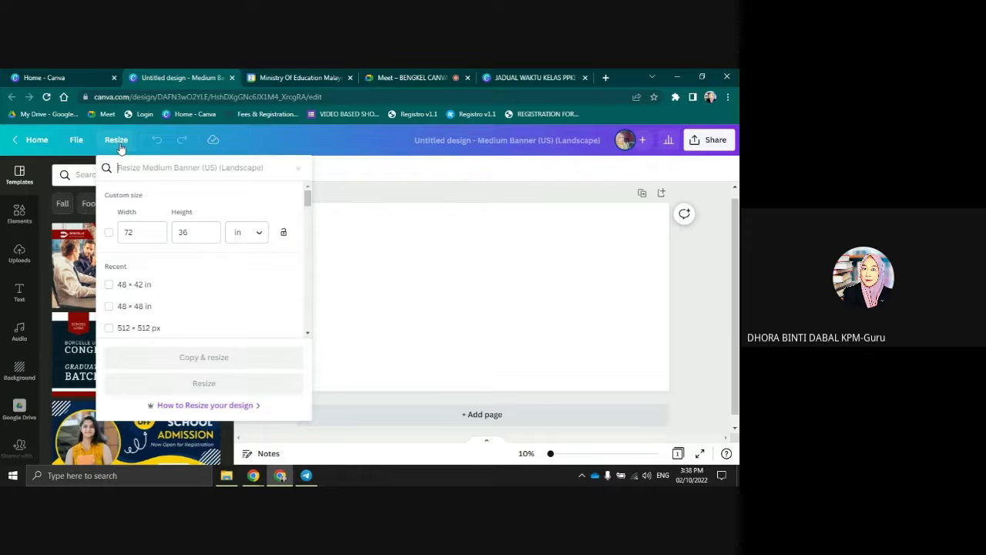
{"action": "left_click", "coordinate": [260, 235]}
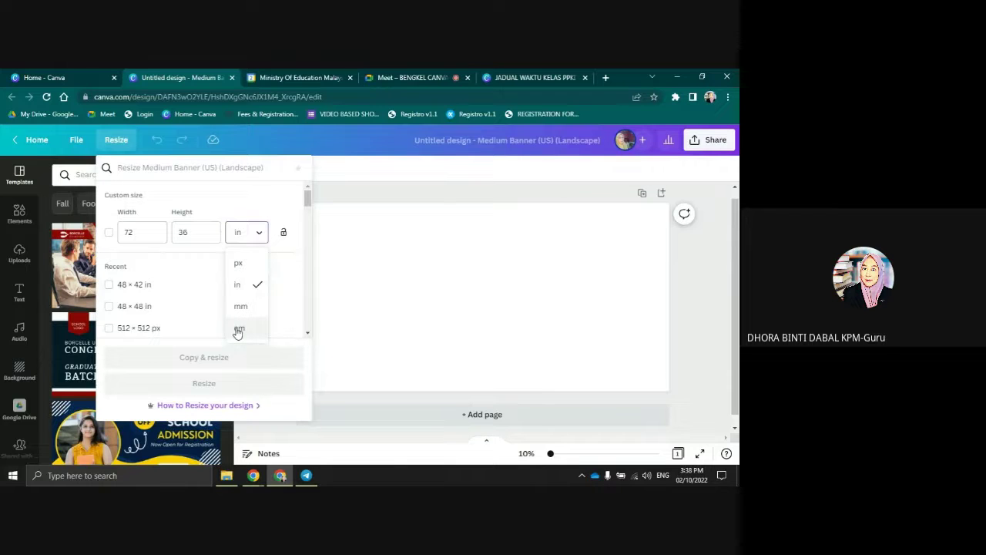
{"action": "left_click", "coordinate": [239, 286]}
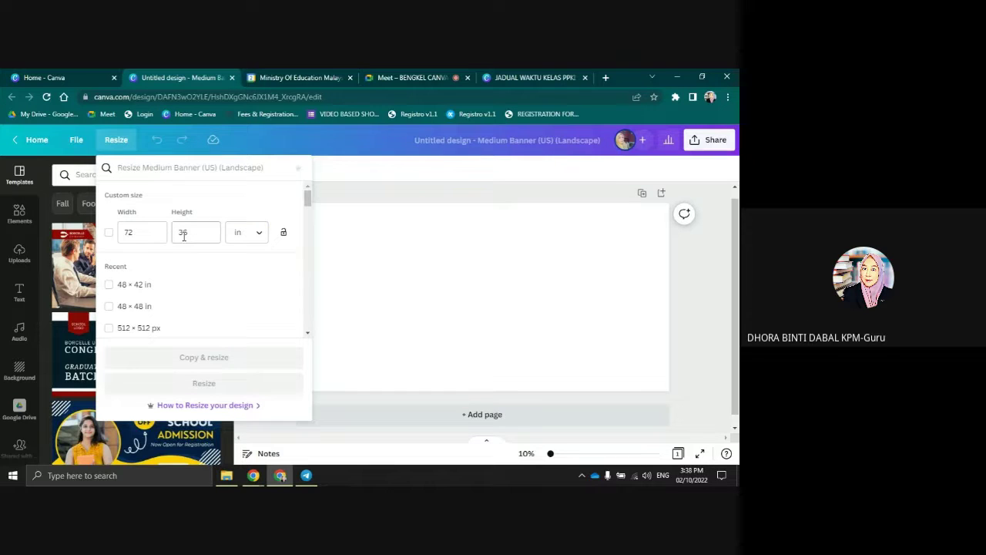
{"action": "left_click", "coordinate": [132, 232]}
{"action": "double_click", "coordinate": [128, 232]}
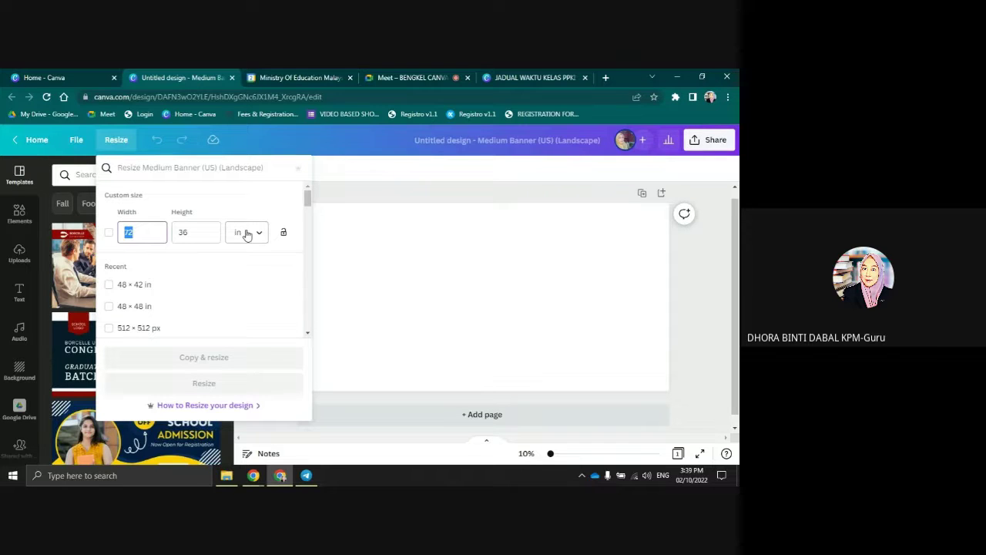
{"action": "left_click", "coordinate": [109, 307]}
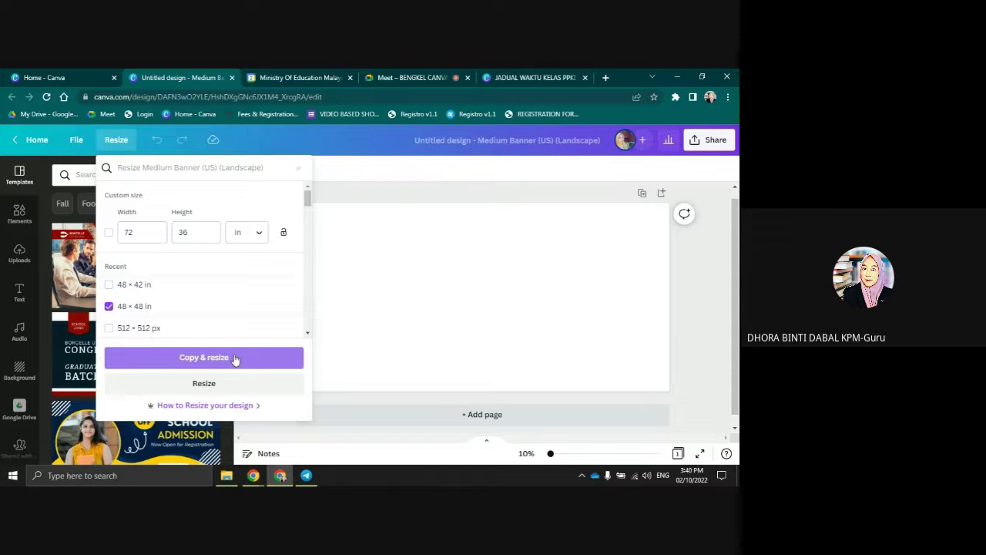
{"action": "left_click", "coordinate": [203, 385]}
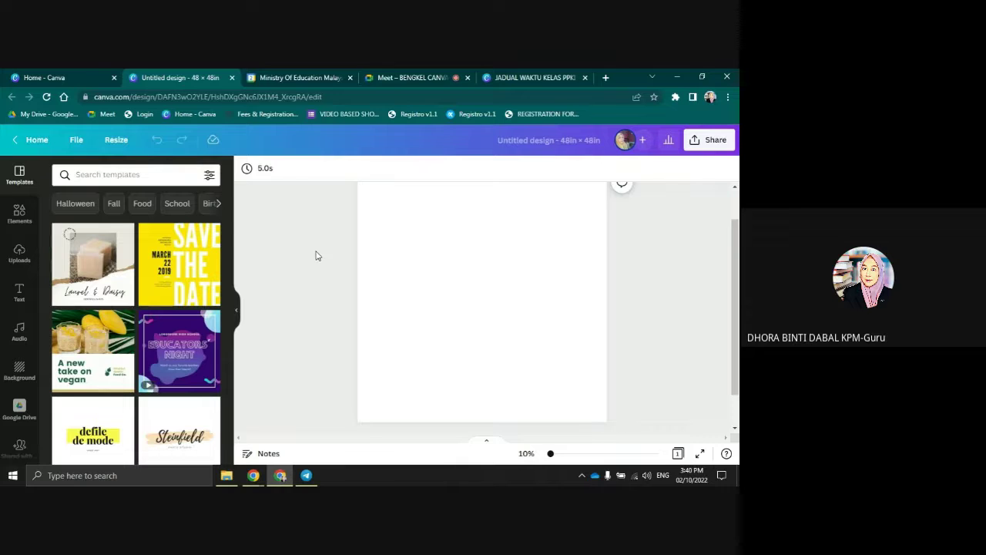
Collapse the template list beside the canvas and look over the blank square page
{"action": "scroll", "coordinate": [254, 316], "scroll_direction": "down", "scroll_amount": 2}
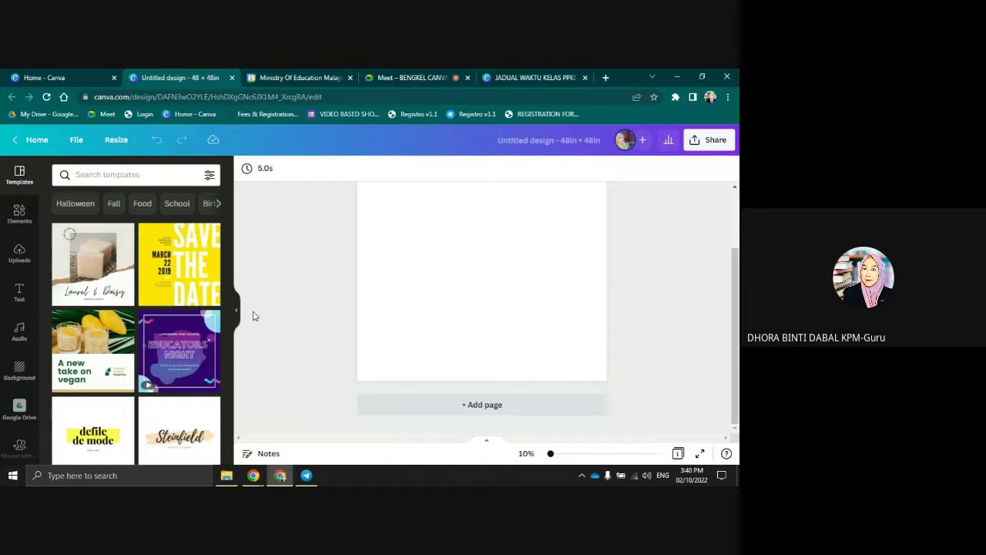
{"action": "left_click", "coordinate": [237, 309]}
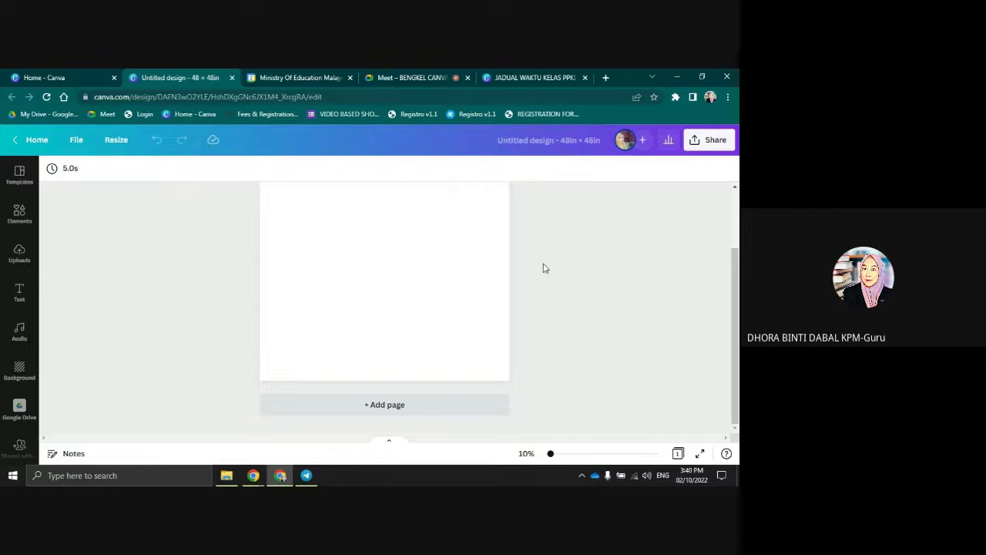
{"action": "scroll", "coordinate": [554, 270], "scroll_direction": "up", "scroll_amount": 1}
{"action": "scroll", "coordinate": [577, 275], "scroll_direction": "down", "scroll_amount": 1}
{"action": "scroll", "coordinate": [581, 281], "scroll_direction": "up", "scroll_amount": 1}
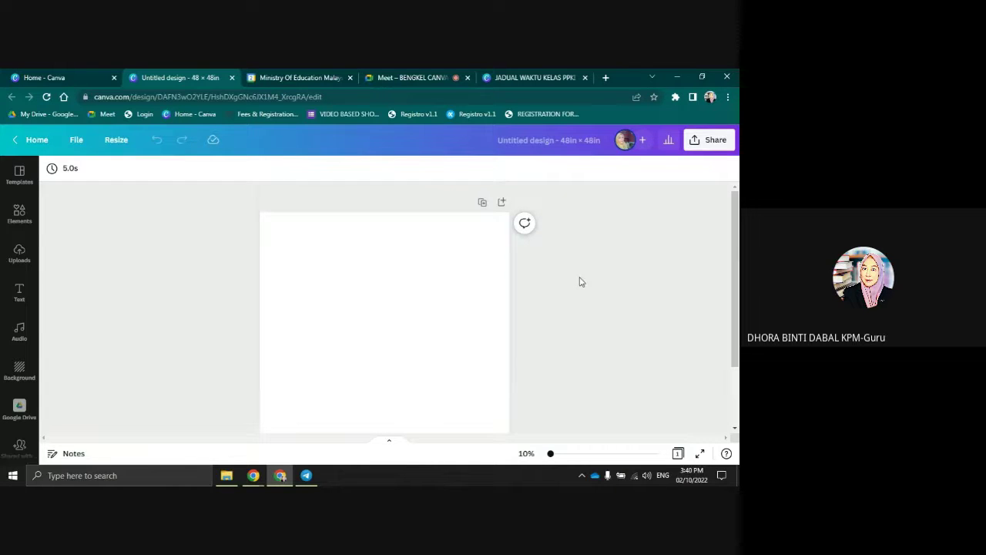
{"action": "scroll", "coordinate": [580, 284], "scroll_direction": "down", "scroll_amount": 1}
{"action": "scroll", "coordinate": [581, 286], "scroll_direction": "up", "scroll_amount": 1}
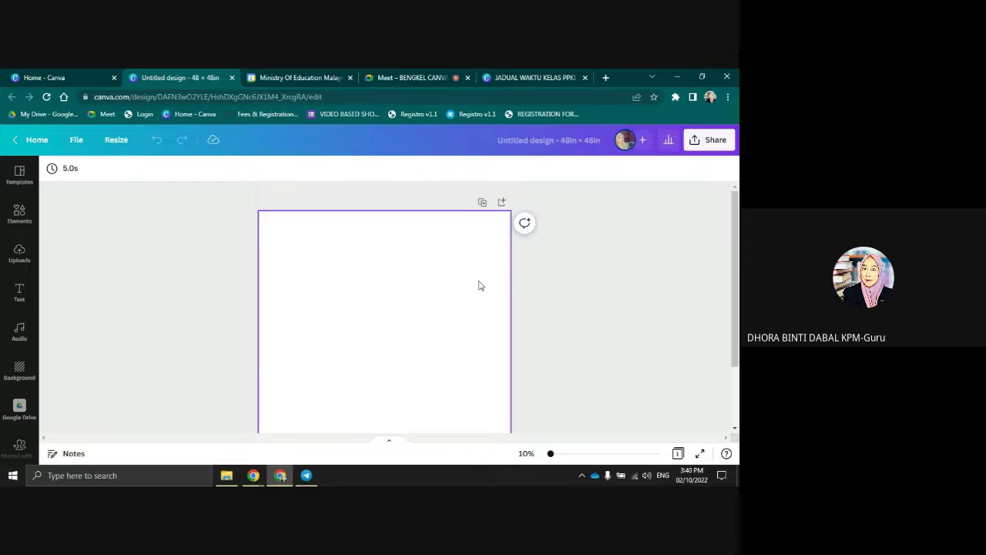
{"action": "scroll", "coordinate": [478, 286], "scroll_direction": "down", "scroll_amount": 1}
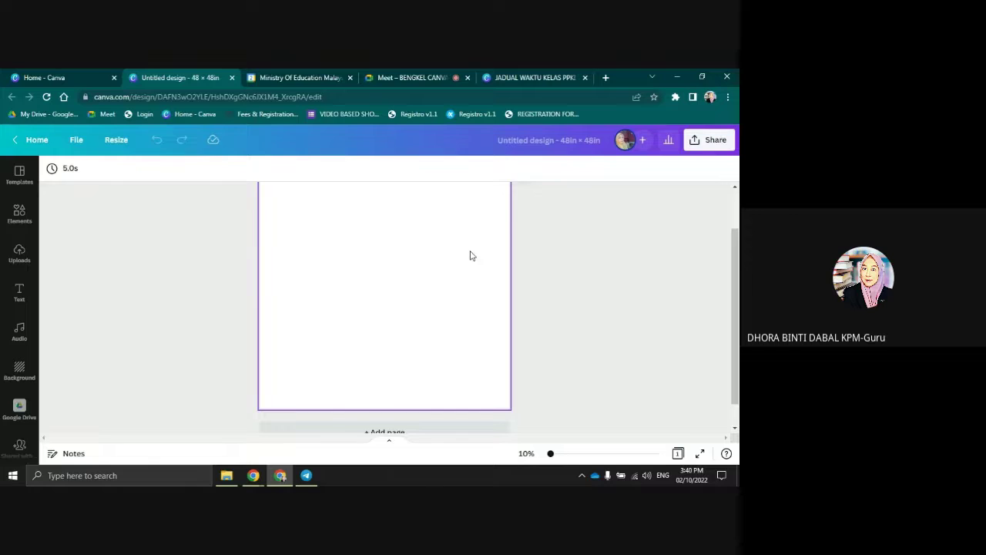
{"action": "scroll", "coordinate": [472, 255], "scroll_direction": "up", "scroll_amount": 1}
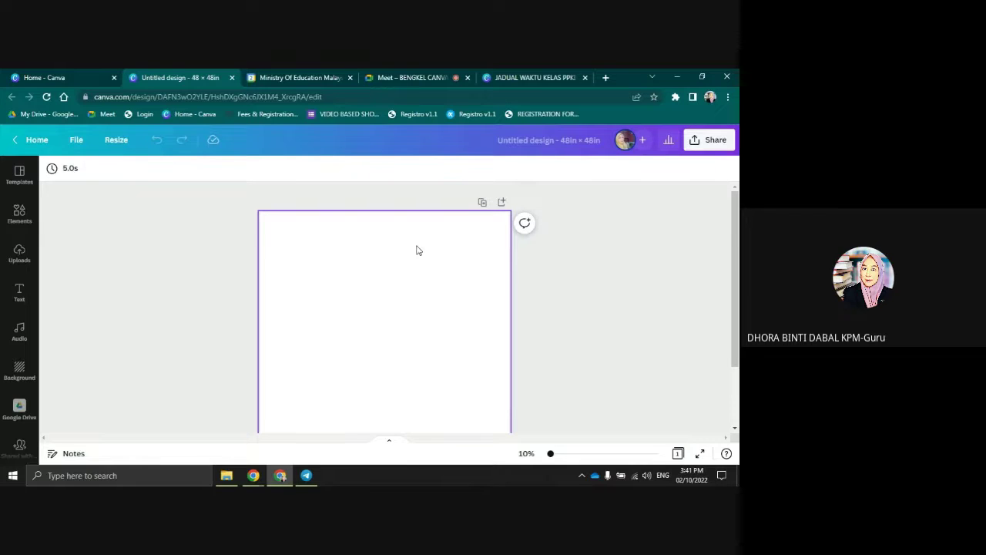
{"action": "scroll", "coordinate": [389, 314], "scroll_direction": "down", "scroll_amount": 2}
{"action": "scroll", "coordinate": [389, 313], "scroll_direction": "up", "scroll_amount": 2}
{"action": "scroll", "coordinate": [389, 262], "scroll_direction": "down", "scroll_amount": 1}
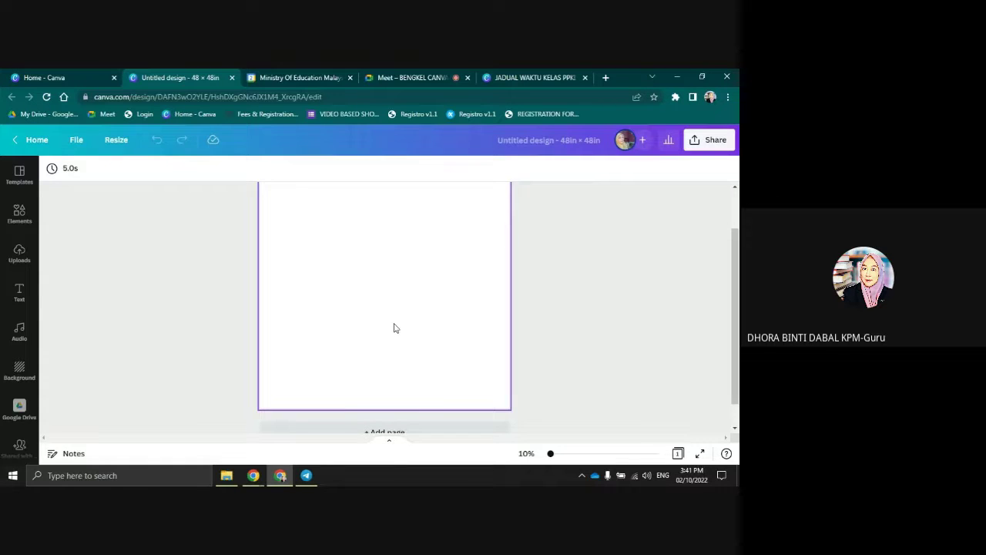
{"action": "scroll", "coordinate": [401, 339], "scroll_direction": "up", "scroll_amount": 1}
{"action": "scroll", "coordinate": [400, 247], "scroll_direction": "up", "scroll_amount": 2}
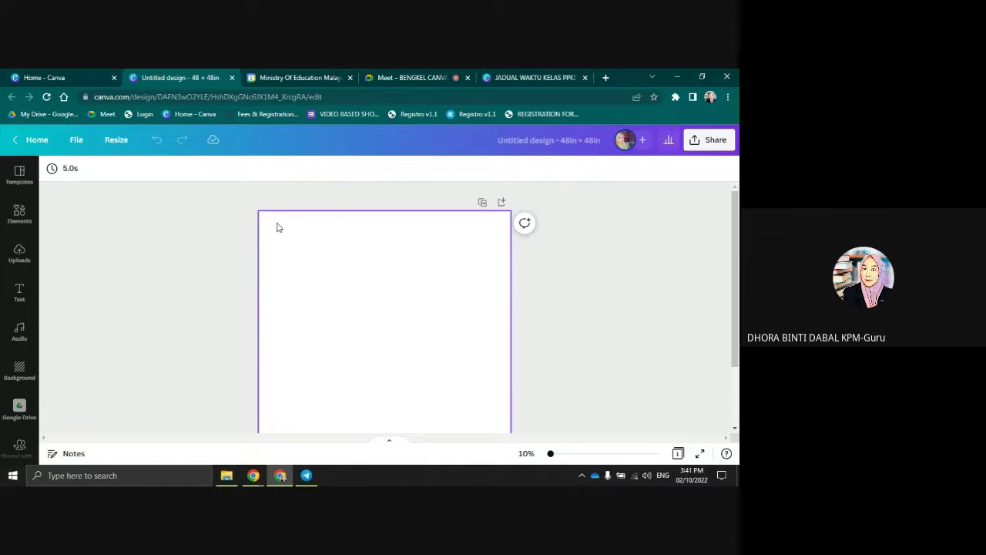
Resize the blank design itself, without making a copy, to the recently used 48 × 42 in size and look over the page
{"action": "left_click", "coordinate": [116, 141]}
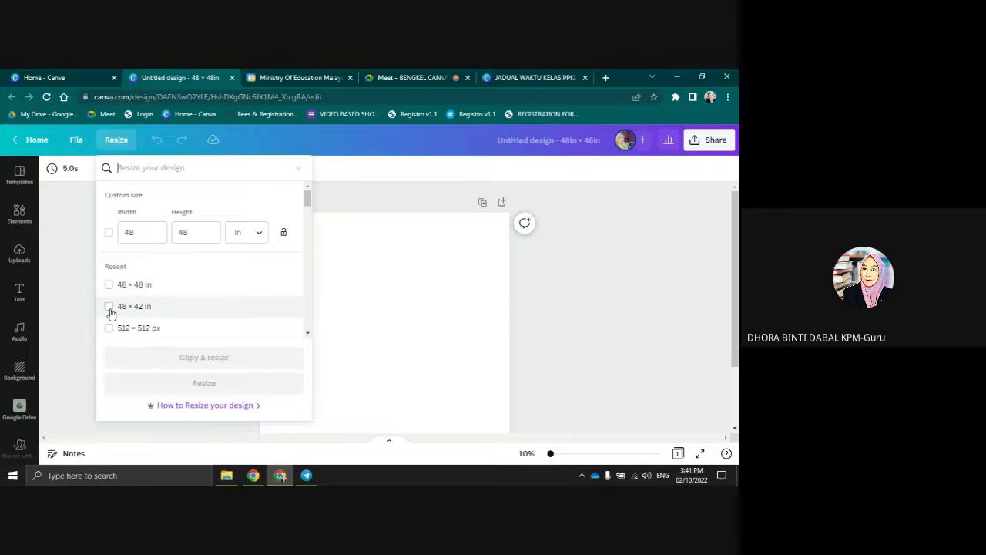
{"action": "left_click", "coordinate": [109, 308]}
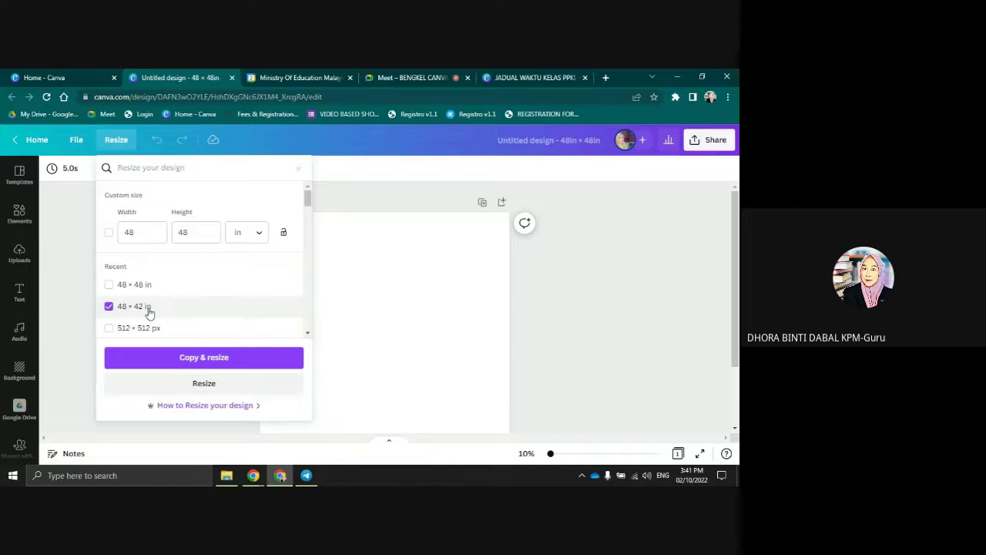
{"action": "left_click", "coordinate": [205, 384]}
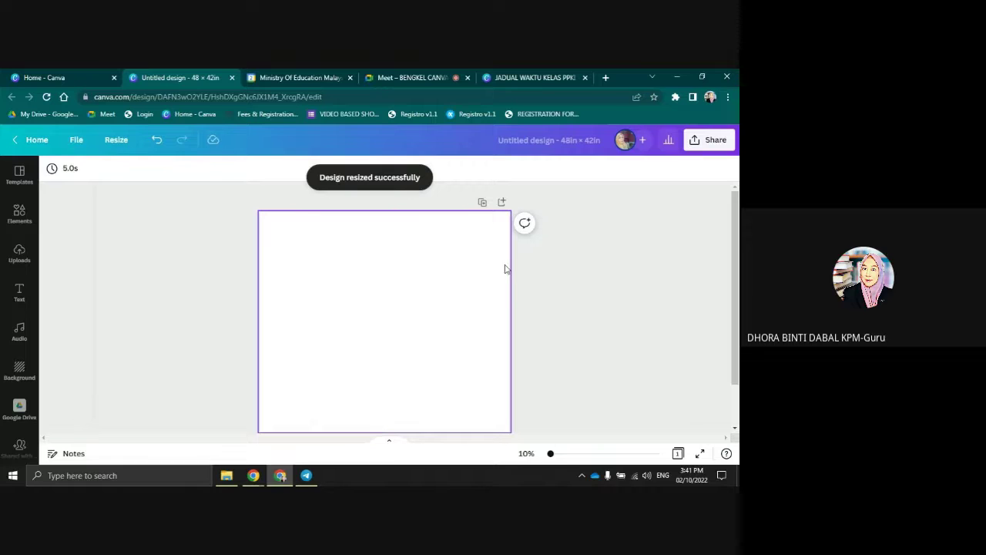
{"action": "scroll", "coordinate": [540, 286], "scroll_direction": "down", "scroll_amount": 1}
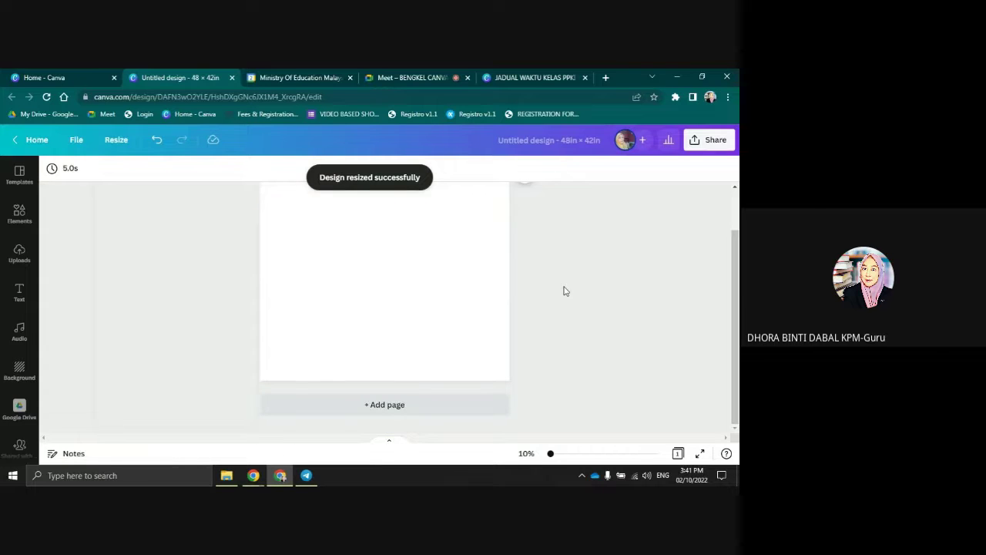
{"action": "scroll", "coordinate": [366, 251], "scroll_direction": "up", "scroll_amount": 1}
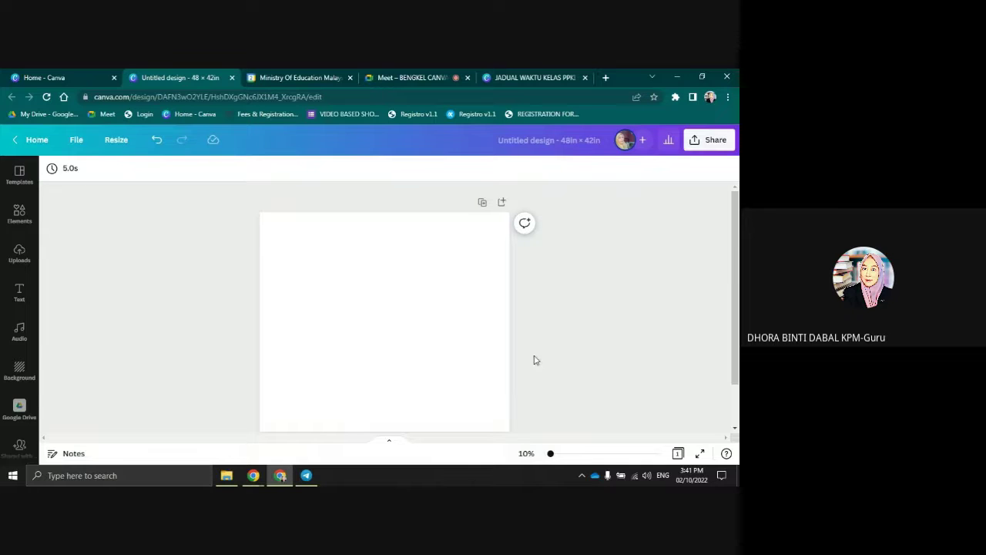
{"action": "scroll", "coordinate": [538, 377], "scroll_direction": "down", "scroll_amount": 1}
{"action": "scroll", "coordinate": [538, 396], "scroll_direction": "up", "scroll_amount": 1}
{"action": "scroll", "coordinate": [391, 293], "scroll_direction": "down", "scroll_amount": 1}
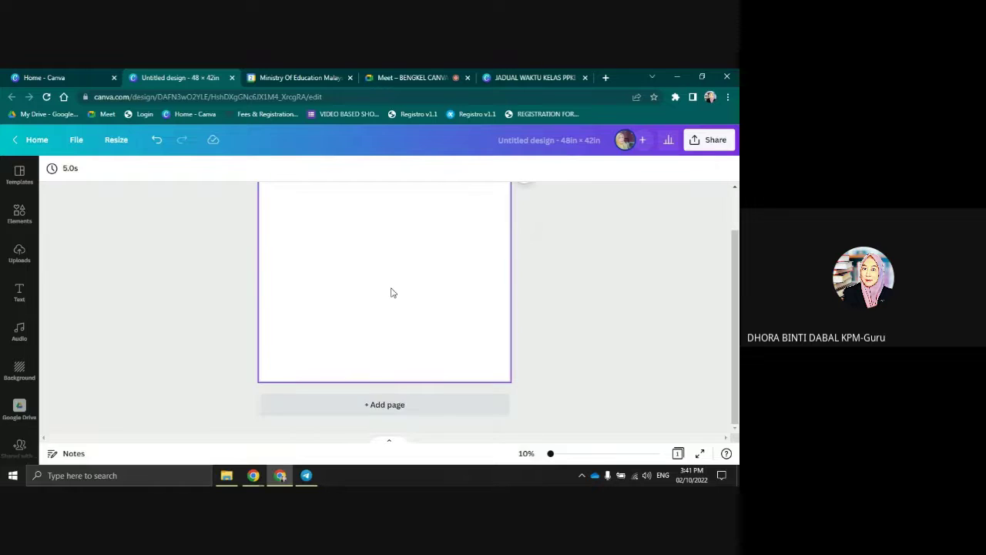
{"action": "scroll", "coordinate": [401, 295], "scroll_direction": "up", "scroll_amount": 1}
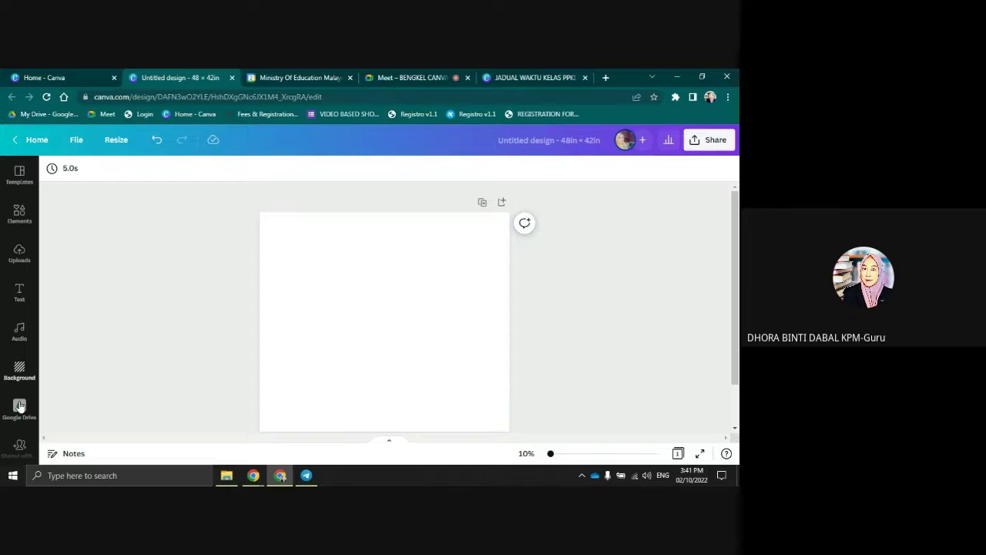
Open the template library beside the canvas and browse the suggested templates for a suitable timetable layout
{"action": "scroll", "coordinate": [14, 360], "scroll_direction": "down", "scroll_amount": 2}
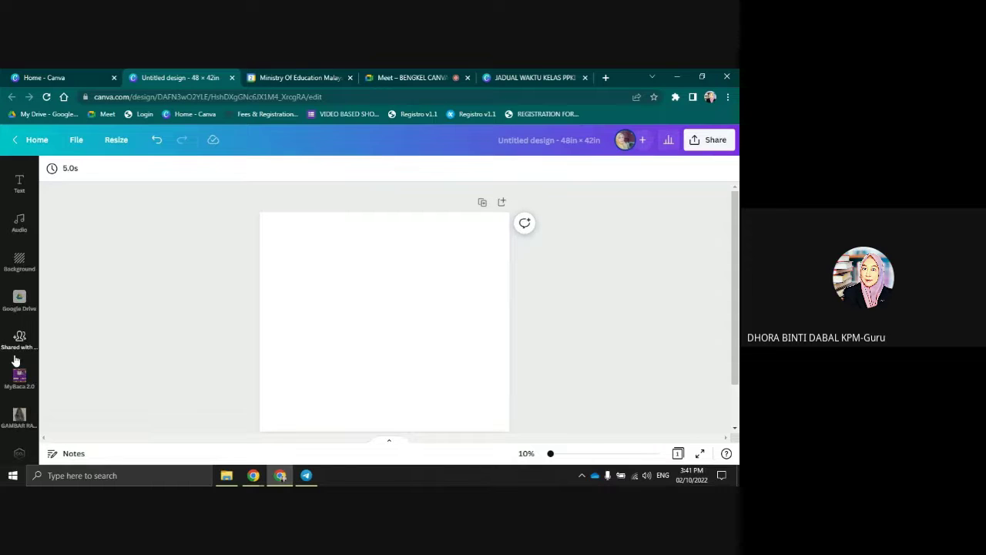
{"action": "scroll", "coordinate": [20, 199], "scroll_direction": "up", "scroll_amount": 2}
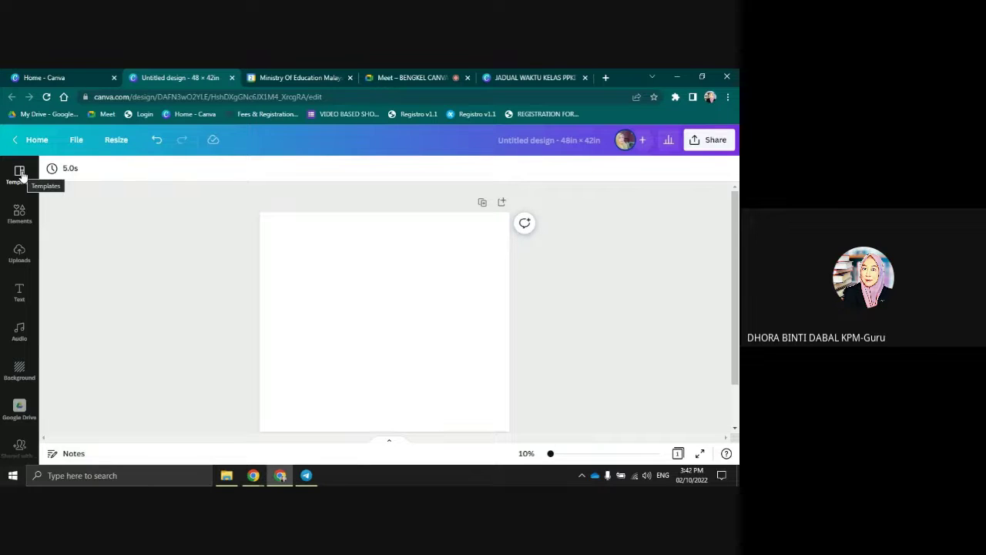
{"action": "left_click", "coordinate": [20, 174]}
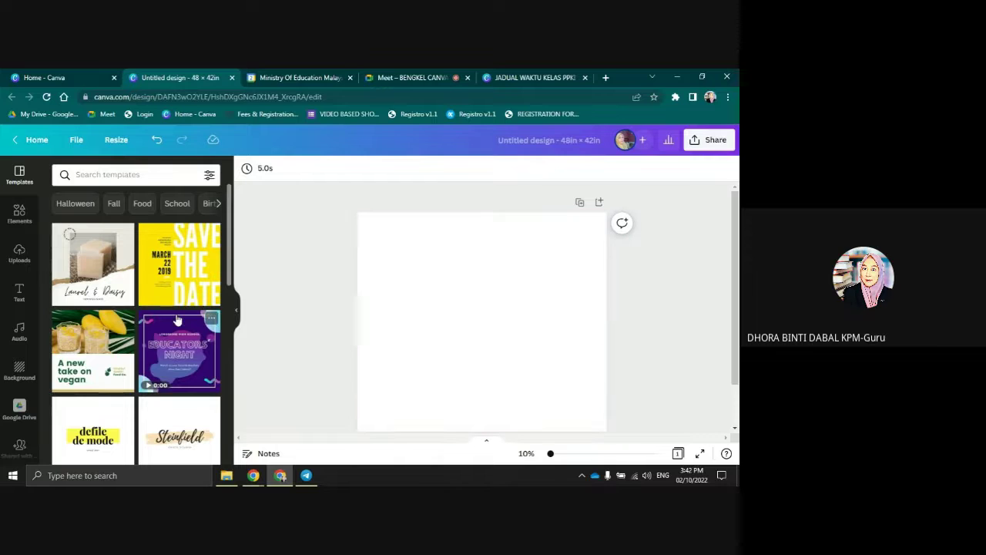
{"action": "scroll", "coordinate": [137, 319], "scroll_direction": "down", "scroll_amount": 5}
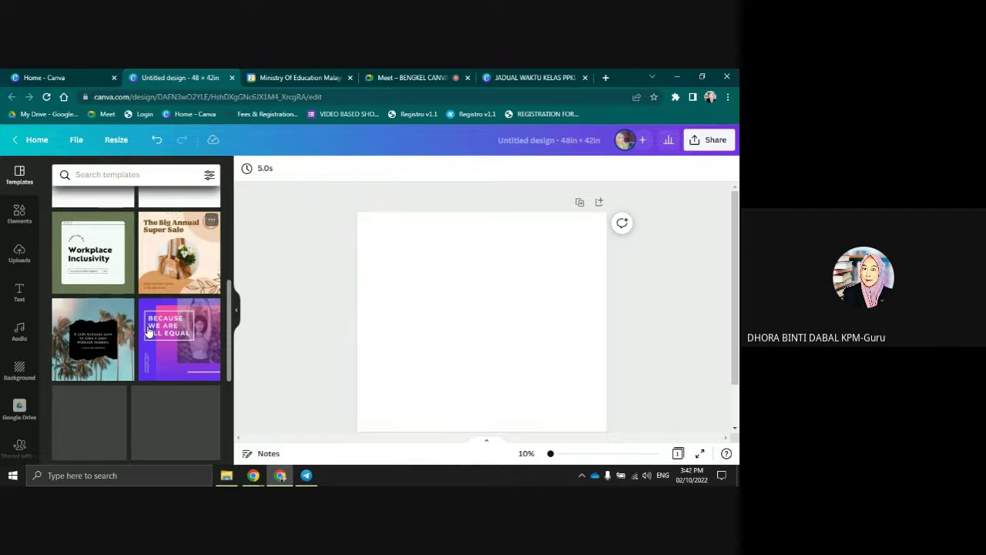
{"action": "scroll", "coordinate": [209, 324], "scroll_direction": "down", "scroll_amount": 5}
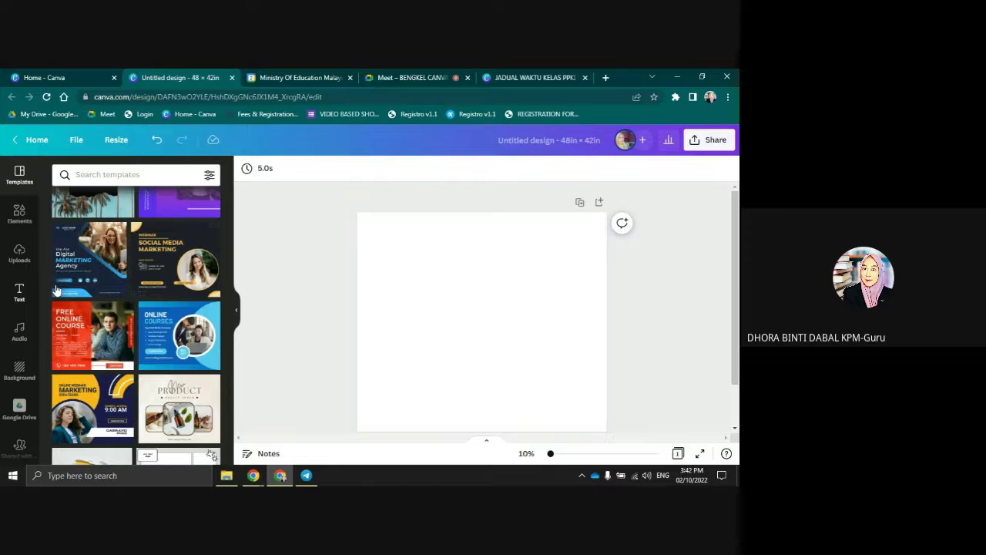
{"action": "scroll", "coordinate": [146, 275], "scroll_direction": "down", "scroll_amount": 5}
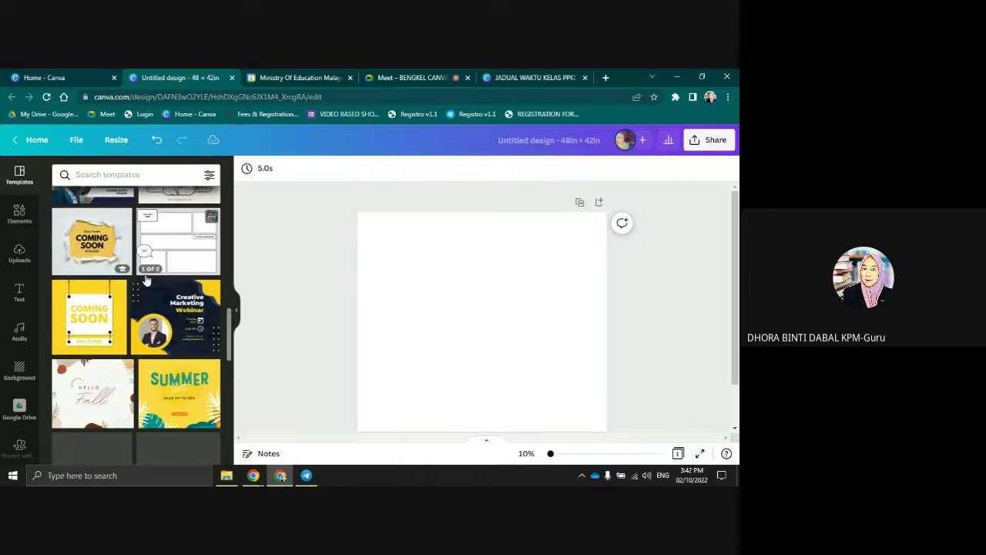
{"action": "scroll", "coordinate": [135, 284], "scroll_direction": "down", "scroll_amount": 1}
{"action": "scroll", "coordinate": [154, 269], "scroll_direction": "down", "scroll_amount": 3}
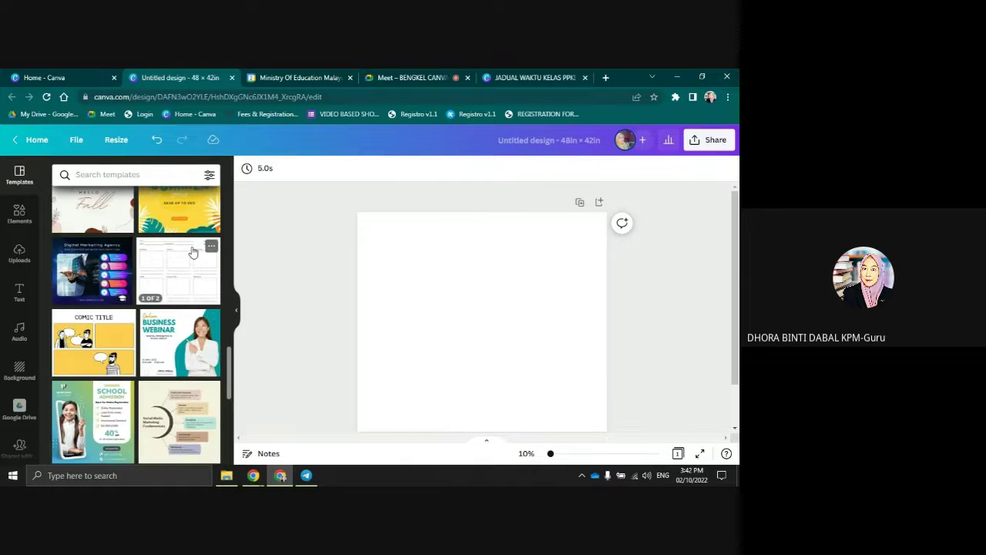
{"action": "scroll", "coordinate": [190, 251], "scroll_direction": "up", "scroll_amount": 5}
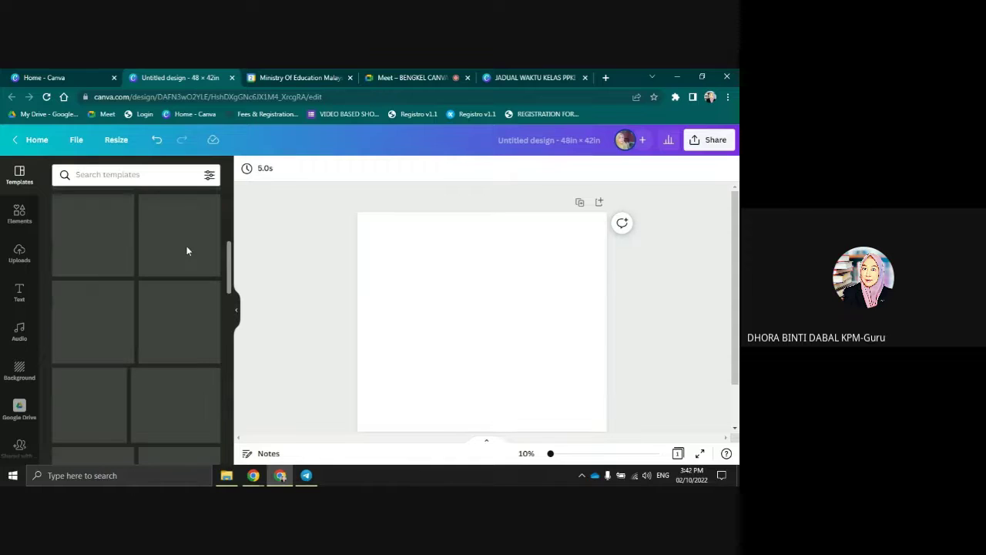
{"action": "scroll", "coordinate": [185, 248], "scroll_direction": "up", "scroll_amount": 2}
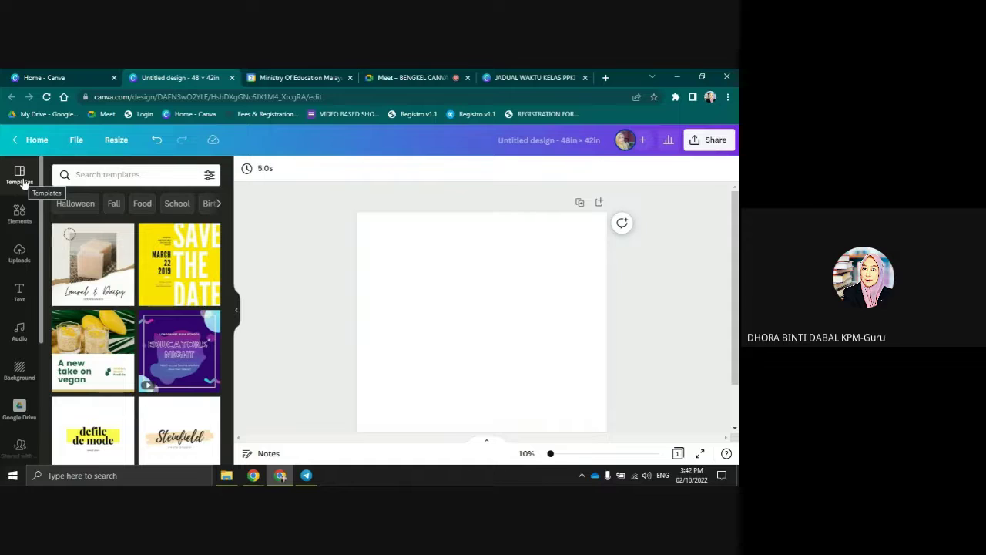
Search the templates with the recent term Class Schedules and switch to the related School schedule suggestion
{"action": "left_click", "coordinate": [168, 177]}
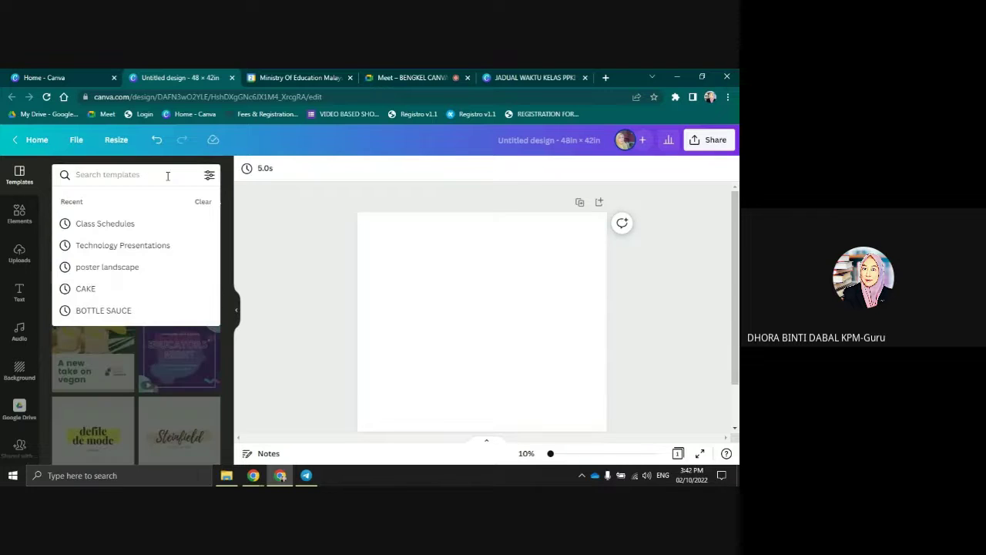
{"action": "left_click", "coordinate": [118, 225]}
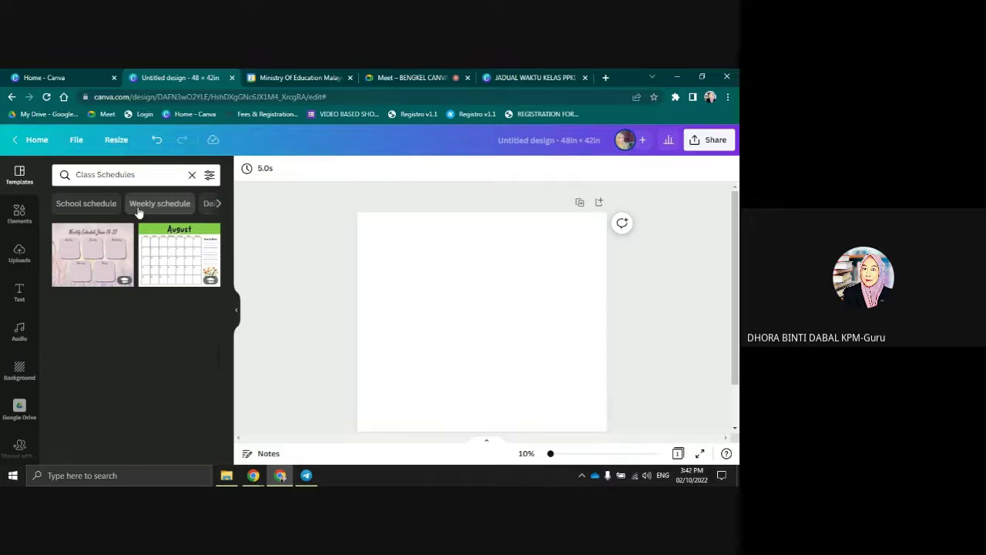
{"action": "left_click", "coordinate": [93, 202]}
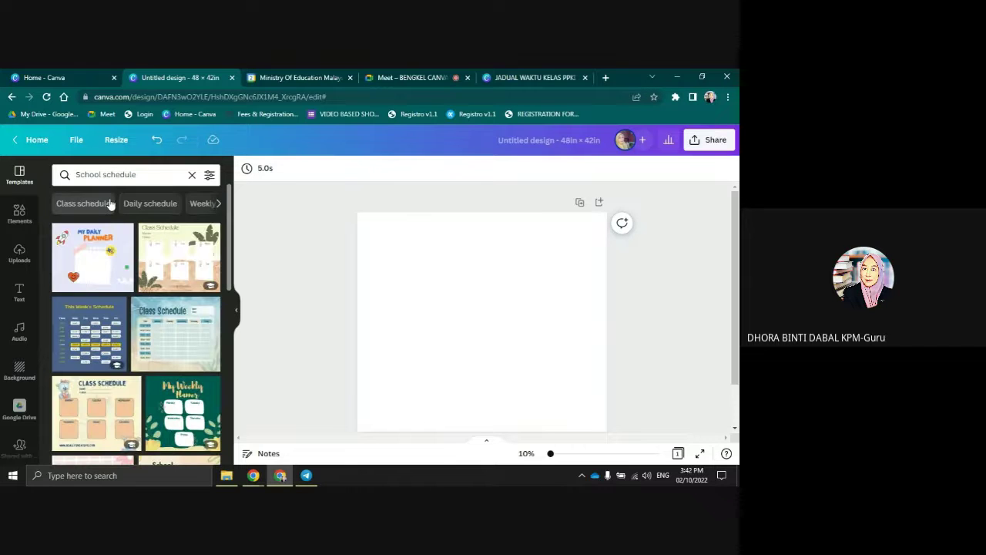
Apply the "Routine Back to School" time table template with coloured Monday to Sunday rows to the blank page
{"action": "scroll", "coordinate": [158, 299], "scroll_direction": "down", "scroll_amount": 3}
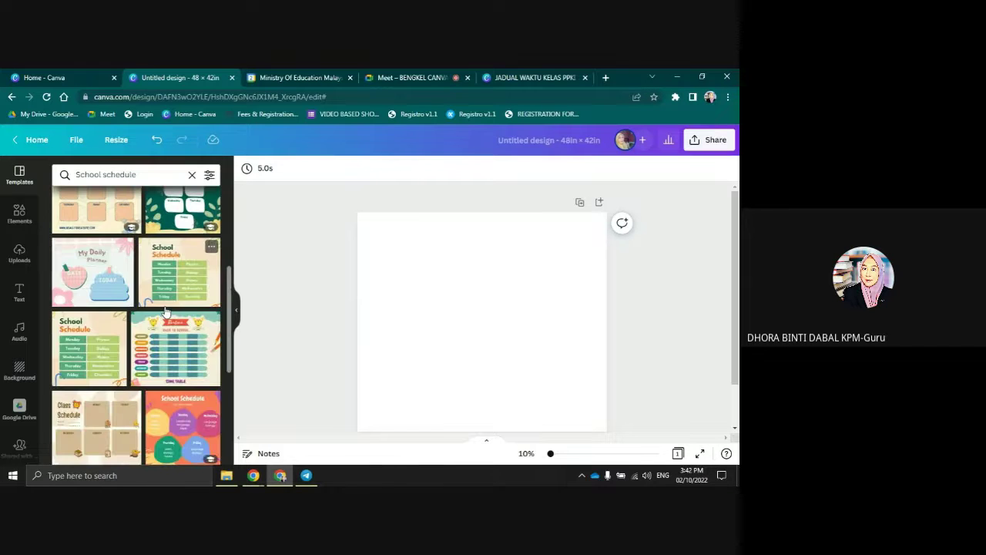
{"action": "scroll", "coordinate": [164, 310], "scroll_direction": "down", "scroll_amount": 2}
{"action": "scroll", "coordinate": [124, 252], "scroll_direction": "down", "scroll_amount": 1}
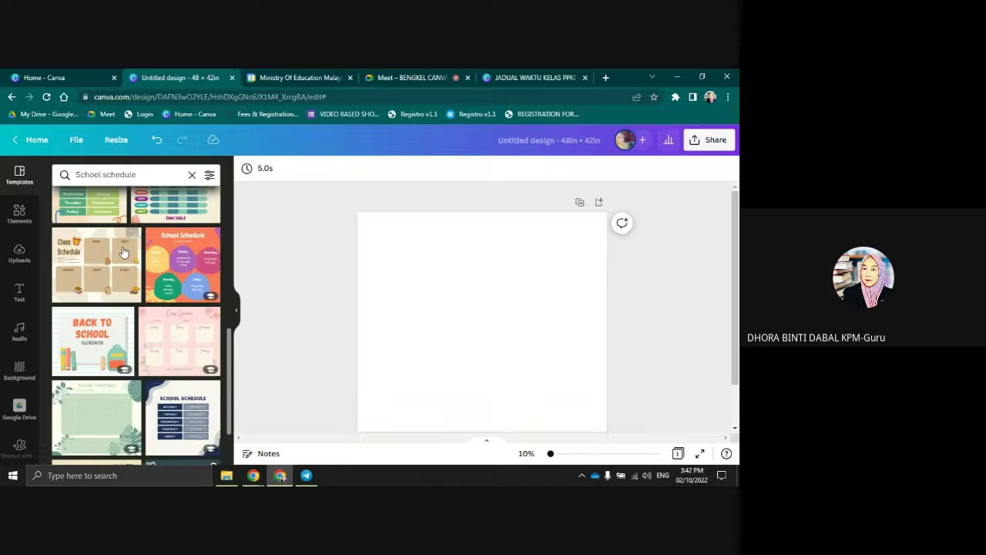
{"action": "scroll", "coordinate": [135, 252], "scroll_direction": "up", "scroll_amount": 2}
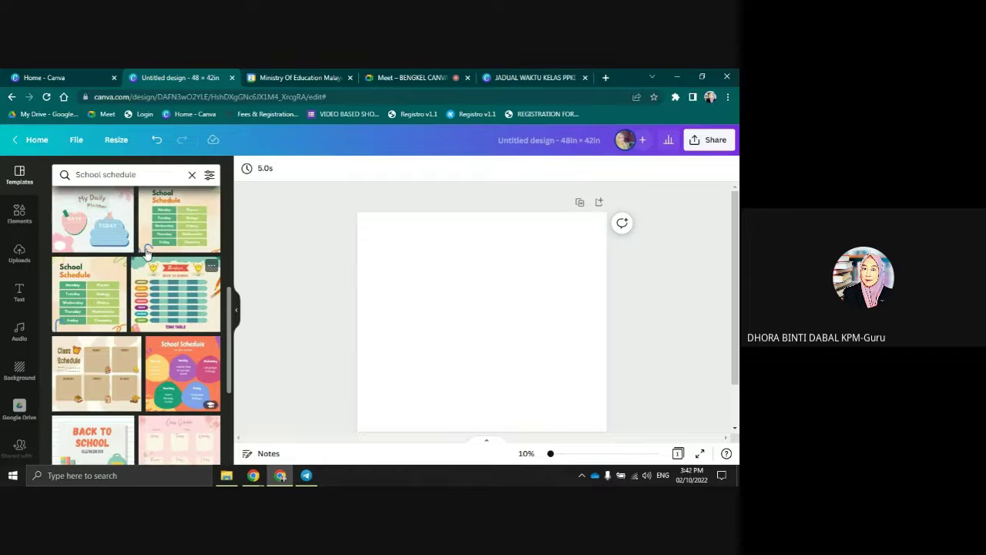
{"action": "left_click", "coordinate": [171, 293]}
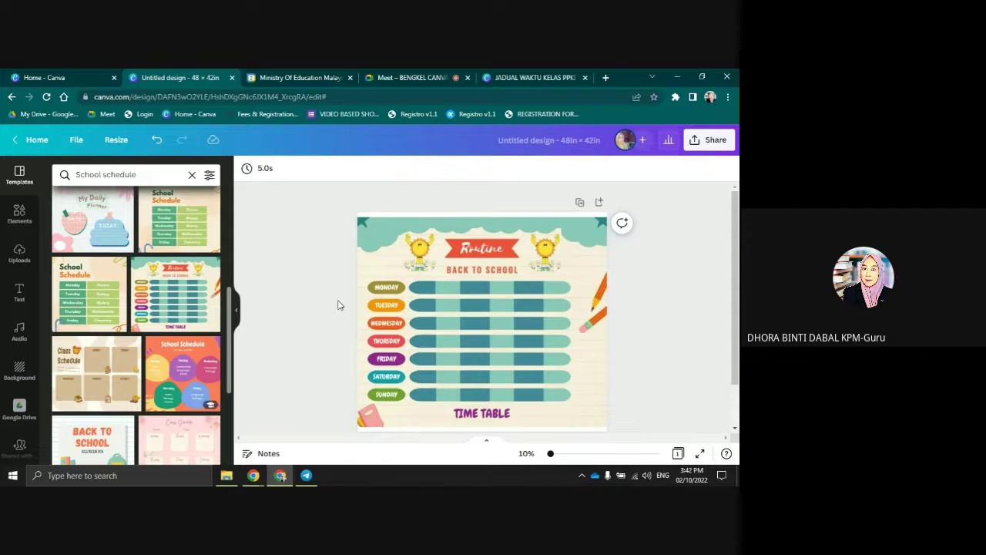
Enlarge the view to 20%, collapse the template list and examine the timetable from the Routine heading to the Time Table title
{"action": "left_click", "coordinate": [560, 217]}
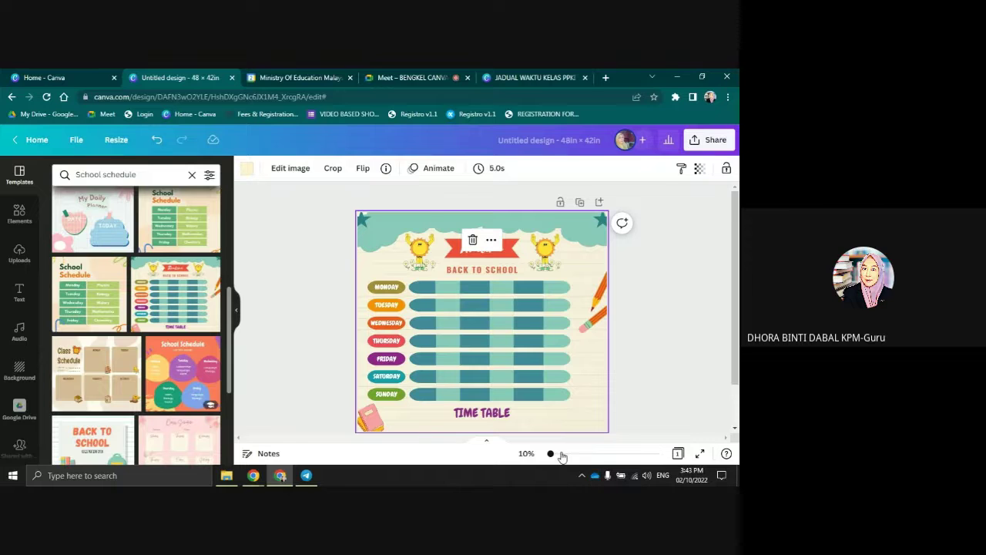
{"action": "left_click_drag", "start_coordinate": [562, 456], "coordinate": [571, 457]}
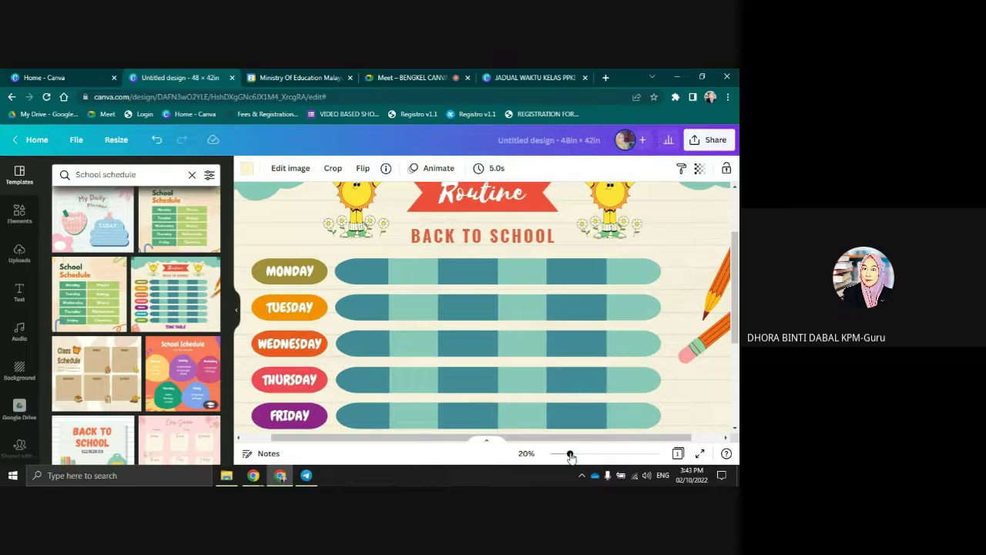
{"action": "left_click", "coordinate": [448, 302]}
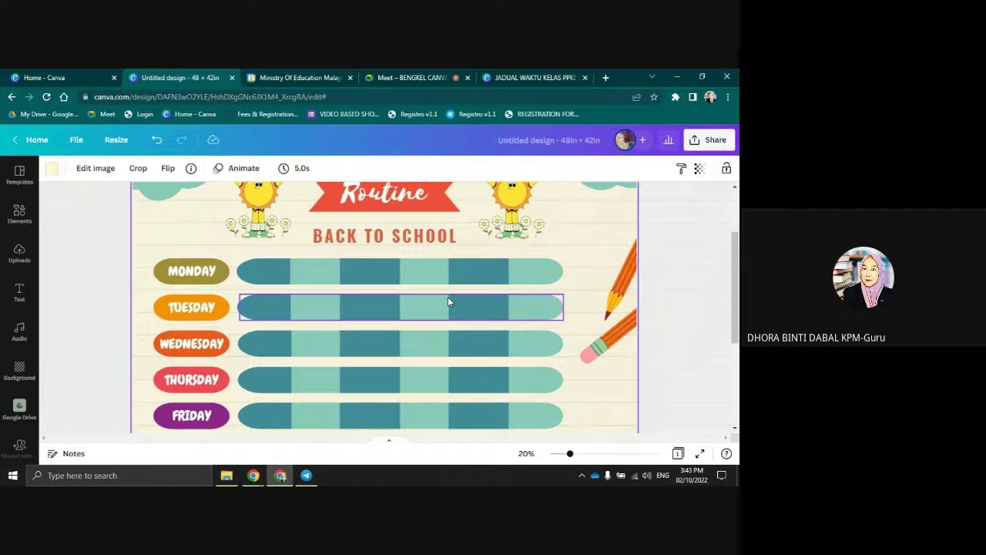
{"action": "scroll", "coordinate": [440, 301], "scroll_direction": "up", "scroll_amount": 3}
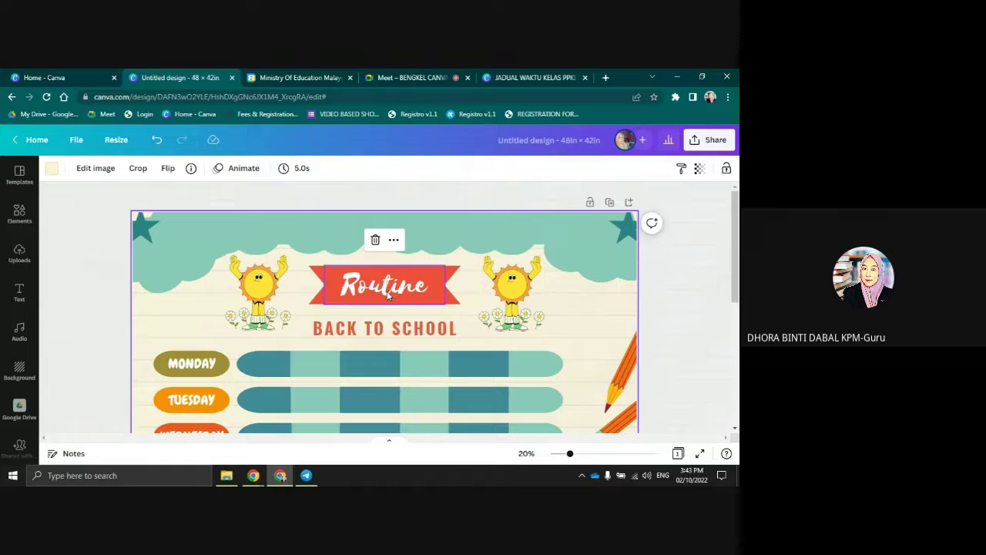
{"action": "scroll", "coordinate": [515, 298], "scroll_direction": "down", "scroll_amount": 9}
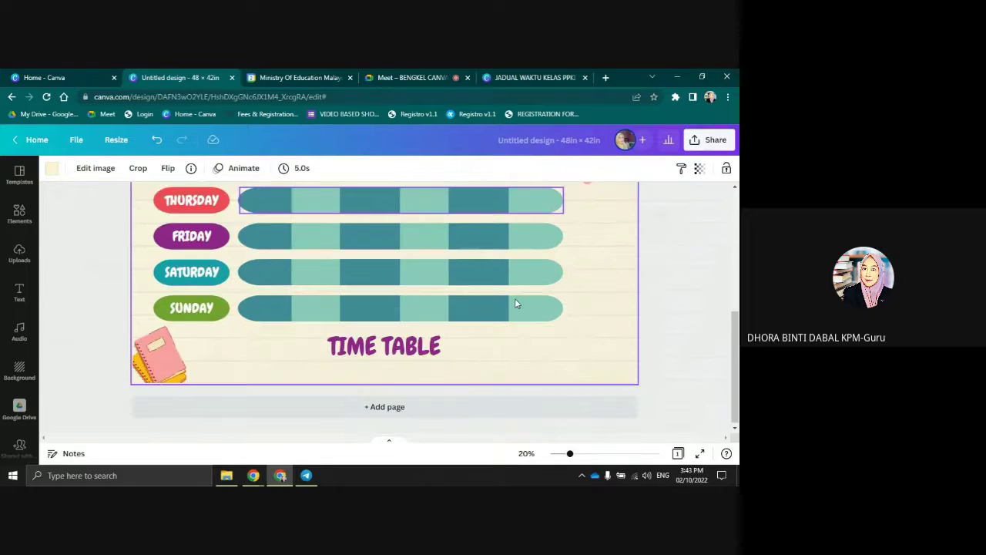
{"action": "scroll", "coordinate": [515, 299], "scroll_direction": "up", "scroll_amount": 8}
{"action": "scroll", "coordinate": [512, 303], "scroll_direction": "down", "scroll_amount": 2}
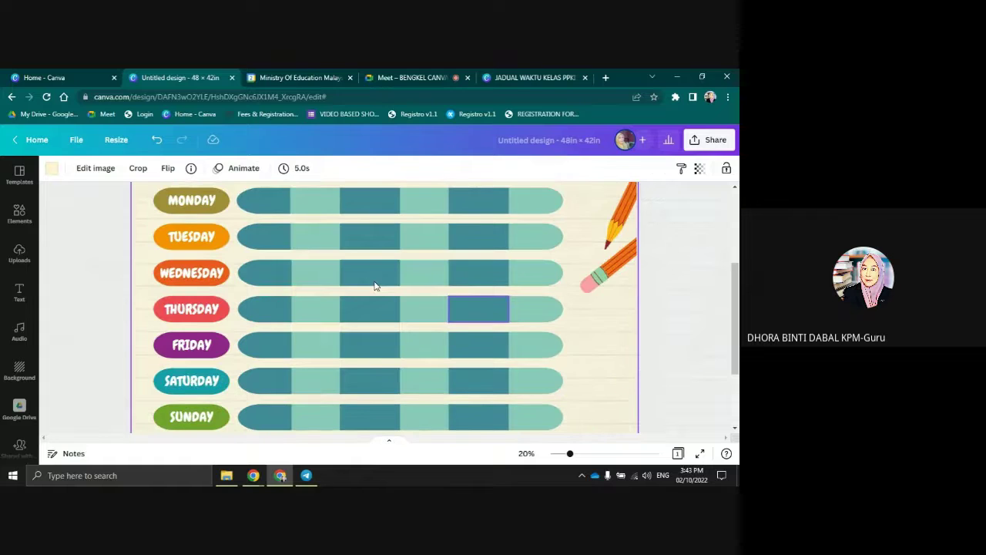
{"action": "scroll", "coordinate": [410, 286], "scroll_direction": "up", "scroll_amount": 3}
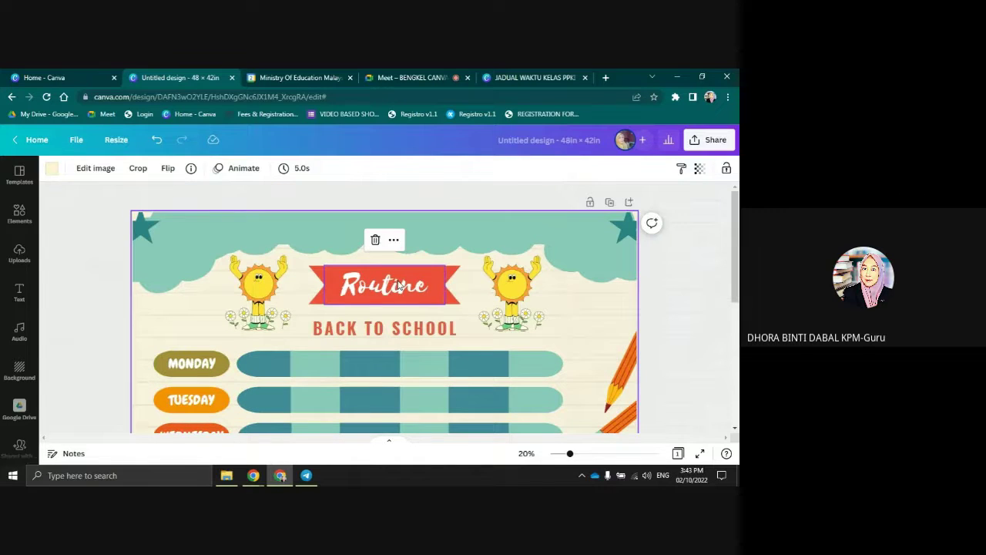
Replace the "Routine" heading text on the red ribbon with "Jadual Waktu"
{"action": "left_click", "coordinate": [400, 287]}
{"action": "left_click", "coordinate": [400, 286]}
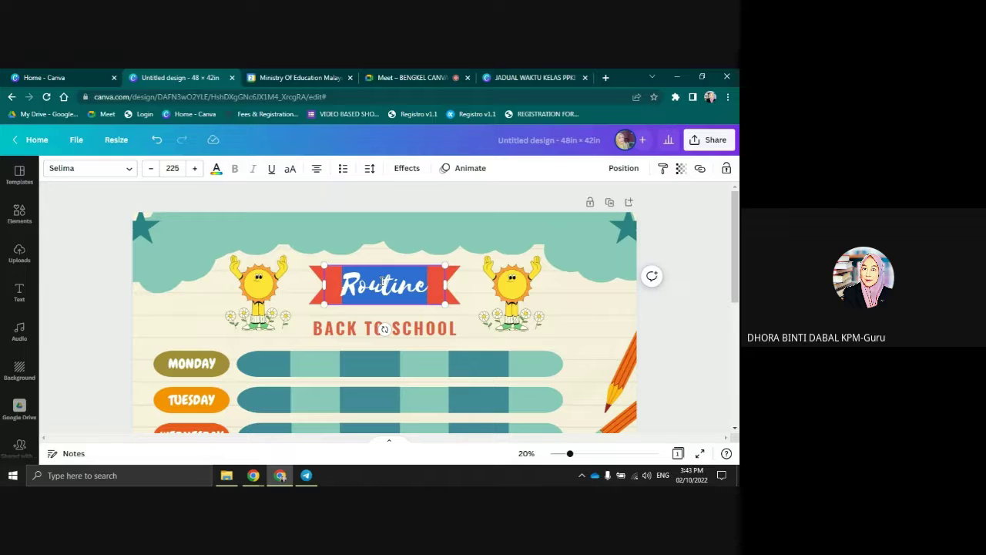
{"action": "type", "text": "ja"}
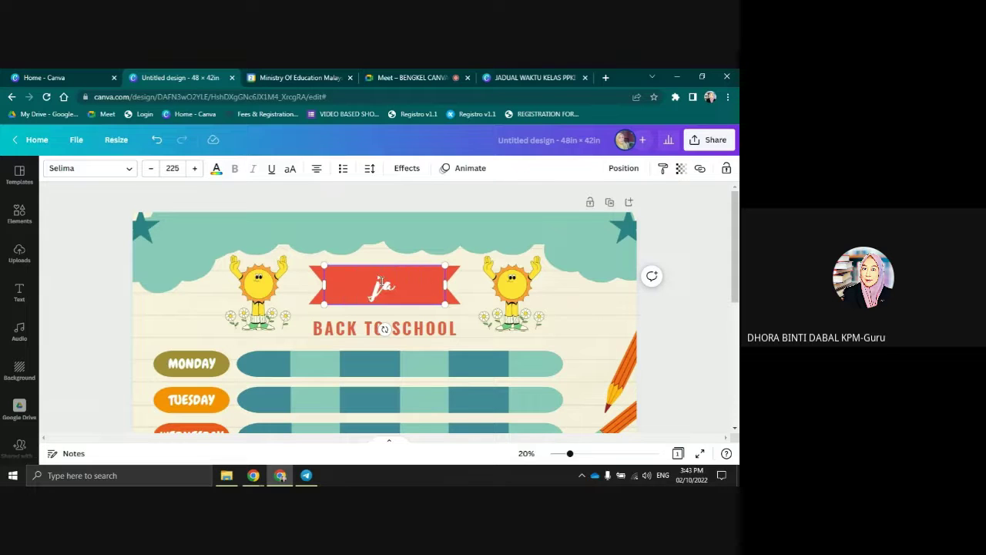
{"action": "key", "text": "BackSpace"}
{"action": "key", "text": "BackSpace"}
{"action": "type", "text": "Jadual"}
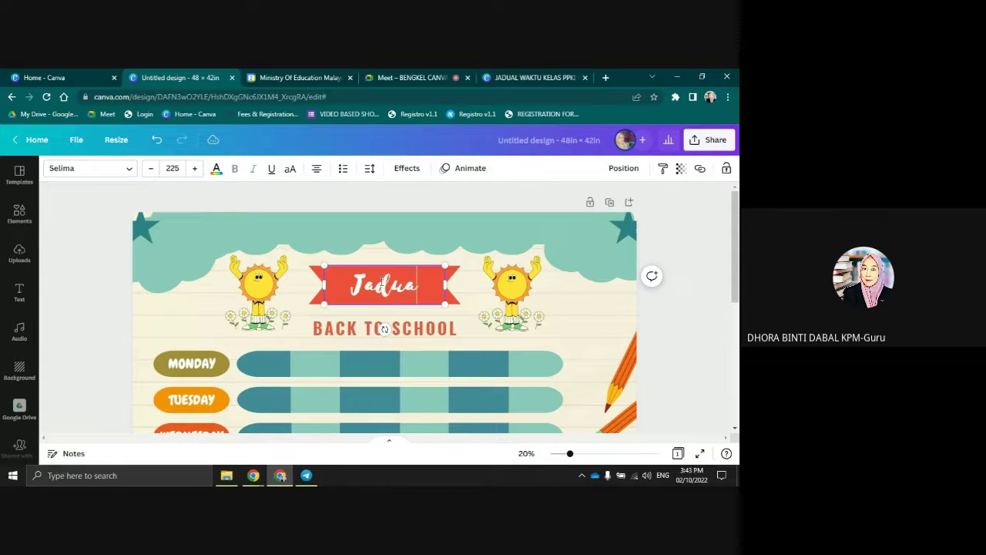
{"action": "type", "text": " Wa"}
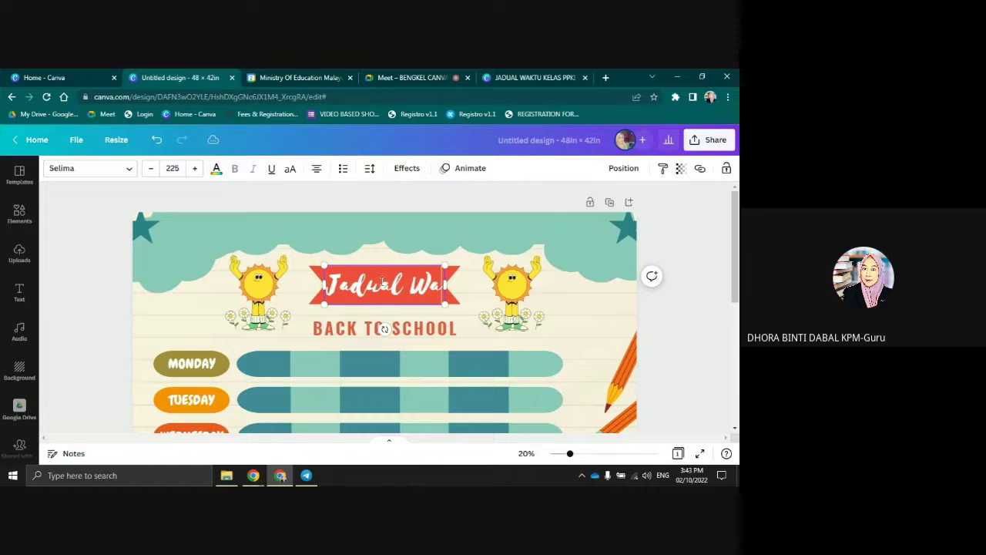
{"action": "type", "text": "ktu"}
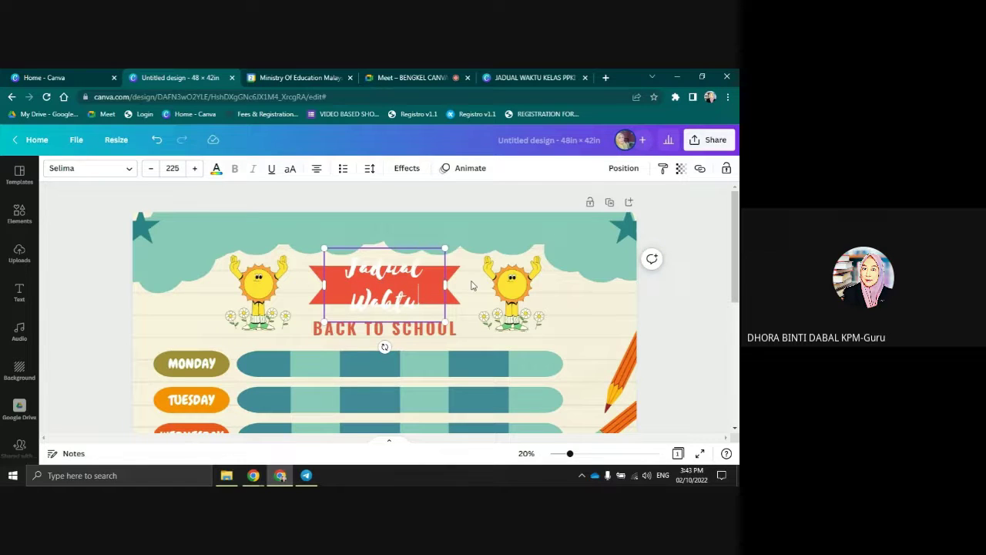
Widen the "Jadual Waktu" text box to a single line and shrink it to font size 144 to fit the red ribbon
{"action": "left_click_drag", "start_coordinate": [445, 286], "coordinate": [508, 279]}
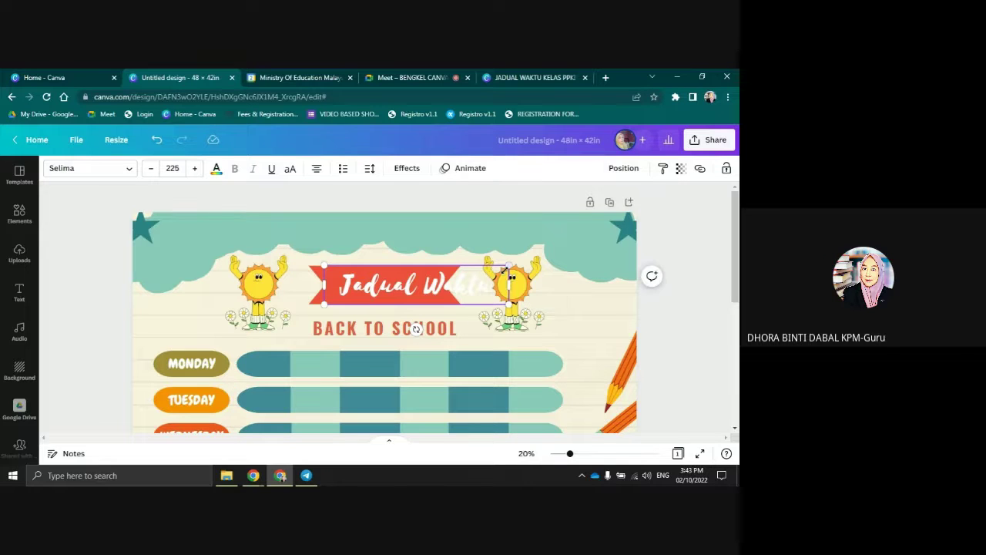
{"action": "left_click_drag", "start_coordinate": [507, 266], "coordinate": [442, 273]}
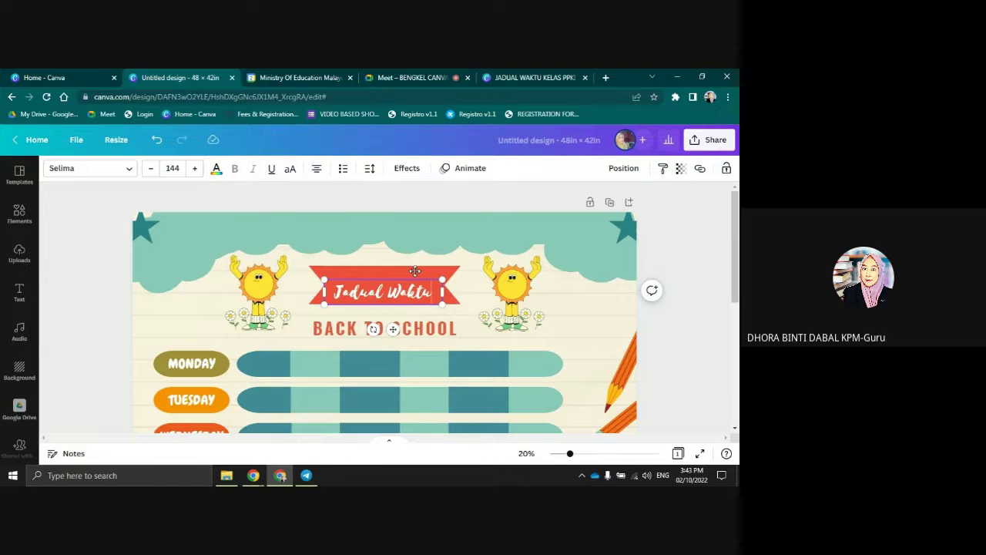
{"action": "left_click_drag", "start_coordinate": [414, 271], "coordinate": [415, 268]}
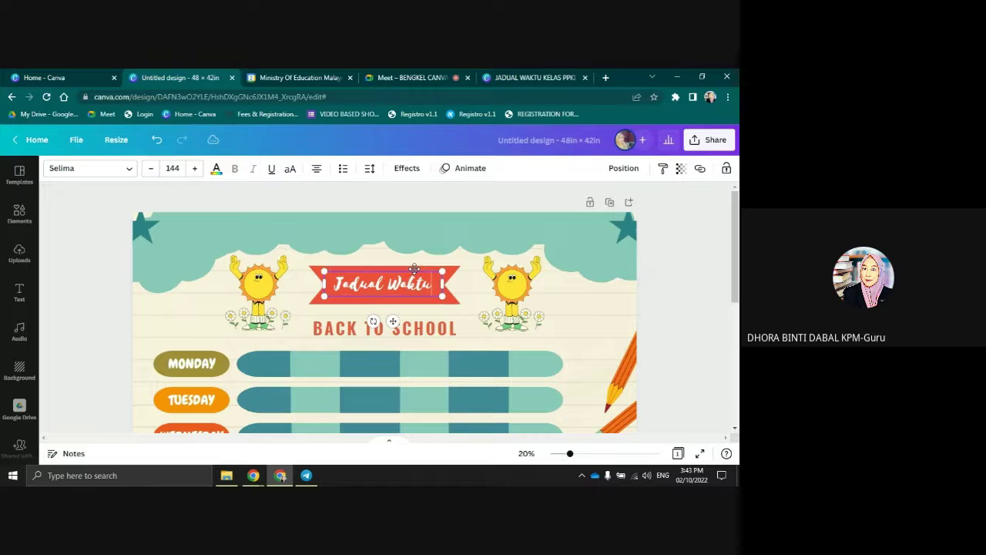
Enlarge the view to 37% and fine-tune the position of "Jadual Waktu" so it sits centred on the red ribbon
{"action": "left_click", "coordinate": [586, 453]}
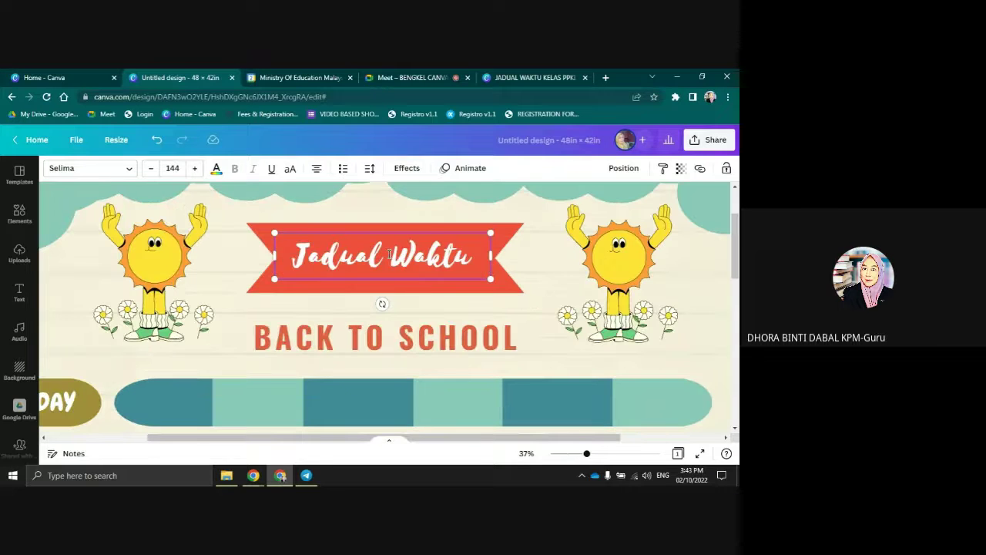
{"action": "left_click_drag", "start_coordinate": [431, 231], "coordinate": [416, 253]}
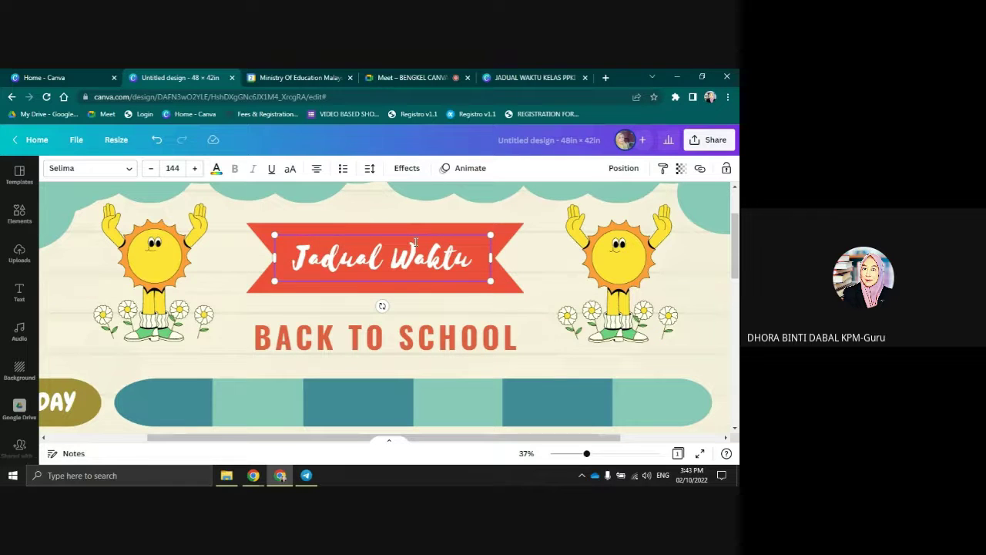
{"action": "left_click_drag", "start_coordinate": [411, 231], "coordinate": [416, 233]}
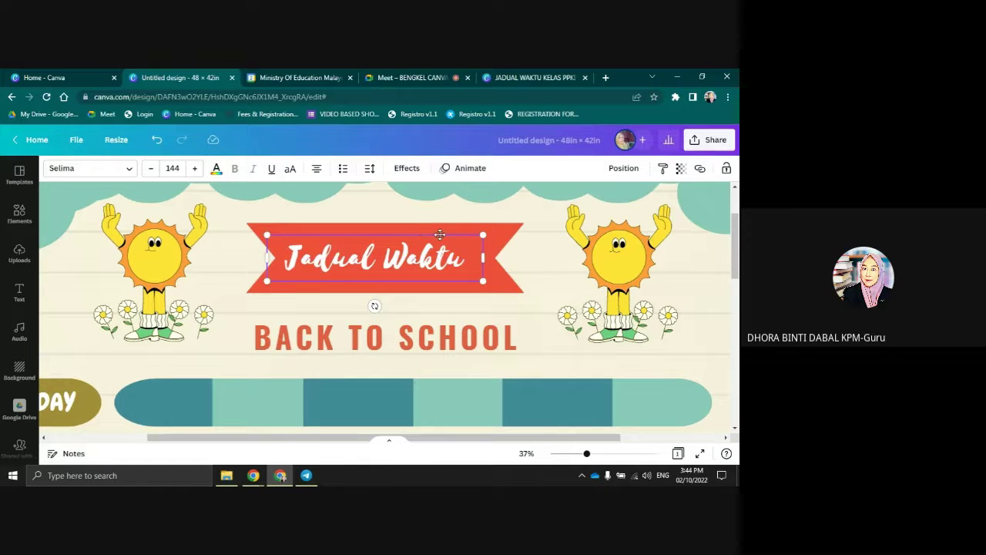
{"action": "left_click", "coordinate": [439, 233]}
{"action": "left_click_drag", "start_coordinate": [440, 233], "coordinate": [444, 233]}
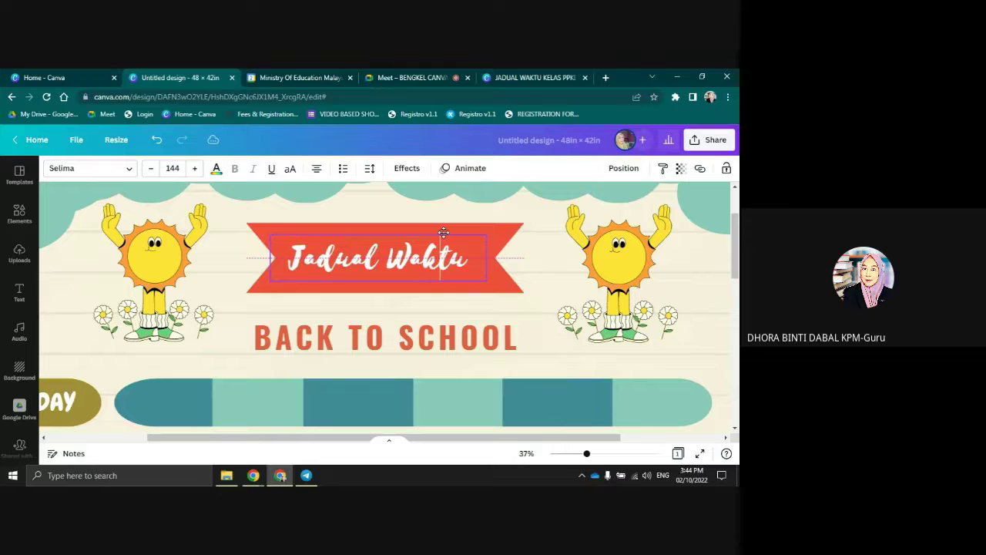
{"action": "left_click_drag", "start_coordinate": [444, 233], "coordinate": [439, 233]}
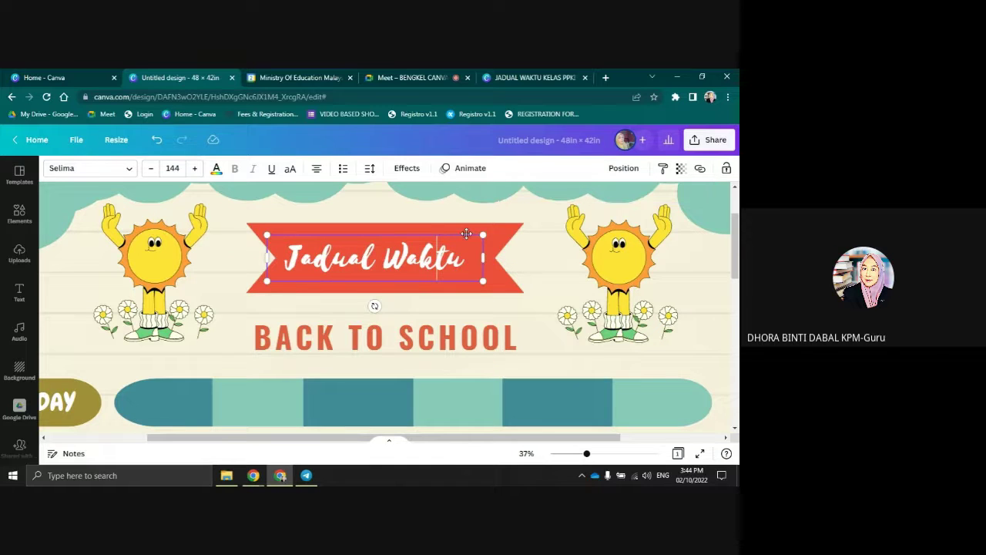
{"action": "left_click_drag", "start_coordinate": [465, 233], "coordinate": [466, 233]}
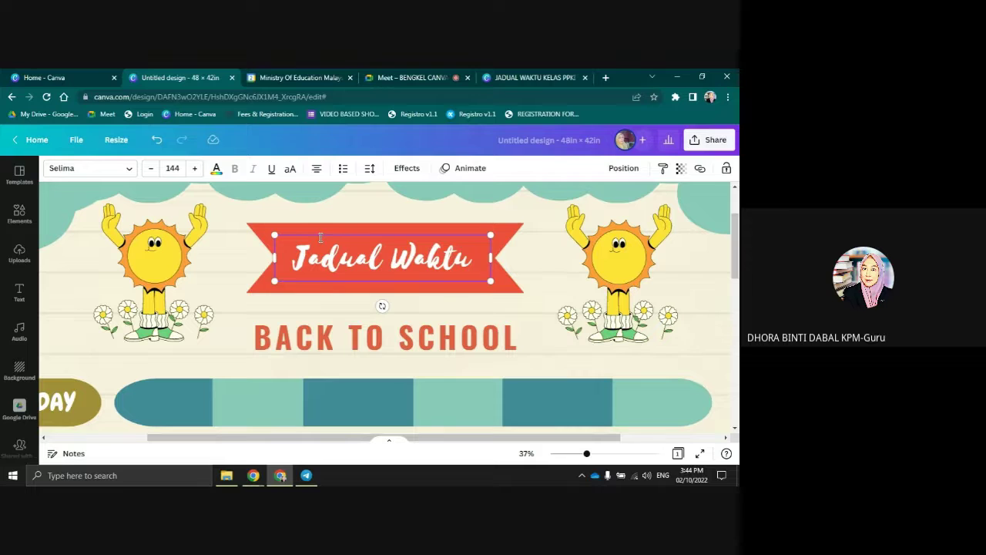
{"action": "left_click", "coordinate": [460, 234]}
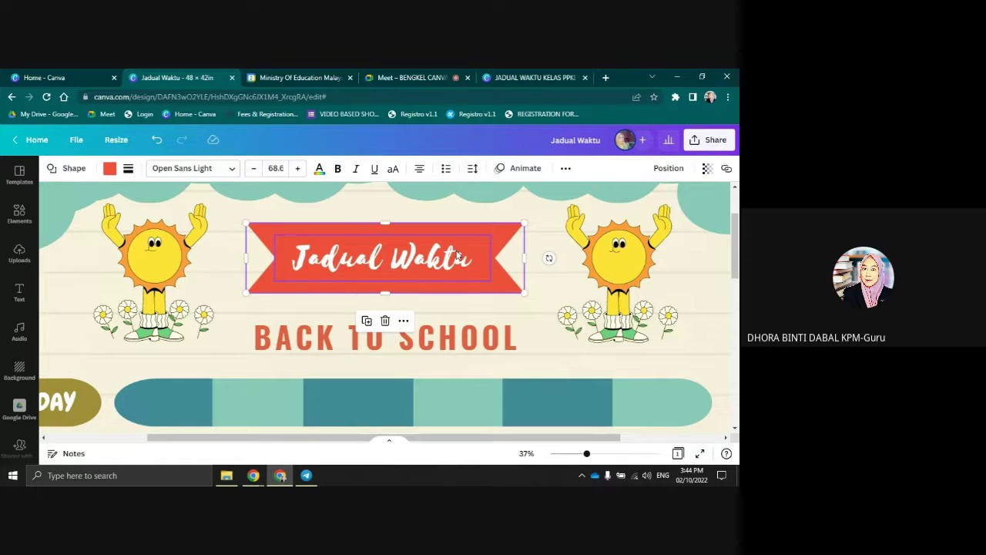
Change the "Jadual Waktu" font to Dosis Extra Bold and fit it at size 103 on one line centred within the ribbon
{"action": "left_click", "coordinate": [306, 248]}
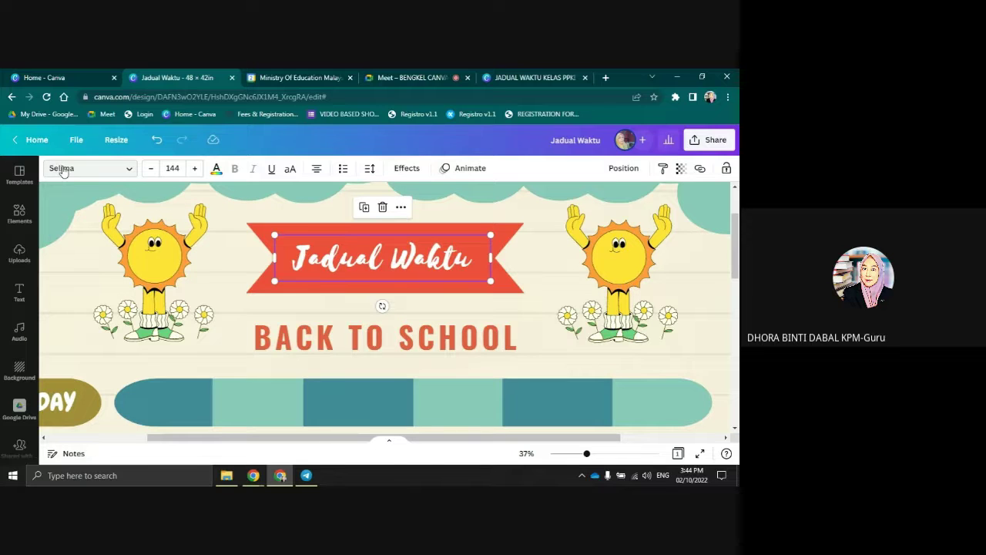
{"action": "left_click", "coordinate": [121, 171]}
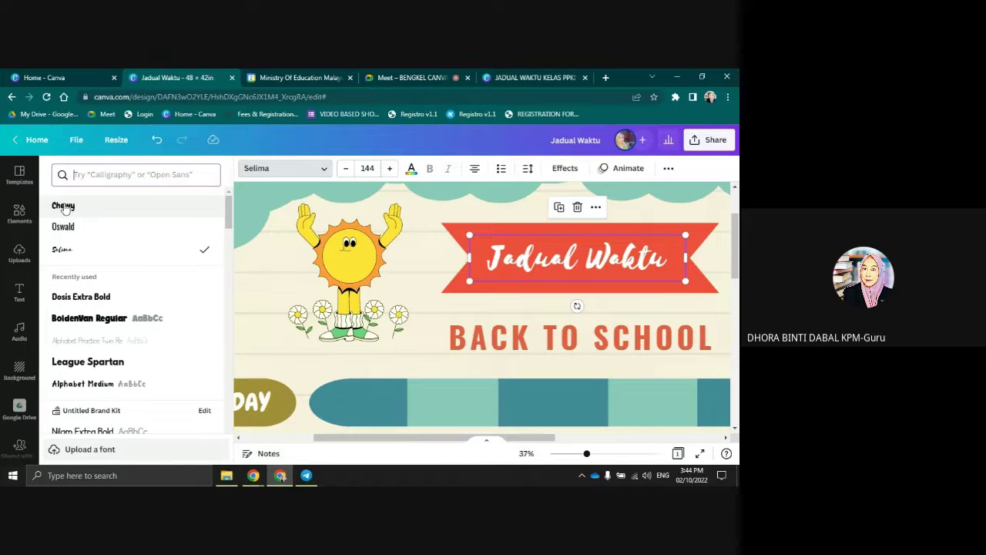
{"action": "left_click", "coordinate": [85, 297]}
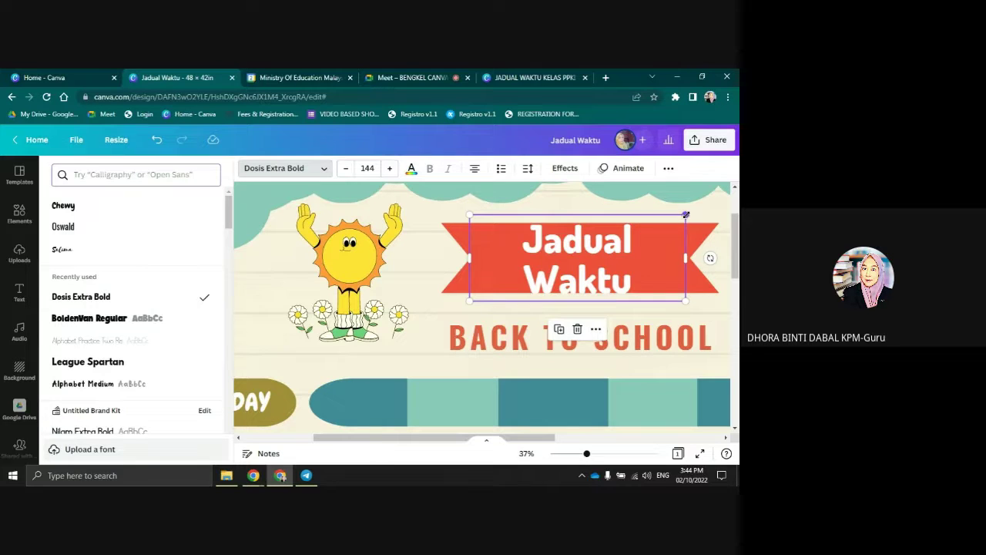
{"action": "left_click_drag", "start_coordinate": [686, 215], "coordinate": [623, 239]}
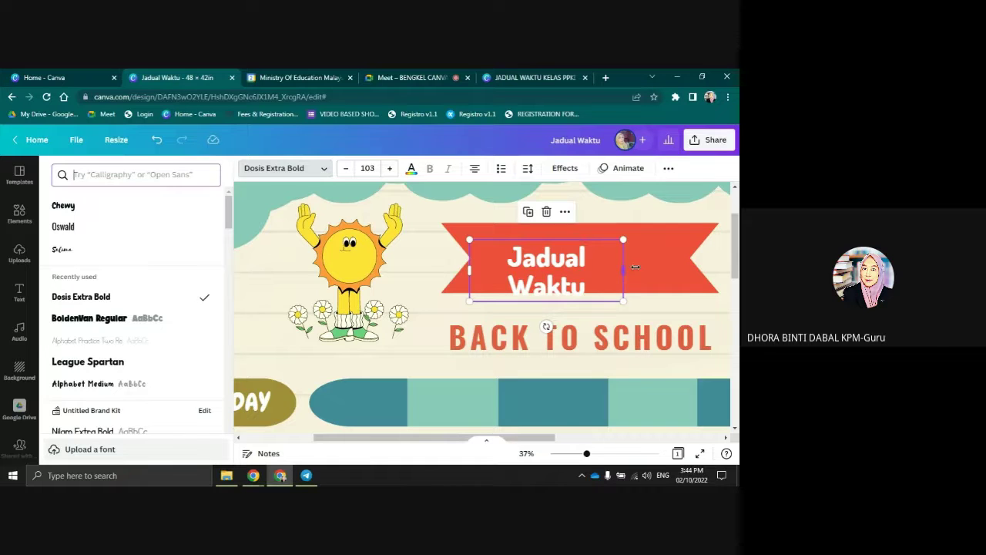
{"action": "left_click_drag", "start_coordinate": [635, 267], "coordinate": [694, 264]}
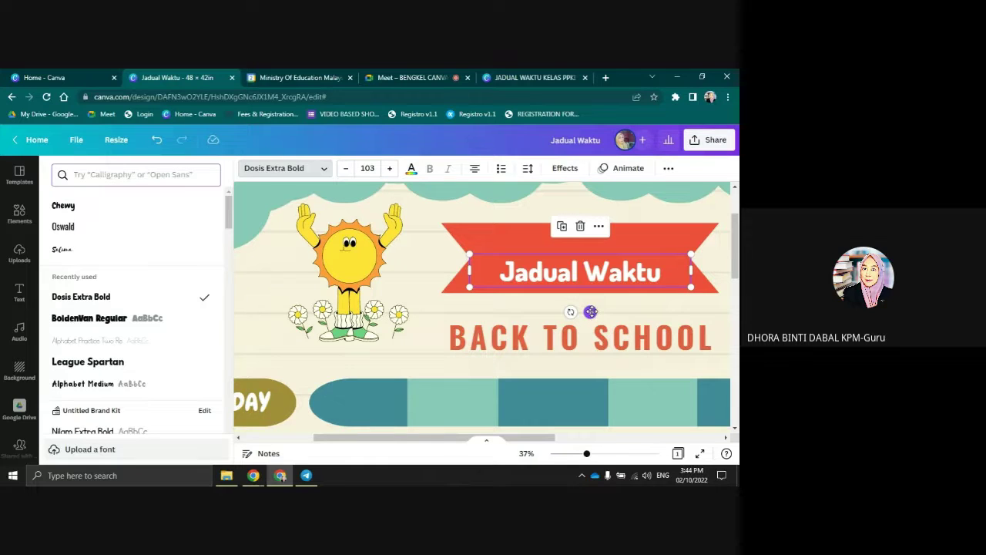
{"action": "left_click_drag", "start_coordinate": [590, 311], "coordinate": [591, 298]}
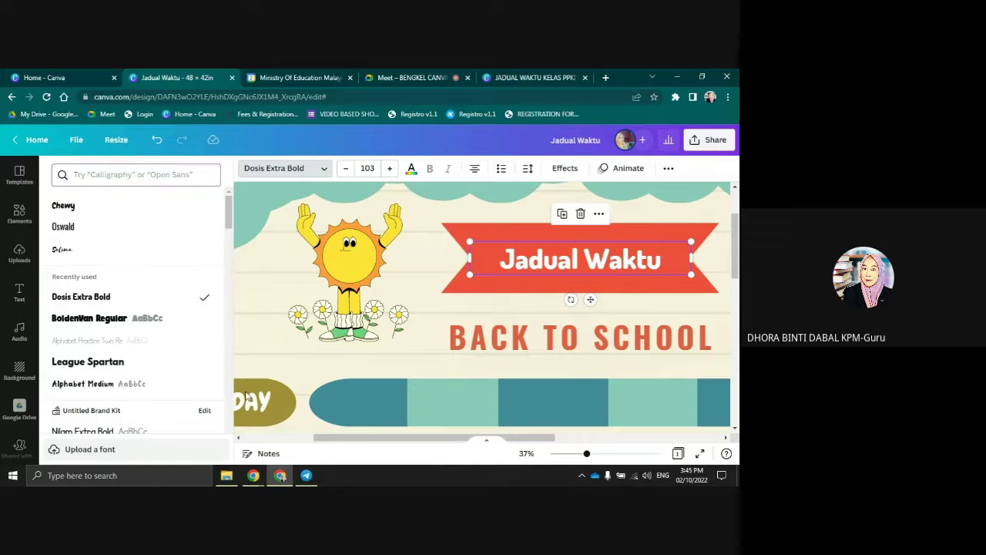
{"action": "left_click", "coordinate": [237, 439]}
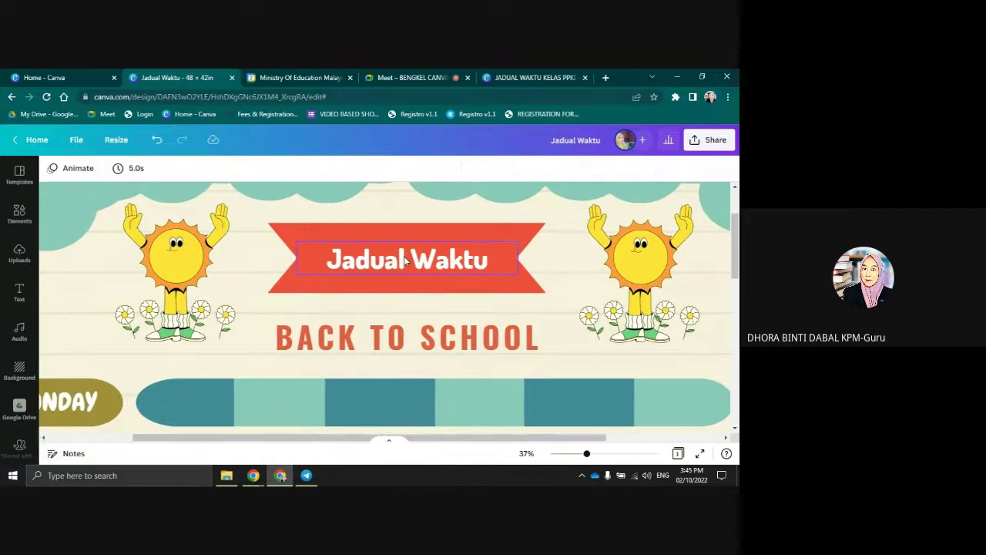
Try black as the text colour of the "Jadual Waktu" heading and undo the colour change
{"action": "left_click", "coordinate": [464, 265]}
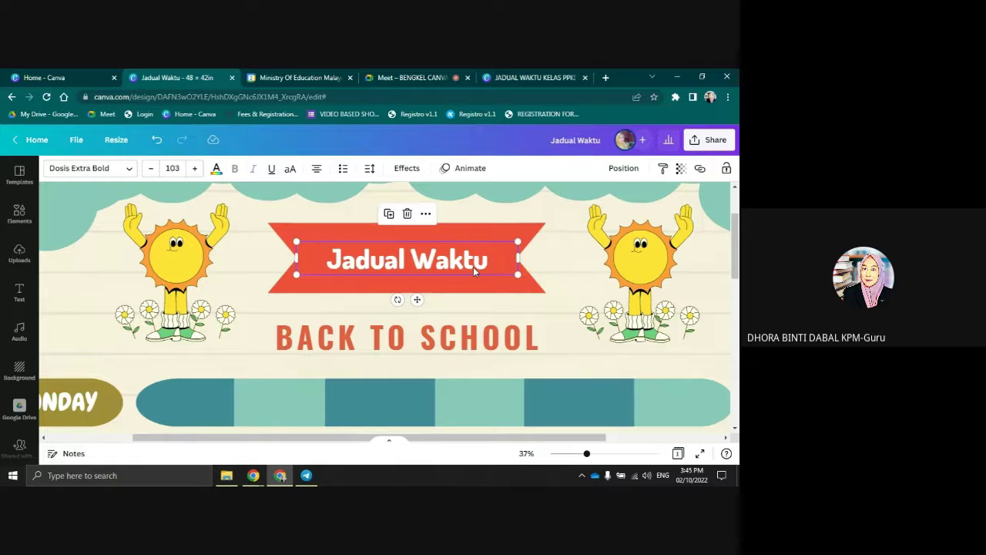
{"action": "left_click", "coordinate": [216, 171]}
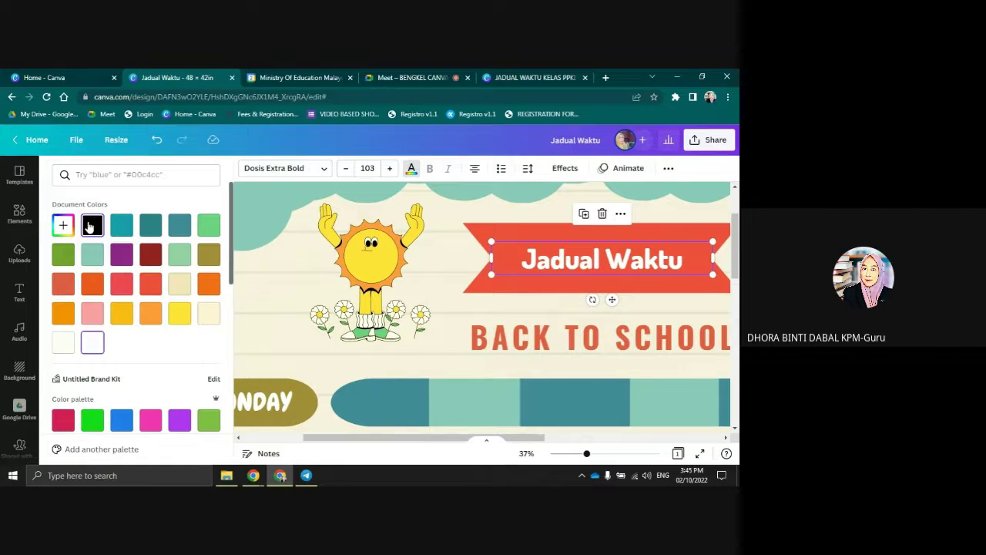
{"action": "left_click", "coordinate": [90, 226]}
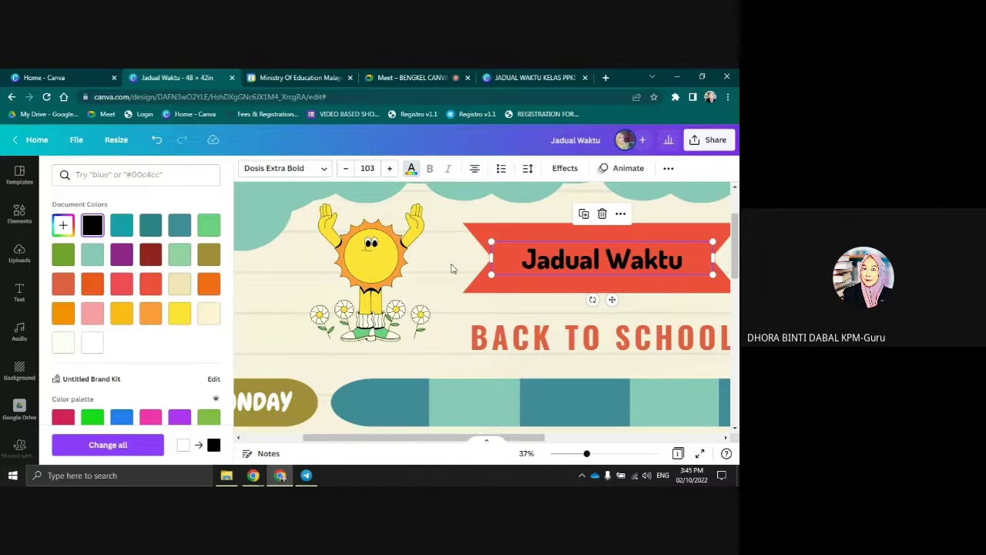
{"action": "key", "text": "Escape"}
{"action": "left_click", "coordinate": [430, 295]}
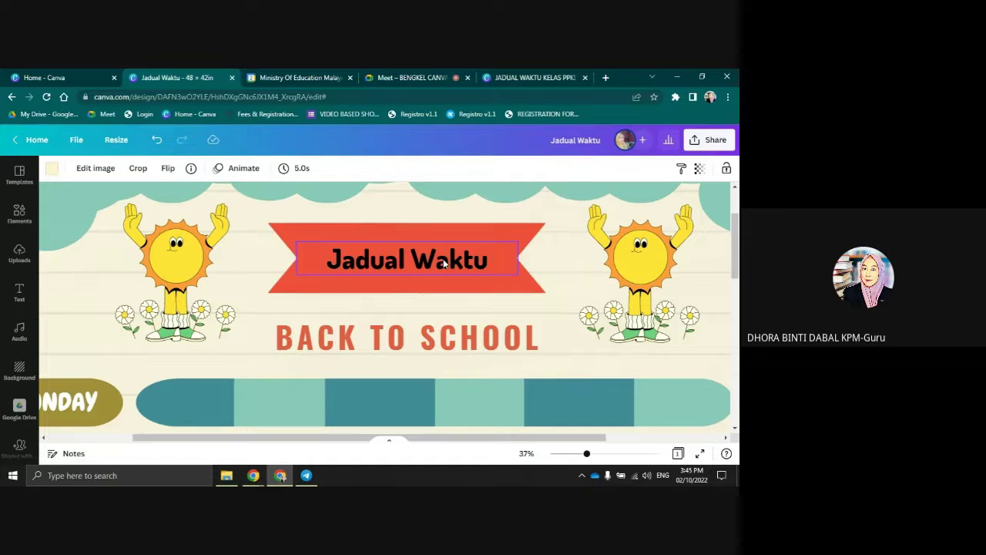
{"action": "left_click", "coordinate": [444, 264]}
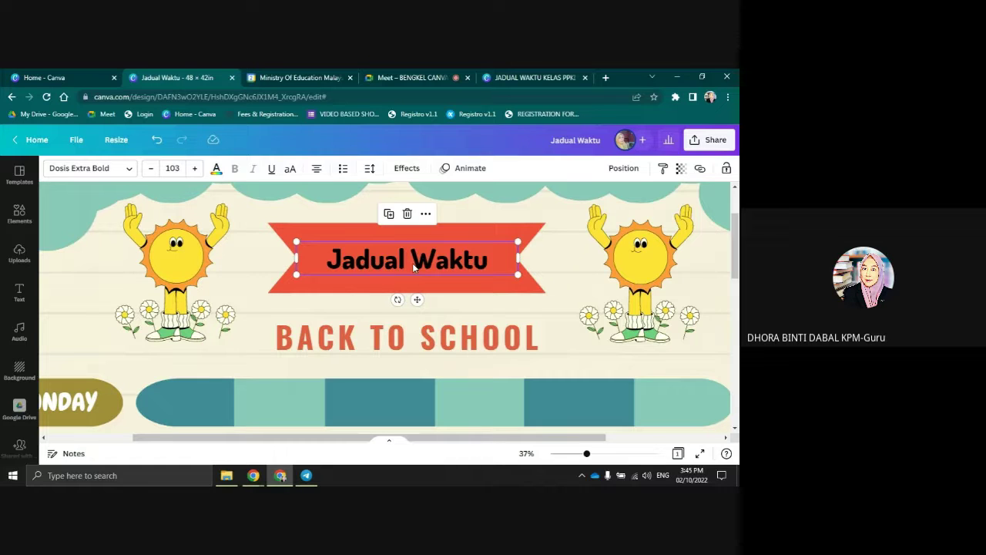
{"action": "left_click", "coordinate": [156, 141]}
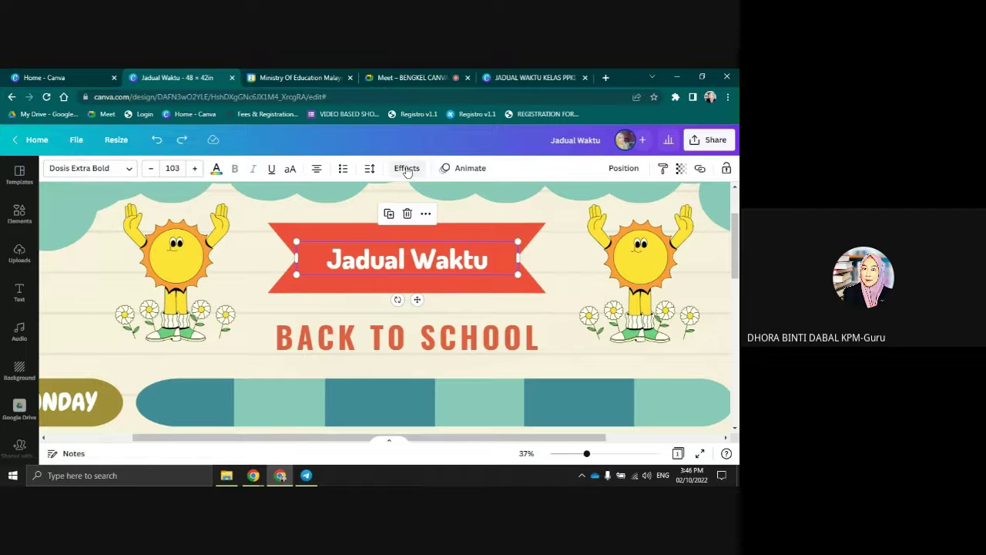
Try the Background and Echo text effects on the "Jadual Waktu" heading
{"action": "left_click", "coordinate": [407, 169]}
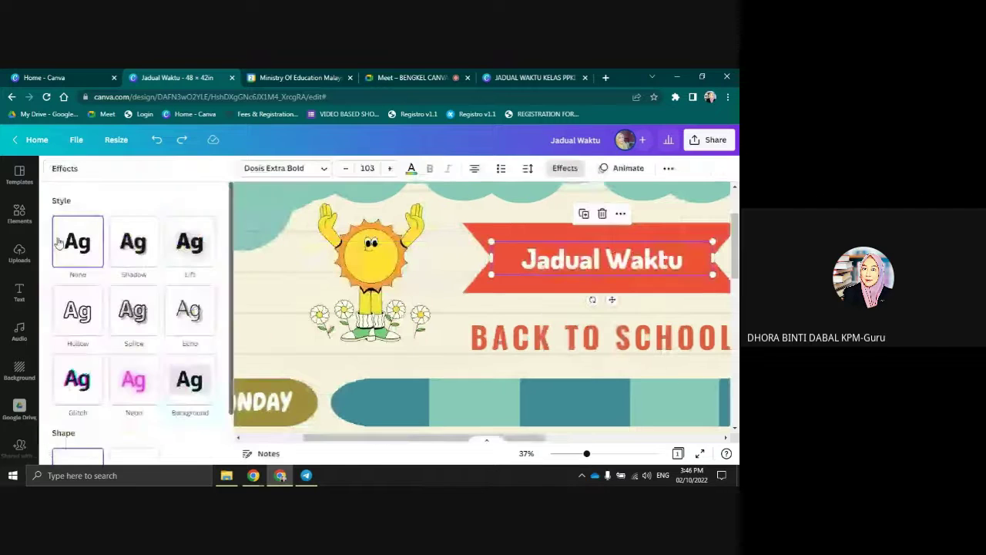
{"action": "left_click", "coordinate": [194, 384]}
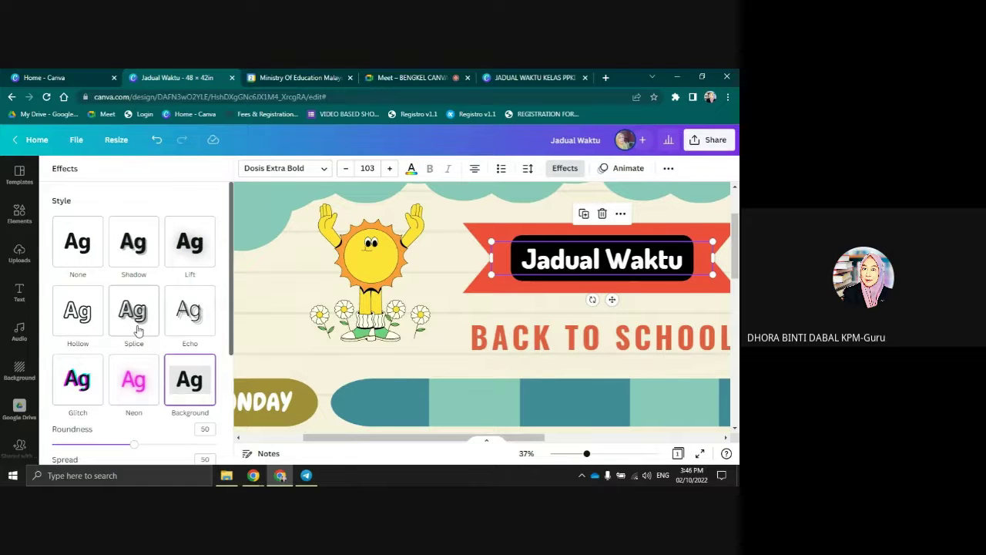
{"action": "left_click", "coordinate": [185, 311]}
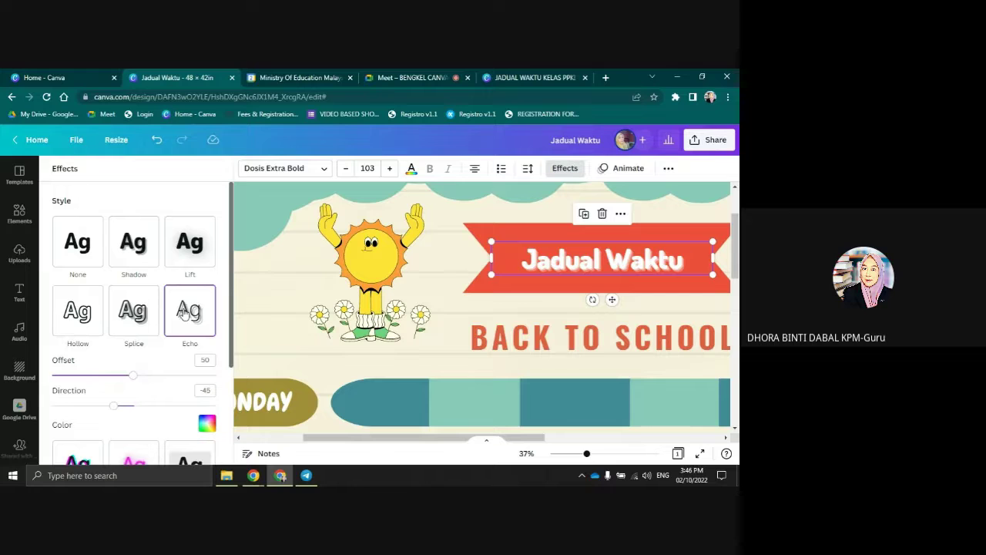
Apply the Shadow effect to the "Jadual Waktu" heading with offset 73, transparency 65 and black as the shadow colour
{"action": "left_click", "coordinate": [135, 244]}
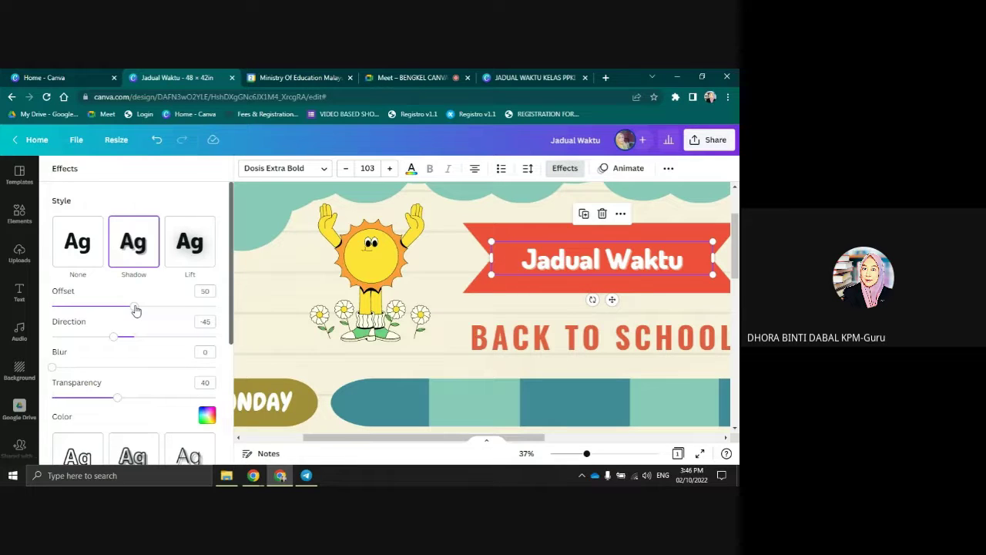
{"action": "left_click_drag", "start_coordinate": [134, 309], "coordinate": [172, 308]}
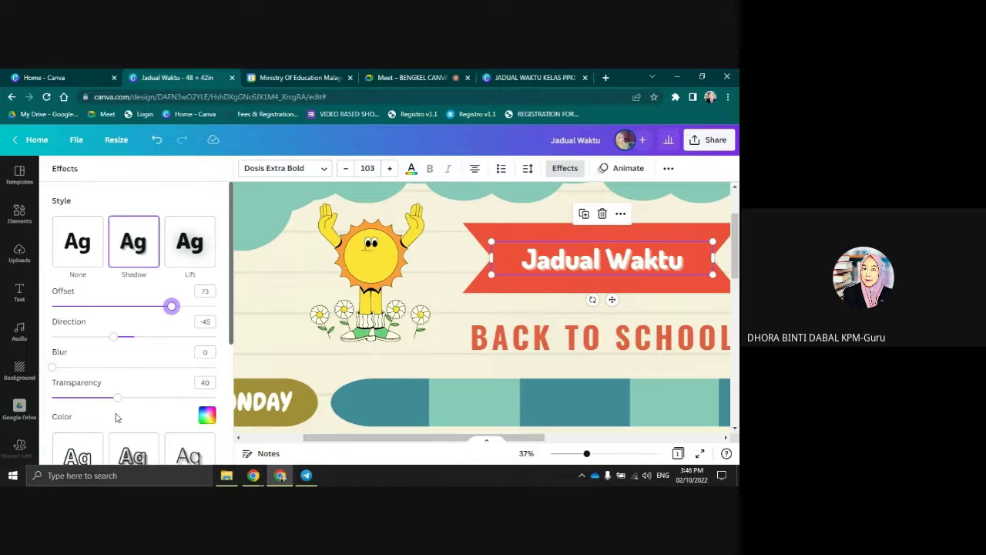
{"action": "left_click_drag", "start_coordinate": [117, 397], "coordinate": [159, 401]}
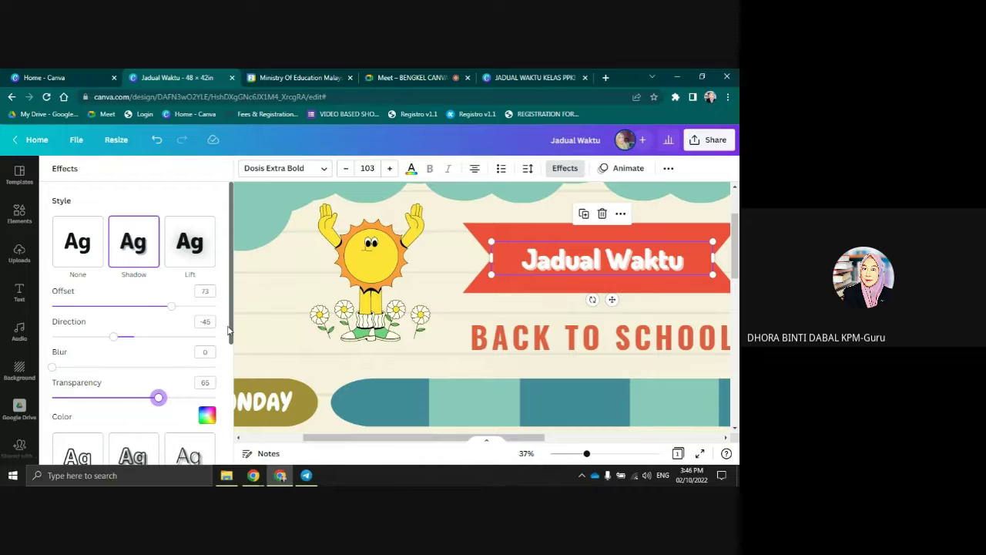
{"action": "scroll", "coordinate": [206, 310], "scroll_direction": "down", "scroll_amount": 2}
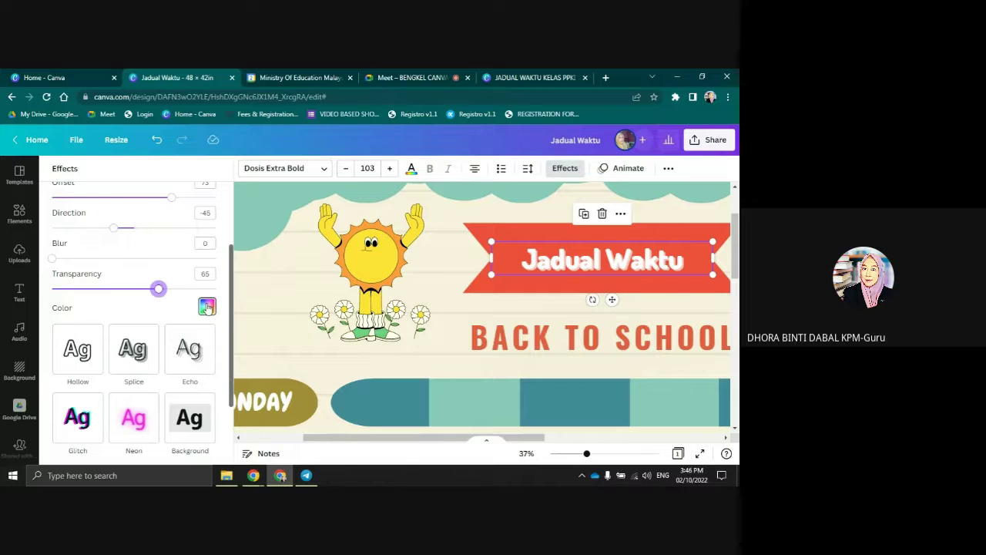
{"action": "left_click", "coordinate": [207, 306]}
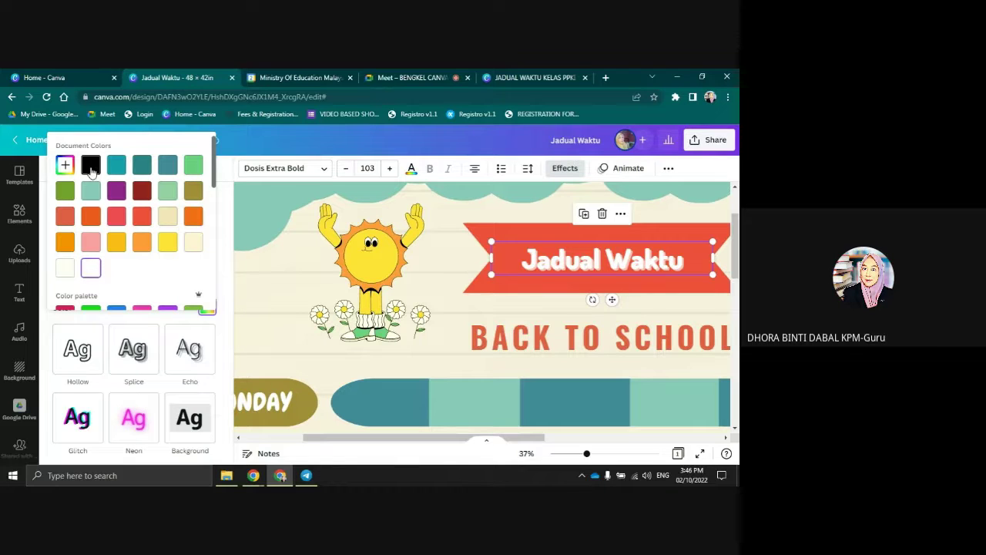
{"action": "left_click", "coordinate": [90, 168]}
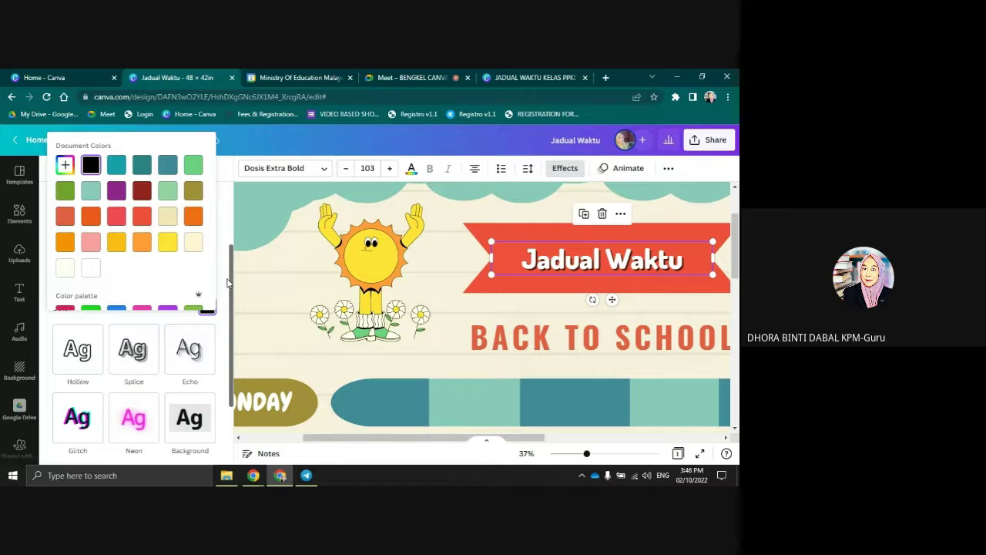
{"action": "left_click_drag", "start_coordinate": [228, 283], "coordinate": [230, 178]}
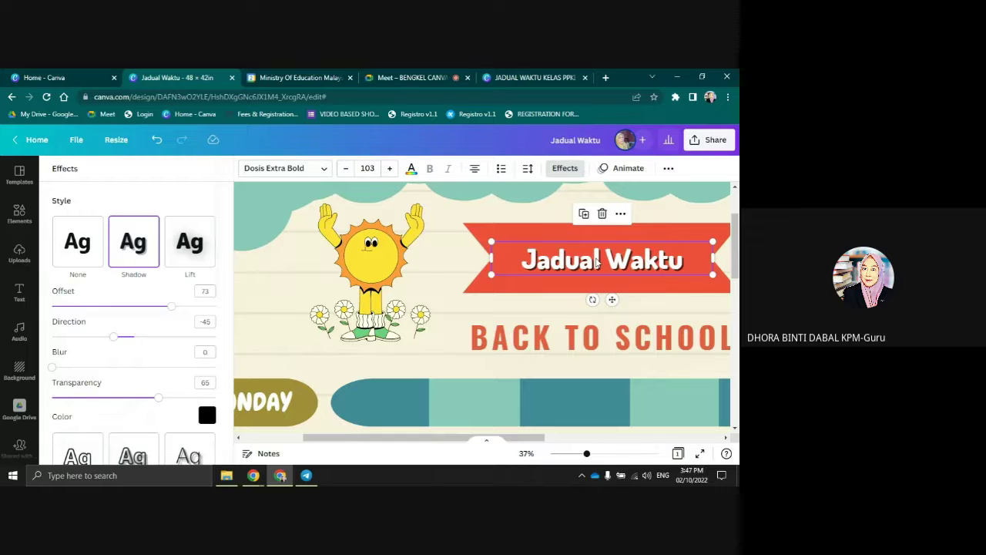
Try the Lift effect and the default Shadow on the "Jadual Waktu" heading, and undo both changes
{"action": "left_click", "coordinate": [189, 241]}
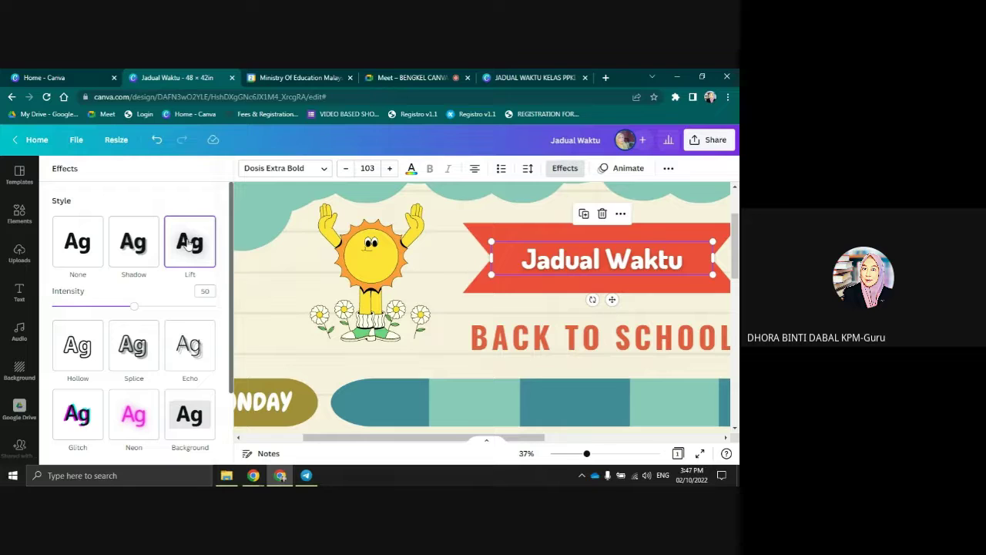
{"action": "left_click", "coordinate": [136, 245]}
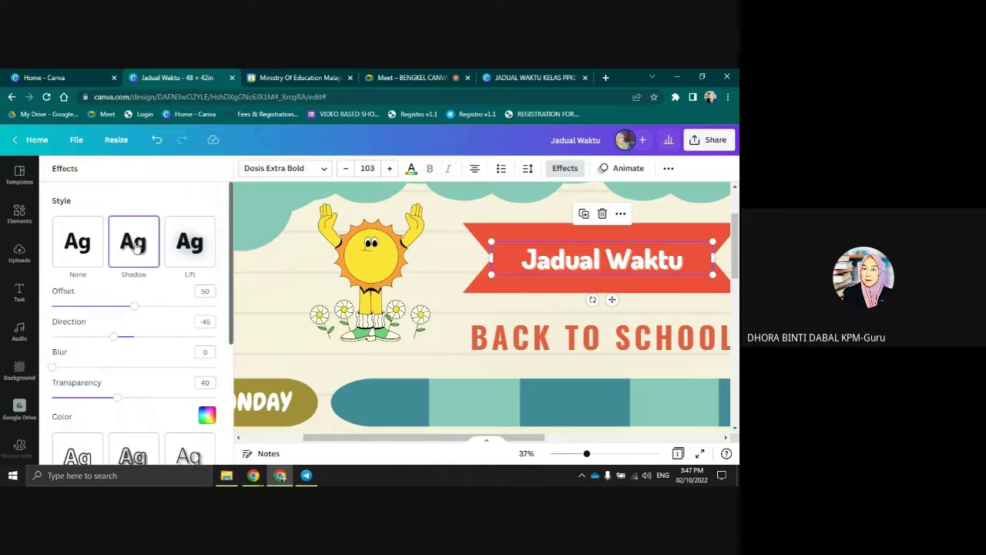
{"action": "left_click", "coordinate": [157, 142]}
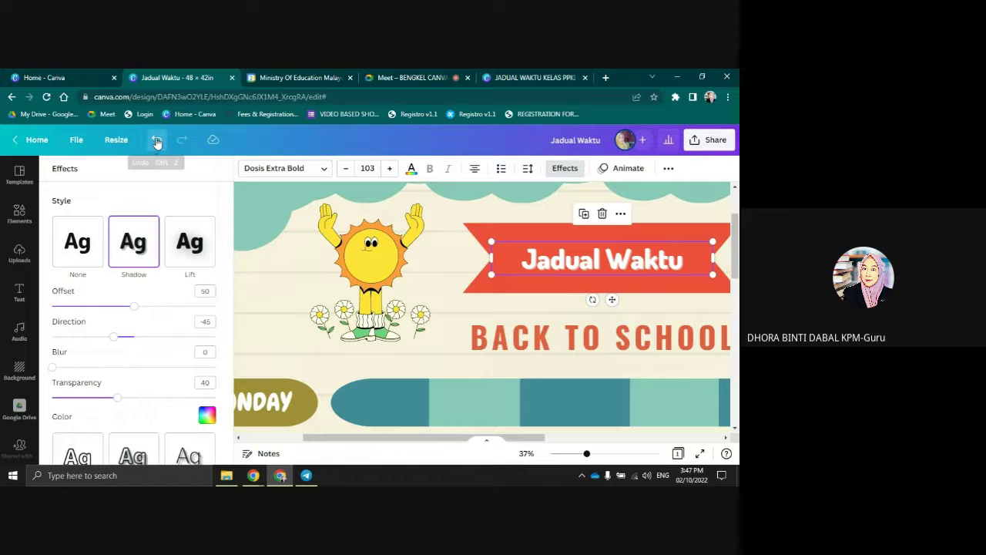
{"action": "left_click", "coordinate": [157, 142]}
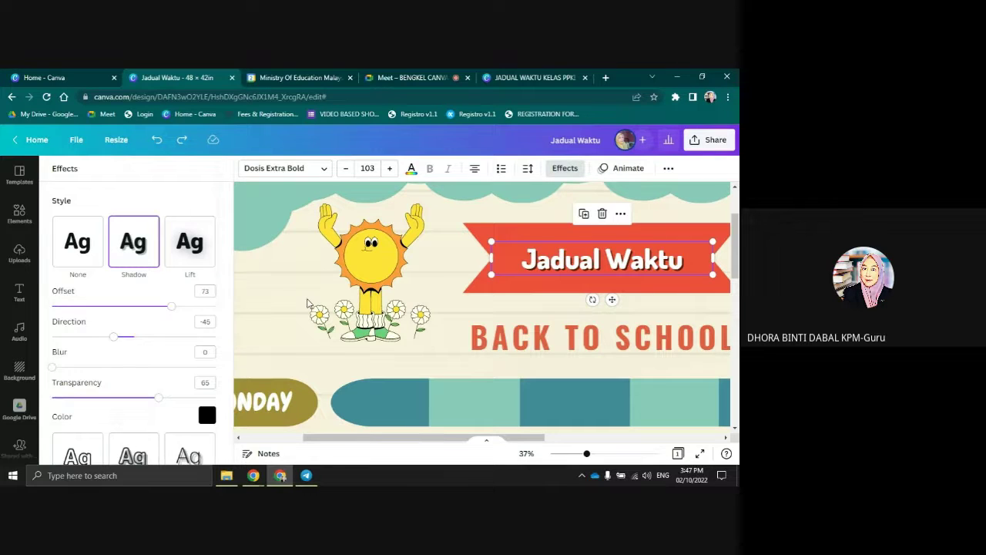
Close the effect settings and replace the MONDAY label in the timetable with ISNIN
{"action": "left_click", "coordinate": [234, 310]}
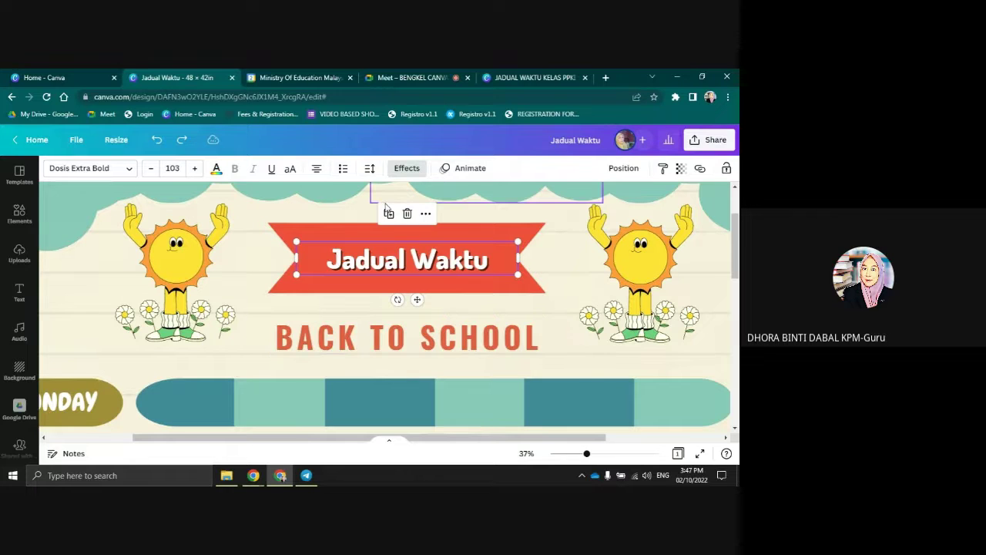
{"action": "scroll", "coordinate": [490, 248], "scroll_direction": "down", "scroll_amount": 3}
{"action": "scroll", "coordinate": [490, 247], "scroll_direction": "down", "scroll_amount": 2}
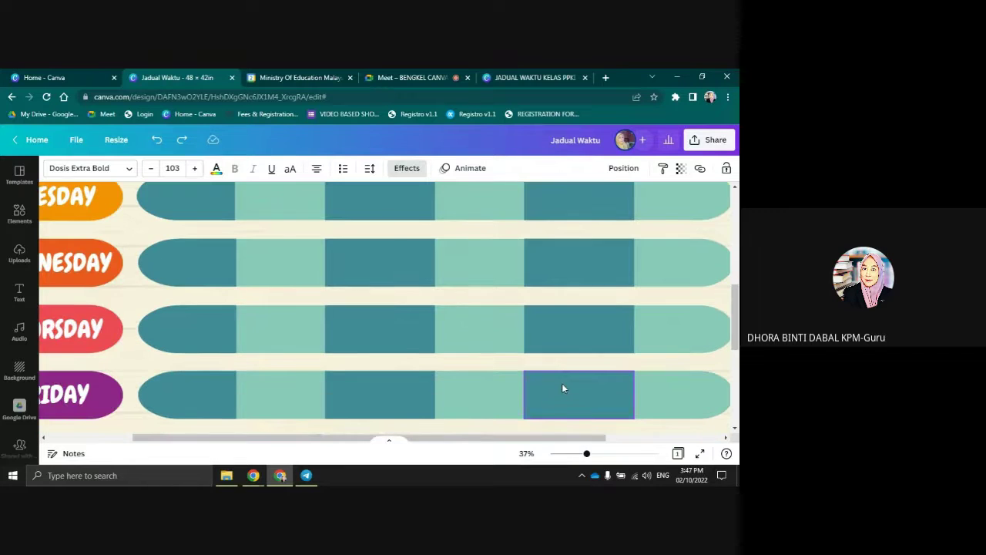
{"action": "left_click", "coordinate": [570, 454]}
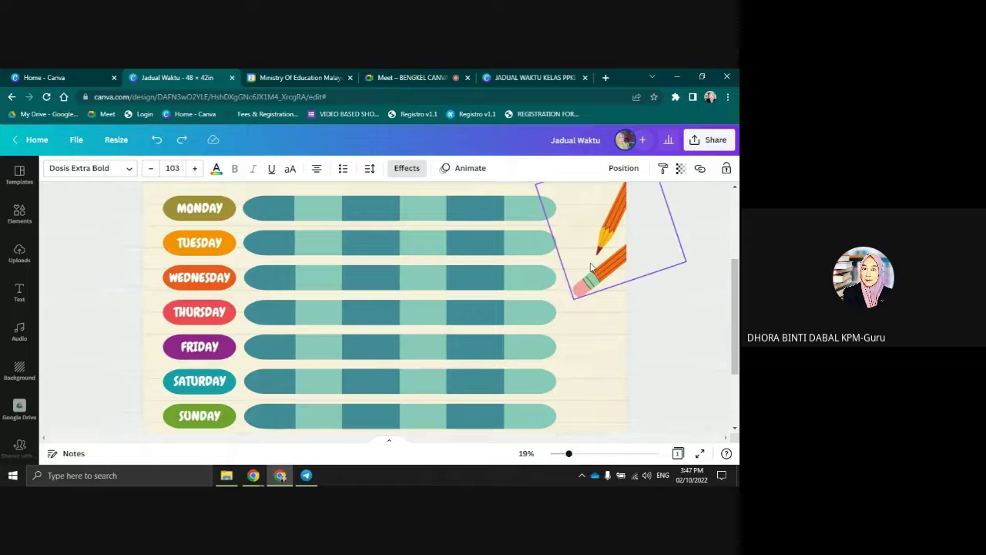
{"action": "left_click", "coordinate": [202, 214]}
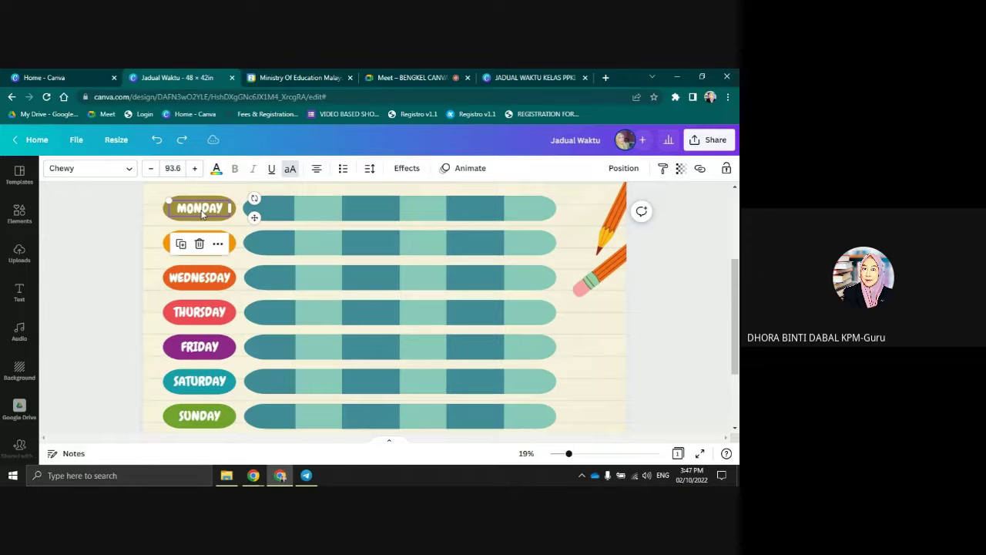
{"action": "double_click", "coordinate": [203, 211]}
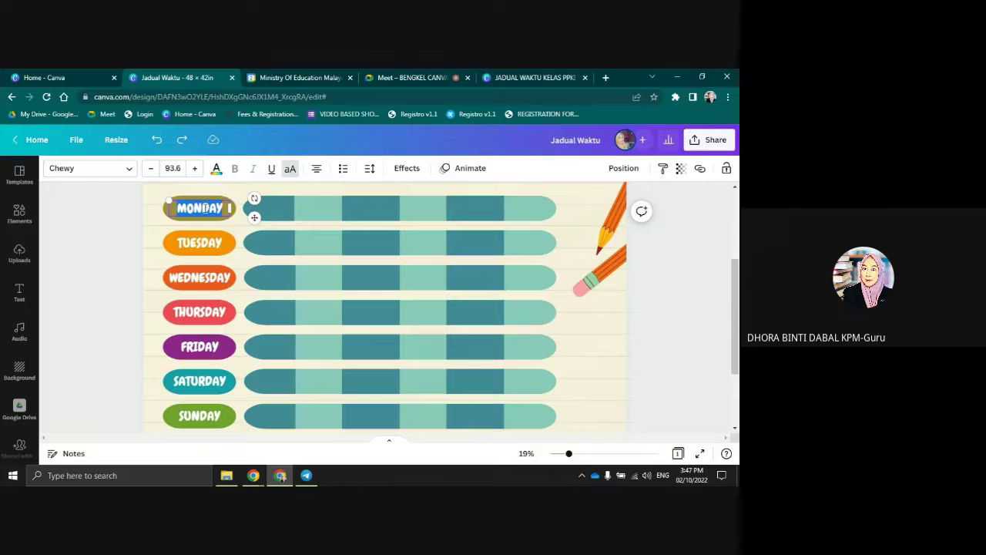
{"action": "key", "text": "BackSpace"}
{"action": "type", "text": "IND"}
{"action": "key", "text": "BackSpace"}
{"action": "key", "text": "BackSpace"}
{"action": "type", "text": "SNIN"}
Replace the TUESDAY label with SELASA and the WEDNESDAY label with RABU
{"action": "left_click", "coordinate": [185, 243]}
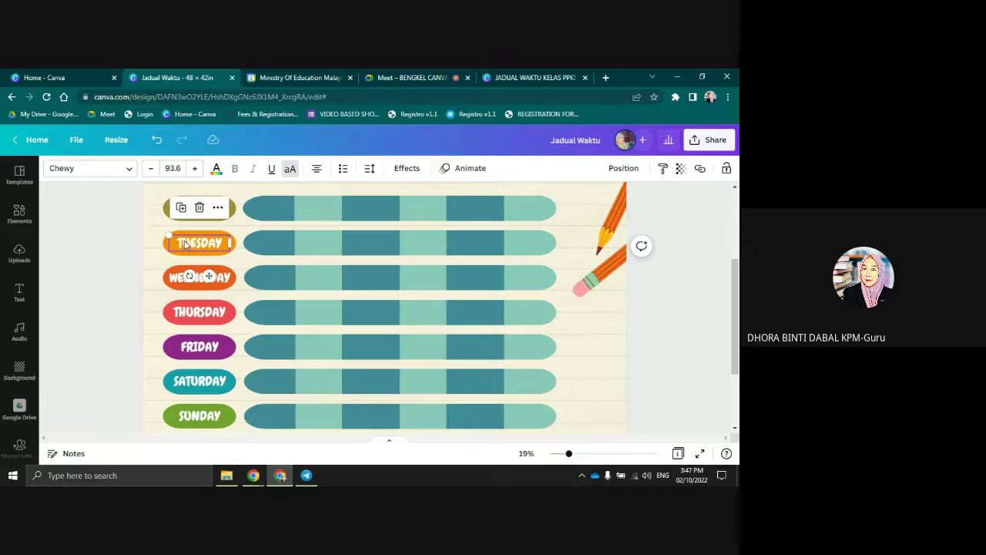
{"action": "double_click", "coordinate": [185, 243]}
{"action": "type", "text": "SELASA"}
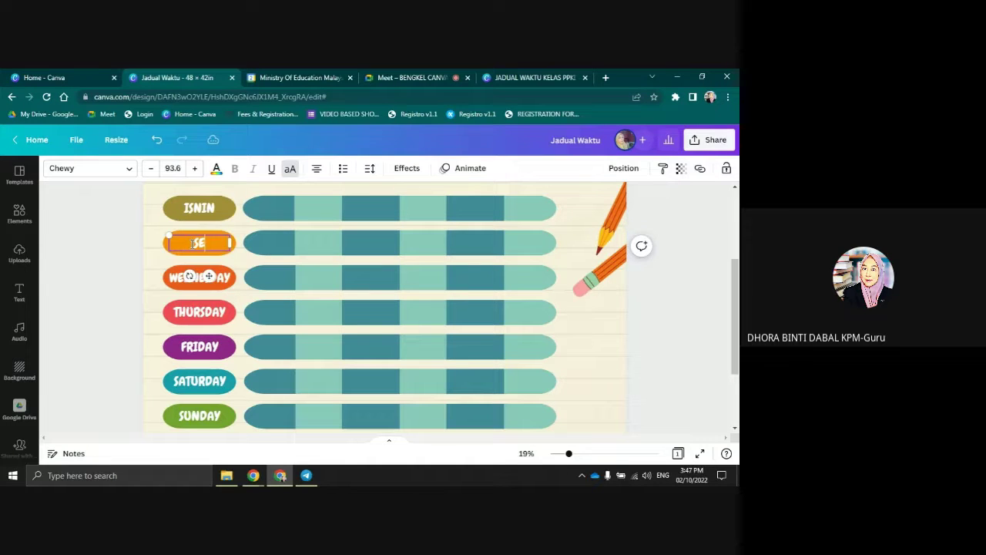
{"action": "double_click", "coordinate": [228, 282]}
{"action": "type", "text": "RAB"}
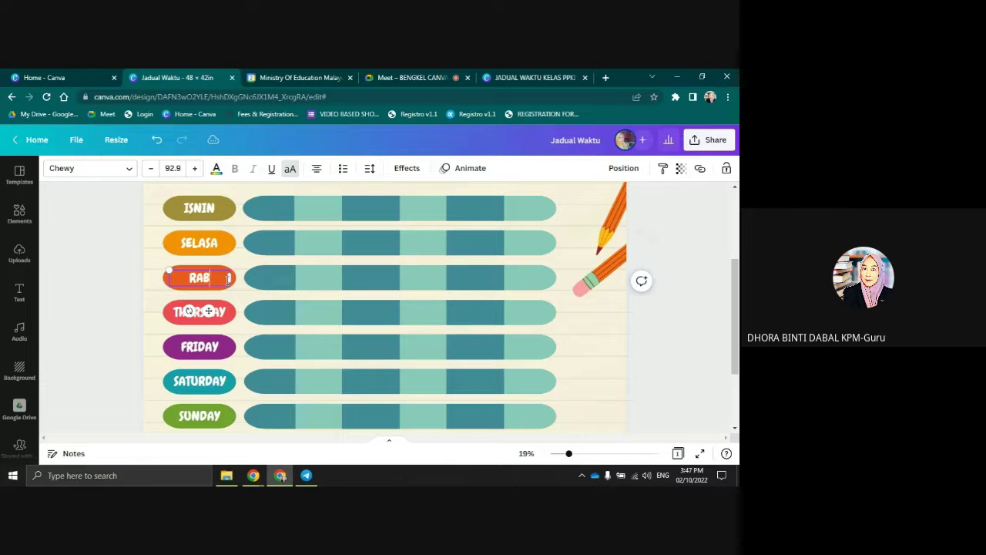
{"action": "type", "text": "U"}
Replace the THURSDAY label with KHAMIS and the FRIDAY label with JUMAAT
{"action": "double_click", "coordinate": [228, 315]}
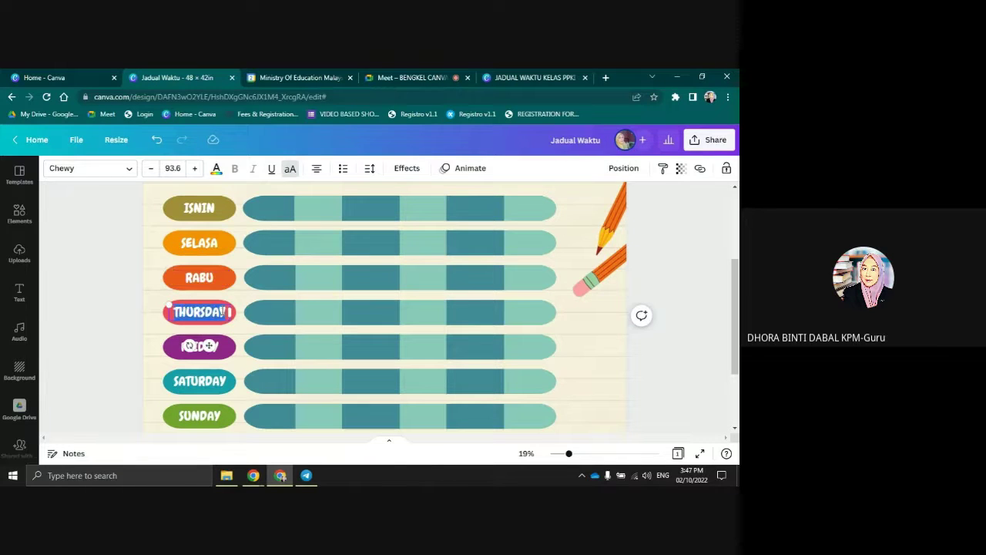
{"action": "type", "text": "KHAMIS"}
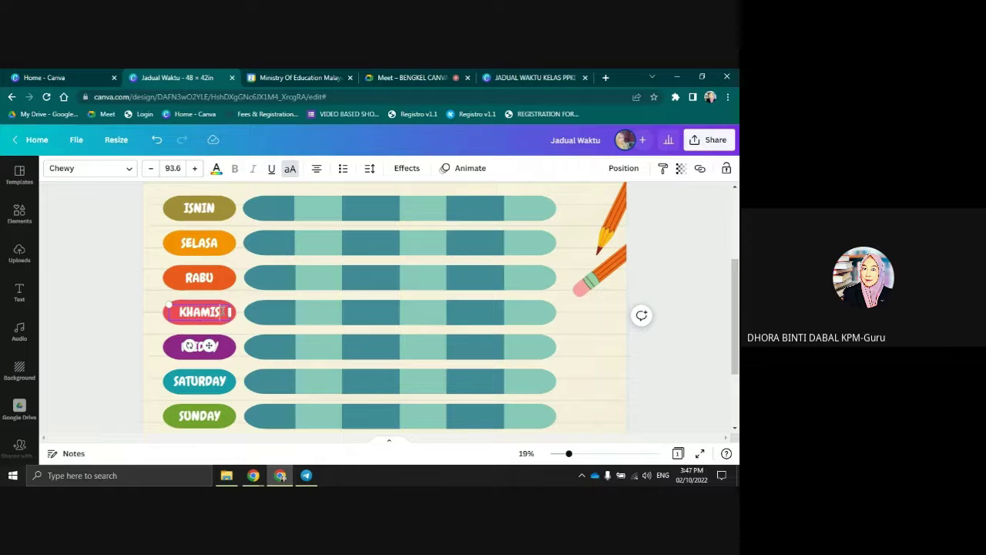
{"action": "left_click", "coordinate": [217, 346]}
{"action": "double_click", "coordinate": [217, 347]}
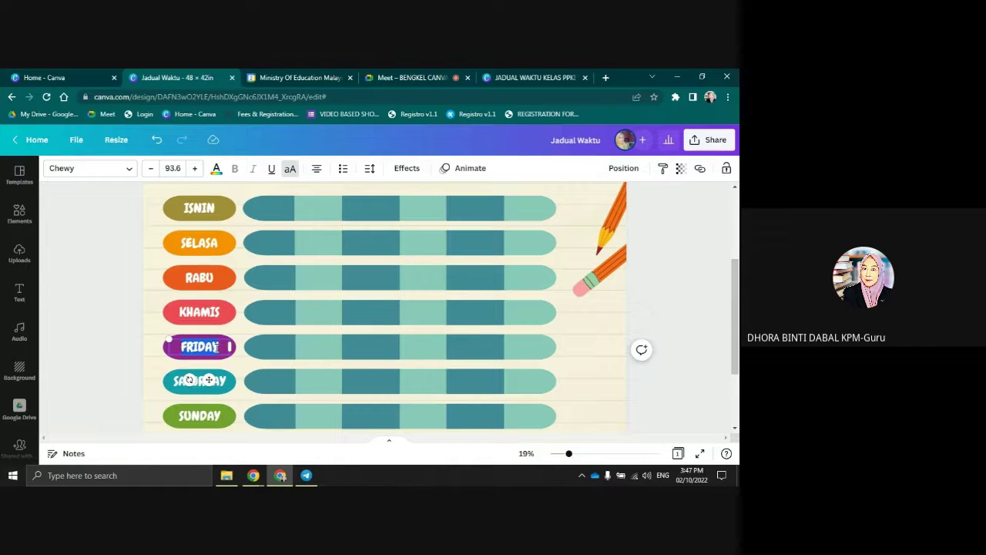
{"action": "type", "text": "JUMAAT"}
Try deleting the SATURDAY label text and undo the deletion
{"action": "left_click", "coordinate": [226, 385]}
{"action": "double_click", "coordinate": [225, 386]}
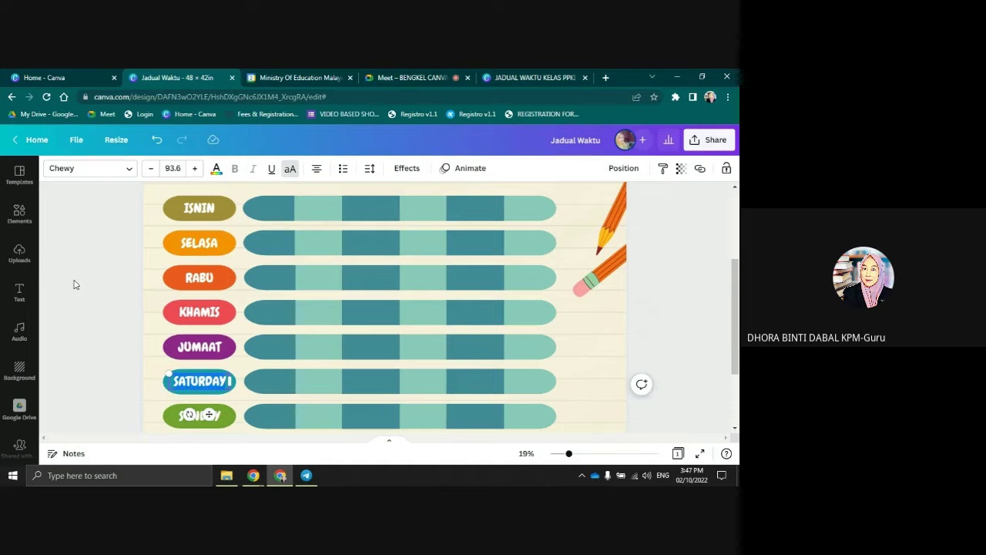
{"action": "left_click", "coordinate": [74, 285]}
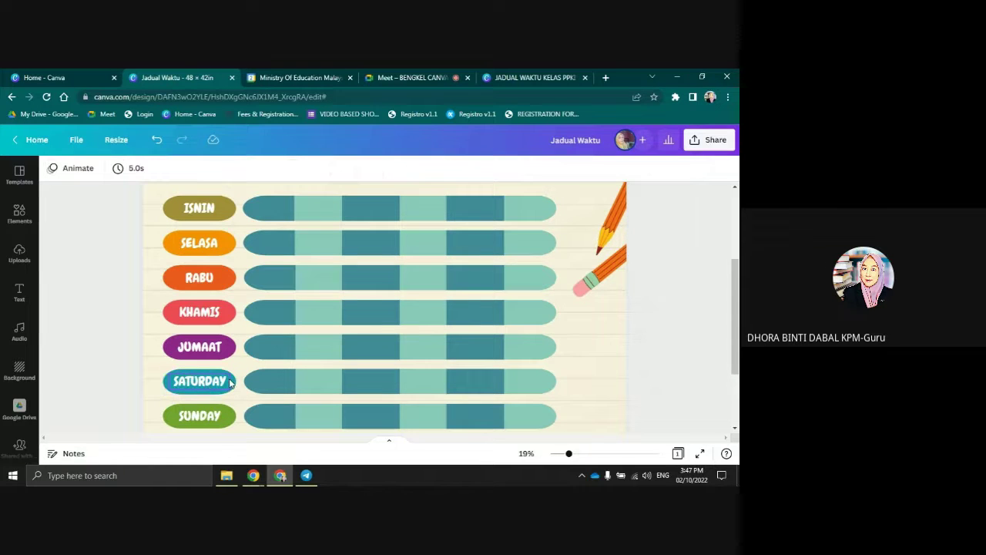
{"action": "left_click", "coordinate": [214, 387]}
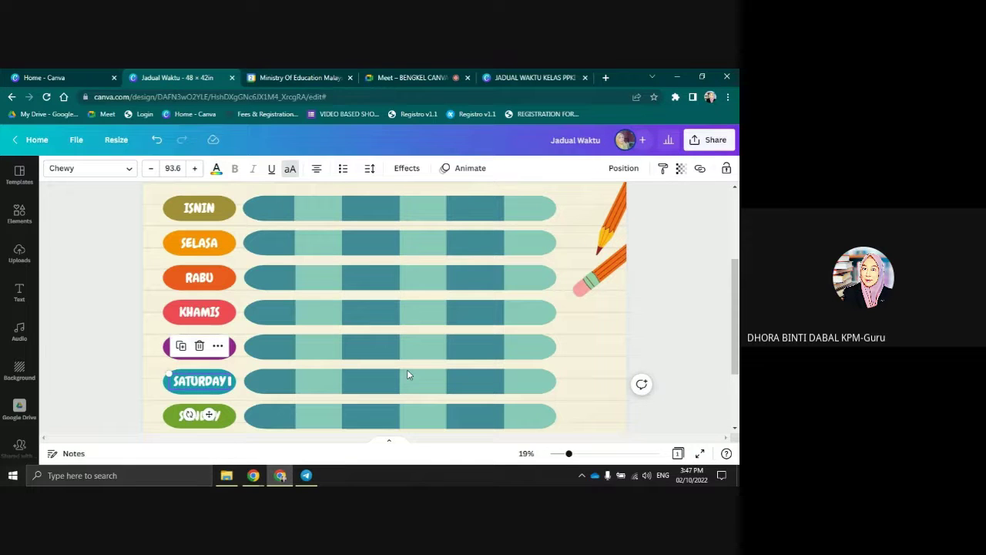
{"action": "left_click", "coordinate": [199, 346]}
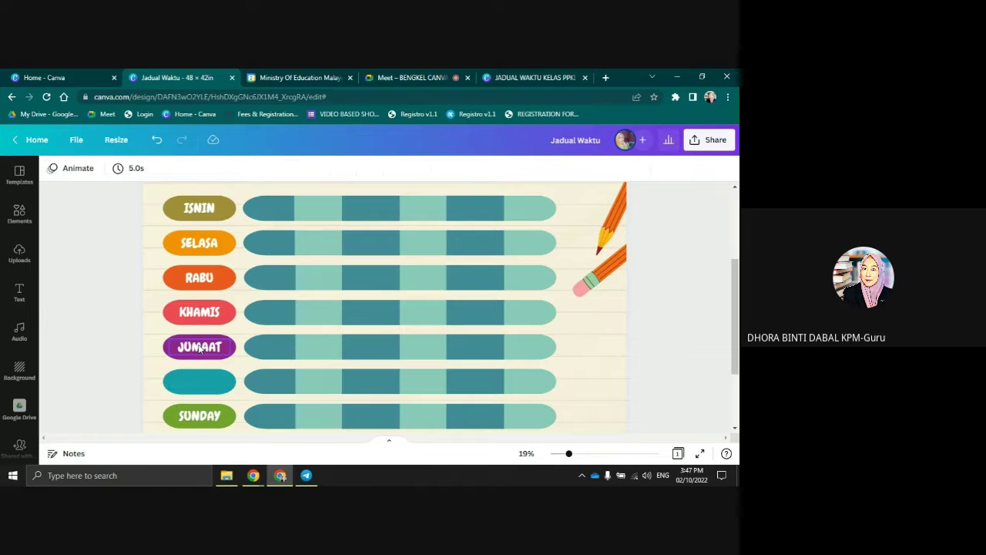
{"action": "key", "text": "ctrl+z"}
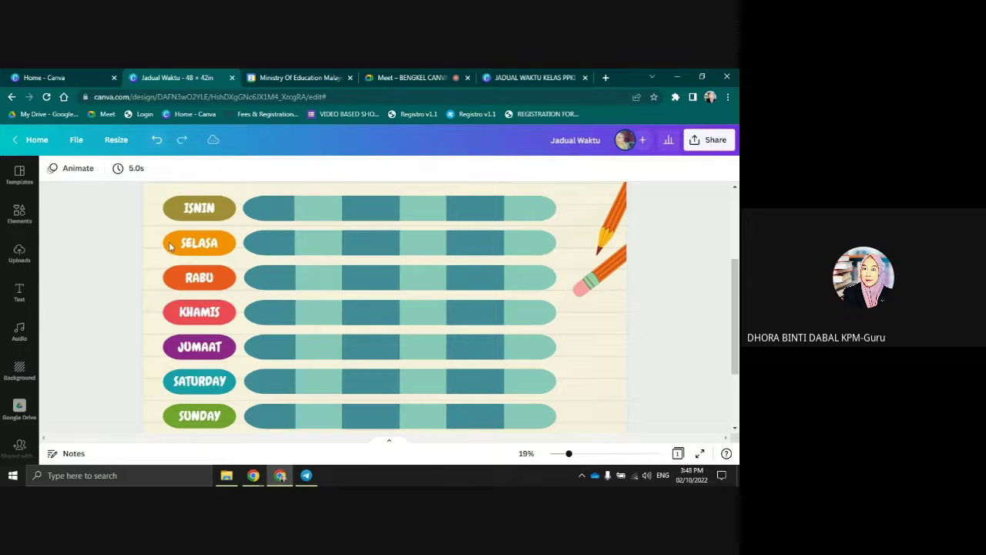
Try deleting the SATURDAY text together with its teal rounded shape, and undo both deletions
{"action": "left_click", "coordinate": [205, 388]}
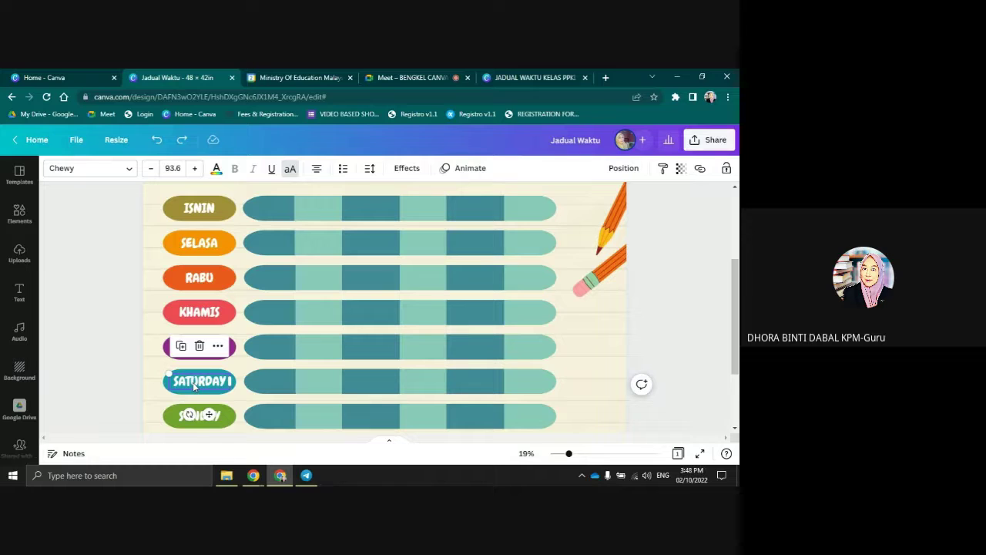
{"action": "key", "text": "Delete"}
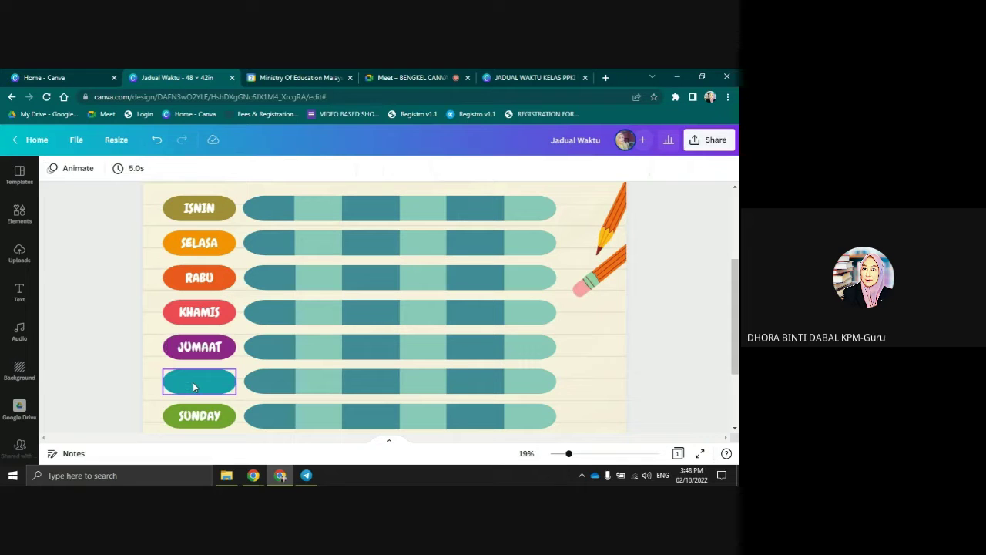
{"action": "left_click", "coordinate": [202, 389]}
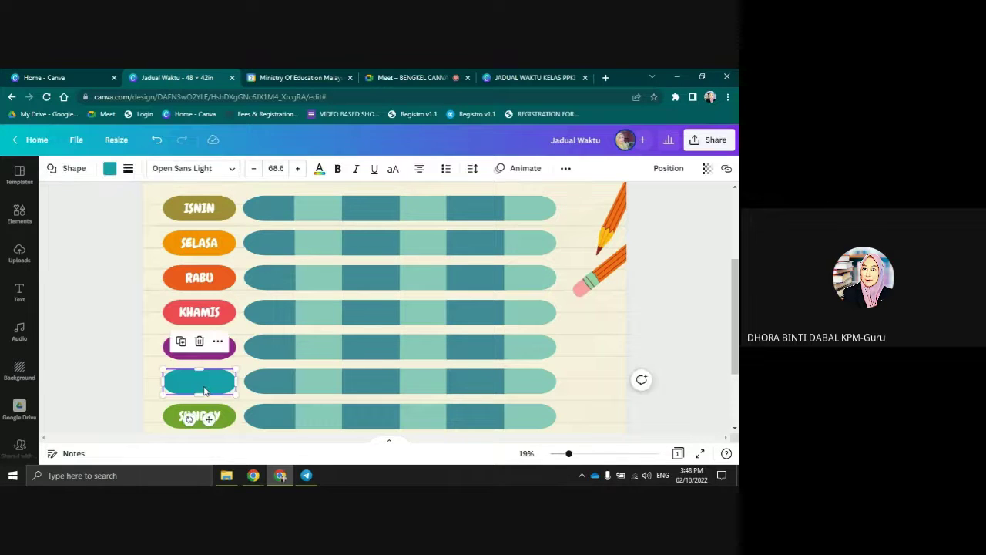
{"action": "key", "text": "Delete"}
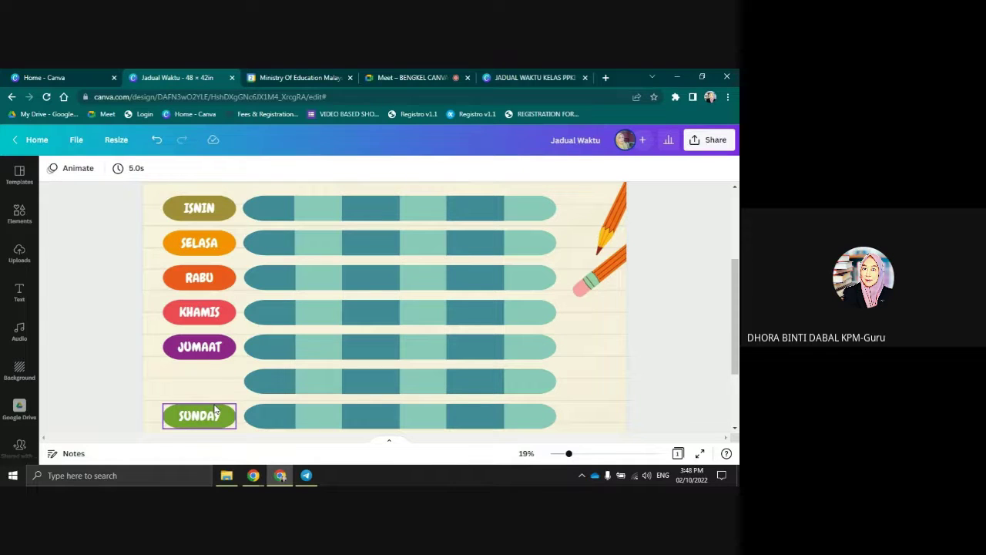
{"action": "left_click", "coordinate": [155, 140]}
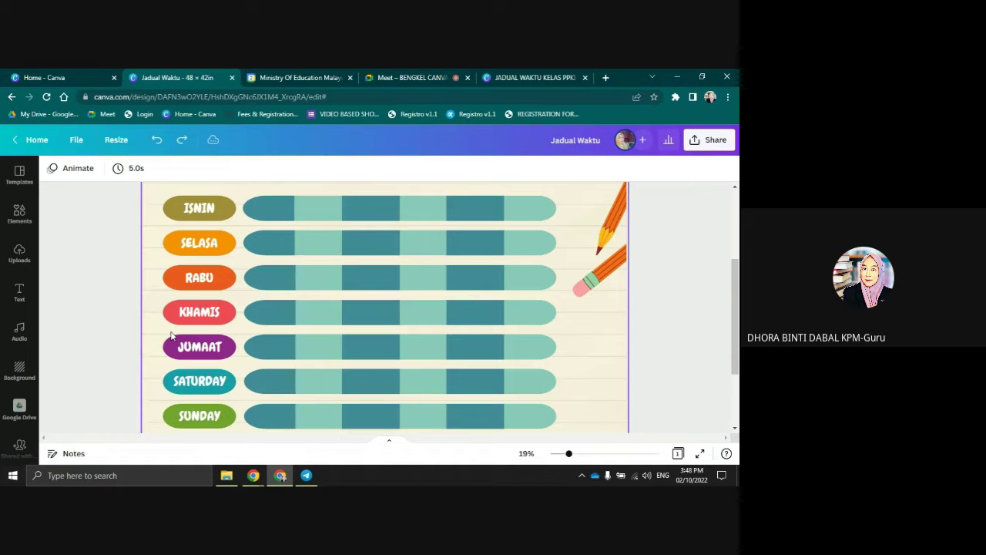
Reduce the view to 14% to check the overall layout of the timetable
{"action": "scroll", "coordinate": [647, 339], "scroll_direction": "up", "scroll_amount": 3}
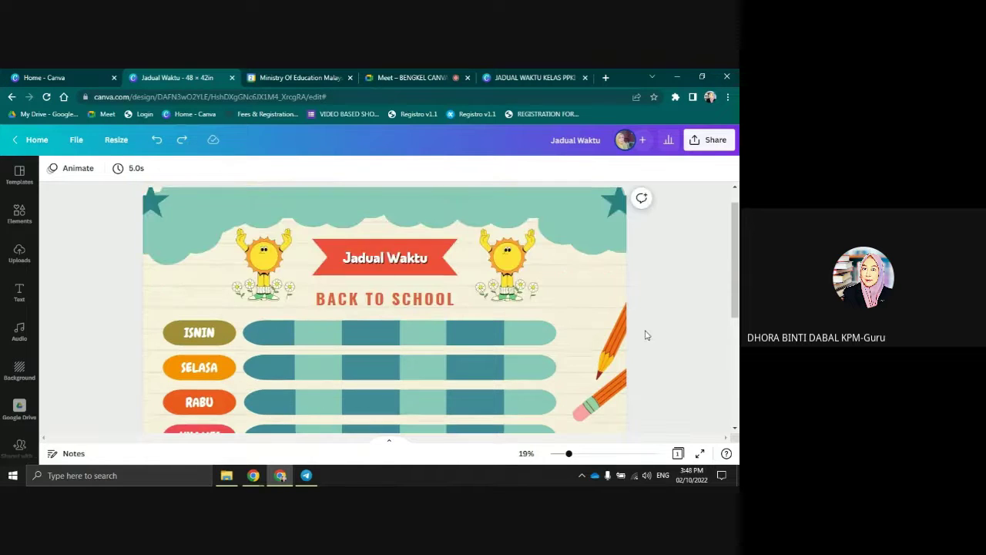
{"action": "scroll", "coordinate": [644, 334], "scroll_direction": "down", "scroll_amount": 1}
{"action": "mouse_move", "coordinate": [568, 453]}
{"action": "left_mouse_down"}
{"action": "mouse_move", "coordinate": [609, 459]}
{"action": "mouse_move", "coordinate": [563, 456]}
{"action": "left_mouse_up"}
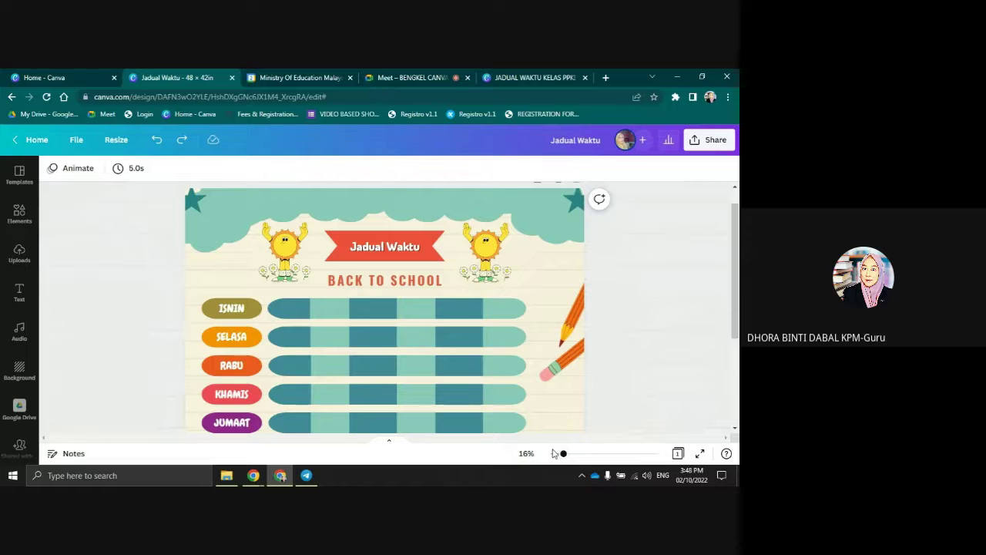
{"action": "mouse_move", "coordinate": [563, 453]}
{"action": "left_mouse_down"}
{"action": "mouse_move", "coordinate": [587, 454]}
{"action": "mouse_move", "coordinate": [564, 455]}
{"action": "left_mouse_up"}
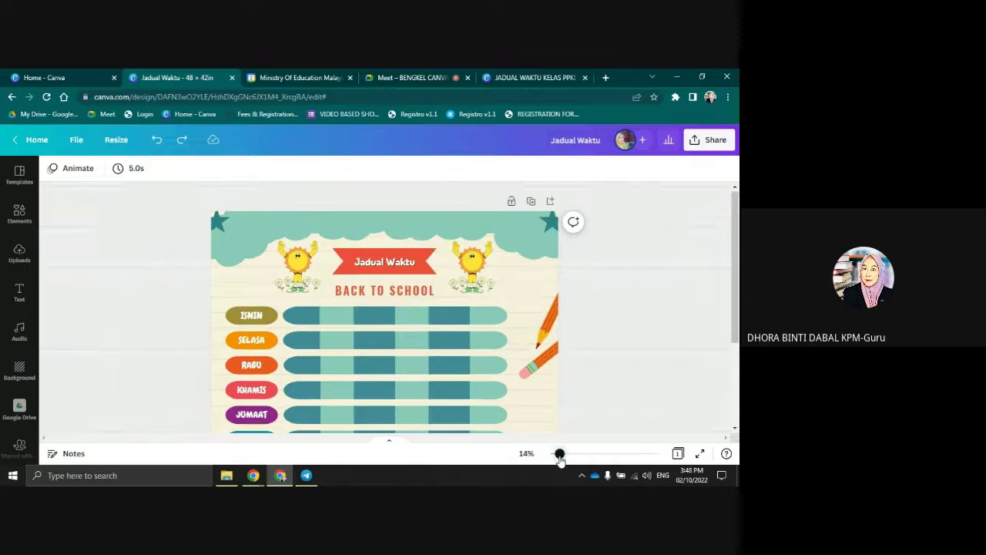
Replace the BACK TO SCHOOL subtitle with SK BANDAR TAWAU II and widen its text box so the name fits on one line
{"action": "left_click", "coordinate": [405, 293]}
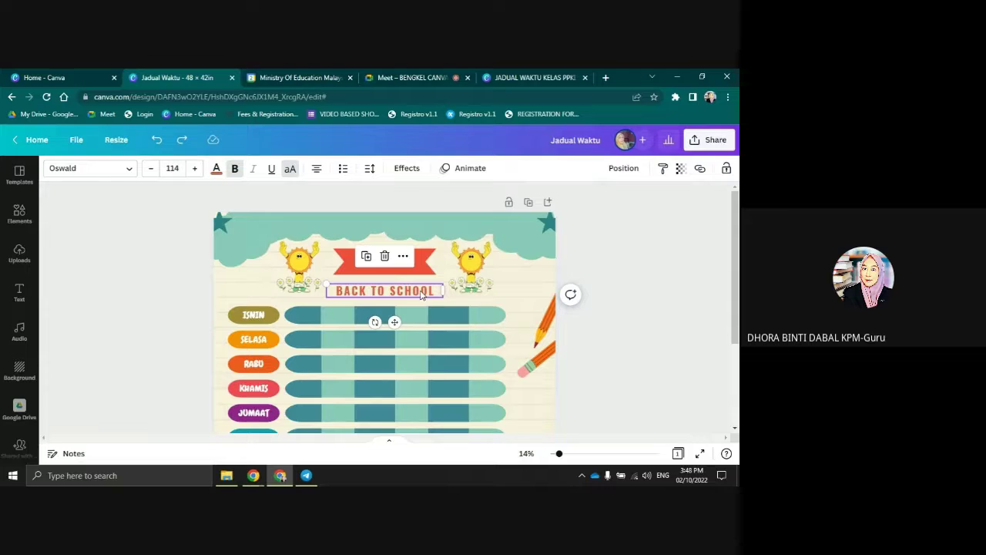
{"action": "double_click", "coordinate": [424, 292]}
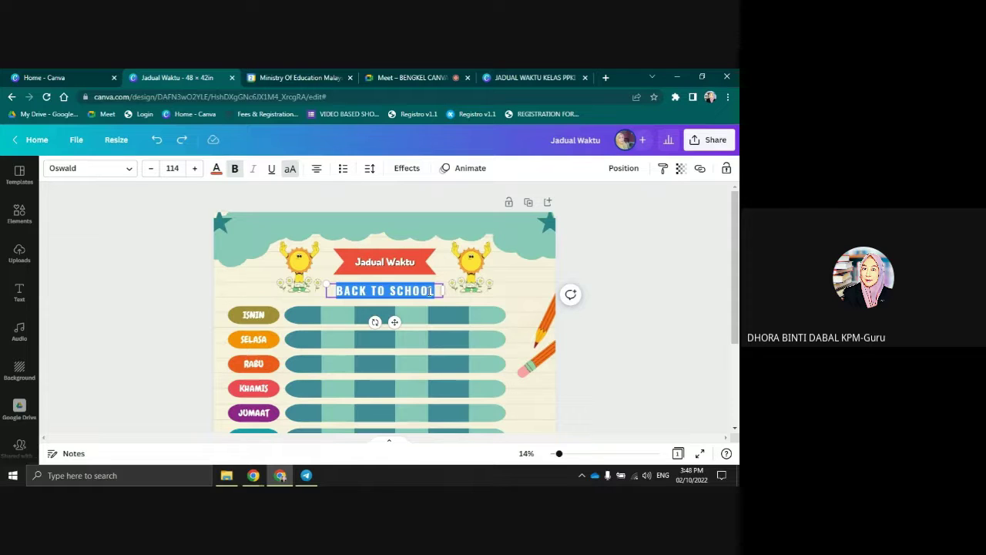
{"action": "type", "text": "SK"}
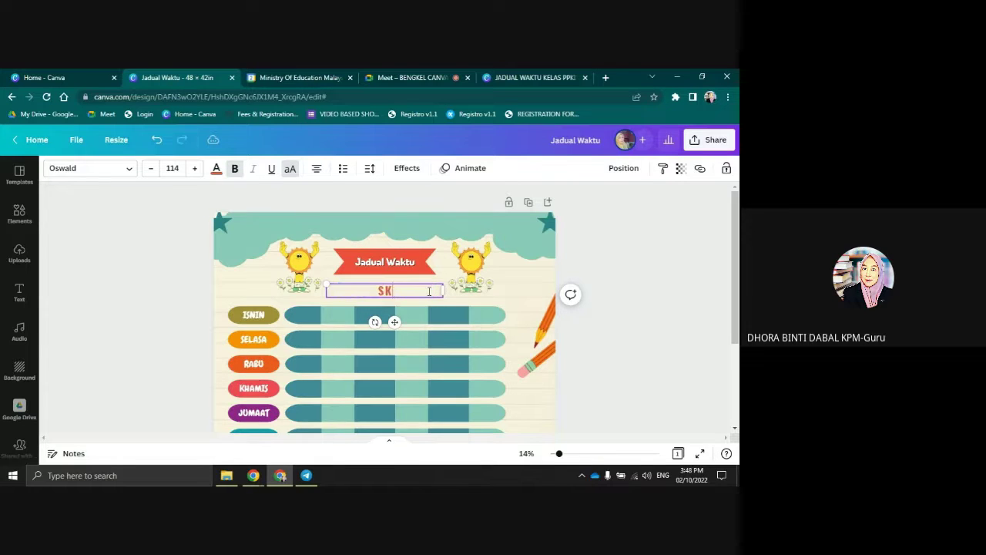
{"action": "type", "text": " BANDAR TAWAU"}
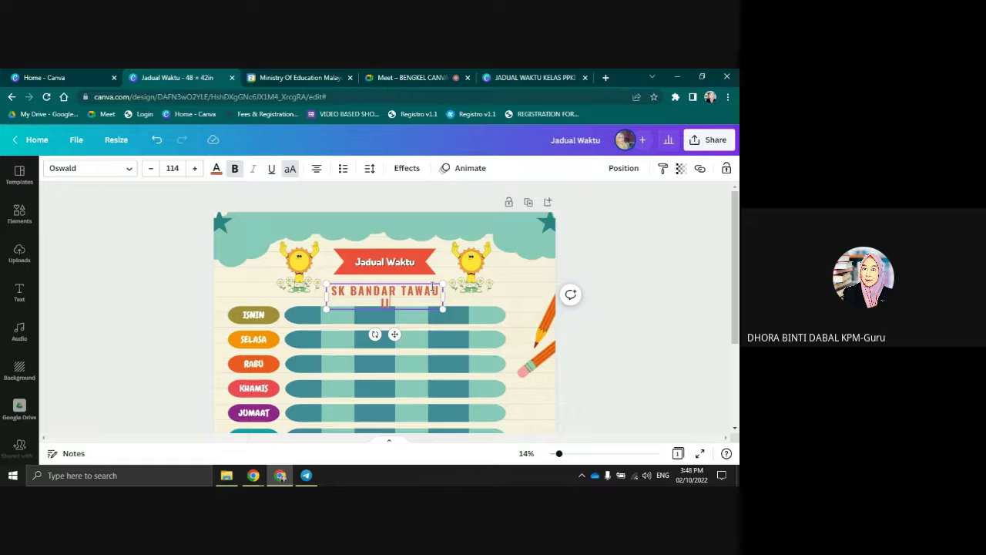
{"action": "left_click_drag", "start_coordinate": [443, 295], "coordinate": [506, 292]}
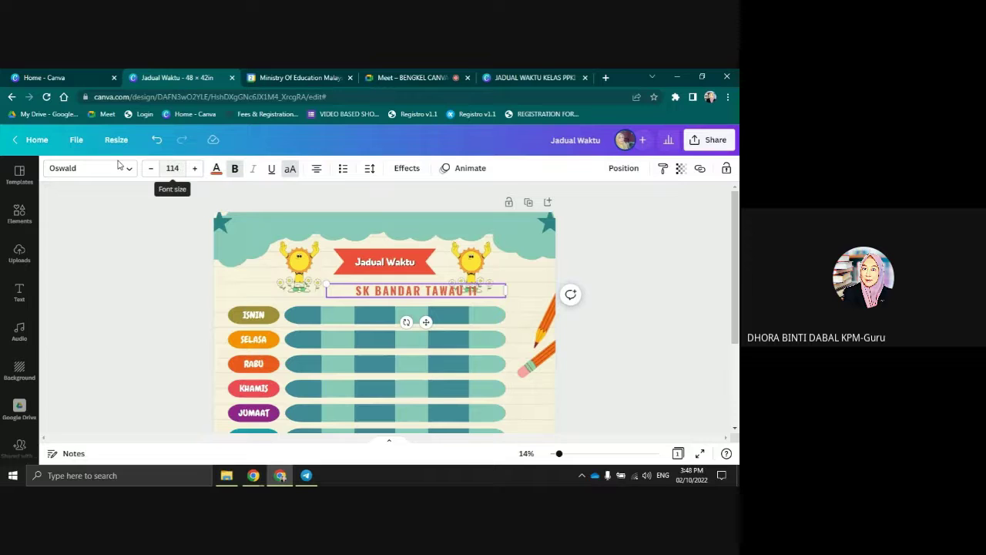
Set the SK BANDAR TAWAU II subtitle's font size to 70 and reposition it centrally beneath the Jadual Waktu ribbon
{"action": "left_click", "coordinate": [182, 168]}
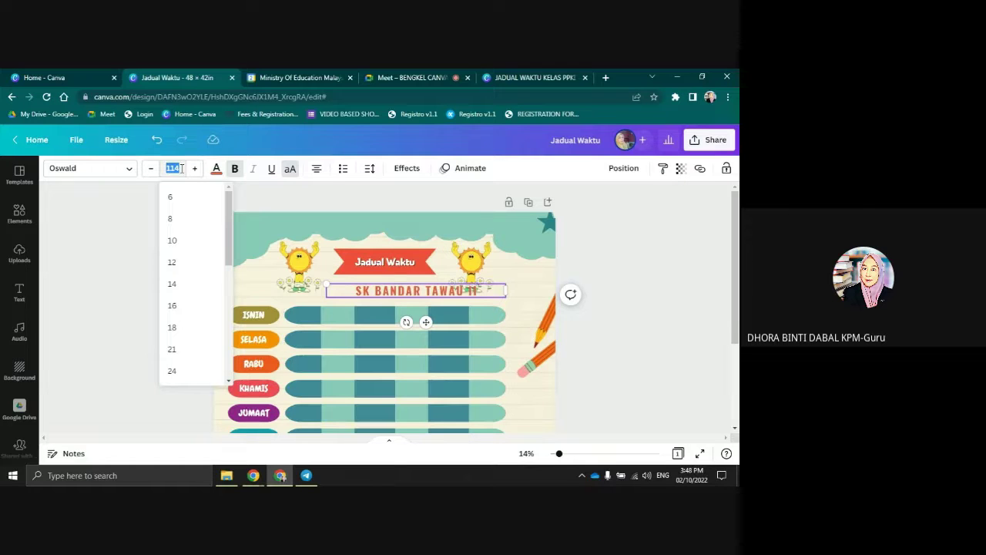
{"action": "type", "text": "70"}
{"action": "key", "text": "Return"}
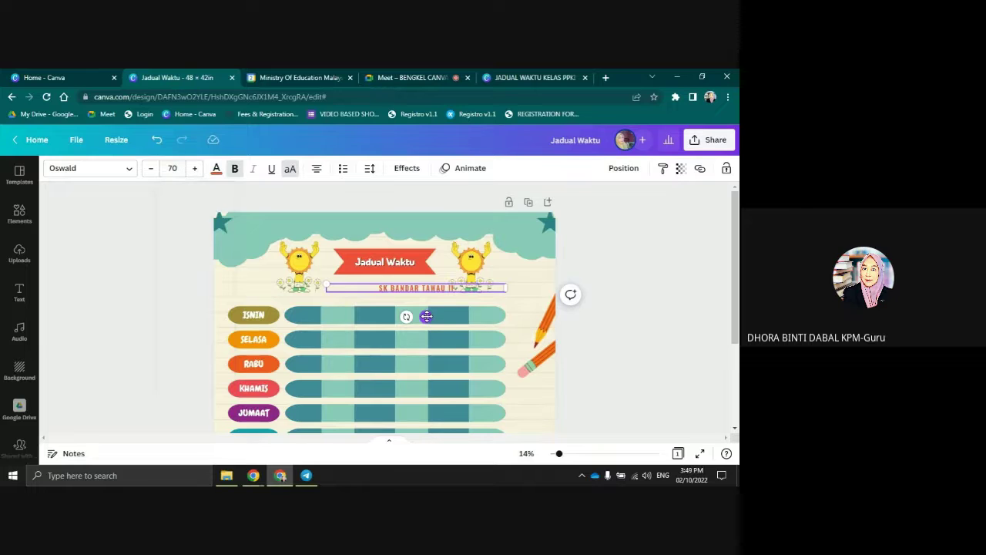
{"action": "left_click_drag", "start_coordinate": [427, 316], "coordinate": [395, 314]}
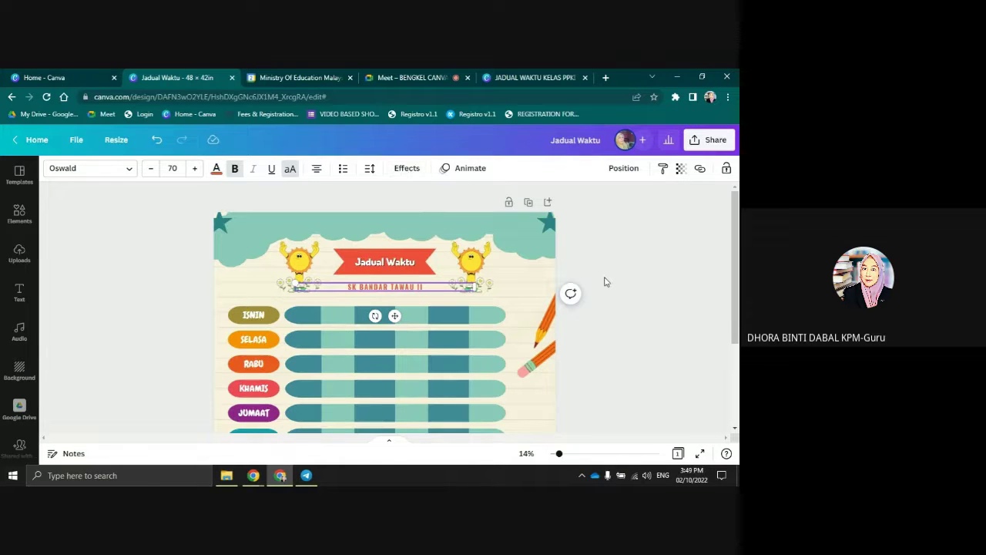
{"action": "left_click", "coordinate": [470, 258]}
{"action": "left_click", "coordinate": [417, 287]}
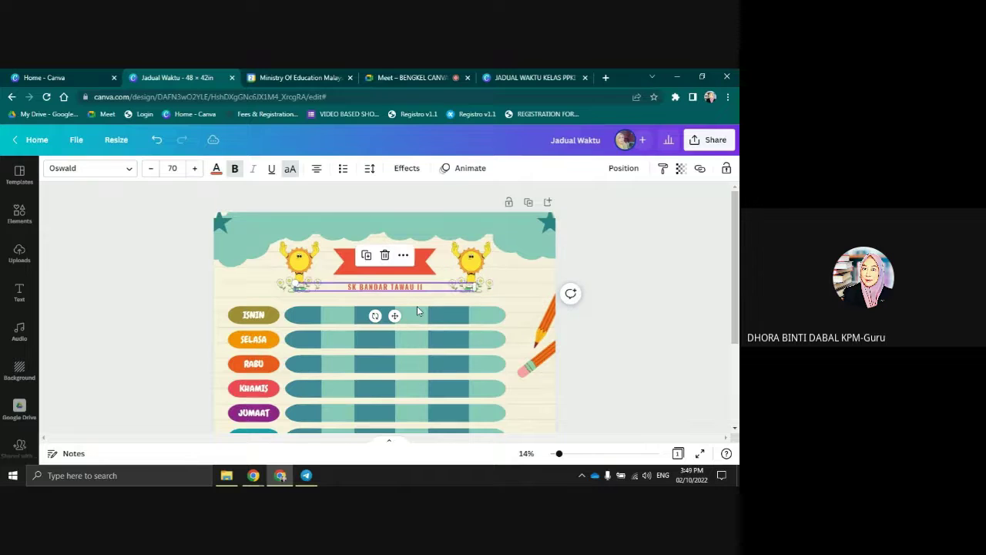
{"action": "left_click_drag", "start_coordinate": [394, 315], "coordinate": [390, 316]}
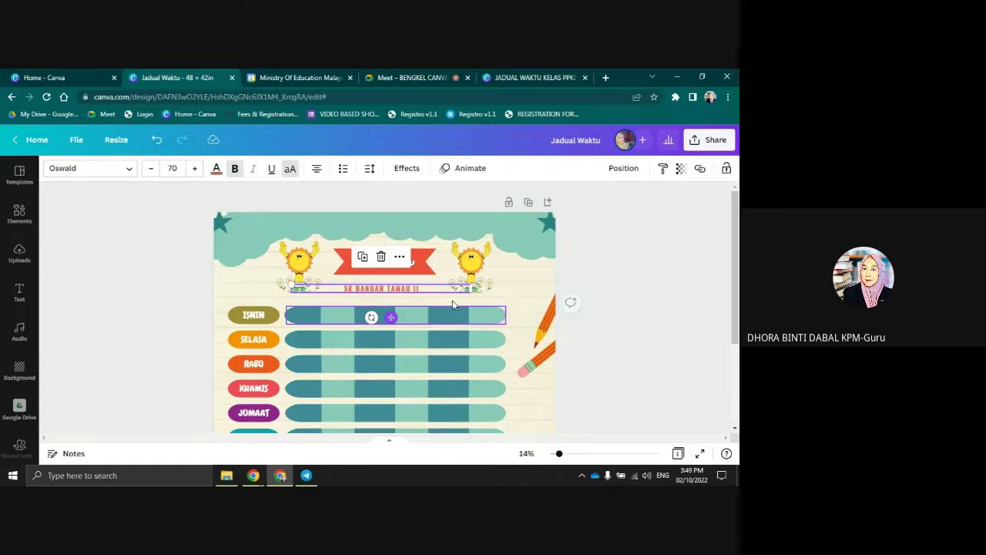
{"action": "left_click", "coordinate": [617, 258]}
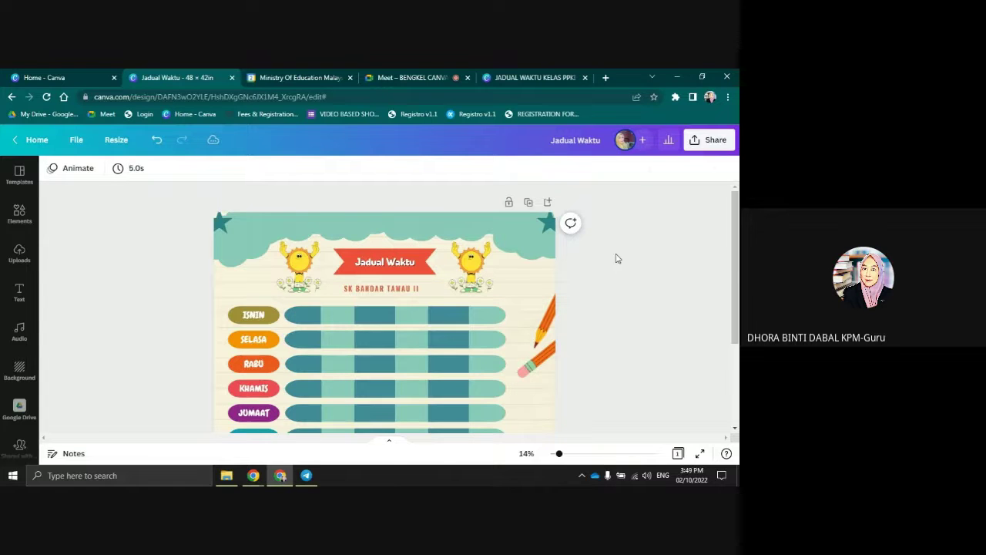
{"action": "scroll", "coordinate": [608, 270], "scroll_direction": "down", "scroll_amount": 3}
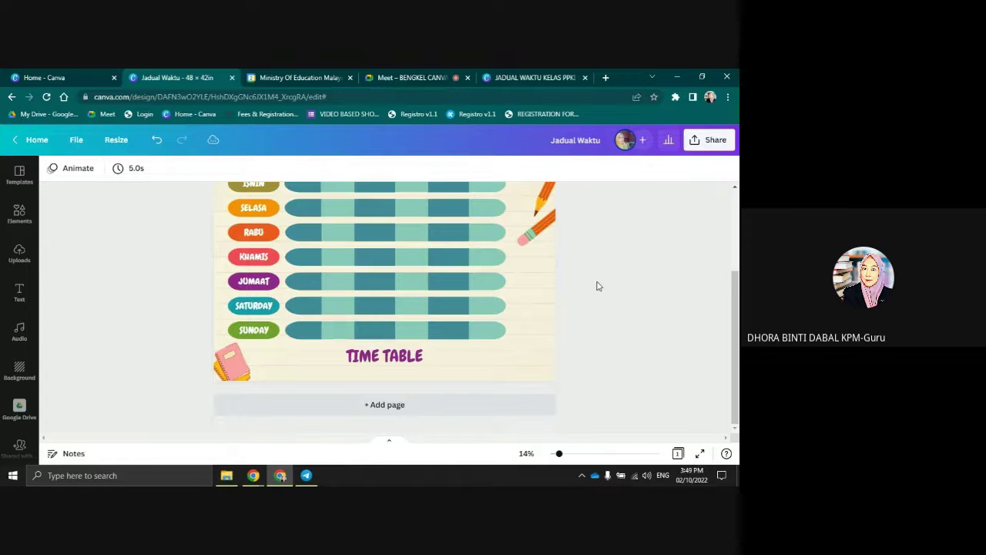
{"action": "scroll", "coordinate": [595, 287], "scroll_direction": "up", "scroll_amount": 3}
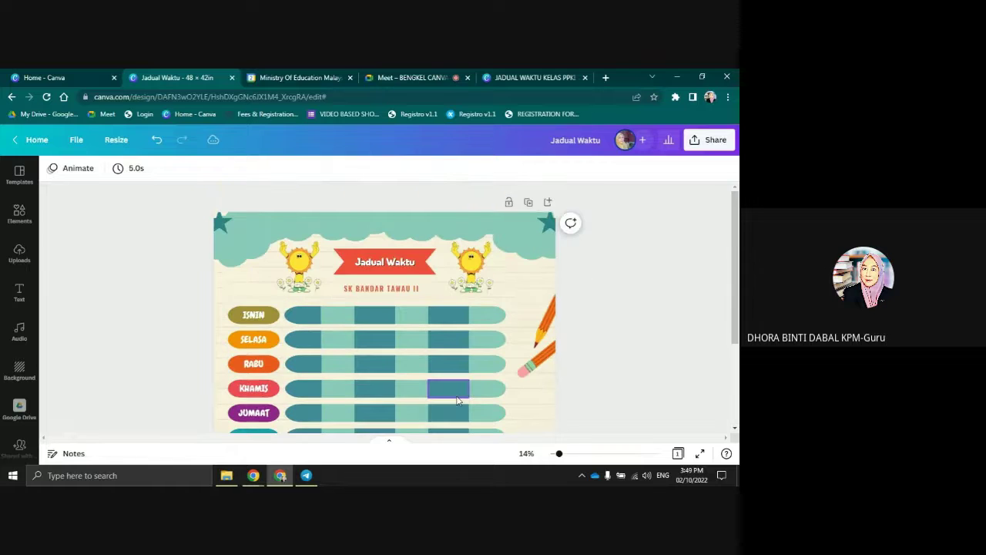
{"action": "scroll", "coordinate": [383, 357], "scroll_direction": "down", "scroll_amount": 3}
{"action": "left_click", "coordinate": [383, 356]}
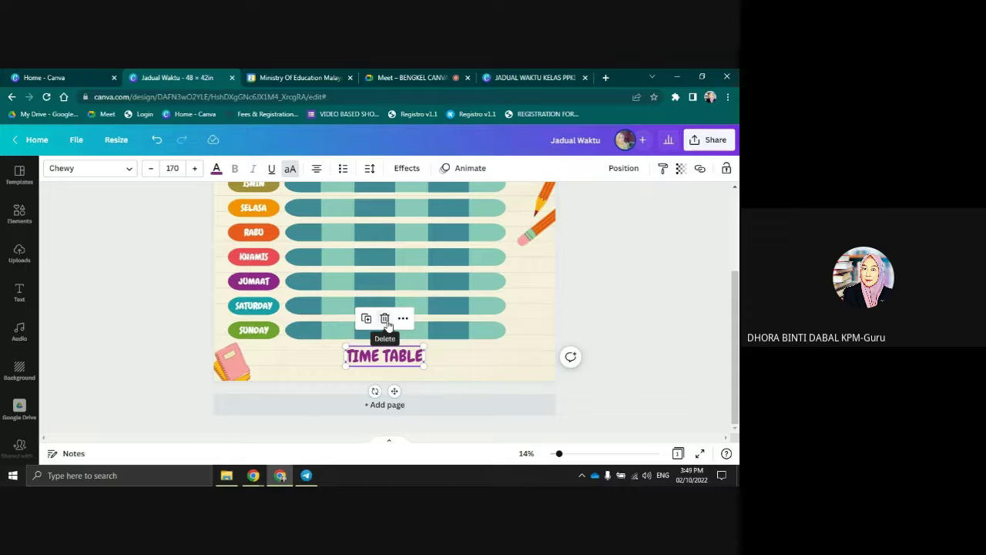
{"action": "left_click", "coordinate": [648, 281]}
{"action": "scroll", "coordinate": [648, 280], "scroll_direction": "up", "scroll_amount": 2}
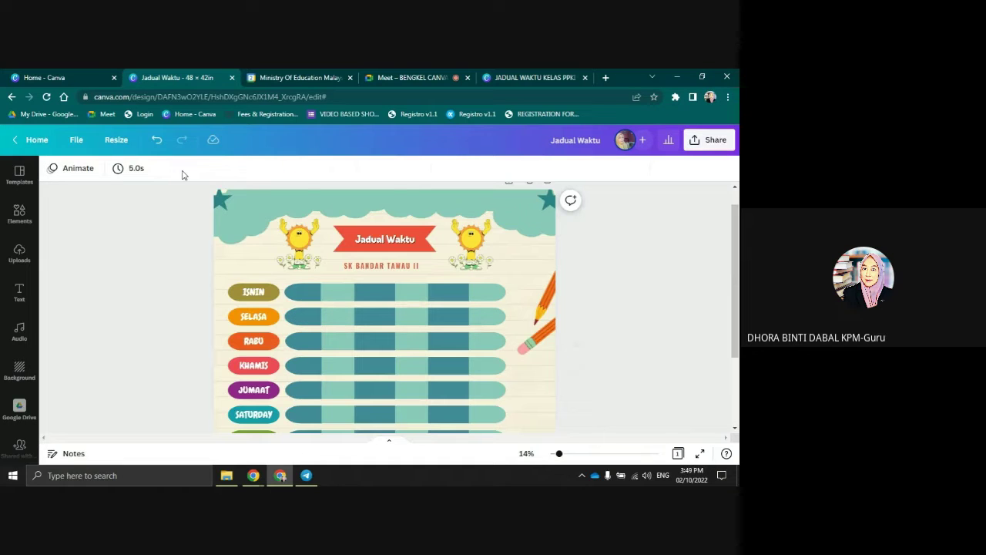
{"action": "left_click", "coordinate": [482, 196]}
{"action": "left_click_drag", "start_coordinate": [482, 196], "coordinate": [523, 216]}
Try recolouring the Jadual Waktu ribbon with yellow, coral red and dark red from the document colours
{"action": "left_click", "coordinate": [392, 229]}
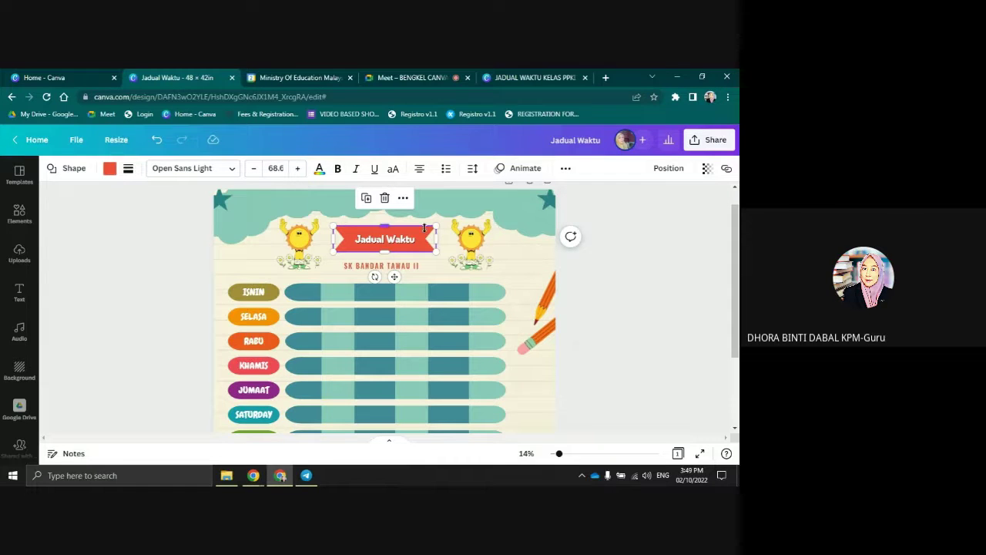
{"action": "left_click", "coordinate": [109, 171]}
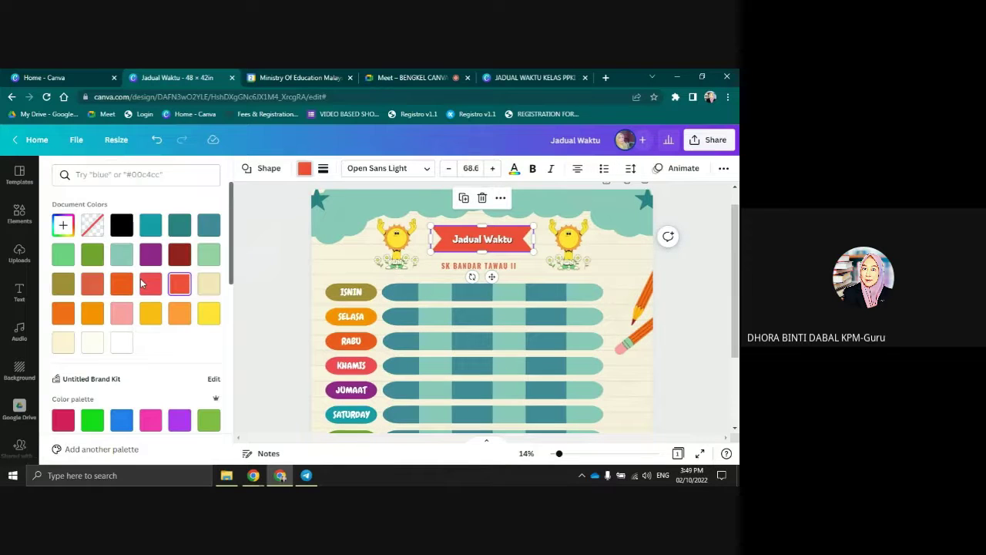
{"action": "left_click", "coordinate": [202, 316]}
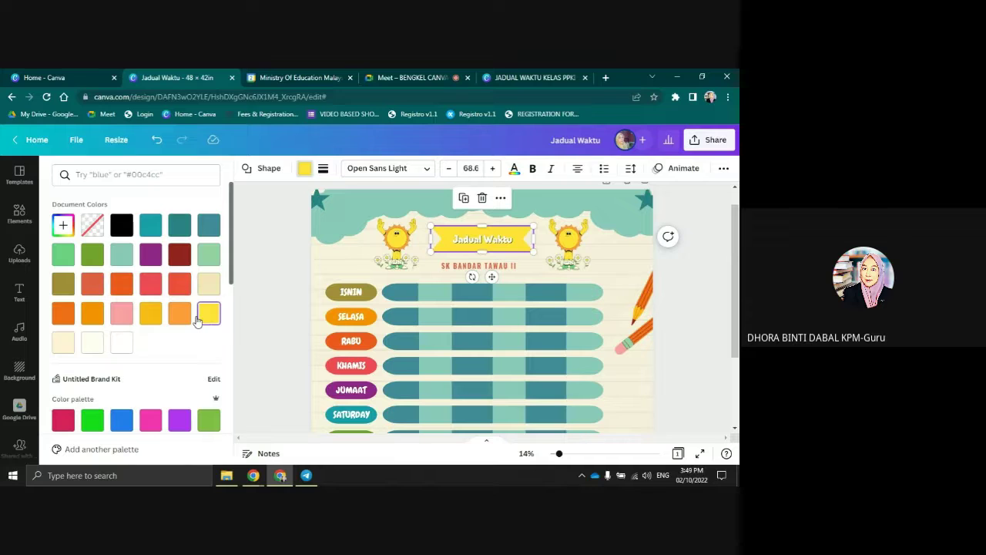
{"action": "left_click", "coordinate": [151, 285]}
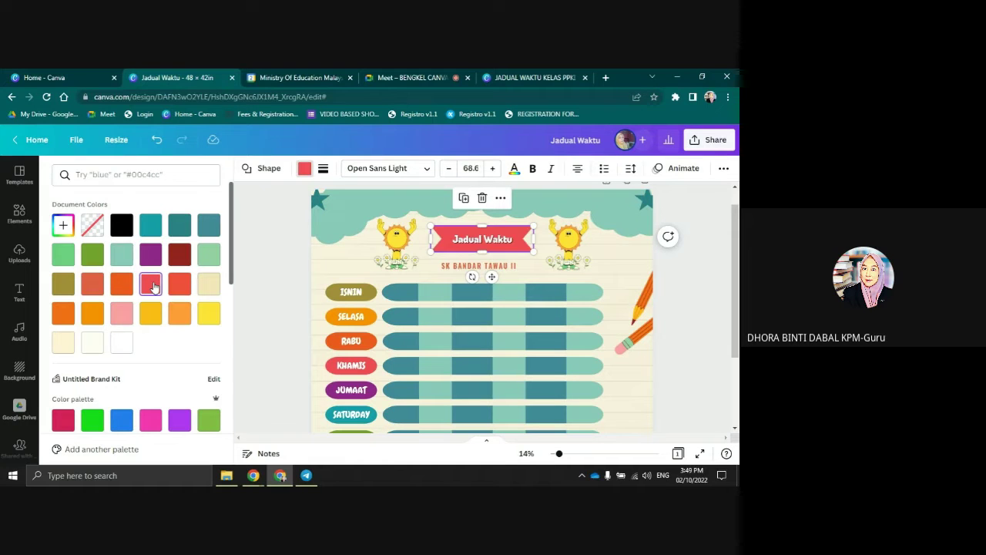
{"action": "left_click", "coordinate": [178, 255]}
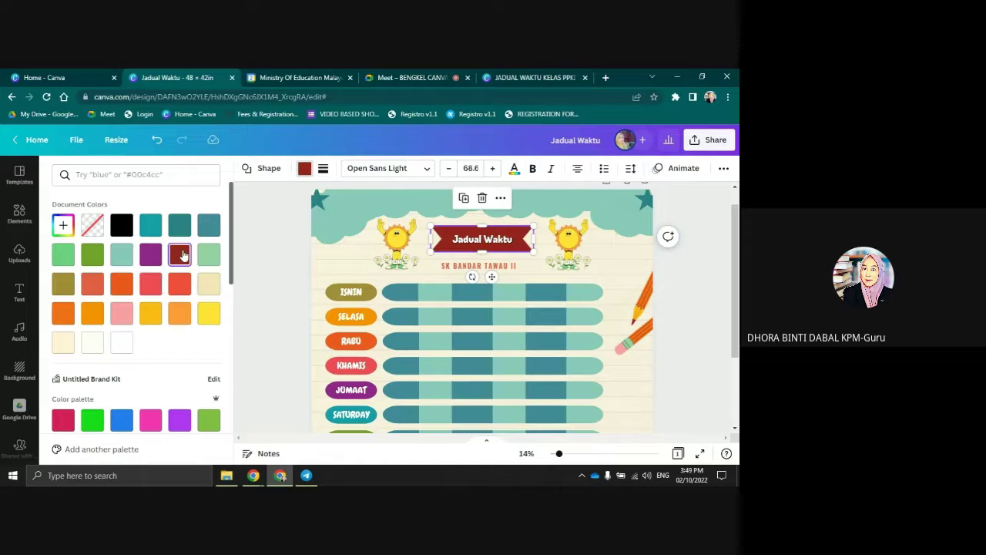
Try recolouring the cloud shapes along the design's upper edge beige, starting with the corner cloud and its neighbour
{"action": "left_click", "coordinate": [322, 229]}
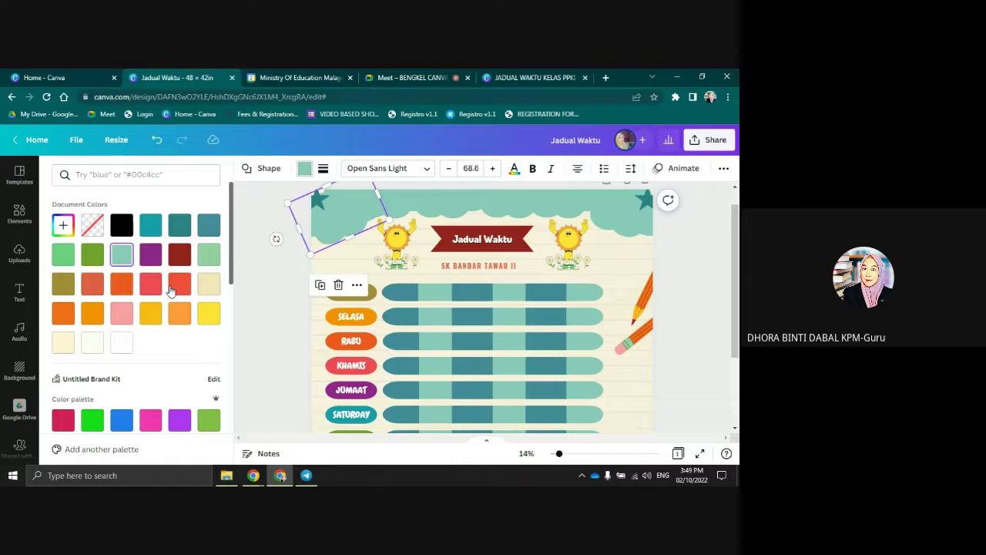
{"action": "left_click", "coordinate": [209, 283]}
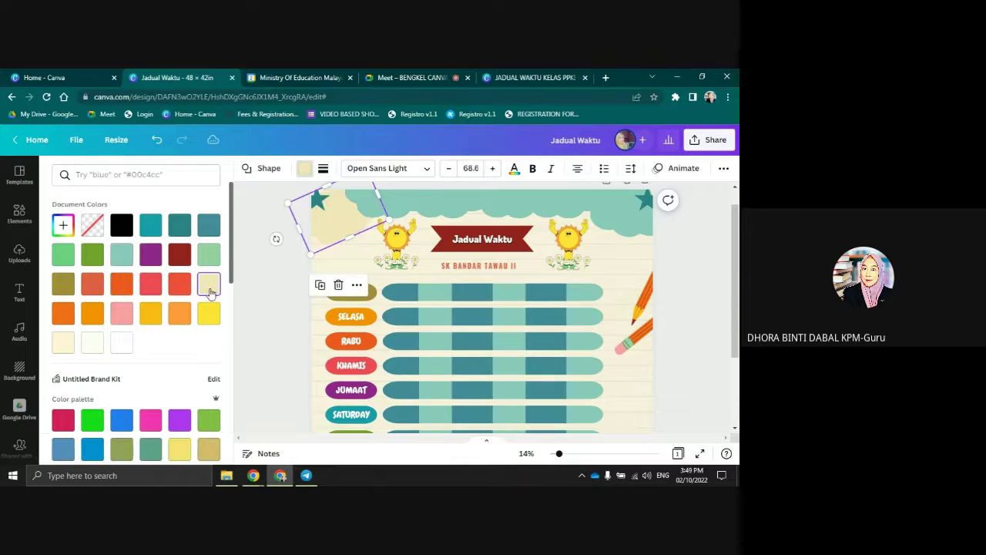
{"action": "left_click", "coordinate": [411, 200]}
{"action": "left_click", "coordinate": [209, 283]}
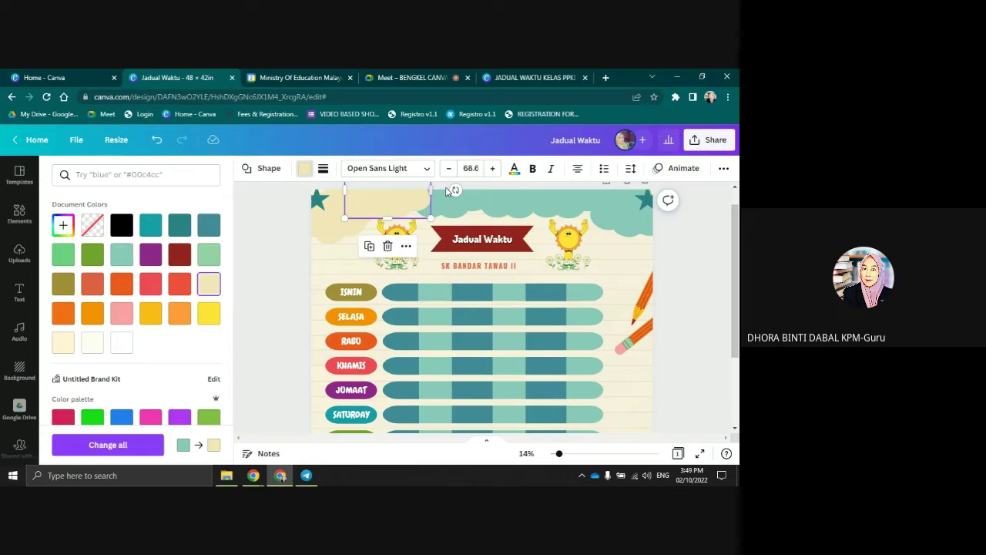
{"action": "left_click", "coordinate": [457, 210]}
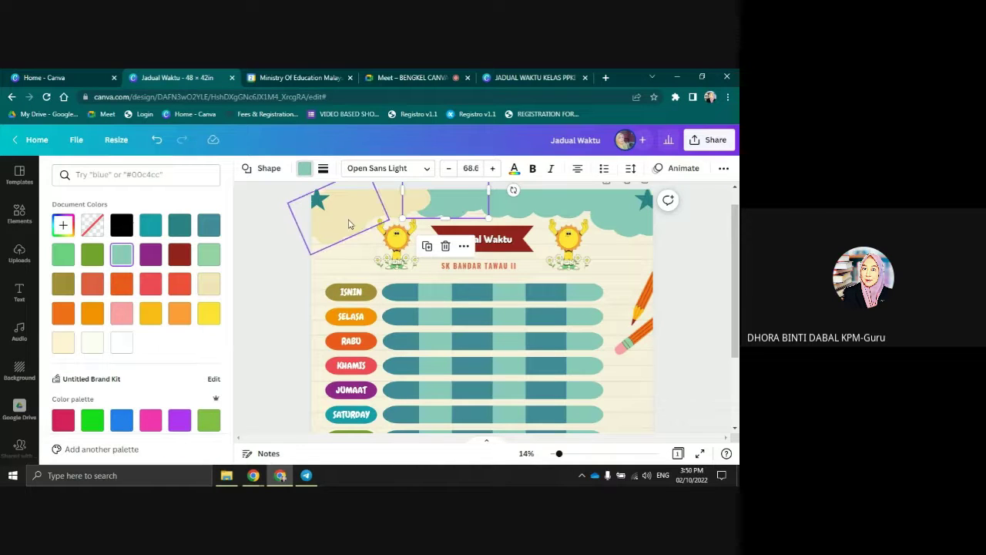
Undo the beige cloud colours and all the ribbon colour changes, and deselect the cloud shape
{"action": "left_click", "coordinate": [156, 141]}
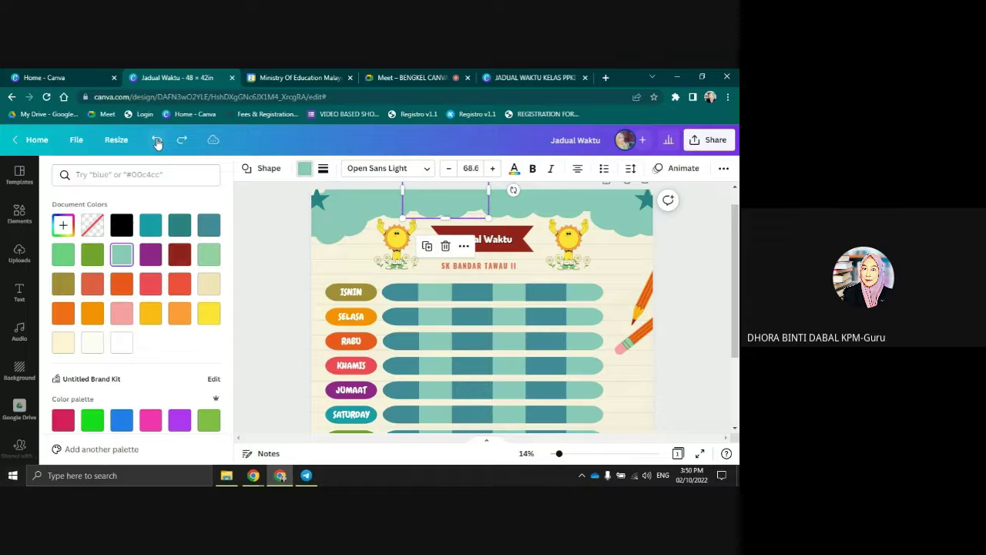
{"action": "left_click", "coordinate": [156, 141]}
{"action": "left_click", "coordinate": [157, 141]}
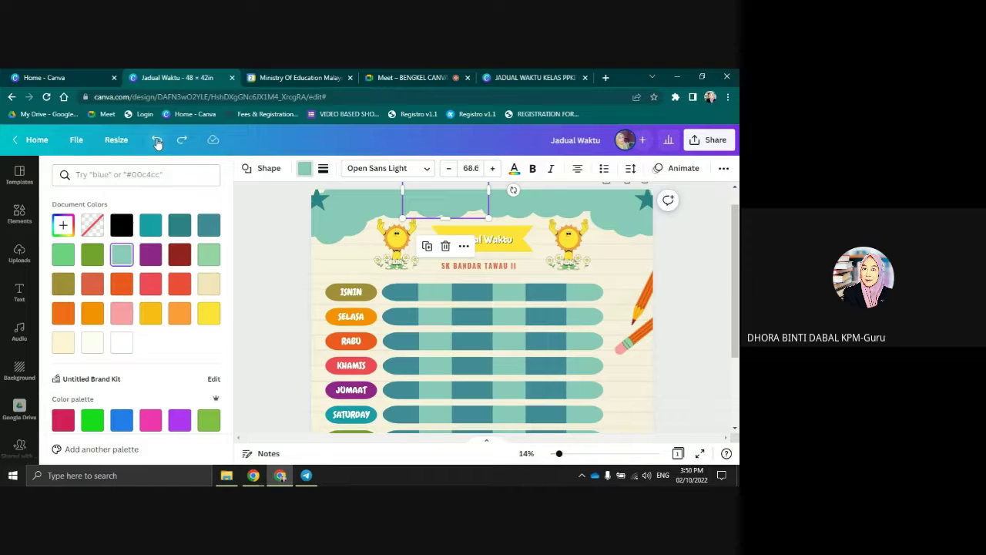
{"action": "left_click", "coordinate": [156, 141]}
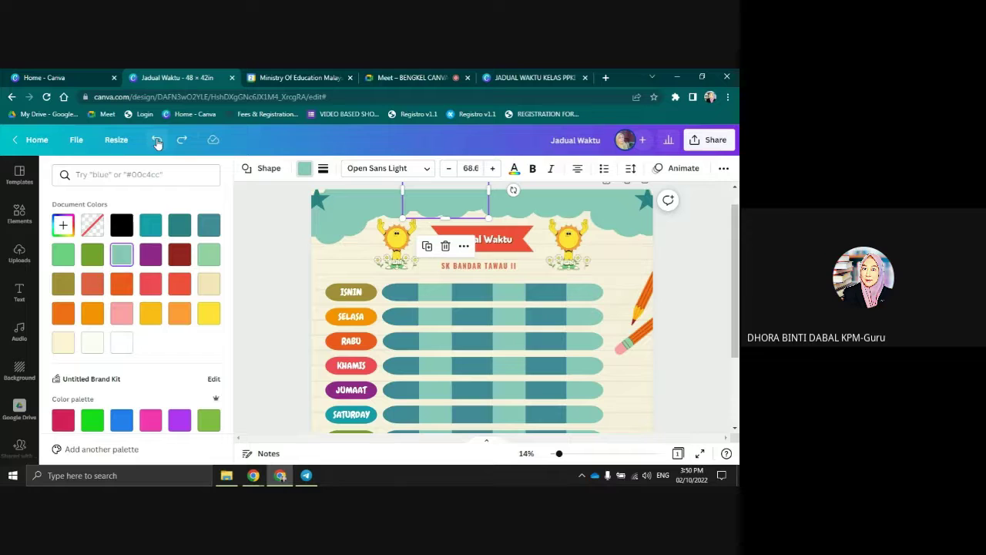
{"action": "left_click", "coordinate": [670, 256]}
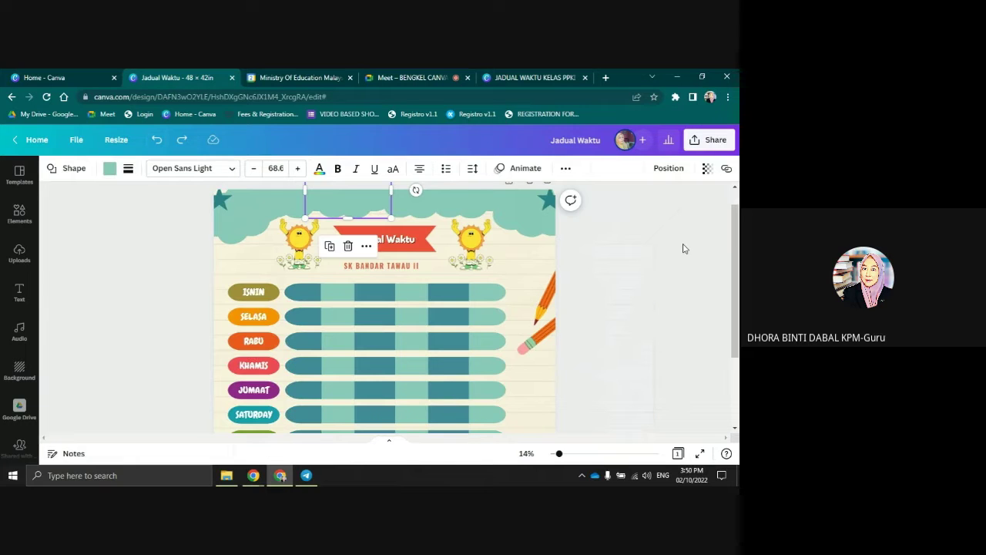
{"action": "left_click", "coordinate": [628, 248]}
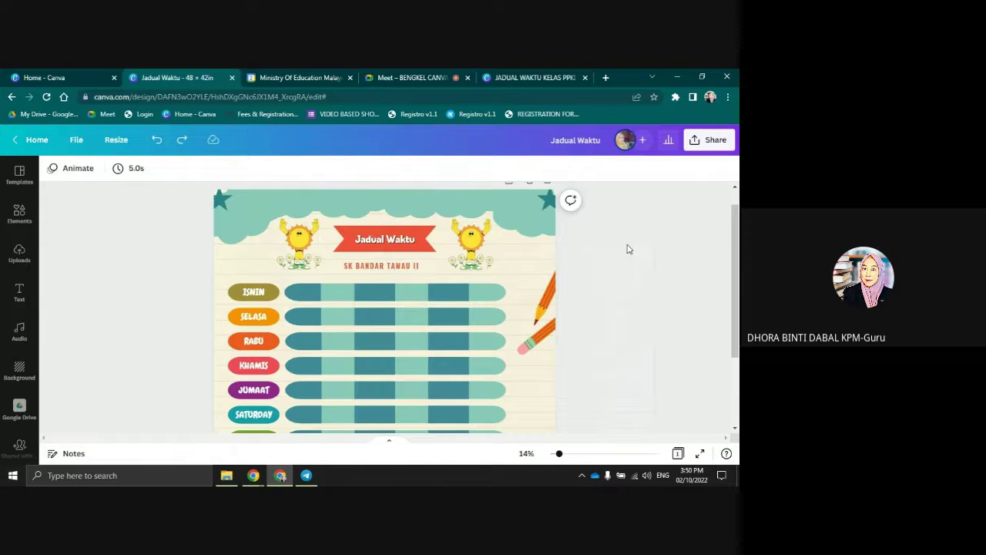
Delete both sun characters on either side of the Jadual Waktu ribbon
{"action": "left_click", "coordinate": [306, 257]}
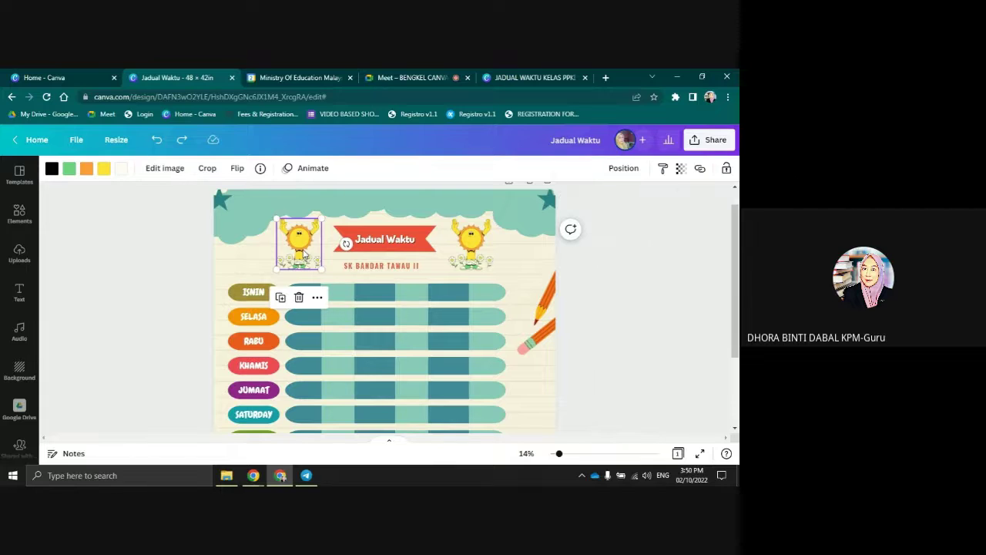
{"action": "key", "text": "Delete"}
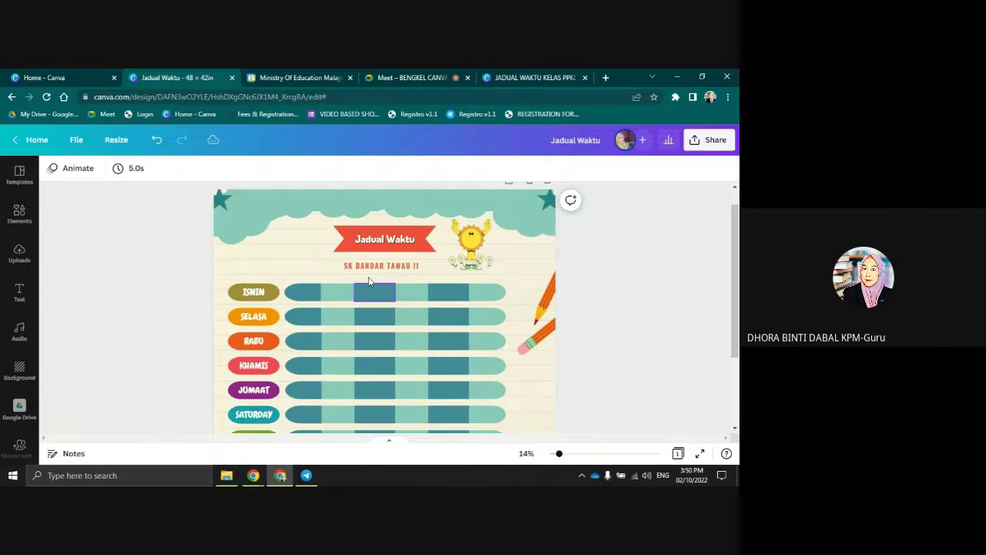
{"action": "left_click", "coordinate": [470, 240]}
{"action": "key", "text": "Delete"}
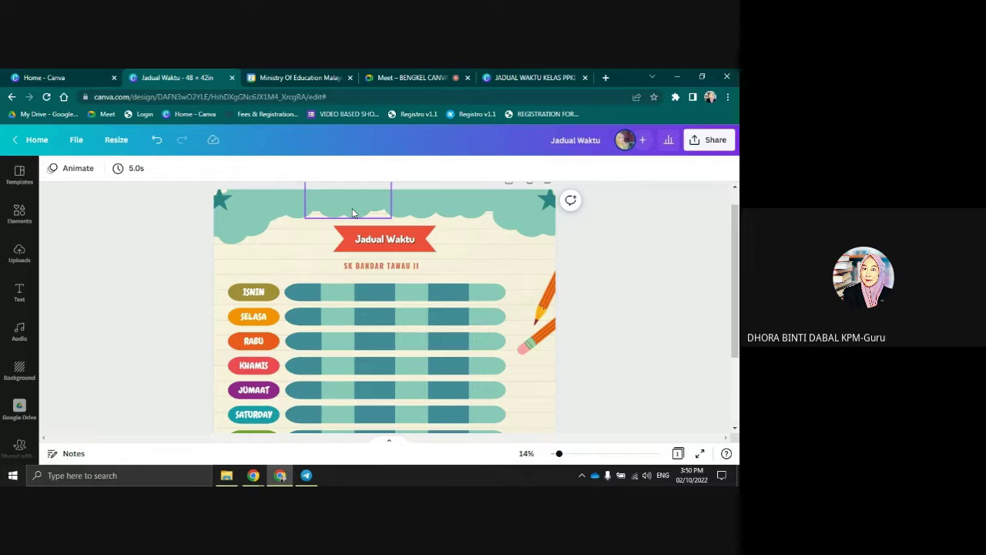
Search the design elements for "kids" and browse the resulting children graphics
{"action": "scroll", "coordinate": [462, 323], "scroll_direction": "down", "scroll_amount": 3}
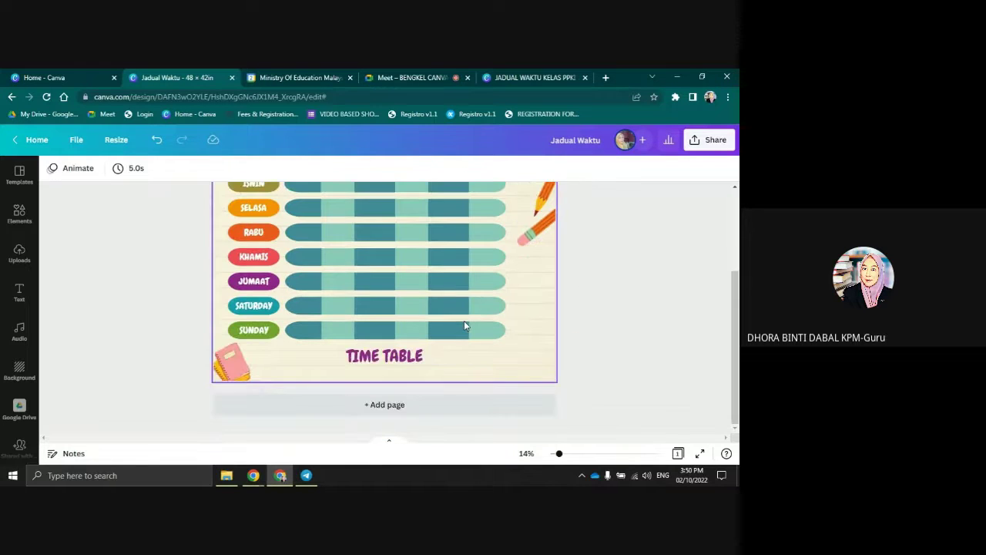
{"action": "scroll", "coordinate": [337, 350], "scroll_direction": "up", "scroll_amount": 3}
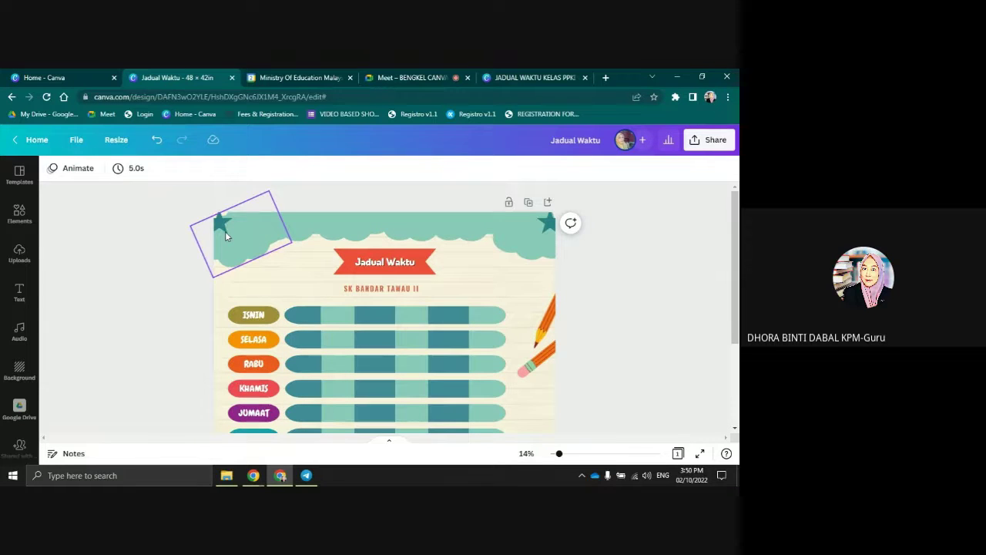
{"action": "left_click", "coordinate": [19, 214]}
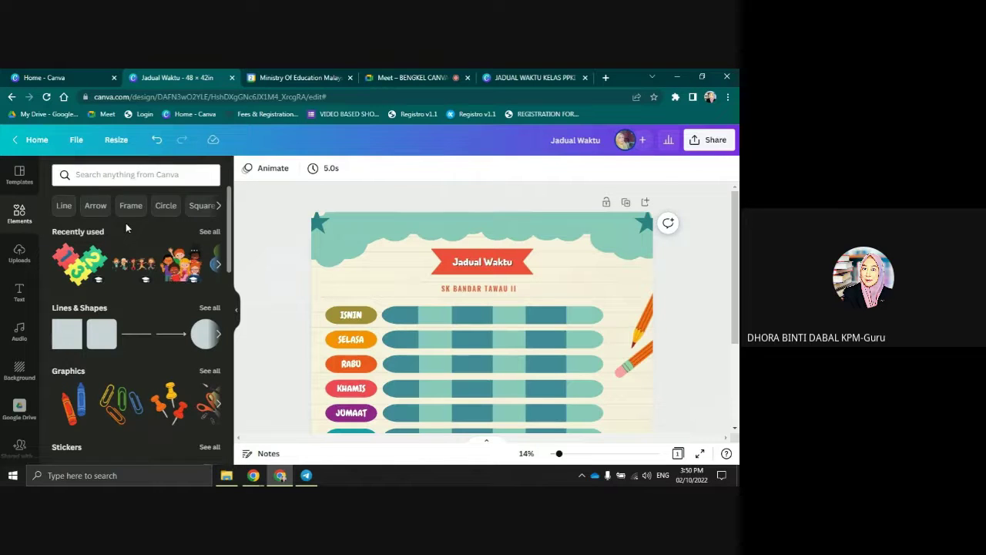
{"action": "left_click", "coordinate": [139, 175]}
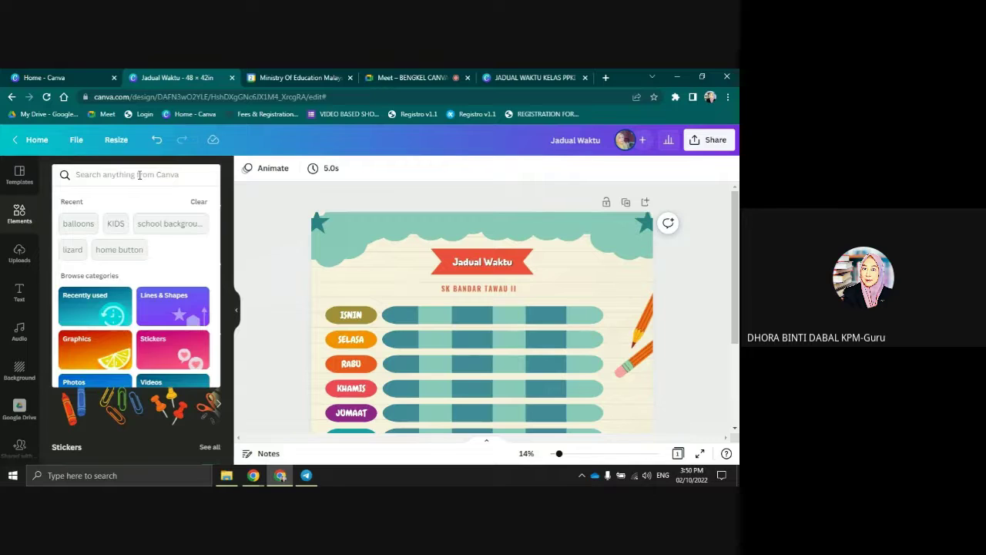
{"action": "type", "text": "kids"}
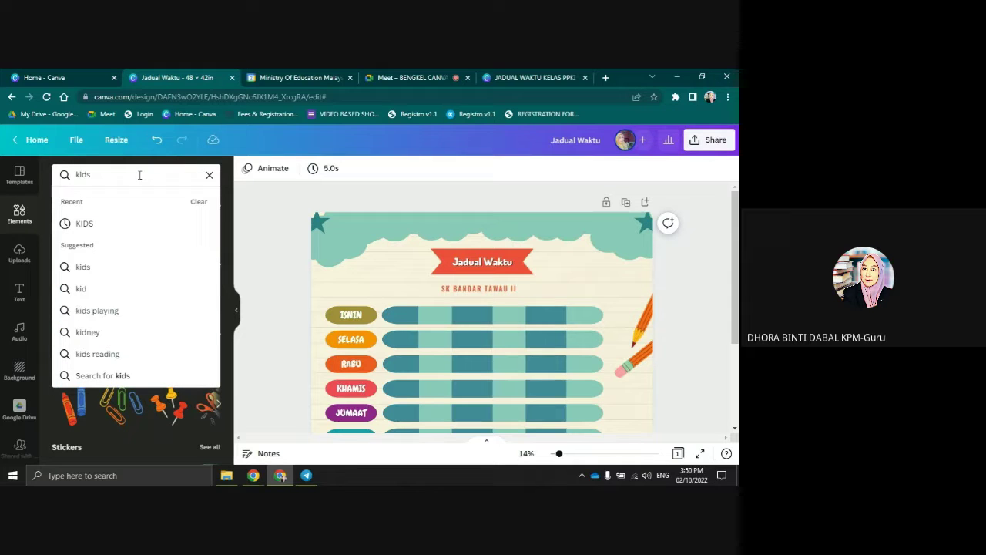
{"action": "key", "text": "Return"}
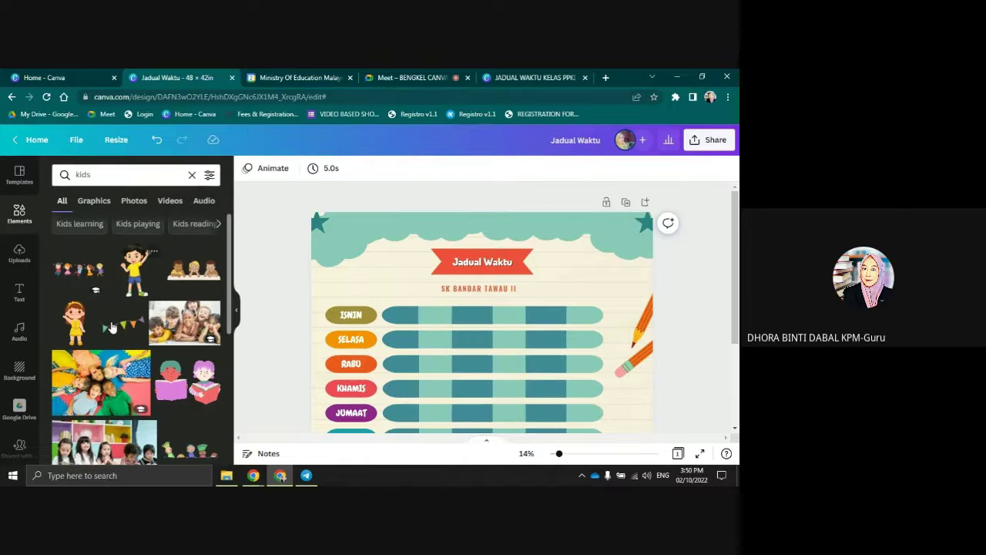
{"action": "scroll", "coordinate": [134, 316], "scroll_direction": "down", "scroll_amount": 3}
{"action": "scroll", "coordinate": [134, 316], "scroll_direction": "down", "scroll_amount": 2}
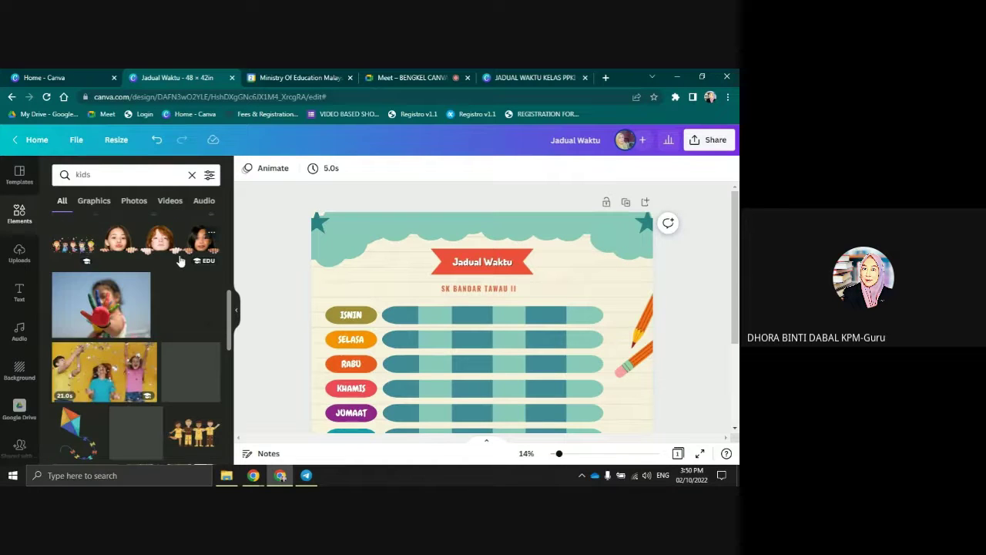
{"action": "scroll", "coordinate": [179, 262], "scroll_direction": "up", "scroll_amount": 2}
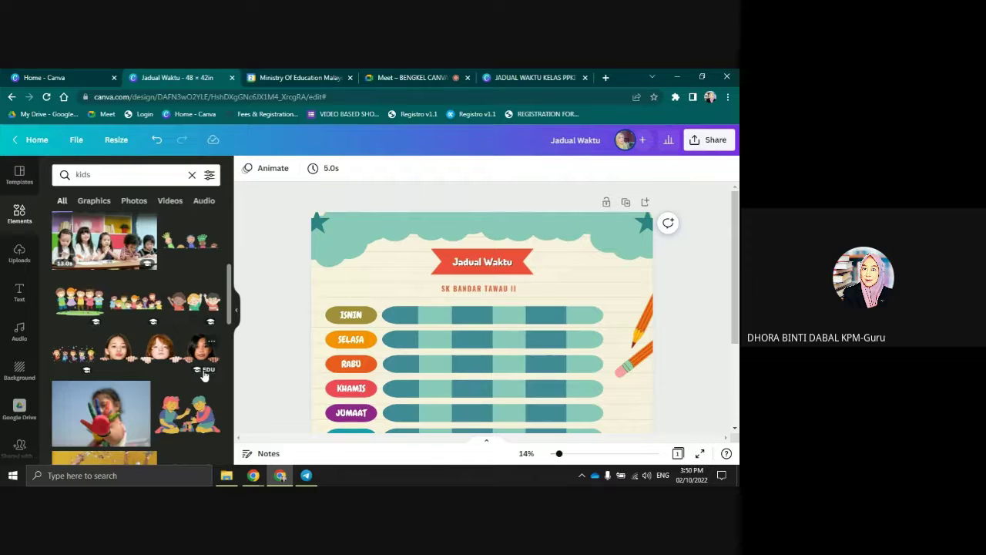
{"action": "left_click", "coordinate": [77, 302]}
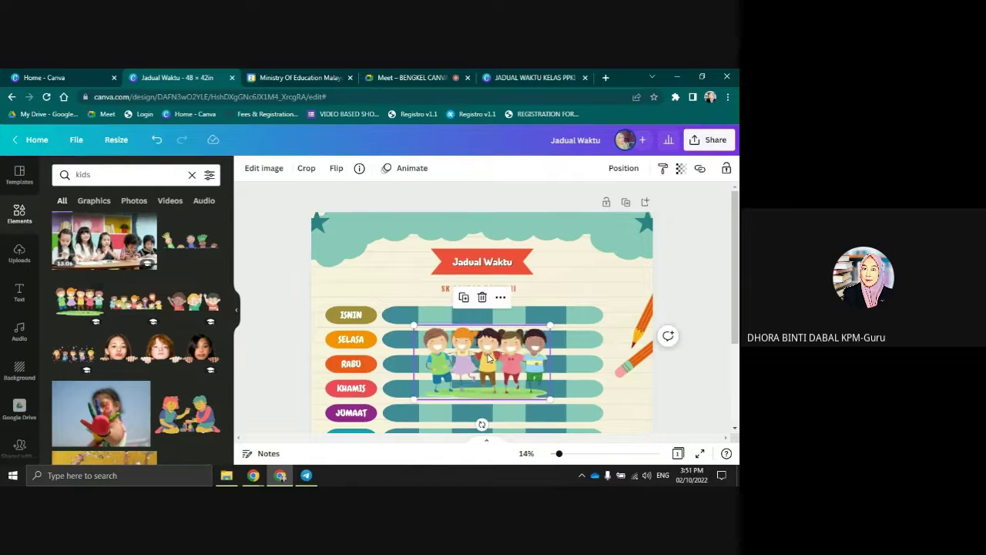
{"action": "left_click_drag", "start_coordinate": [487, 357], "coordinate": [343, 308]}
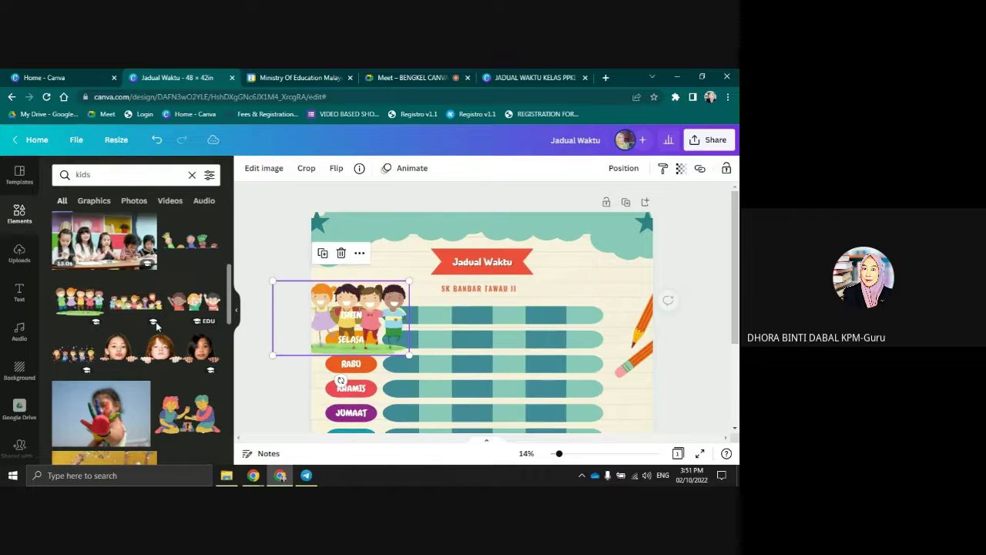
{"action": "left_click", "coordinate": [156, 139]}
{"action": "key", "text": "Delete"}
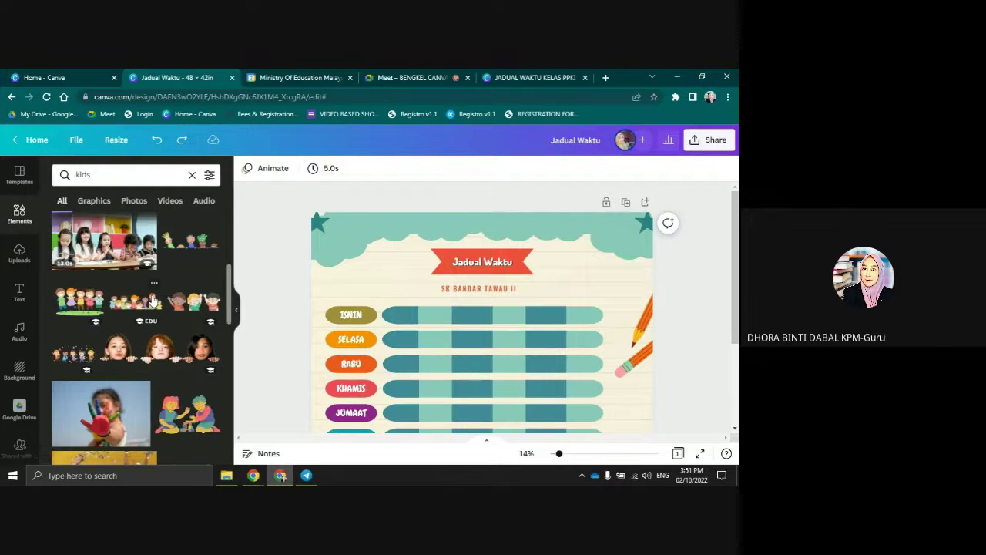
Add the graphic of children with curly green hair peeking over a ledge, shrink it, and seat it on the upper edge of the Jadual Waktu ribbon
{"action": "scroll", "coordinate": [146, 364], "scroll_direction": "down", "scroll_amount": 3}
{"action": "scroll", "coordinate": [146, 364], "scroll_direction": "down", "scroll_amount": 2}
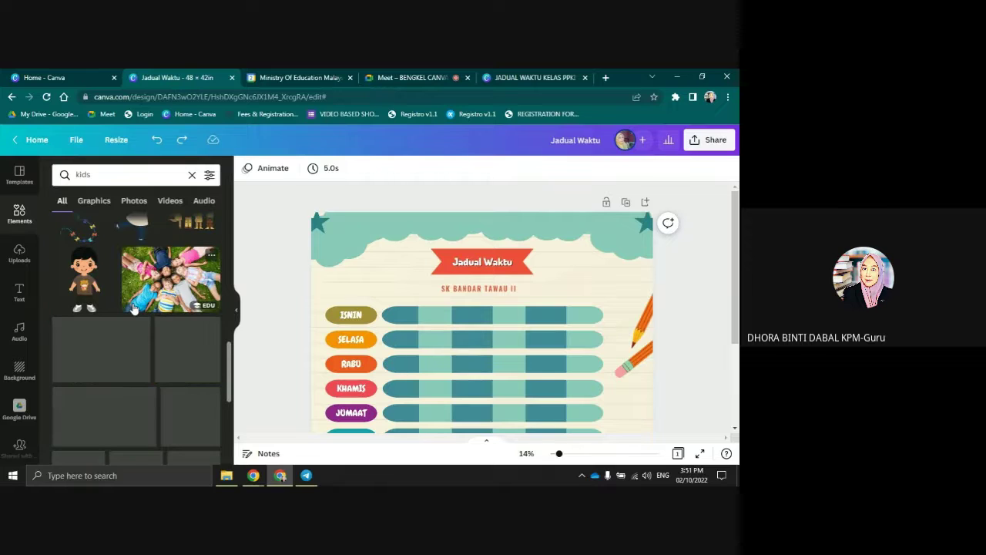
{"action": "scroll", "coordinate": [134, 308], "scroll_direction": "up", "scroll_amount": 2}
{"action": "scroll", "coordinate": [139, 304], "scroll_direction": "up", "scroll_amount": 1}
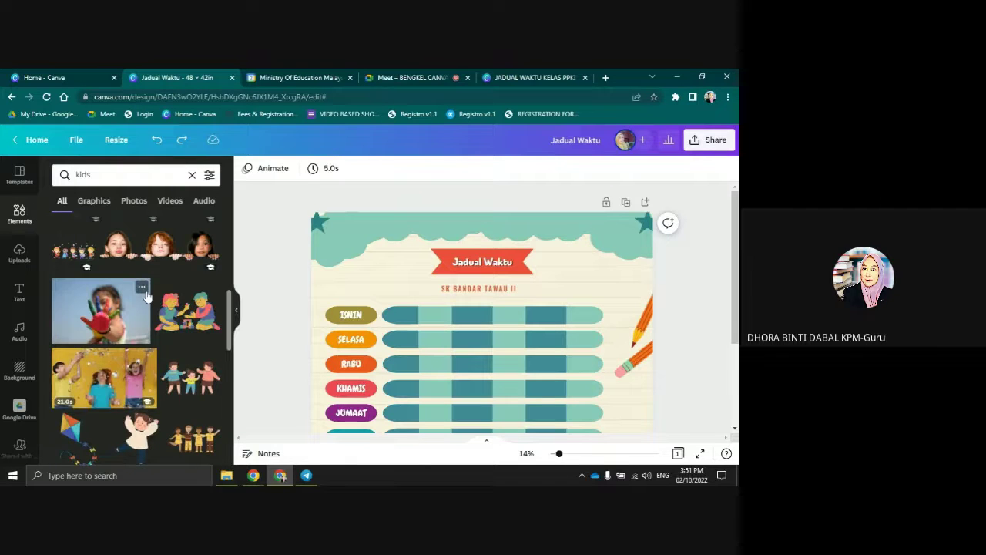
{"action": "scroll", "coordinate": [135, 308], "scroll_direction": "up", "scroll_amount": 1}
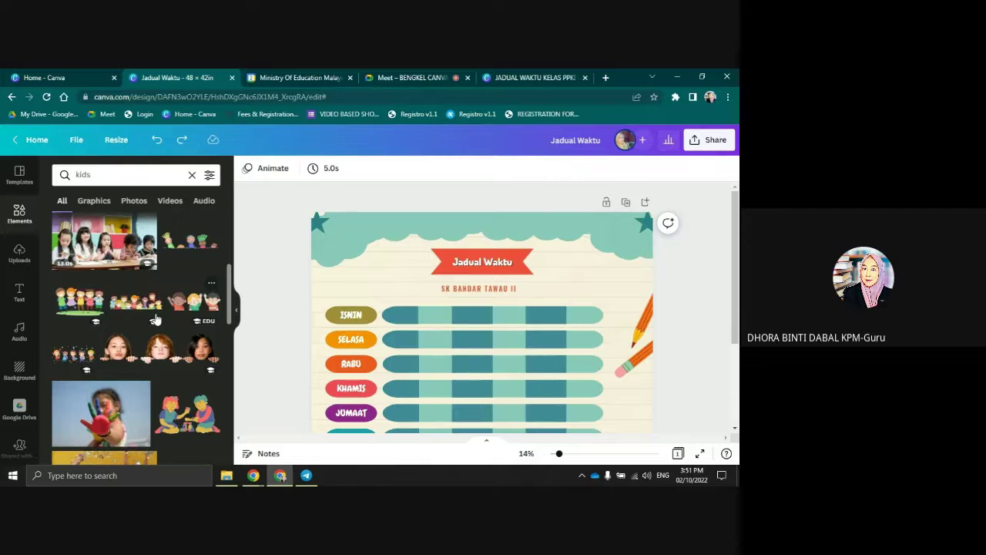
{"action": "scroll", "coordinate": [134, 317], "scroll_direction": "down", "scroll_amount": 1}
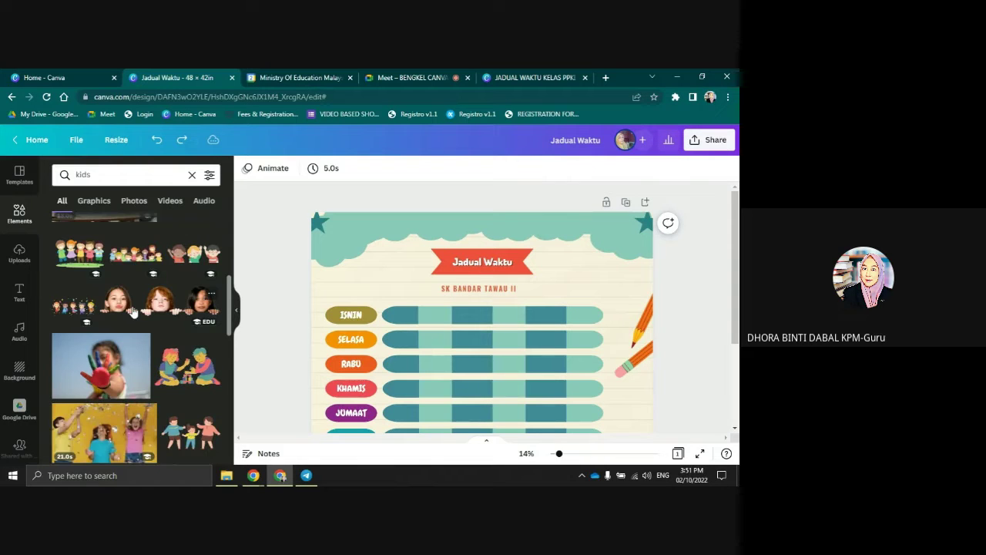
{"action": "scroll", "coordinate": [189, 304], "scroll_direction": "up", "scroll_amount": 1}
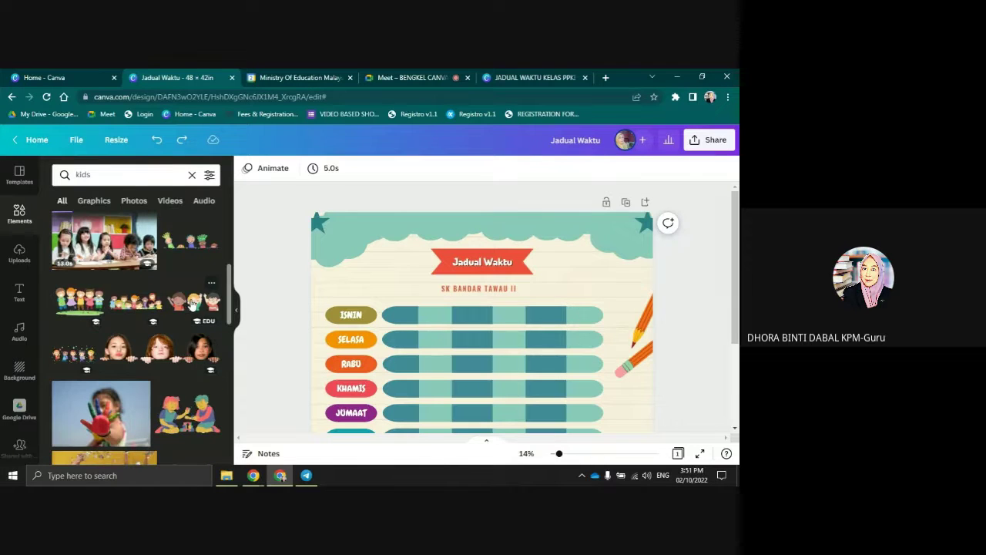
{"action": "left_click", "coordinate": [198, 244]}
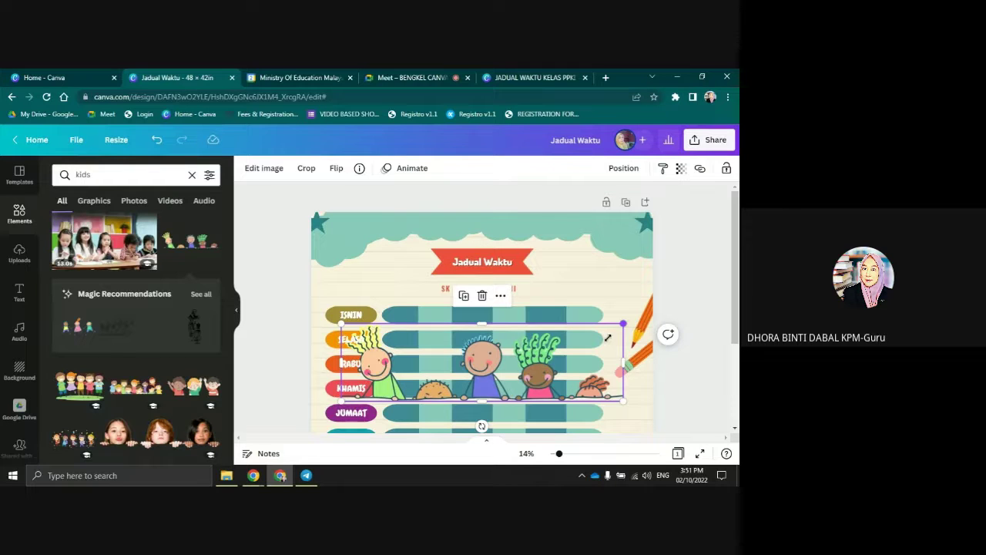
{"action": "left_click_drag", "start_coordinate": [608, 337], "coordinate": [451, 373]}
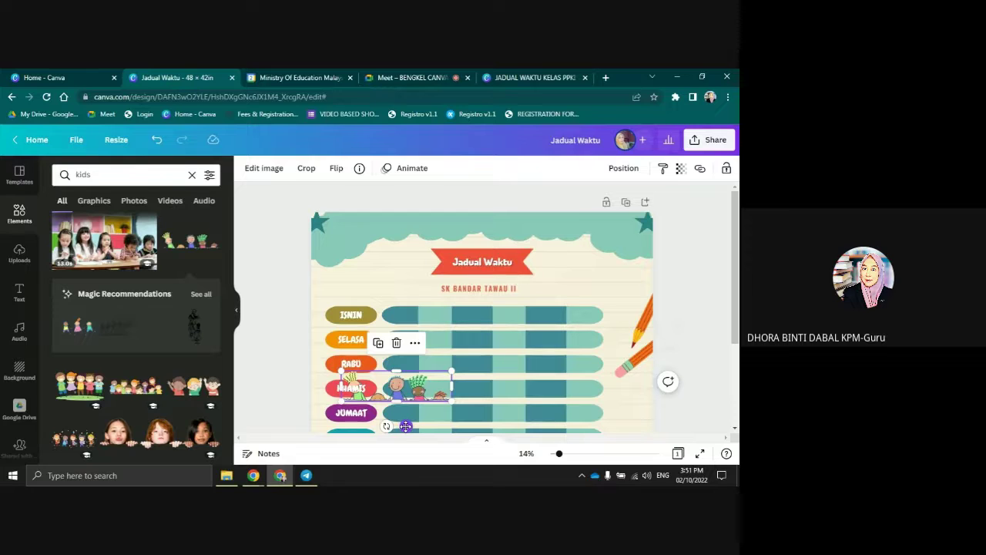
{"action": "left_click_drag", "start_coordinate": [405, 426], "coordinate": [492, 275]}
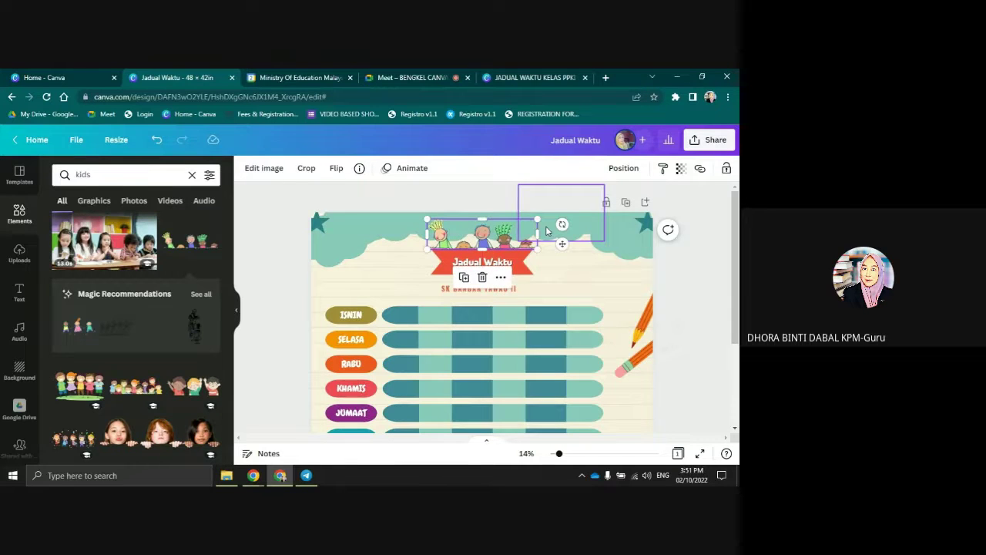
{"action": "left_click_drag", "start_coordinate": [534, 220], "coordinate": [490, 239]}
{"action": "left_click", "coordinate": [523, 216]}
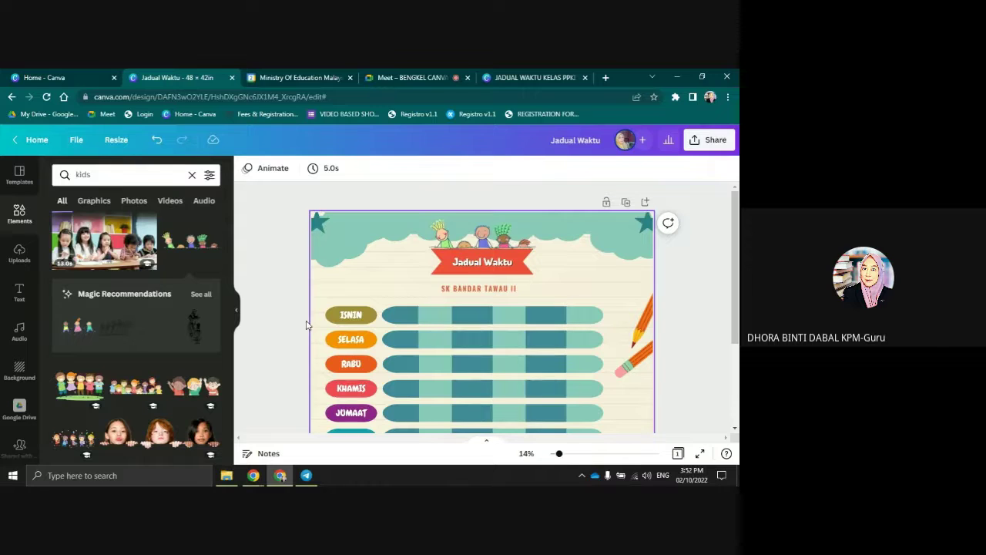
Replace the "kids" element search with a search for "flowers"
{"action": "scroll", "coordinate": [108, 331], "scroll_direction": "down", "scroll_amount": 3}
{"action": "scroll", "coordinate": [108, 331], "scroll_direction": "down", "scroll_amount": 3}
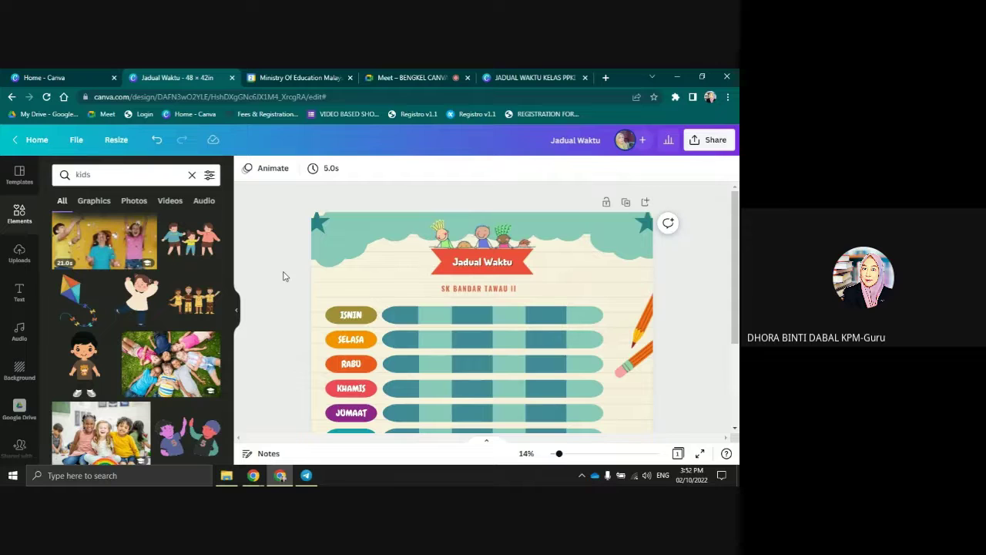
{"action": "scroll", "coordinate": [130, 295], "scroll_direction": "up", "scroll_amount": 3}
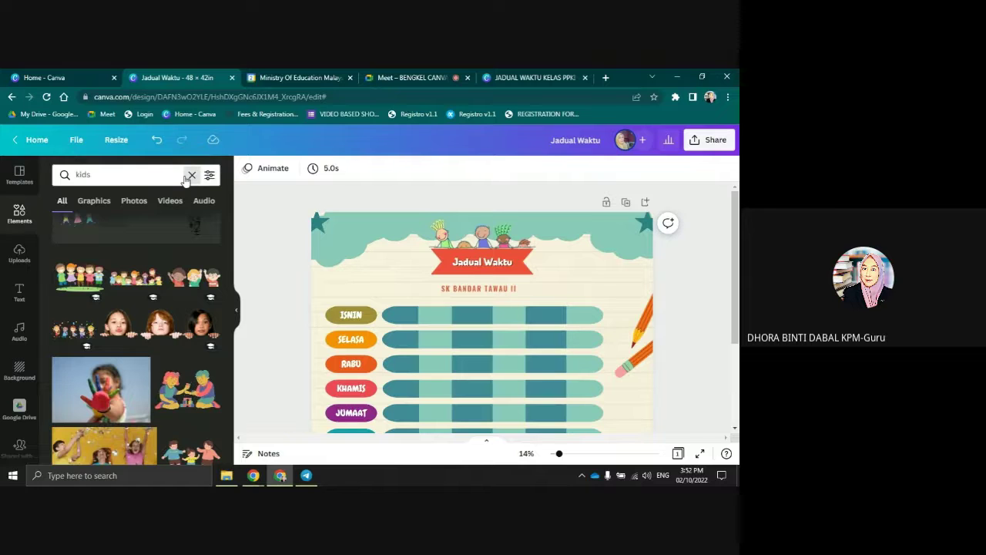
{"action": "left_click", "coordinate": [190, 176]}
{"action": "left_click", "coordinate": [134, 175]}
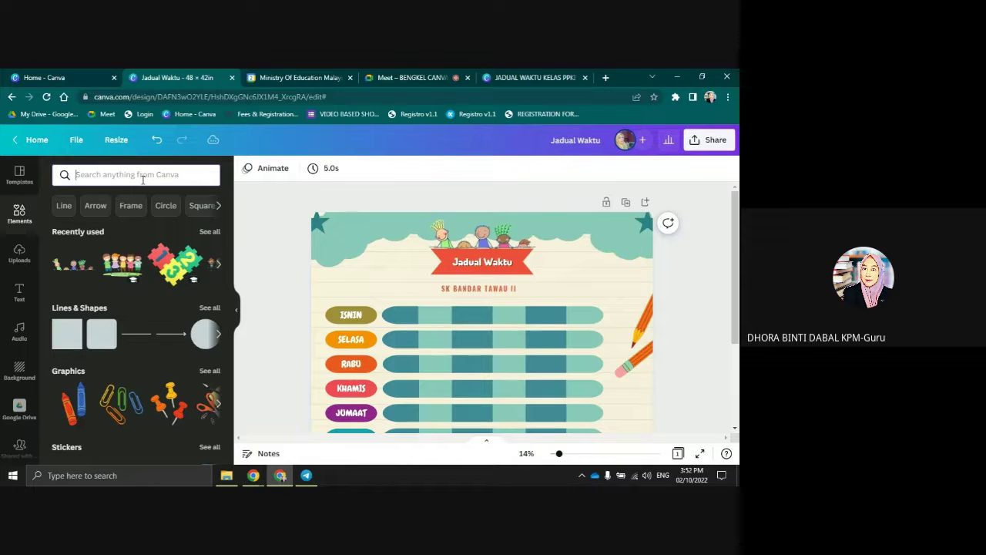
{"action": "left_click", "coordinate": [143, 183]}
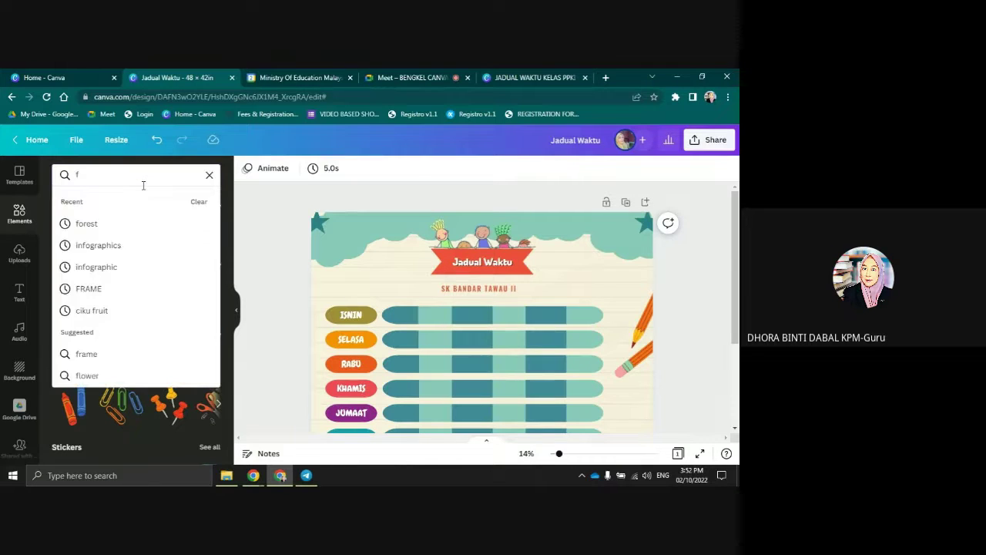
{"action": "type", "text": "flower"}
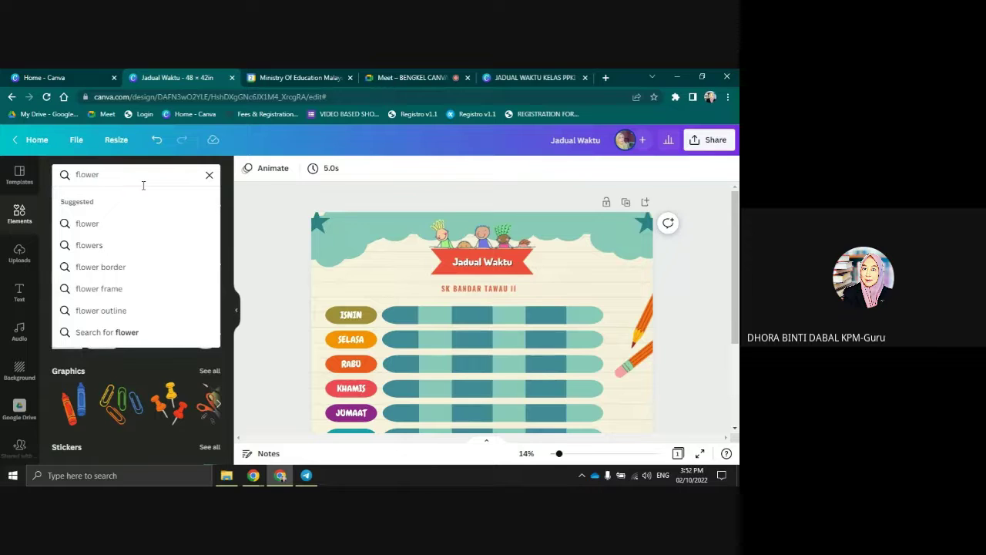
{"action": "type", "text": "s"}
{"action": "key", "text": "Return"}
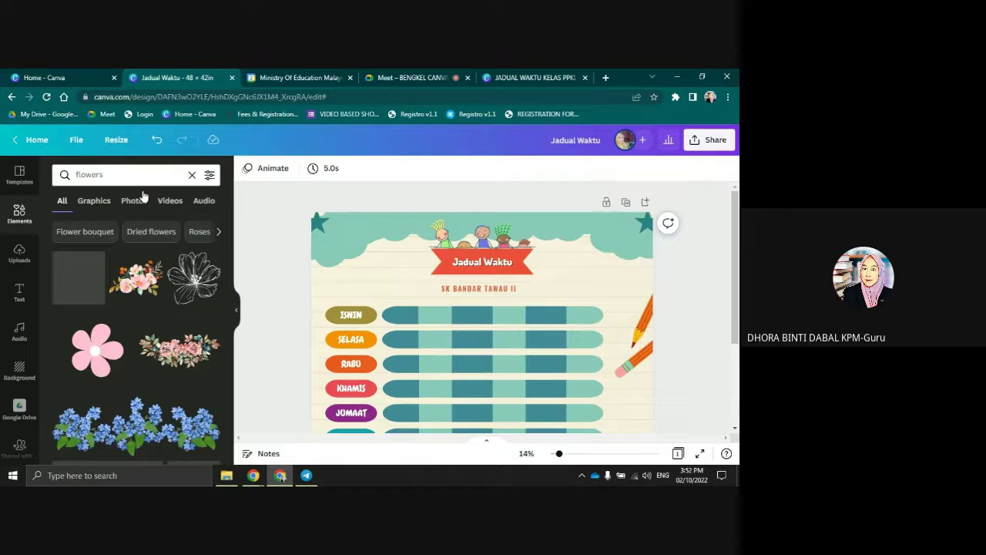
Add the pink and orange flower bouquet, shrink it, and place it tilted slightly counterclockwise between the corner cloud and the Jadual Waktu ribbon
{"action": "left_click", "coordinate": [136, 277]}
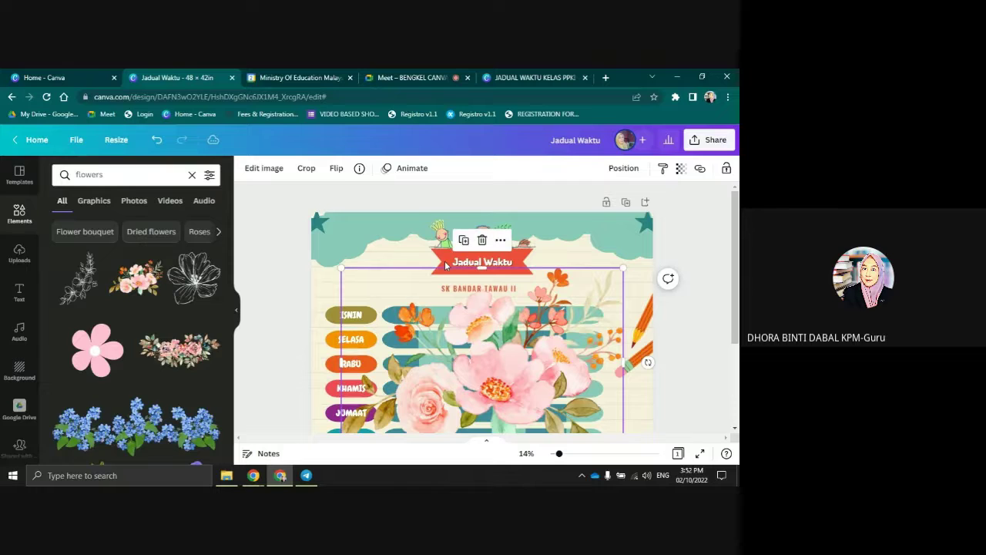
{"action": "left_click_drag", "start_coordinate": [622, 267], "coordinate": [377, 235]}
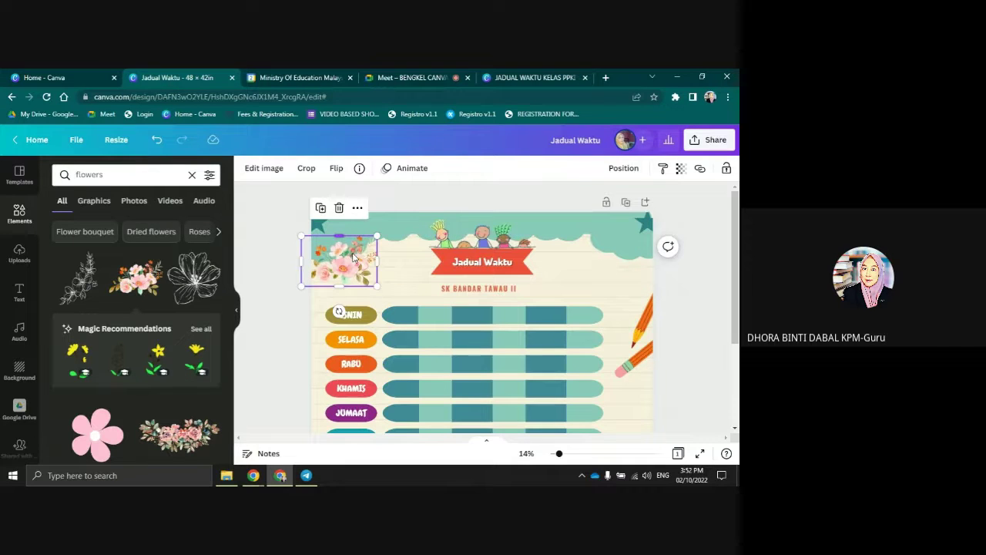
{"action": "left_click_drag", "start_coordinate": [339, 311], "coordinate": [313, 236]}
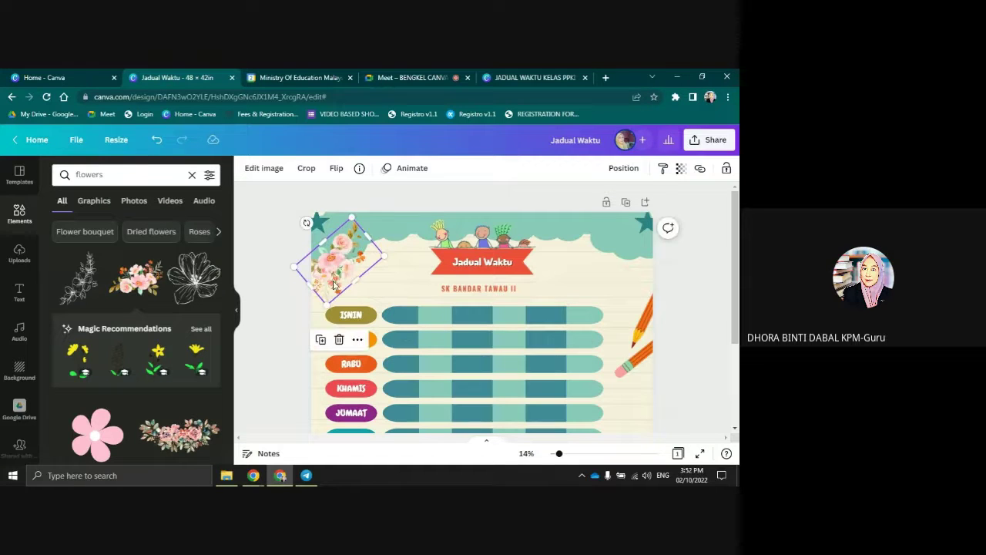
{"action": "left_click_drag", "start_coordinate": [334, 278], "coordinate": [386, 266]}
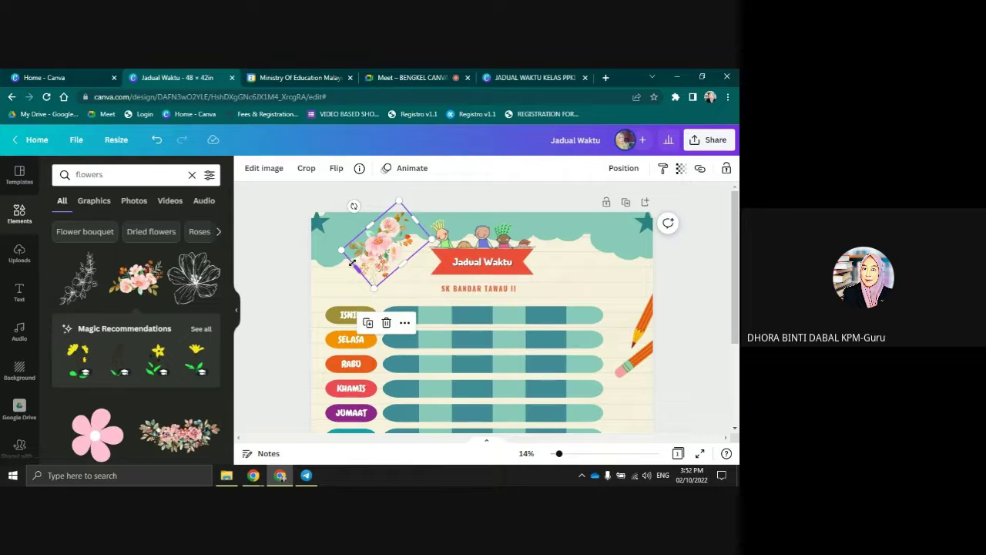
{"action": "left_click_drag", "start_coordinate": [353, 205], "coordinate": [410, 297]}
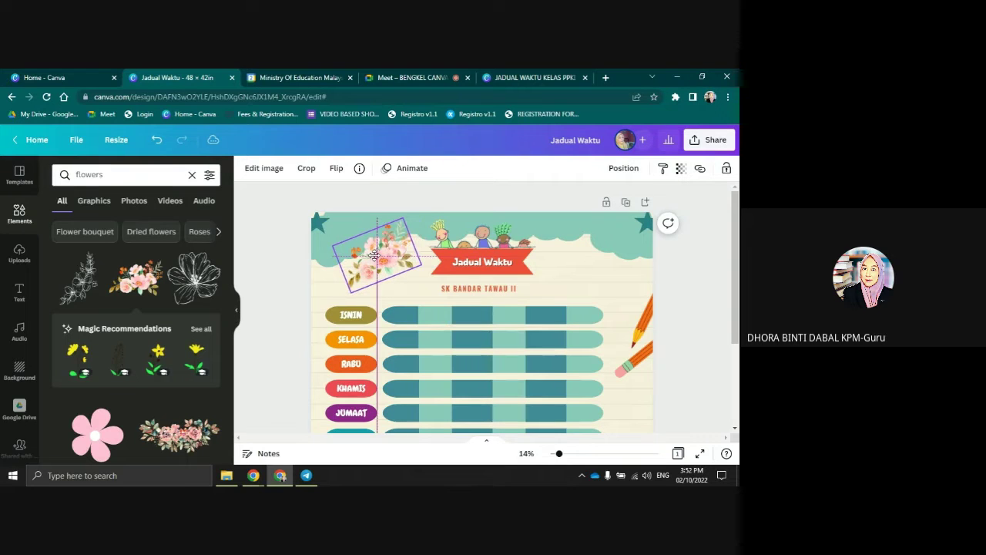
Move the flower bouquet over the middle of the timetable rows and enlarge it until it covers most of their width
{"action": "left_click_drag", "start_coordinate": [385, 247], "coordinate": [511, 326]}
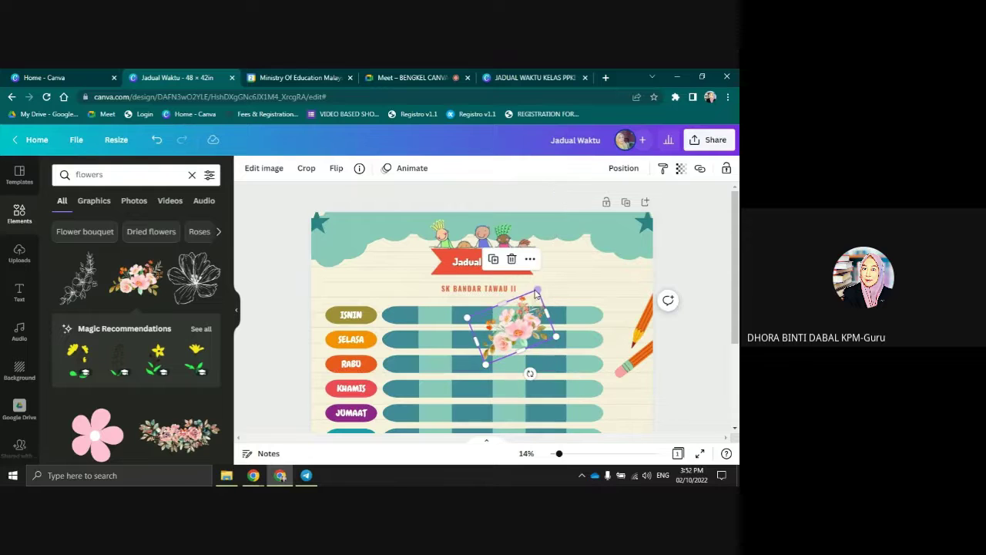
{"action": "left_click_drag", "start_coordinate": [537, 291], "coordinate": [584, 222]}
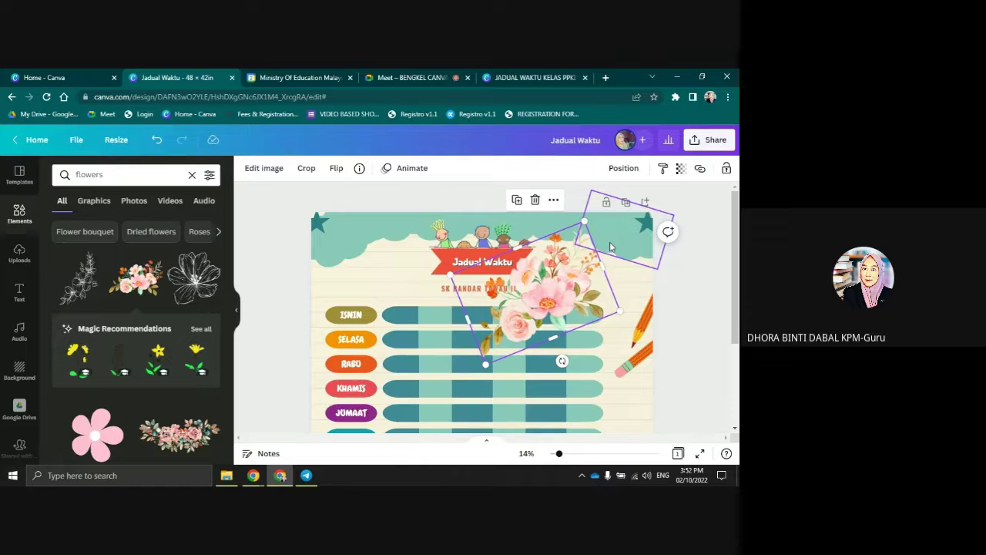
{"action": "left_click_drag", "start_coordinate": [486, 362], "coordinate": [408, 441]}
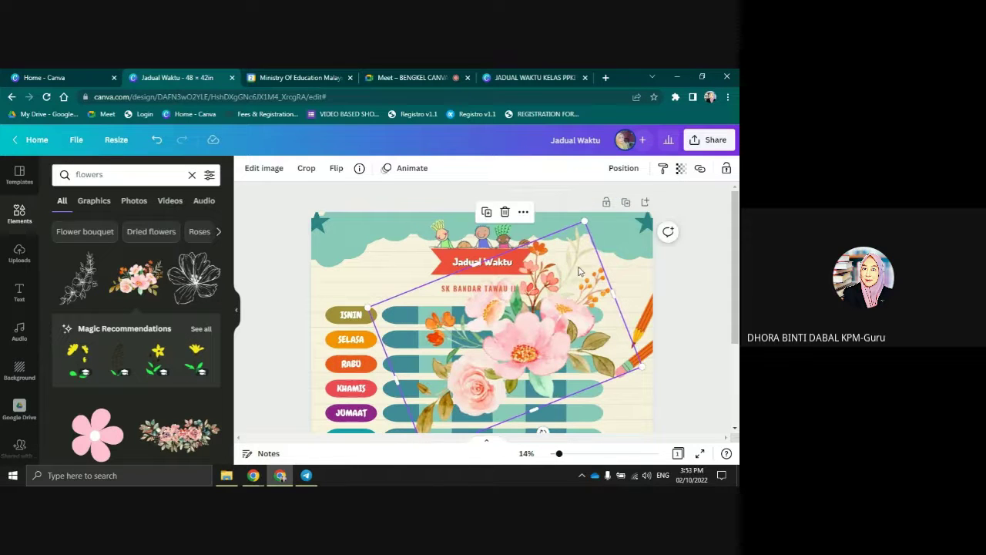
{"action": "left_click_drag", "start_coordinate": [578, 273], "coordinate": [548, 294]}
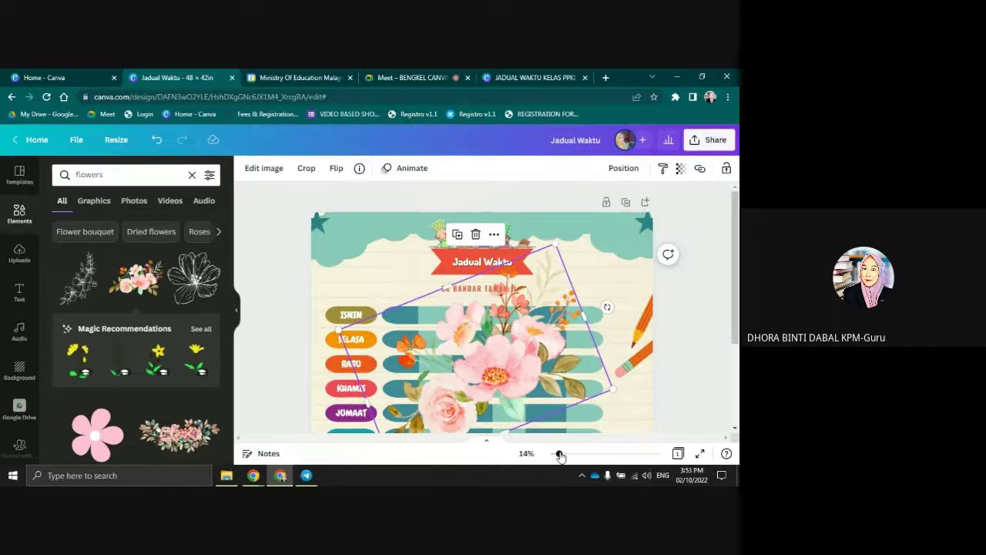
Send the large flower bouquet to the back behind the timetable rows, and enlarge it across the lower part of the page
{"action": "left_click_drag", "start_coordinate": [559, 454], "coordinate": [554, 456]}
{"action": "scroll", "coordinate": [716, 331], "scroll_direction": "down", "scroll_amount": 2}
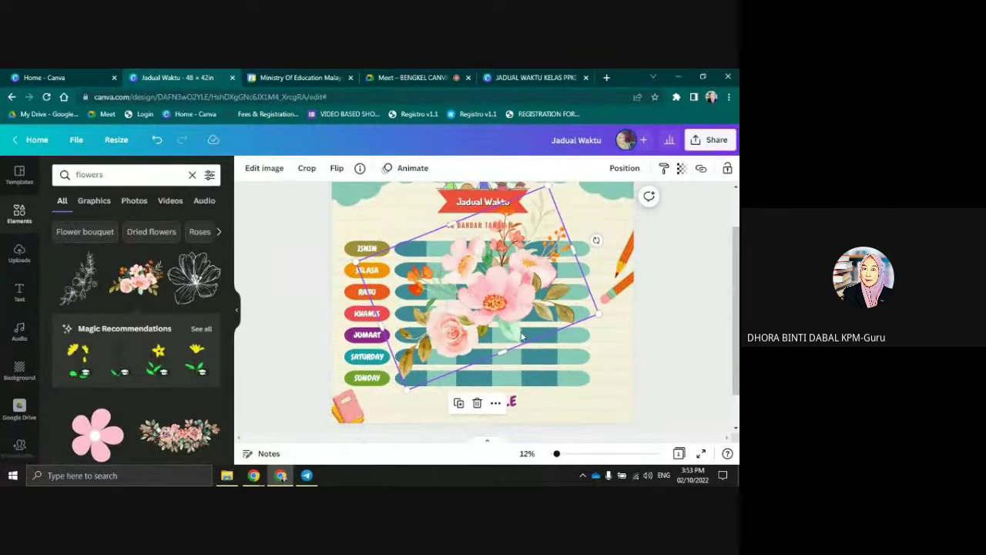
{"action": "left_click", "coordinate": [623, 171]}
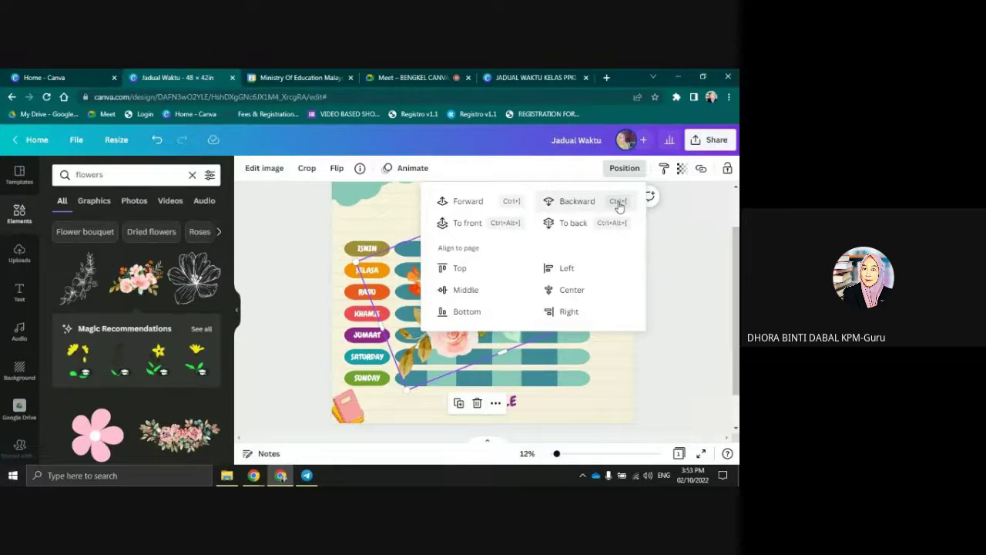
{"action": "left_click", "coordinate": [571, 202]}
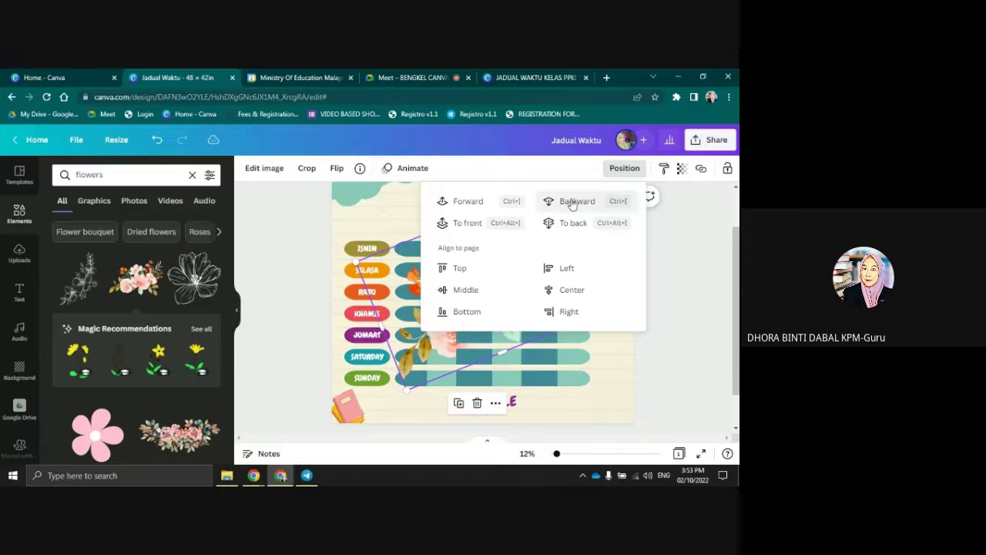
{"action": "left_click", "coordinate": [572, 203]}
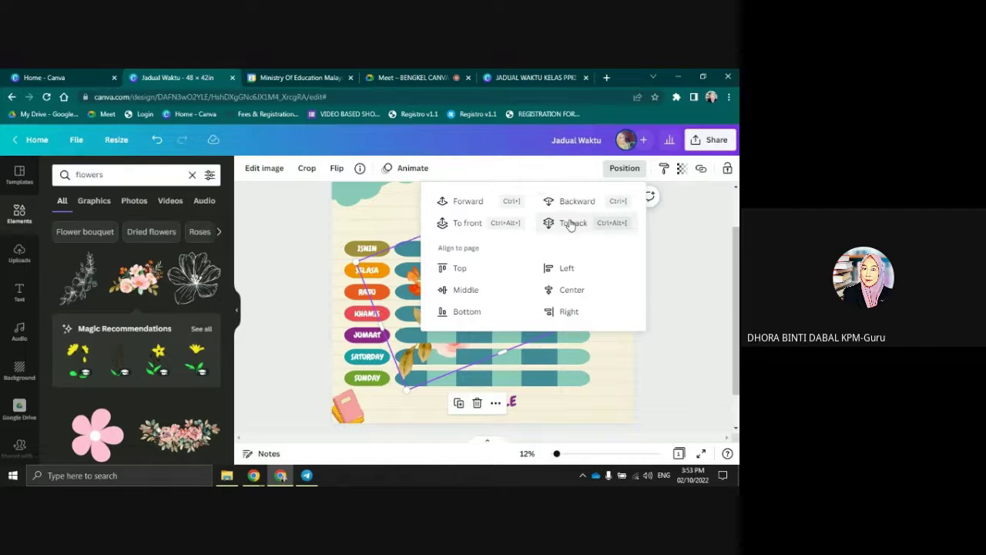
{"action": "left_click", "coordinate": [571, 223]}
{"action": "left_click", "coordinate": [539, 209]}
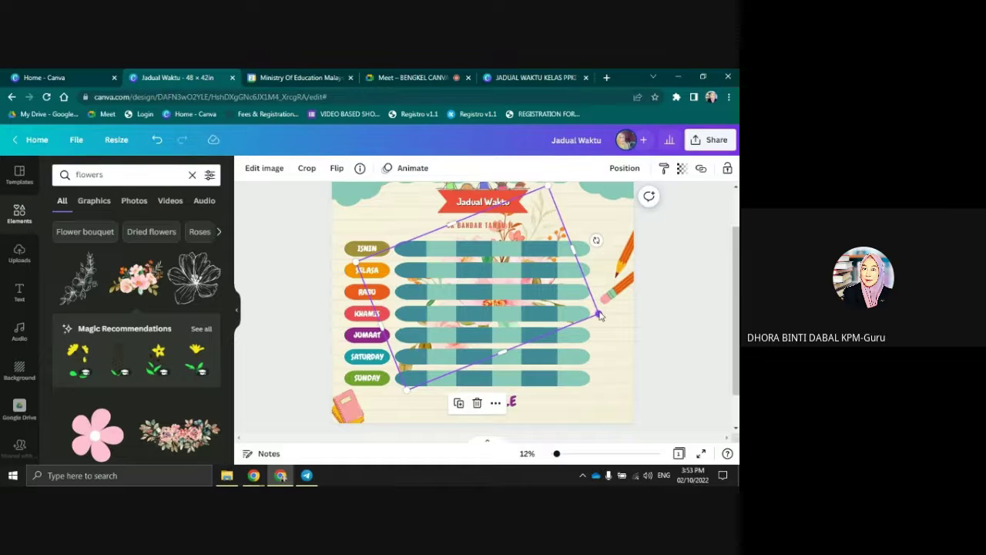
{"action": "left_click_drag", "start_coordinate": [598, 314], "coordinate": [577, 357]}
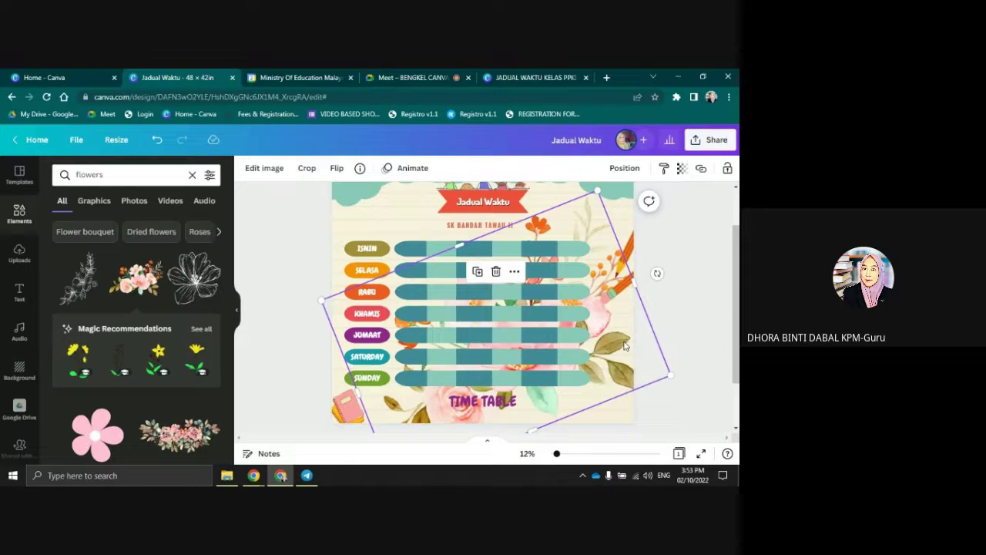
{"action": "left_click_drag", "start_coordinate": [624, 346], "coordinate": [602, 334]}
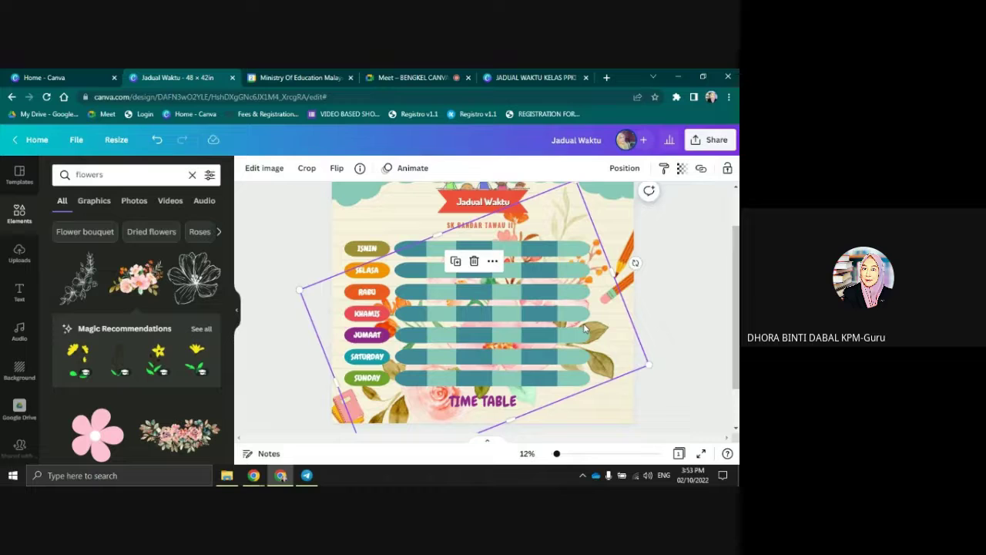
Delete the oversized bouquet and add a fresh copy, shrunk into the page's lower-right corner beside the TIME TABLE text
{"action": "left_click", "coordinate": [474, 261]}
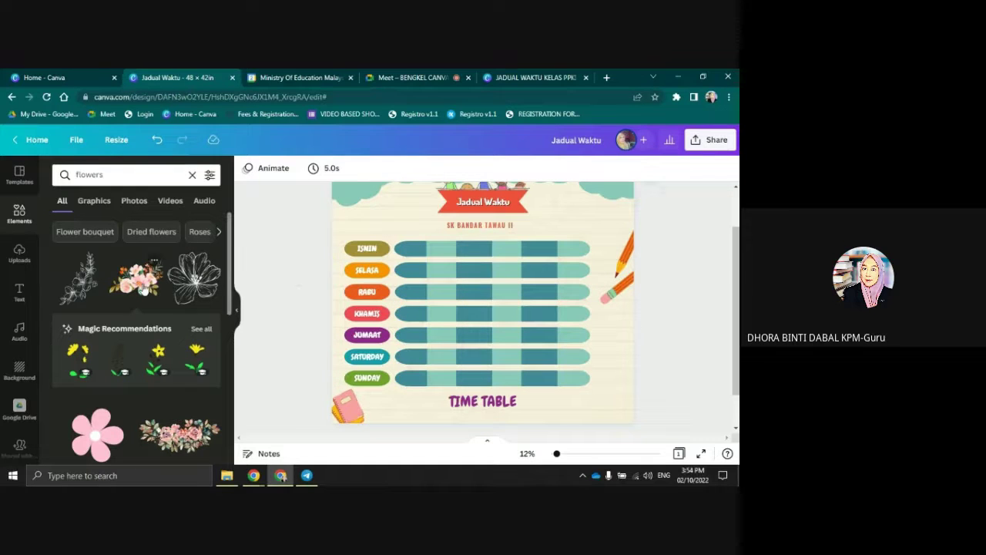
{"action": "left_click", "coordinate": [135, 291]}
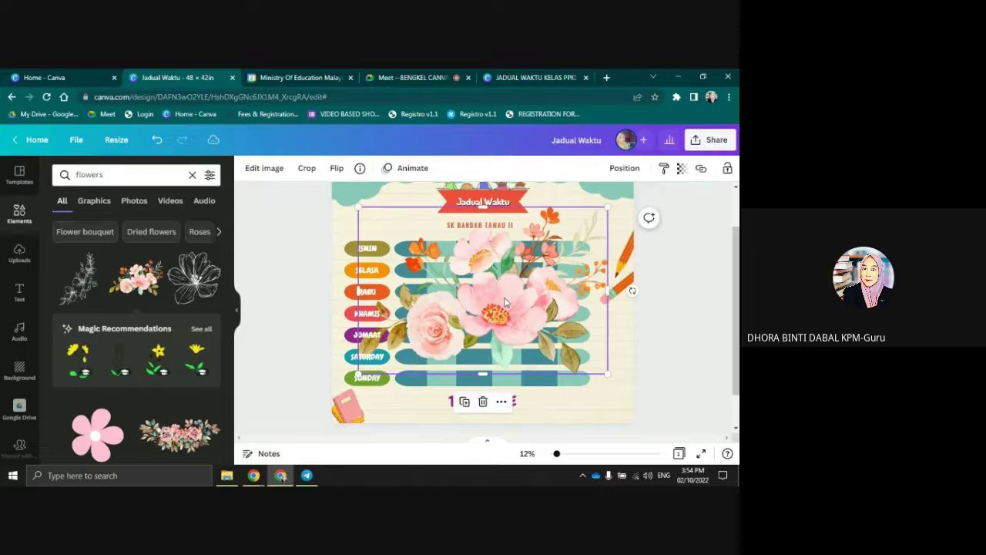
{"action": "left_click_drag", "start_coordinate": [607, 206], "coordinate": [592, 379]}
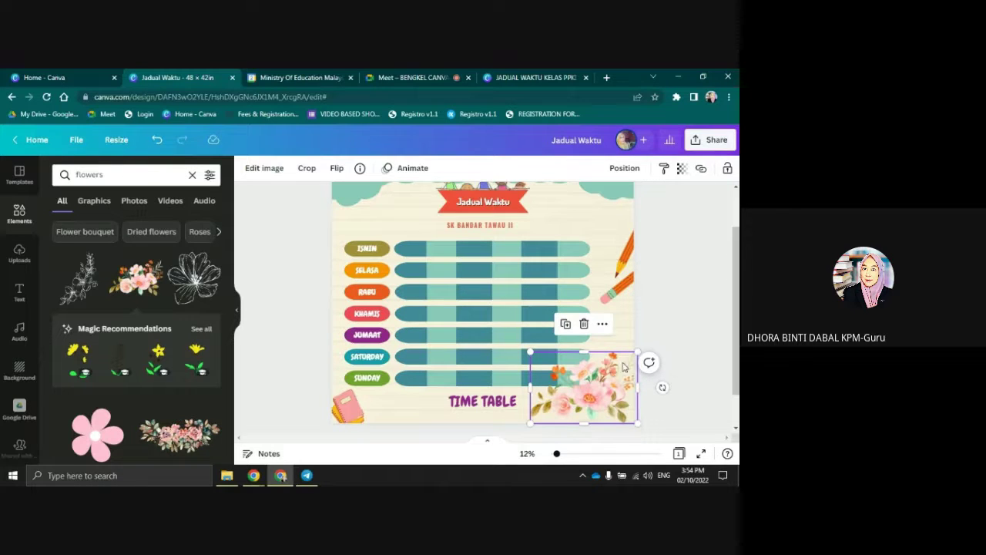
{"action": "left_click_drag", "start_coordinate": [636, 352], "coordinate": [624, 362]}
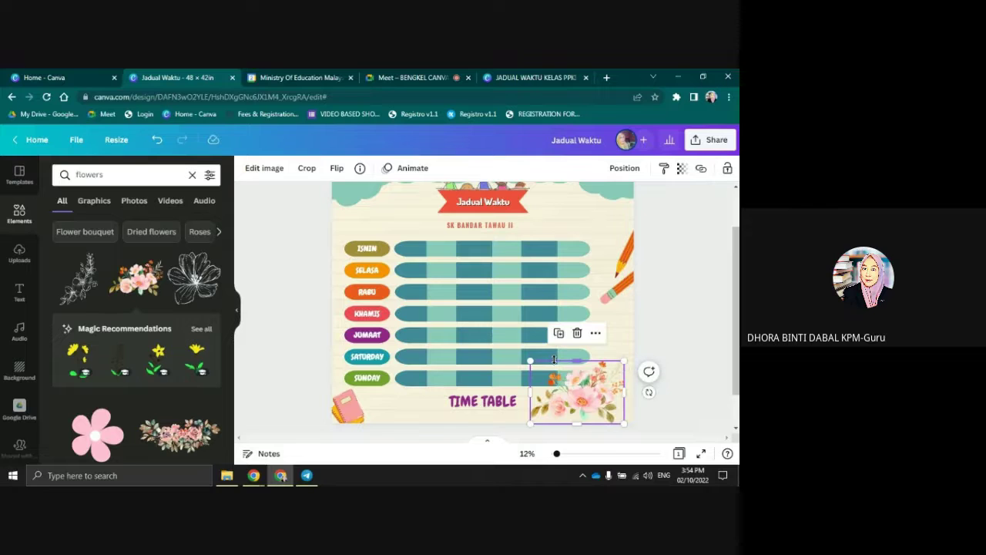
Send the small corner bouquet backward so the end of the Sunday row overlaps it
{"action": "left_click", "coordinate": [625, 169]}
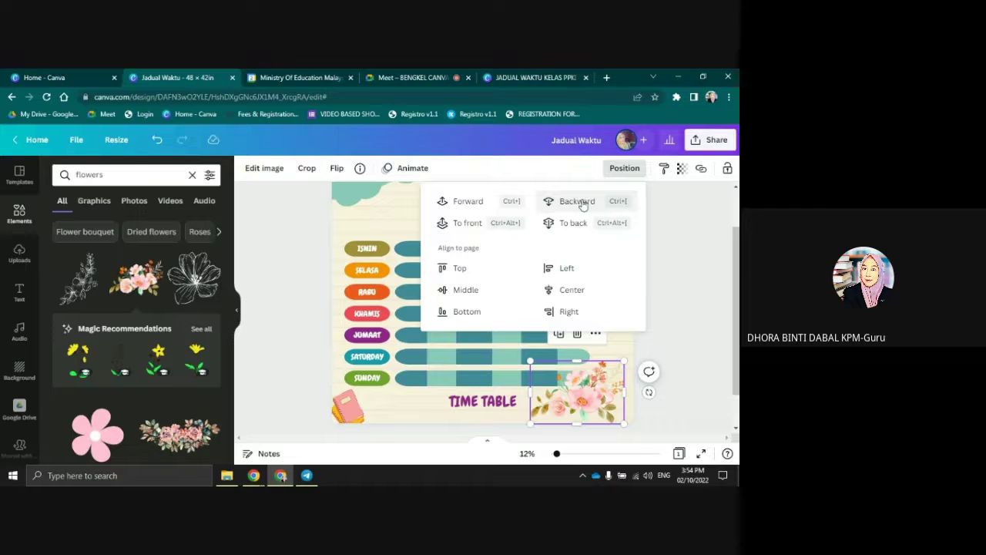
{"action": "left_click", "coordinate": [579, 201]}
{"action": "left_click", "coordinate": [668, 266]}
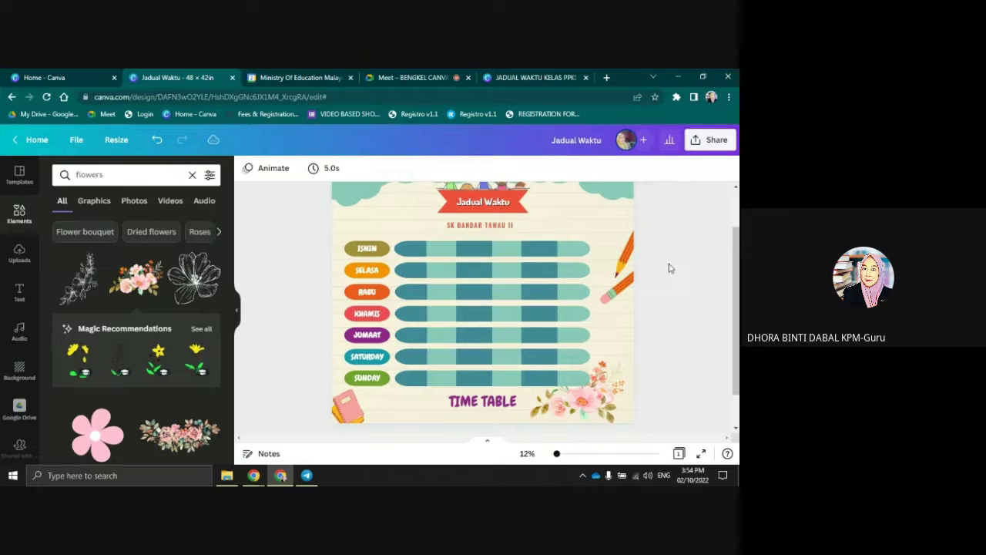
Delete the TIME TABLE text beneath the Sunday row
{"action": "left_click", "coordinate": [479, 407]}
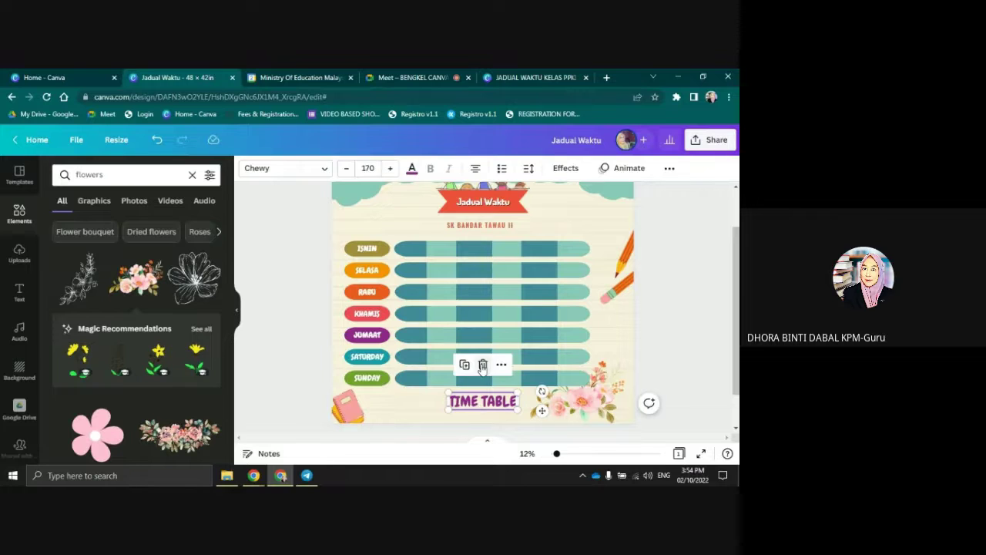
{"action": "left_click", "coordinate": [482, 365]}
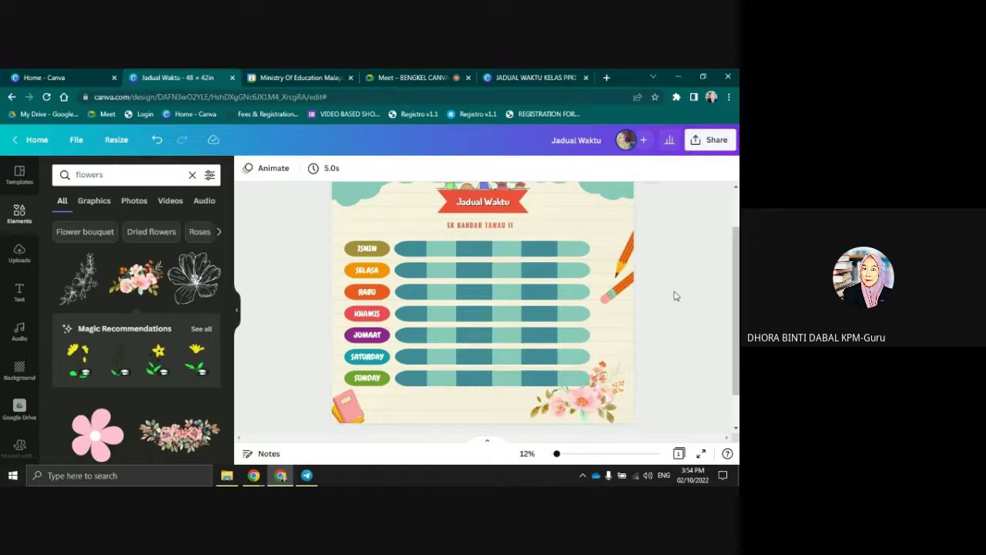
{"action": "scroll", "coordinate": [674, 296], "scroll_direction": "up", "scroll_amount": 2}
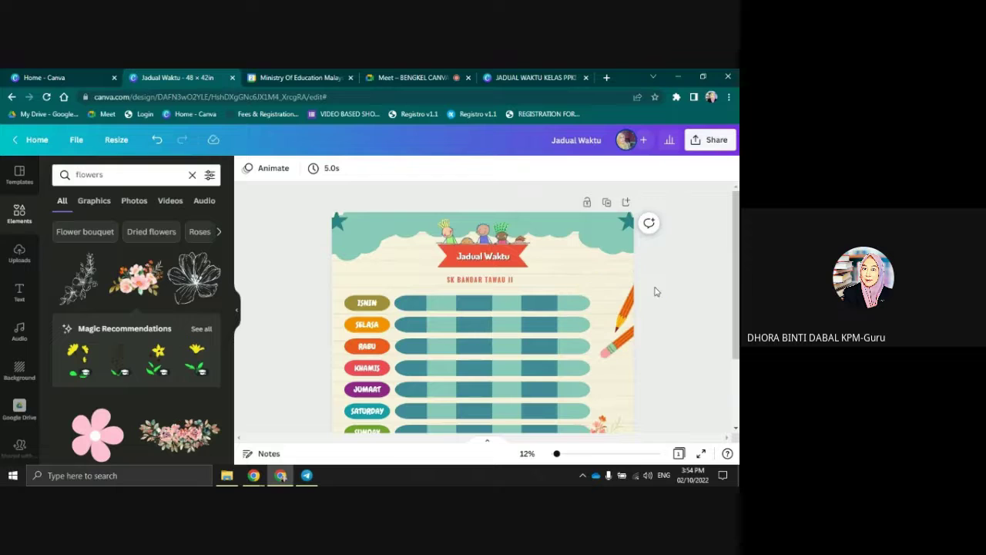
{"action": "scroll", "coordinate": [654, 293], "scroll_direction": "down", "scroll_amount": 4}
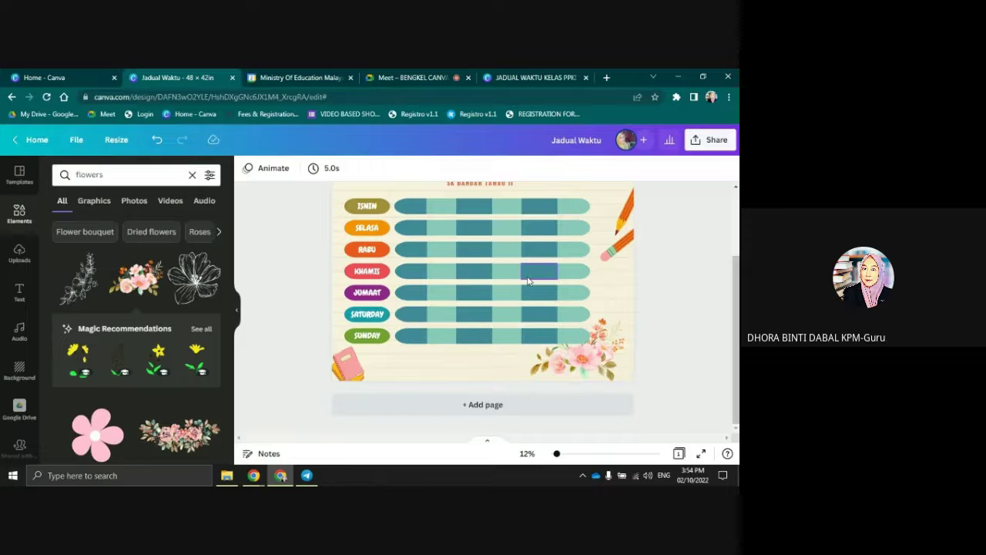
{"action": "scroll", "coordinate": [528, 280], "scroll_direction": "up", "scroll_amount": 2}
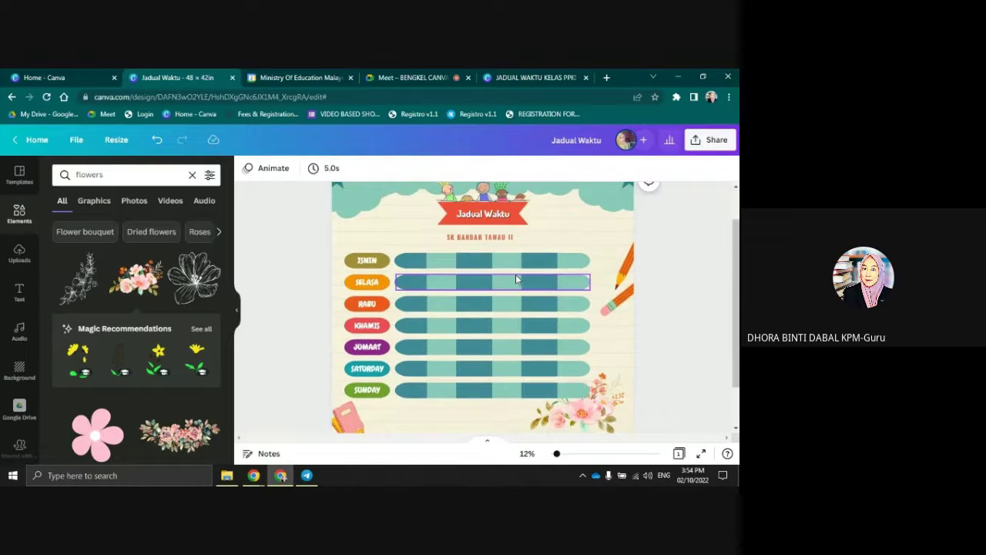
{"action": "scroll", "coordinate": [517, 279], "scroll_direction": "up", "scroll_amount": 1}
{"action": "scroll", "coordinate": [530, 281], "scroll_direction": "down", "scroll_amount": 1}
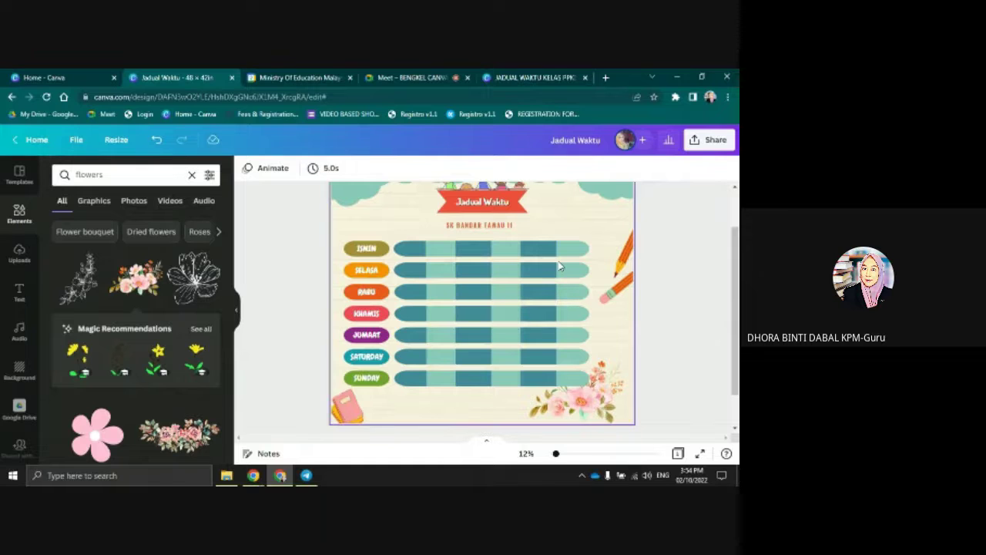
{"action": "scroll", "coordinate": [502, 270], "scroll_direction": "up", "scroll_amount": 1}
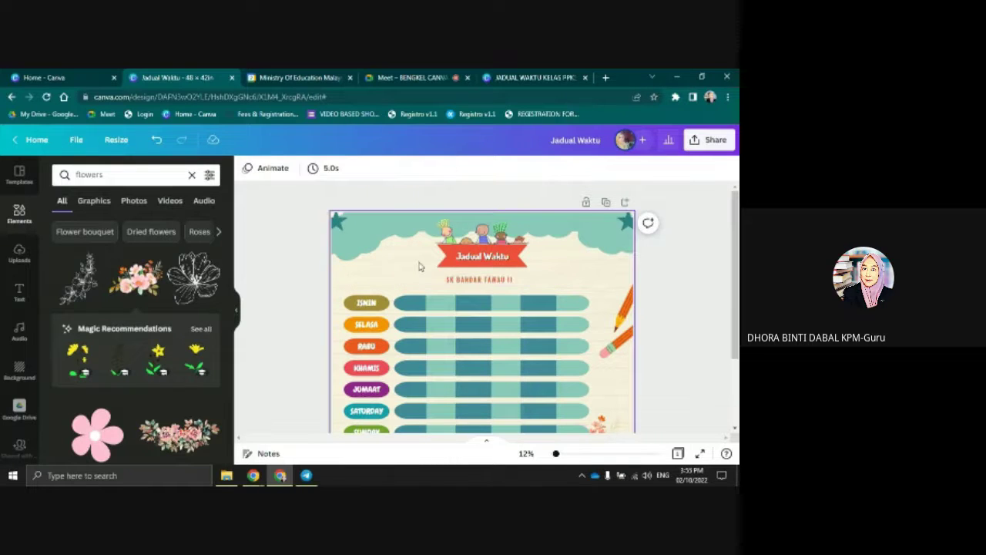
{"action": "left_click", "coordinate": [238, 314]}
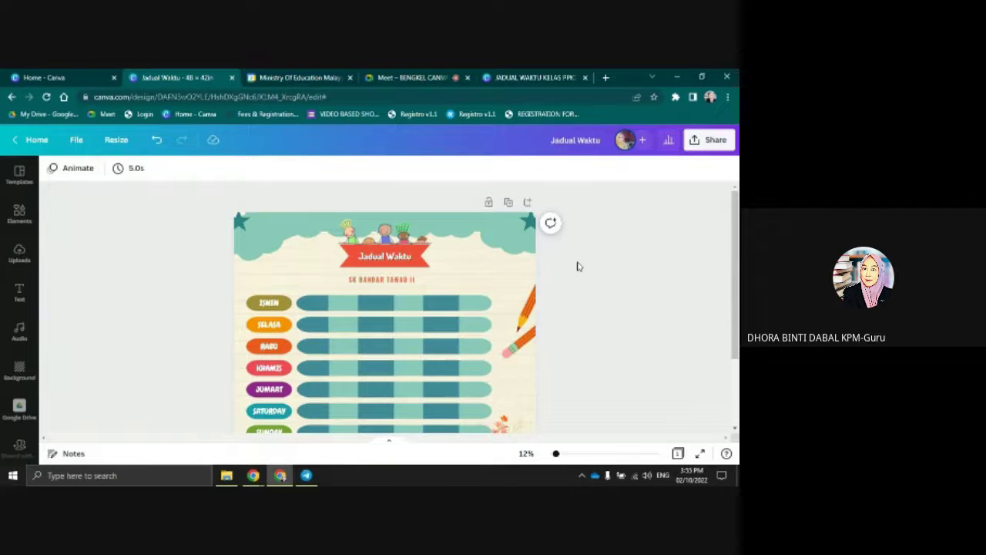
{"action": "left_click_drag", "start_coordinate": [341, 187], "coordinate": [275, 241]}
Replace the "flowers" element search with the suggested Frame search
{"action": "left_click", "coordinate": [19, 216]}
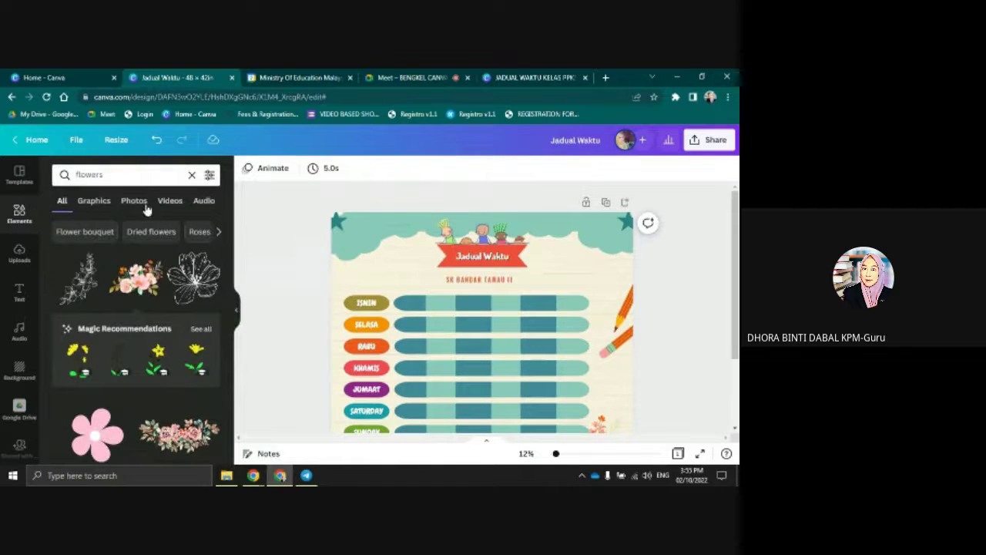
{"action": "left_click", "coordinate": [139, 174]}
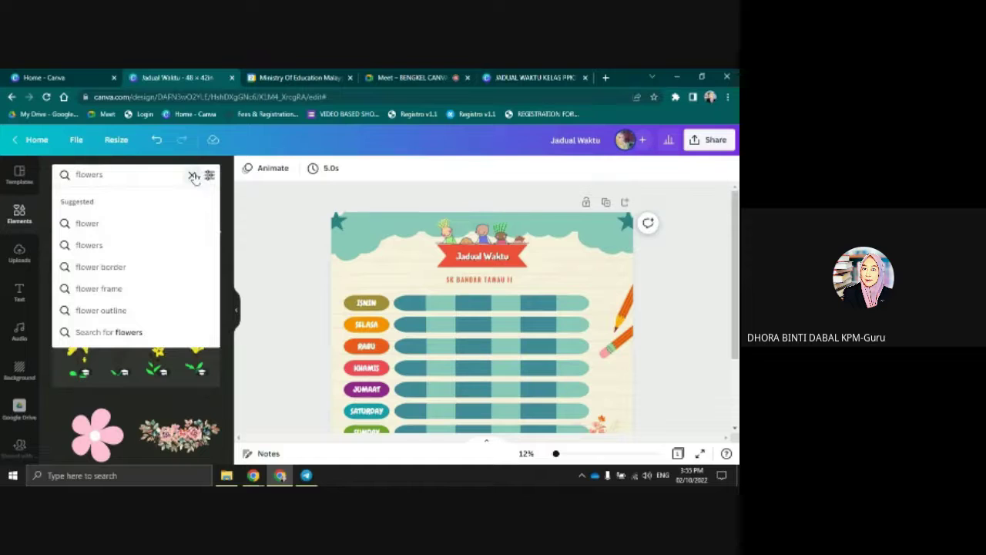
{"action": "key", "text": "ctrl+a"}
{"action": "key", "text": "BackSpace"}
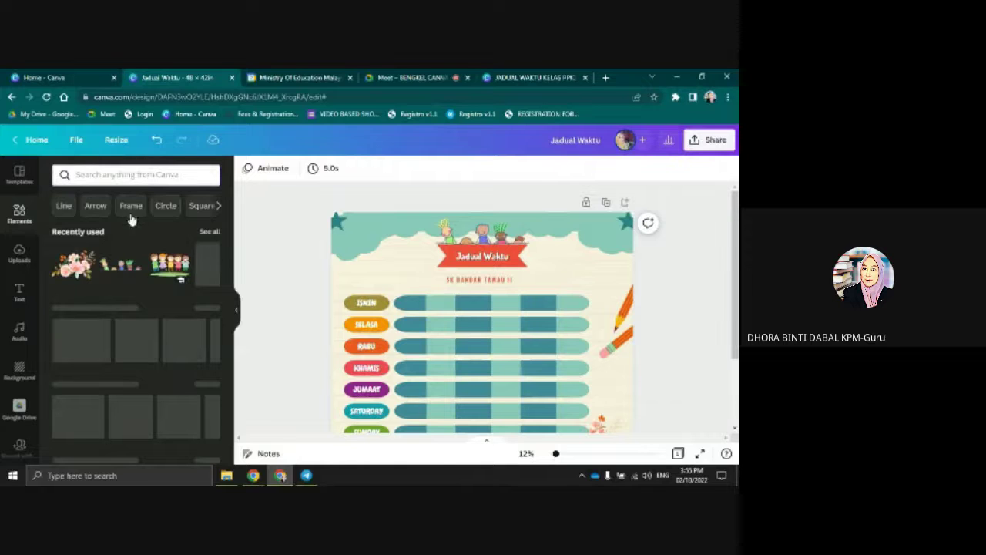
{"action": "left_click", "coordinate": [131, 205]}
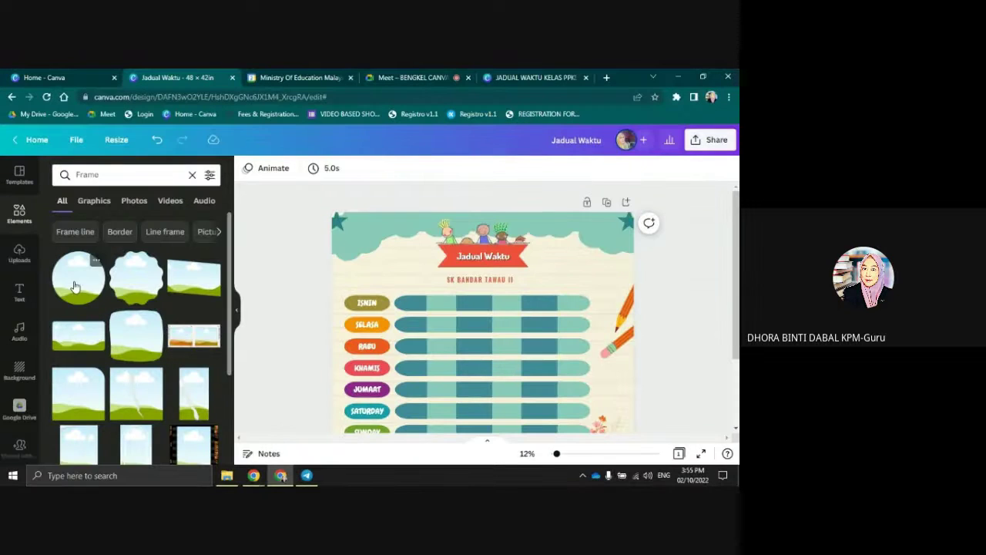
Add the circular photo frame, shrink it, and place it above the ISNIN label, beside the Jadual Waktu ribbon
{"action": "left_click", "coordinate": [75, 287]}
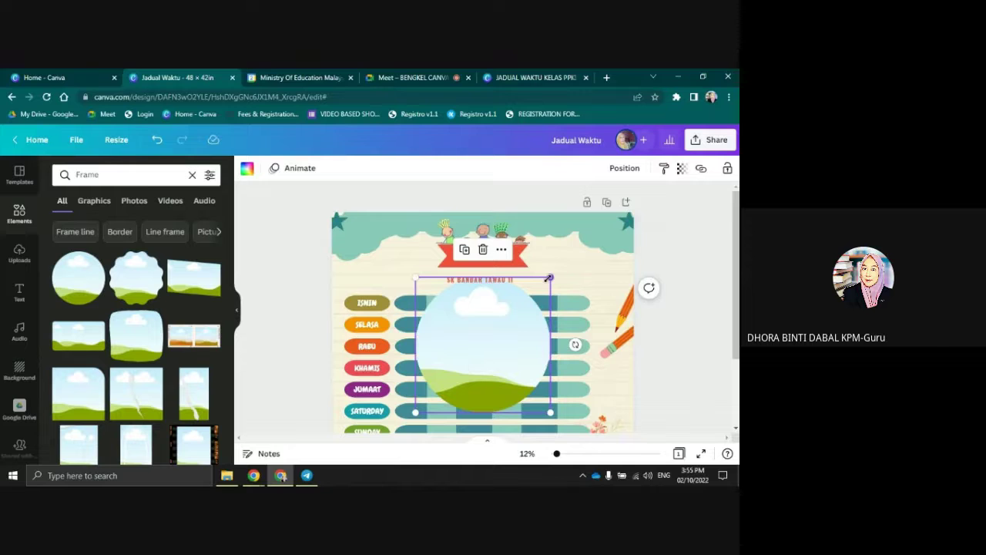
{"action": "left_click_drag", "start_coordinate": [548, 278], "coordinate": [369, 260]}
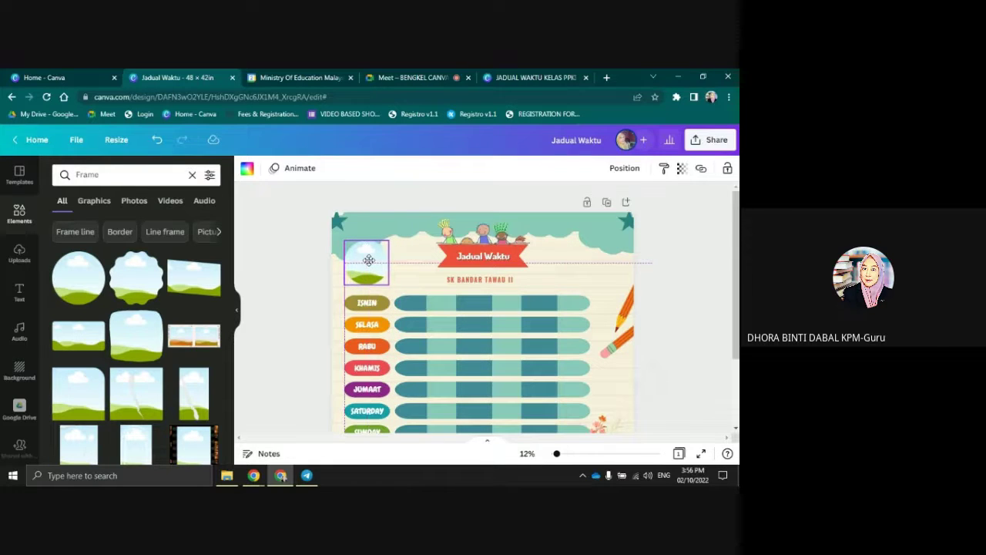
{"action": "left_click", "coordinate": [298, 257]}
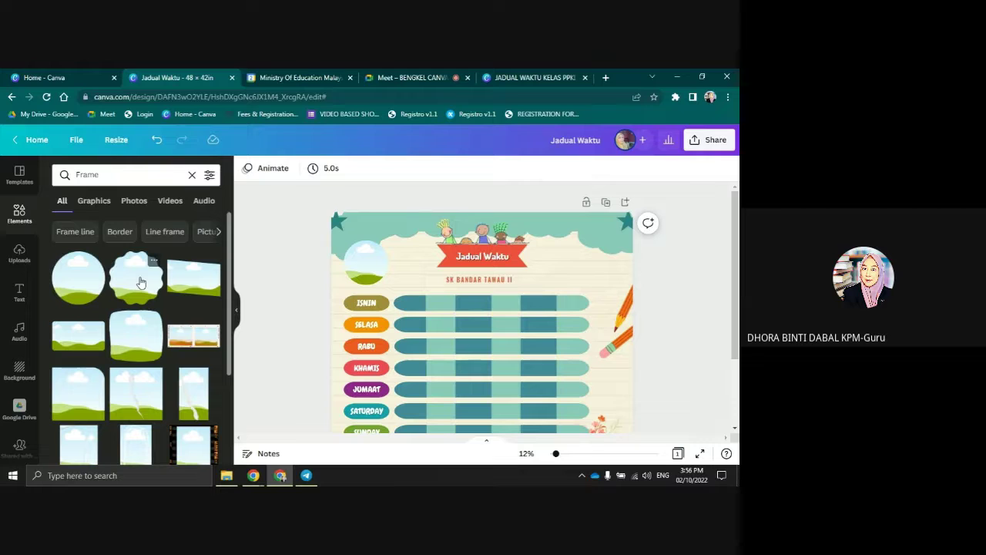
Fill the circular frame with the uploaded green-background portrait of the woman in glasses and a pink headscarf
{"action": "left_click", "coordinate": [237, 311]}
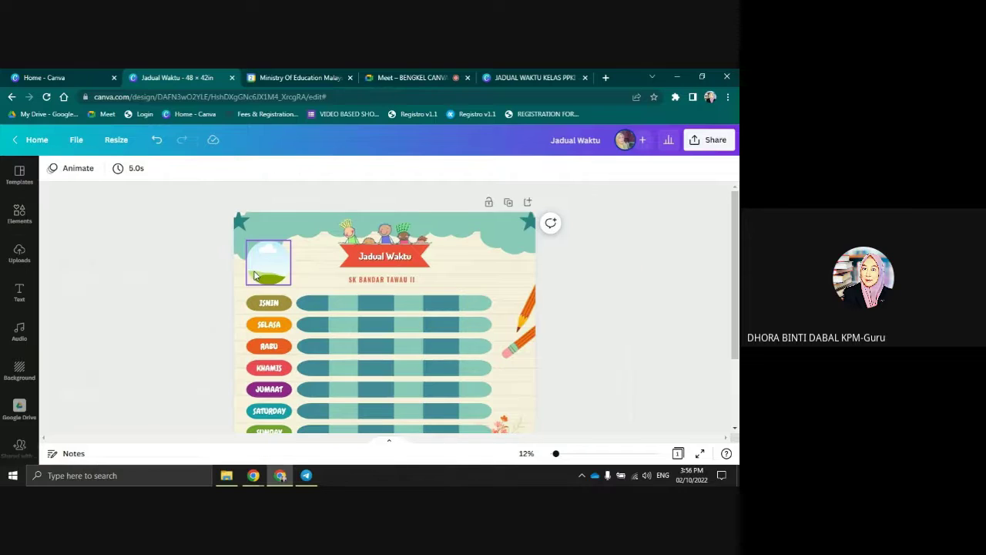
{"action": "left_click", "coordinate": [20, 254]}
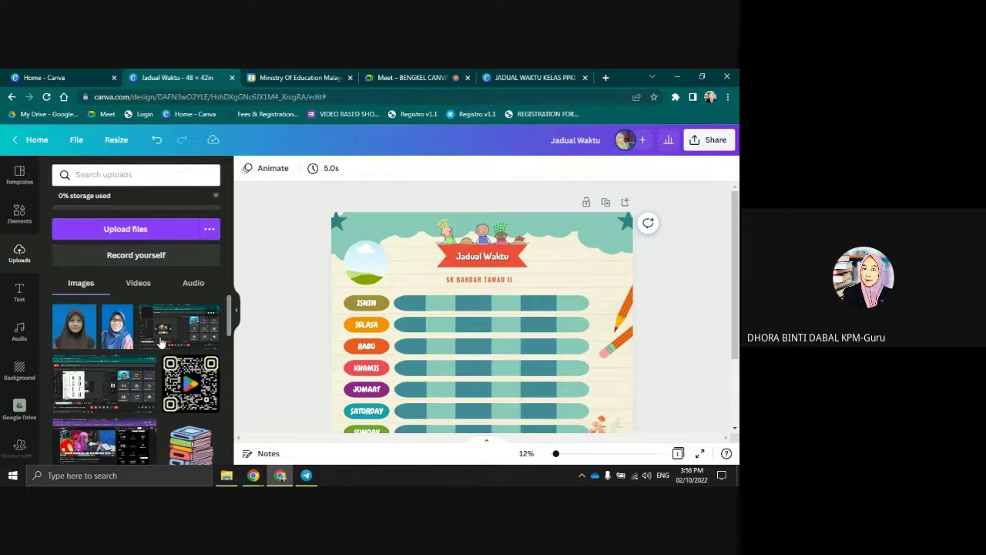
{"action": "scroll", "coordinate": [140, 351], "scroll_direction": "down", "scroll_amount": 1}
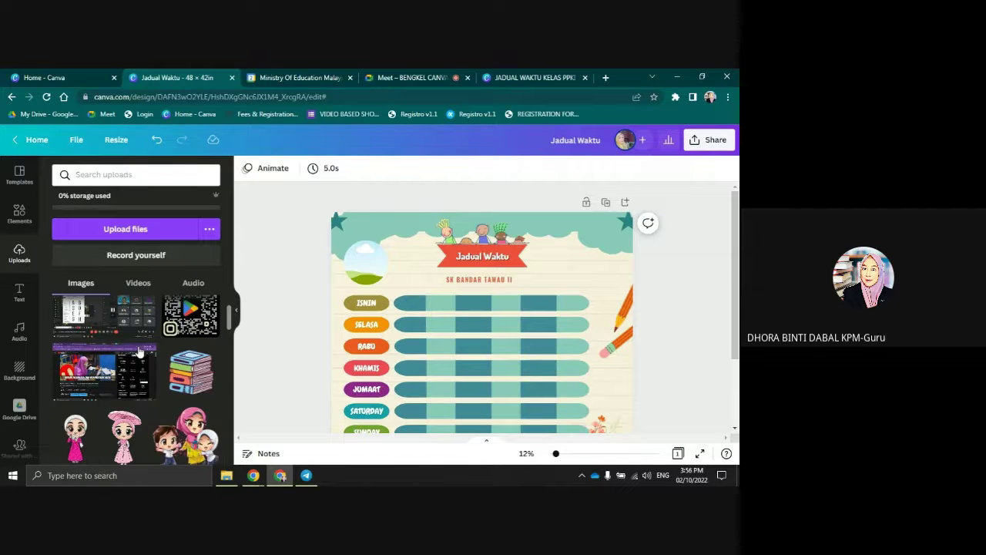
{"action": "scroll", "coordinate": [154, 348], "scroll_direction": "down", "scroll_amount": 2}
{"action": "scroll", "coordinate": [167, 346], "scroll_direction": "down", "scroll_amount": 2}
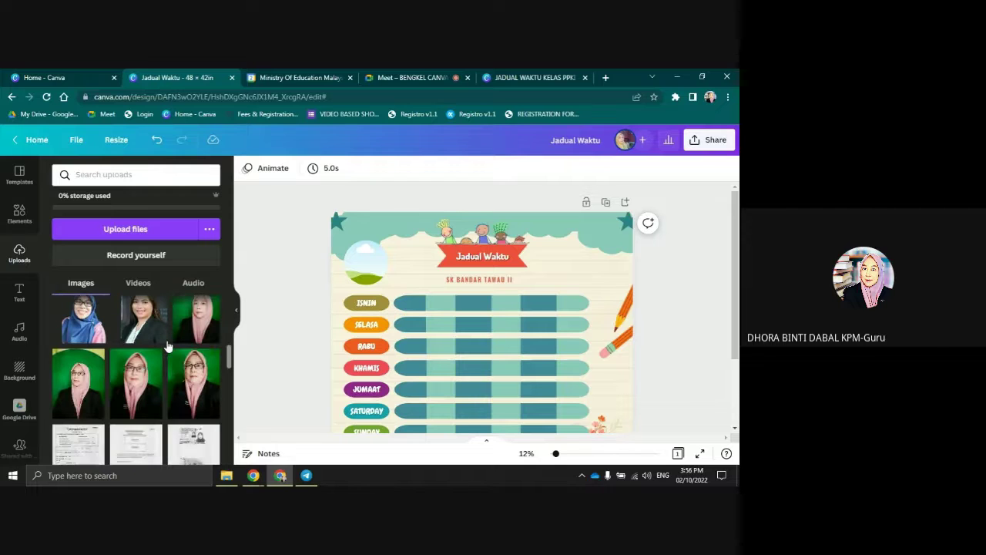
{"action": "scroll", "coordinate": [167, 346], "scroll_direction": "up", "scroll_amount": 1}
{"action": "scroll", "coordinate": [167, 346], "scroll_direction": "up", "scroll_amount": 1}
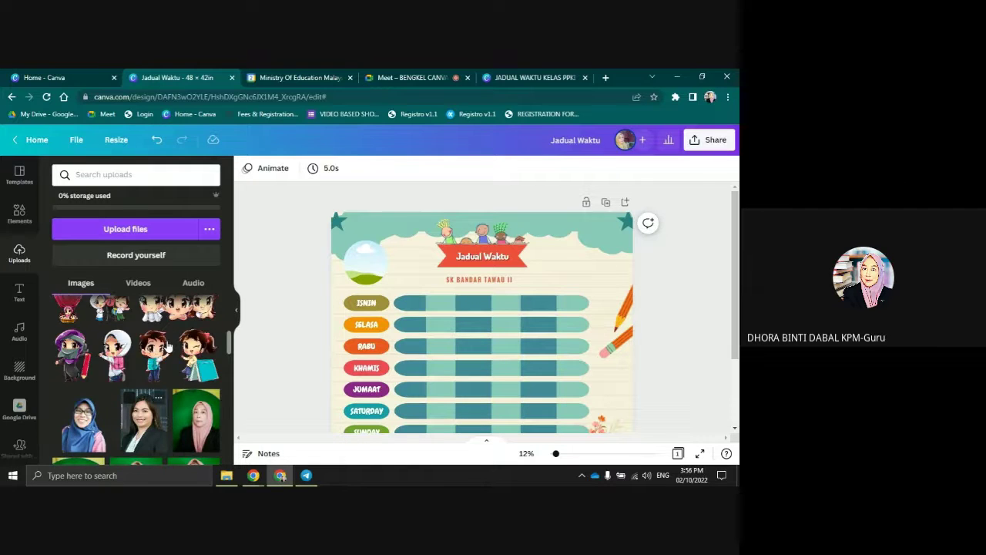
{"action": "scroll", "coordinate": [168, 346], "scroll_direction": "down", "scroll_amount": 2}
{"action": "scroll", "coordinate": [168, 346], "scroll_direction": "down", "scroll_amount": 2}
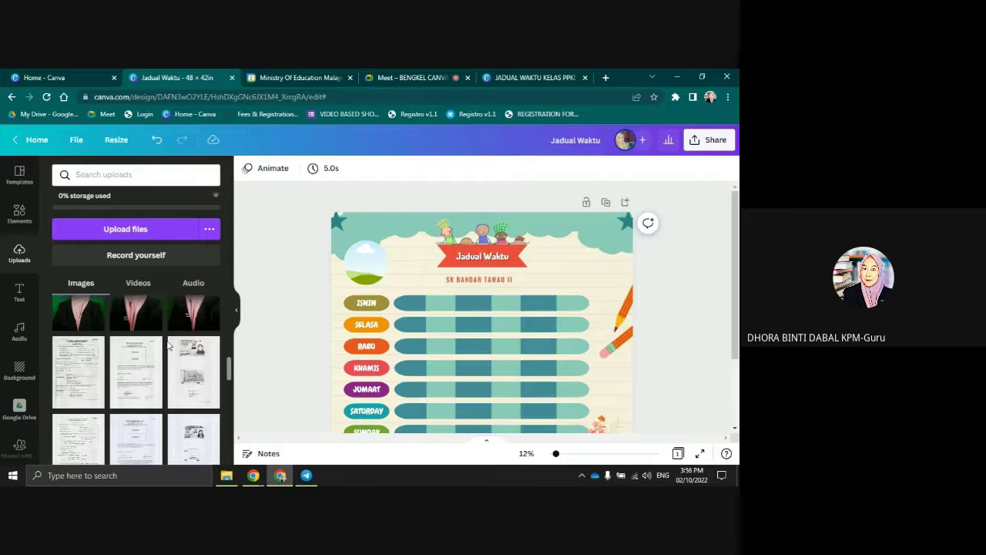
{"action": "scroll", "coordinate": [167, 351], "scroll_direction": "up", "scroll_amount": 1}
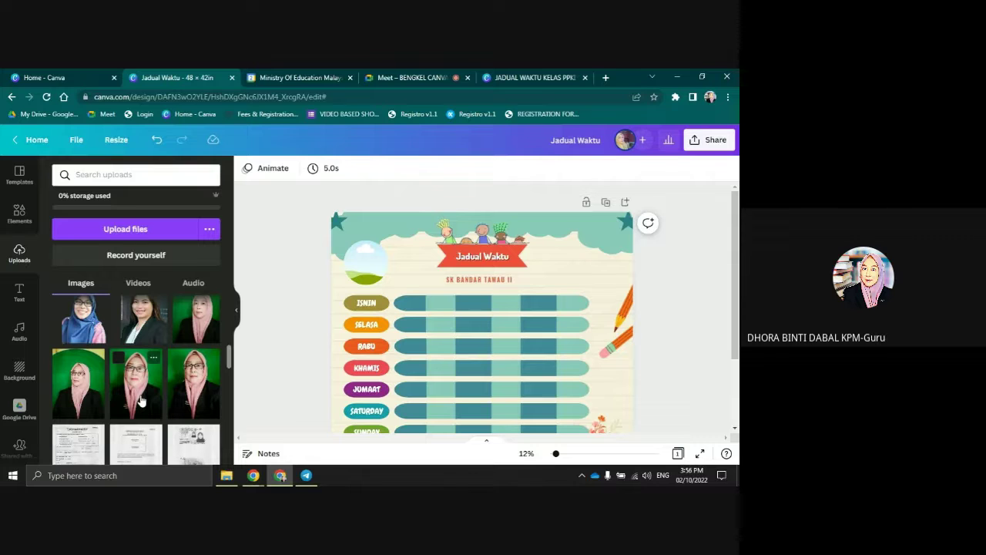
{"action": "left_click_drag", "start_coordinate": [142, 400], "coordinate": [366, 261]}
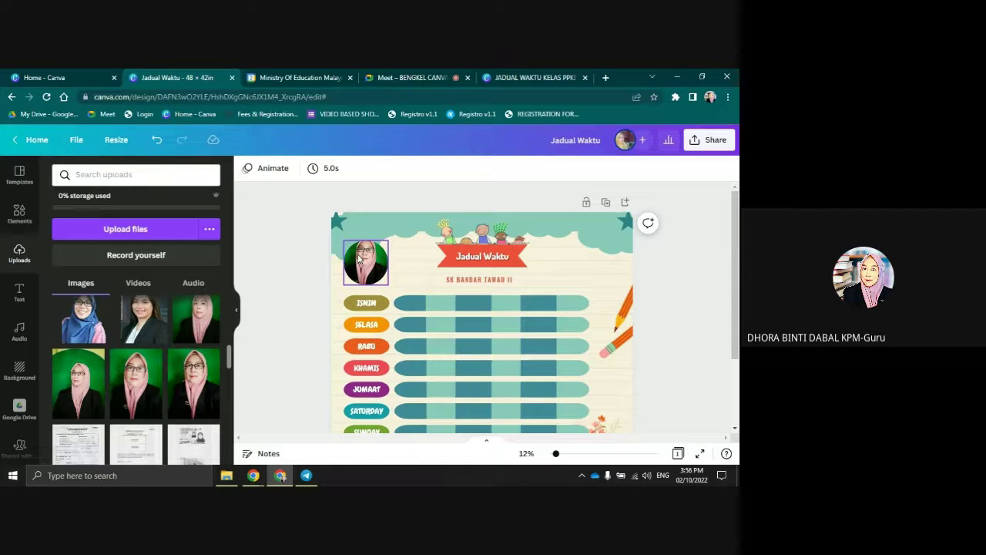
Undo the portrait fill and the frame placement, and move the empty circular frame back above the ISNIN row, beside the Jadual Waktu ribbon
{"action": "left_click_drag", "start_coordinate": [555, 453], "coordinate": [572, 453]}
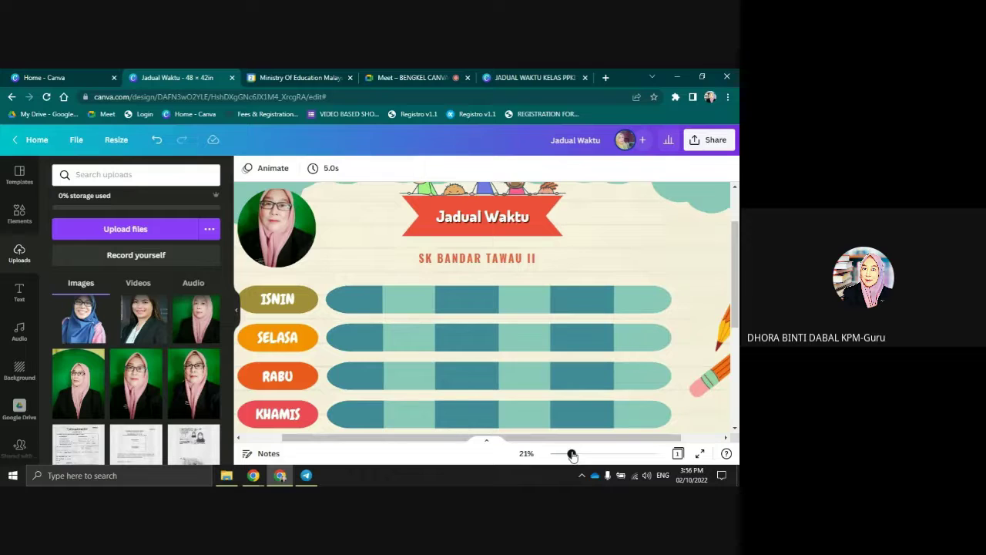
{"action": "left_click", "coordinate": [235, 312]}
{"action": "left_click", "coordinate": [155, 141]}
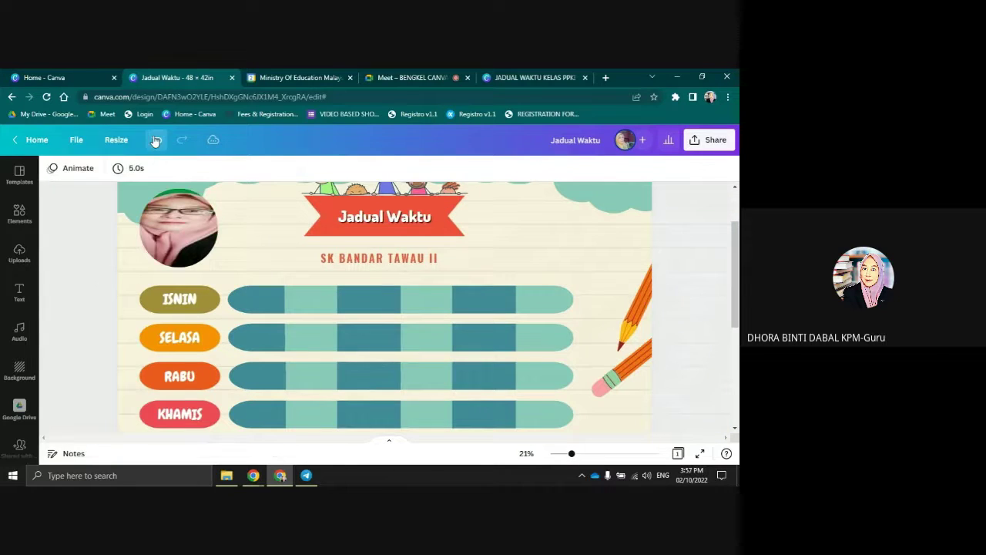
{"action": "left_click", "coordinate": [156, 141]}
{"action": "left_click", "coordinate": [156, 141]}
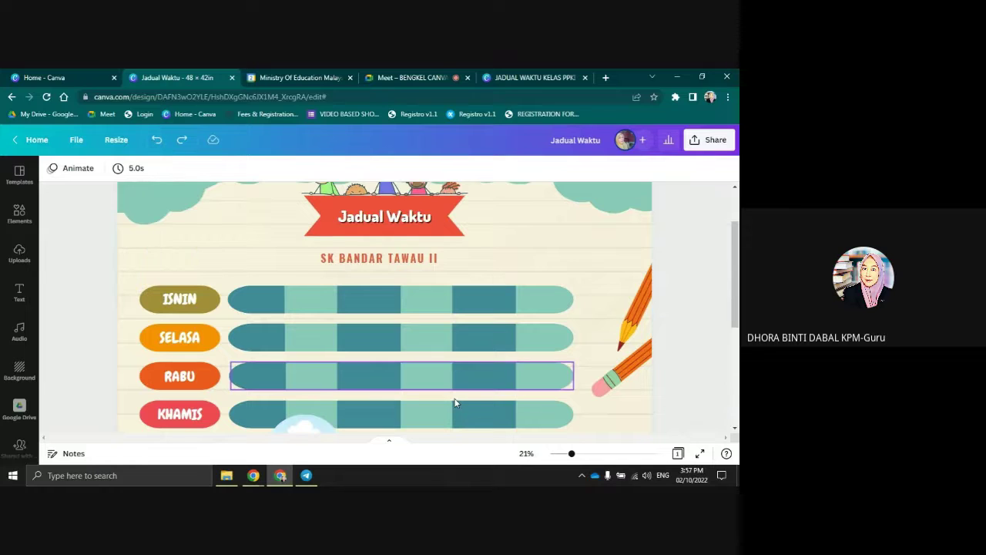
{"action": "left_click_drag", "start_coordinate": [571, 453], "coordinate": [561, 454]}
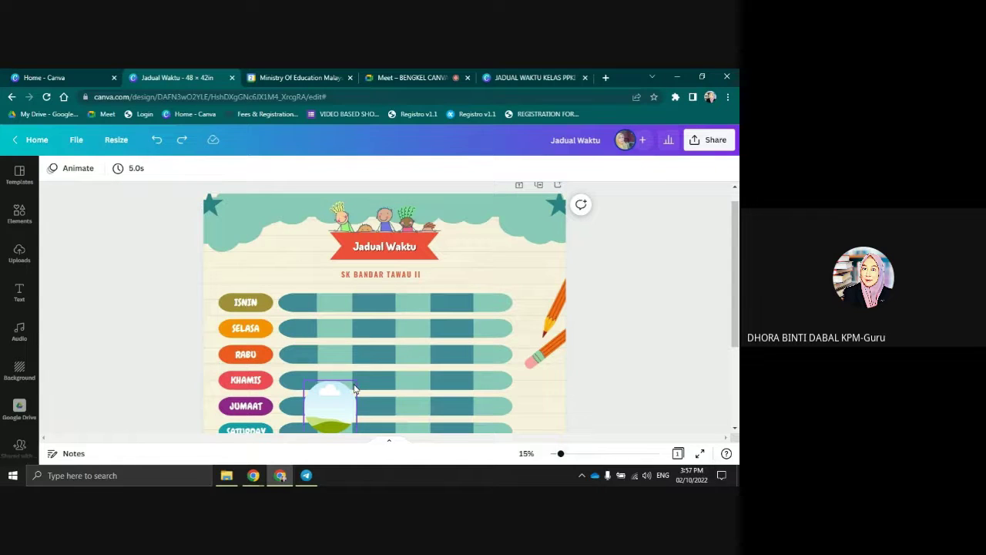
{"action": "left_click_drag", "start_coordinate": [355, 389], "coordinate": [291, 236]}
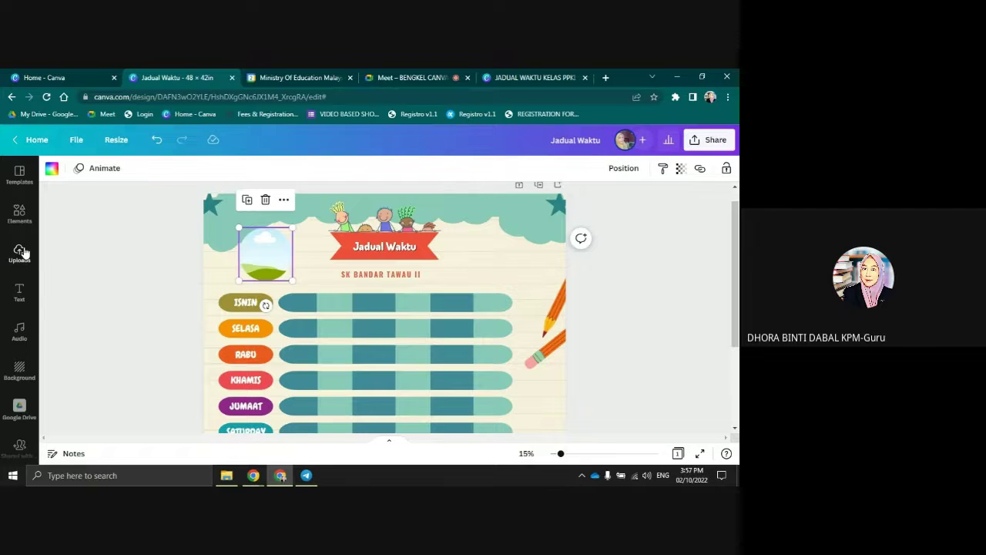
Try the uploaded pink-headscarf portrait as a loose image, undo that, and place the portrait inside the circular frame instead
{"action": "left_click", "coordinate": [19, 252]}
{"action": "left_click", "coordinate": [138, 388]}
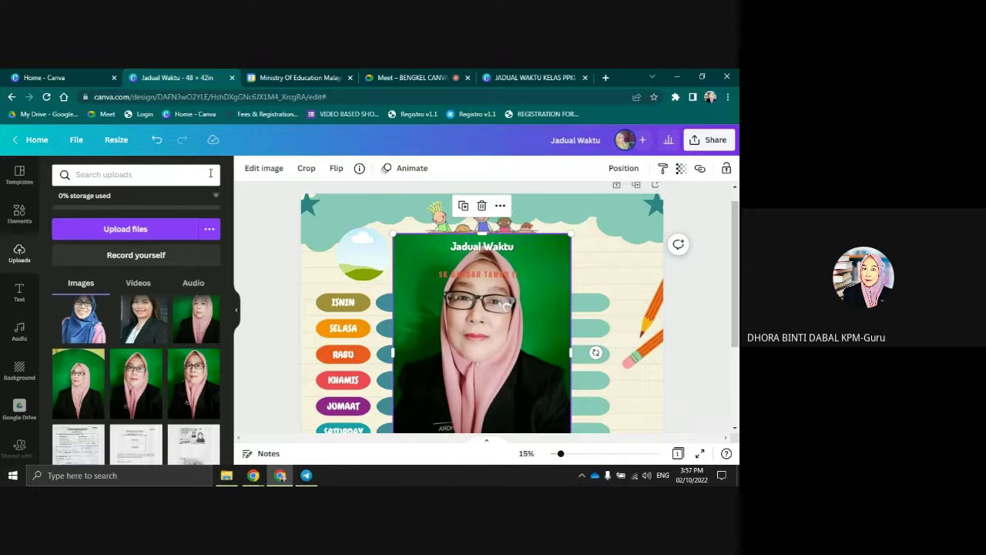
{"action": "key", "text": "ctrl+z"}
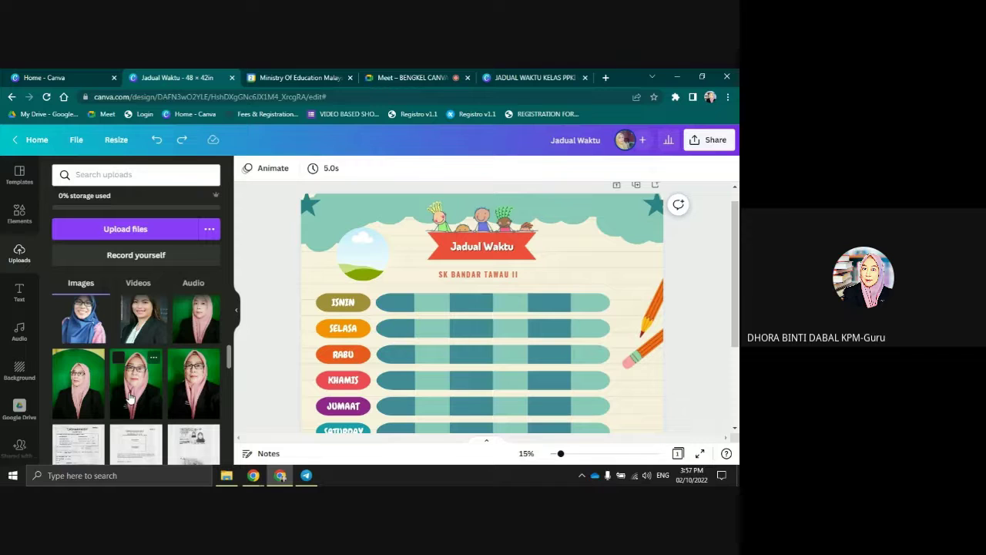
{"action": "left_click_drag", "start_coordinate": [129, 397], "coordinate": [358, 249]}
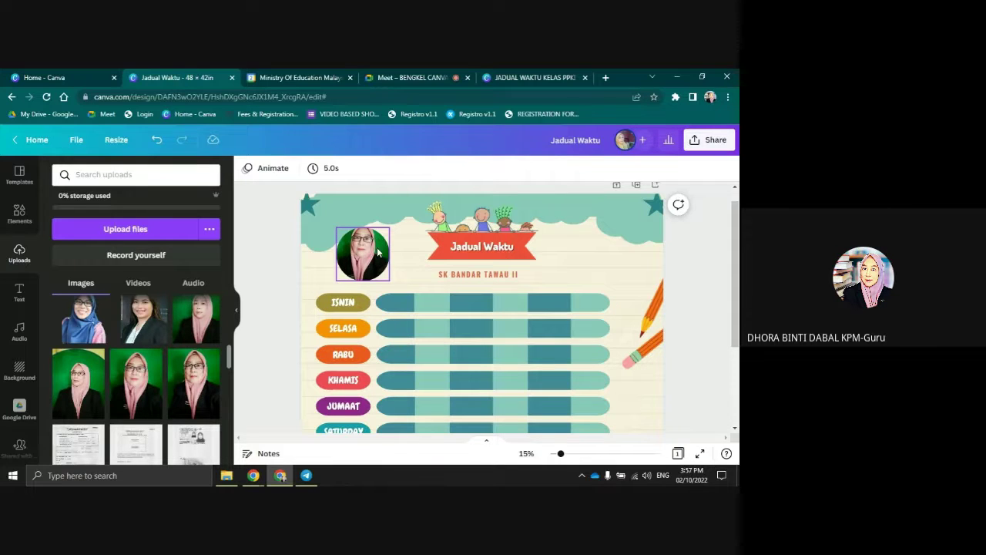
{"action": "key", "text": "Escape"}
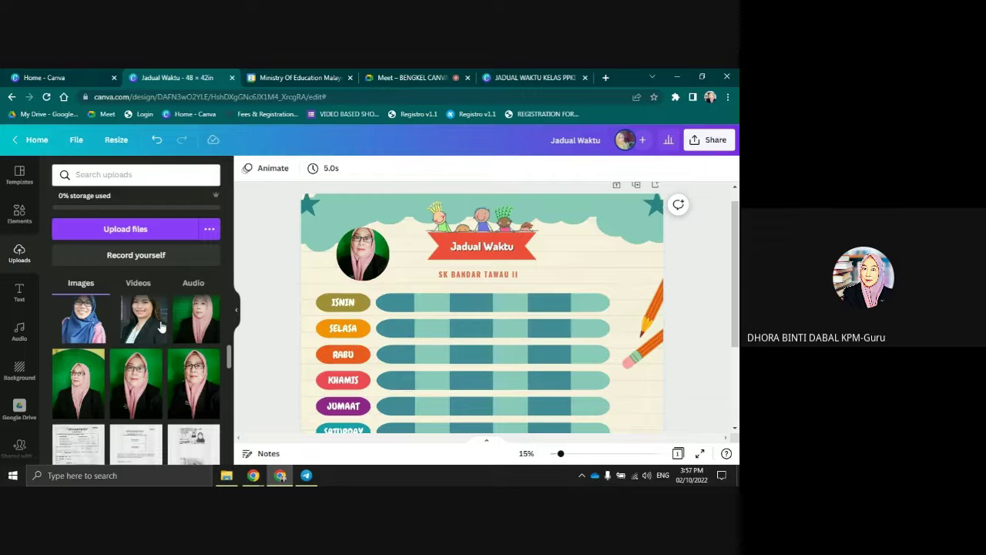
Replace the framed portrait with the uploaded photo of the long-haired woman in a dark blazer, and open and dismiss the file upload chooser
{"action": "left_click_drag", "start_coordinate": [161, 327], "coordinate": [362, 258]}
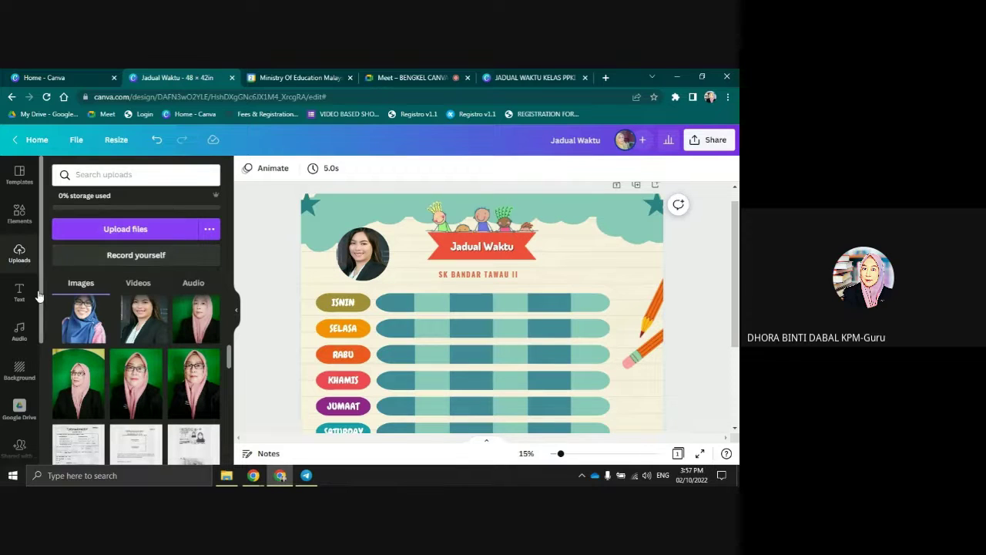
{"action": "left_click", "coordinate": [113, 229]}
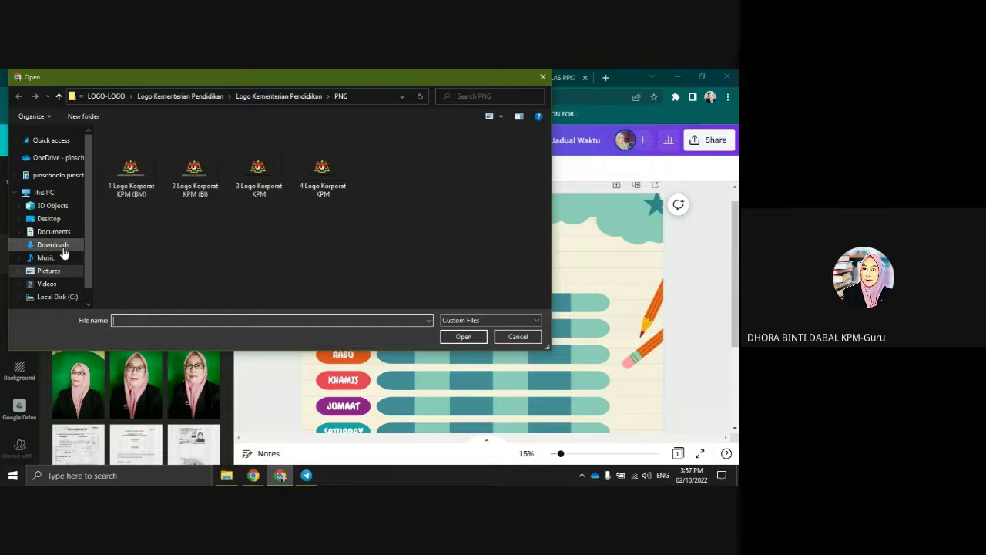
{"action": "left_click", "coordinate": [463, 337]}
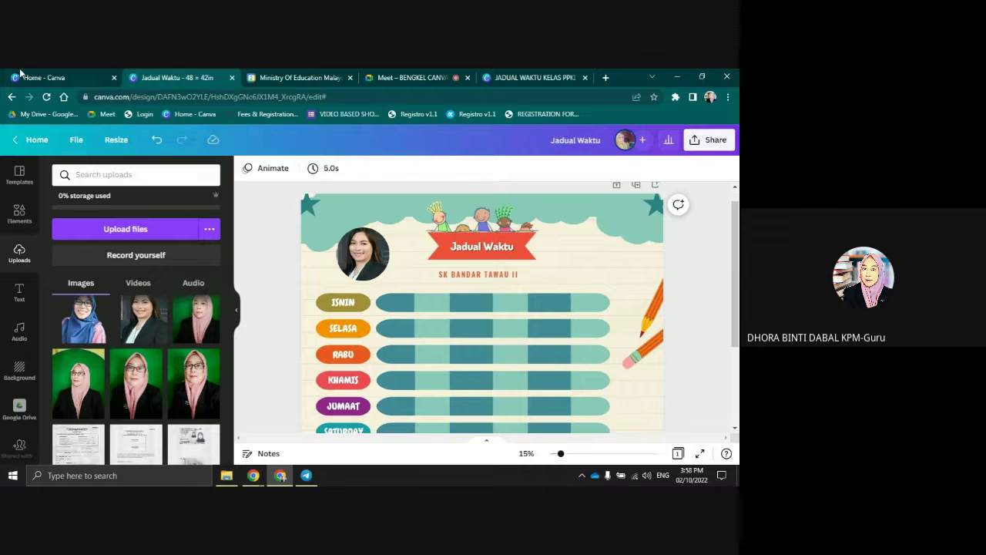
Delete only the image from the circular frame and keep the frame itself
{"action": "left_click", "coordinate": [362, 265]}
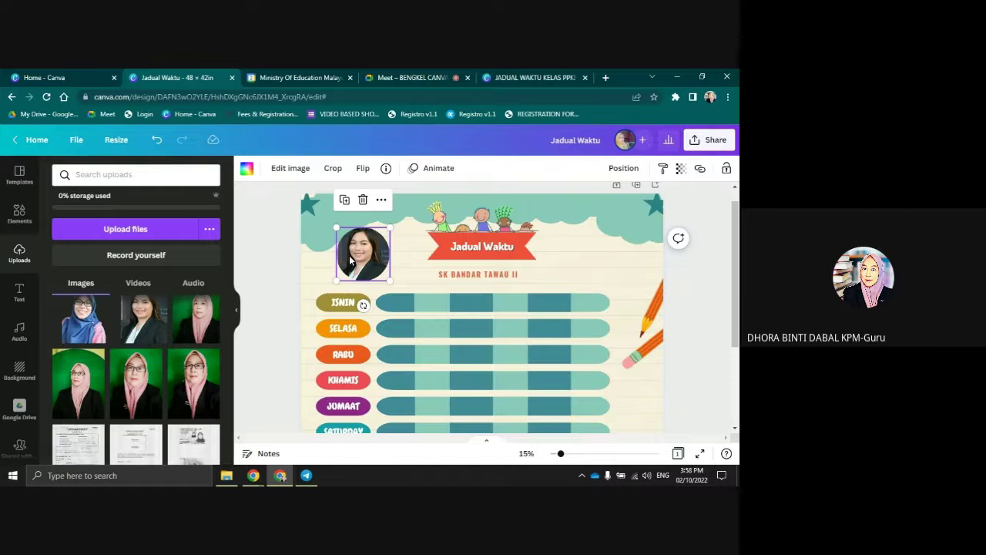
{"action": "left_click", "coordinate": [362, 201]}
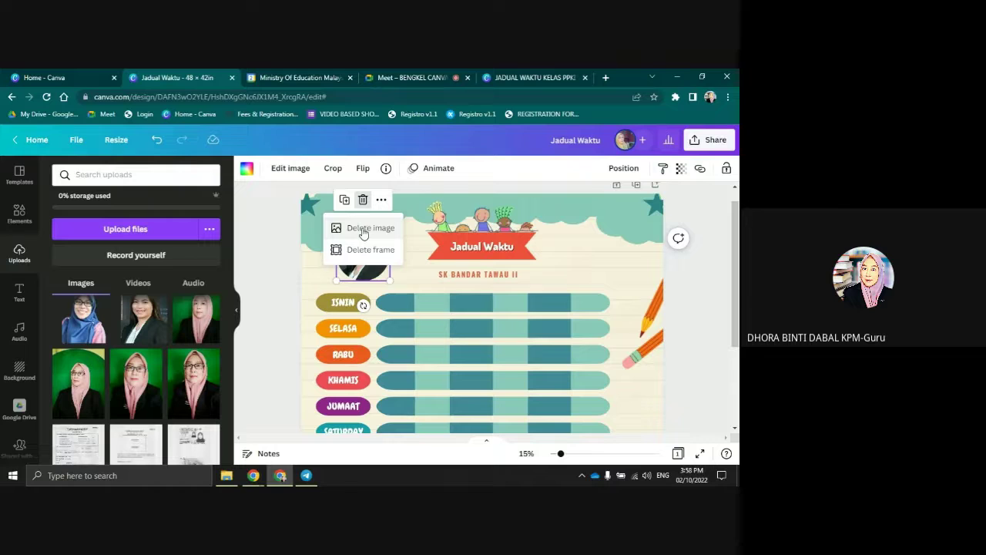
{"action": "left_click", "coordinate": [364, 229]}
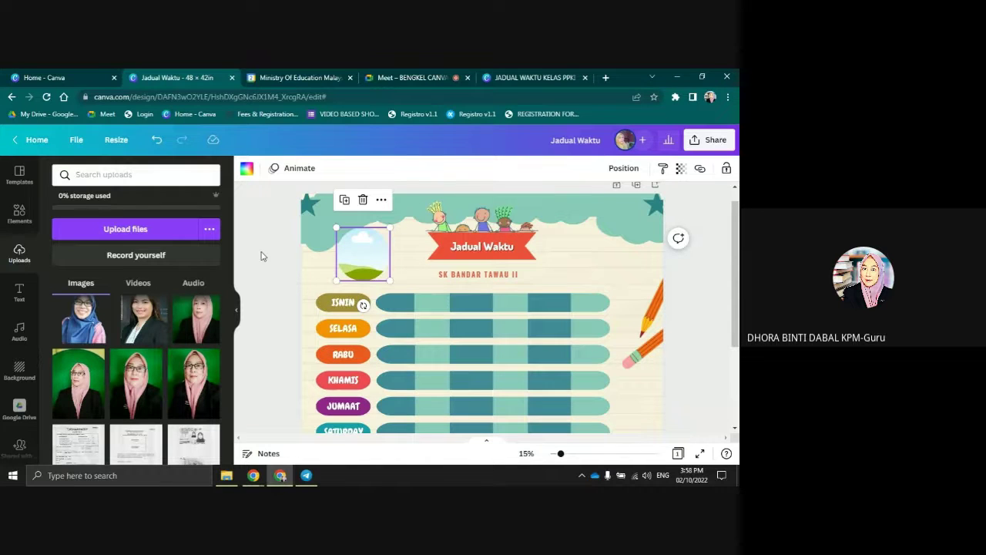
Add the uploaded pink-headscarf portrait with the green background to the page and drop it into the circular frame
{"action": "left_click_drag", "start_coordinate": [194, 381], "coordinate": [165, 394]}
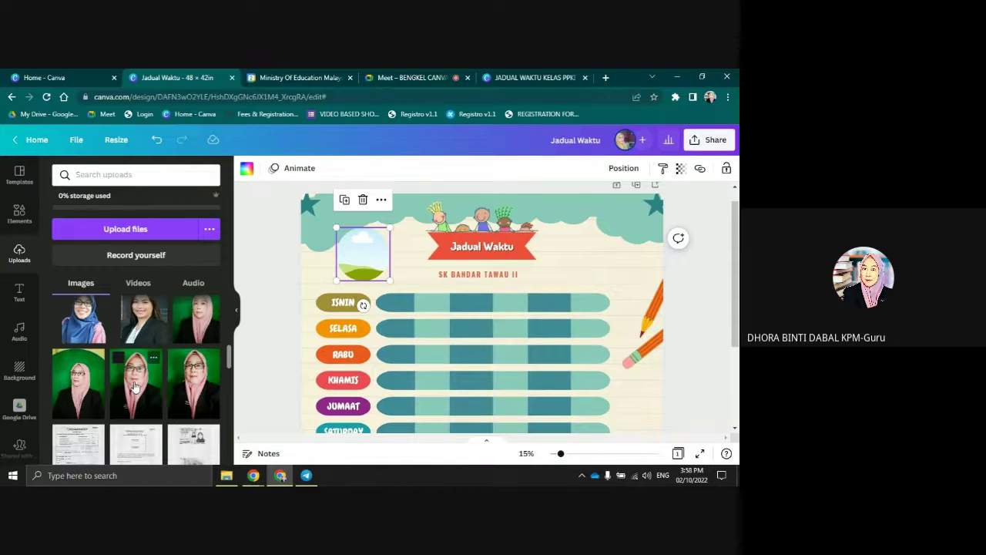
{"action": "left_click", "coordinate": [154, 385]}
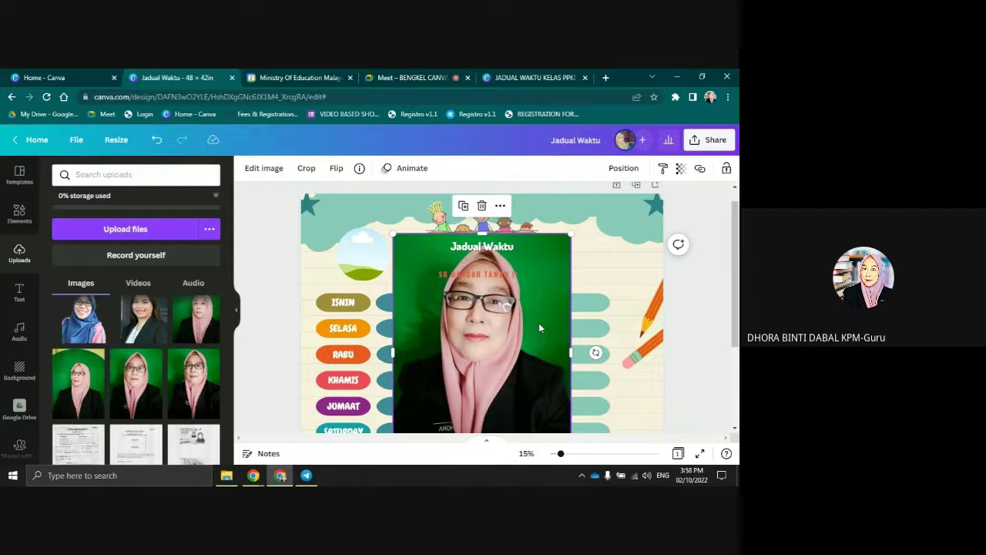
{"action": "left_click_drag", "start_coordinate": [538, 323], "coordinate": [373, 256]}
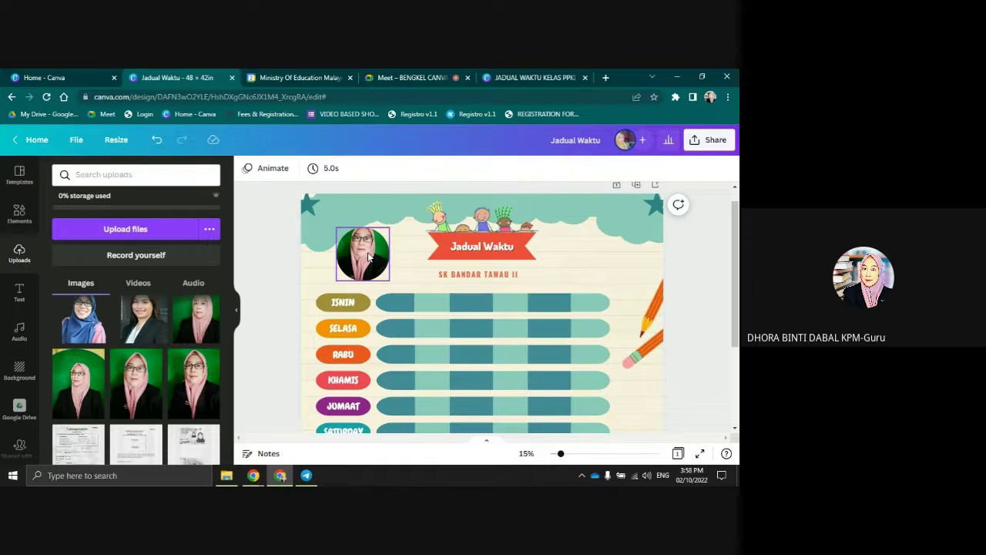
{"action": "left_click", "coordinate": [235, 312]}
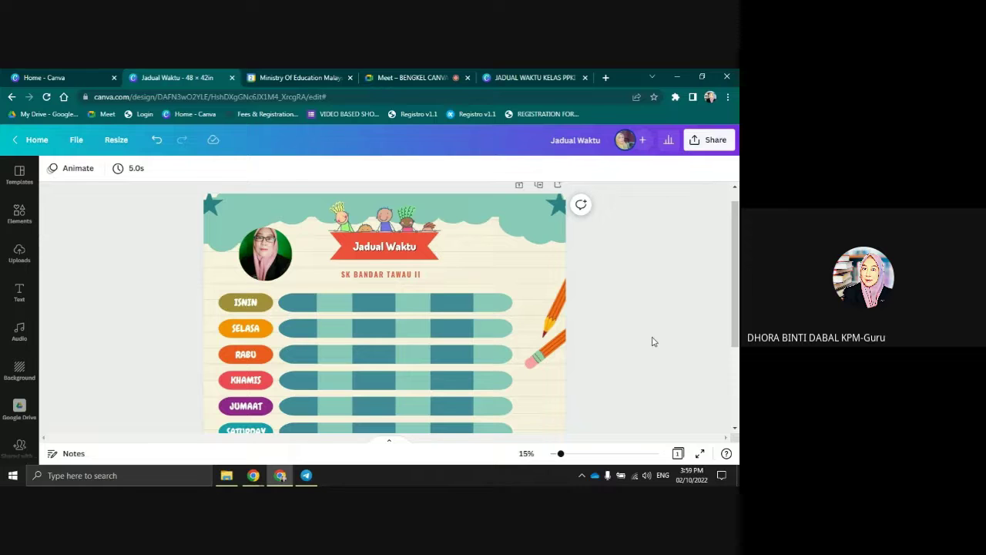
Examine the whole timetable, from the framed portrait and ribbon header to the Sunday row and flower bouquet
{"action": "scroll", "coordinate": [638, 318], "scroll_direction": "down", "scroll_amount": 3}
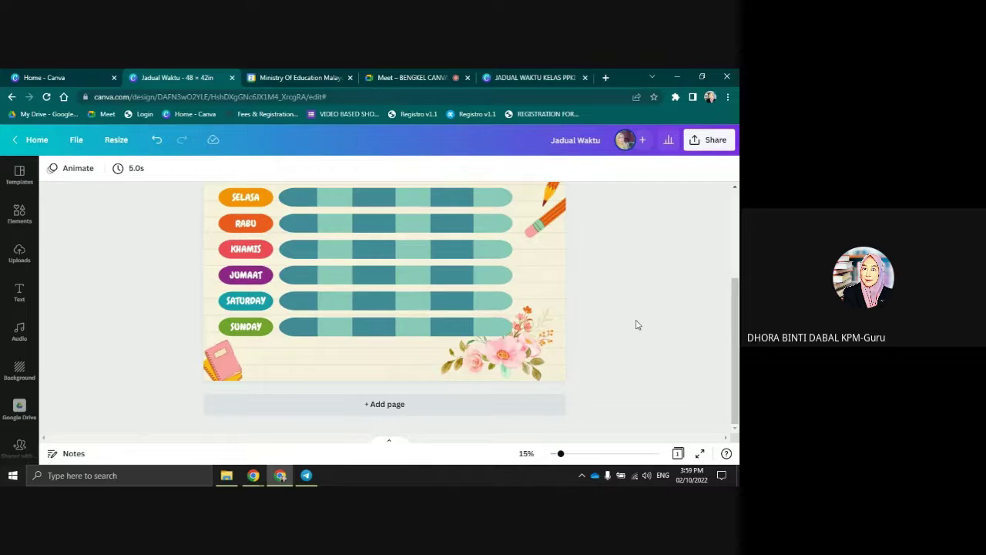
{"action": "scroll", "coordinate": [638, 325], "scroll_direction": "up", "scroll_amount": 3}
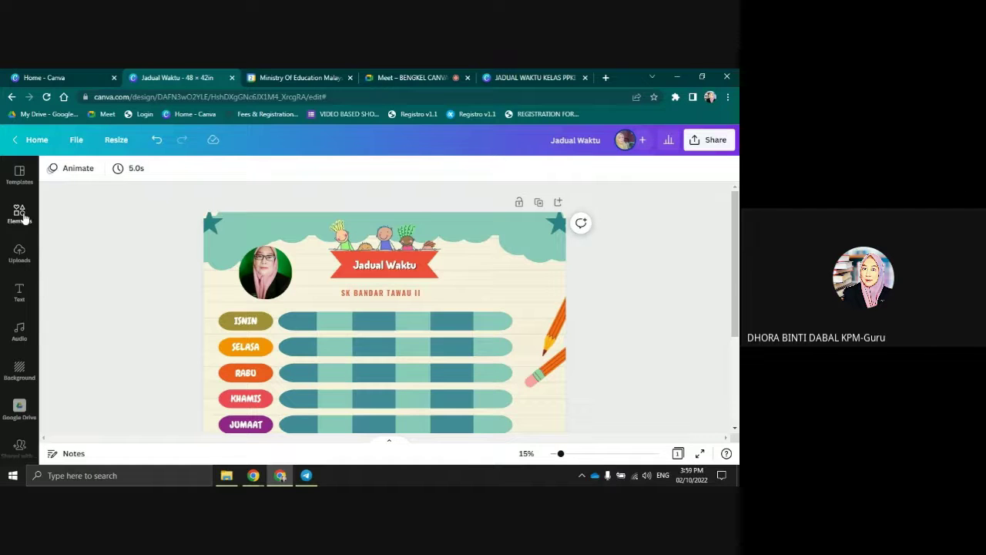
{"action": "scroll", "coordinate": [505, 360], "scroll_direction": "down", "scroll_amount": 3}
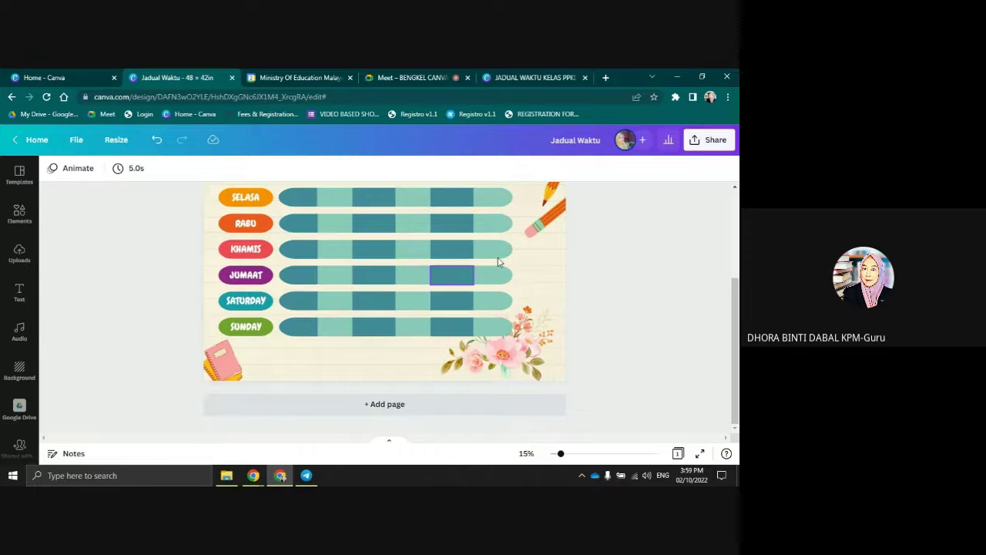
{"action": "scroll", "coordinate": [452, 343], "scroll_direction": "up", "scroll_amount": 1}
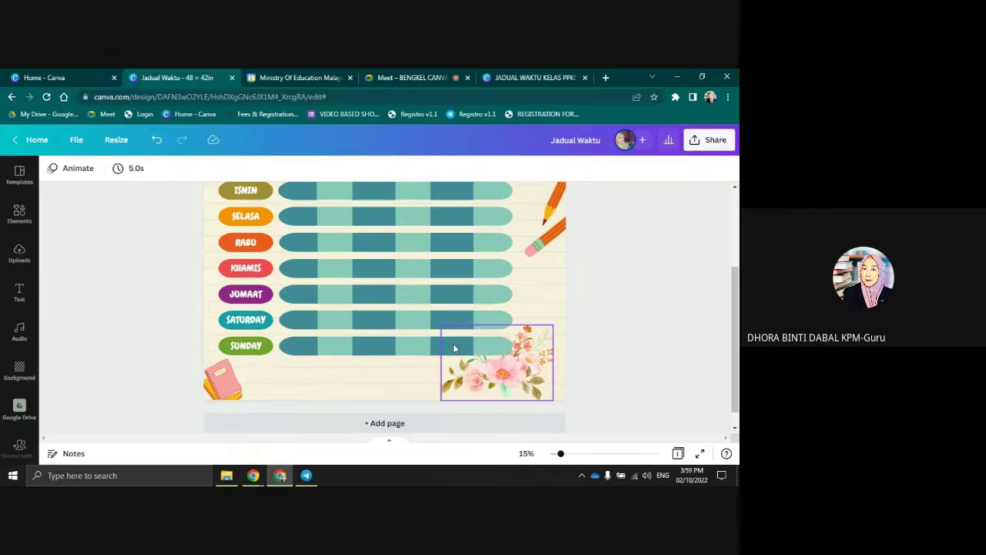
{"action": "scroll", "coordinate": [453, 343], "scroll_direction": "up", "scroll_amount": 3}
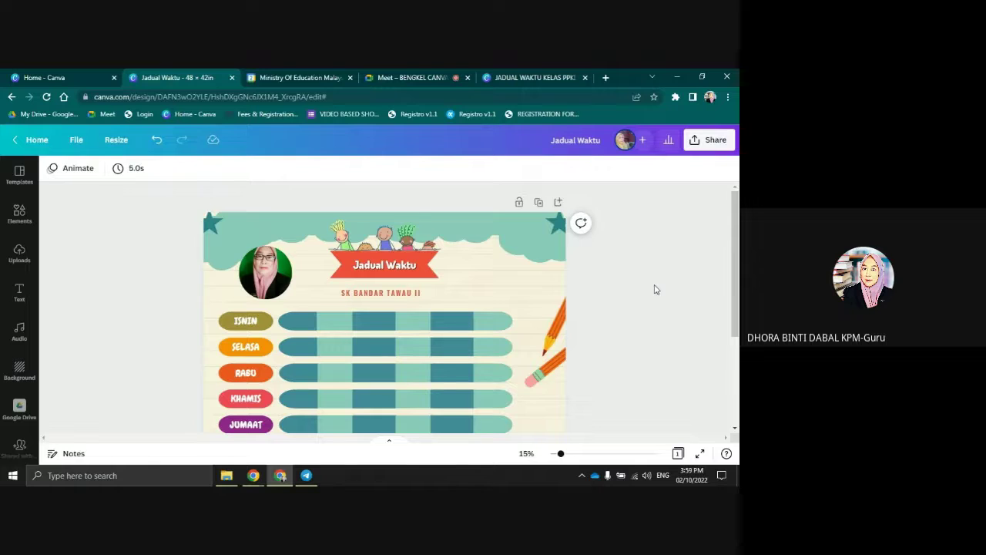
{"action": "scroll", "coordinate": [654, 287], "scroll_direction": "down", "scroll_amount": 2}
{"action": "scroll", "coordinate": [632, 298], "scroll_direction": "up", "scroll_amount": 1}
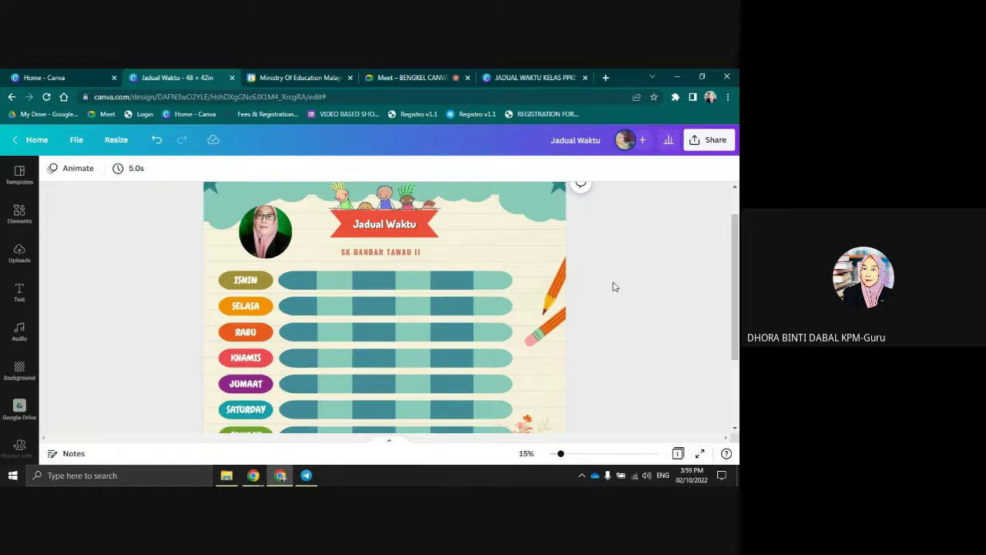
{"action": "scroll", "coordinate": [612, 286], "scroll_direction": "up", "scroll_amount": 1}
{"action": "scroll", "coordinate": [614, 290], "scroll_direction": "up", "scroll_amount": 1}
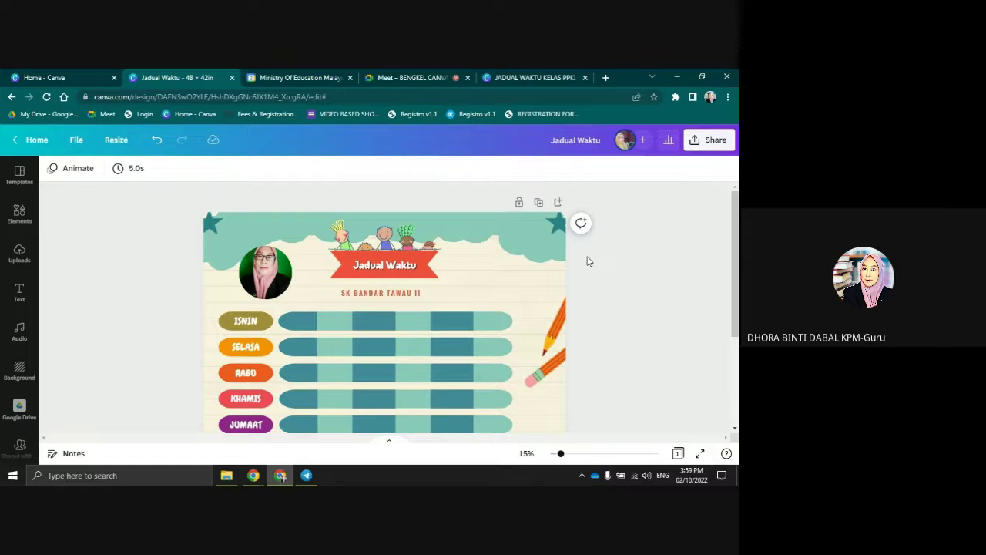
Clear the banner search on the Canva home page and create a new blank A4 Document design
{"action": "left_click", "coordinate": [77, 78]}
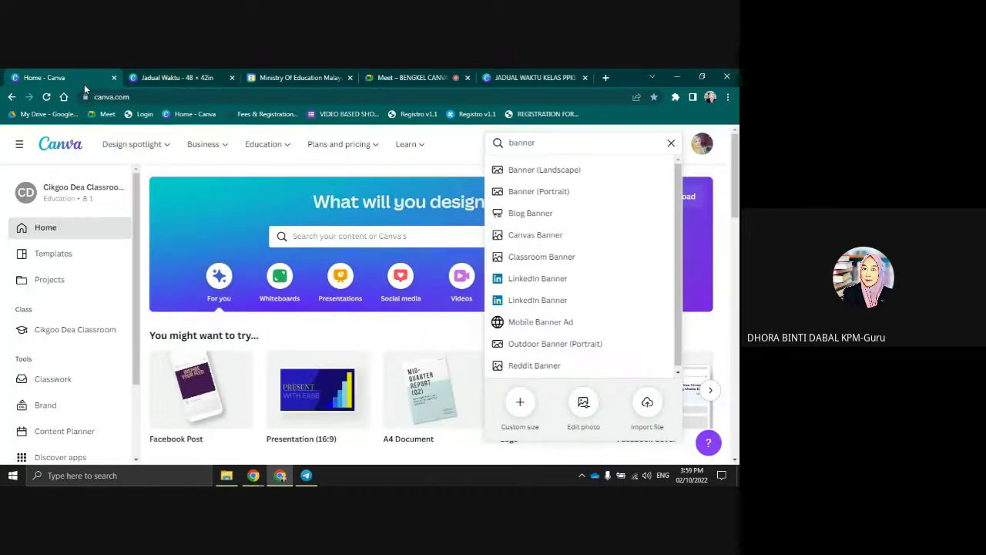
{"action": "left_click", "coordinate": [668, 143]}
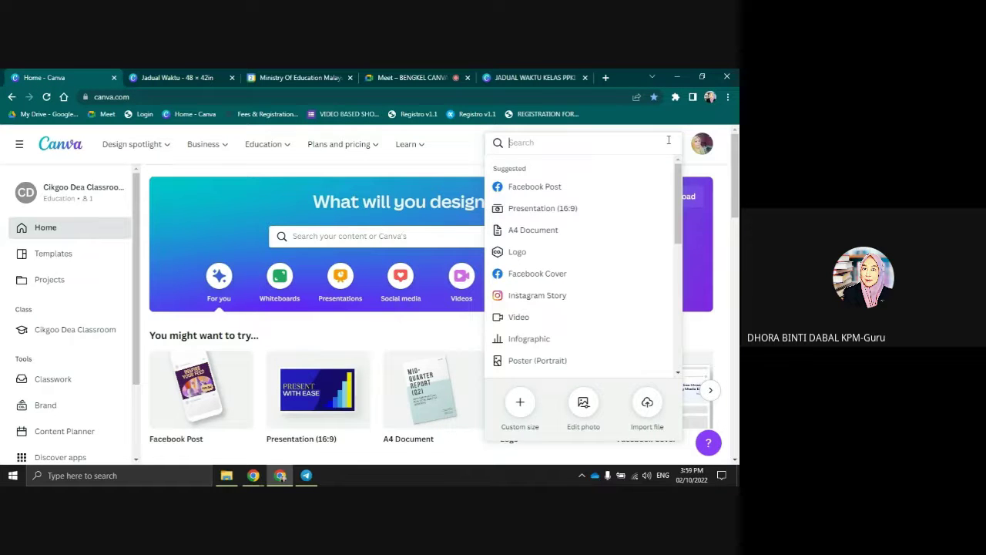
{"action": "left_click", "coordinate": [532, 230]}
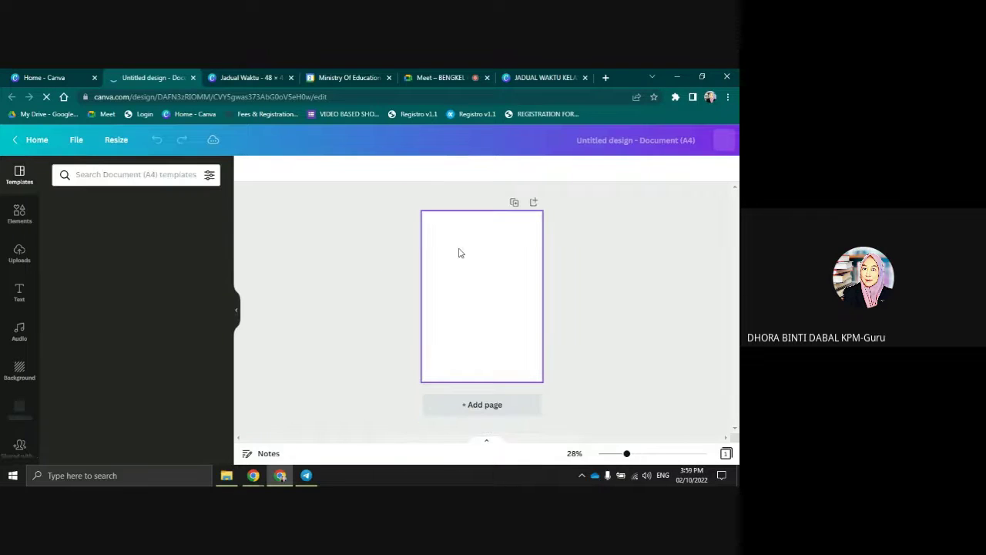
Resize the blank A4 document to landscape with a custom size of 29.7 cm wide by 21 cm high
{"action": "left_click", "coordinate": [114, 141]}
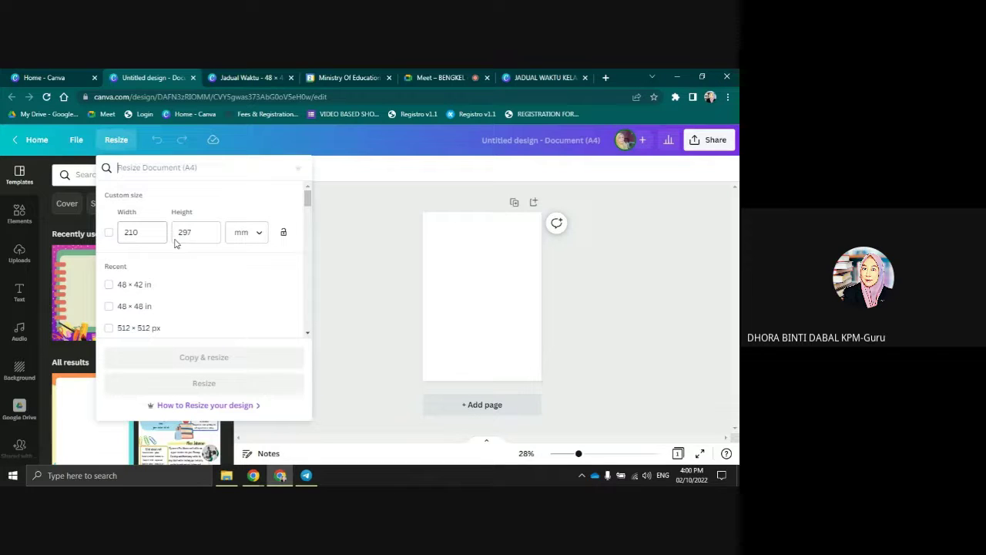
{"action": "left_click", "coordinate": [262, 236]}
{"action": "left_click", "coordinate": [239, 327]}
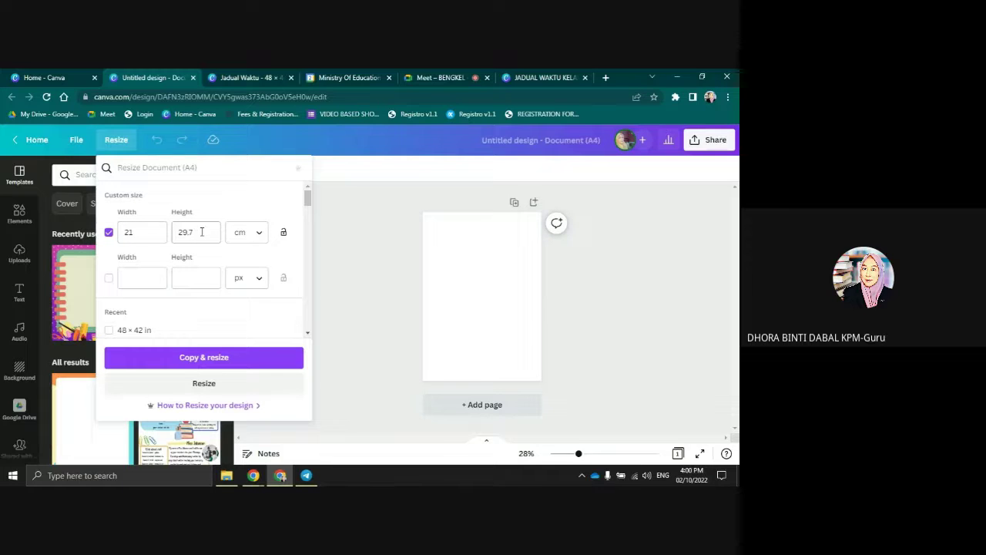
{"action": "left_click", "coordinate": [147, 232]}
{"action": "key", "text": "BackSpace"}
{"action": "type", "text": "9.7"}
{"action": "left_click", "coordinate": [209, 237]}
{"action": "type", "text": "21"}
{"action": "left_click", "coordinate": [203, 384]}
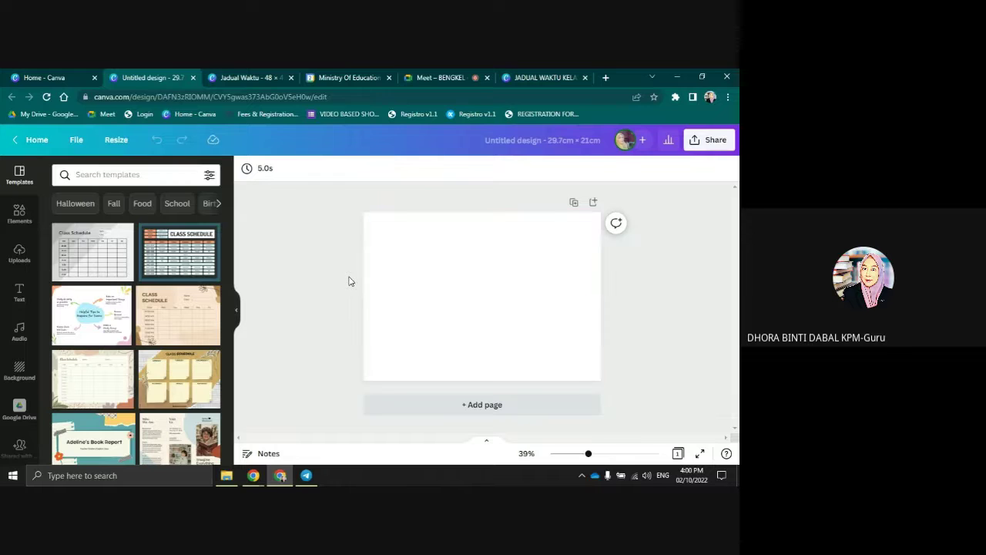
Return to the 48 × 42 in Jadual Waktu design and delete the portrait together with its circular frame
{"action": "left_click", "coordinate": [538, 77]}
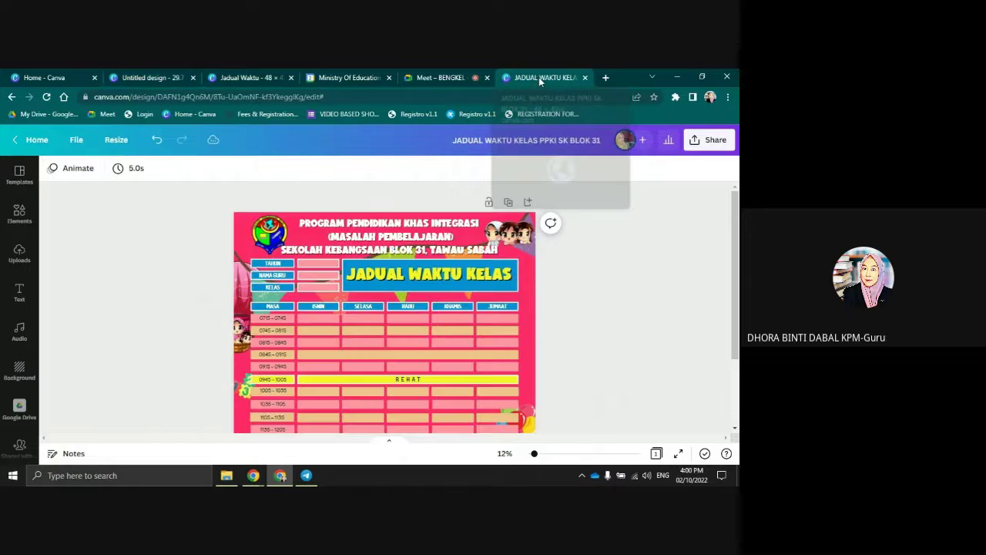
{"action": "left_click", "coordinate": [381, 79]}
{"action": "left_click", "coordinate": [241, 79]}
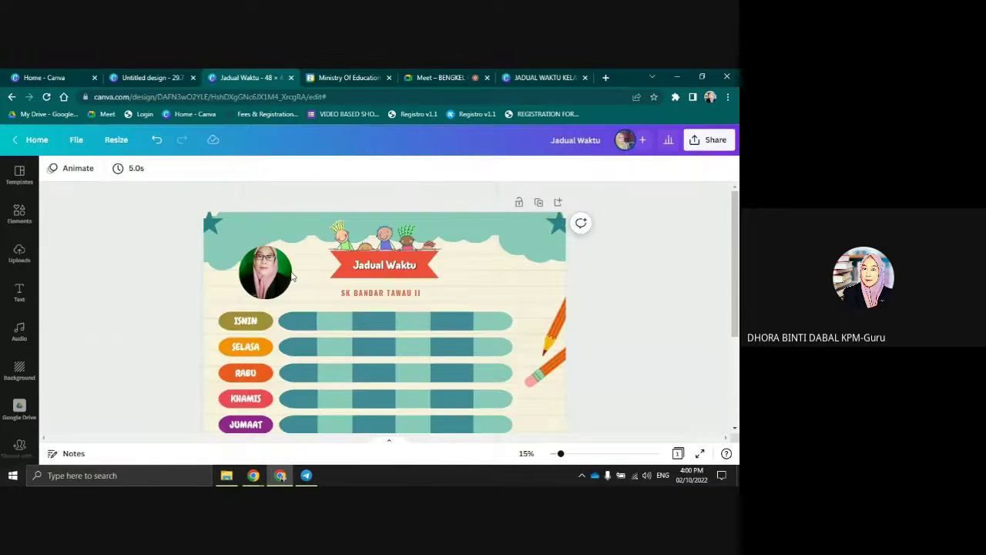
{"action": "scroll", "coordinate": [461, 284], "scroll_direction": "down", "scroll_amount": 3}
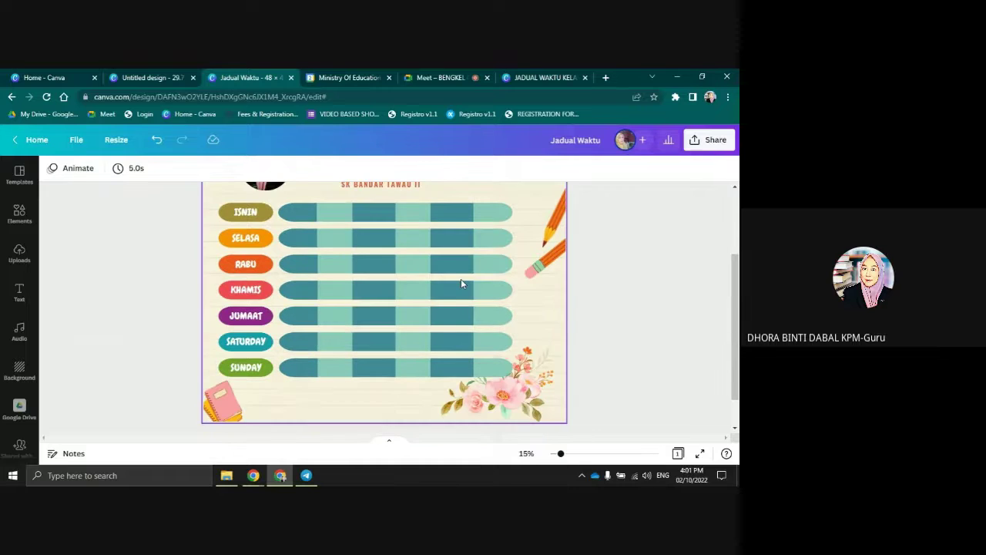
{"action": "scroll", "coordinate": [585, 333], "scroll_direction": "up", "scroll_amount": 3}
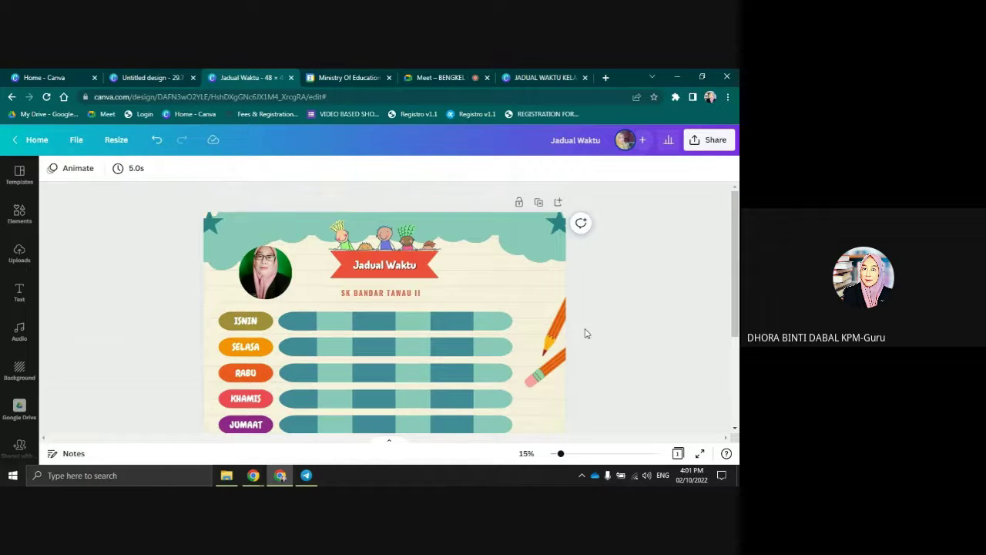
{"action": "scroll", "coordinate": [587, 330], "scroll_direction": "down", "scroll_amount": 2}
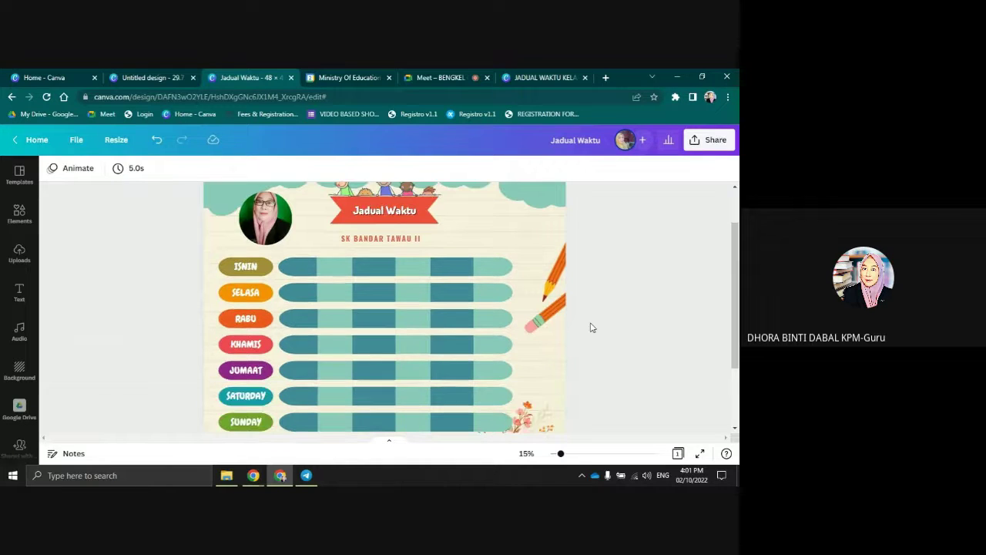
{"action": "left_click", "coordinate": [263, 228]}
{"action": "key", "text": "Delete"}
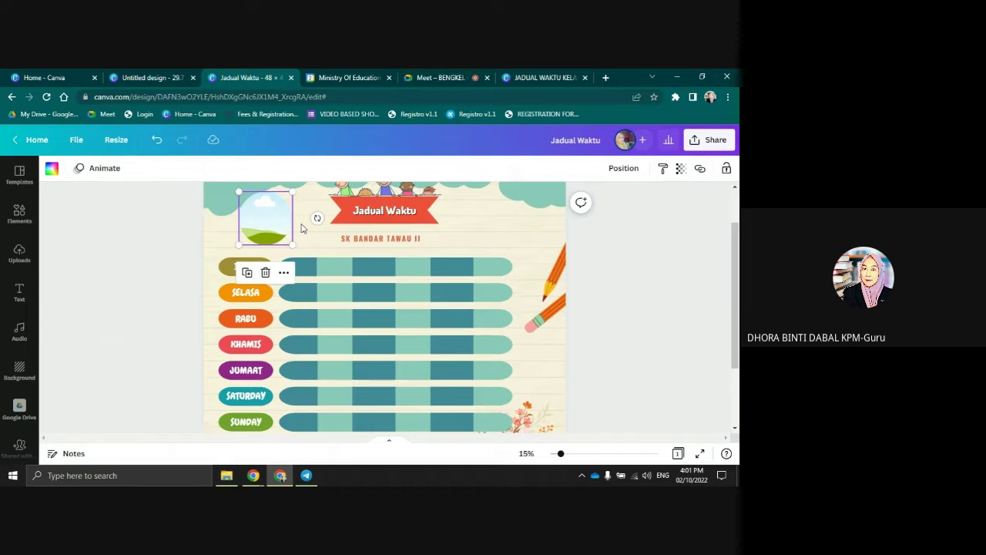
{"action": "key", "text": "Delete"}
{"action": "left_click", "coordinate": [564, 269]}
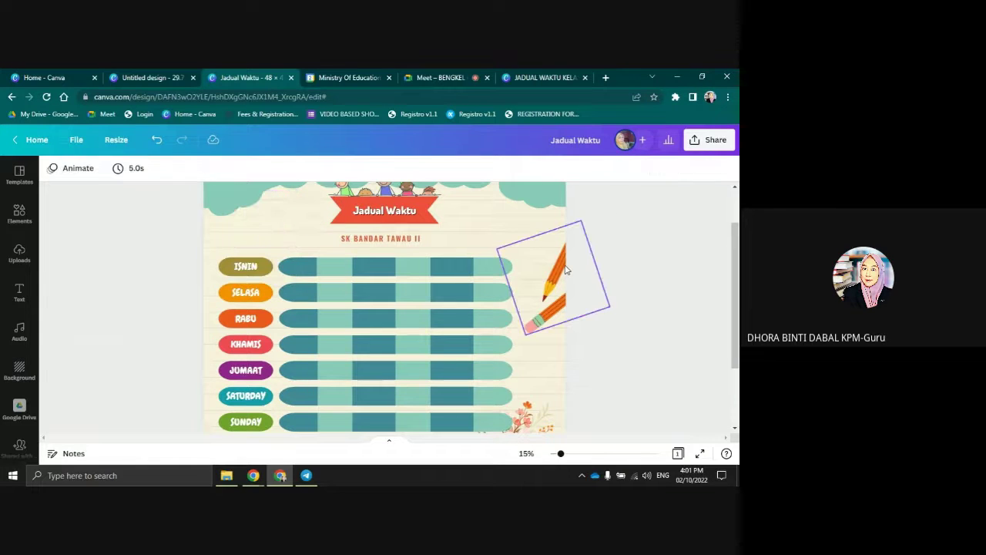
Set up the timetable download as PDF Print with the CMYK (best for professional printing) color profile
{"action": "scroll", "coordinate": [640, 260], "scroll_direction": "down", "scroll_amount": 2}
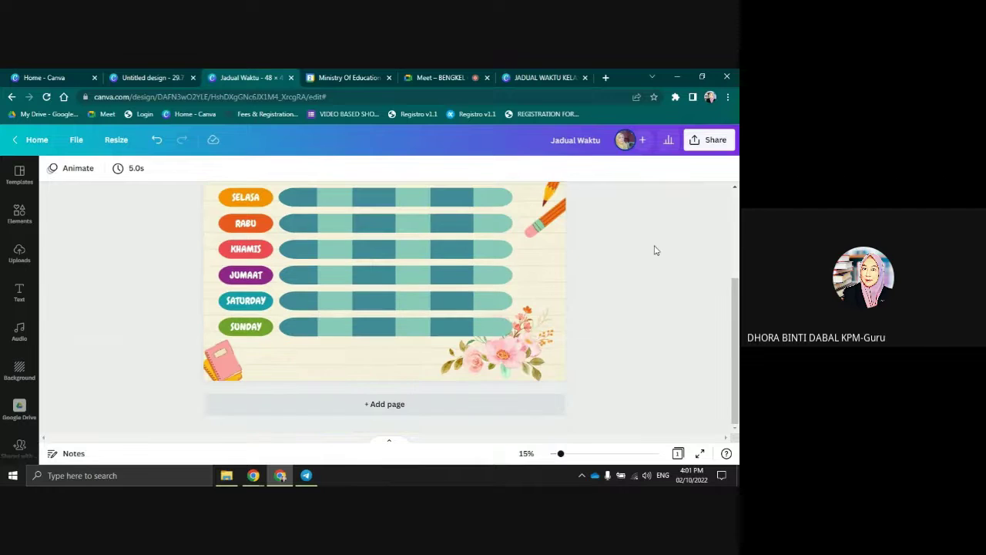
{"action": "scroll", "coordinate": [656, 250], "scroll_direction": "up", "scroll_amount": 3}
{"action": "left_click", "coordinate": [722, 145]}
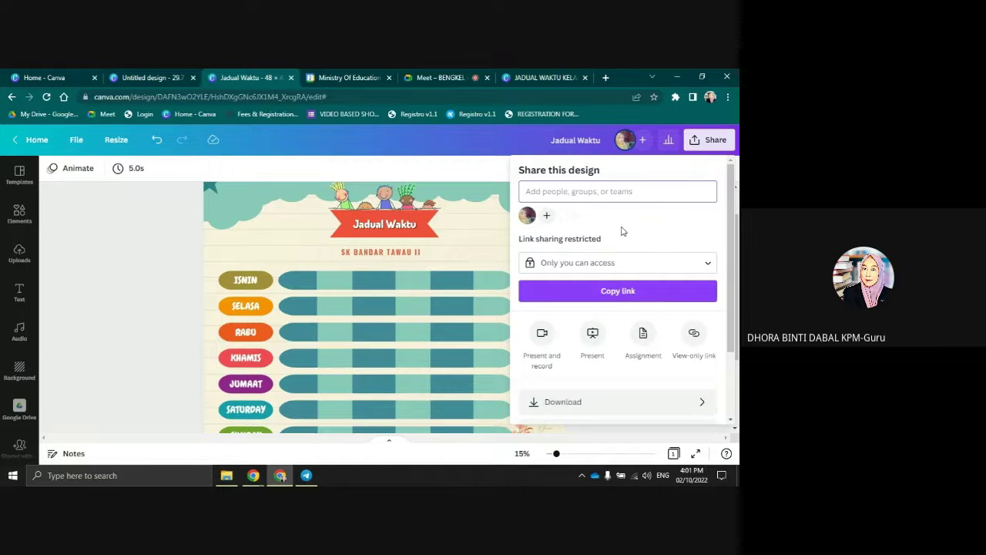
{"action": "scroll", "coordinate": [542, 313], "scroll_direction": "down", "scroll_amount": 1}
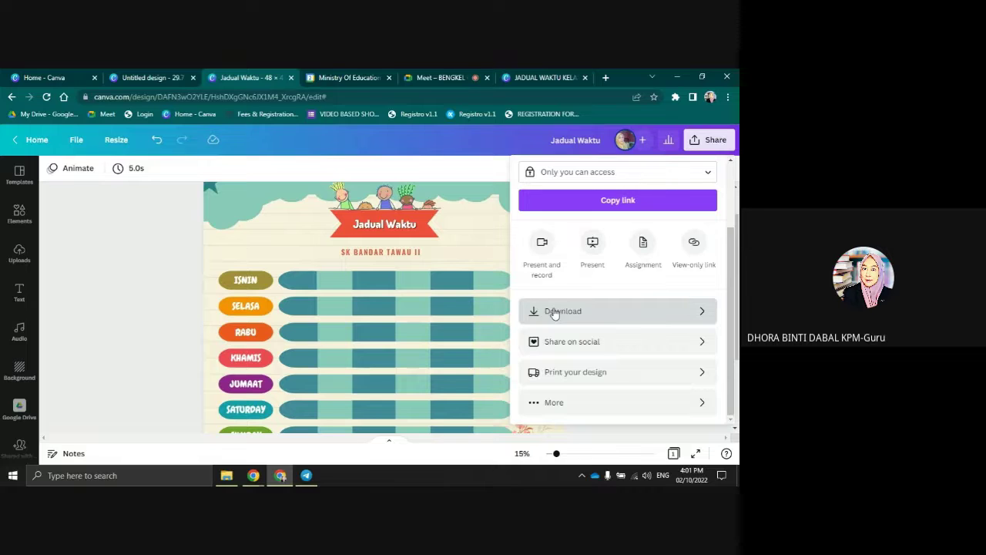
{"action": "left_click", "coordinate": [554, 312]}
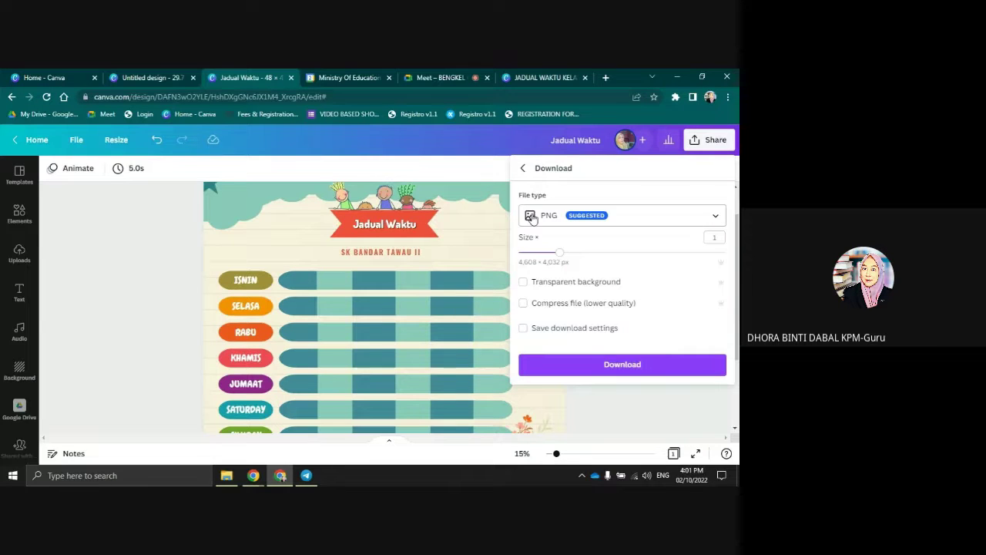
{"action": "left_click", "coordinate": [628, 217]}
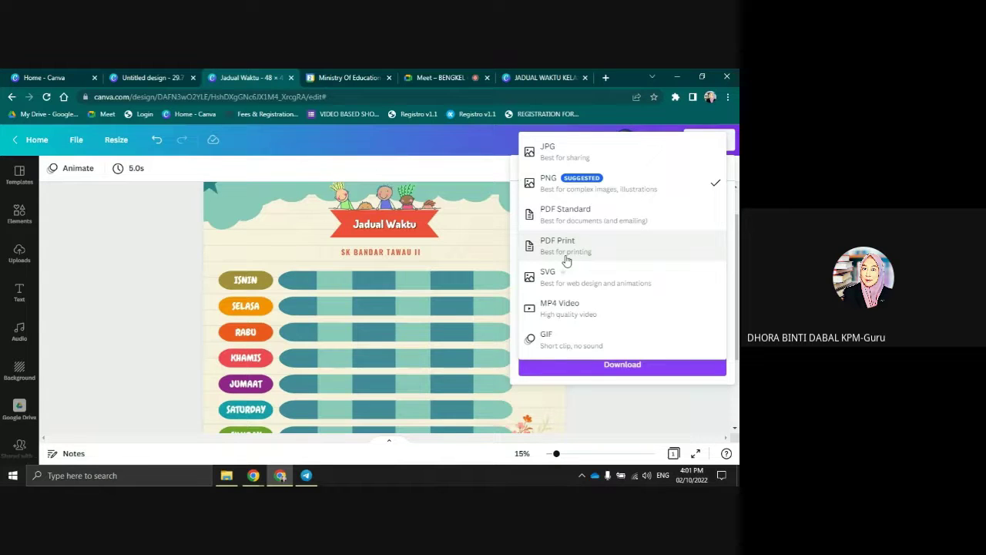
{"action": "left_click", "coordinate": [608, 252]}
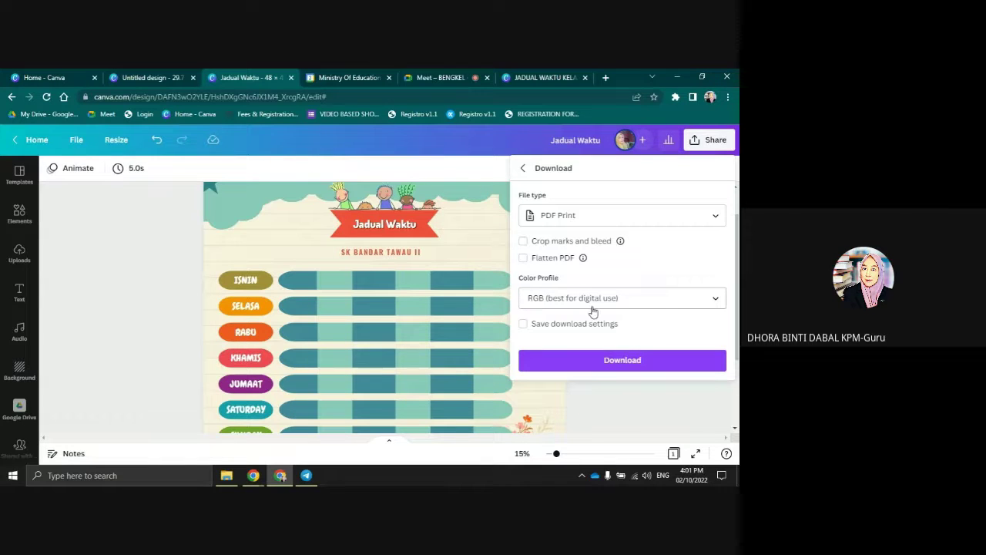
{"action": "left_click", "coordinate": [661, 300]}
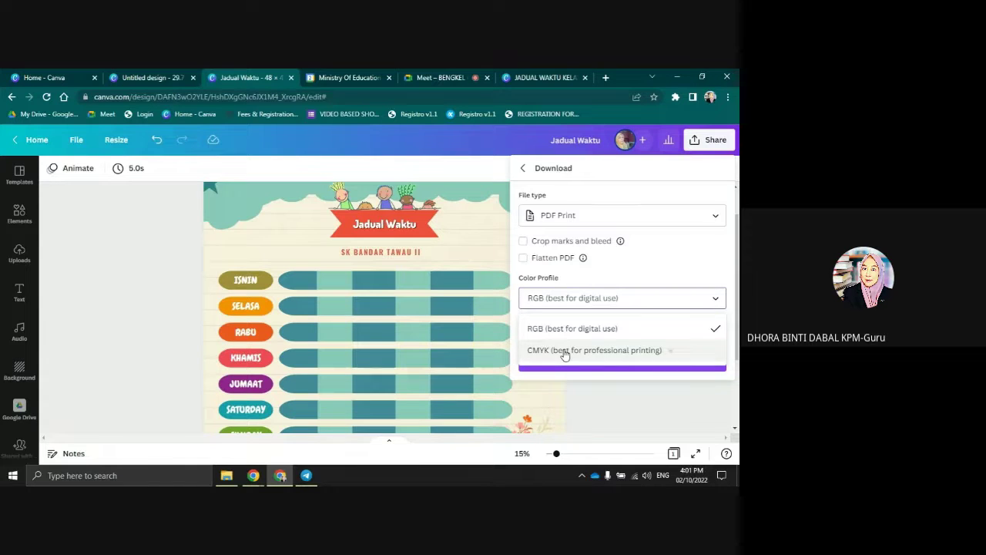
{"action": "left_click", "coordinate": [562, 353]}
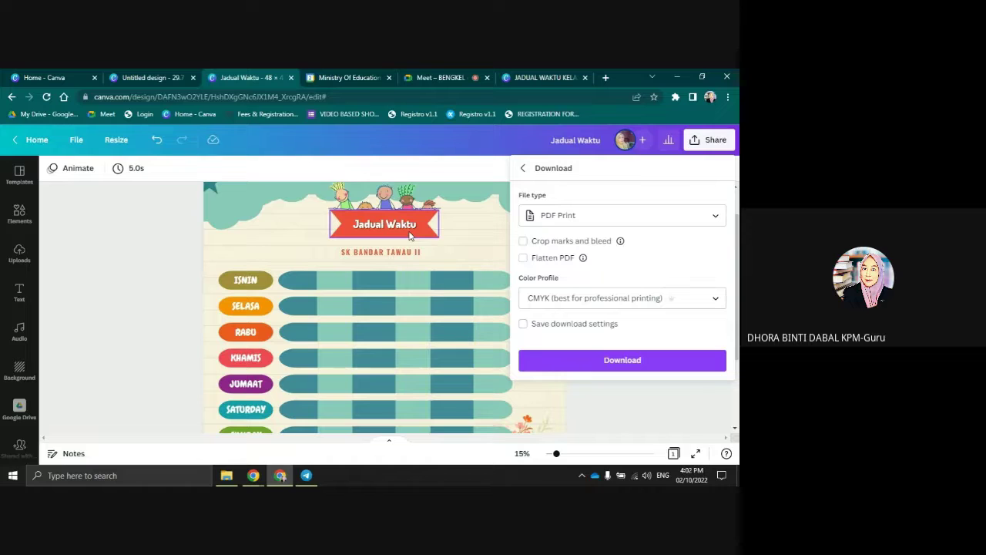
Download the Jadual Waktu timetable with the chosen print settings and dismiss the download notice
{"action": "scroll", "coordinate": [393, 311], "scroll_direction": "down", "scroll_amount": 3}
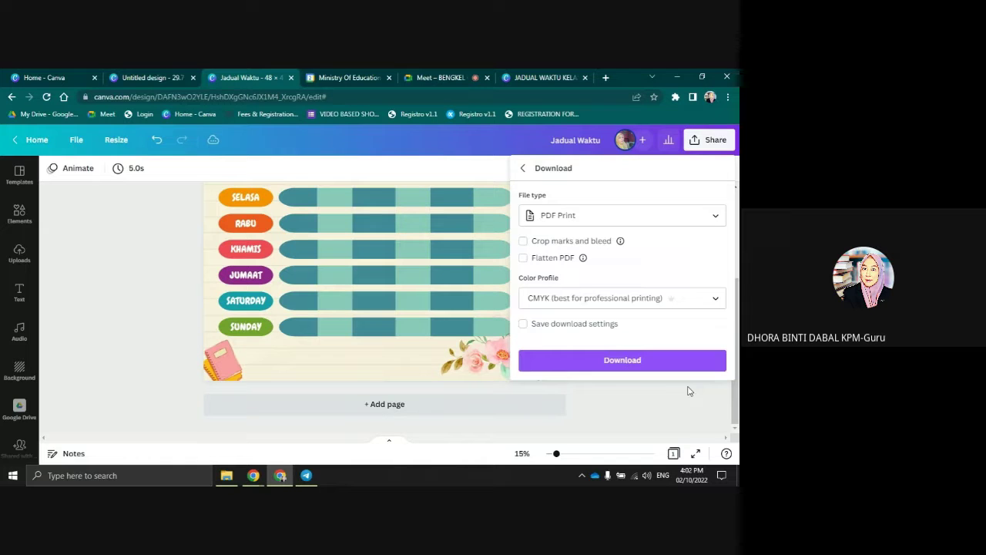
{"action": "left_click", "coordinate": [637, 363]}
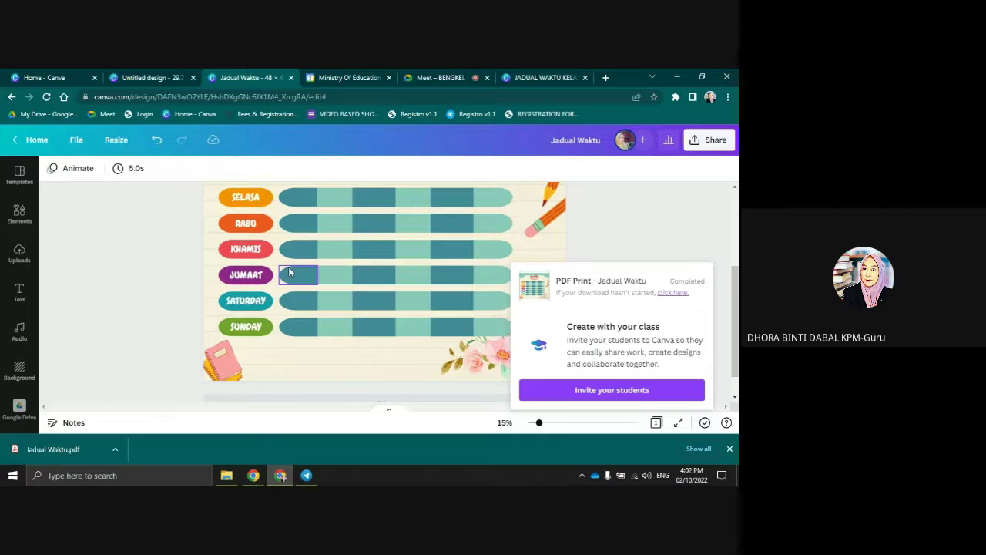
{"action": "left_click", "coordinate": [647, 229]}
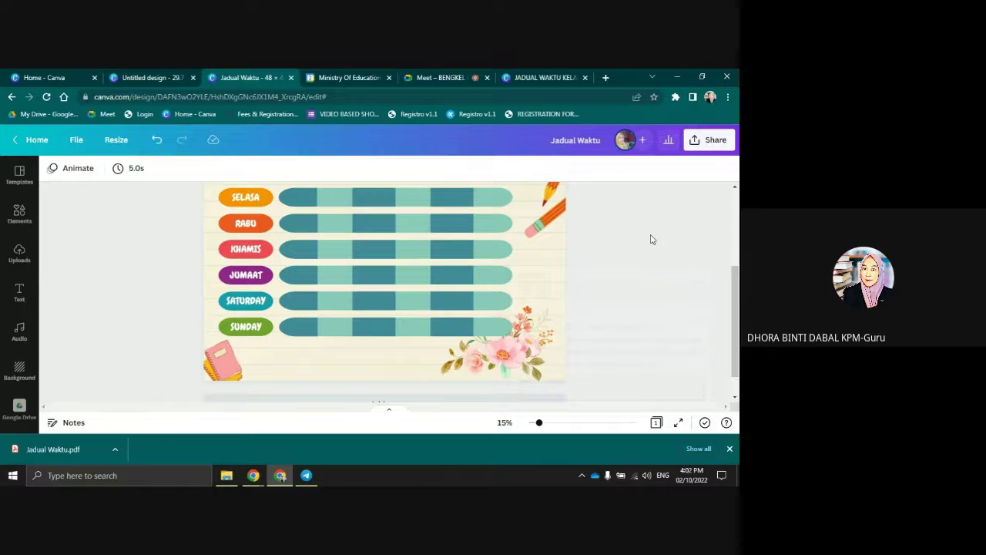
Look over the Jadual Waktu timetable from its title ribbon down through the day rows to the bottom decorations
{"action": "scroll", "coordinate": [645, 286], "scroll_direction": "up", "scroll_amount": 3}
{"action": "scroll", "coordinate": [645, 285], "scroll_direction": "down", "scroll_amount": 2}
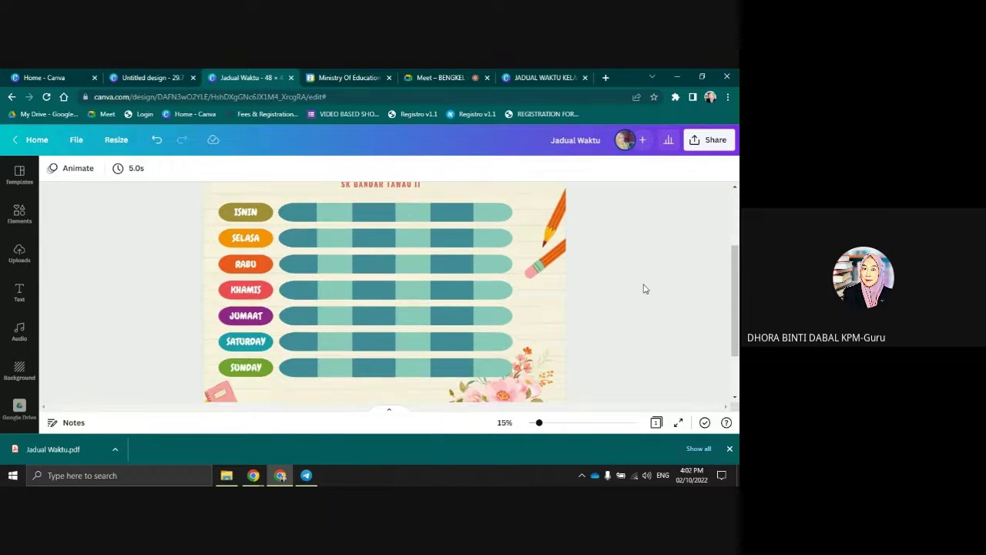
{"action": "scroll", "coordinate": [655, 228], "scroll_direction": "down", "scroll_amount": 1}
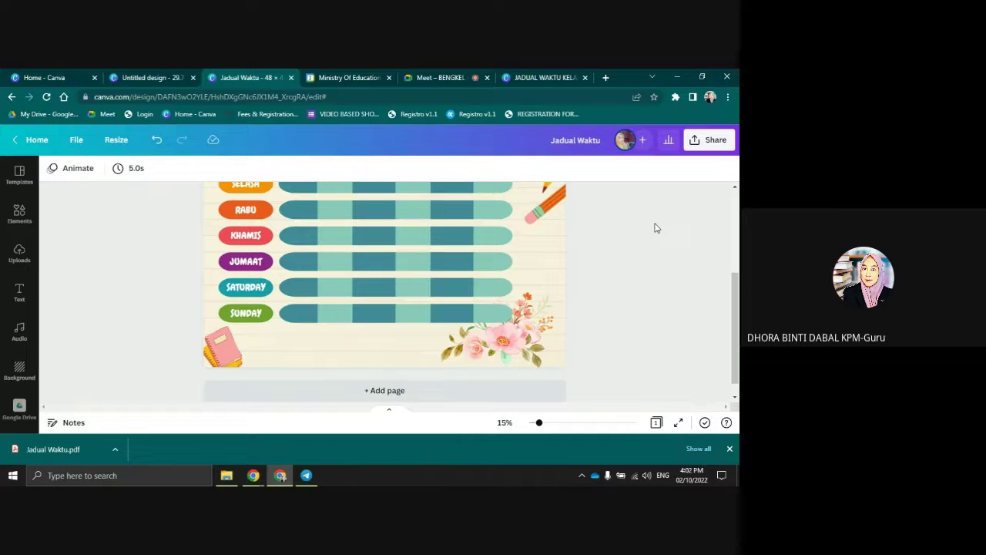
{"action": "scroll", "coordinate": [631, 262], "scroll_direction": "up", "scroll_amount": 1}
{"action": "scroll", "coordinate": [608, 298], "scroll_direction": "up", "scroll_amount": 1}
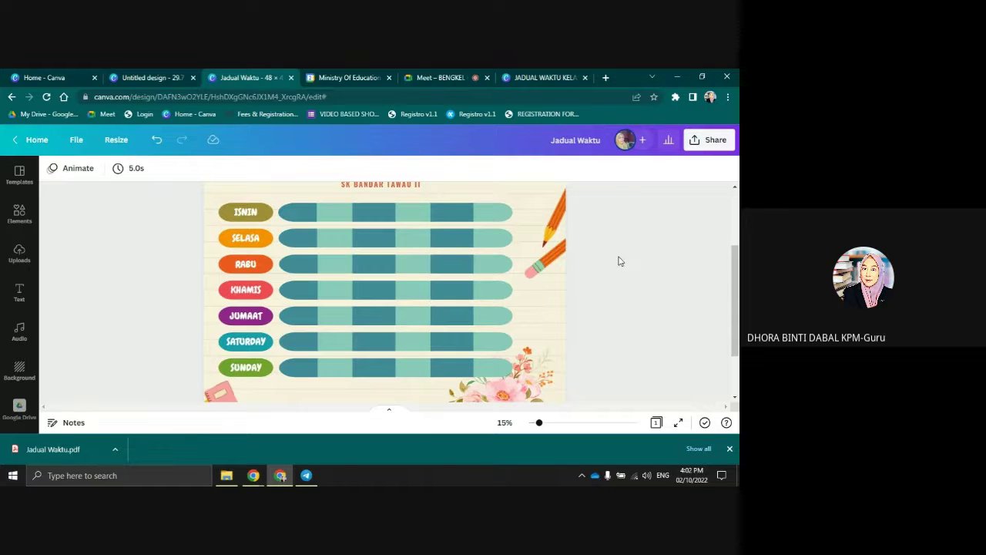
{"action": "scroll", "coordinate": [622, 262], "scroll_direction": "up", "scroll_amount": 3}
{"action": "scroll", "coordinate": [626, 264], "scroll_direction": "down", "scroll_amount": 3}
{"action": "scroll", "coordinate": [626, 264], "scroll_direction": "down", "scroll_amount": 2}
{"action": "scroll", "coordinate": [626, 265], "scroll_direction": "up", "scroll_amount": 3}
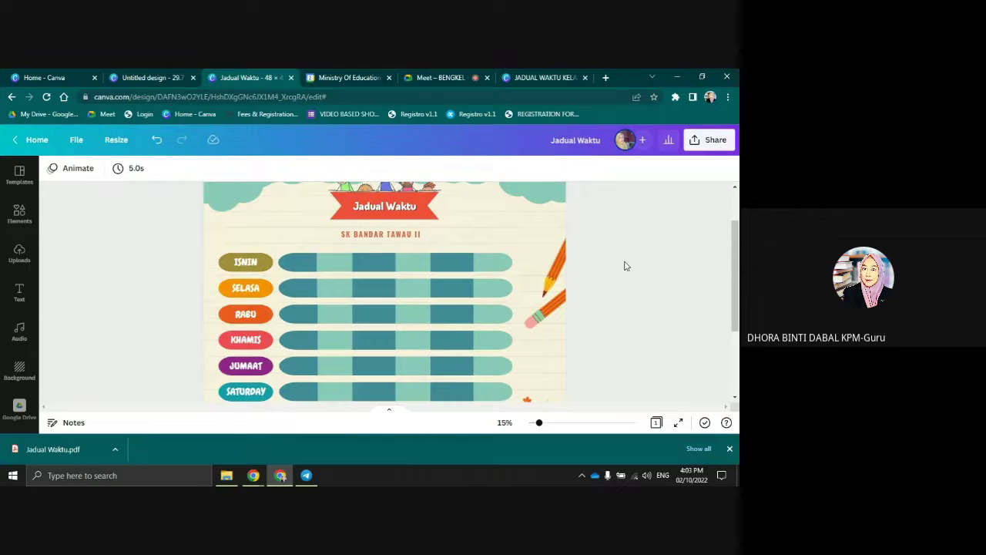
{"action": "scroll", "coordinate": [625, 266], "scroll_direction": "down", "scroll_amount": 3}
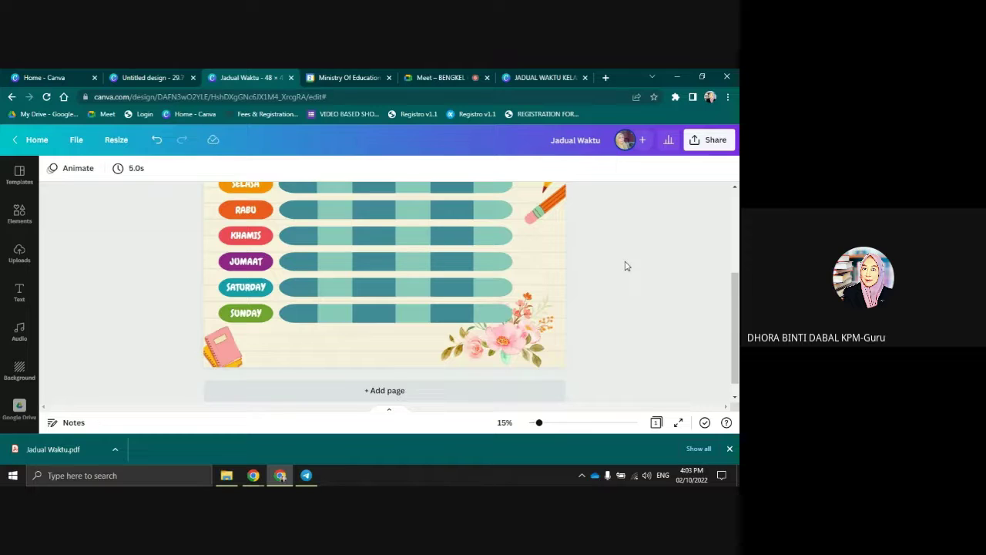
{"action": "scroll", "coordinate": [626, 266], "scroll_direction": "up", "scroll_amount": 3}
{"action": "scroll", "coordinate": [625, 266], "scroll_direction": "down", "scroll_amount": 1}
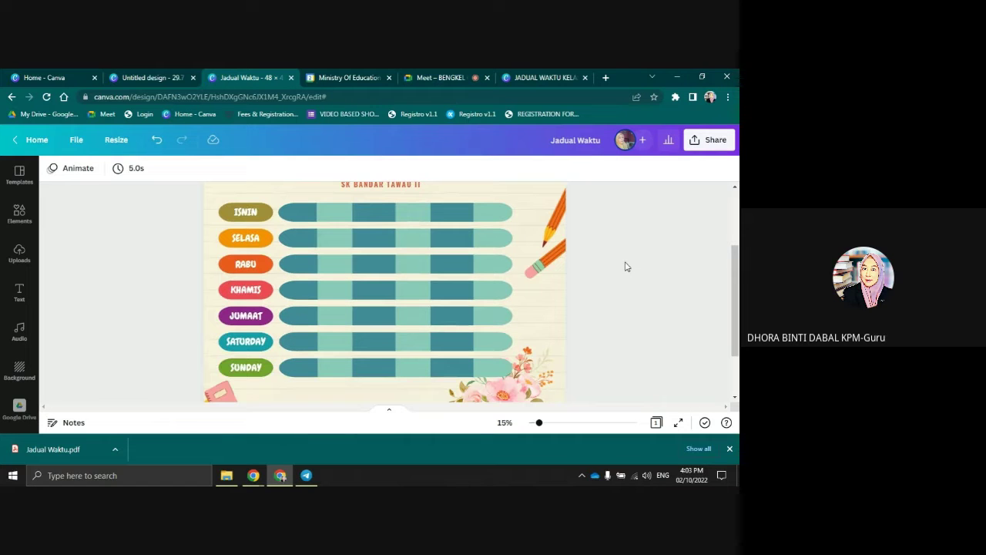
Zoom the timetable out to 10% and review the overall page layout
{"action": "left_click_drag", "start_coordinate": [536, 424], "coordinate": [528, 425]}
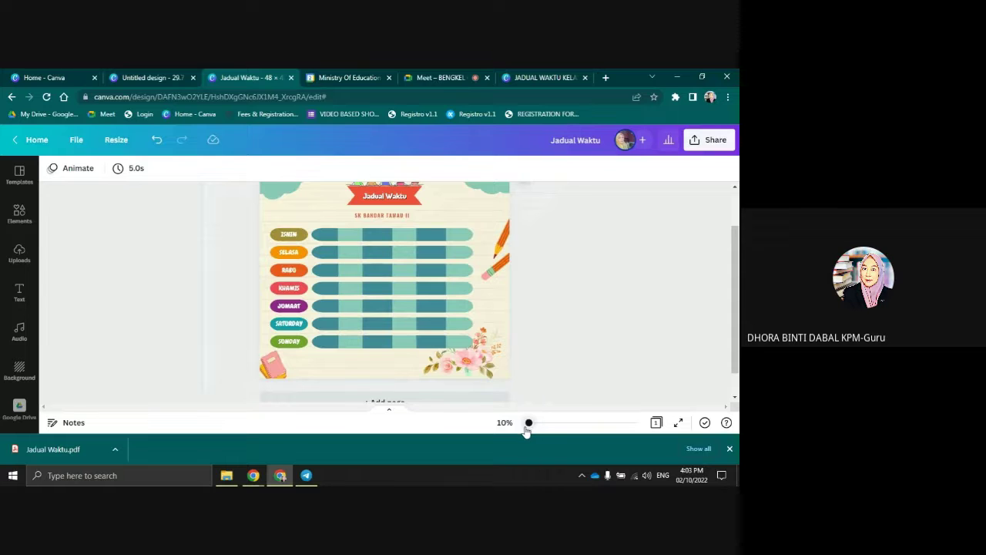
{"action": "scroll", "coordinate": [606, 259], "scroll_direction": "up", "scroll_amount": 1}
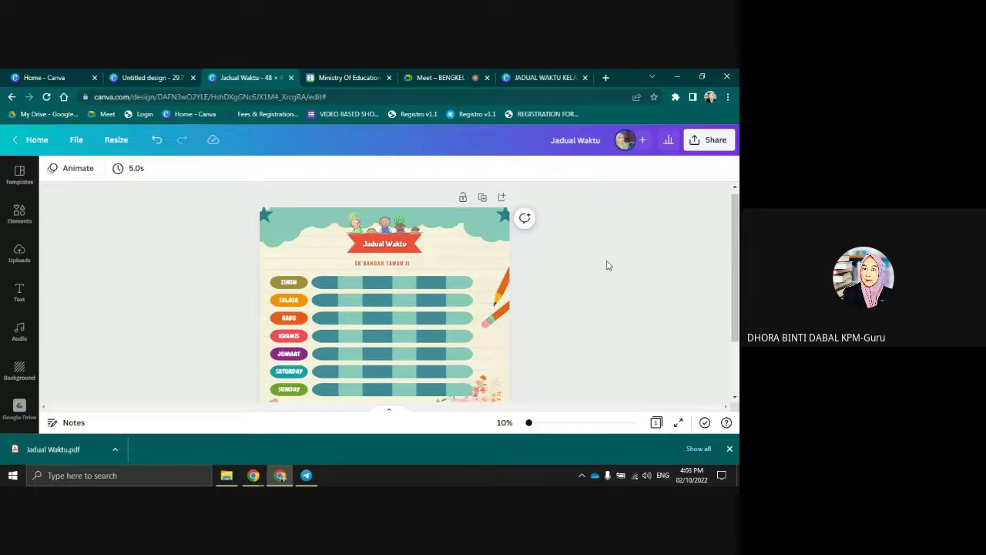
{"action": "scroll", "coordinate": [607, 265], "scroll_direction": "down", "scroll_amount": 1}
{"action": "scroll", "coordinate": [606, 265], "scroll_direction": "up", "scroll_amount": 1}
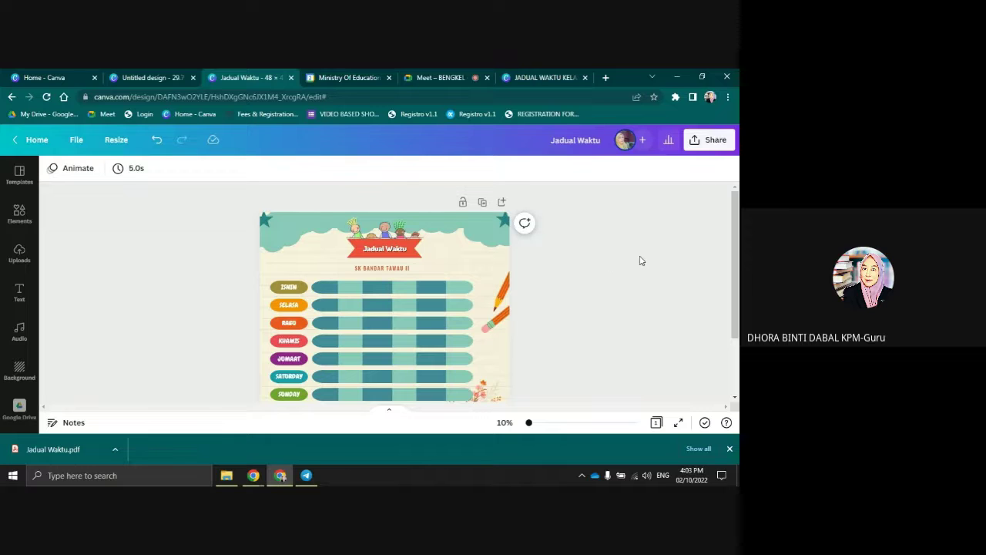
{"action": "scroll", "coordinate": [617, 269], "scroll_direction": "down", "scroll_amount": 2}
{"action": "scroll", "coordinate": [608, 274], "scroll_direction": "up", "scroll_amount": 2}
{"action": "scroll", "coordinate": [609, 274], "scroll_direction": "down", "scroll_amount": 2}
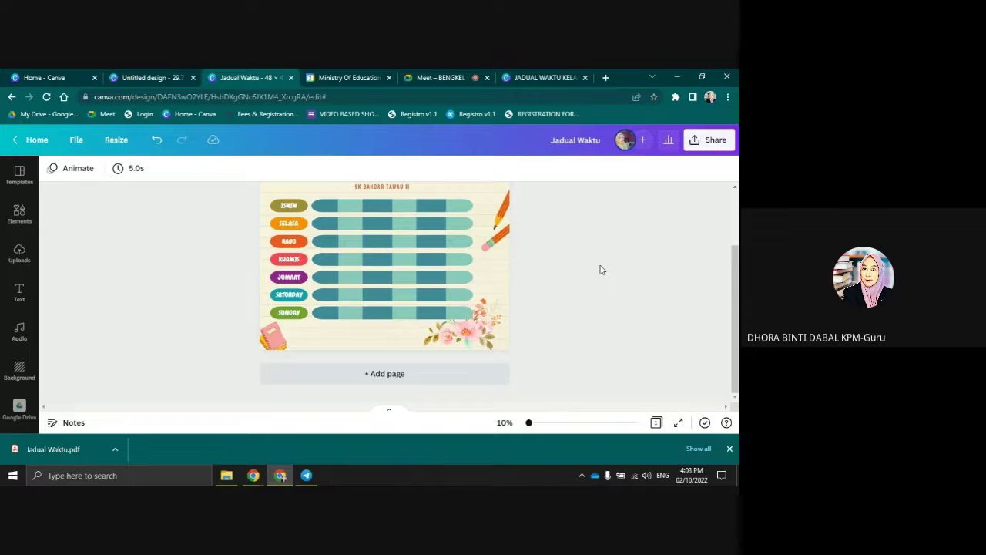
{"action": "scroll", "coordinate": [599, 279], "scroll_direction": "up", "scroll_amount": 2}
{"action": "scroll", "coordinate": [595, 291], "scroll_direction": "down", "scroll_amount": 1}
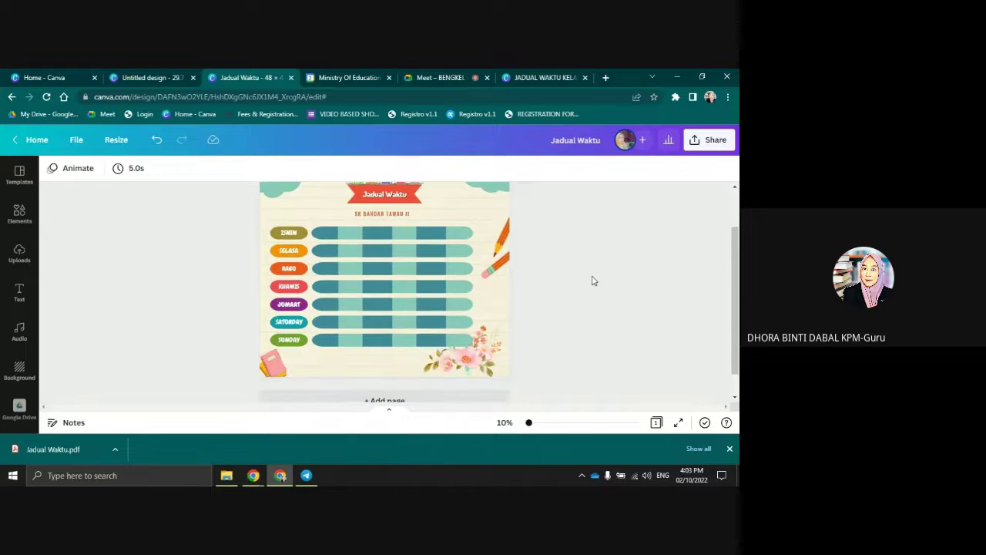
{"action": "scroll", "coordinate": [599, 259], "scroll_direction": "down", "scroll_amount": 1}
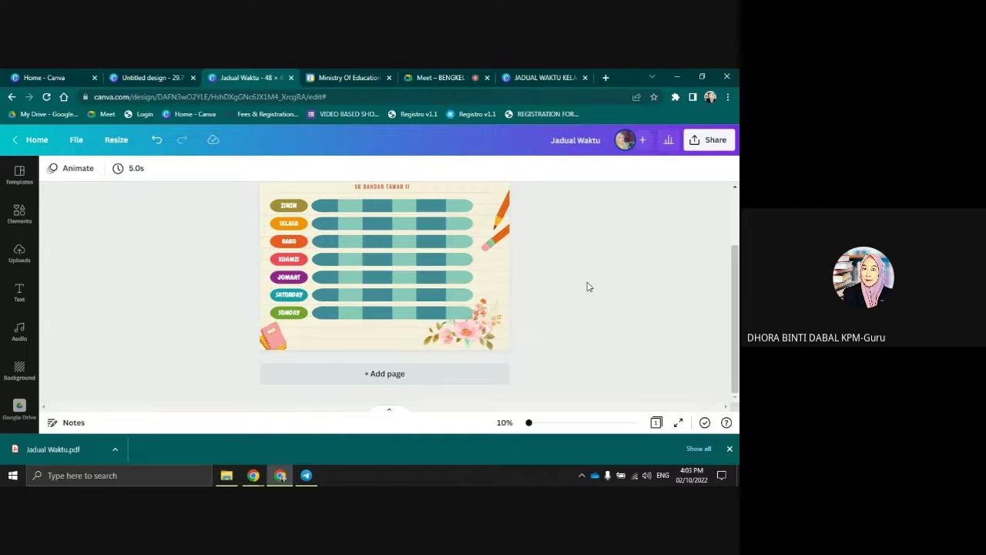
{"action": "scroll", "coordinate": [586, 286], "scroll_direction": "up", "scroll_amount": 2}
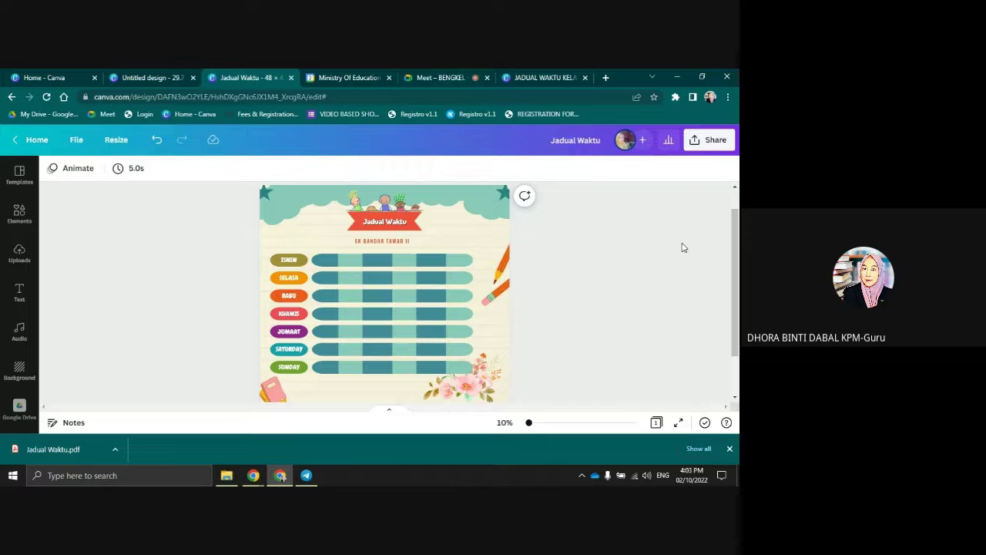
{"action": "scroll", "coordinate": [557, 233], "scroll_direction": "up", "scroll_amount": 1}
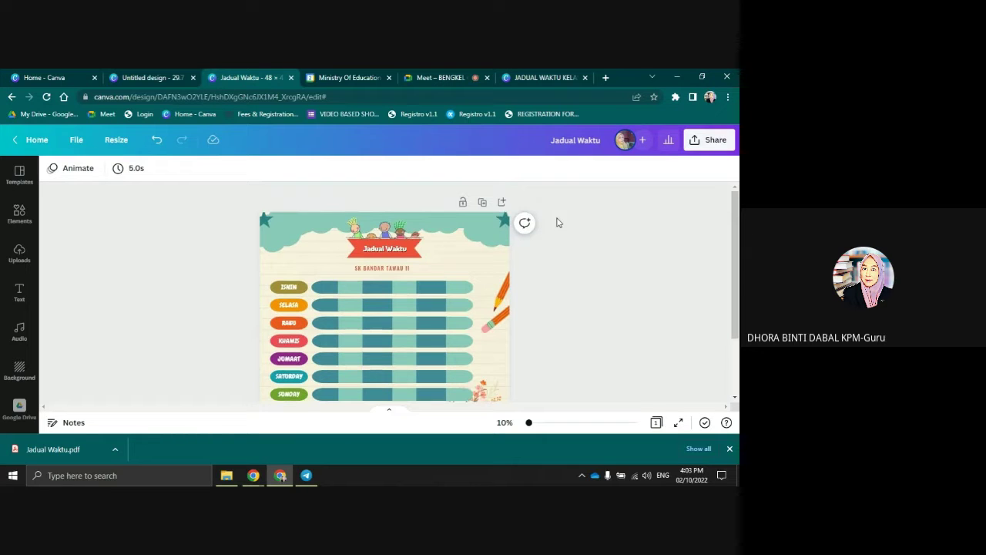
Add a blank second page below the timetable and delete it again
{"action": "scroll", "coordinate": [562, 231], "scroll_direction": "down", "scroll_amount": 1}
{"action": "scroll", "coordinate": [569, 242], "scroll_direction": "down", "scroll_amount": 2}
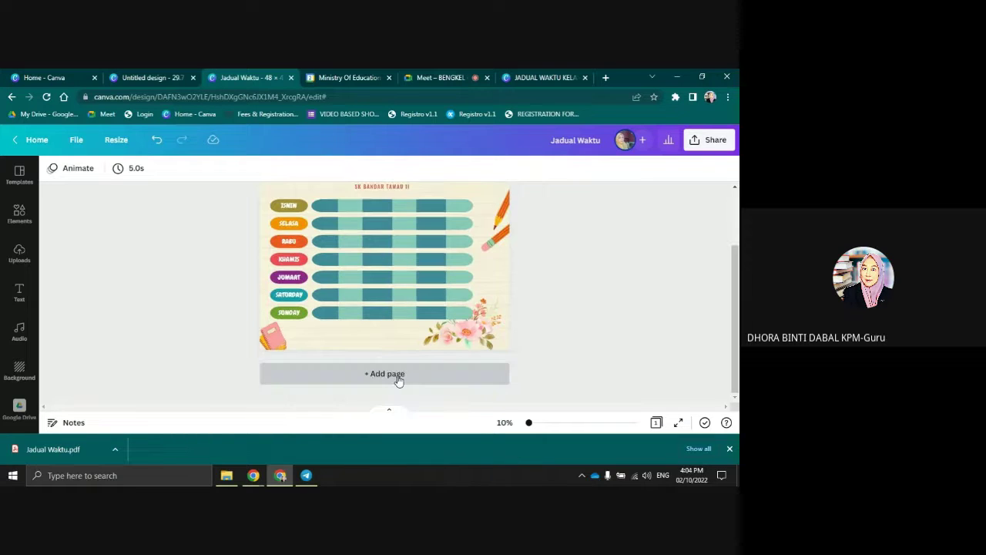
{"action": "left_click", "coordinate": [396, 377]}
{"action": "scroll", "coordinate": [564, 307], "scroll_direction": "up", "scroll_amount": 4}
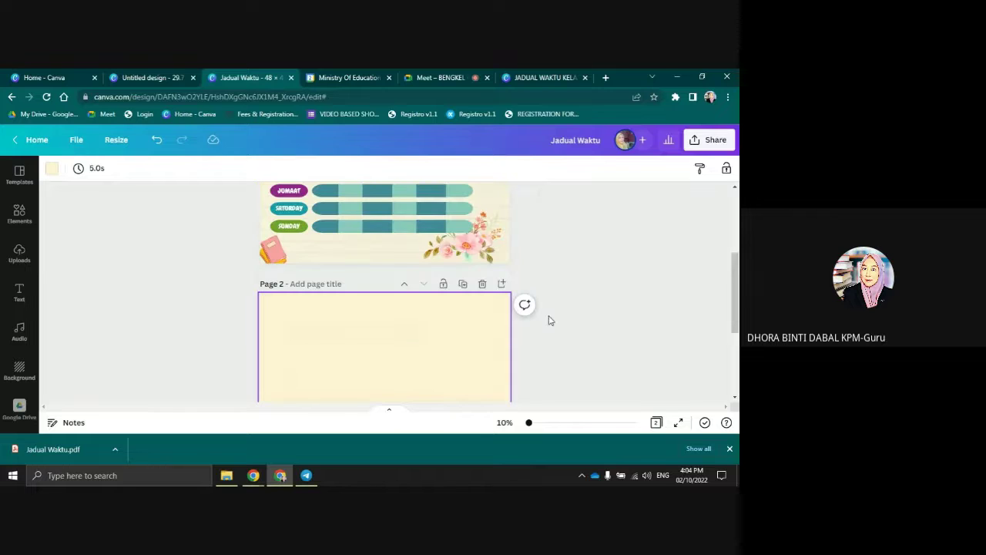
{"action": "left_click", "coordinate": [482, 283]}
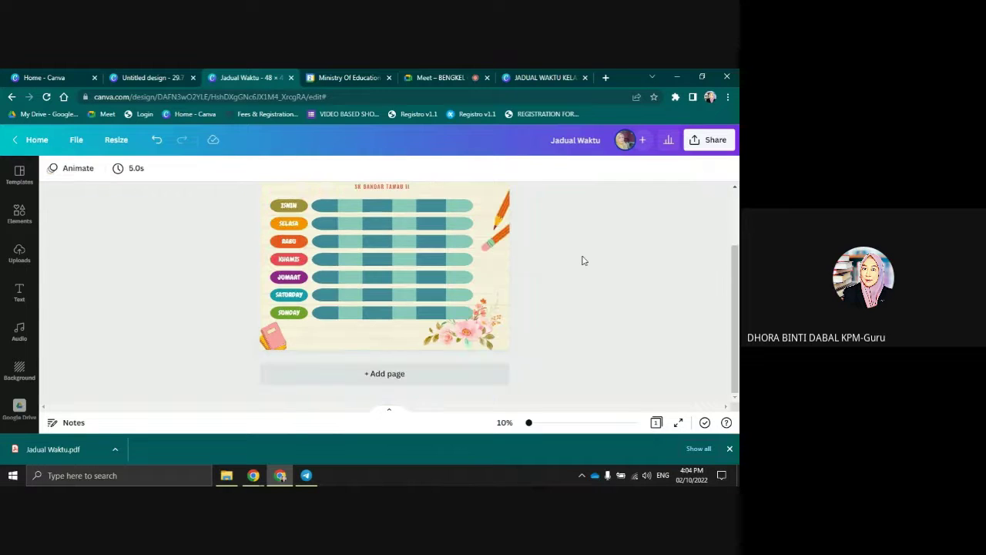
Switch to the Canva home page, open the list of new design types, try the search "ban" and clear it
{"action": "left_click", "coordinate": [56, 79]}
{"action": "left_click", "coordinate": [449, 148]}
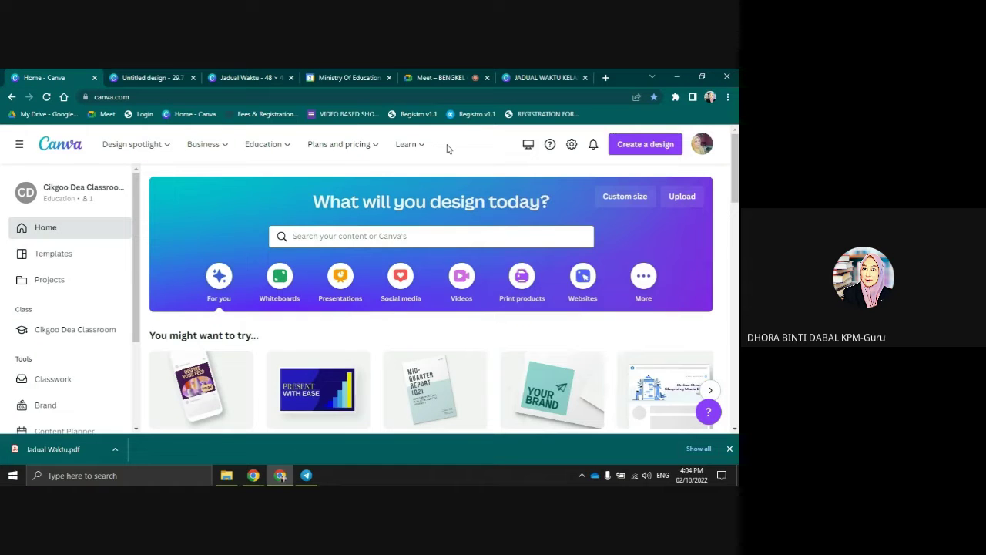
{"action": "left_click", "coordinate": [658, 146]}
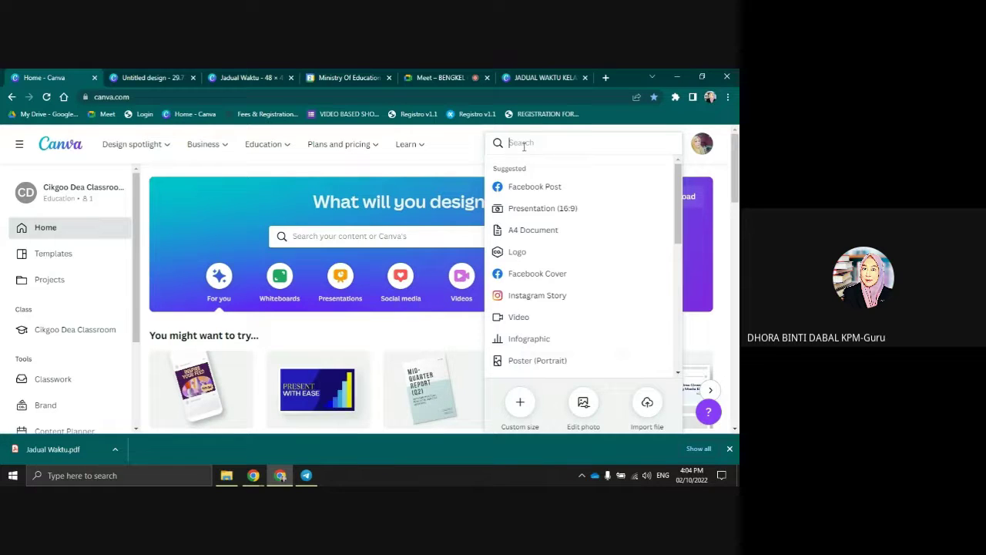
{"action": "type", "text": "ban"}
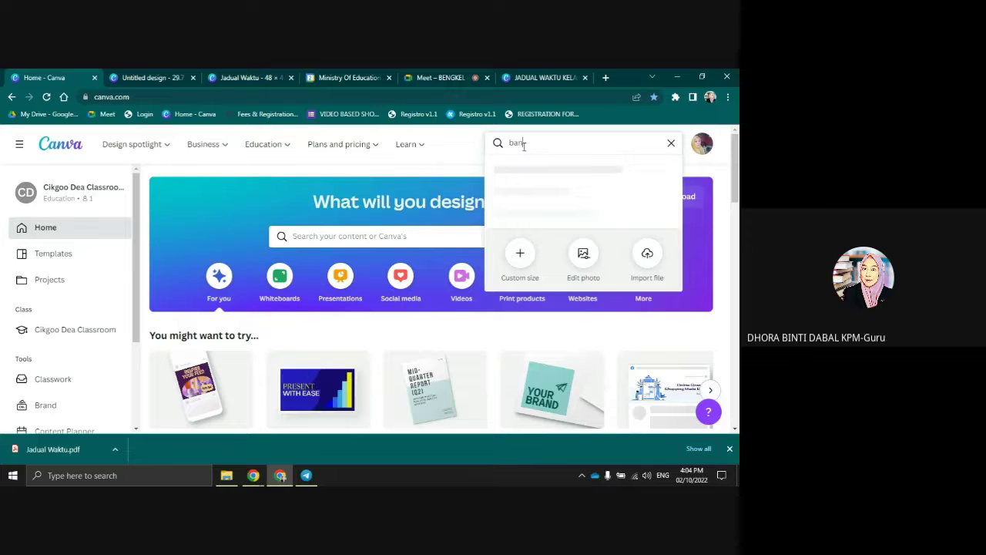
{"action": "key", "text": "BackSpace"}
{"action": "key", "text": "BackSpace"}
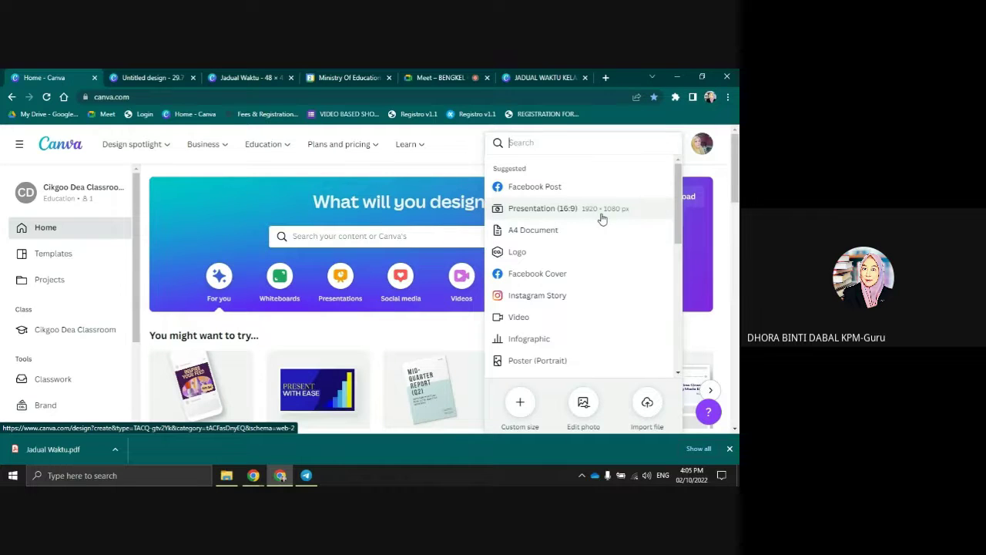
Browse the suggested design types for a new design, from Facebook Post down to Classroom Announcement
{"action": "scroll", "coordinate": [551, 271], "scroll_direction": "down", "scroll_amount": 5}
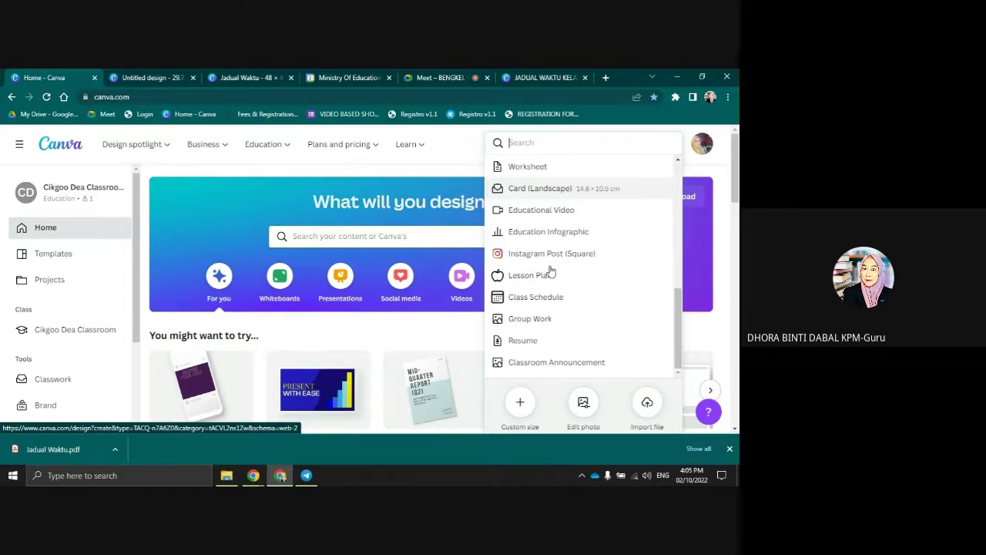
{"action": "scroll", "coordinate": [535, 303], "scroll_direction": "down", "scroll_amount": 2}
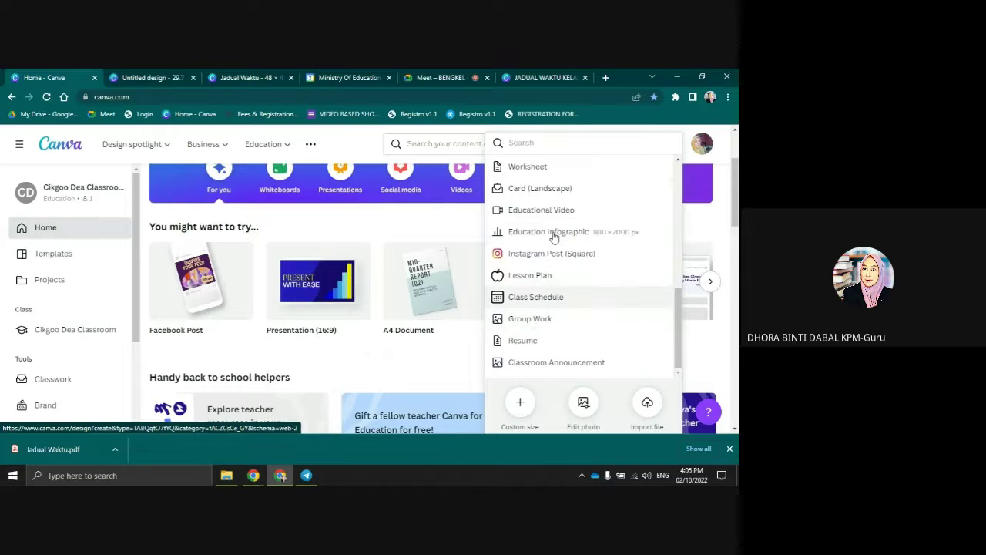
{"action": "scroll", "coordinate": [574, 225], "scroll_direction": "up", "scroll_amount": 2}
{"action": "scroll", "coordinate": [572, 223], "scroll_direction": "up", "scroll_amount": 3}
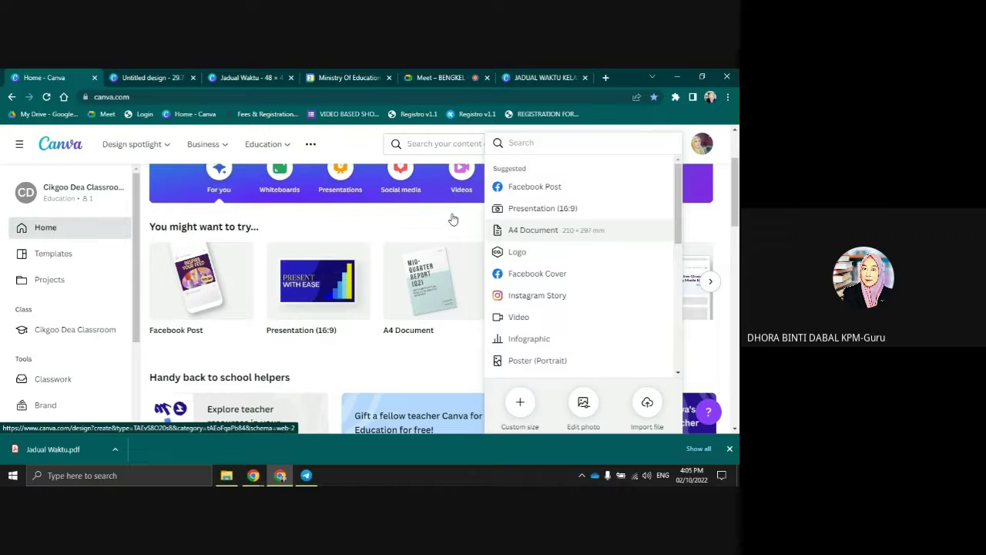
Switch to the untitled 29.7 × 21 cm design and search its templates for "poster"
{"action": "left_click", "coordinate": [132, 78]}
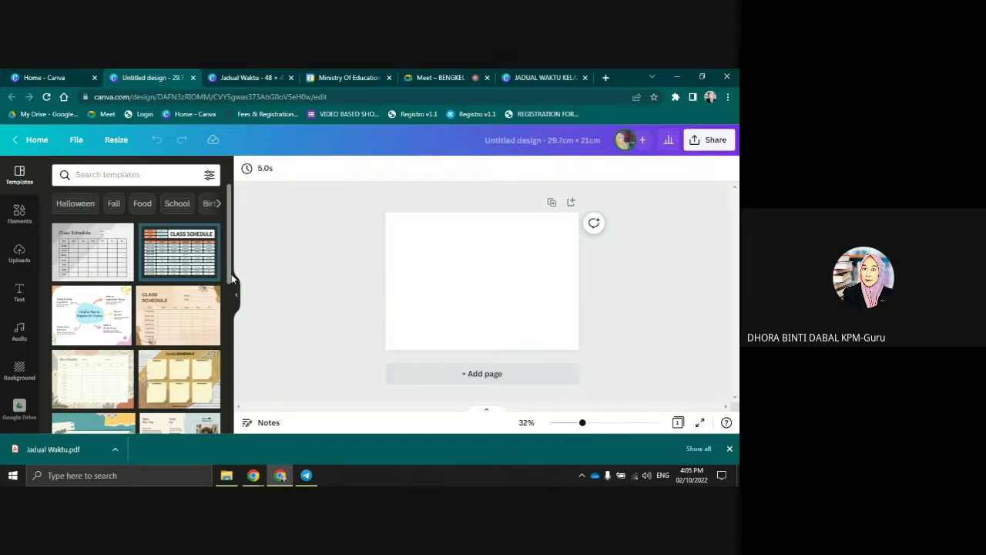
{"action": "left_click", "coordinate": [237, 297]}
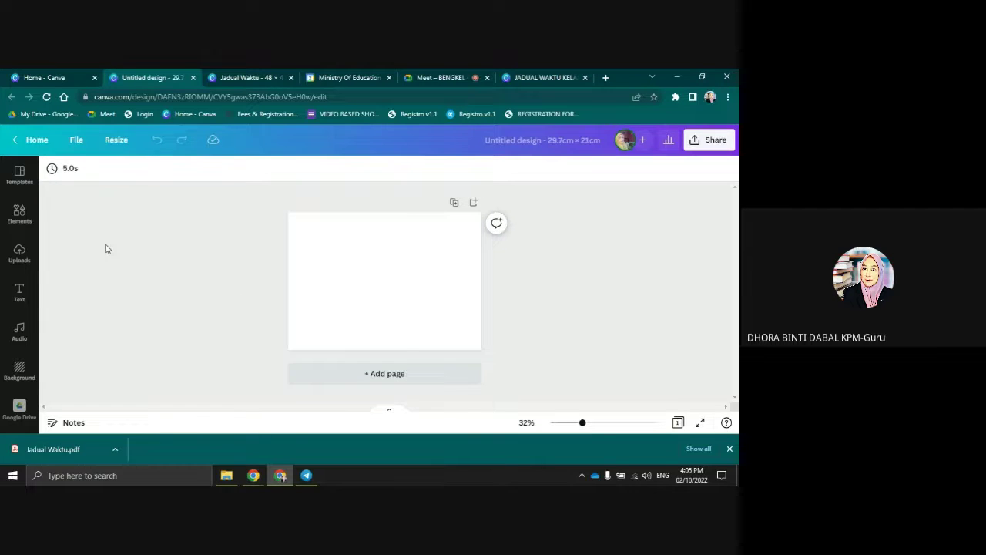
{"action": "left_click", "coordinate": [19, 175]}
{"action": "left_click", "coordinate": [103, 174]}
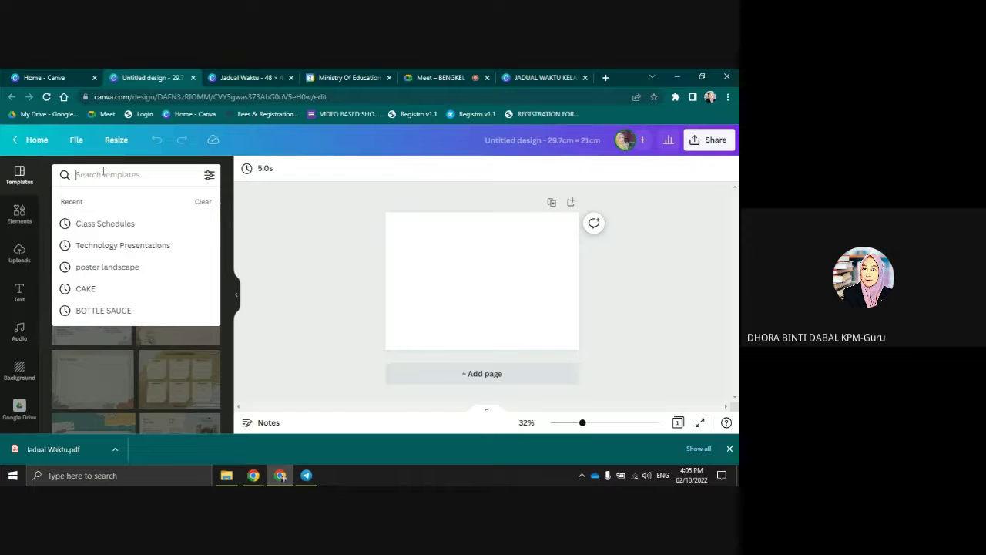
{"action": "type", "text": "ps"}
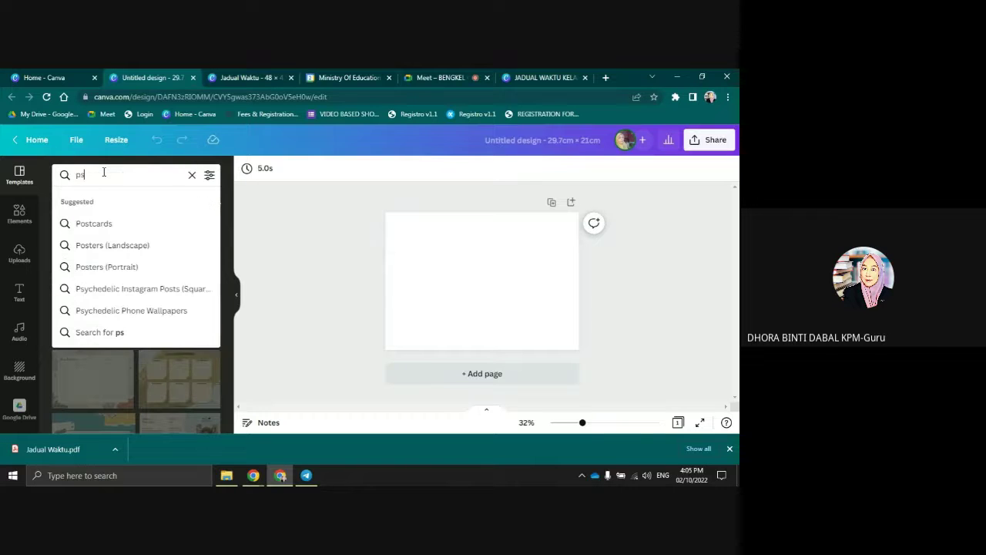
{"action": "key", "text": "BackSpace"}
{"action": "type", "text": "oster"}
{"action": "key", "text": "Return"}
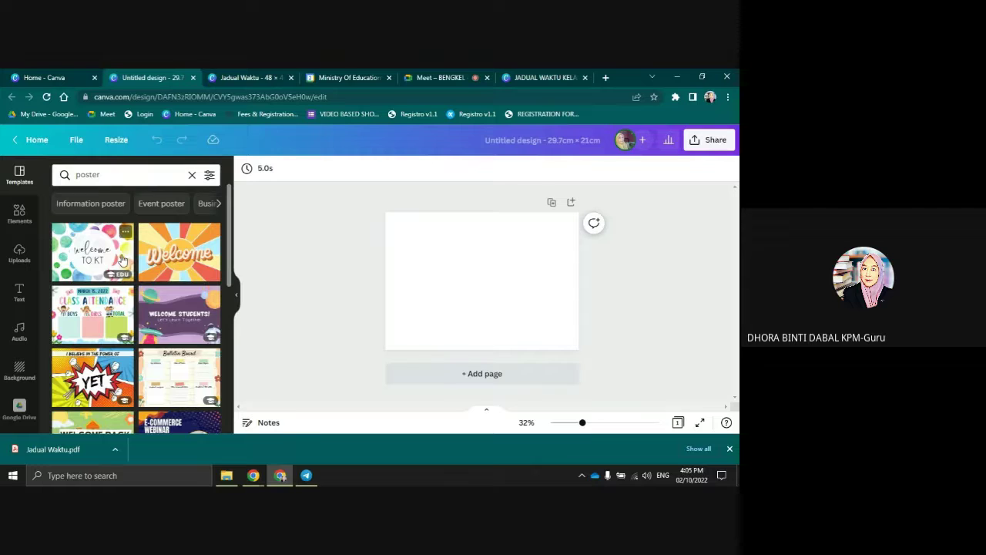
Try the "Our Class Rules" poster template on the blank page and undo it
{"action": "scroll", "coordinate": [128, 295], "scroll_direction": "down", "scroll_amount": 5}
{"action": "scroll", "coordinate": [131, 293], "scroll_direction": "up", "scroll_amount": 1}
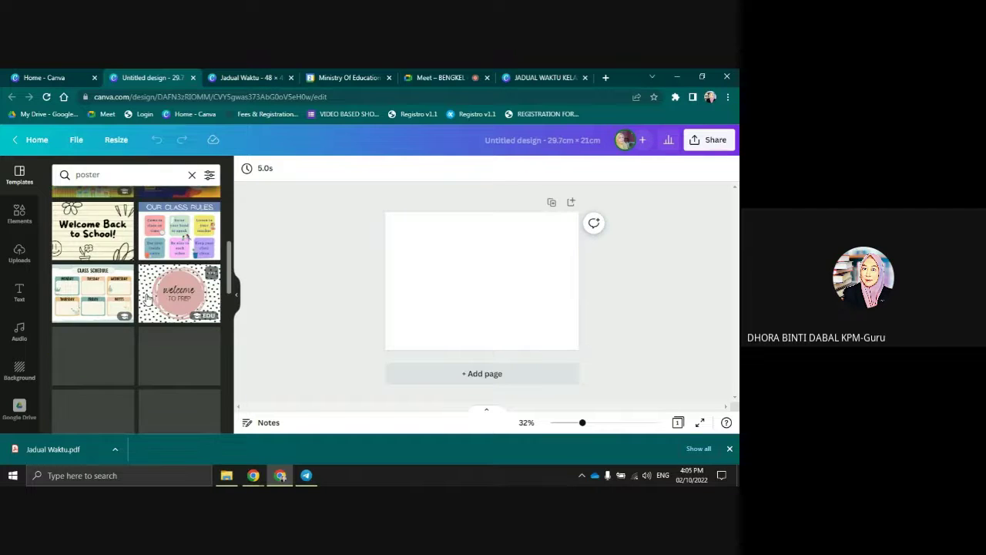
{"action": "scroll", "coordinate": [147, 298], "scroll_direction": "up", "scroll_amount": 1}
{"action": "left_click", "coordinate": [179, 285]}
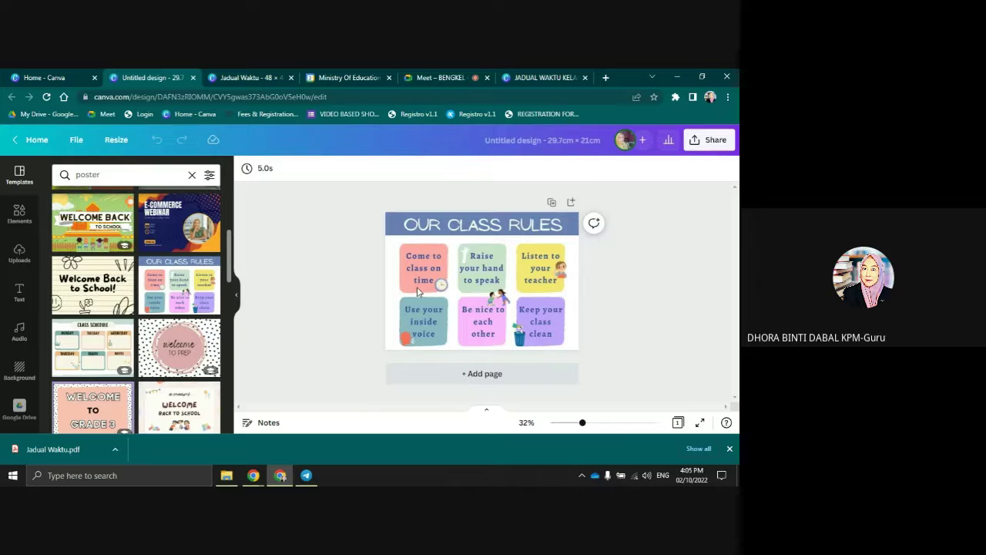
{"action": "left_click", "coordinate": [407, 228]}
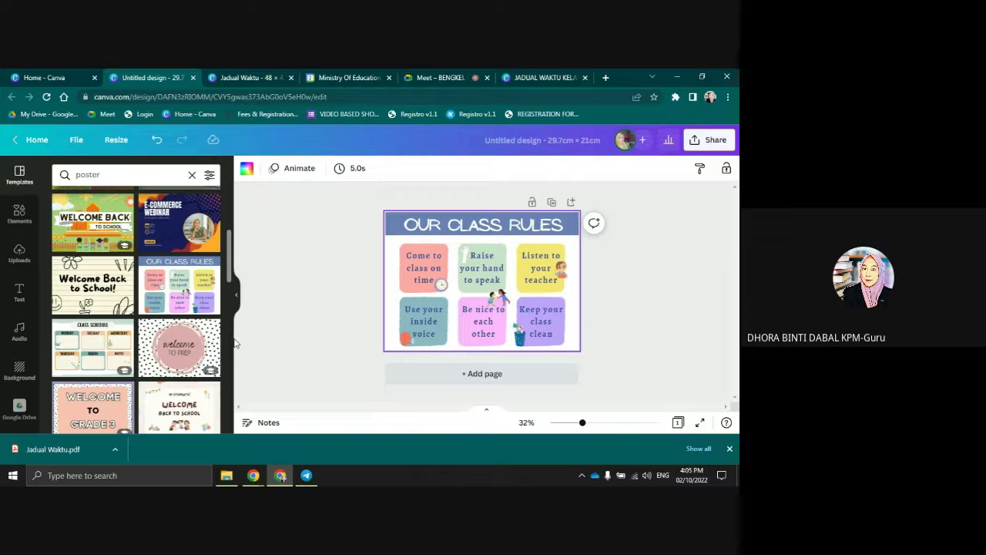
{"action": "left_click", "coordinate": [157, 140]}
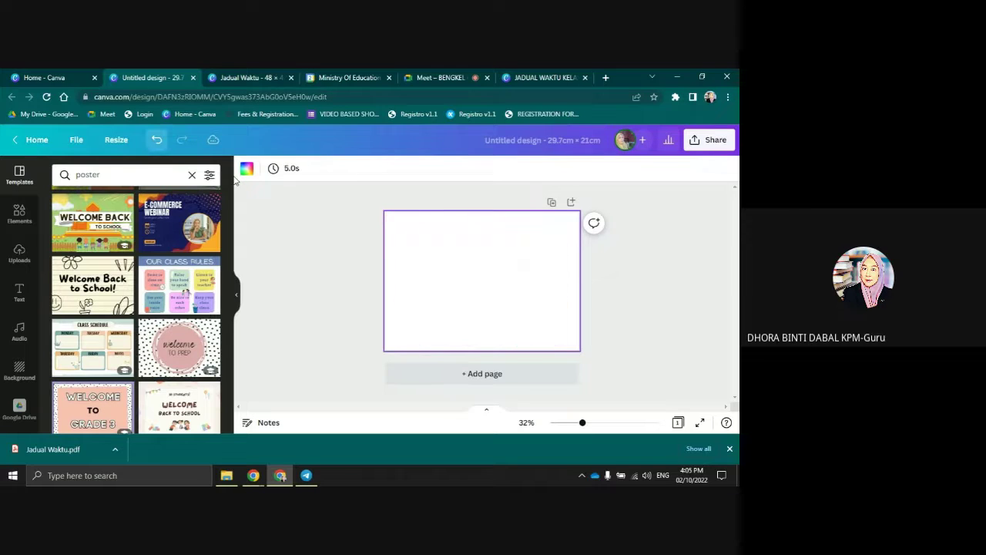
Look up "flowers" among the design elements and clear the search
{"action": "left_click", "coordinate": [236, 294]}
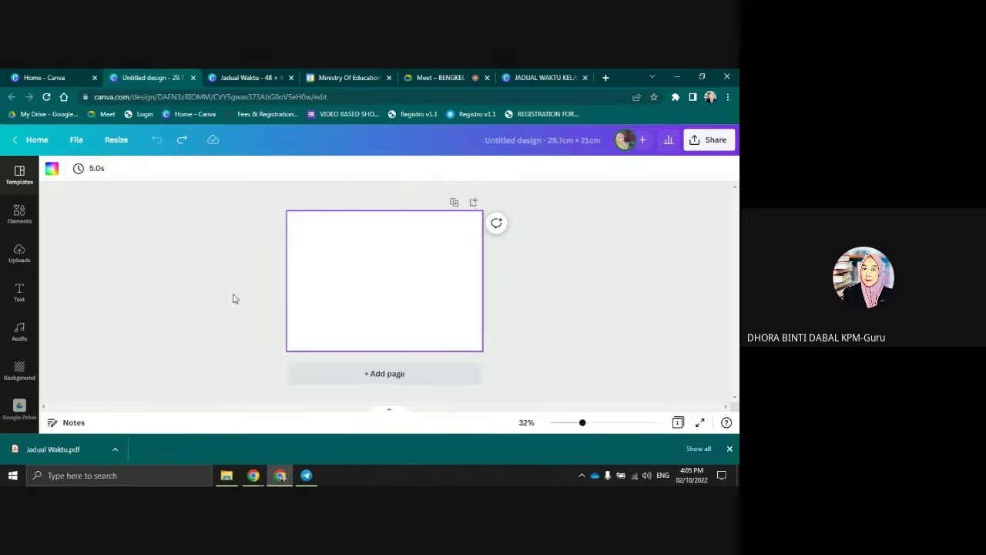
{"action": "left_click", "coordinate": [19, 216]}
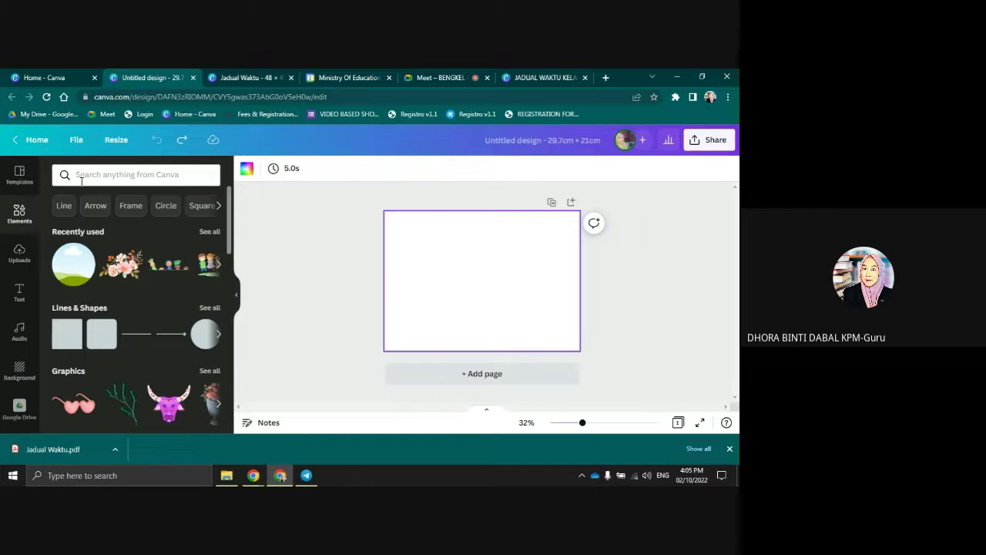
{"action": "left_click", "coordinate": [108, 175]}
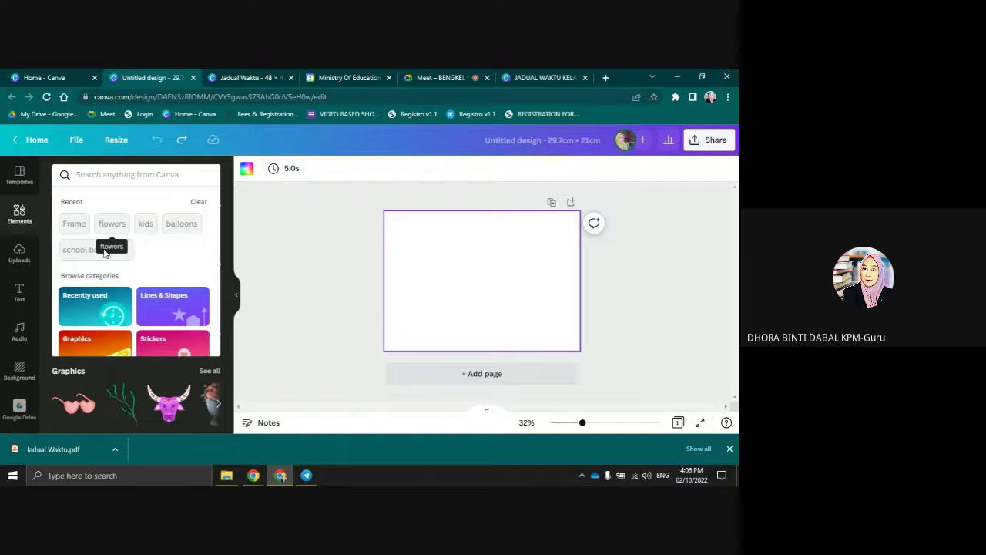
{"action": "left_click", "coordinate": [112, 223]}
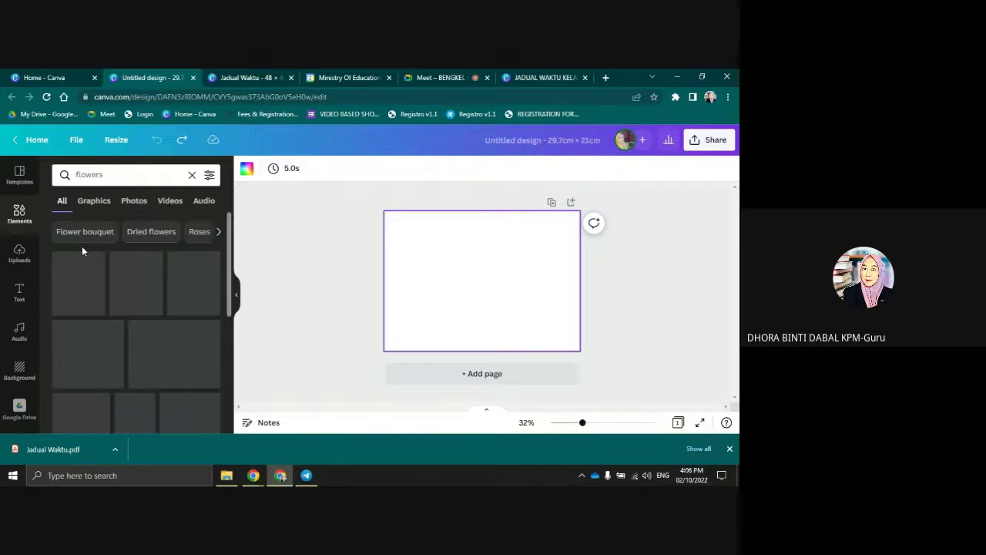
{"action": "left_click", "coordinate": [192, 176]}
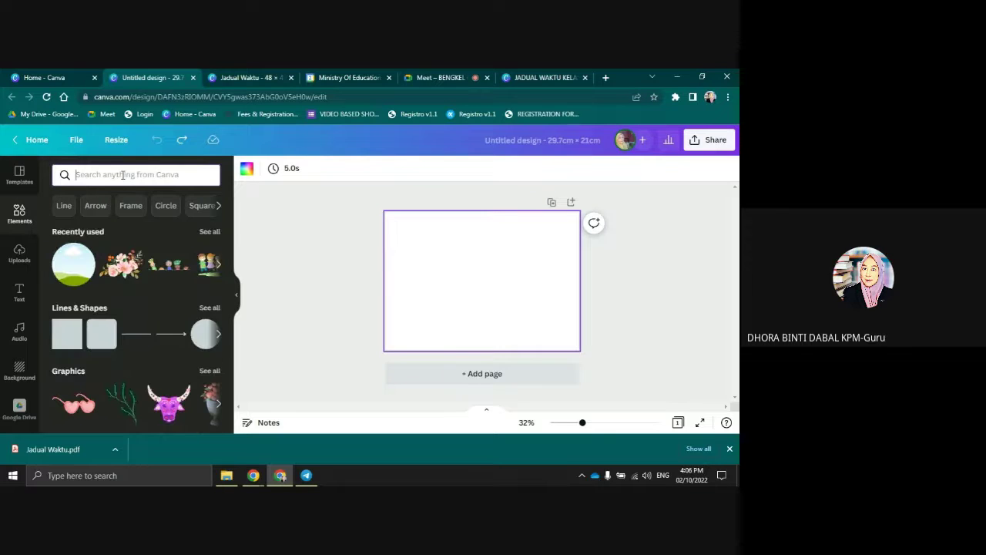
Search the elements for "school background" and browse the suggested images
{"action": "type", "text": "schoo"}
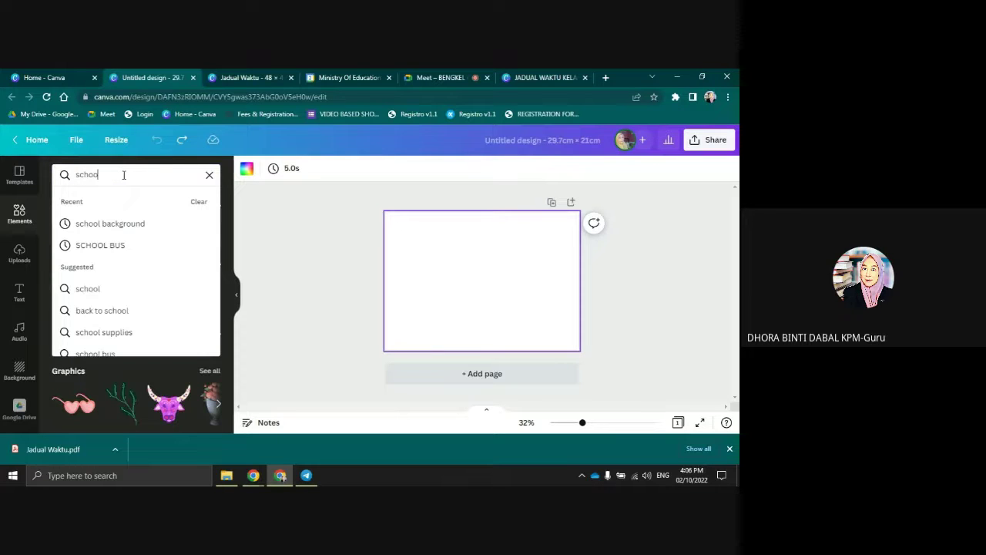
{"action": "left_click", "coordinate": [105, 224]}
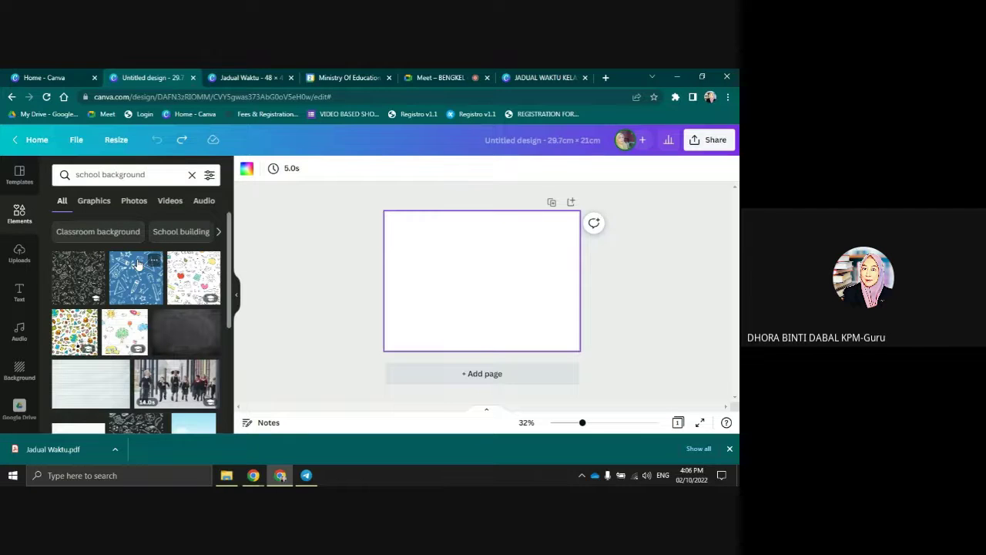
{"action": "scroll", "coordinate": [145, 262], "scroll_direction": "down", "scroll_amount": 2}
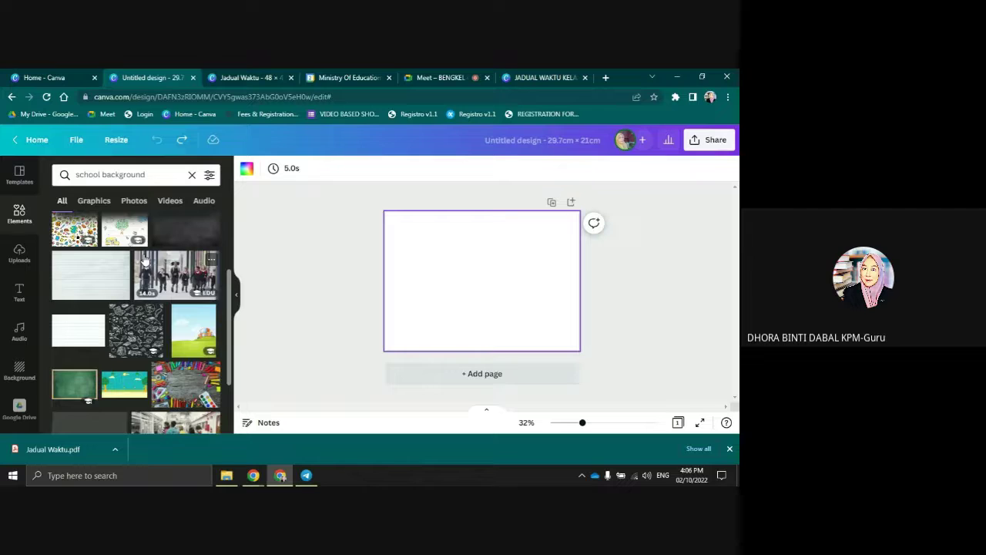
{"action": "scroll", "coordinate": [116, 254], "scroll_direction": "up", "scroll_amount": 2}
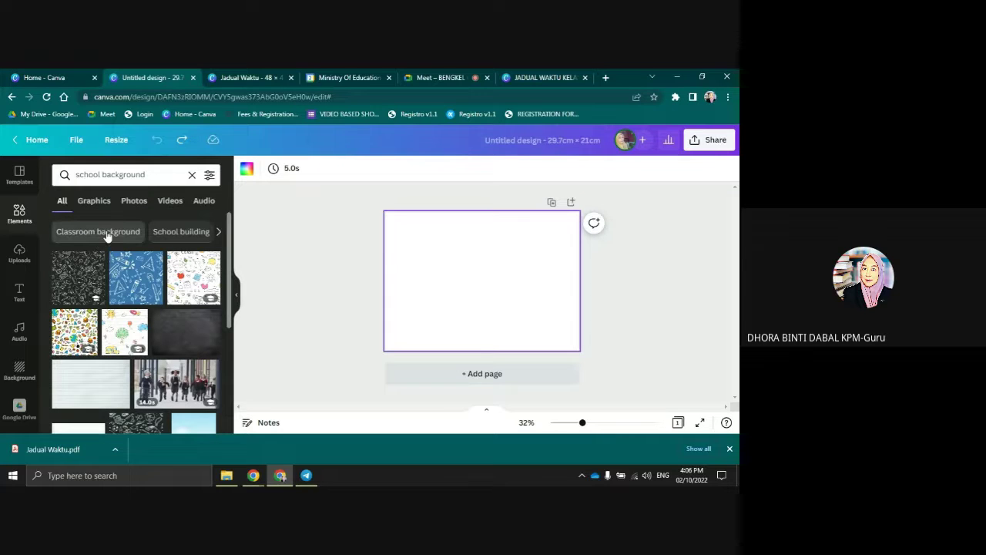
Narrow the element search to "Classroom background" and add the illustration of children in front of a green chalkboard with a wall clock
{"action": "left_click", "coordinate": [112, 235]}
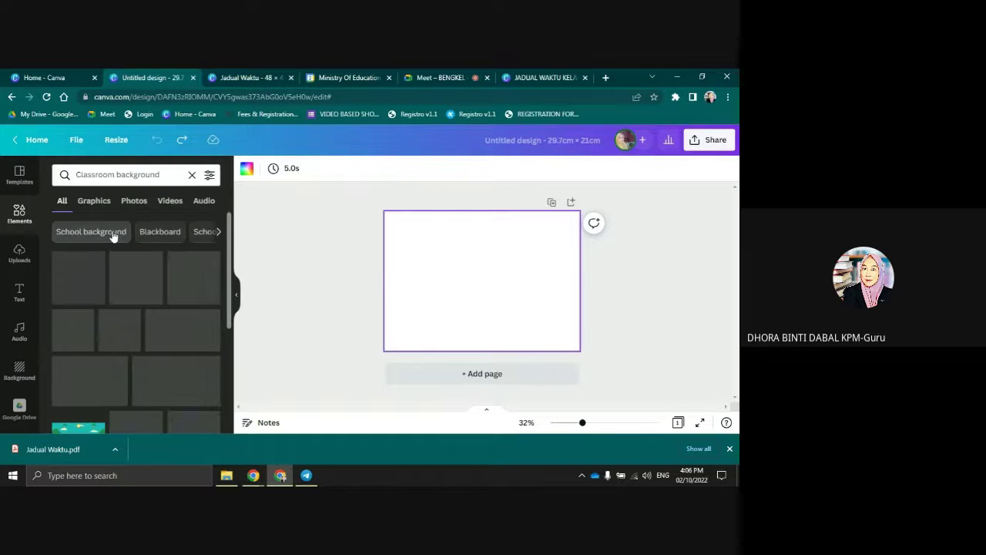
{"action": "scroll", "coordinate": [139, 312], "scroll_direction": "down", "scroll_amount": 2}
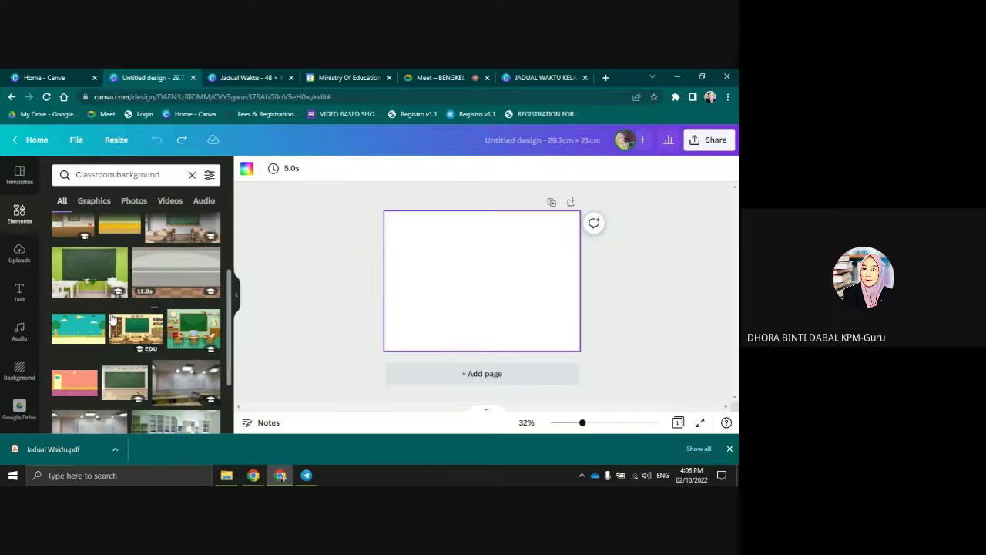
{"action": "scroll", "coordinate": [115, 322], "scroll_direction": "down", "scroll_amount": 3}
{"action": "scroll", "coordinate": [148, 296], "scroll_direction": "down", "scroll_amount": 1}
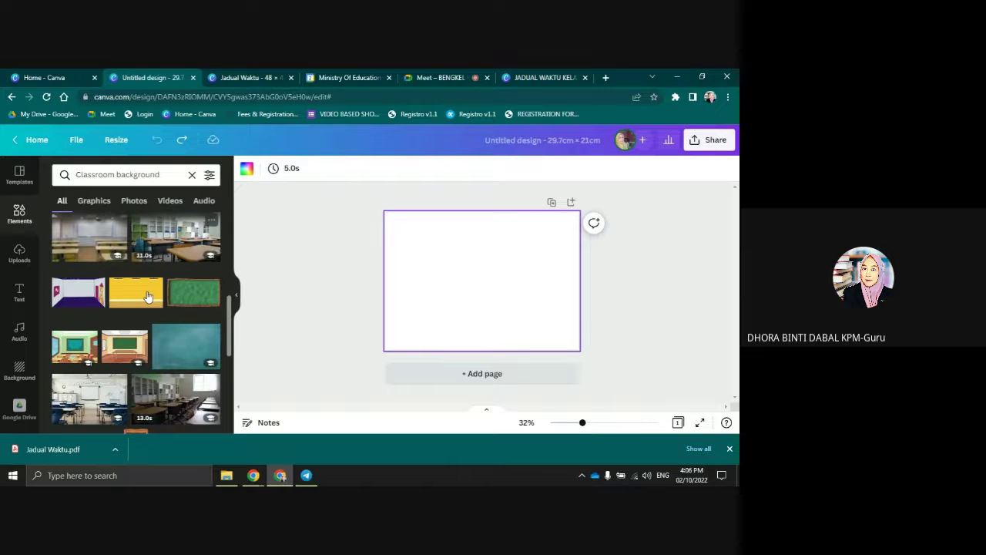
{"action": "scroll", "coordinate": [143, 289], "scroll_direction": "down", "scroll_amount": 2}
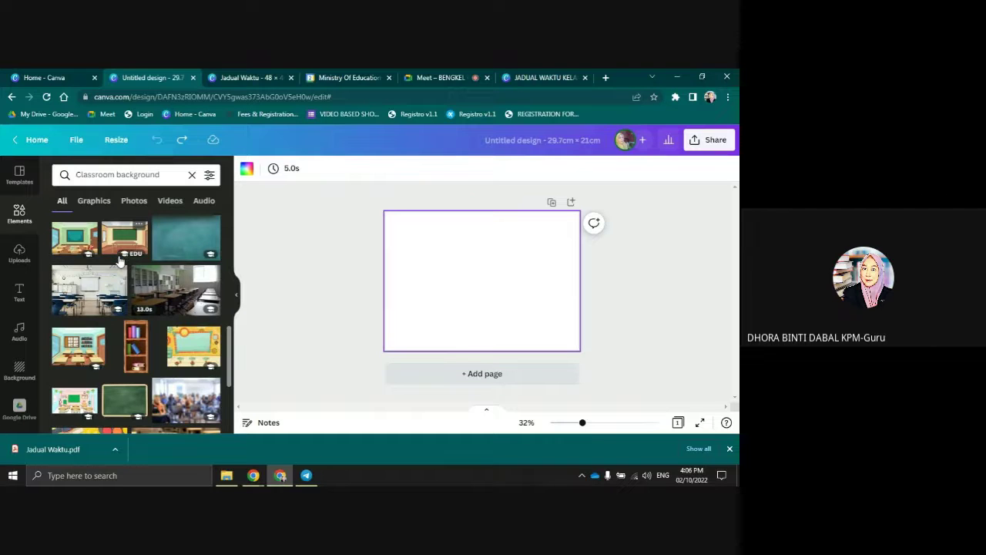
{"action": "scroll", "coordinate": [131, 262], "scroll_direction": "down", "scroll_amount": 1}
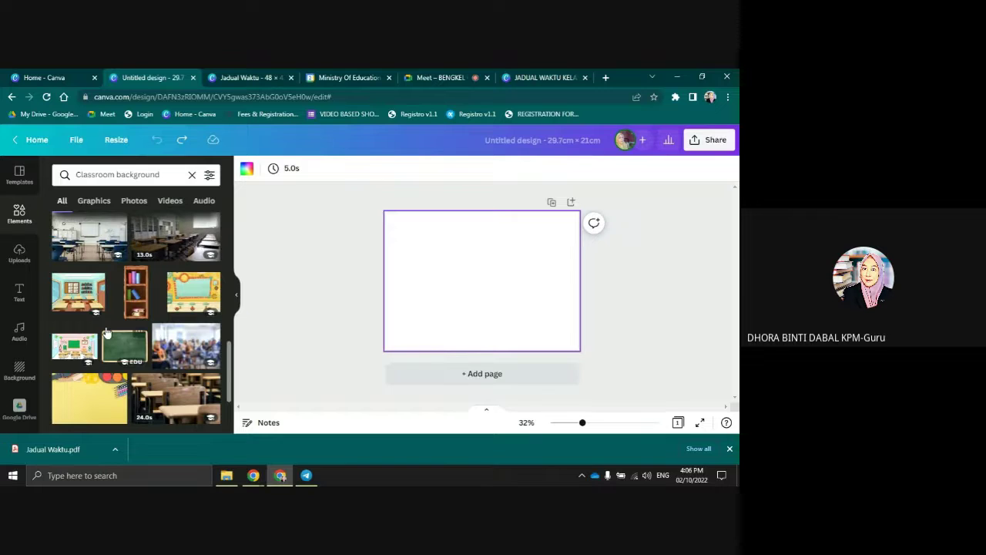
{"action": "scroll", "coordinate": [89, 289], "scroll_direction": "down", "scroll_amount": 2}
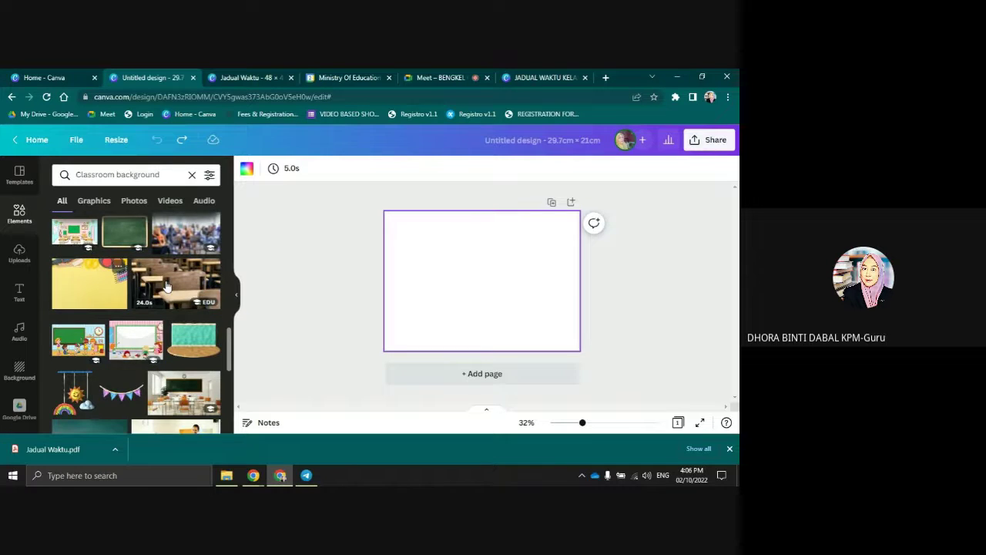
{"action": "scroll", "coordinate": [166, 285], "scroll_direction": "down", "scroll_amount": 1}
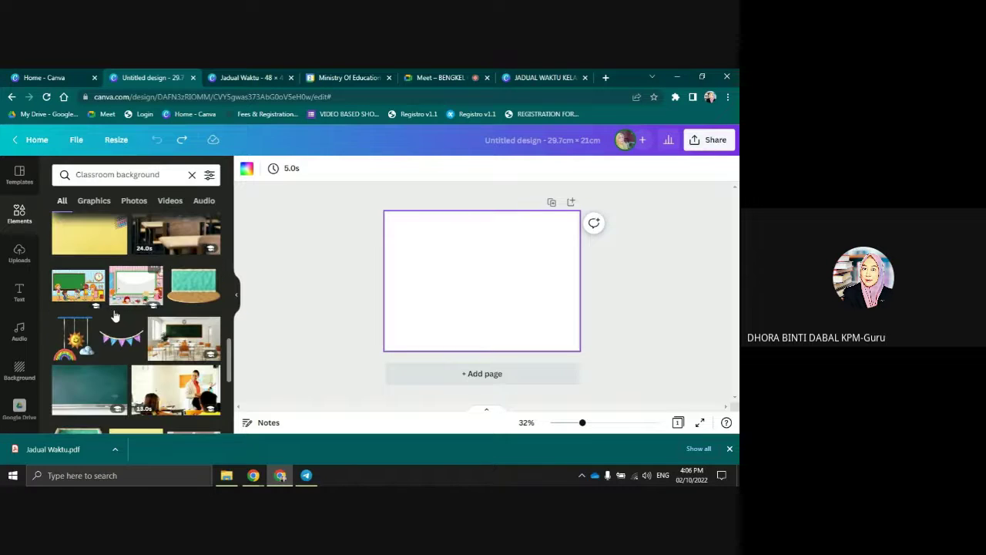
{"action": "left_click", "coordinate": [74, 294]}
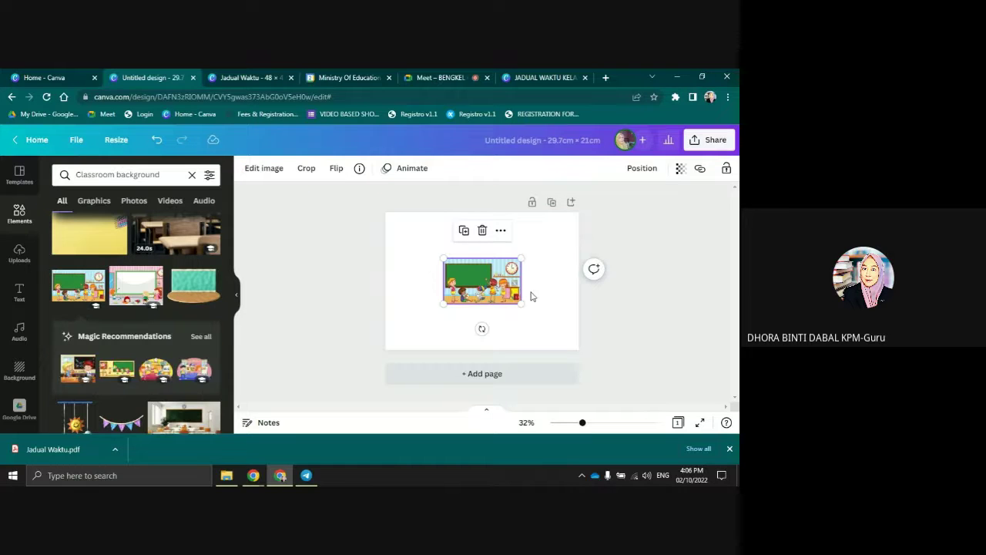
Enlarge the classroom illustration to about 35.8 × 21 cm so it covers the whole page
{"action": "left_click_drag", "start_coordinate": [521, 258], "coordinate": [579, 224]}
{"action": "left_click_drag", "start_coordinate": [444, 304], "coordinate": [365, 349]}
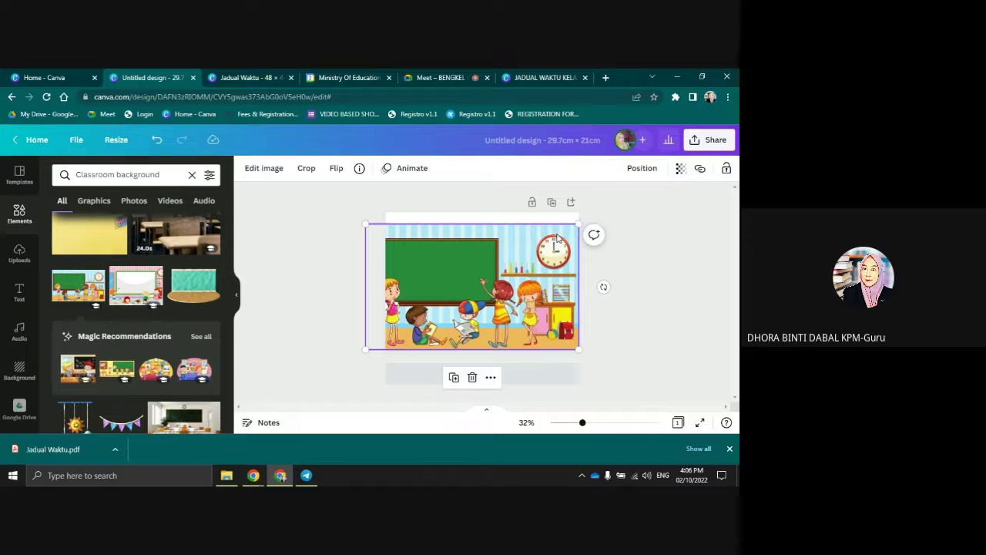
{"action": "left_click_drag", "start_coordinate": [578, 223], "coordinate": [600, 212]}
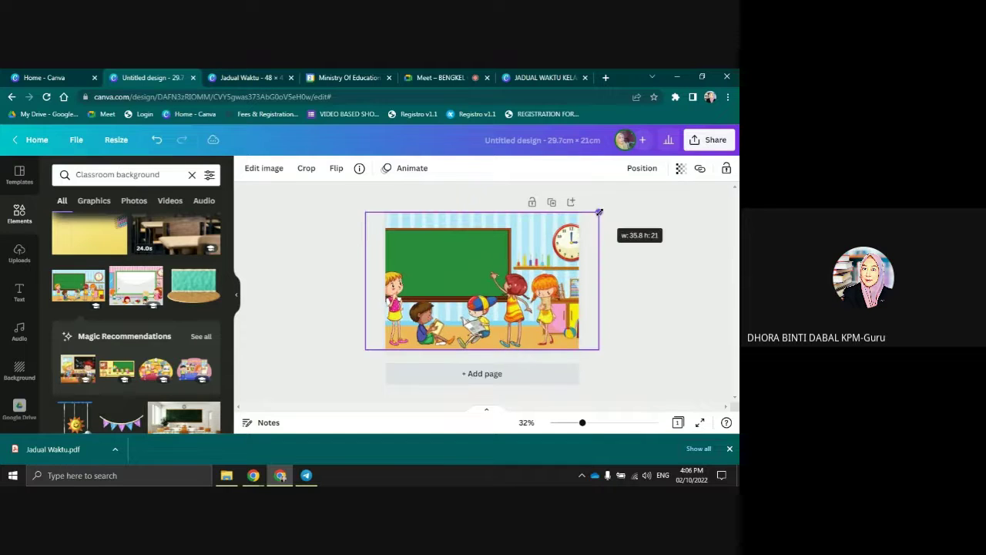
{"action": "left_click", "coordinate": [661, 292]}
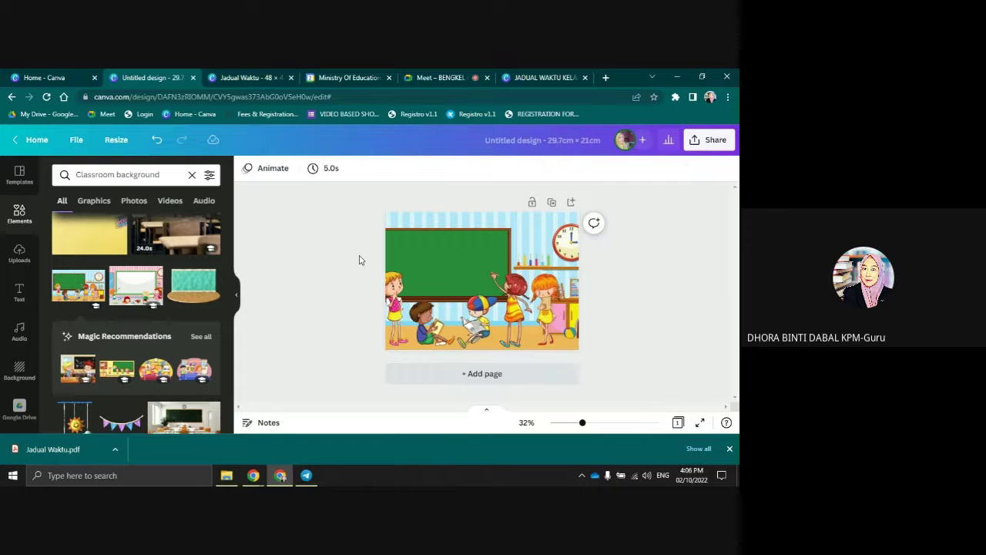
Examine the enlarged classroom illustration at 76%, 43% and 27% zoom
{"action": "left_click", "coordinate": [607, 423]}
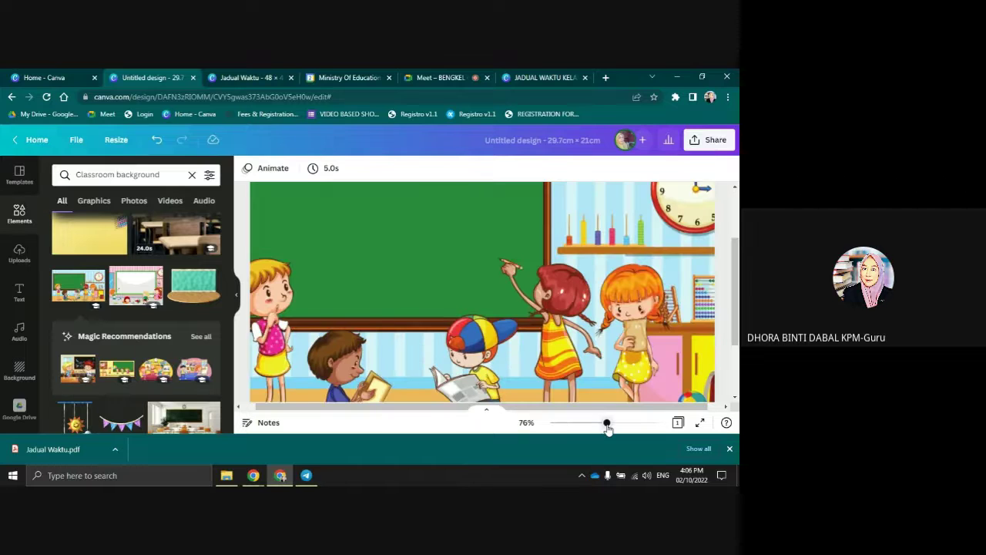
{"action": "left_click", "coordinate": [591, 423]}
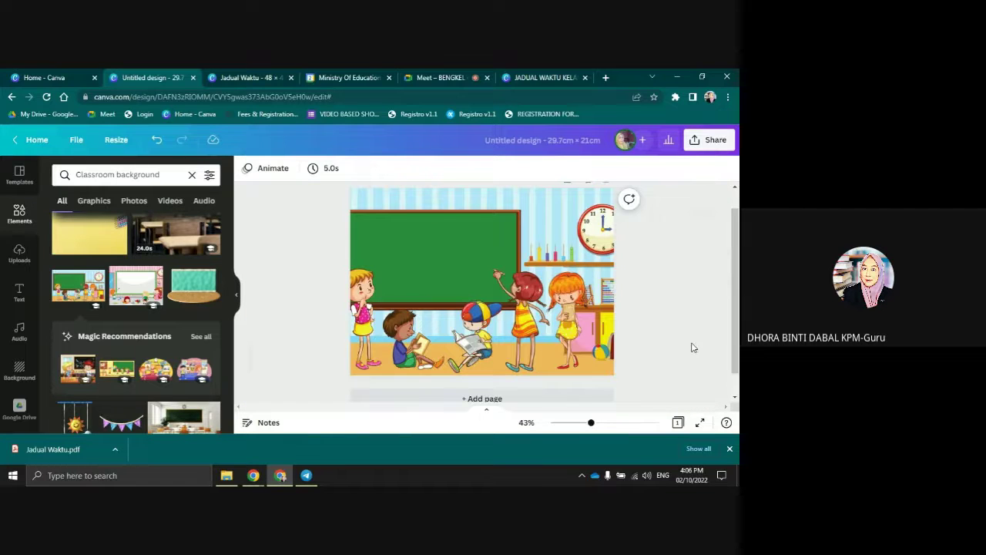
{"action": "left_click", "coordinate": [578, 423]}
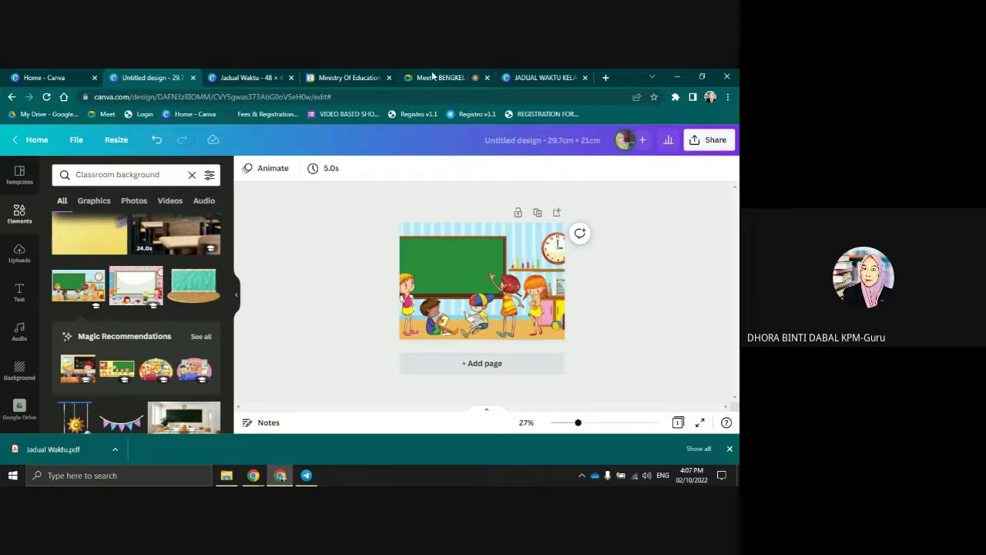
Switch to the "JADUAL WAKTU KELAS PPKI SK BLOK 31" design and examine its heading, day columns and time slots up close
{"action": "left_click", "coordinate": [545, 78]}
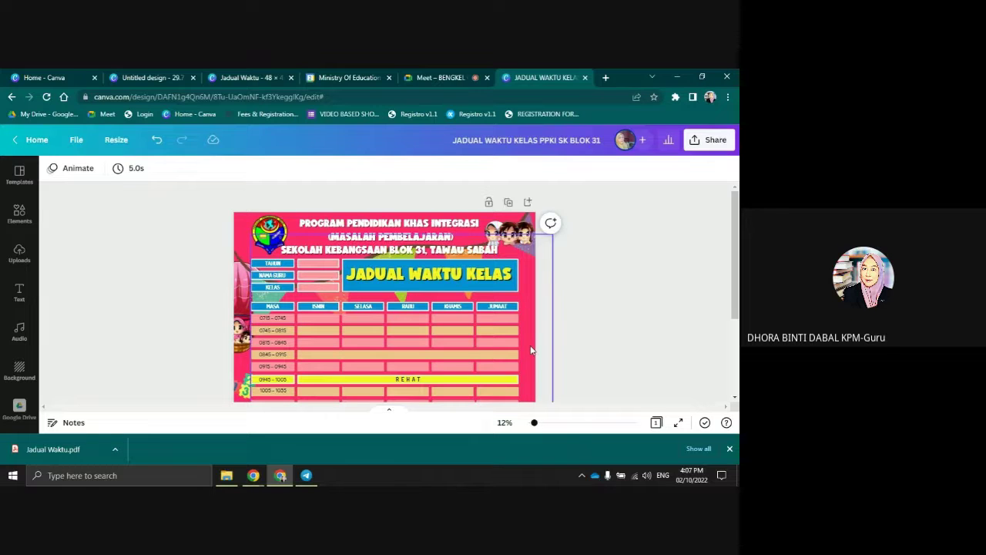
{"action": "left_click", "coordinate": [577, 423]}
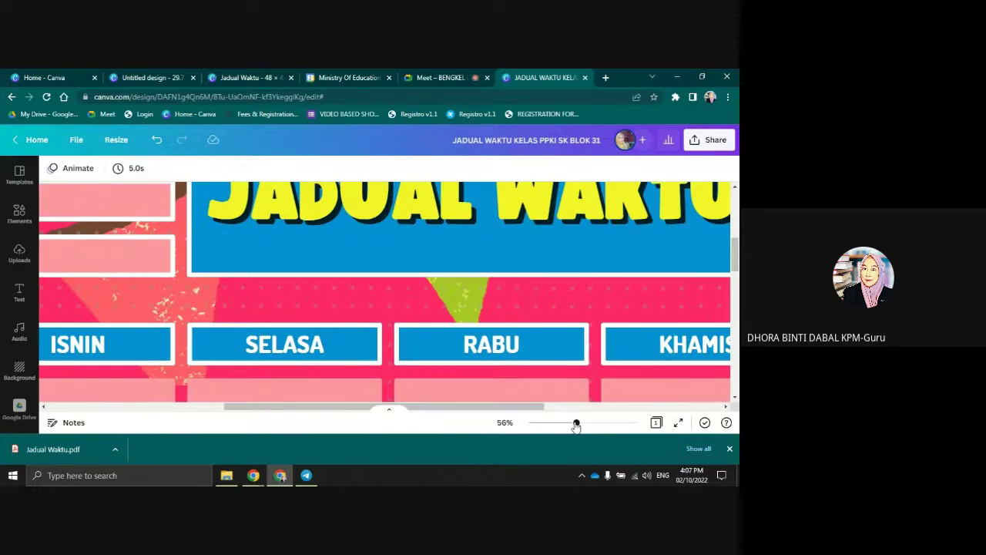
{"action": "scroll", "coordinate": [522, 305], "scroll_direction": "up", "scroll_amount": 3}
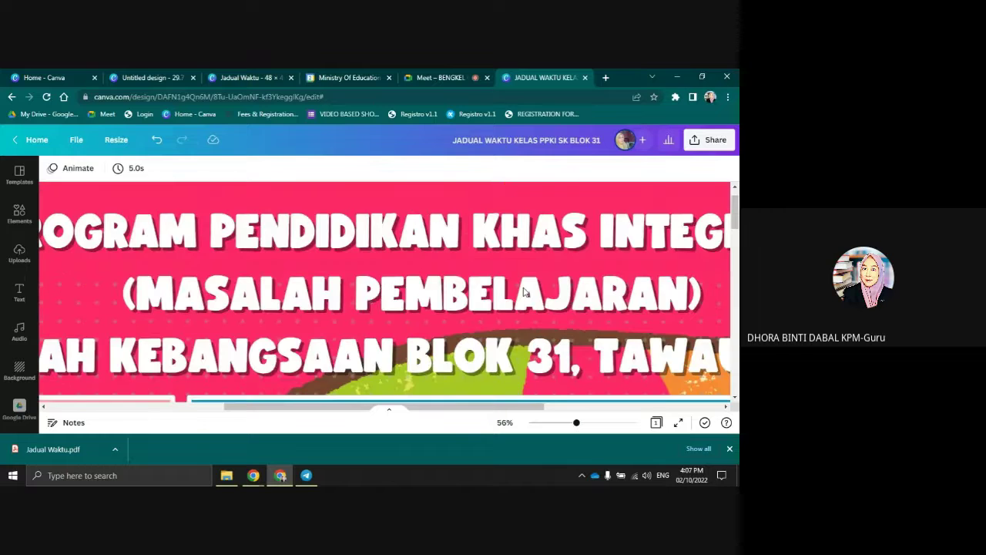
{"action": "scroll", "coordinate": [424, 278], "scroll_direction": "up", "scroll_amount": 1}
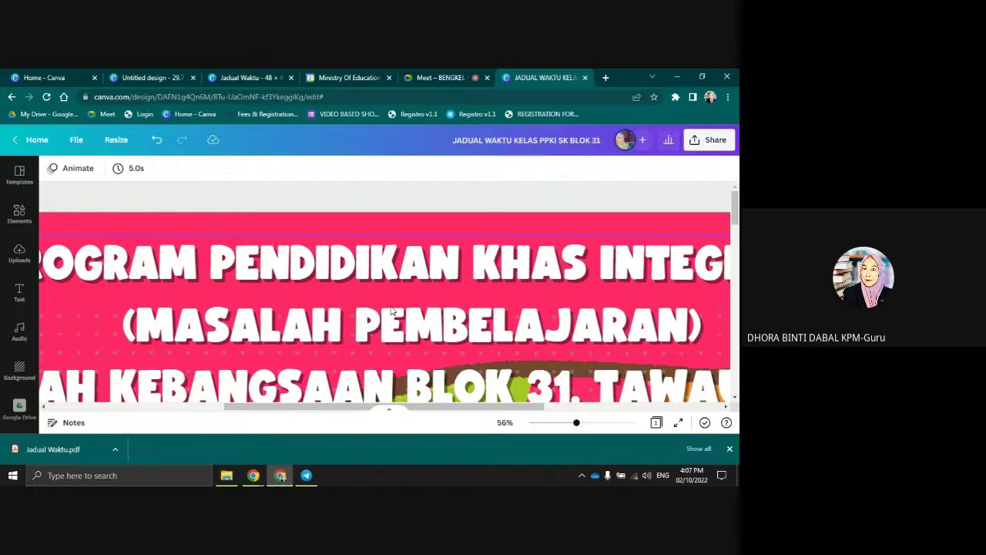
{"action": "scroll", "coordinate": [393, 311], "scroll_direction": "down", "scroll_amount": 5}
{"action": "scroll", "coordinate": [393, 310], "scroll_direction": "down", "scroll_amount": 3}
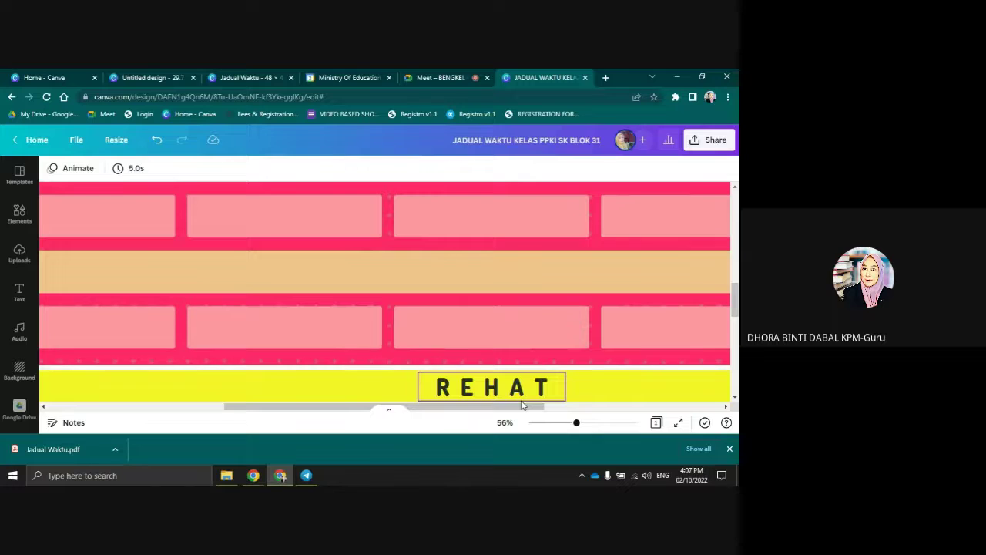
{"action": "scroll", "coordinate": [540, 381], "scroll_direction": "down", "scroll_amount": 3}
{"action": "left_click", "coordinate": [558, 423]}
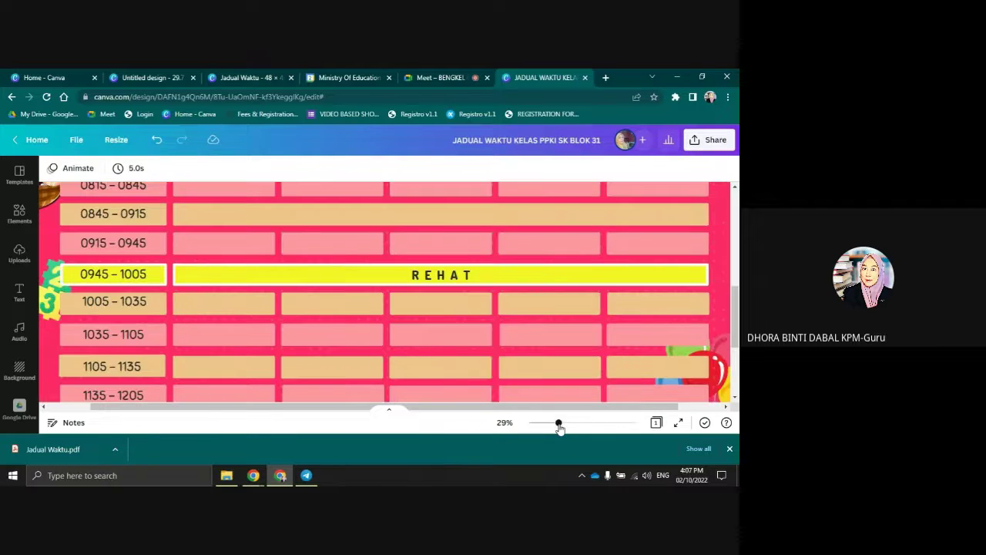
{"action": "scroll", "coordinate": [332, 305], "scroll_direction": "up", "scroll_amount": 10}
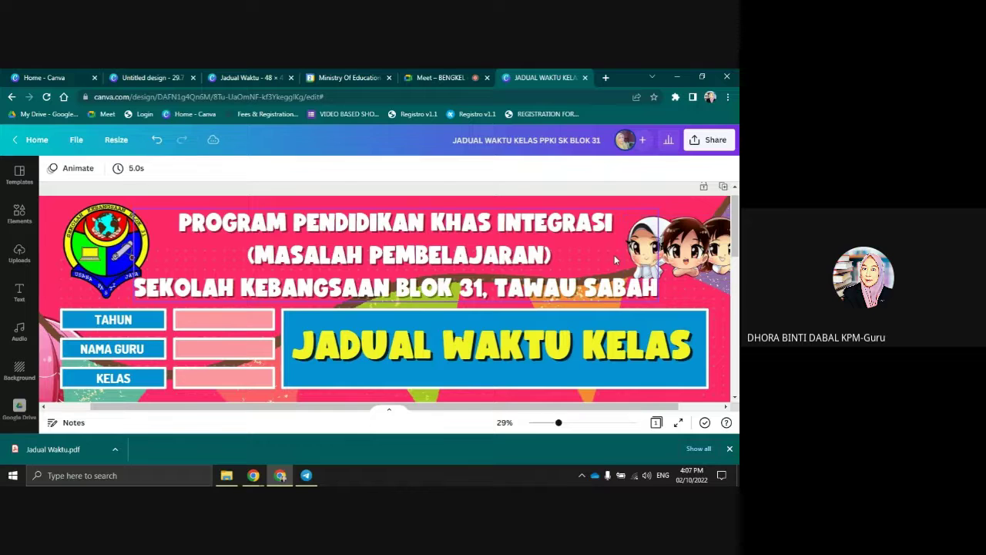
{"action": "scroll", "coordinate": [614, 255], "scroll_direction": "down", "scroll_amount": 3}
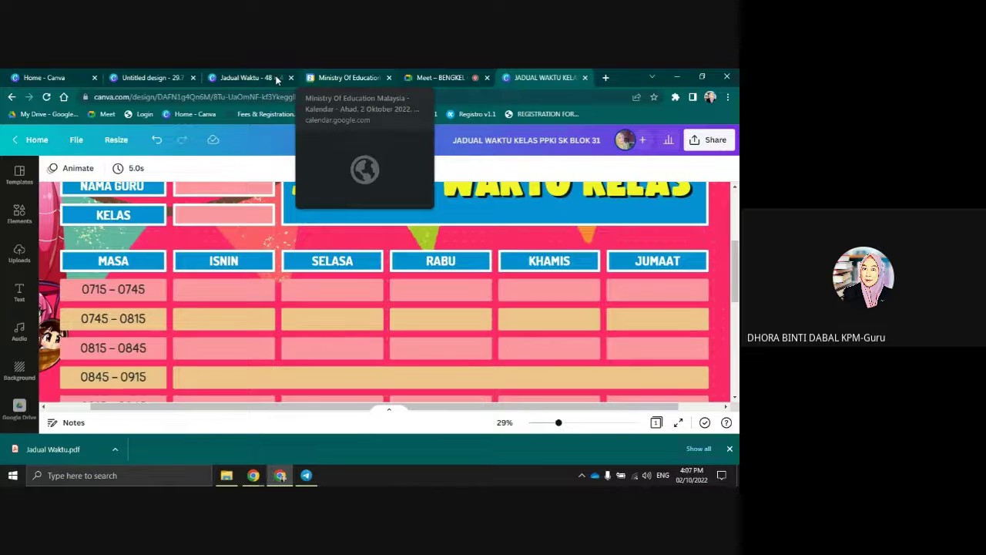
Glance at the "Jadual Waktu" design, return to the untitled 29.7 × 21 cm design and inspect its classroom illustration at 83% zoom
{"action": "left_click", "coordinate": [242, 78]}
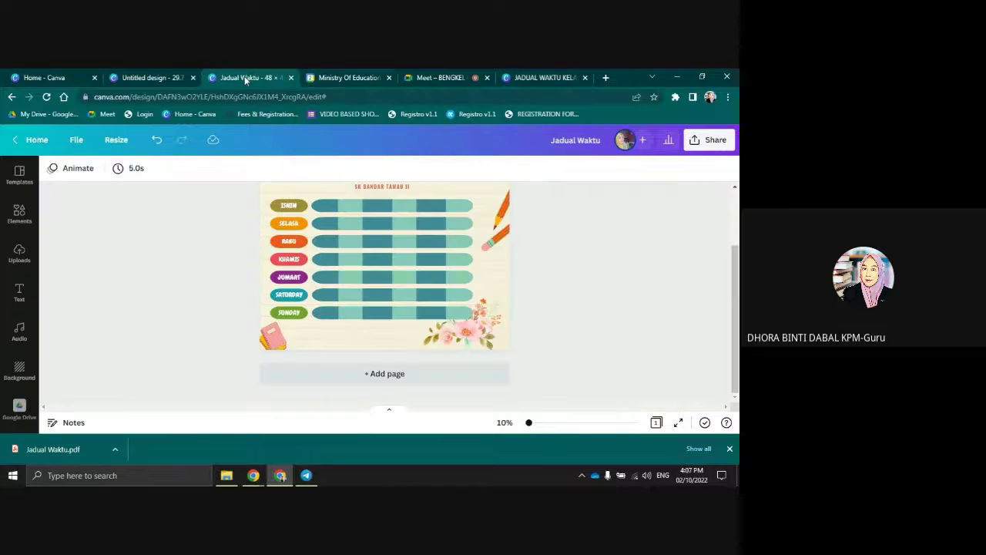
{"action": "left_click", "coordinate": [166, 85]}
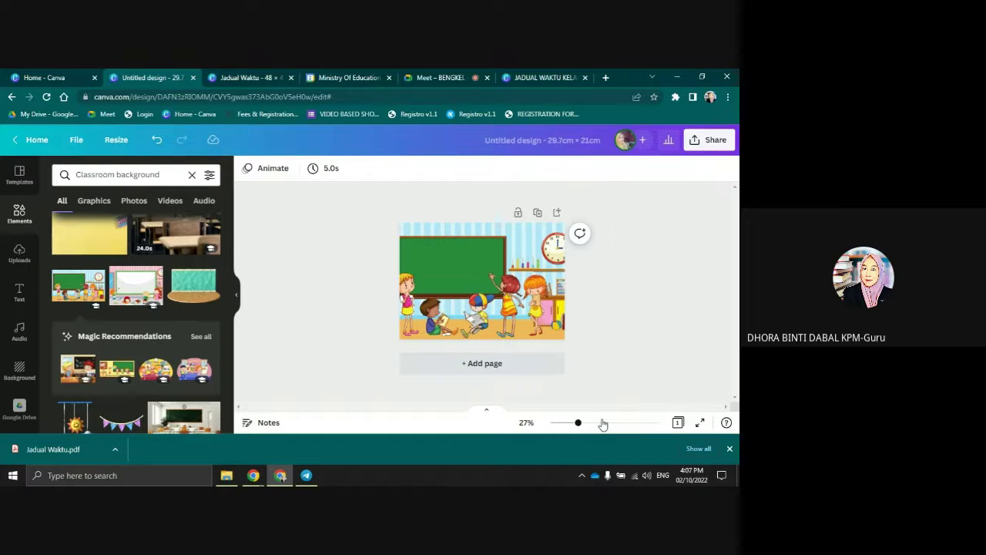
{"action": "left_click", "coordinate": [604, 424]}
{"action": "left_click_drag", "start_coordinate": [602, 424], "coordinate": [609, 425]}
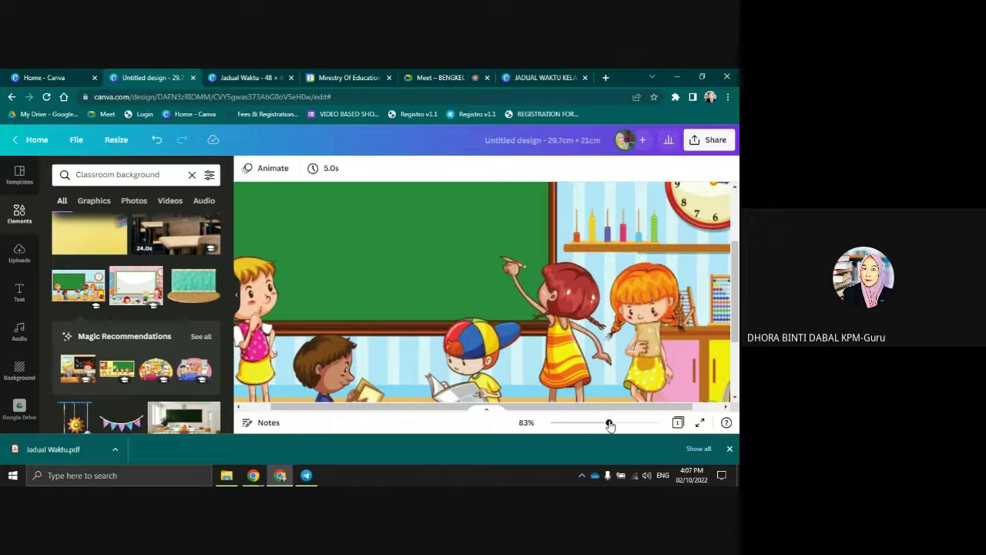
{"action": "scroll", "coordinate": [582, 286], "scroll_direction": "down", "scroll_amount": 3}
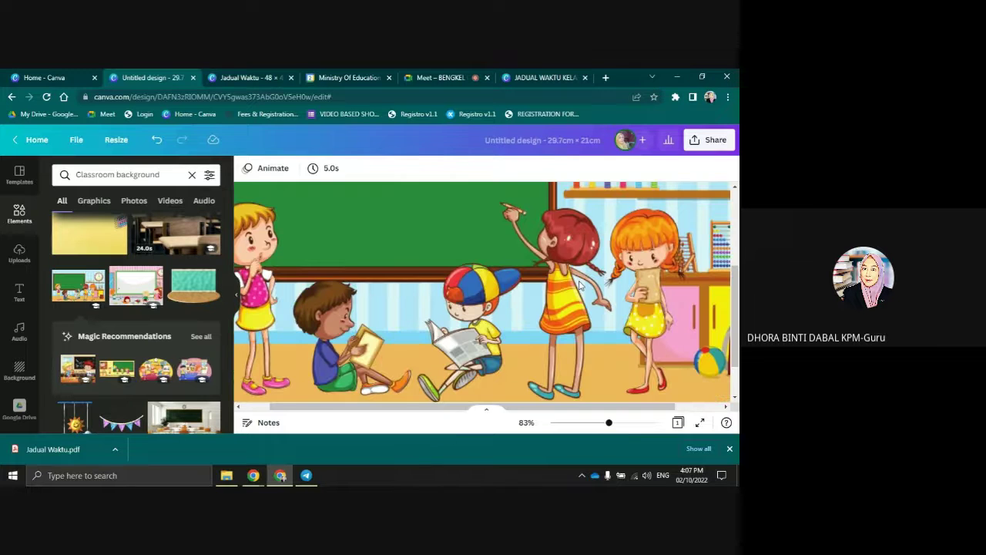
Shift the classroom illustration slightly to the right while keeping it over the whole page
{"action": "scroll", "coordinate": [581, 286], "scroll_direction": "down", "scroll_amount": 2}
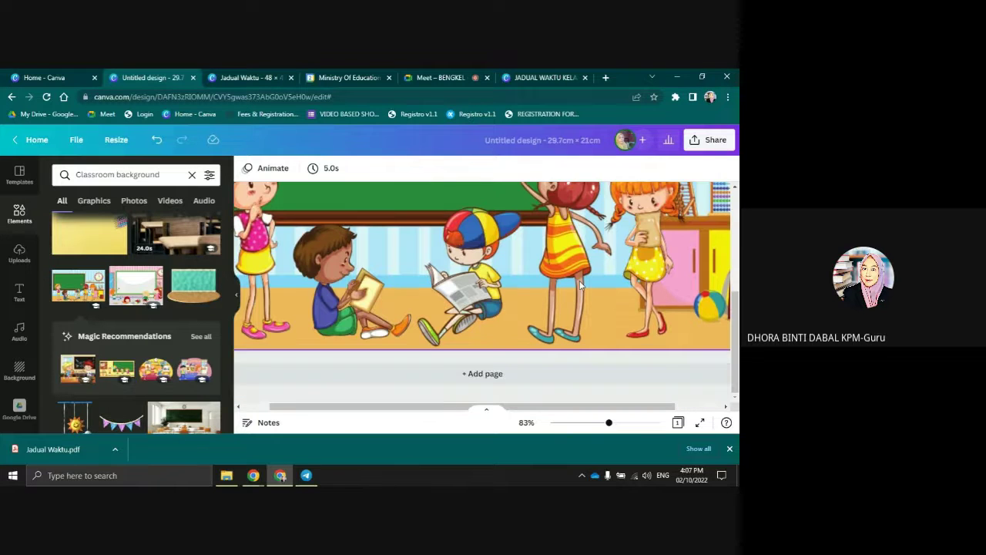
{"action": "left_click", "coordinate": [593, 423]}
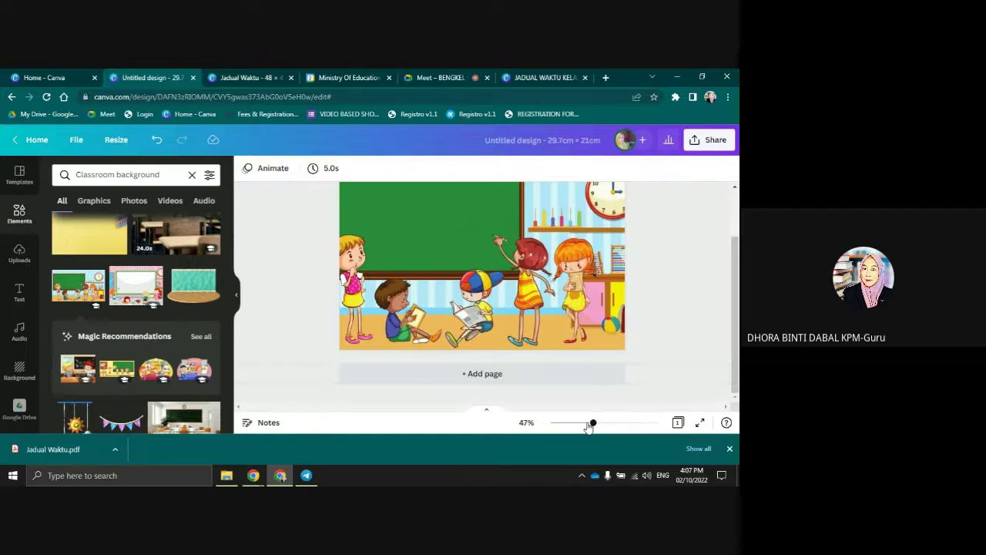
{"action": "left_click_drag", "start_coordinate": [588, 423], "coordinate": [584, 423]}
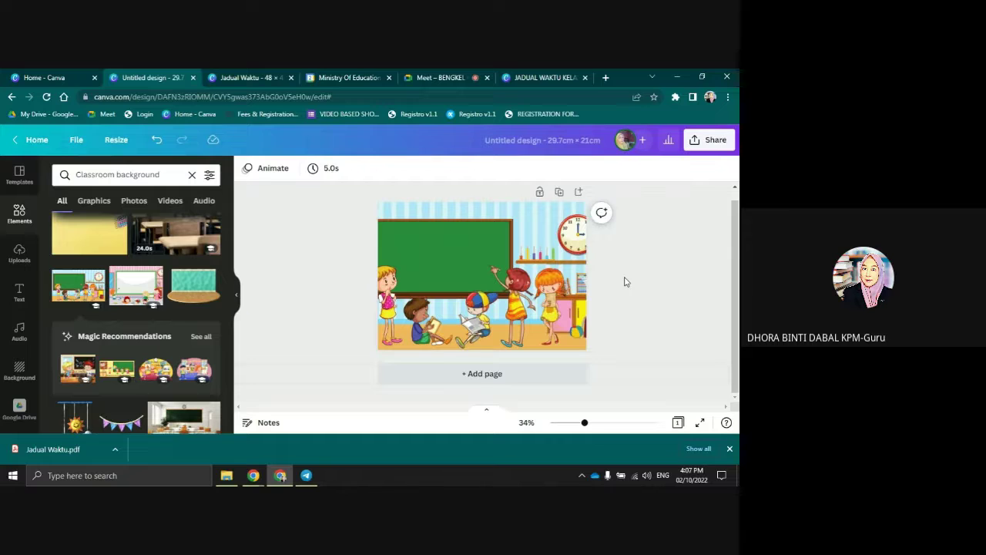
{"action": "scroll", "coordinate": [640, 291], "scroll_direction": "up", "scroll_amount": 1}
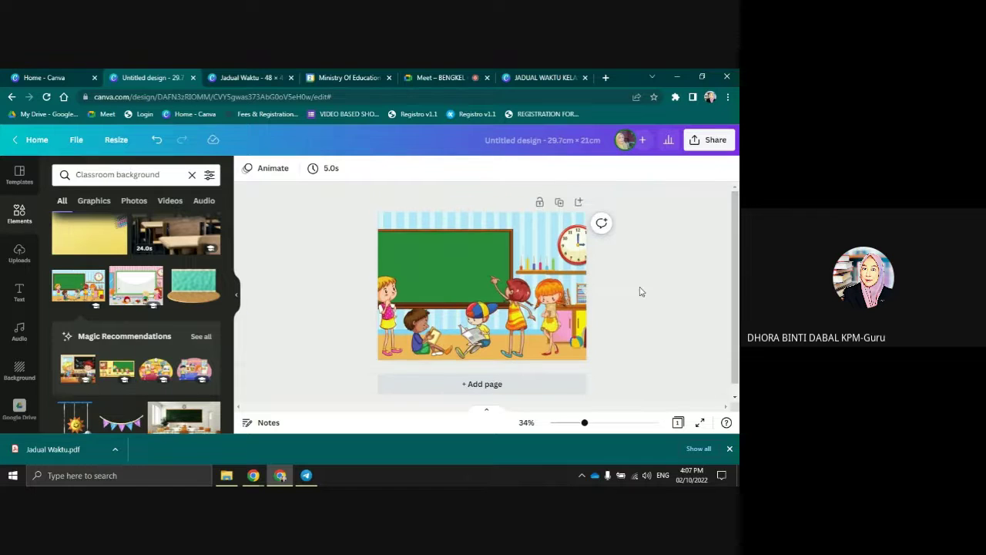
{"action": "left_click", "coordinate": [463, 276]}
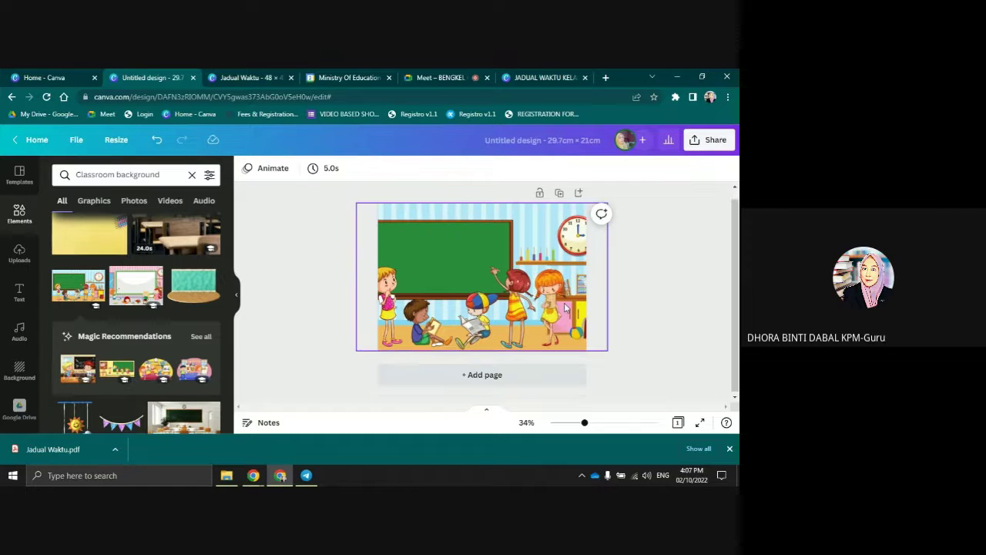
{"action": "left_click_drag", "start_coordinate": [463, 275], "coordinate": [467, 275]}
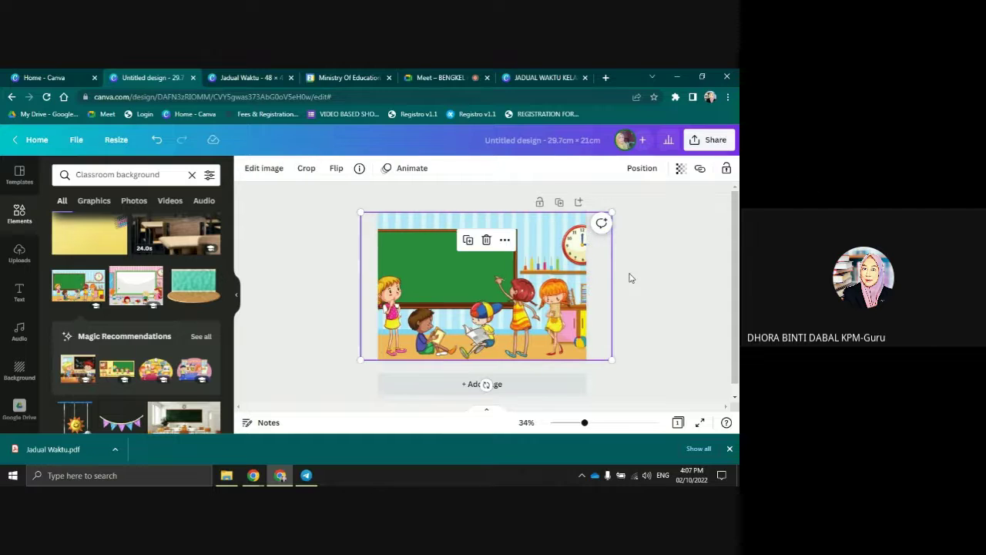
Fade the classroom illustration into a pale backdrop by lowering its transparency value
{"action": "left_click", "coordinate": [627, 281]}
{"action": "left_click", "coordinate": [537, 281]}
{"action": "left_click", "coordinate": [681, 170]}
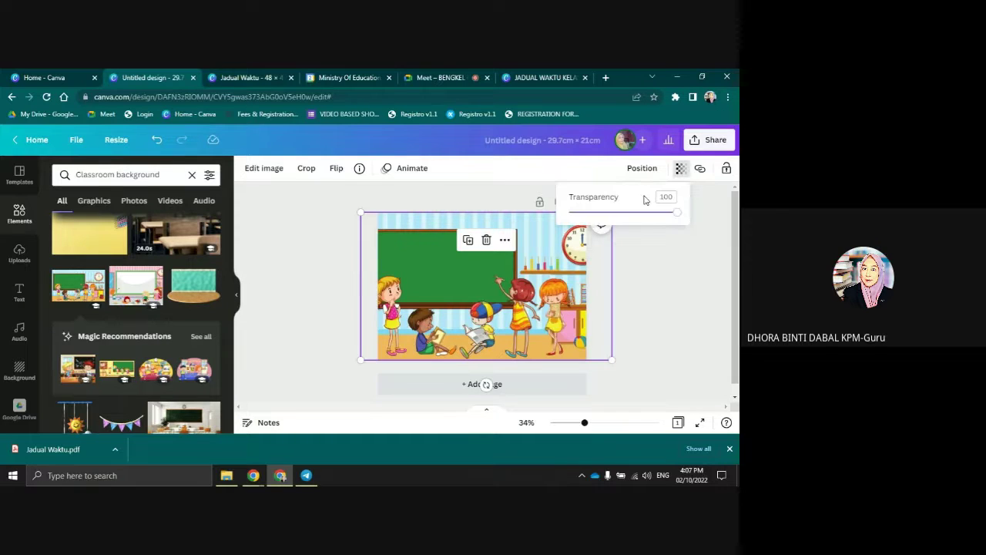
{"action": "left_click_drag", "start_coordinate": [678, 212], "coordinate": [631, 223]}
{"action": "left_click", "coordinate": [667, 267]}
{"action": "left_click", "coordinate": [657, 274]}
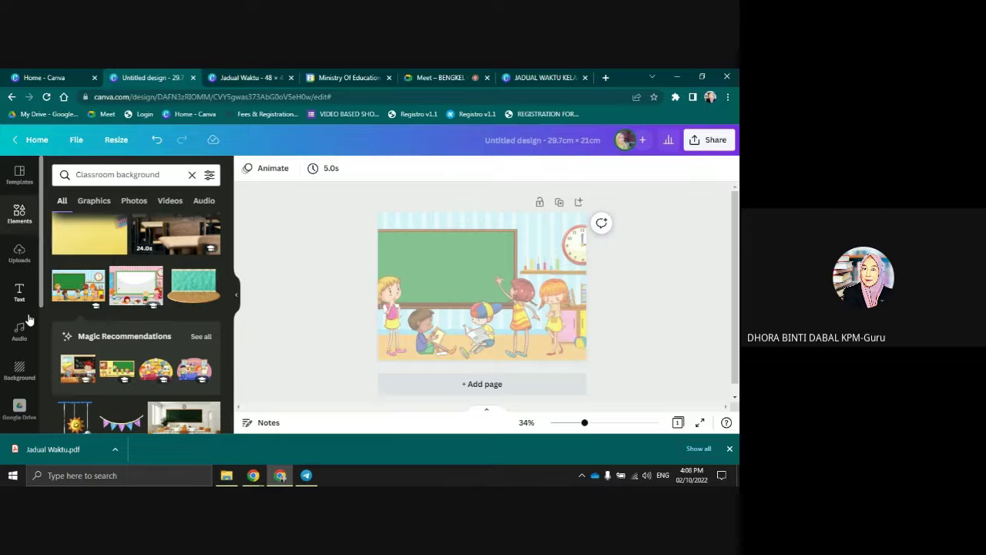
Search the elements for "shapes" and add the plain square to the page
{"action": "left_click", "coordinate": [18, 219]}
{"action": "left_click", "coordinate": [128, 174]}
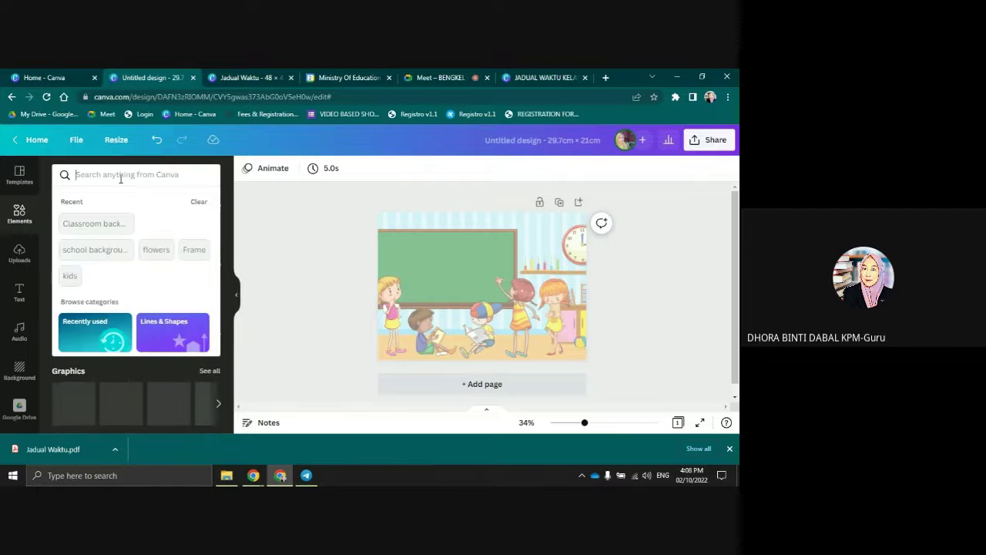
{"action": "type", "text": "shapes"}
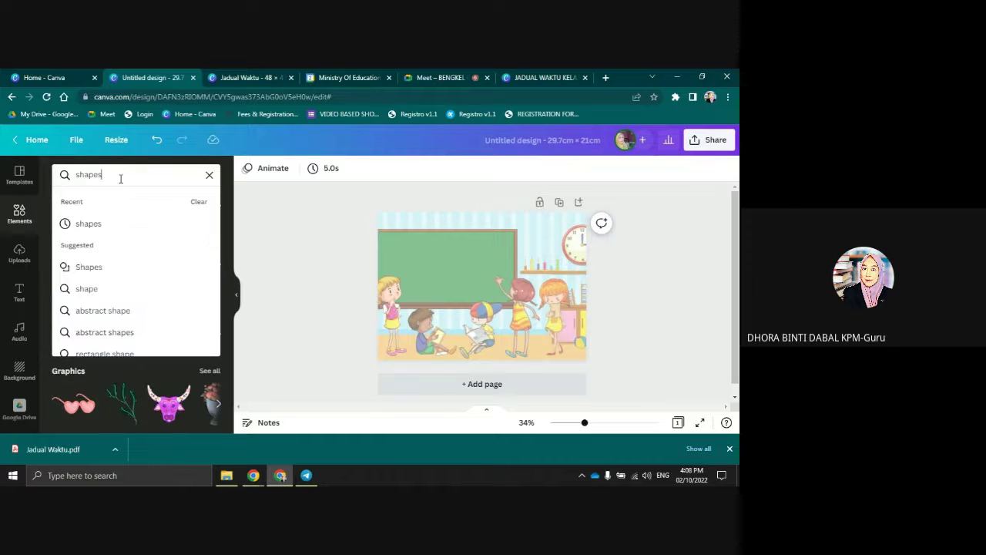
{"action": "key", "text": "Return"}
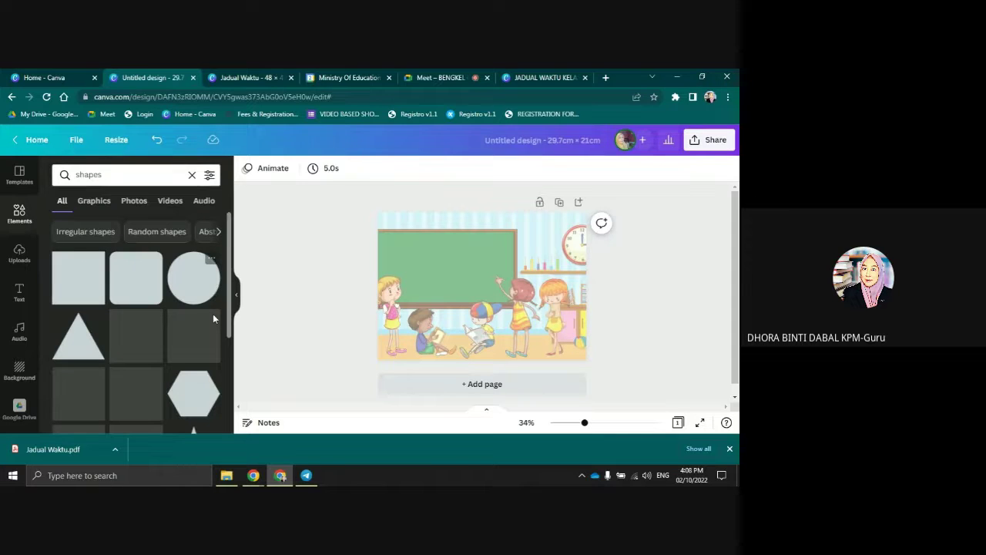
{"action": "left_click", "coordinate": [68, 285]}
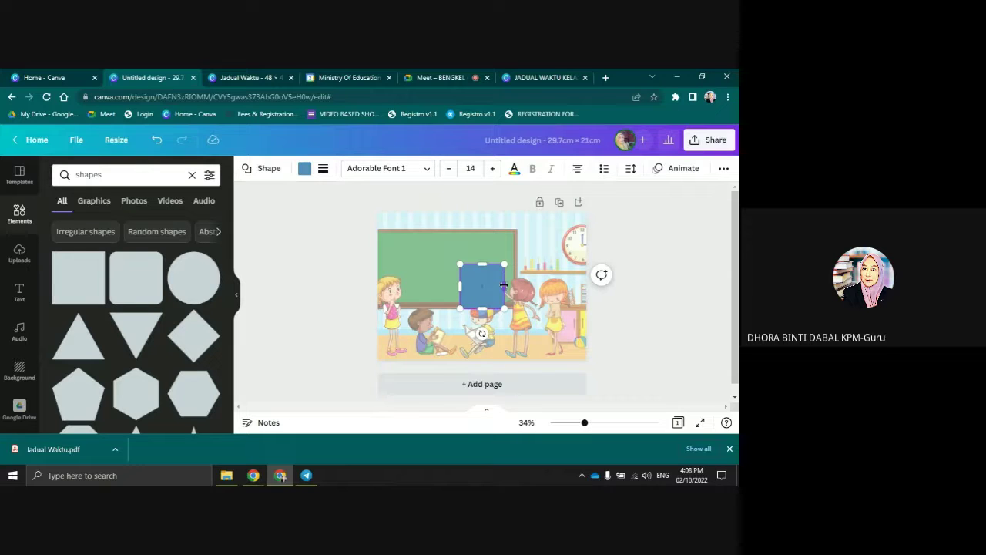
Stretch the square into a rectangle about twice as wide as it is high and fill it white
{"action": "left_click_drag", "start_coordinate": [503, 285], "coordinate": [549, 287]}
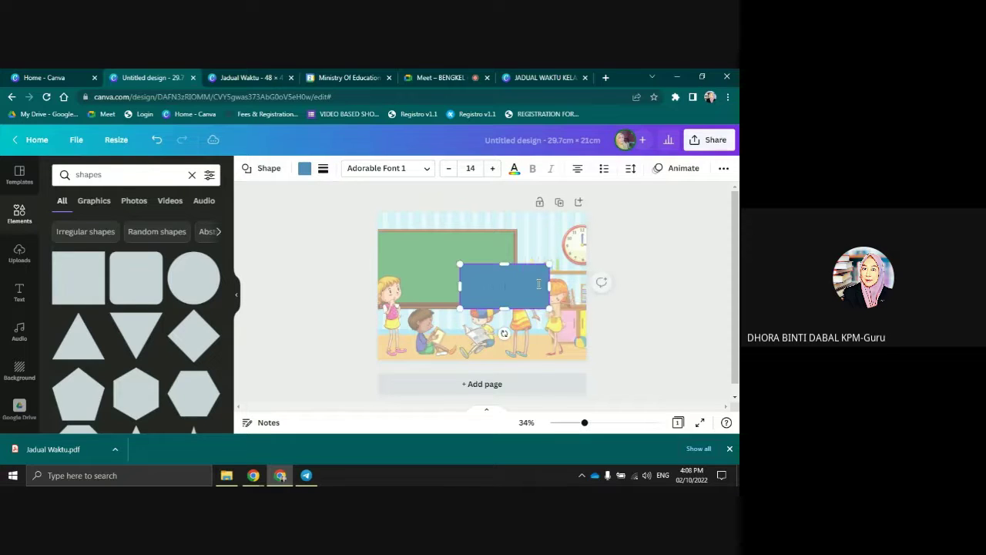
{"action": "left_click", "coordinate": [305, 169]}
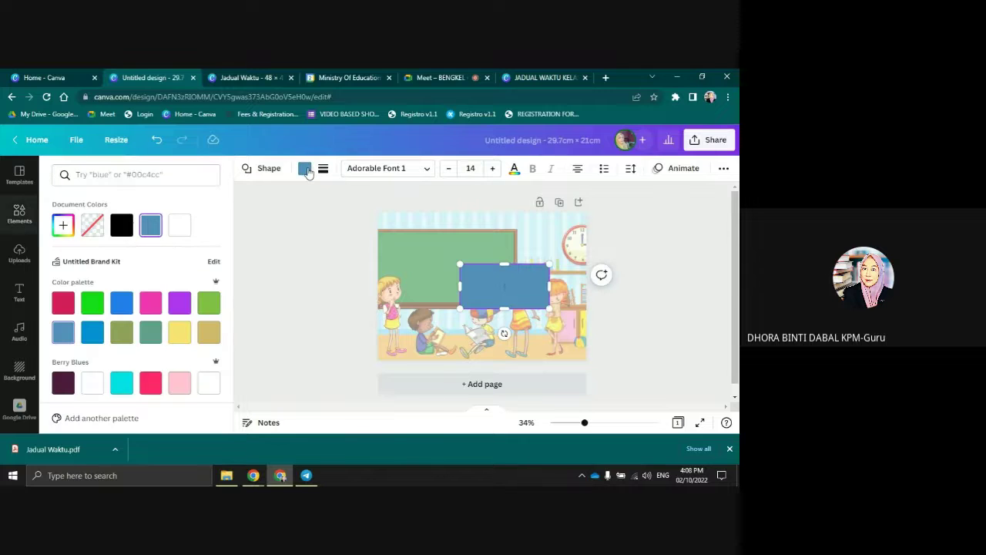
{"action": "left_click", "coordinate": [178, 225]}
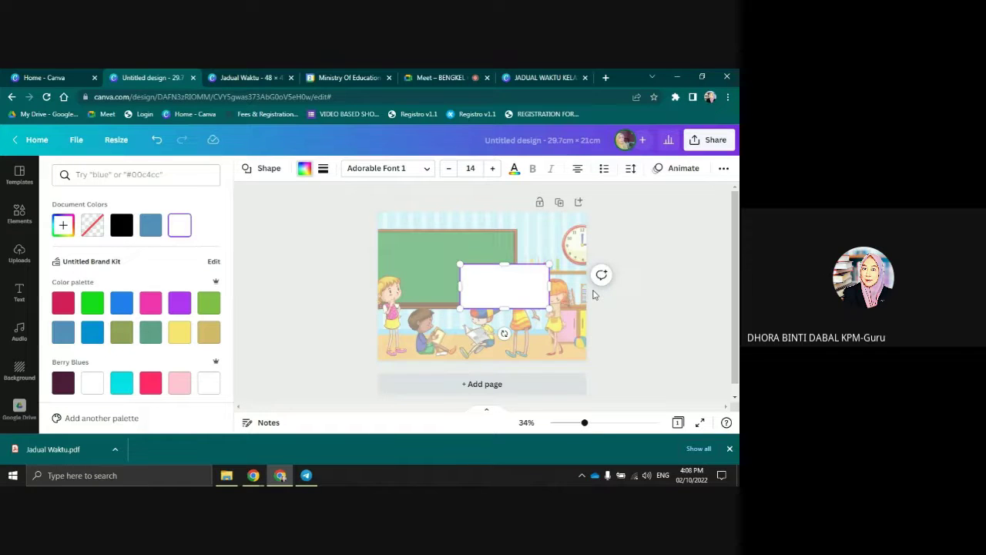
Reshape the white rectangle into a wide, thin banner and place it near the page's upper edge, above the chalkboard
{"action": "left_click_drag", "start_coordinate": [550, 286], "coordinate": [576, 286]}
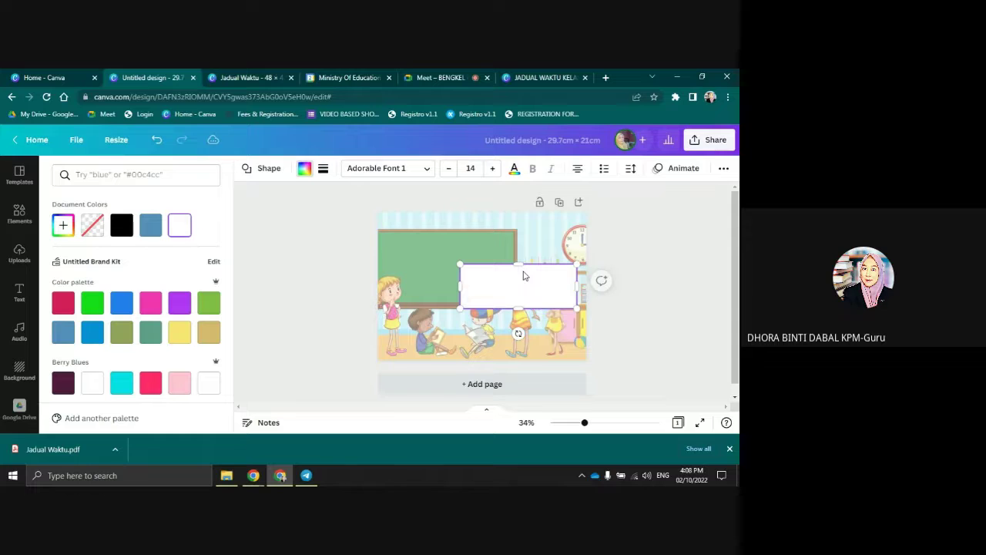
{"action": "left_click_drag", "start_coordinate": [517, 264], "coordinate": [516, 237]}
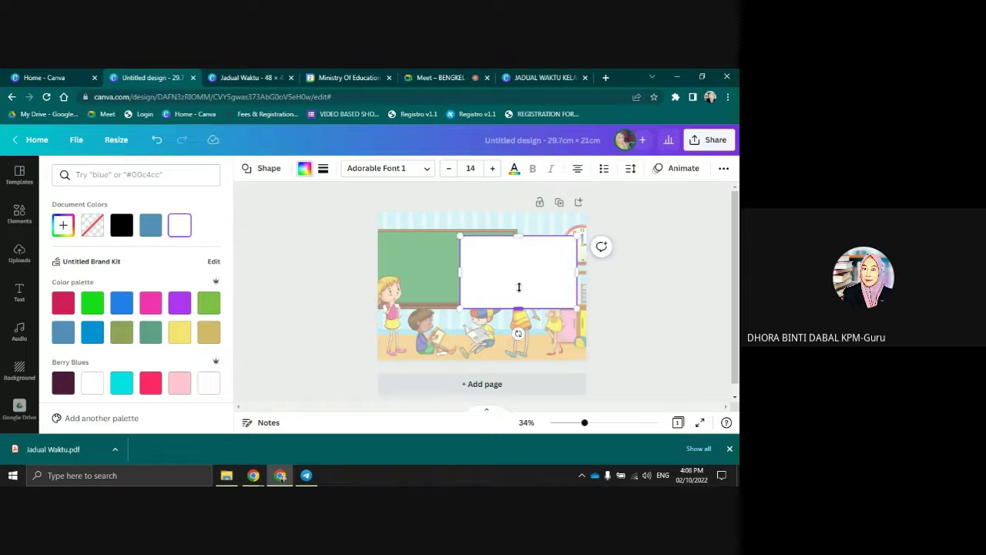
{"action": "left_click_drag", "start_coordinate": [519, 308], "coordinate": [523, 252]}
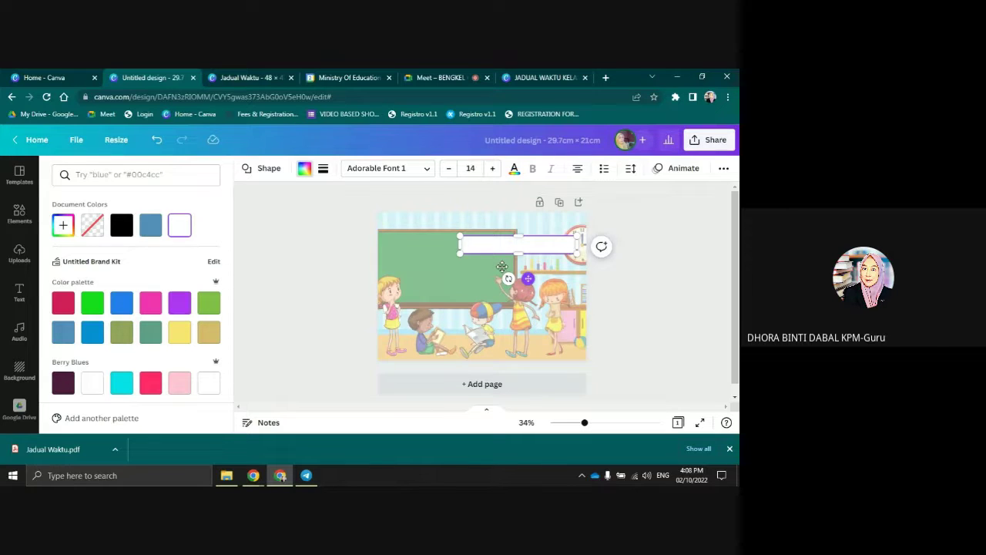
{"action": "mouse_move", "coordinate": [502, 266]}
{"action": "left_mouse_down"}
{"action": "mouse_move", "coordinate": [489, 258]}
{"action": "mouse_move", "coordinate": [491, 271]}
{"action": "mouse_move", "coordinate": [497, 259]}
{"action": "left_mouse_up"}
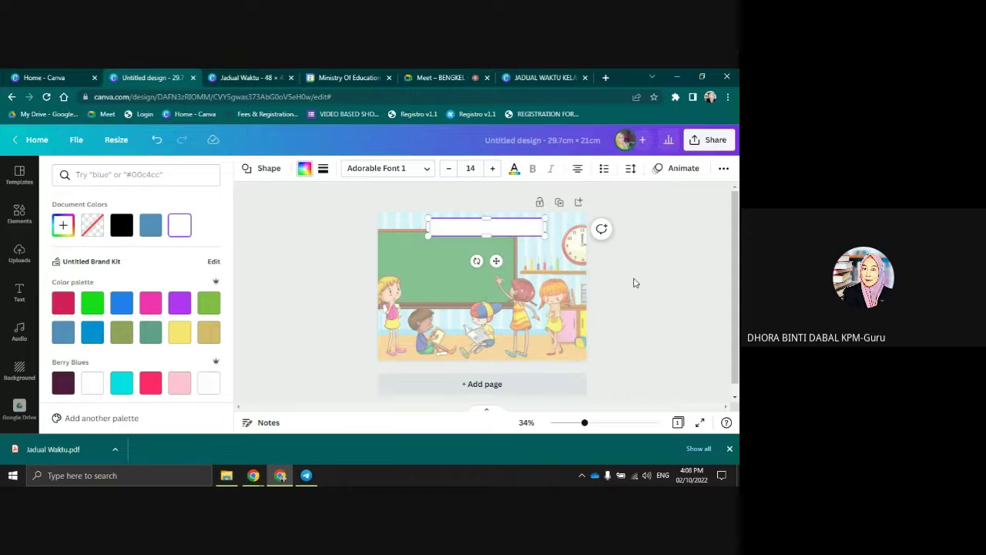
{"action": "left_click", "coordinate": [637, 282]}
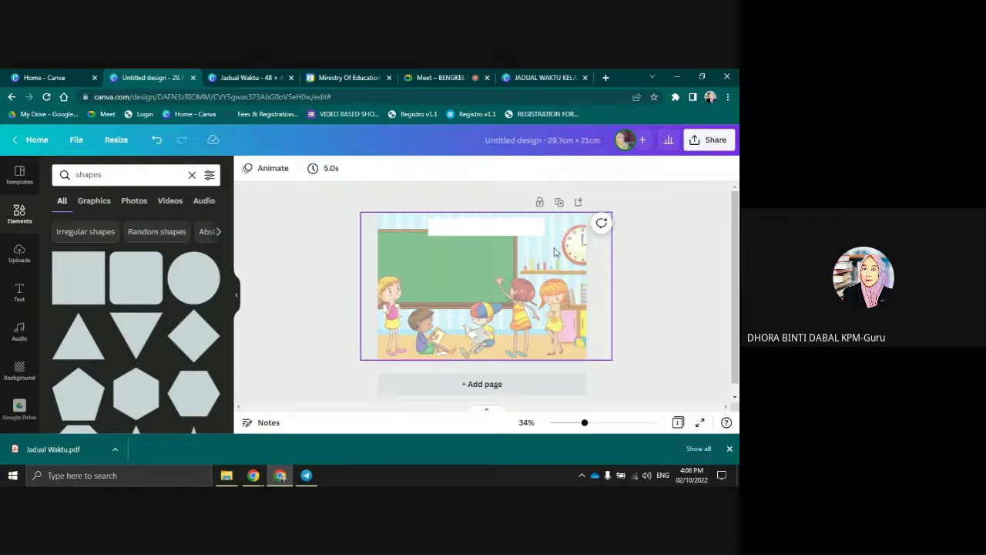
{"action": "left_click", "coordinate": [500, 227]}
{"action": "left_click", "coordinate": [323, 259]}
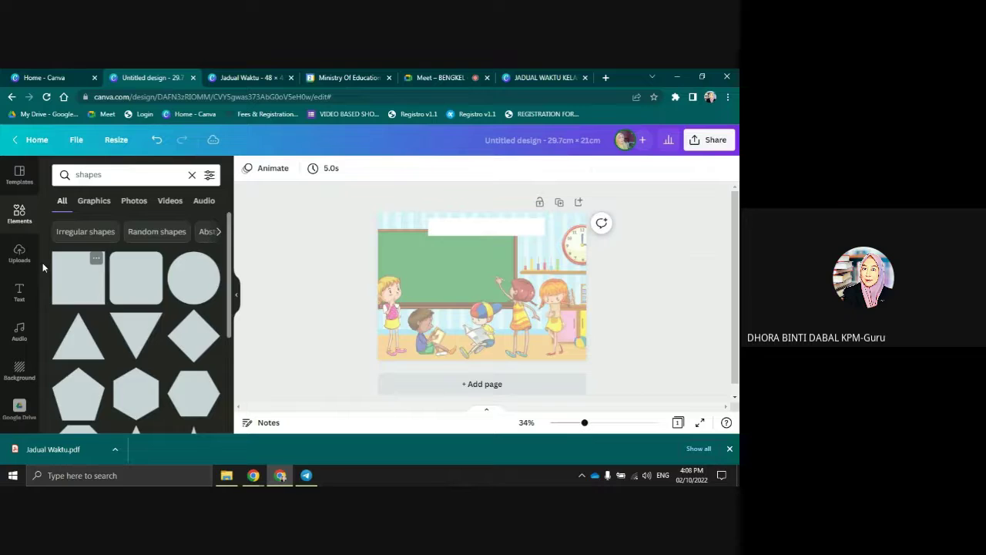
Add a text box reading "Jadual Waktu Kelas" and place it over the white banner
{"action": "left_click", "coordinate": [19, 292]}
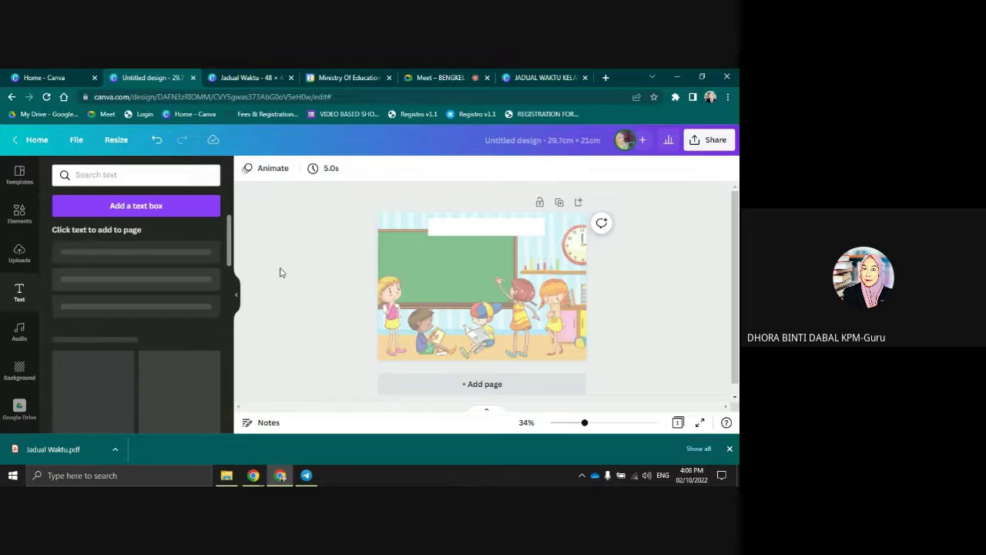
{"action": "left_click", "coordinate": [139, 216]}
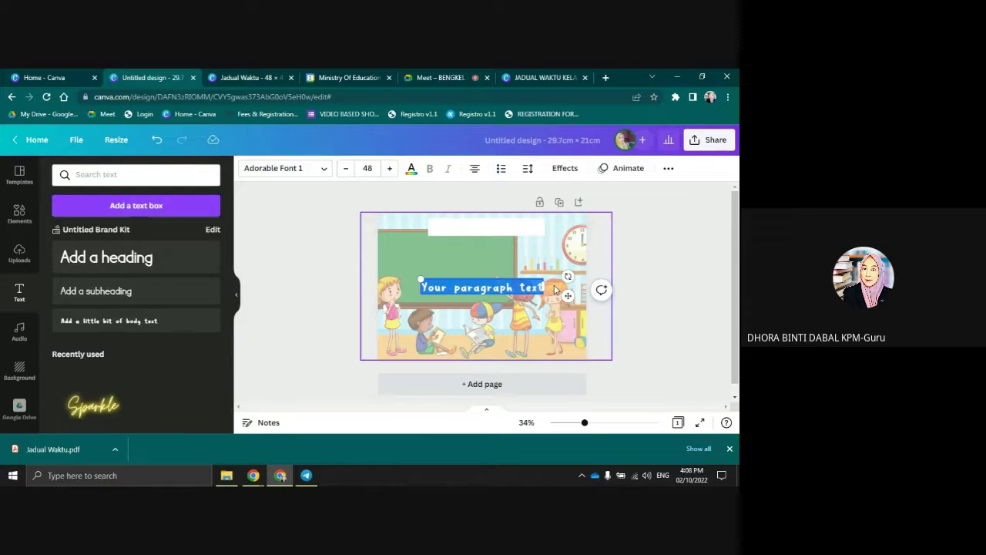
{"action": "type", "text": "J"}
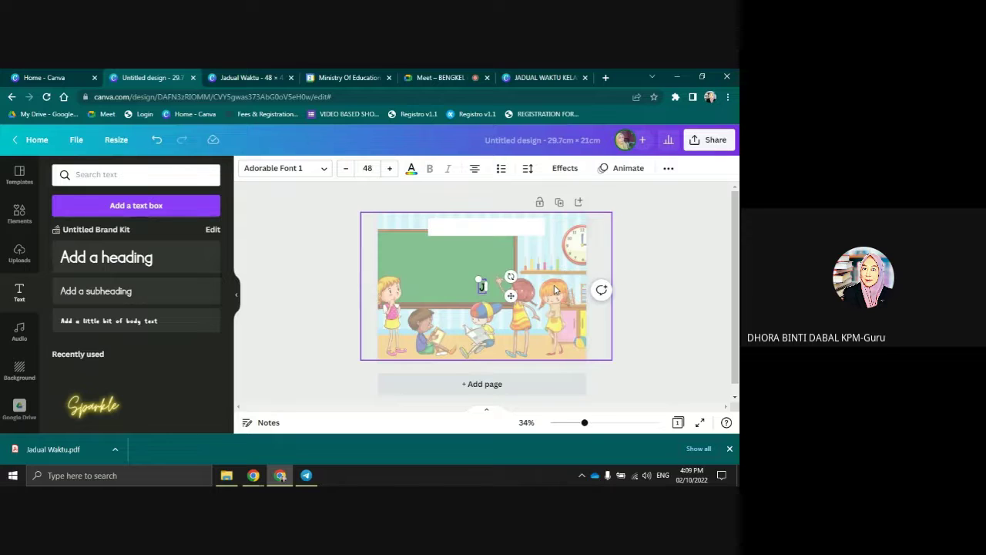
{"action": "type", "text": "adual Waktu"}
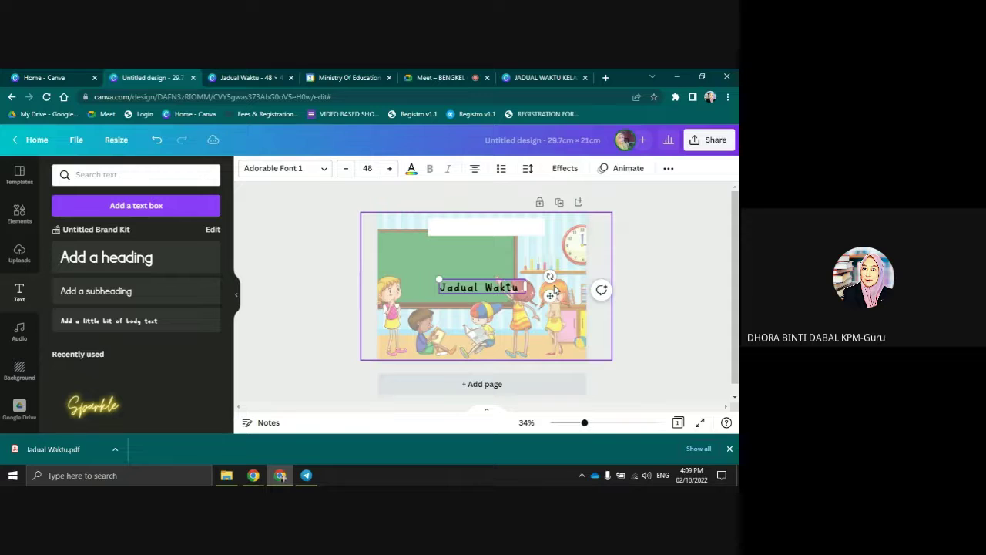
{"action": "type", "text": " Kelas"}
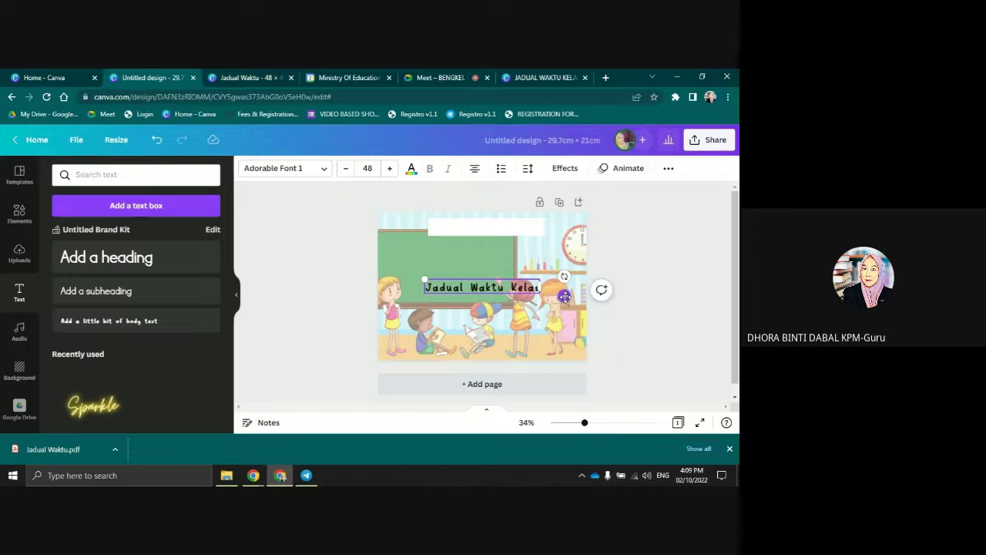
{"action": "left_click_drag", "start_coordinate": [564, 297], "coordinate": [564, 239]}
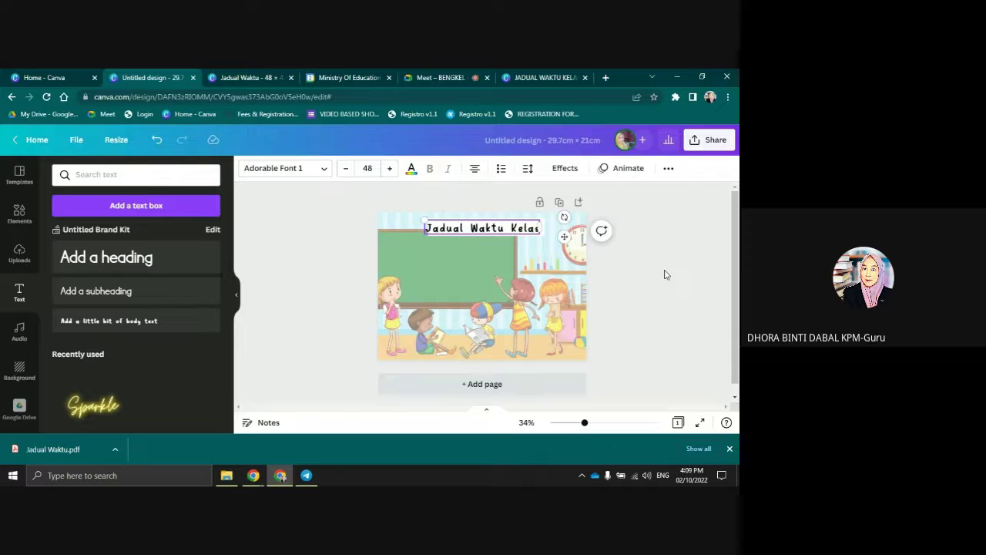
{"action": "left_click", "coordinate": [661, 286]}
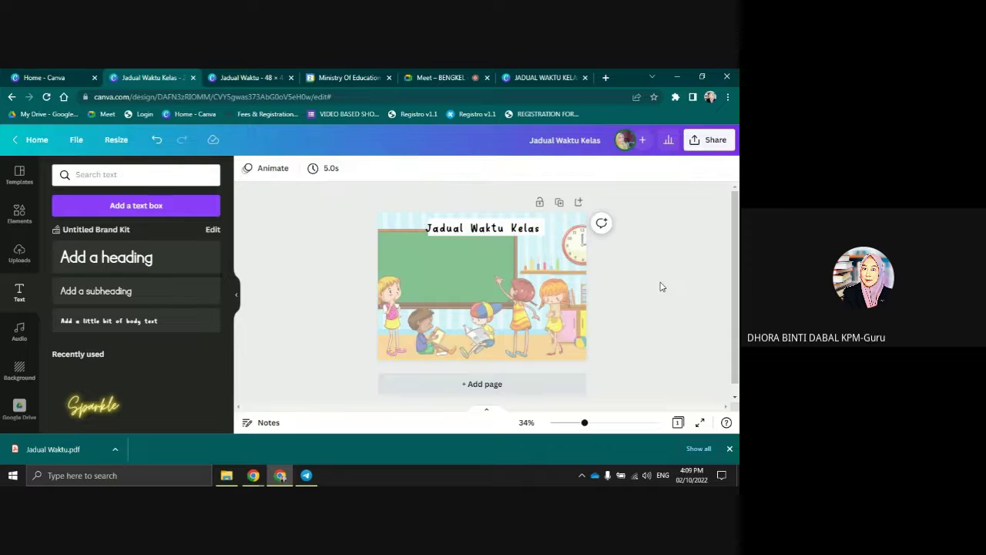
Move the title off the white banner, widen the banner slightly, and center "Jadual Waktu Kelas" back on it
{"action": "left_click", "coordinate": [481, 234]}
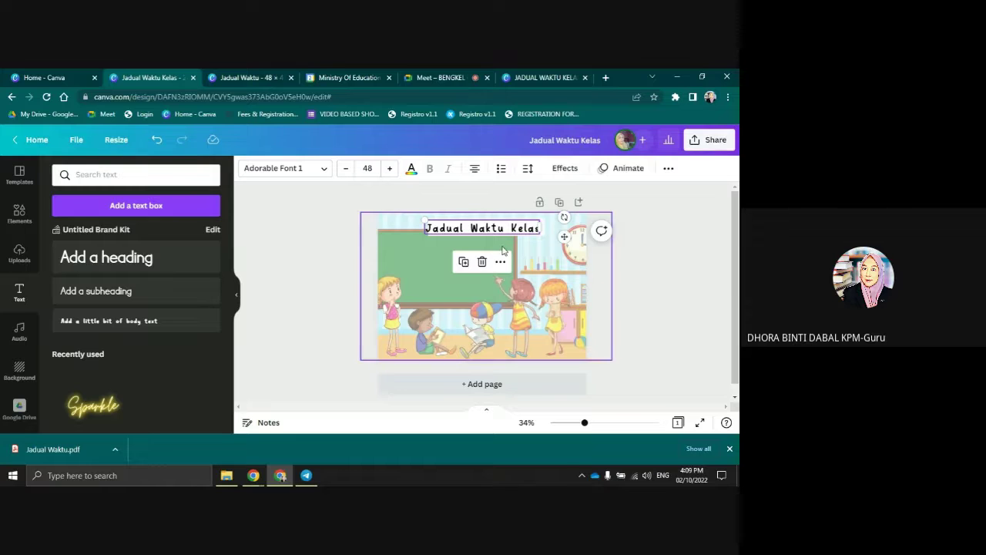
{"action": "left_click_drag", "start_coordinate": [512, 229], "coordinate": [521, 280]}
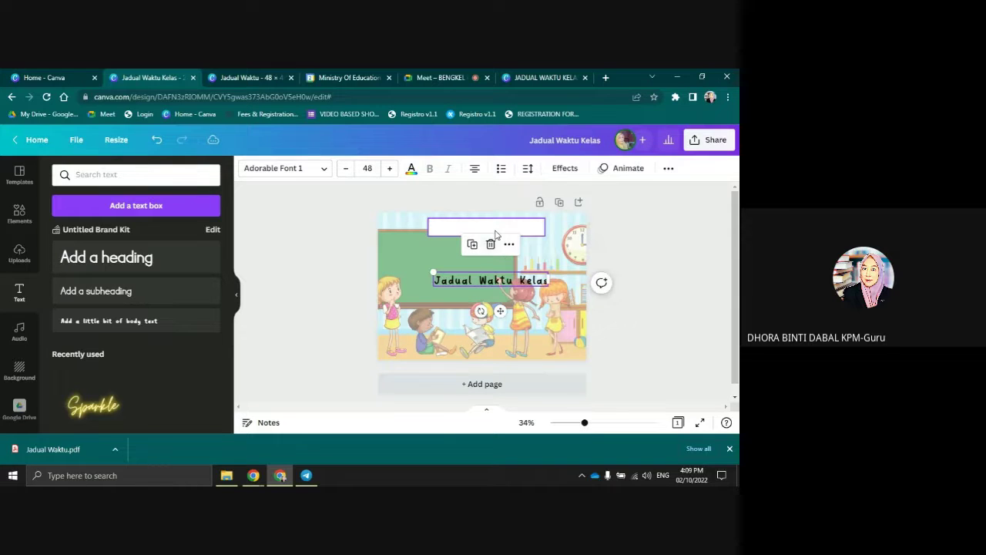
{"action": "left_click", "coordinate": [495, 235]}
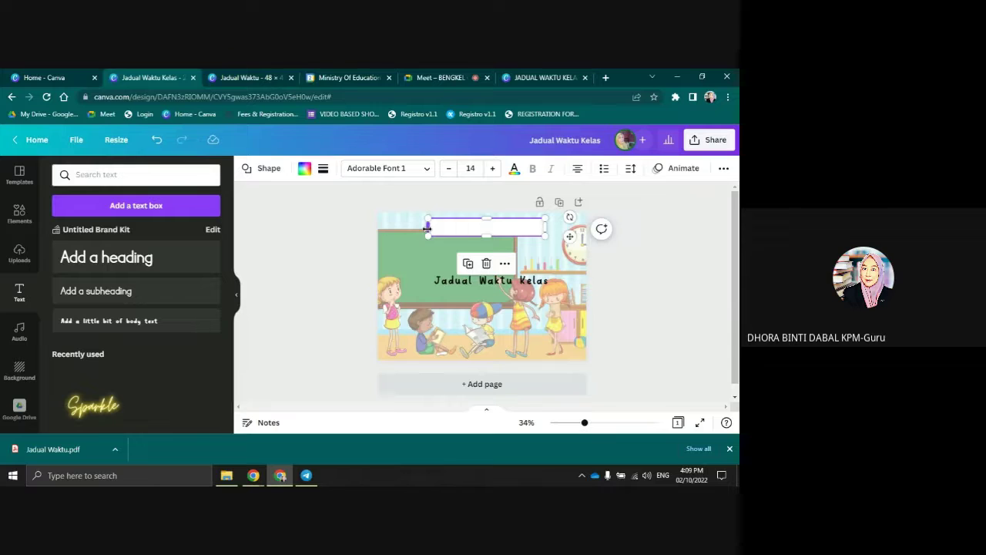
{"action": "left_click_drag", "start_coordinate": [428, 227], "coordinate": [420, 228]}
{"action": "left_click_drag", "start_coordinate": [479, 220], "coordinate": [528, 227]}
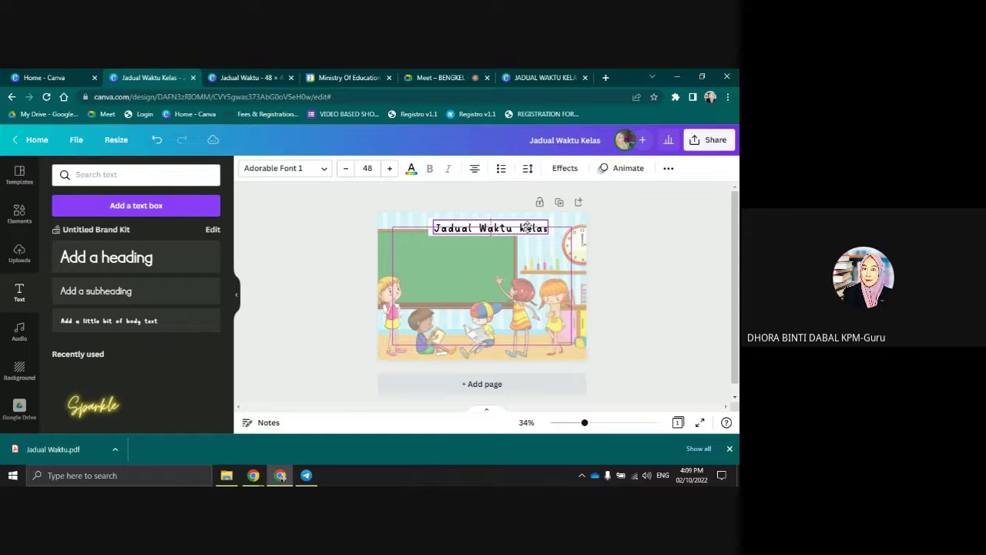
{"action": "left_click", "coordinate": [638, 299]}
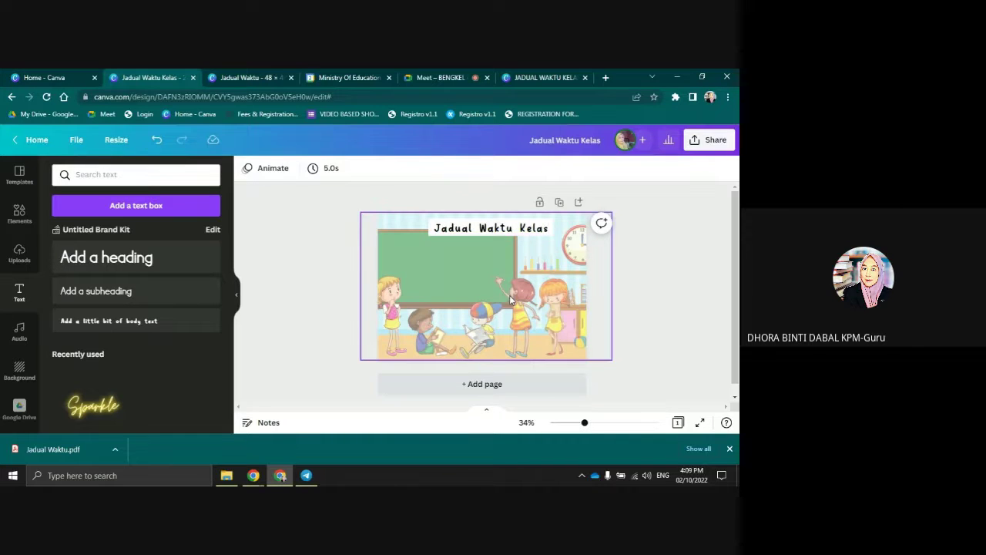
{"action": "left_click", "coordinate": [519, 232]}
{"action": "left_click", "coordinate": [549, 223]}
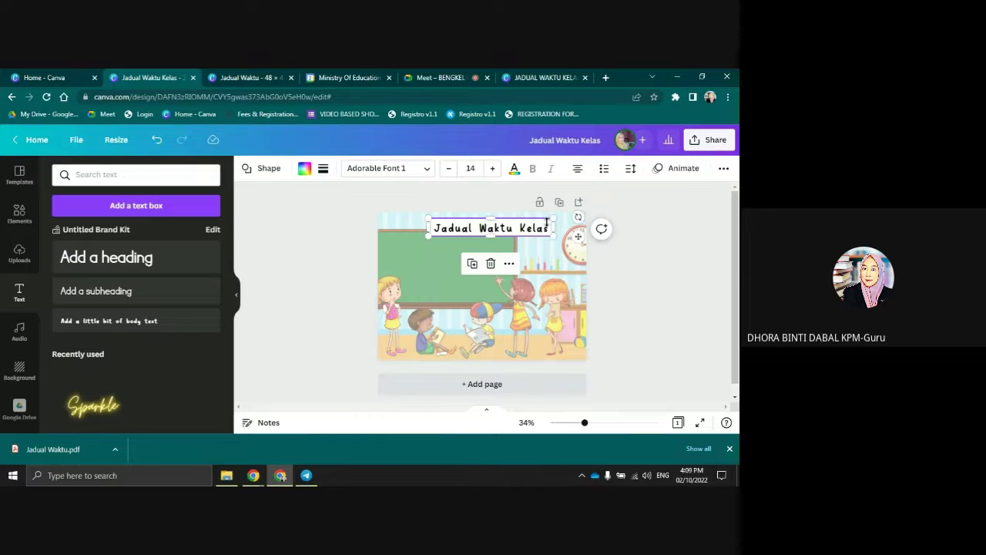
{"action": "left_click", "coordinate": [642, 282]}
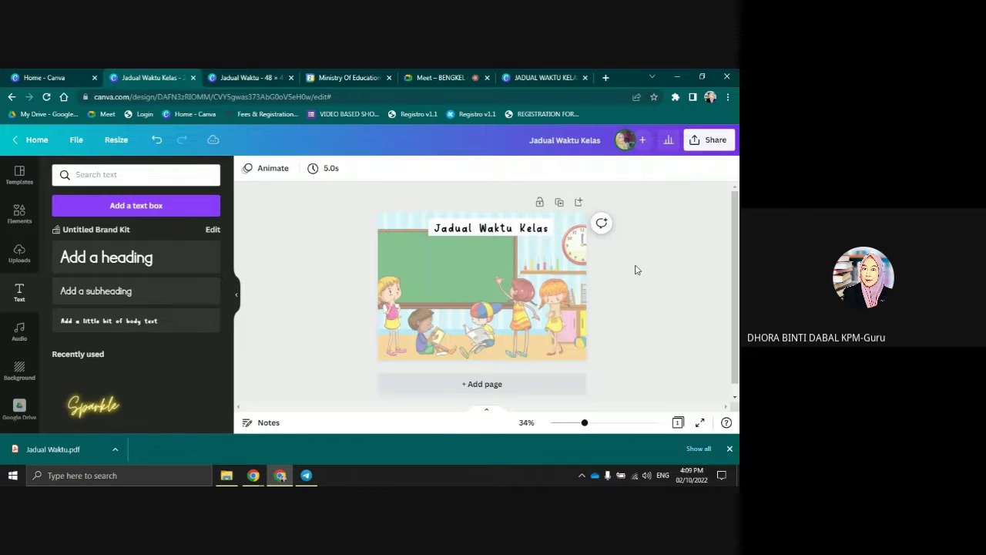
Duplicate the white title banner, shrink the copy to about a third of its width, and place it at the chalkboard's left edge
{"action": "left_click", "coordinate": [432, 235]}
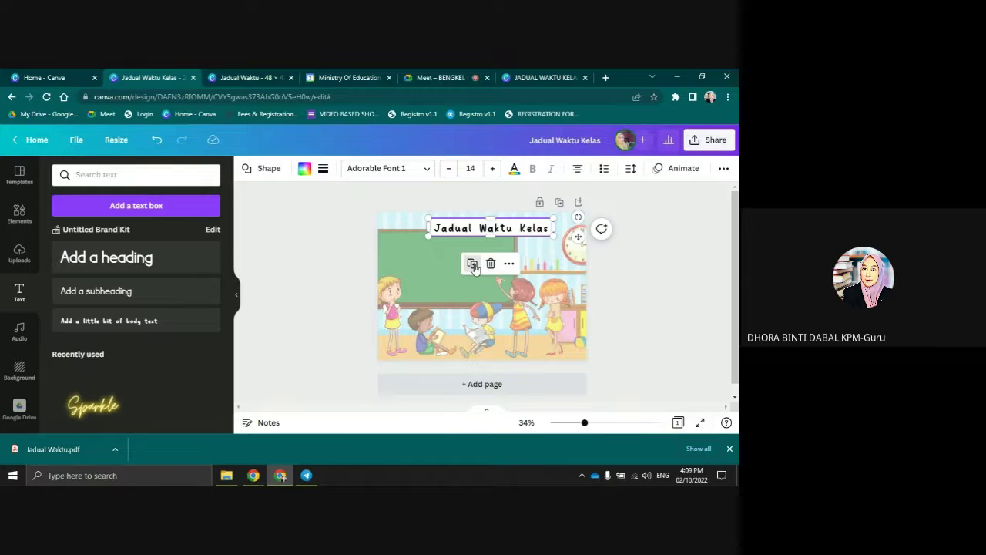
{"action": "left_click", "coordinate": [473, 264]}
{"action": "left_click_drag", "start_coordinate": [504, 230], "coordinate": [491, 252]}
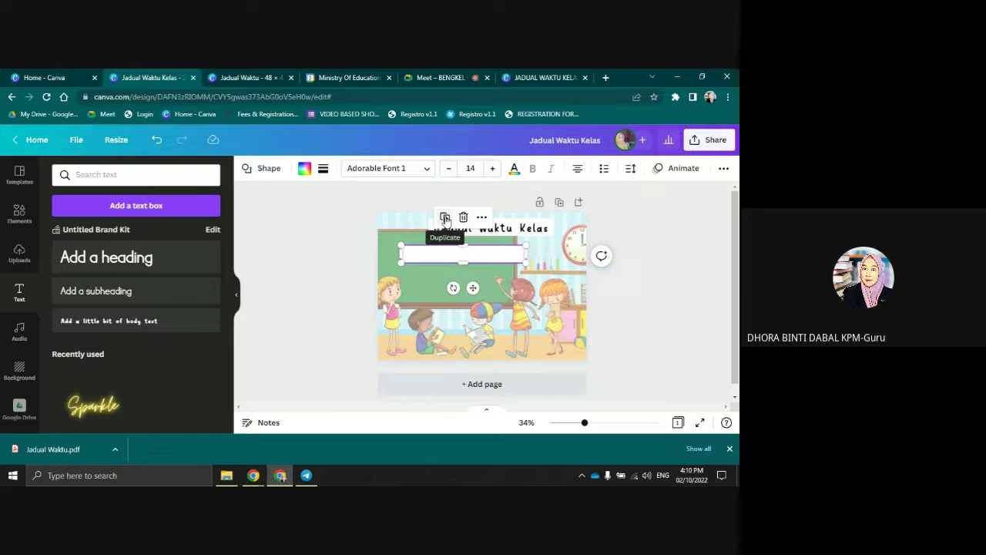
{"action": "left_click_drag", "start_coordinate": [524, 254], "coordinate": [438, 255]}
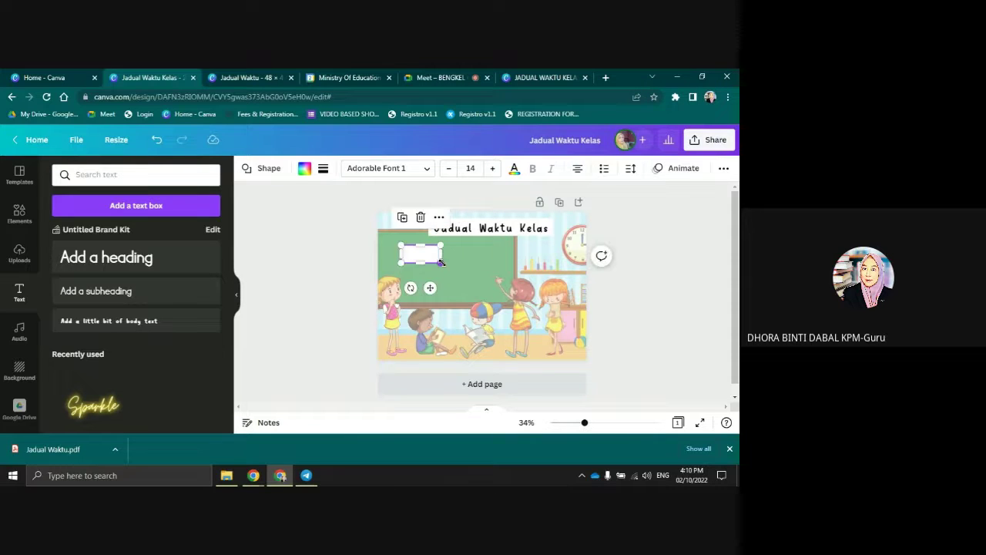
{"action": "left_click", "coordinate": [418, 289]}
{"action": "left_click_drag", "start_coordinate": [418, 290], "coordinate": [413, 289]}
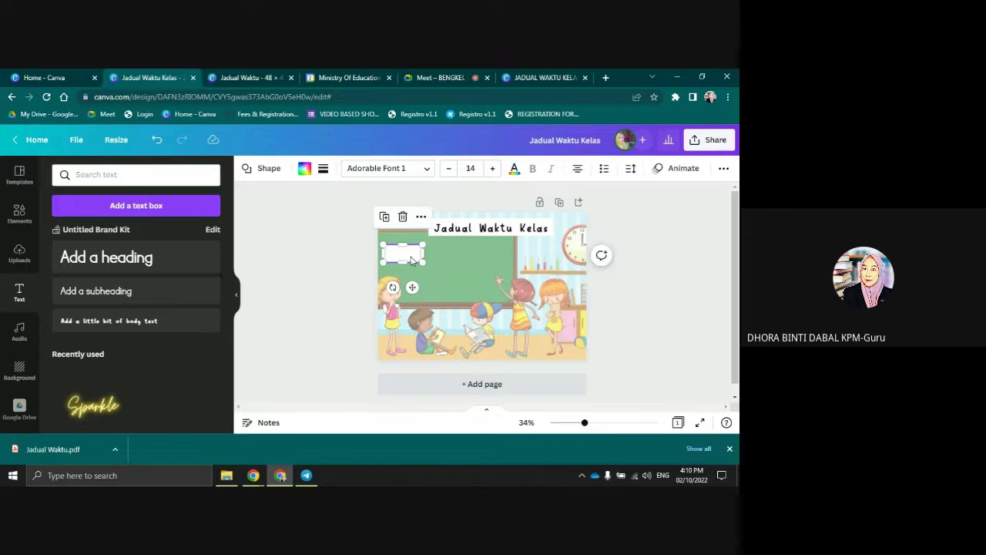
Duplicate the small white box four times to form a vertical column of five down the page's left side
{"action": "left_click", "coordinate": [384, 218]}
{"action": "left_click_drag", "start_coordinate": [421, 284], "coordinate": [412, 359]}
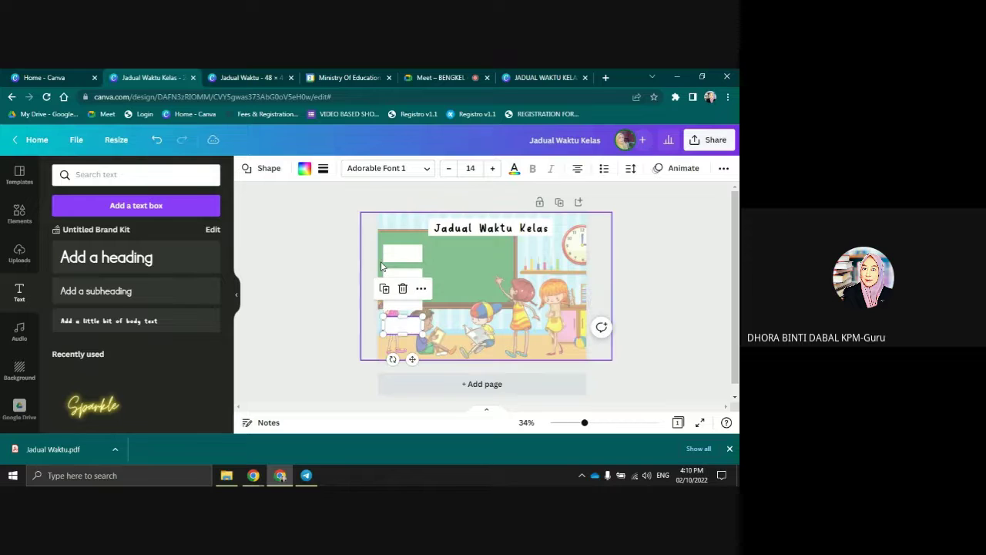
{"action": "left_click", "coordinate": [384, 289]}
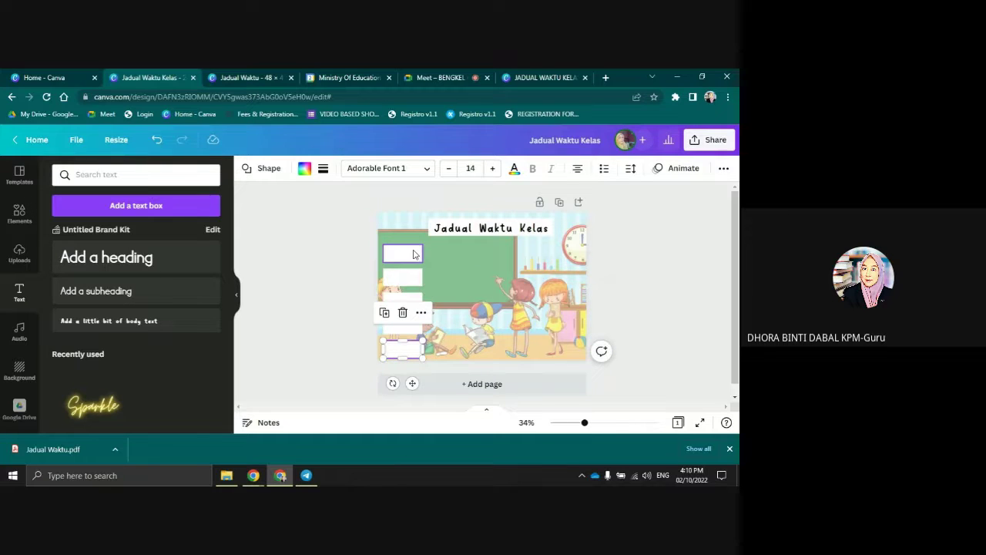
{"action": "left_click", "coordinate": [634, 299]}
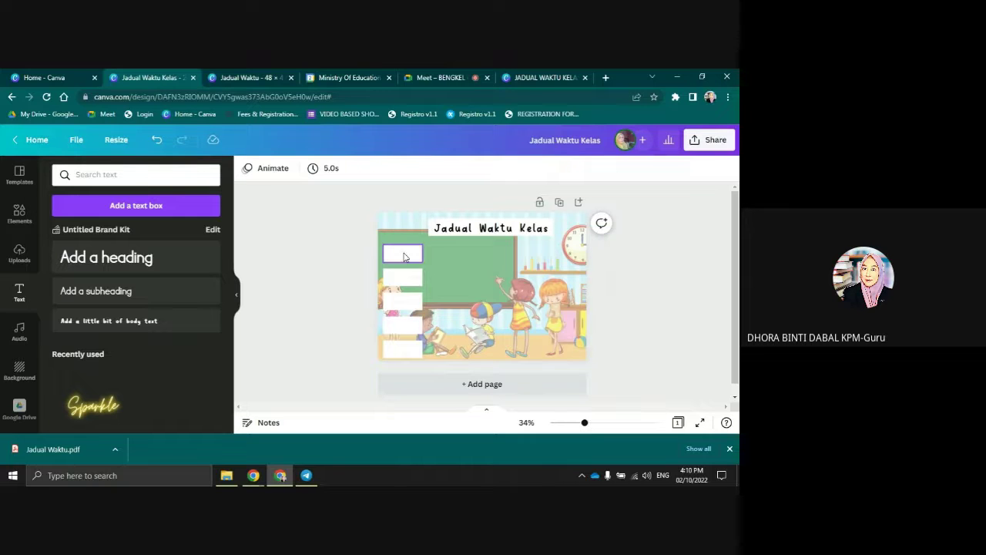
Move the five white boxes upward and closer together, keeping them evenly spaced in one column
{"action": "left_click_drag", "start_coordinate": [405, 258], "coordinate": [406, 256]}
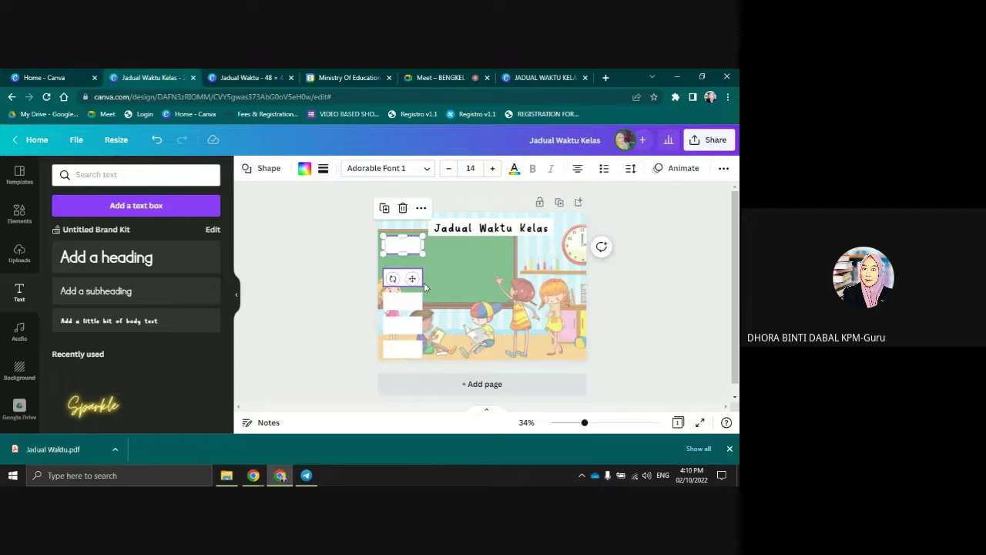
{"action": "left_click", "coordinate": [402, 283]}
{"action": "left_click", "coordinate": [402, 284]}
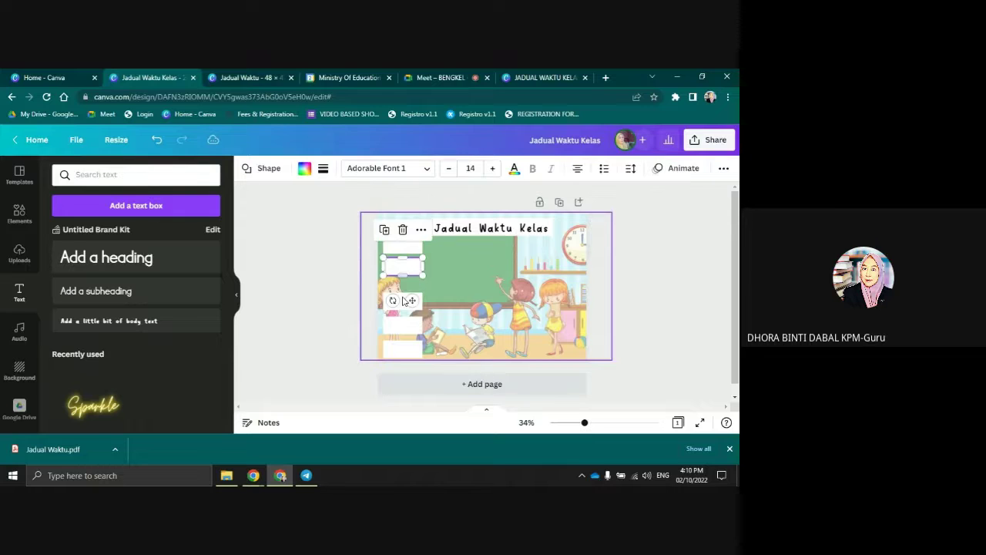
{"action": "left_click", "coordinate": [404, 306]}
{"action": "left_click_drag", "start_coordinate": [404, 308], "coordinate": [414, 361]}
{"action": "left_click", "coordinate": [407, 336]}
{"action": "left_click", "coordinate": [401, 357]}
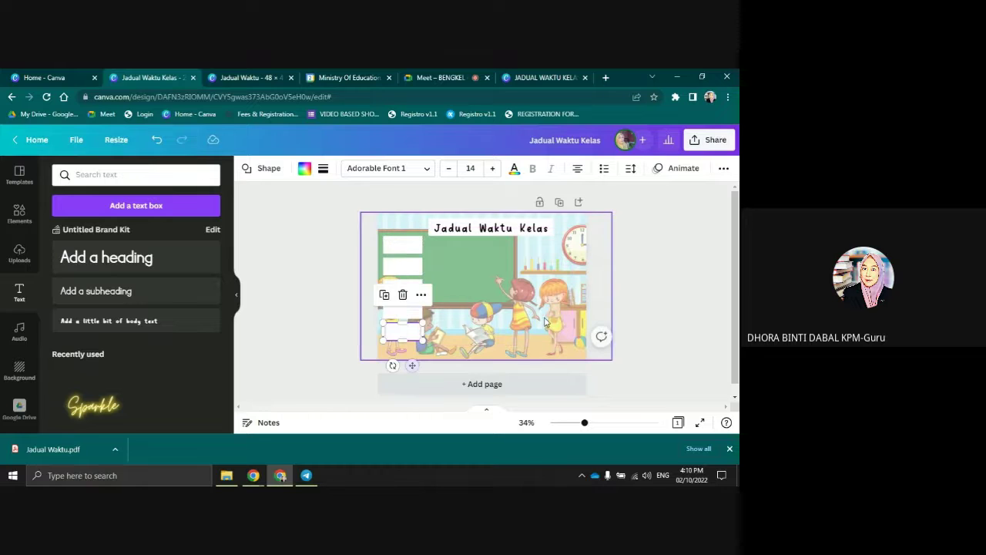
{"action": "left_click", "coordinate": [649, 264]}
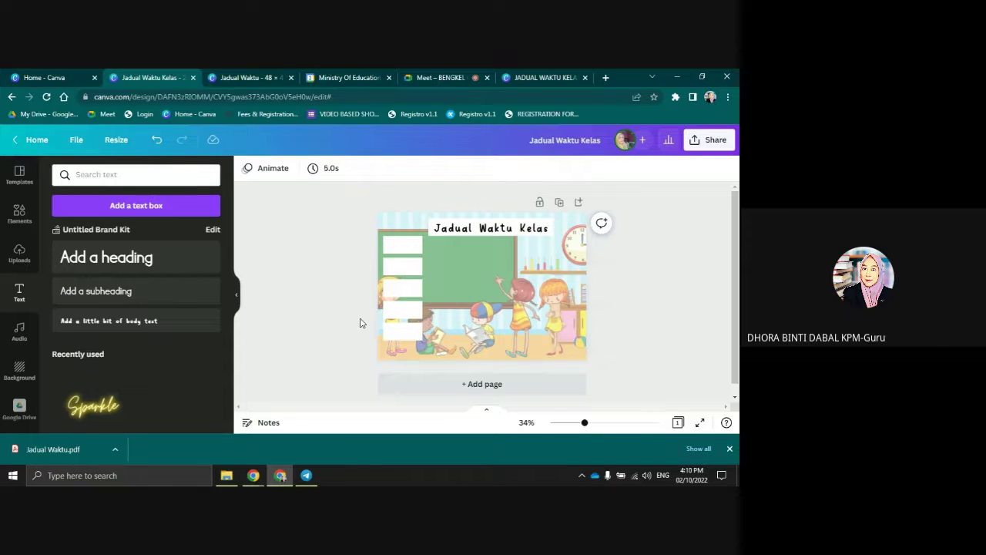
Fill the top box of the column with turquoise and give it a solid border
{"action": "left_click", "coordinate": [402, 244]}
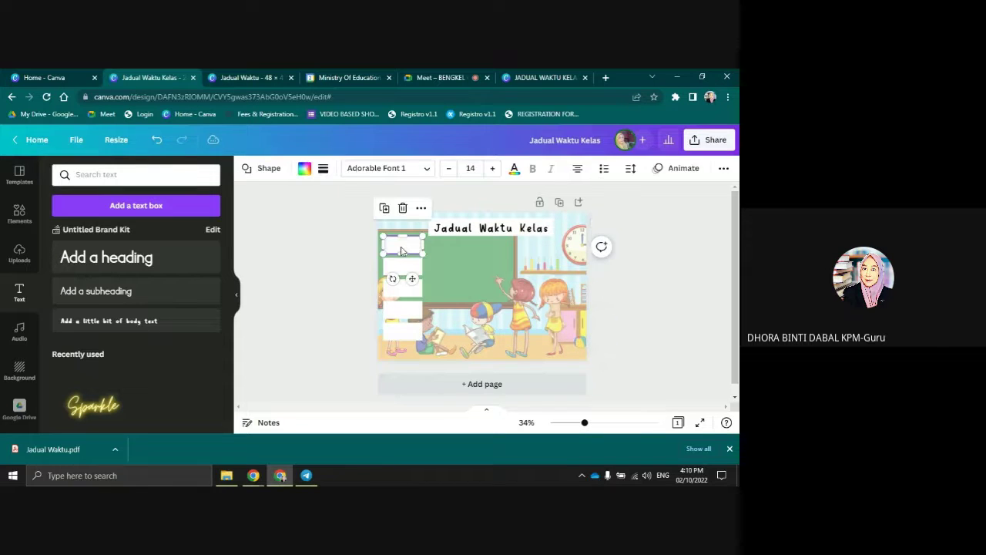
{"action": "left_click", "coordinate": [304, 169]}
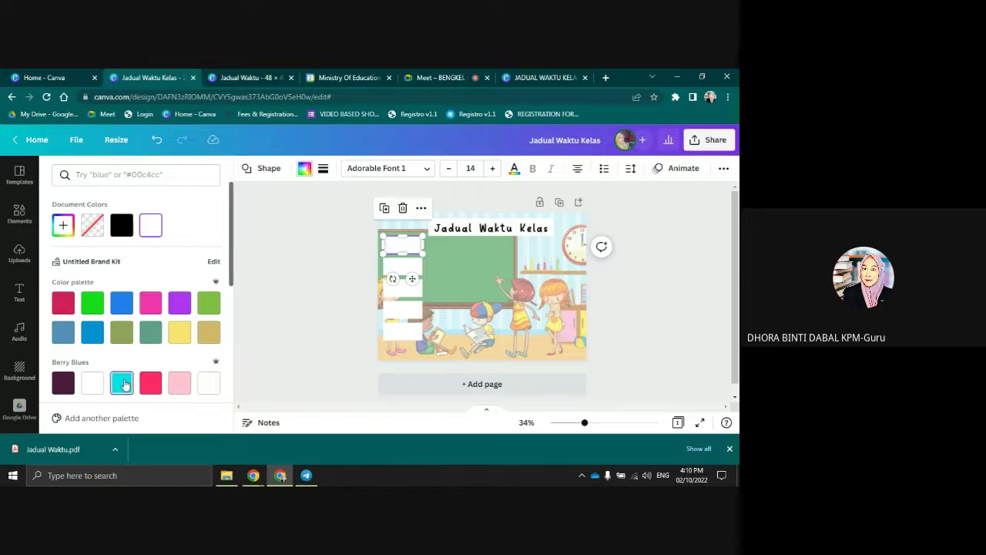
{"action": "left_click", "coordinate": [123, 384]}
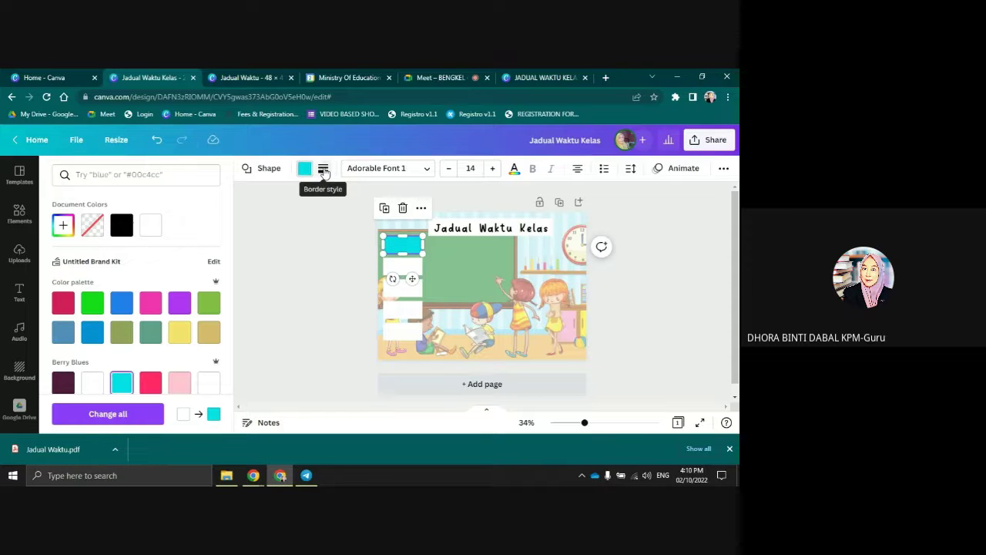
{"action": "left_click", "coordinate": [323, 169]}
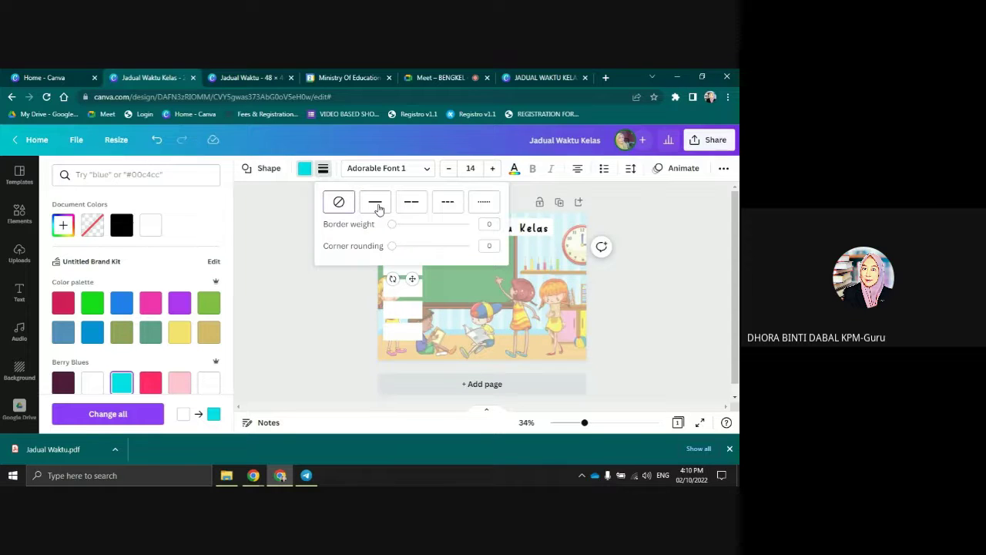
{"action": "left_click", "coordinate": [377, 204]}
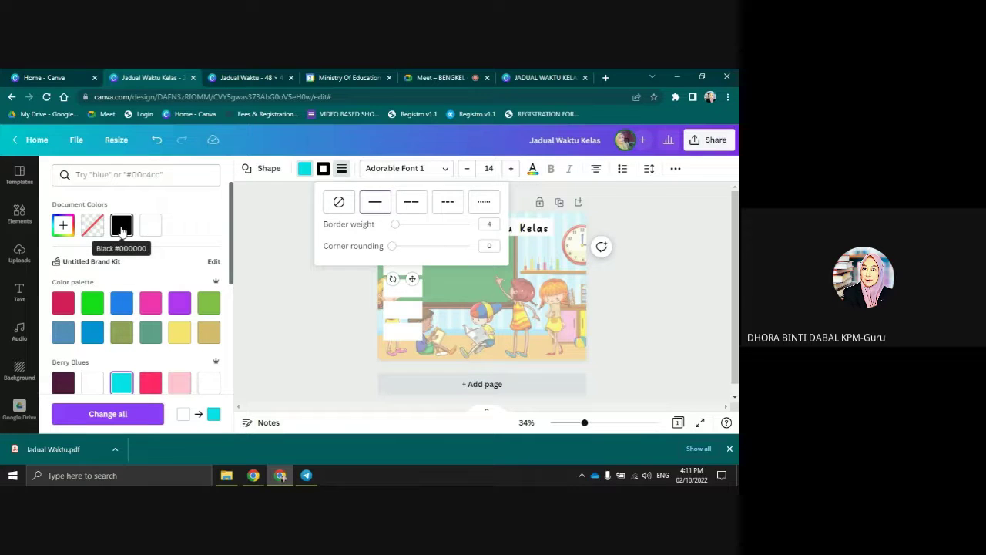
Fill the top box with black and set its border weight to 3
{"action": "left_click", "coordinate": [121, 225]}
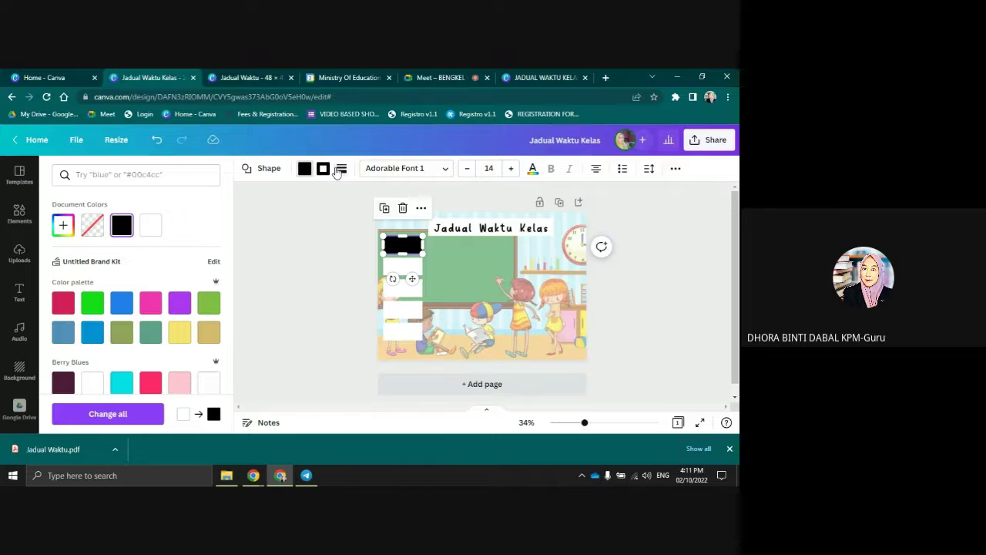
{"action": "left_click", "coordinate": [341, 170]}
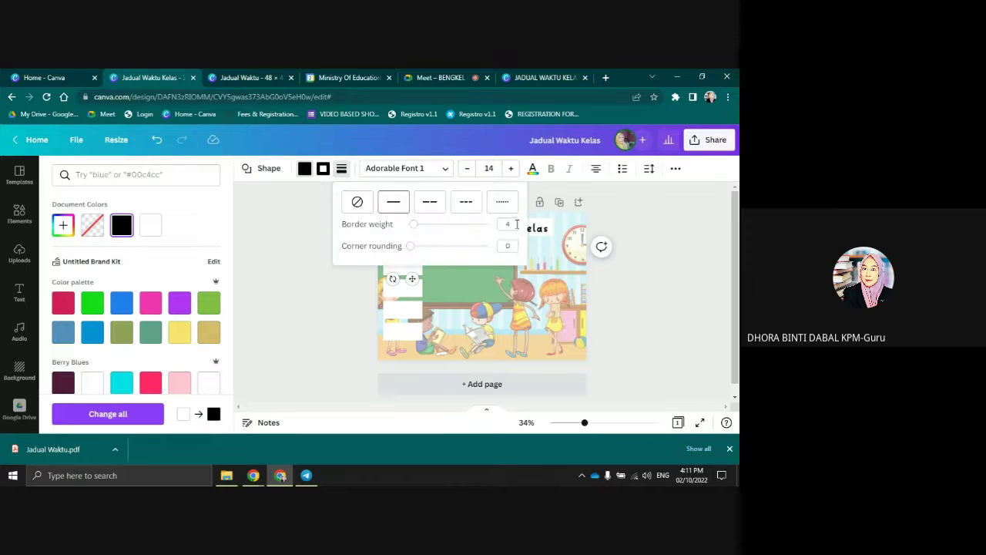
{"action": "left_click", "coordinate": [510, 224]}
{"action": "type", "text": "3"}
{"action": "key", "text": "Return"}
{"action": "left_click", "coordinate": [667, 281]}
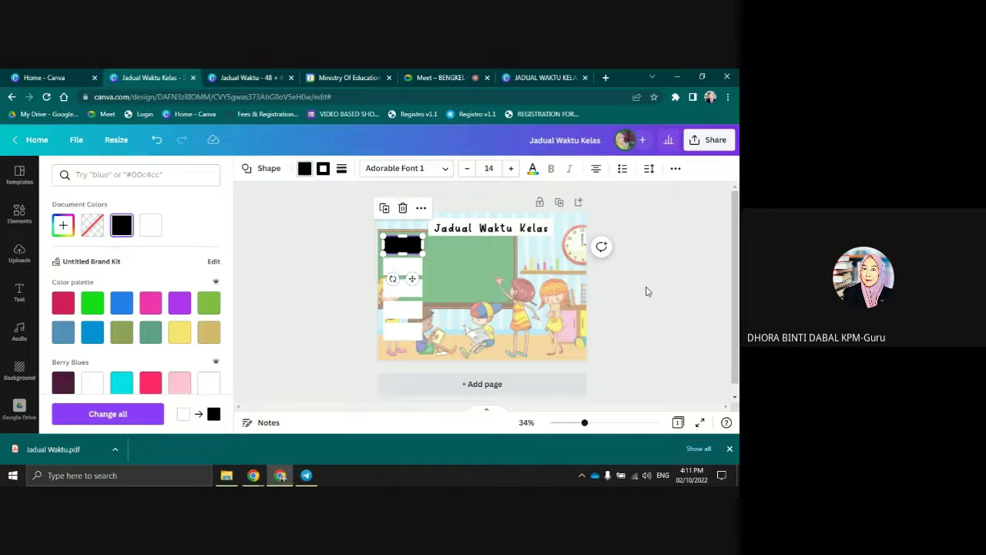
{"action": "key", "text": "Escape"}
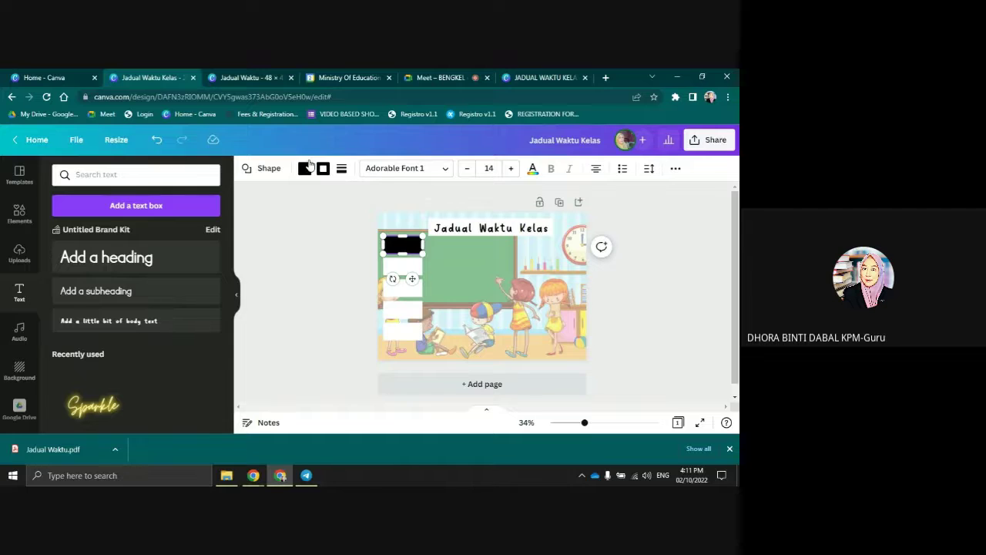
Change the top box's fill to the blue from the brand kit color palette
{"action": "left_click", "coordinate": [305, 168]}
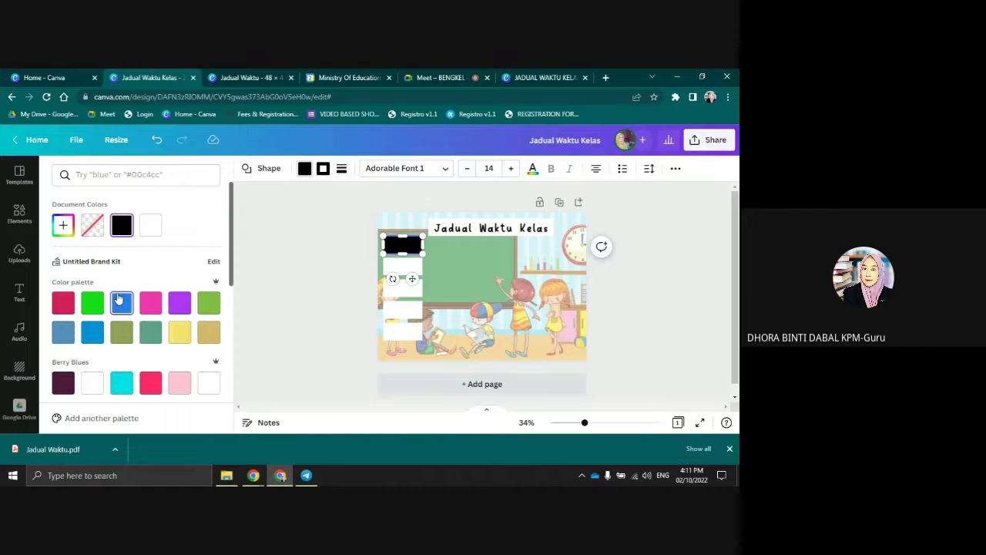
{"action": "left_click", "coordinate": [121, 301]}
{"action": "left_click", "coordinate": [305, 253]}
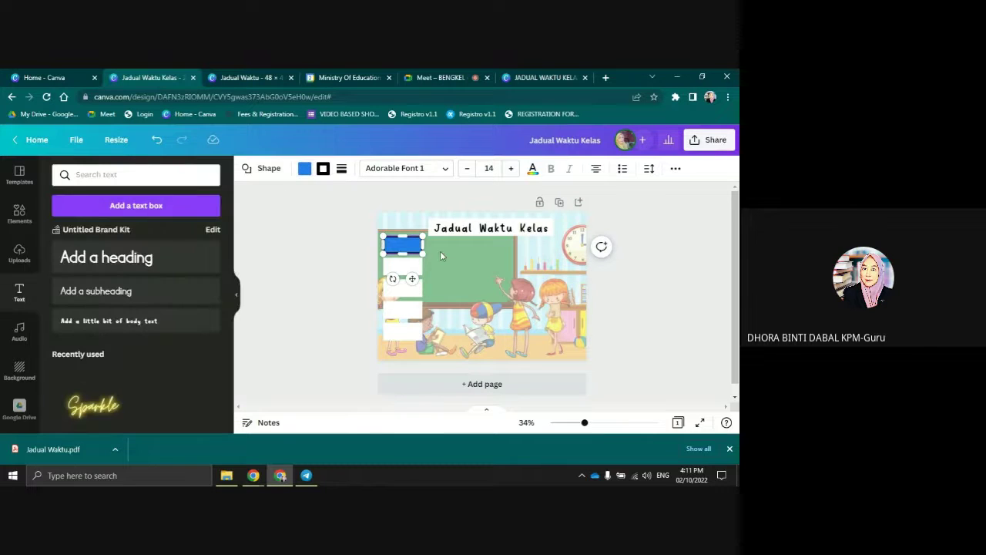
Delete the four white boxes below the blue box
{"action": "left_click", "coordinate": [401, 270]}
{"action": "key", "text": "Delete"}
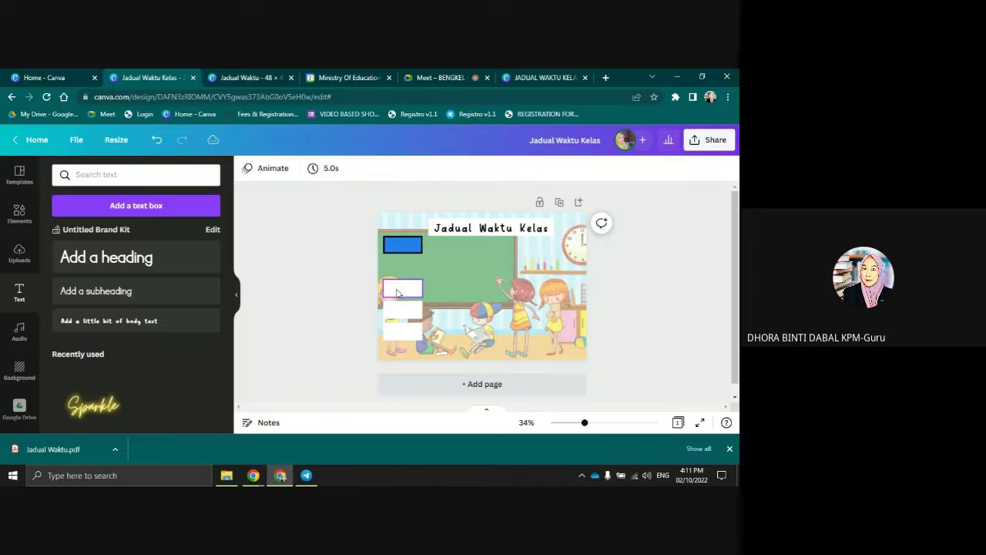
{"action": "left_click_drag", "start_coordinate": [397, 294], "coordinate": [393, 314]}
{"action": "key", "text": "Delete"}
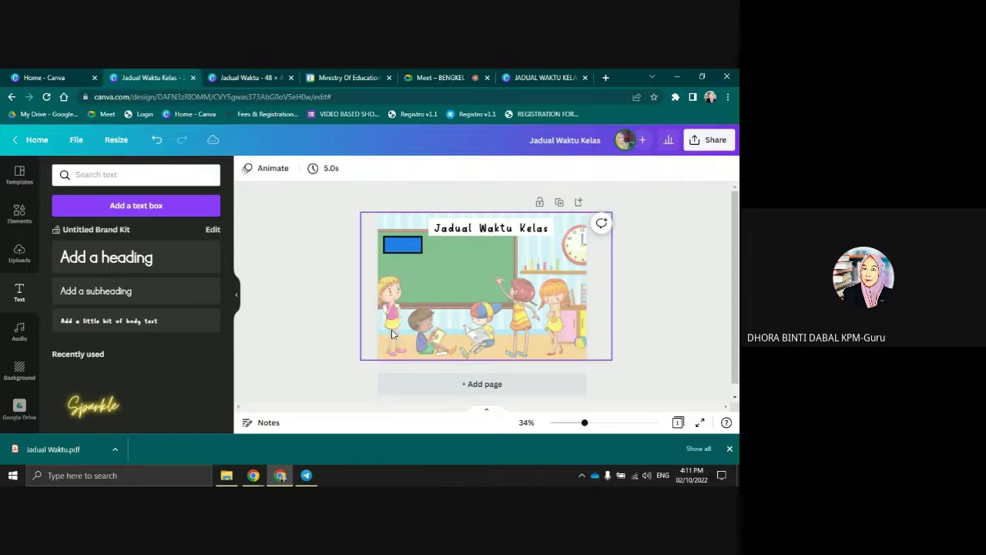
Duplicate the blue bordered box four times and stack the copies below it as an evenly spaced column of five
{"action": "left_click", "coordinate": [400, 247]}
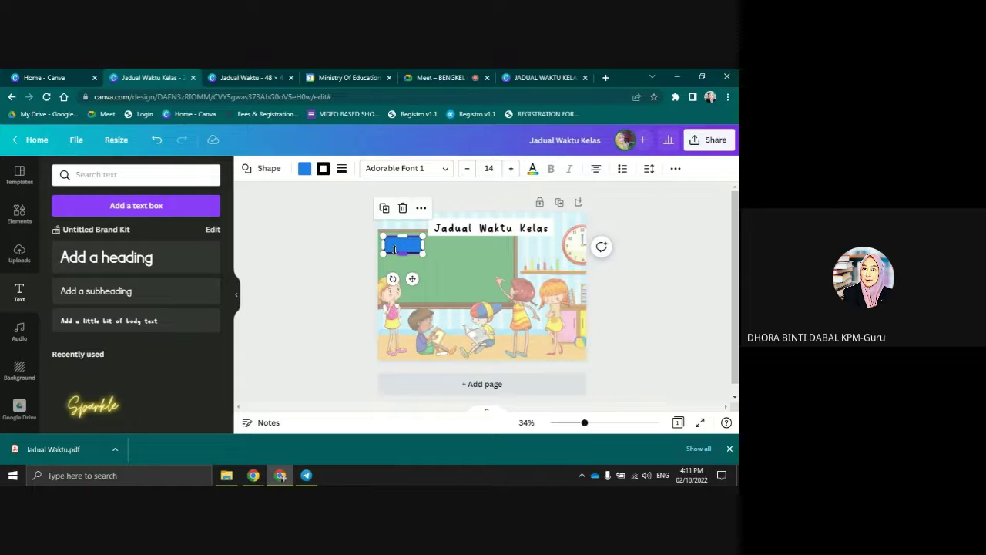
{"action": "key", "text": "ctrl+d"}
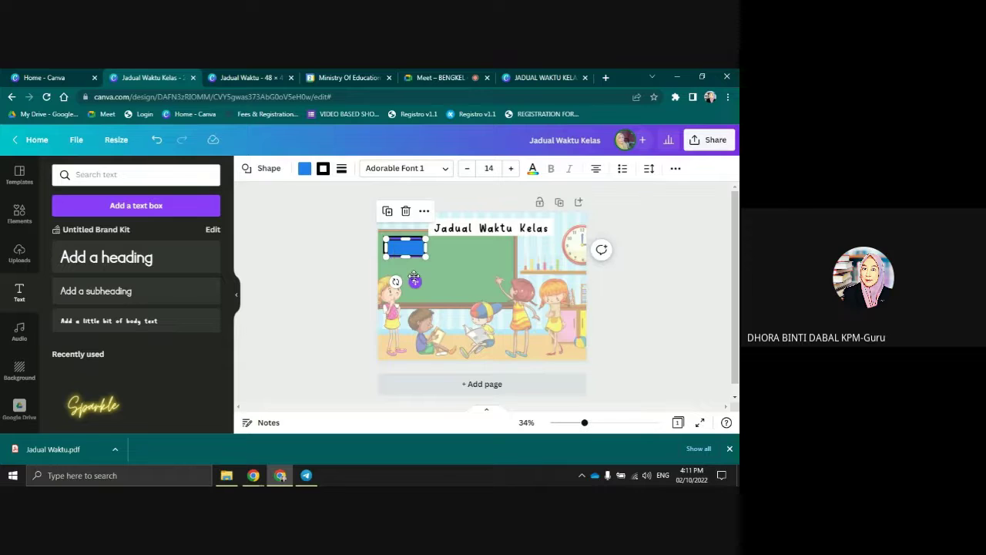
{"action": "left_click_drag", "start_coordinate": [414, 279], "coordinate": [412, 300]}
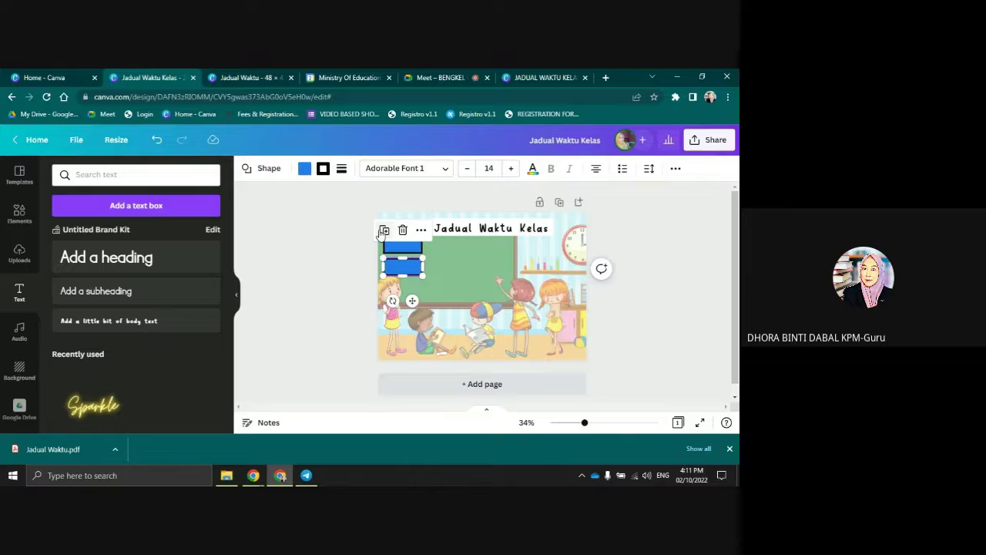
{"action": "left_click", "coordinate": [383, 231]}
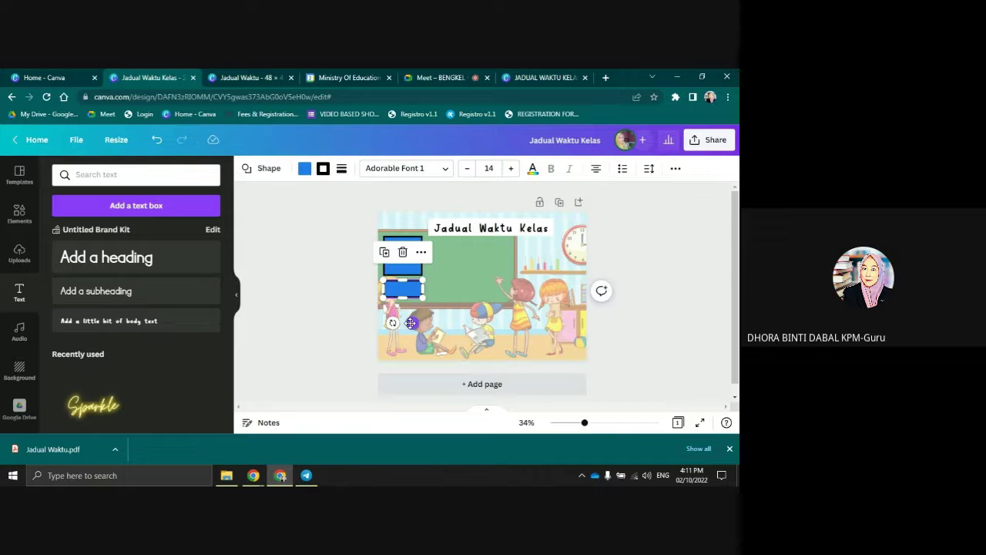
{"action": "left_click", "coordinate": [324, 238]}
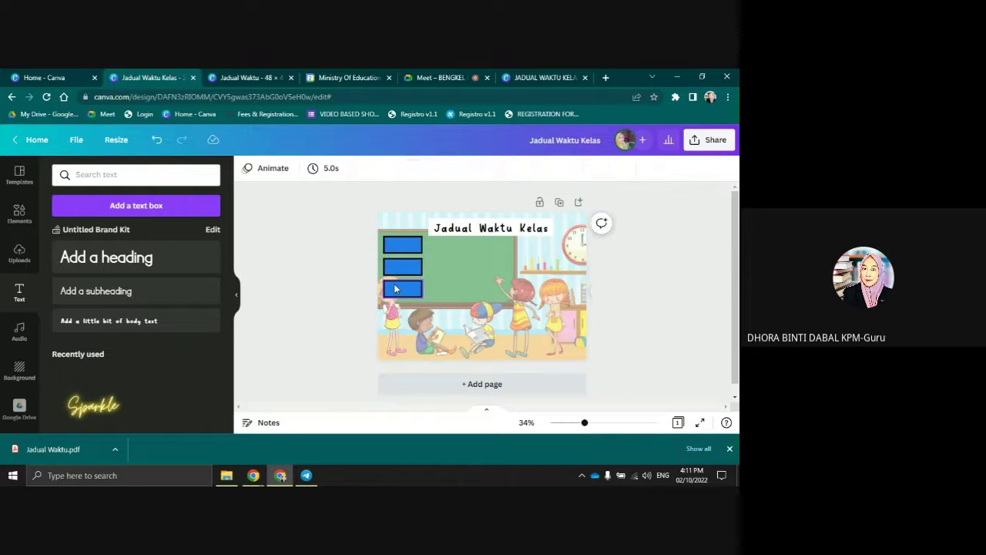
{"action": "left_click", "coordinate": [397, 289]}
{"action": "left_click", "coordinate": [385, 252]}
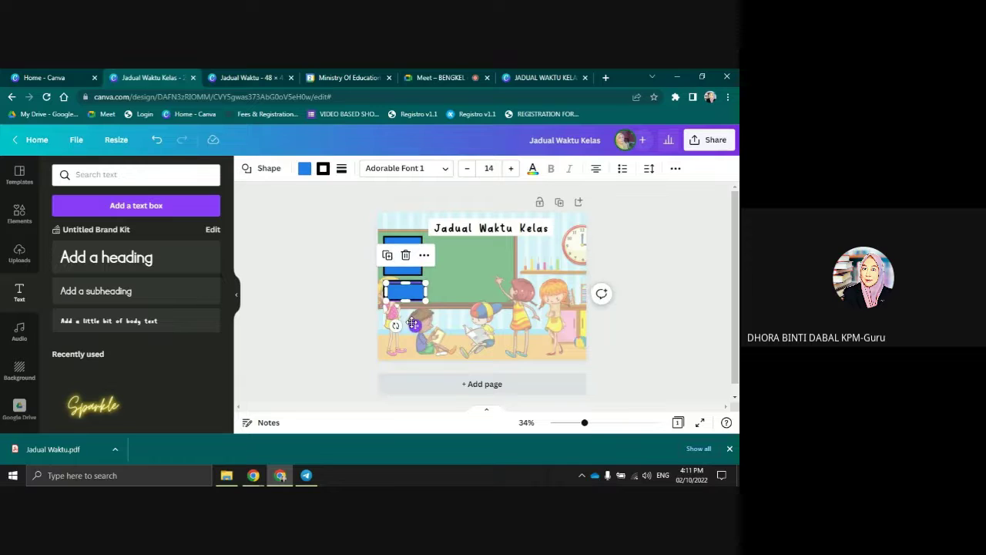
{"action": "left_click_drag", "start_coordinate": [413, 323], "coordinate": [409, 341]}
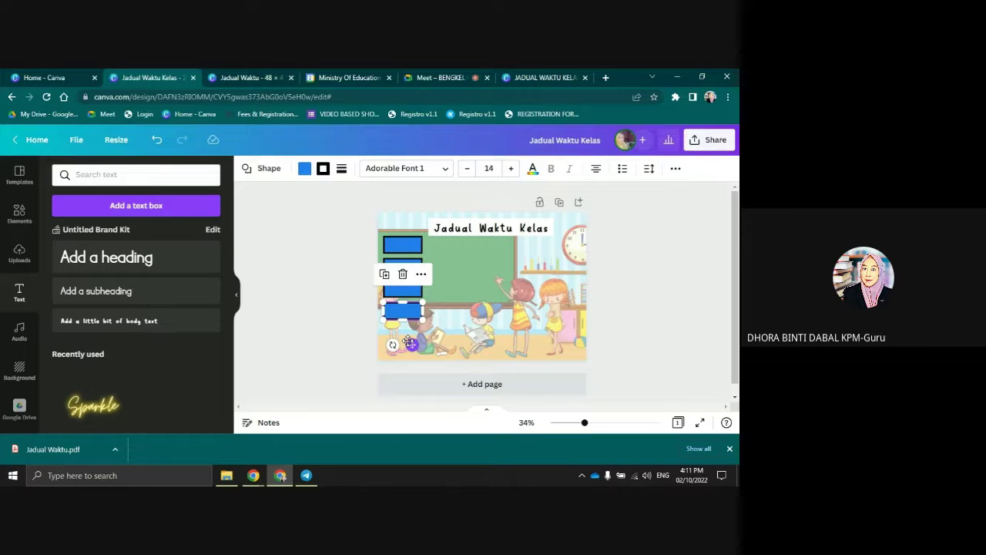
{"action": "left_click", "coordinate": [385, 273]}
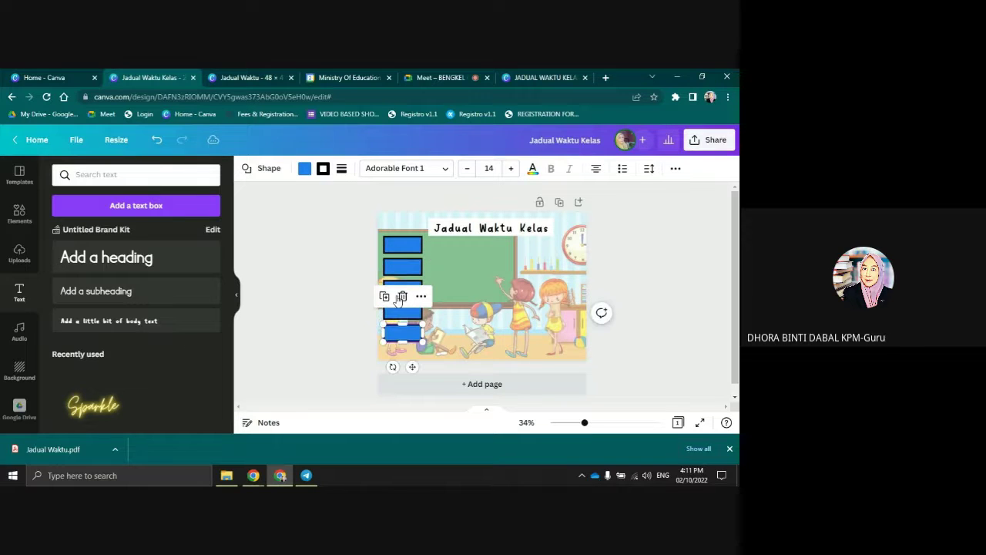
{"action": "left_click", "coordinate": [328, 255]}
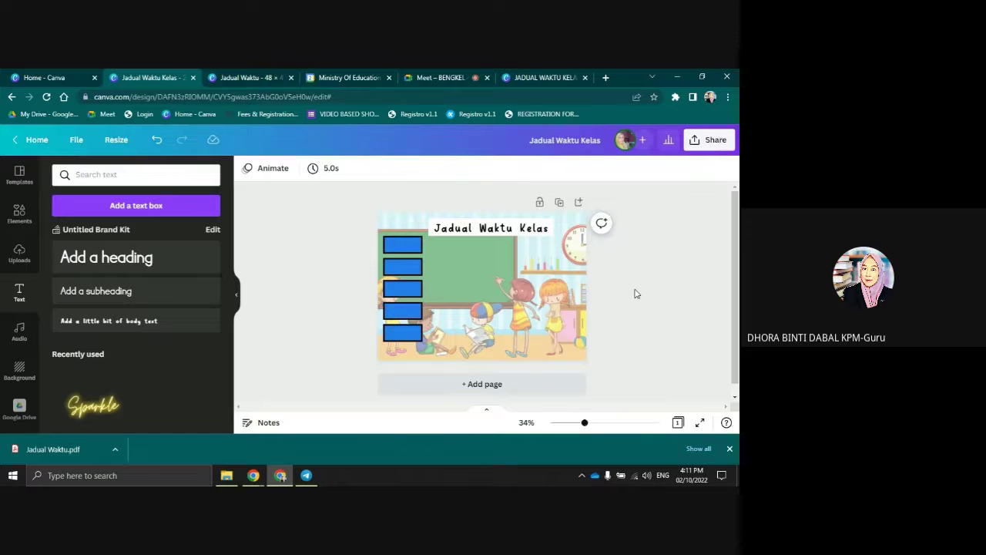
Add a subheading text reading "Isnin" and color it white
{"action": "left_click", "coordinate": [96, 290]}
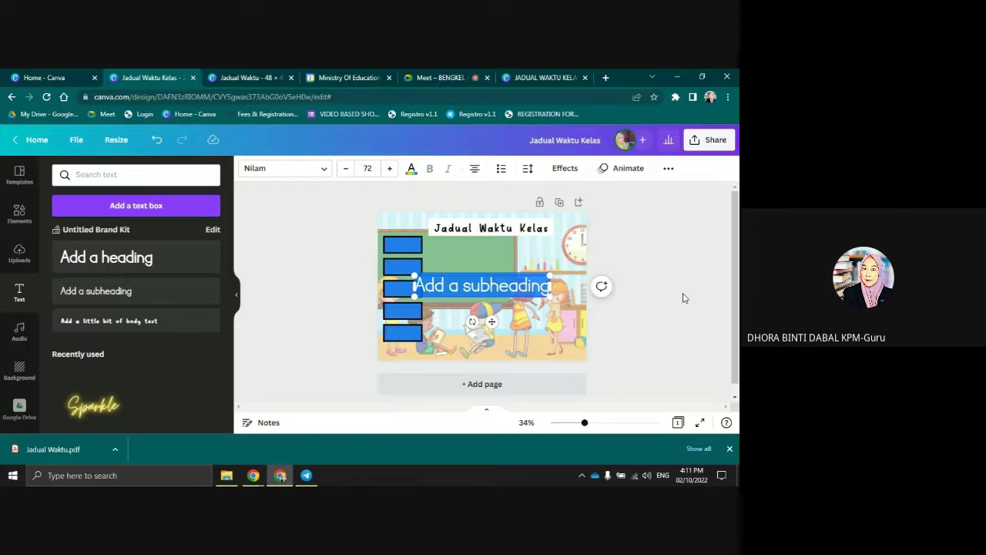
{"action": "key", "text": "BackSpace"}
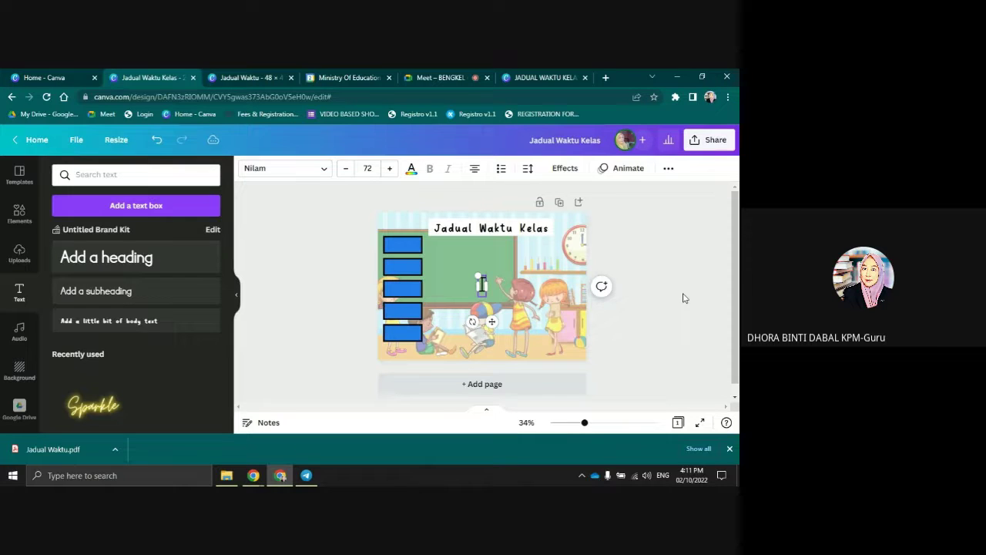
{"action": "type", "text": "Isnin"}
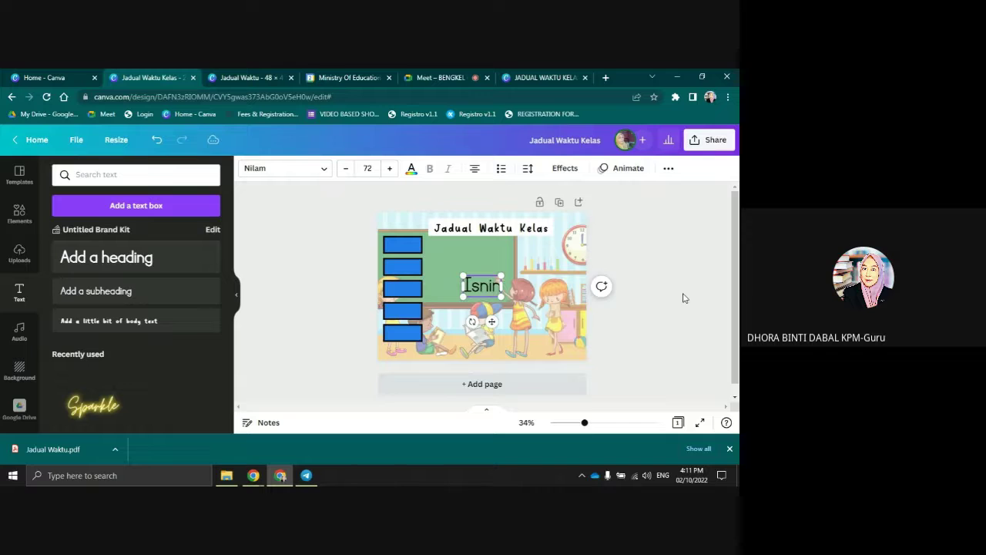
{"action": "left_click", "coordinate": [412, 171]}
{"action": "left_click", "coordinate": [150, 224]}
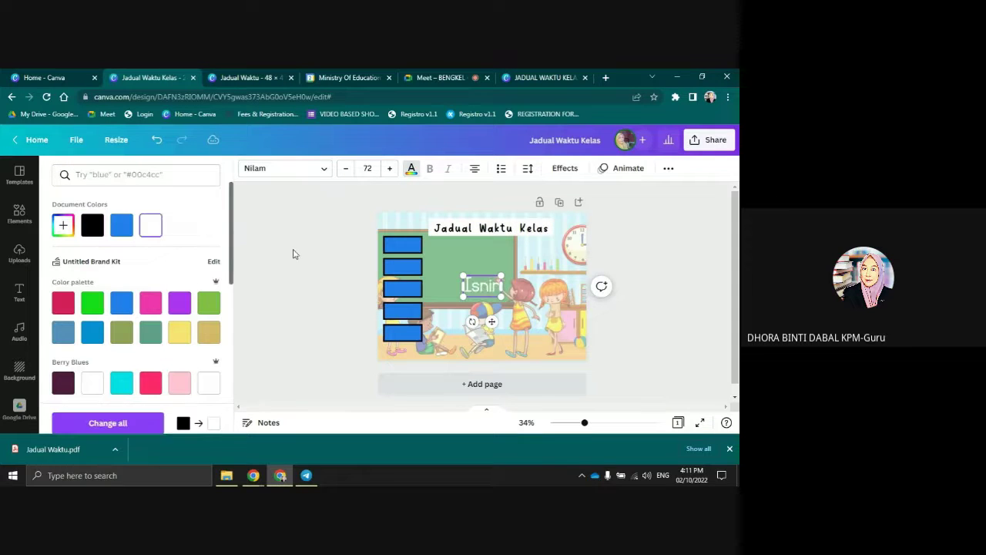
Shrink the "Isnin" text to size 44.2 and center it inside the top blue box
{"action": "left_click_drag", "start_coordinate": [501, 275], "coordinate": [485, 284]}
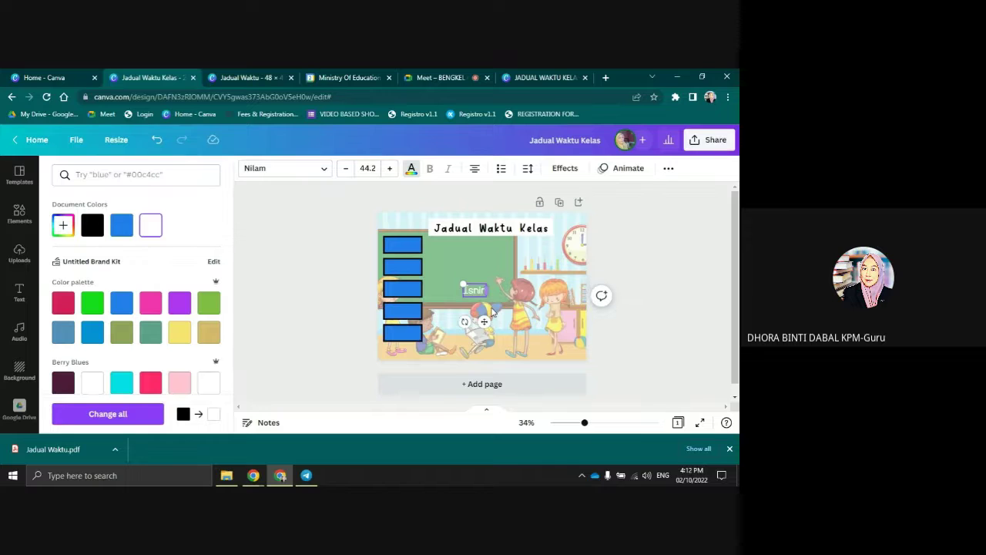
{"action": "left_click_drag", "start_coordinate": [484, 321], "coordinate": [408, 276]}
{"action": "double_click", "coordinate": [416, 276]}
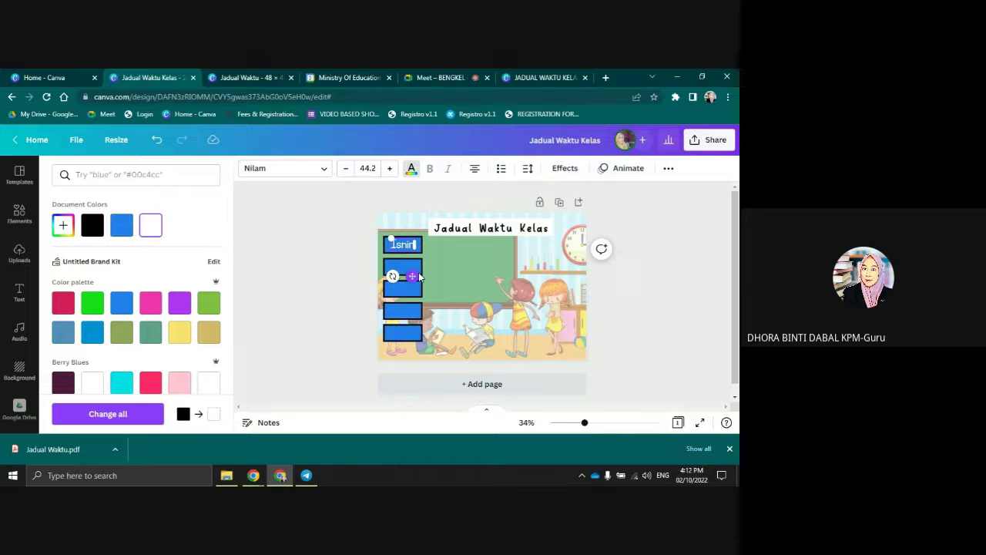
{"action": "left_click", "coordinate": [339, 241]}
{"action": "left_click", "coordinate": [355, 235]}
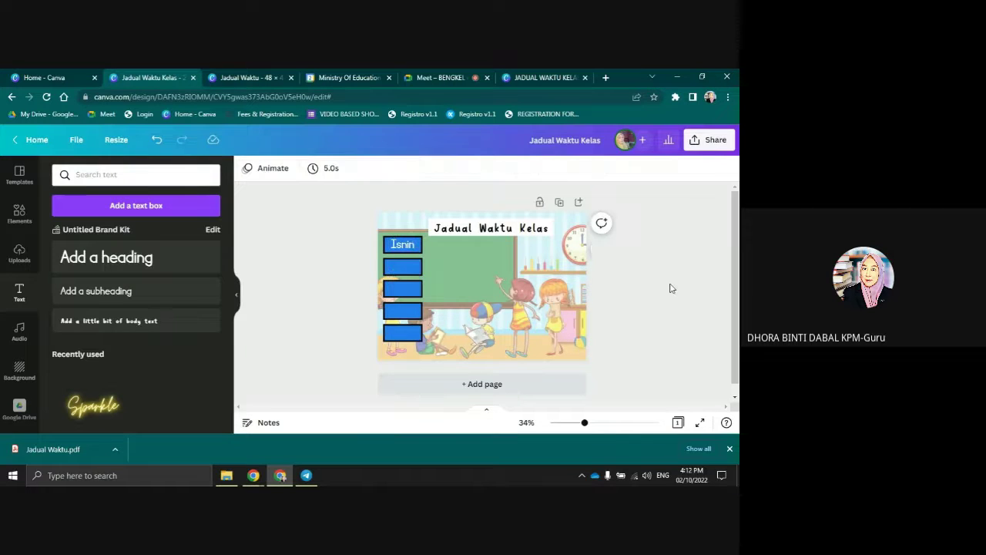
Duplicate the "Isnin" label four times and place one copy inside each of the four lower blue boxes
{"action": "double_click", "coordinate": [408, 245]}
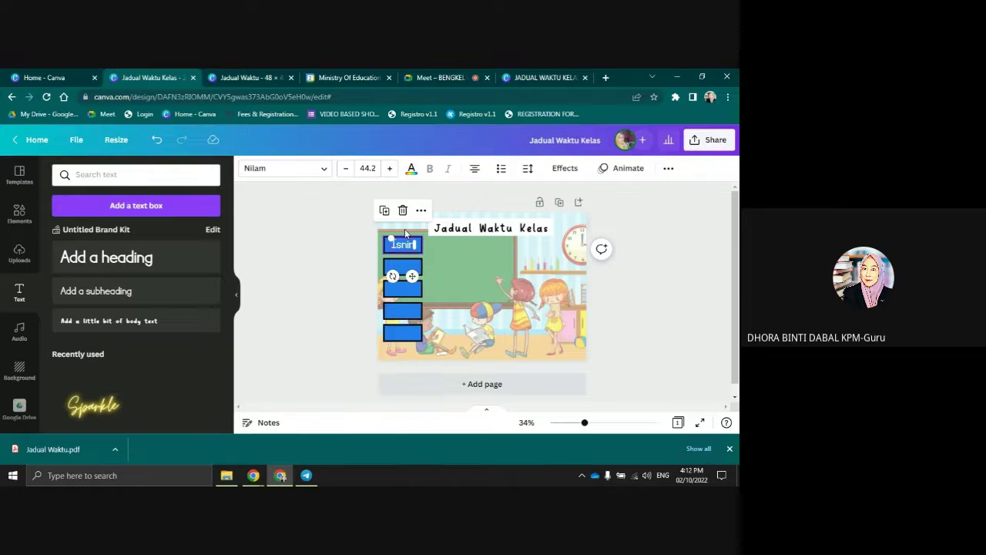
{"action": "left_click_drag", "start_coordinate": [406, 233], "coordinate": [412, 278]}
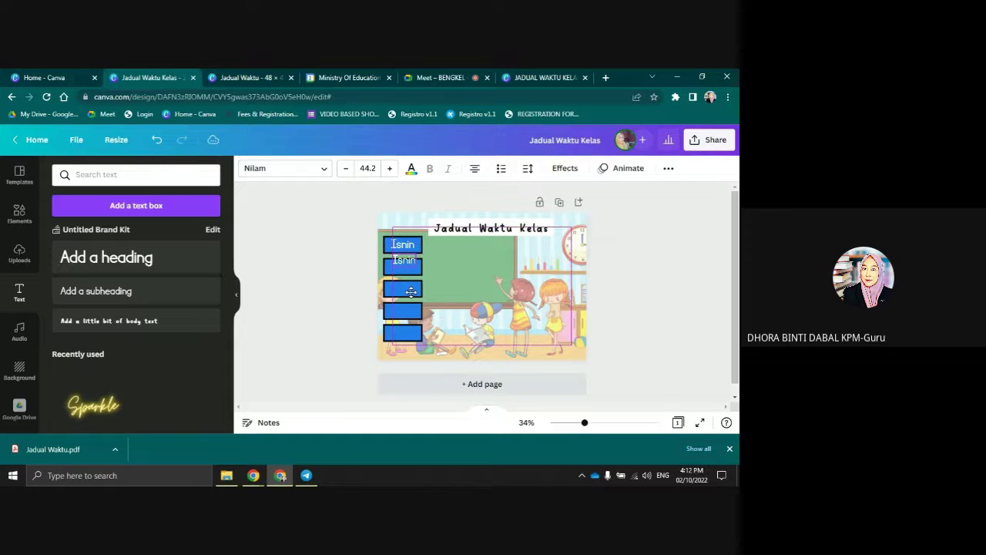
{"action": "left_click", "coordinate": [394, 255]}
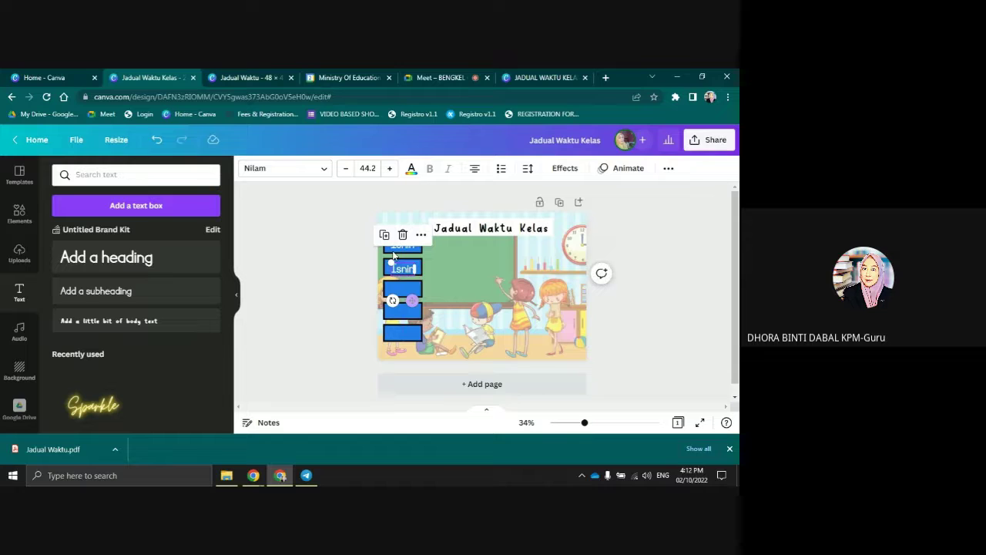
{"action": "left_click_drag", "start_coordinate": [412, 300], "coordinate": [411, 324]}
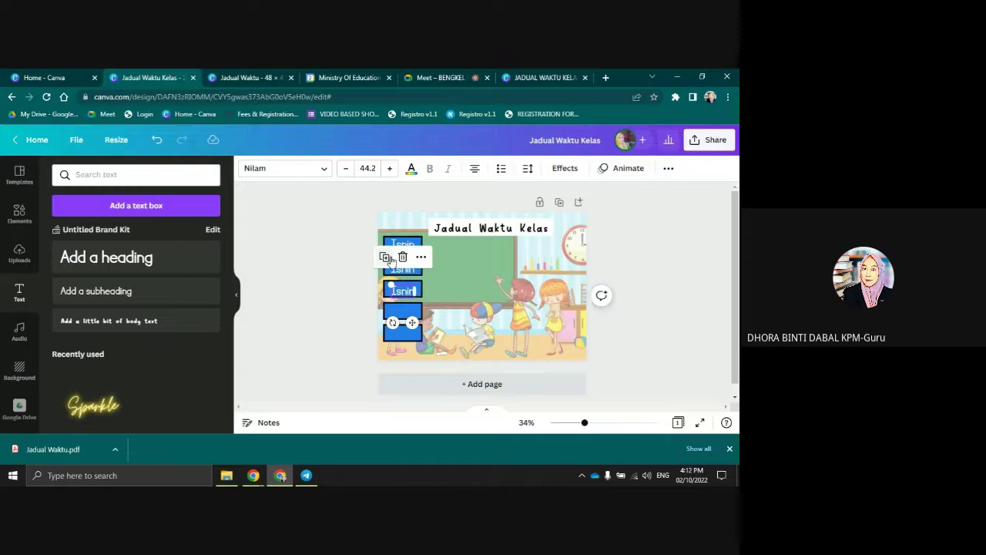
{"action": "left_click", "coordinate": [385, 257]}
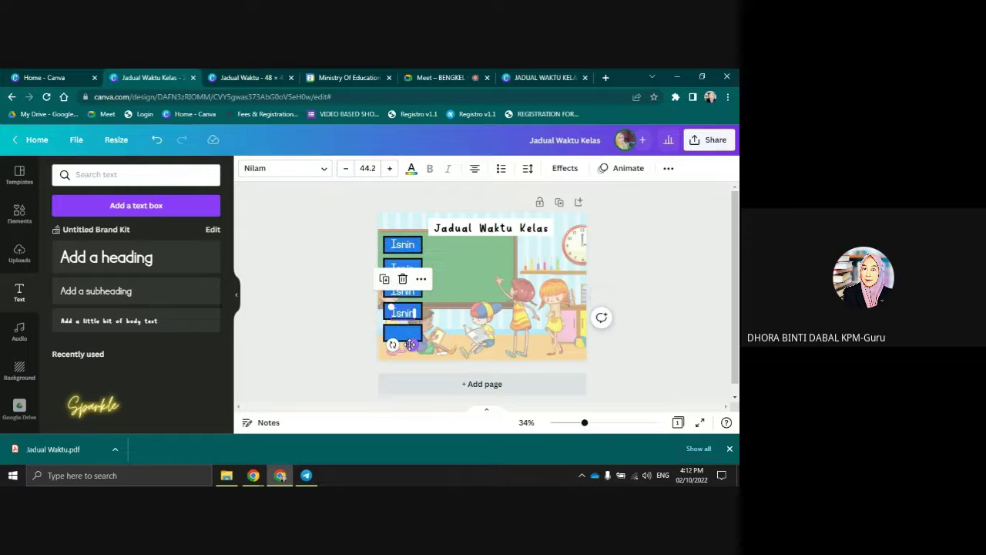
{"action": "left_click", "coordinate": [385, 279]}
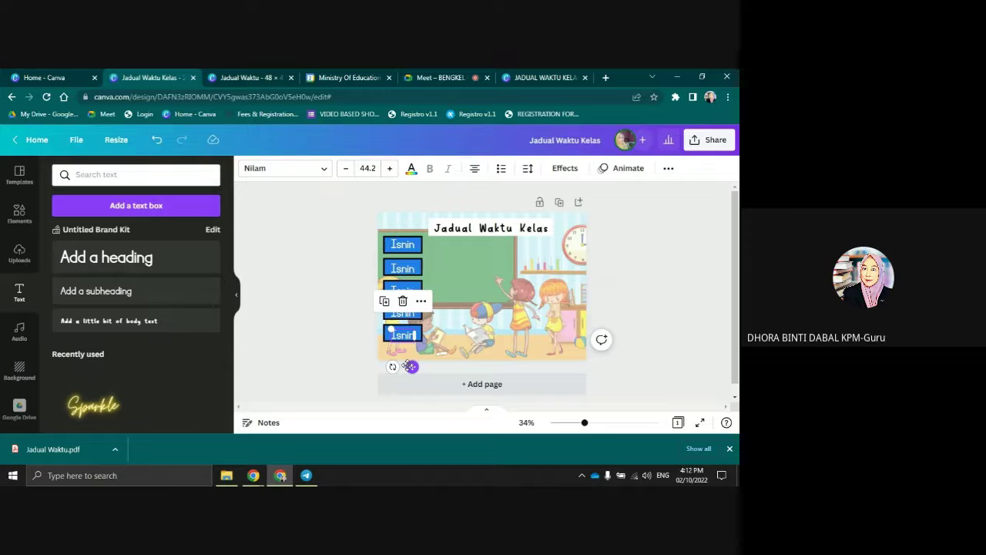
{"action": "left_click_drag", "start_coordinate": [410, 366], "coordinate": [413, 365]}
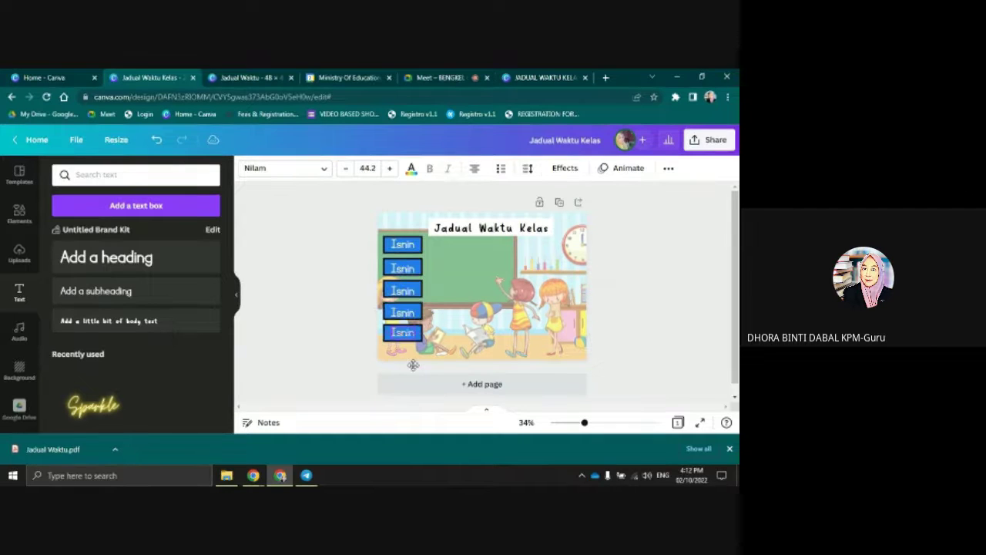
Replace the label in the second blue box with "Selasa"
{"action": "left_click", "coordinate": [605, 423]}
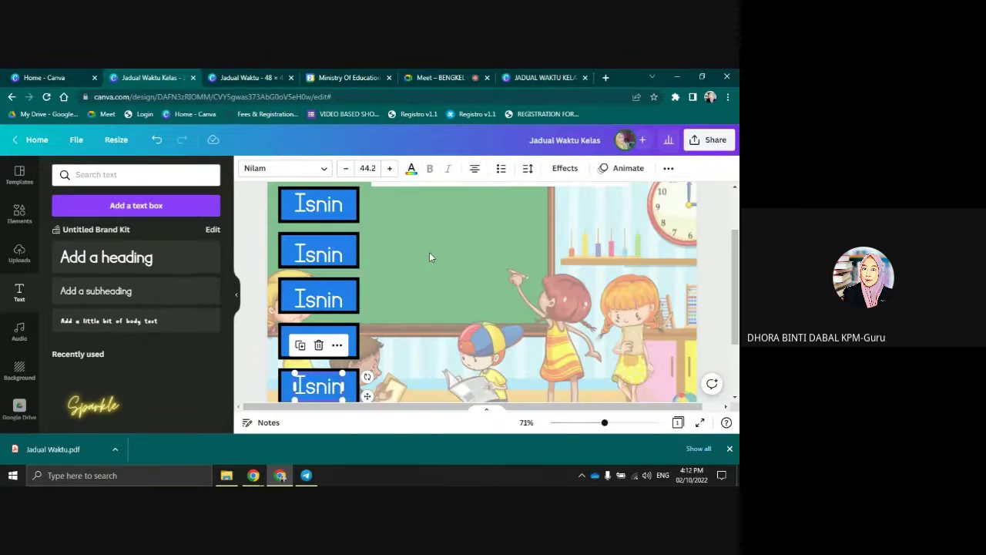
{"action": "scroll", "coordinate": [429, 251], "scroll_direction": "up", "scroll_amount": 2}
{"action": "left_click", "coordinate": [327, 282]}
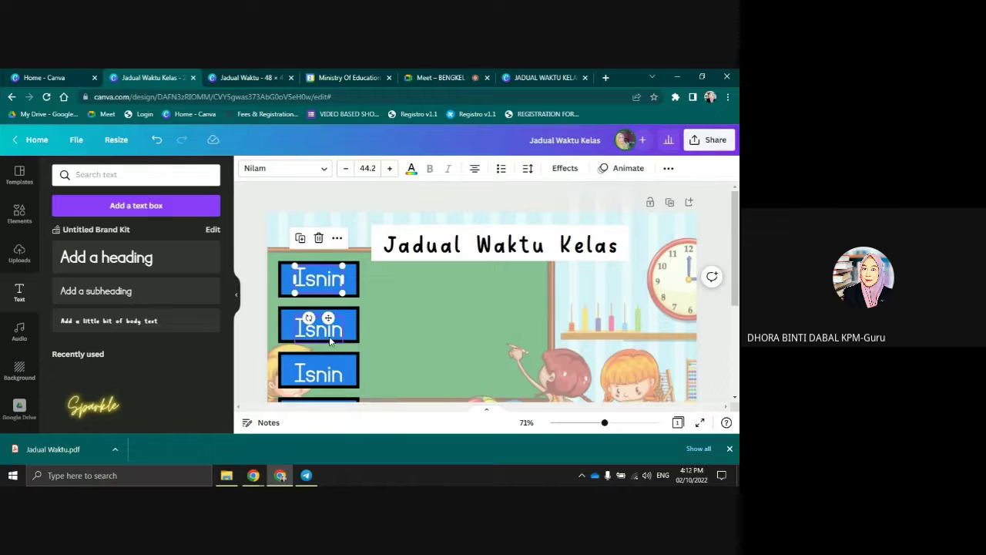
{"action": "left_click", "coordinate": [329, 333]}
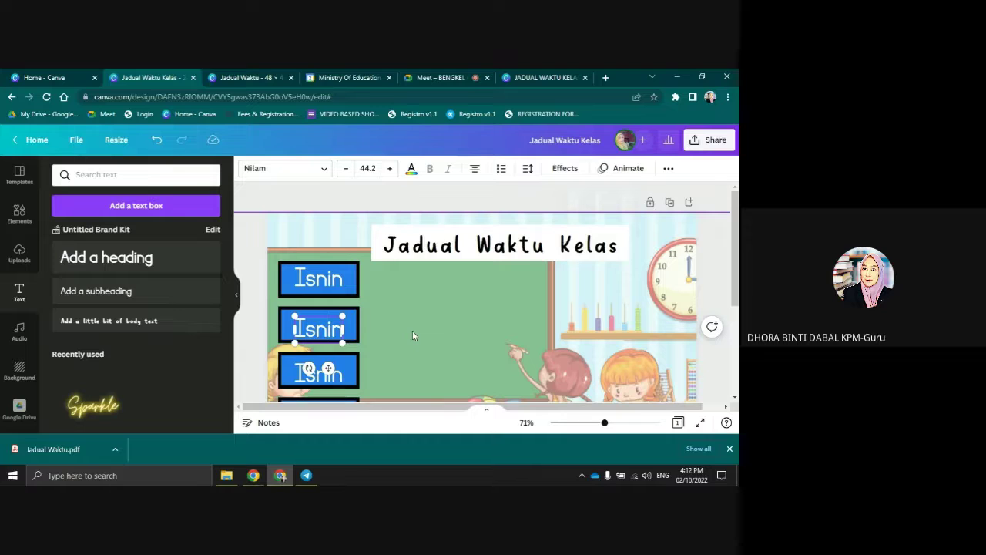
{"action": "key", "text": "BackSpace"}
{"action": "key", "text": "BackSpace"}
{"action": "key", "text": "BackSpace"}
{"action": "key", "text": "BackSpace"}
{"action": "key", "text": "BackSpace"}
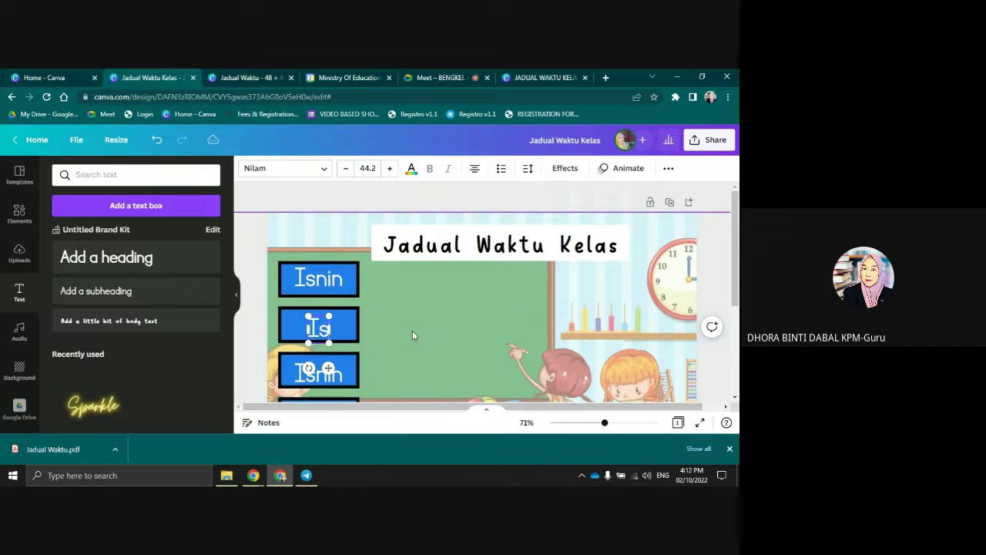
{"action": "type", "text": "Selasa"}
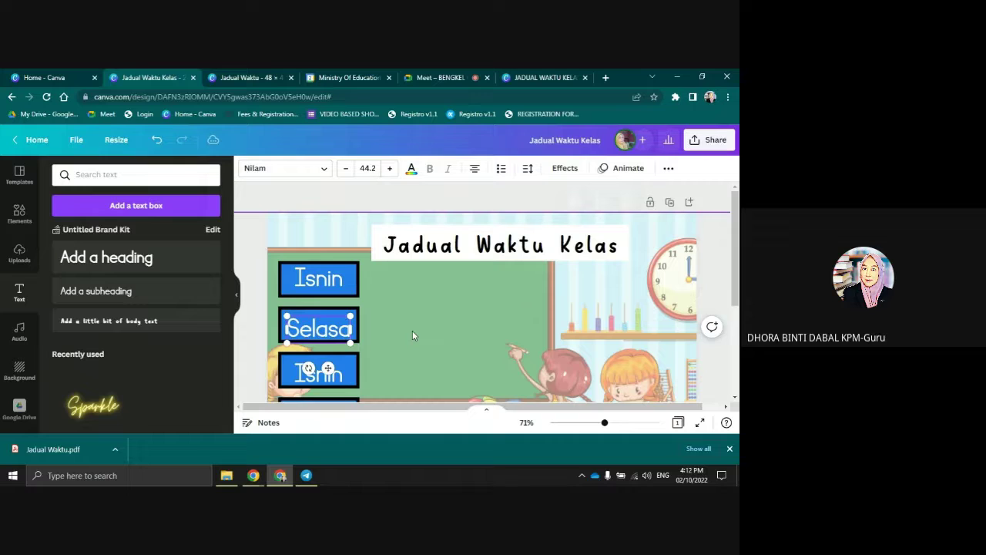
Replace the label in the third blue box with "Rabu"
{"action": "left_click", "coordinate": [321, 378]}
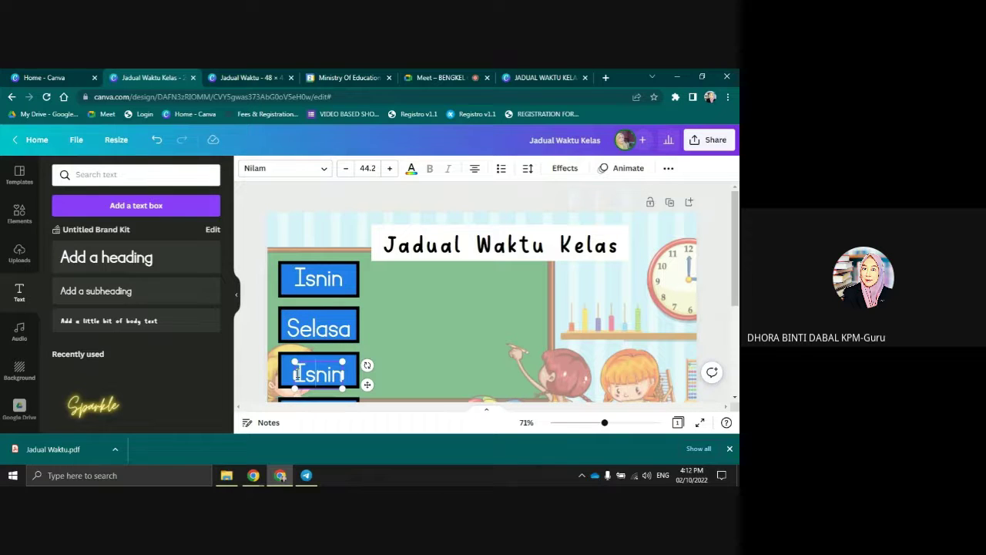
{"action": "double_click", "coordinate": [322, 376]}
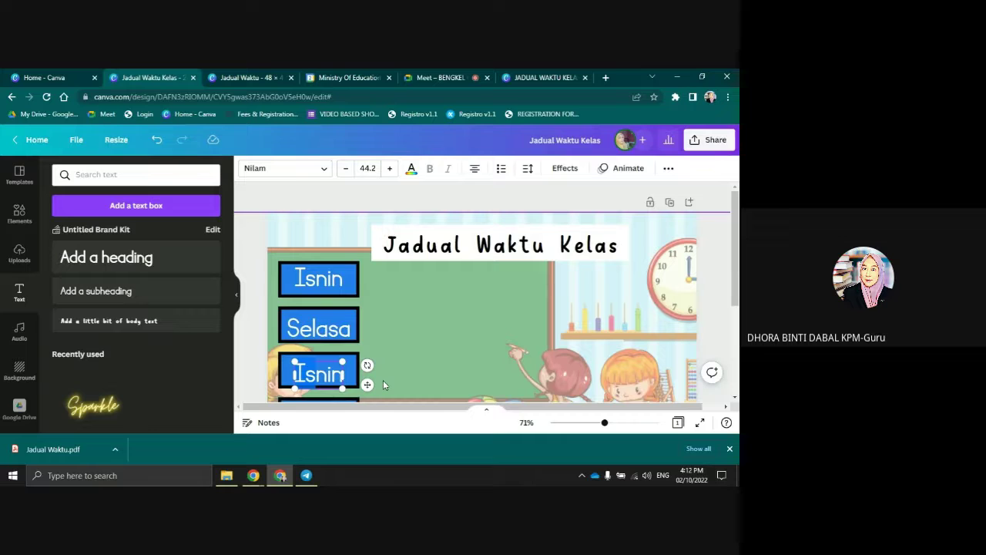
{"action": "key", "text": "BackSpace"}
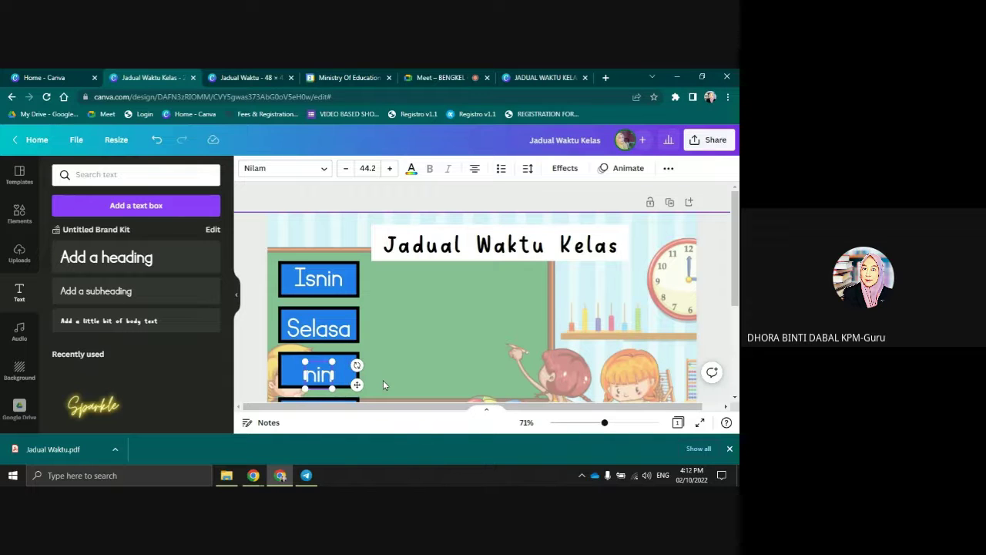
{"action": "key", "text": "BackSpace"}
{"action": "key", "text": "BackSpace"}
{"action": "key", "text": "BackSpace"}
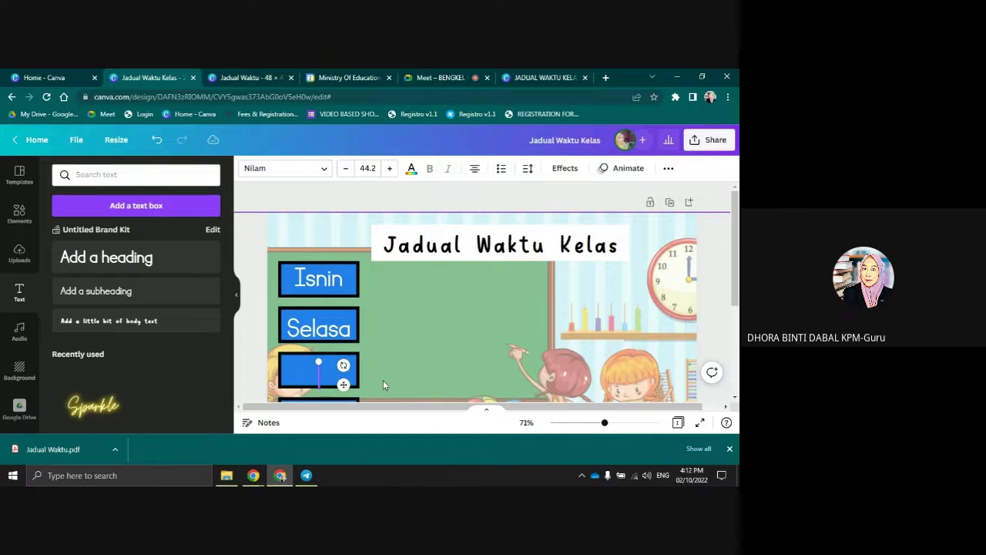
{"action": "type", "text": "Rabu"}
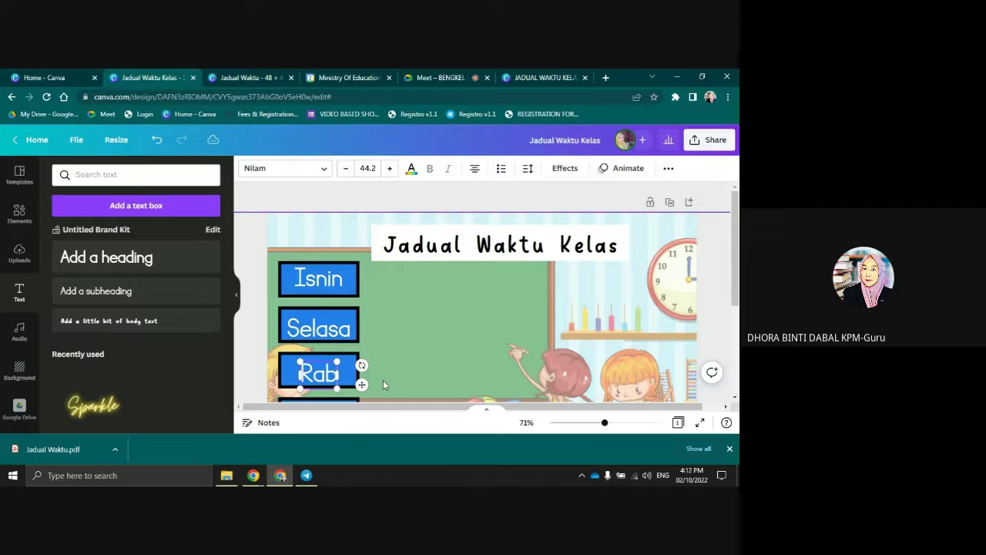
Replace the label in the fourth blue box with "Khamis"
{"action": "scroll", "coordinate": [385, 359], "scroll_direction": "down", "scroll_amount": 2}
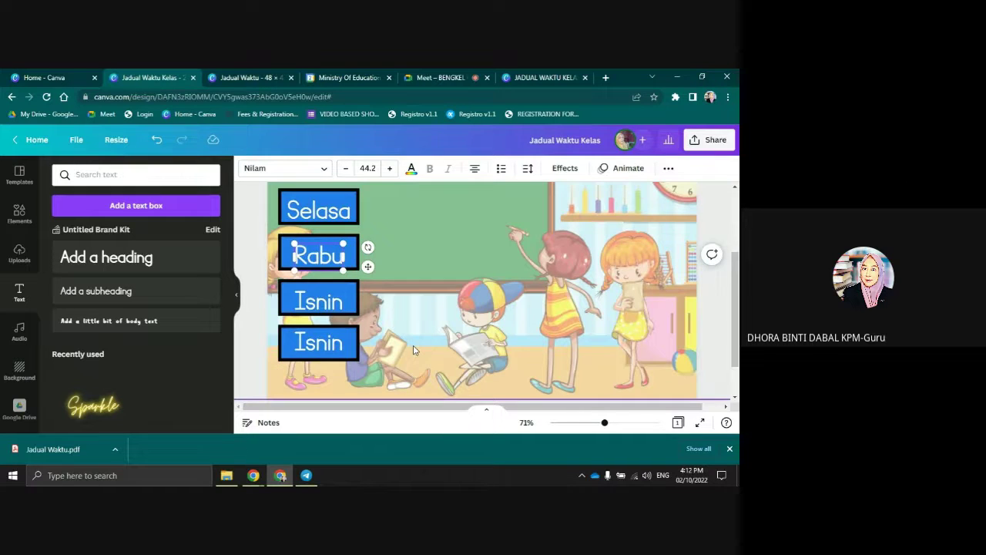
{"action": "scroll", "coordinate": [413, 350], "scroll_direction": "down", "scroll_amount": 1}
{"action": "left_click", "coordinate": [327, 249]}
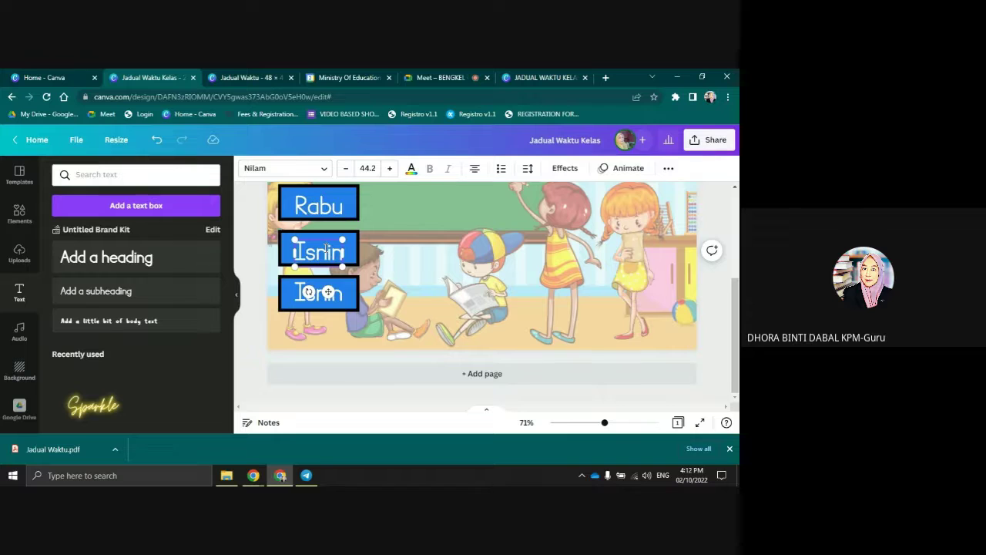
{"action": "left_click_drag", "start_coordinate": [339, 251], "coordinate": [336, 254]}
{"action": "type", "text": "Khamis"}
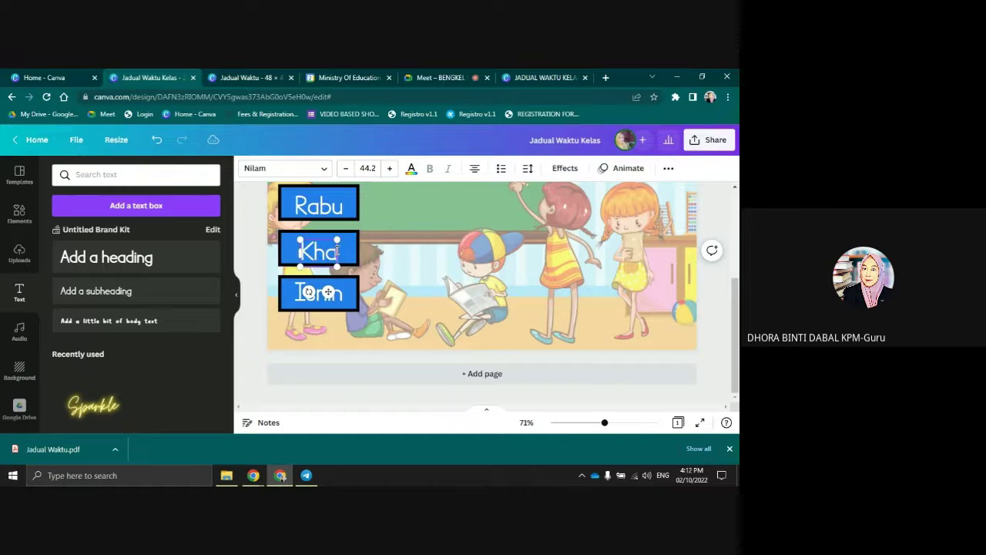
{"action": "double_click", "coordinate": [337, 251]}
Replace the label in the bottom blue box with "Jumaat" and shrink it to size 39.8, centered inside the box
{"action": "left_click", "coordinate": [335, 305]}
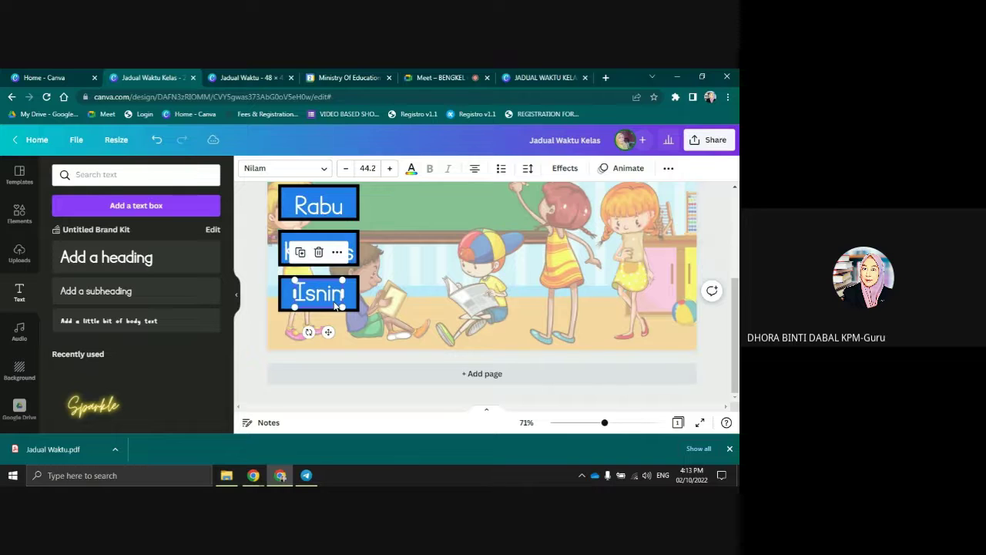
{"action": "left_click", "coordinate": [334, 299]}
{"action": "double_click", "coordinate": [335, 296]}
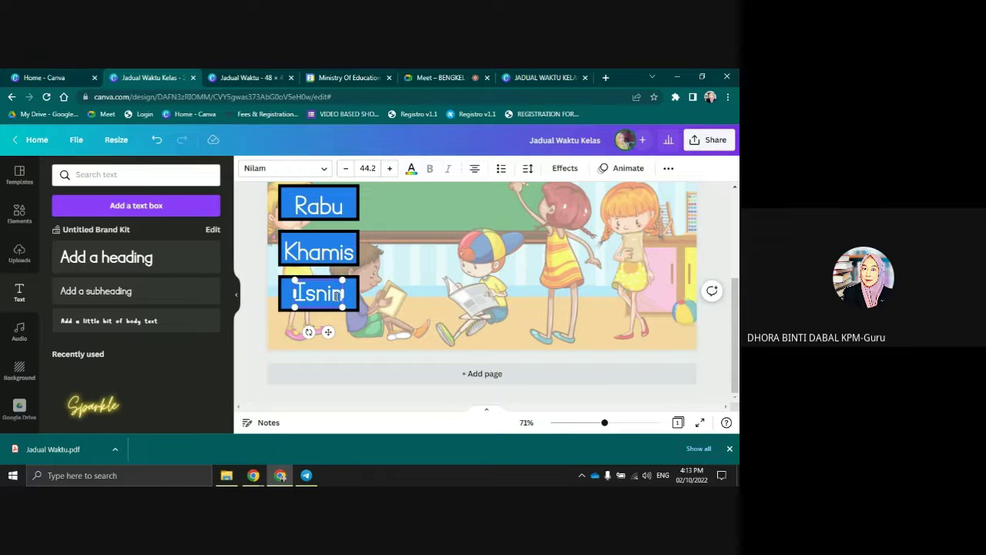
{"action": "key", "text": "BackSpace"}
{"action": "type", "text": "J"}
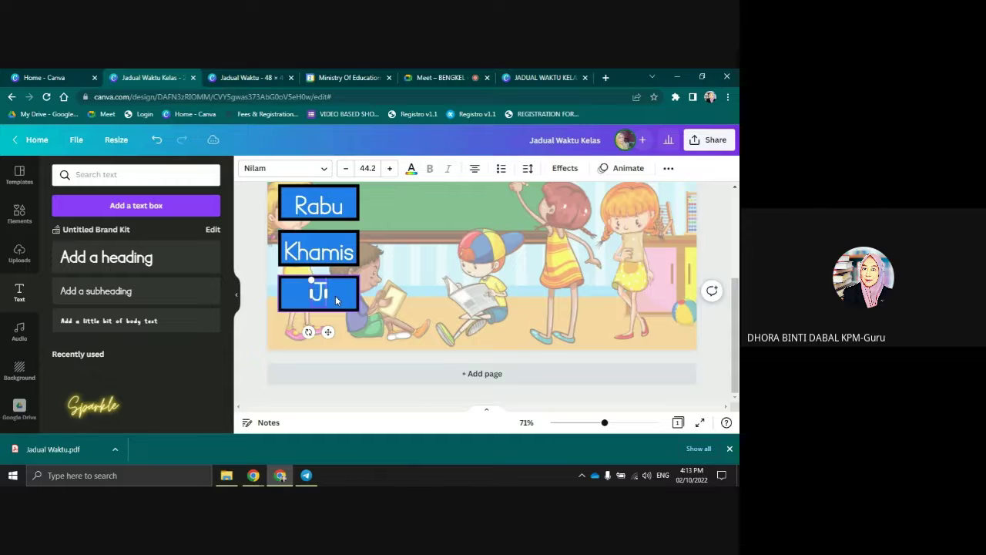
{"action": "type", "text": "umaat"}
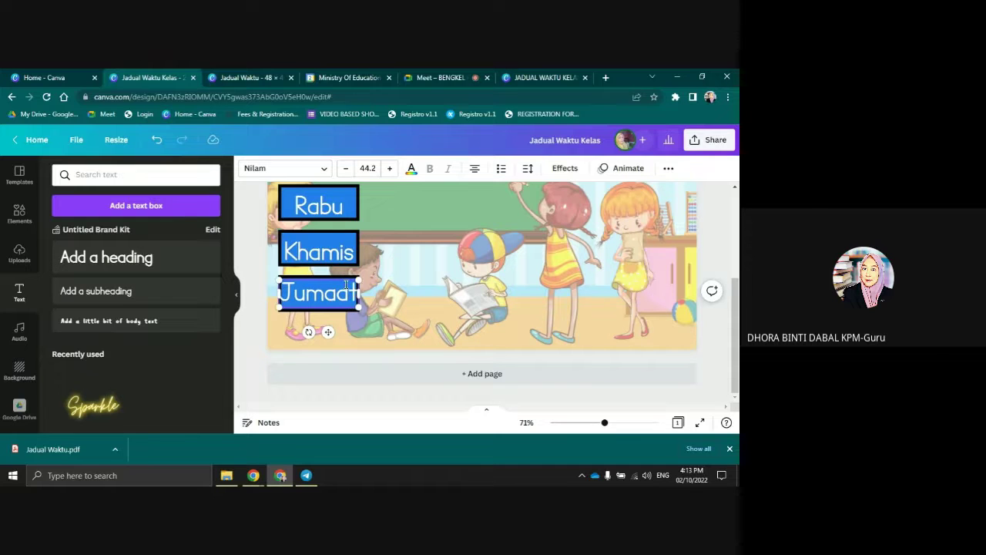
{"action": "left_click_drag", "start_coordinate": [356, 282], "coordinate": [351, 283]}
{"action": "left_click_drag", "start_coordinate": [323, 332], "coordinate": [324, 336]}
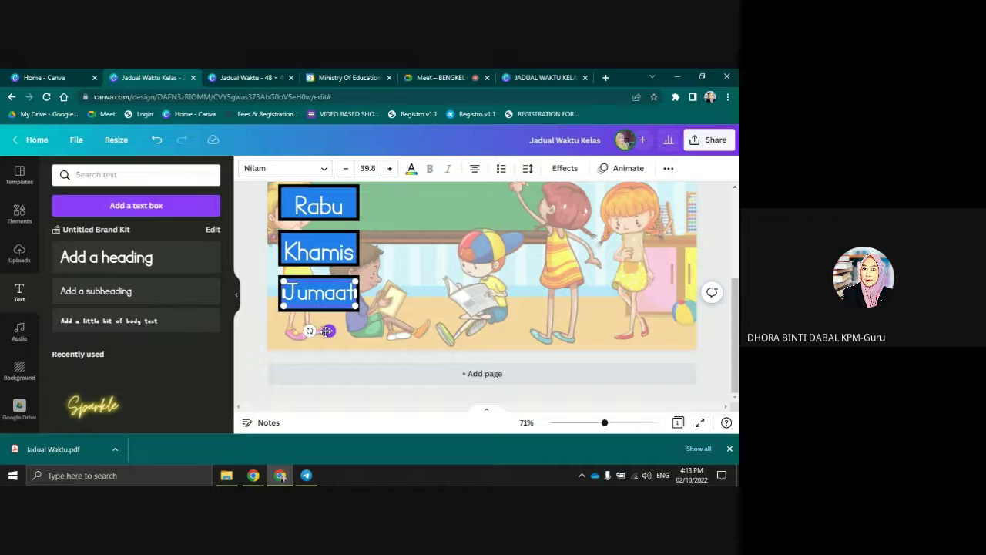
{"action": "scroll", "coordinate": [630, 283], "scroll_direction": "up", "scroll_amount": 1}
{"action": "scroll", "coordinate": [630, 284], "scroll_direction": "up", "scroll_amount": 2}
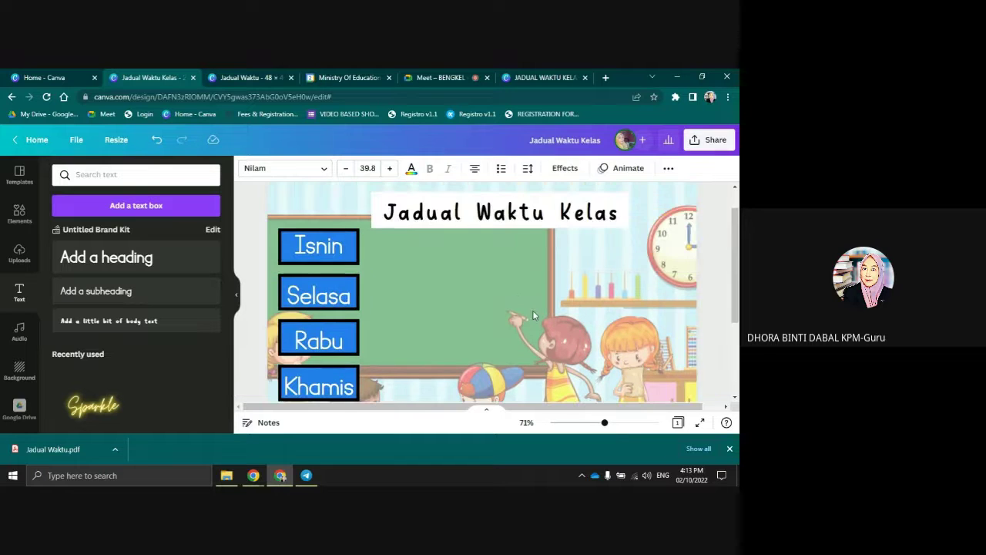
{"action": "scroll", "coordinate": [606, 275], "scroll_direction": "down", "scroll_amount": 3}
{"action": "scroll", "coordinate": [606, 276], "scroll_direction": "up", "scroll_amount": 3}
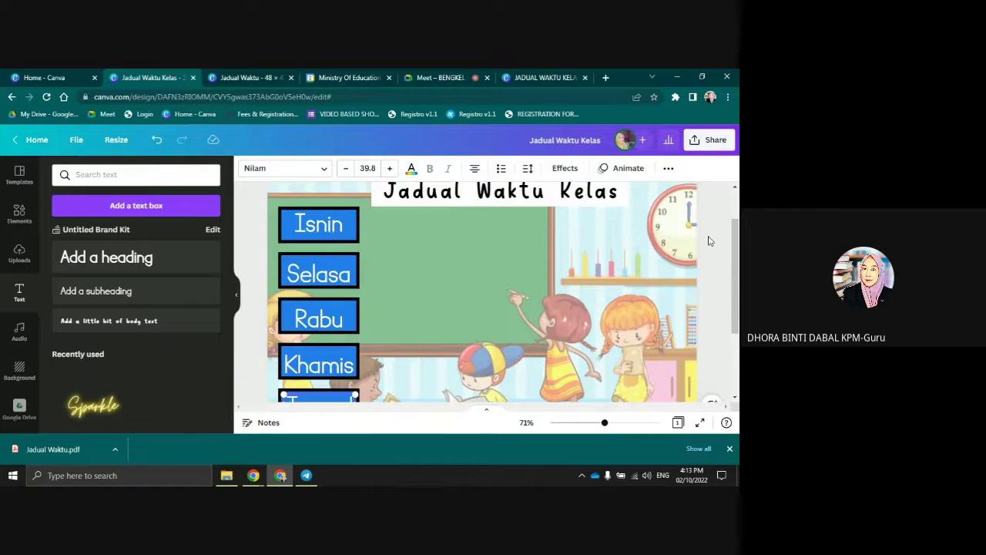
{"action": "left_click", "coordinate": [684, 258]}
{"action": "scroll", "coordinate": [684, 258], "scroll_direction": "down", "scroll_amount": 1}
{"action": "scroll", "coordinate": [686, 259], "scroll_direction": "down", "scroll_amount": 2}
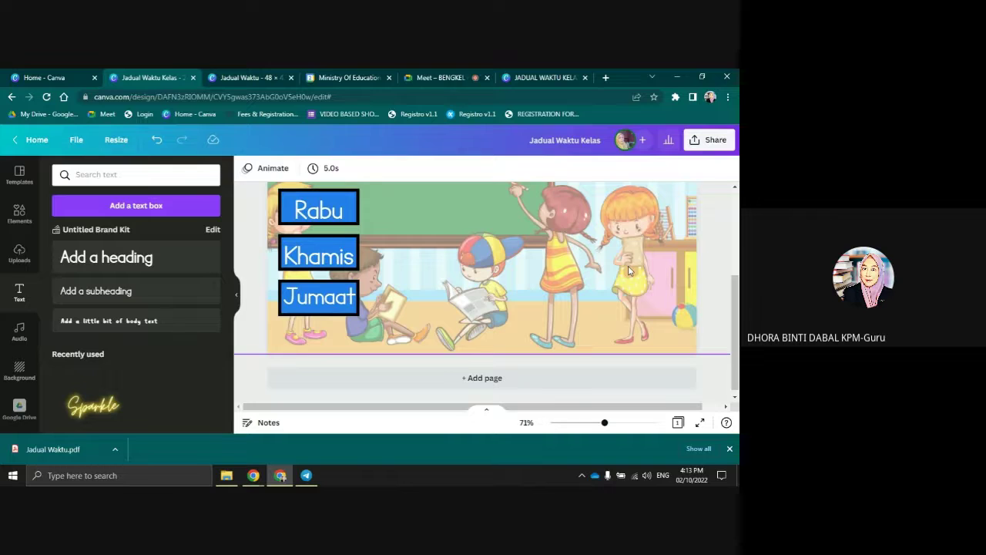
Duplicate the Isnin box's shape and line up four empty blue copies beside it to fill the Isnin row
{"action": "scroll", "coordinate": [539, 285], "scroll_direction": "up", "scroll_amount": 3}
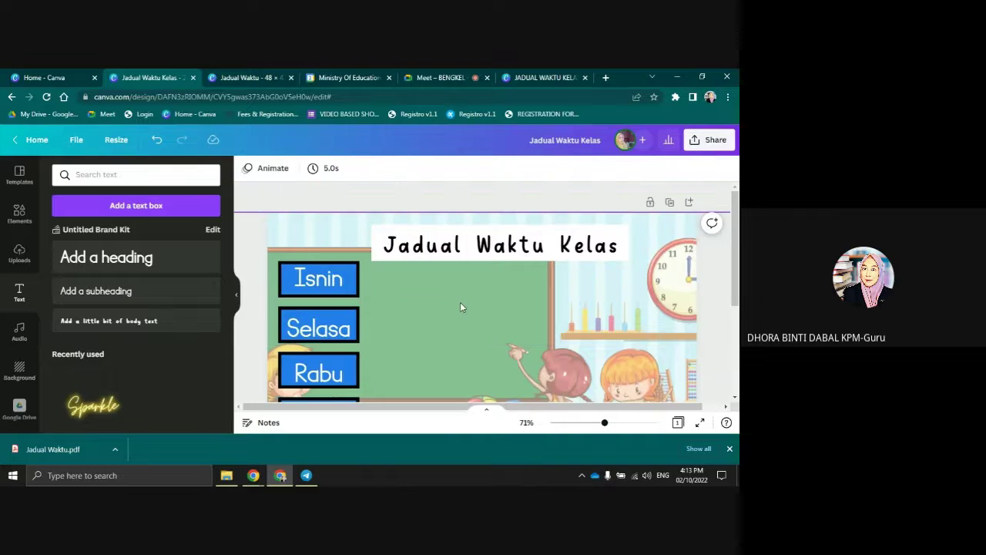
{"action": "left_click", "coordinate": [353, 275]}
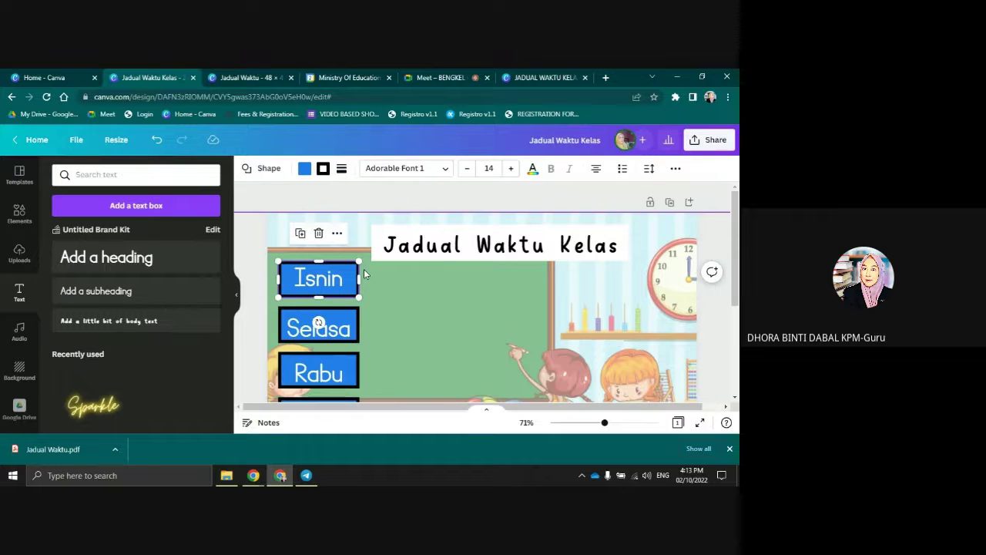
{"action": "left_click", "coordinate": [299, 234]}
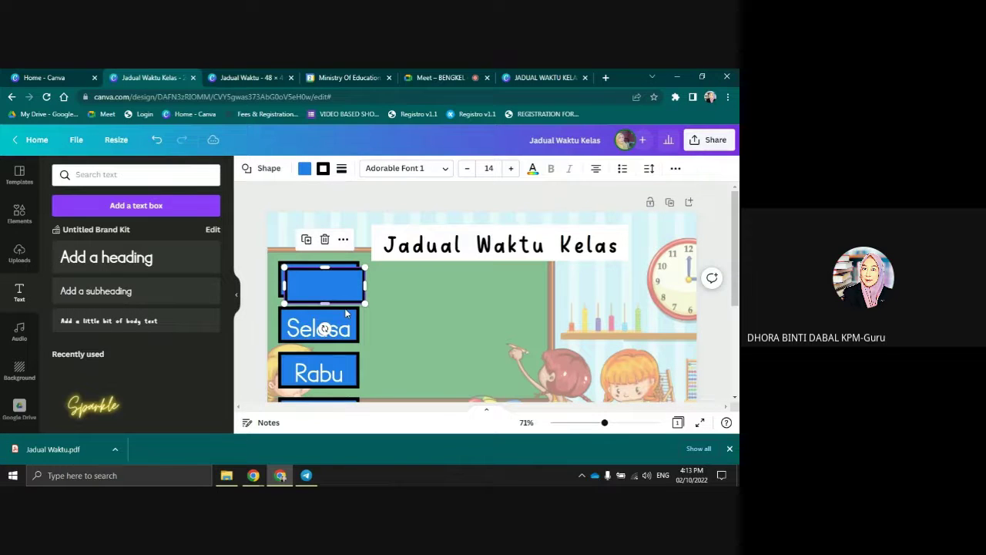
{"action": "left_click_drag", "start_coordinate": [359, 275], "coordinate": [415, 273]}
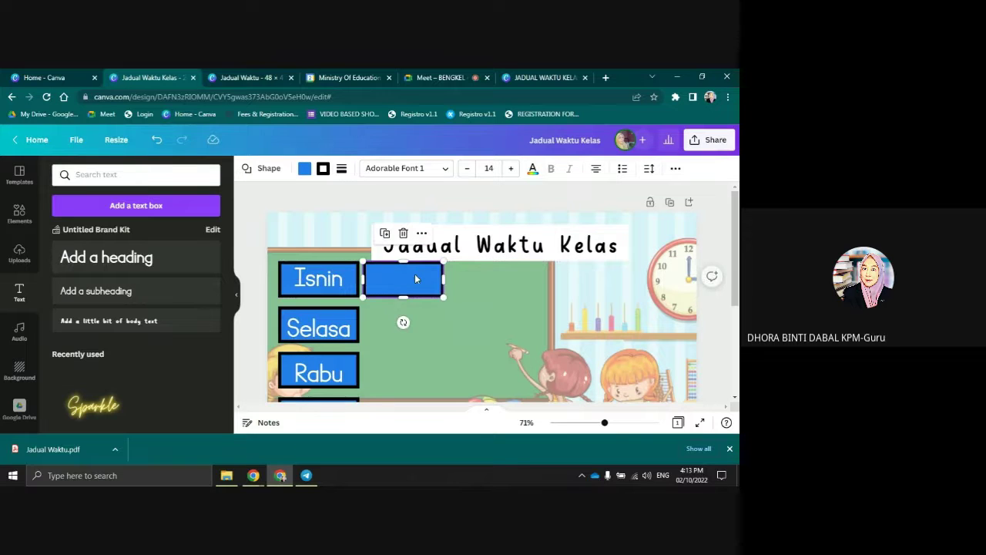
{"action": "left_click", "coordinate": [385, 233]}
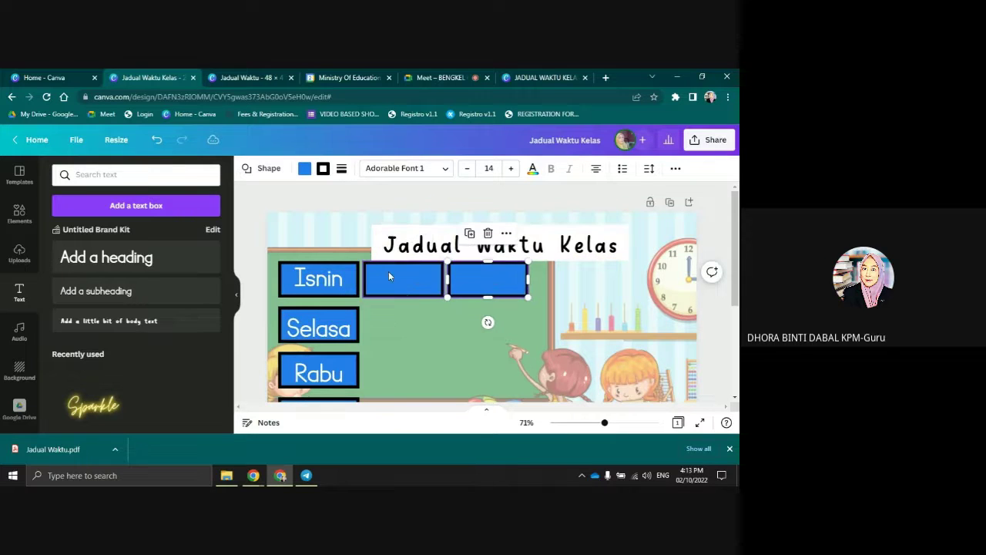
{"action": "left_click", "coordinate": [470, 233]}
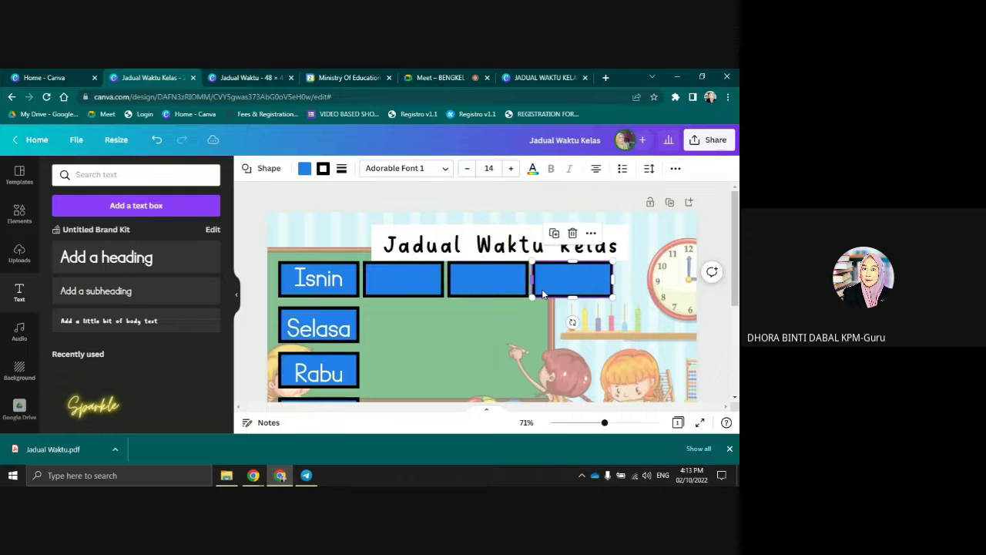
{"action": "left_click", "coordinate": [553, 234]}
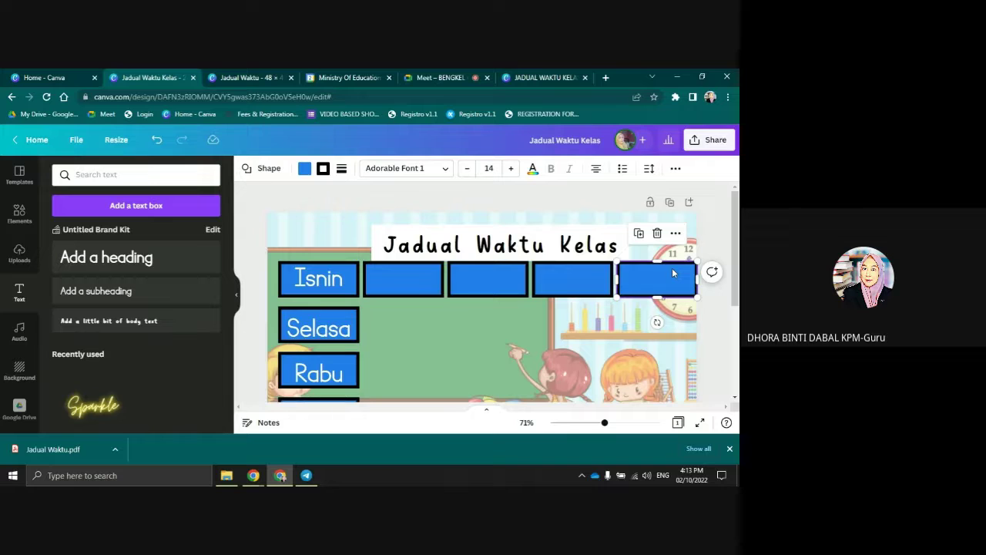
Duplicate the first empty box of the Isnin row and place the copy beside the Selasa box
{"action": "left_click", "coordinate": [414, 277]}
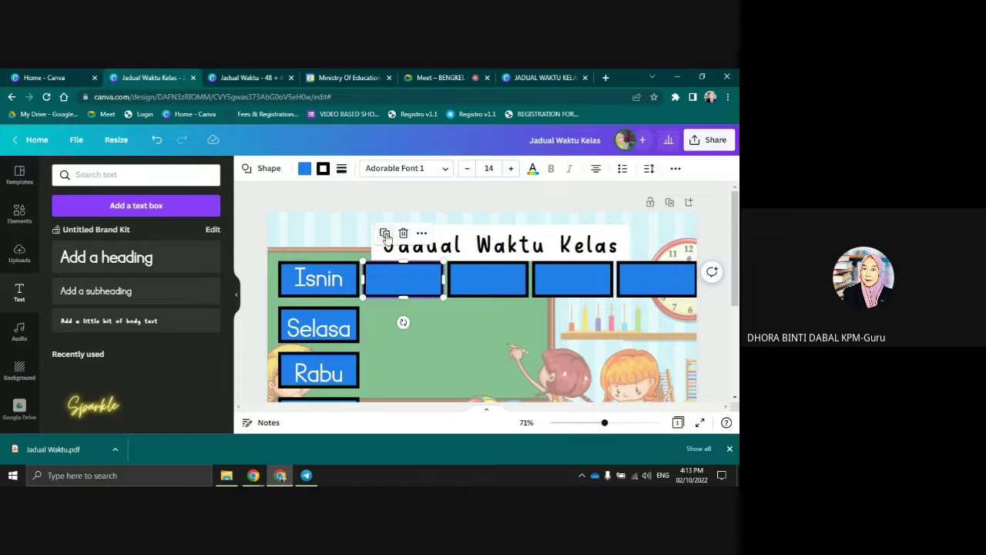
{"action": "left_click", "coordinate": [385, 234]}
{"action": "left_click_drag", "start_coordinate": [413, 295], "coordinate": [407, 333]}
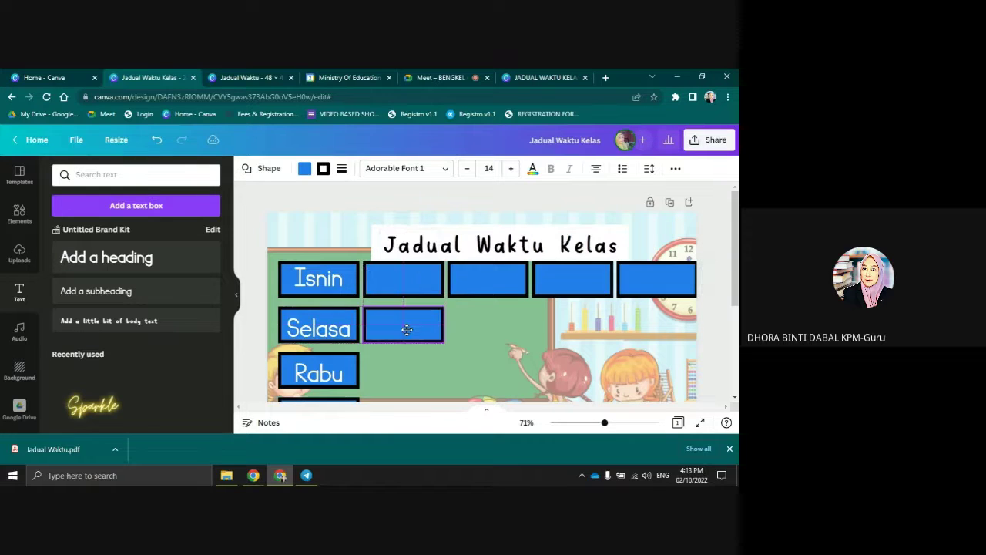
Recolor the four empty Isnin boxes pink, yellow, pink and yellow, and the empty Selasa box yellow
{"action": "left_click", "coordinate": [479, 277]}
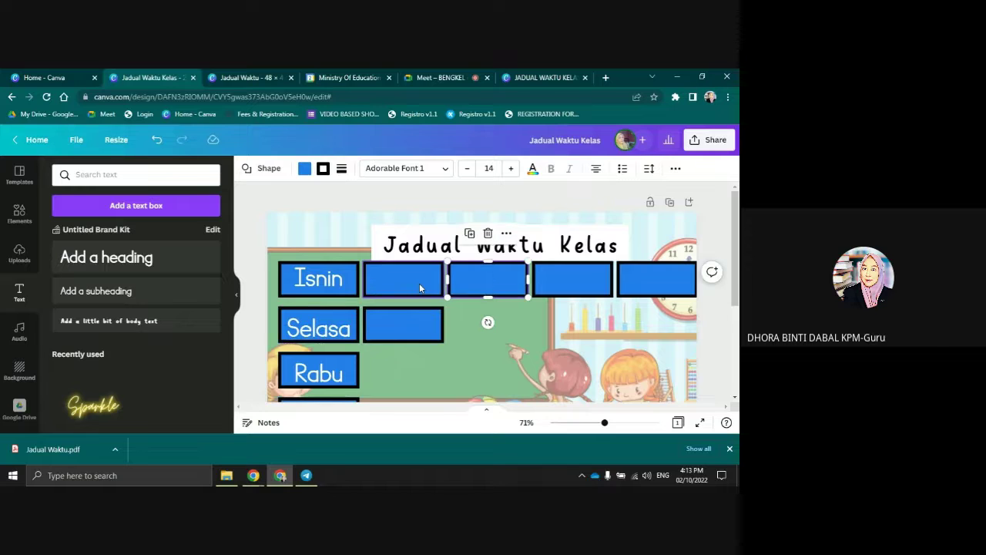
{"action": "left_click", "coordinate": [418, 288]}
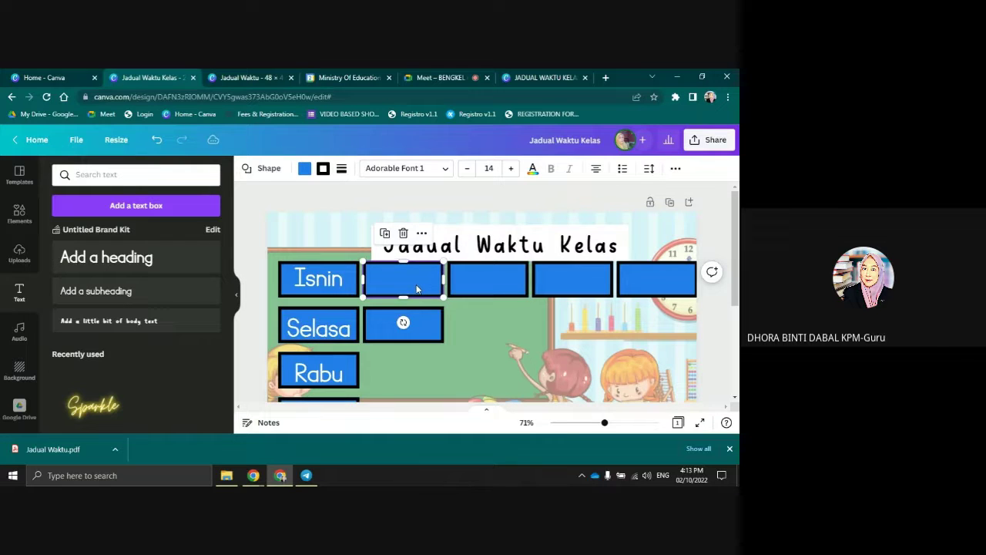
{"action": "left_click", "coordinate": [306, 171]}
{"action": "left_click", "coordinate": [151, 303]}
{"action": "left_click", "coordinate": [482, 280]}
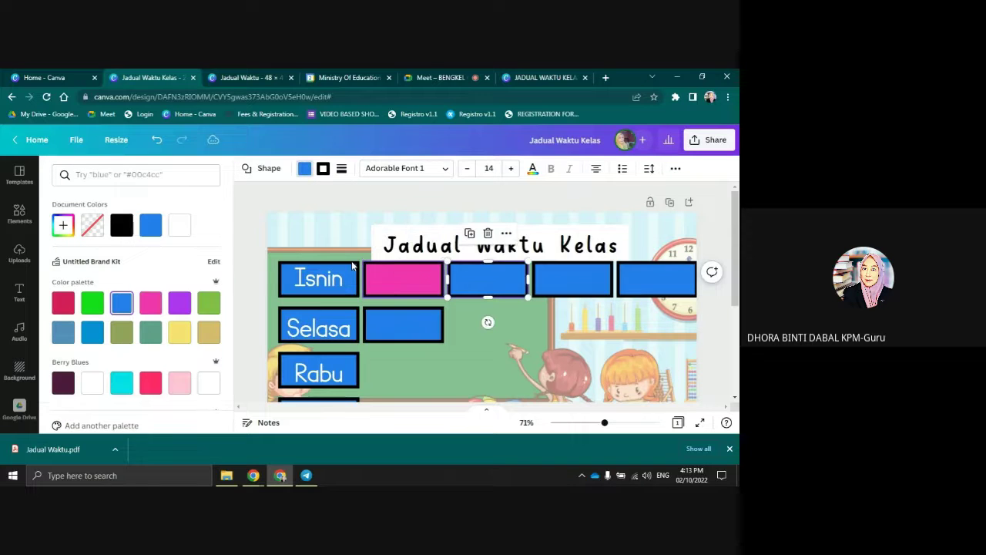
{"action": "left_click", "coordinate": [179, 332]}
{"action": "left_click", "coordinate": [572, 279]}
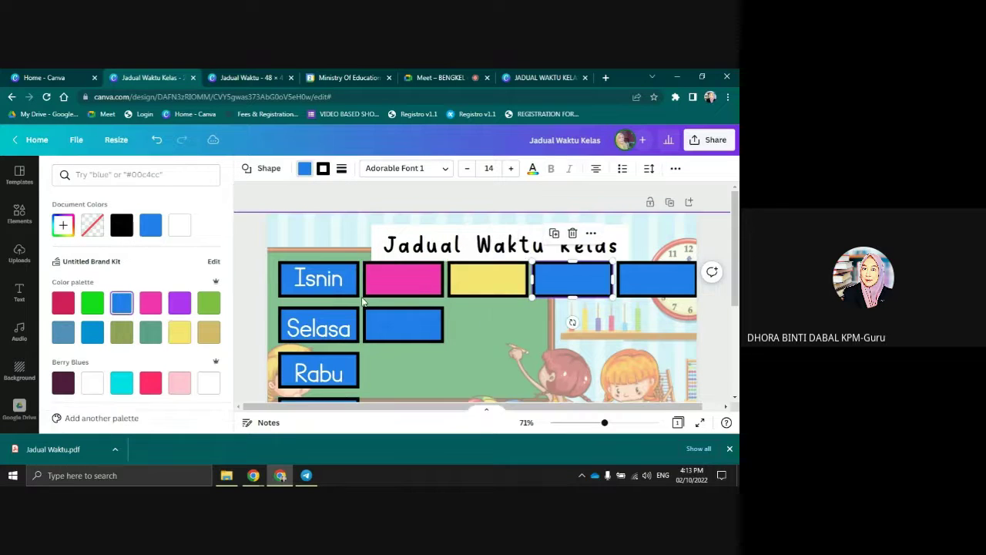
{"action": "left_click", "coordinate": [150, 303]}
{"action": "left_click", "coordinate": [657, 279]}
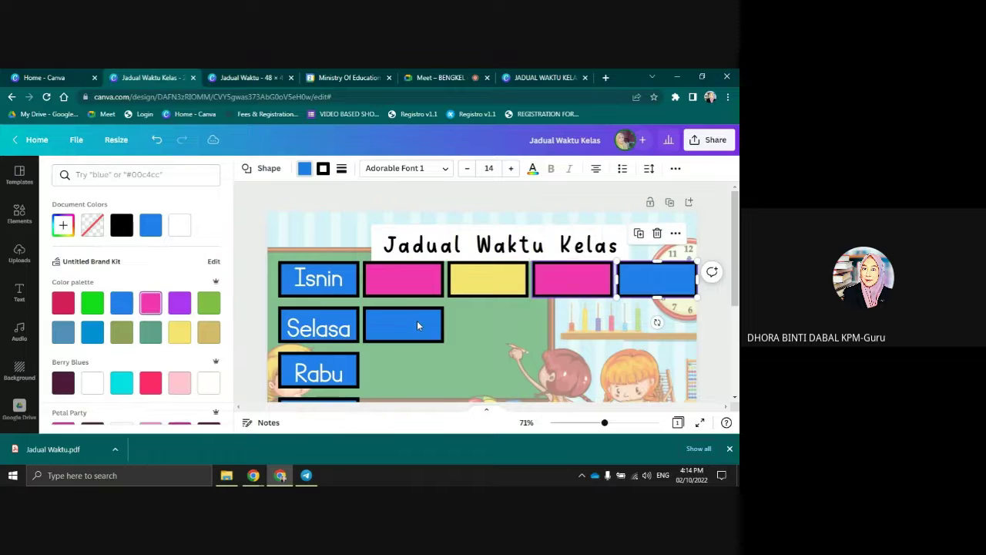
{"action": "left_click", "coordinate": [178, 332]}
{"action": "left_click", "coordinate": [403, 324]}
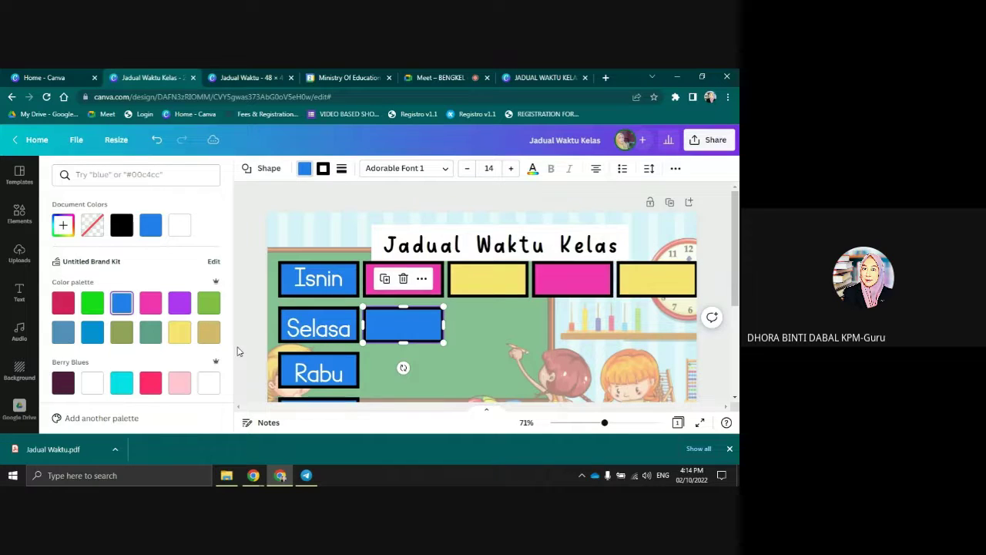
{"action": "left_click", "coordinate": [177, 333]}
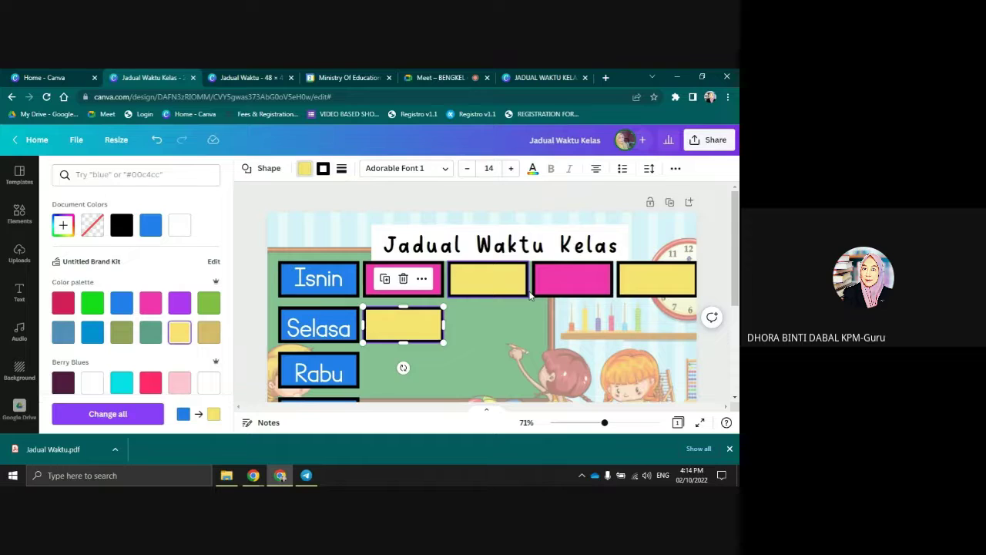
Complete the Selasa row with duplicated boxes in the order pink, yellow, pink after its first yellow box
{"action": "left_click", "coordinate": [537, 291]}
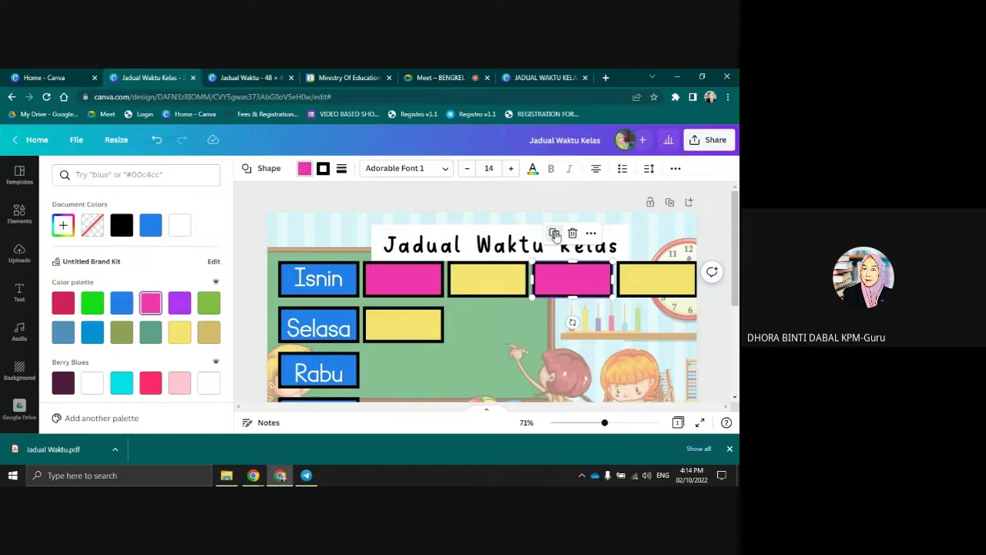
{"action": "left_click", "coordinate": [555, 235]}
{"action": "left_click_drag", "start_coordinate": [528, 319], "coordinate": [487, 329]}
{"action": "left_click", "coordinate": [572, 279]}
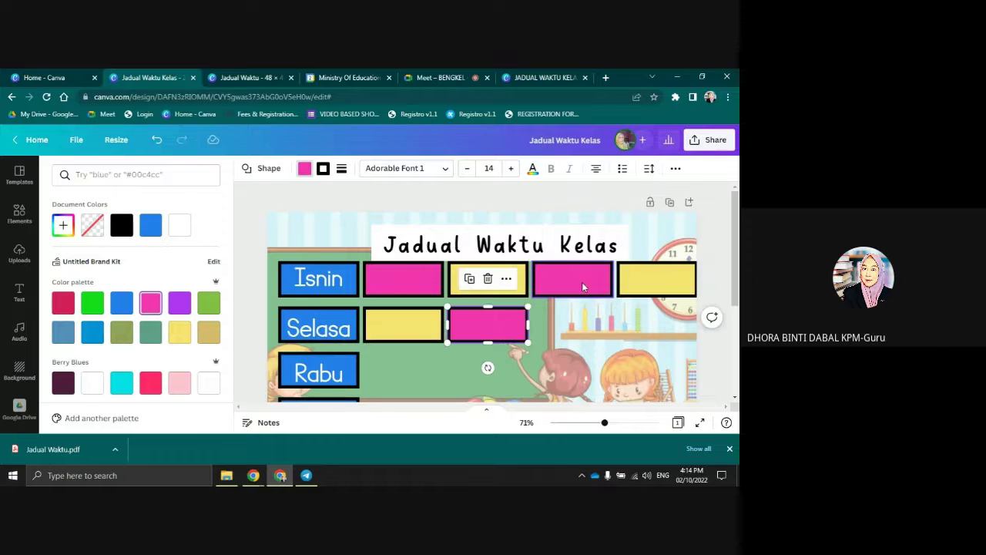
{"action": "left_click", "coordinate": [522, 286]}
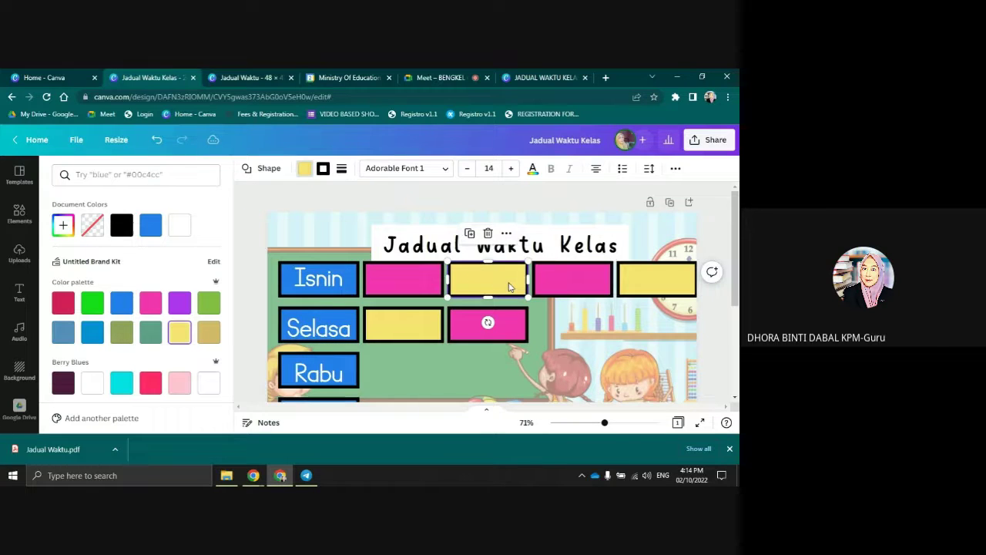
{"action": "left_click_drag", "start_coordinate": [480, 282], "coordinate": [567, 328]}
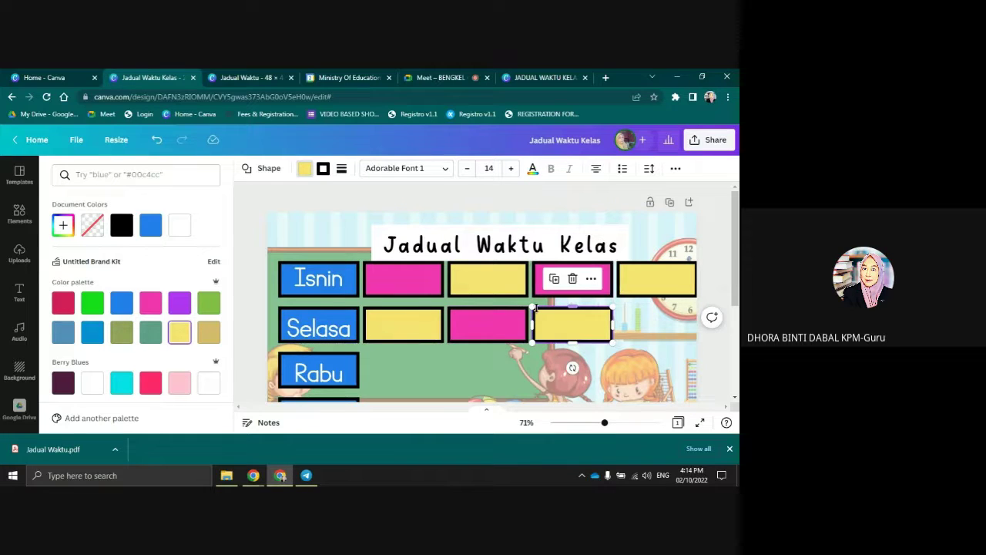
{"action": "left_click", "coordinate": [524, 310]}
{"action": "left_click_drag", "start_coordinate": [522, 347], "coordinate": [663, 328]}
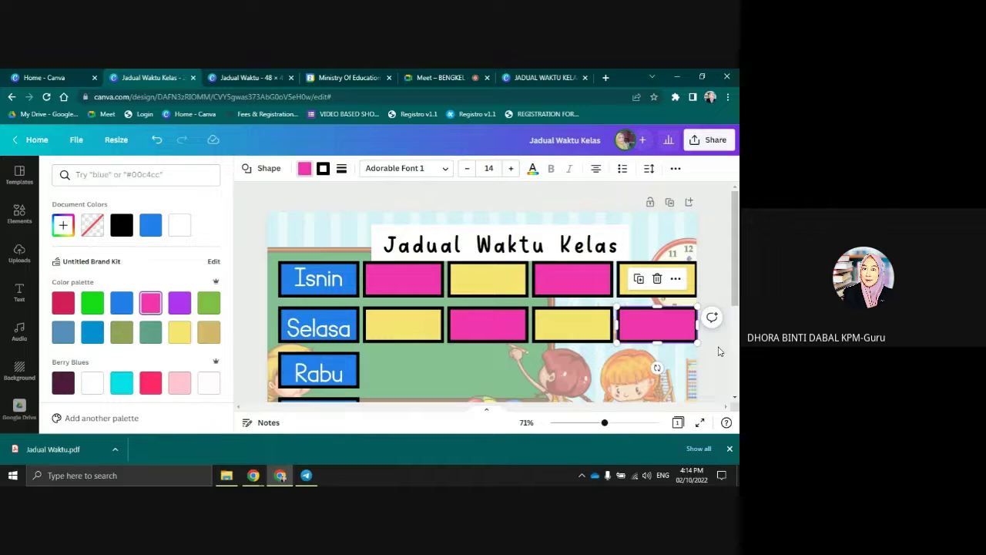
{"action": "left_click", "coordinate": [719, 352]}
{"action": "left_click", "coordinate": [714, 357]}
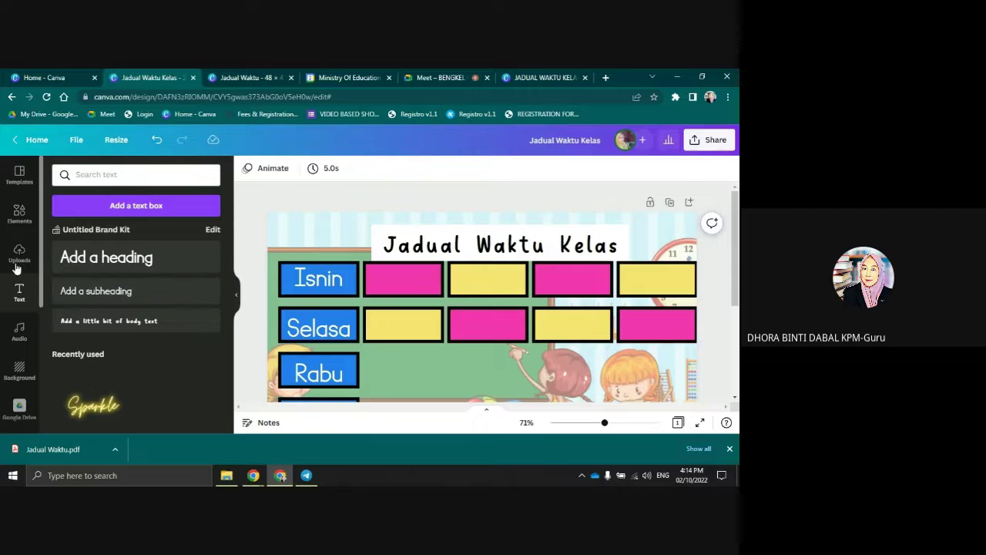
Start the Rabu row with a duplicated pink box beside its label, followed by a duplicated yellow box
{"action": "left_click", "coordinate": [235, 295]}
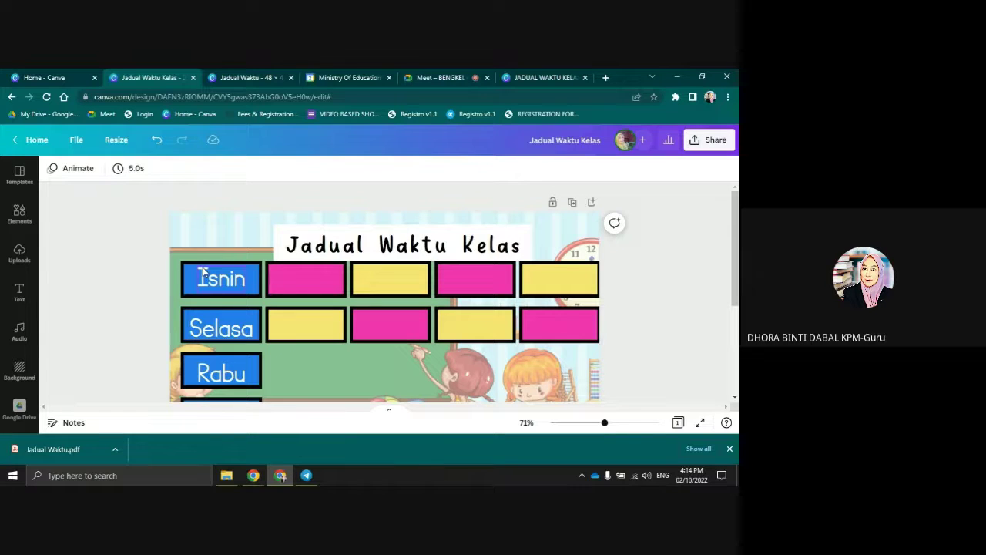
{"action": "scroll", "coordinate": [578, 322], "scroll_direction": "down", "scroll_amount": 1}
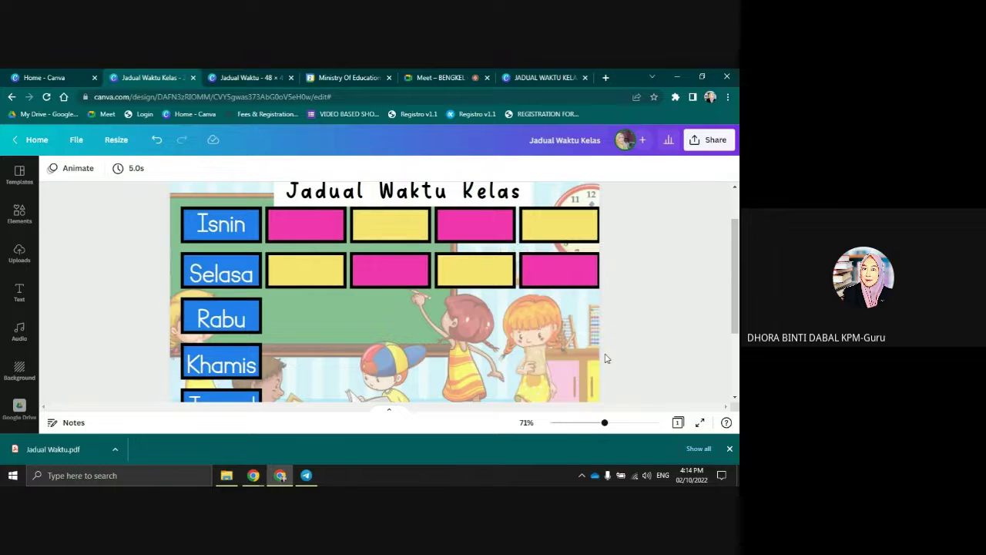
{"action": "scroll", "coordinate": [605, 358], "scroll_direction": "down", "scroll_amount": 2}
{"action": "left_click", "coordinate": [591, 423]}
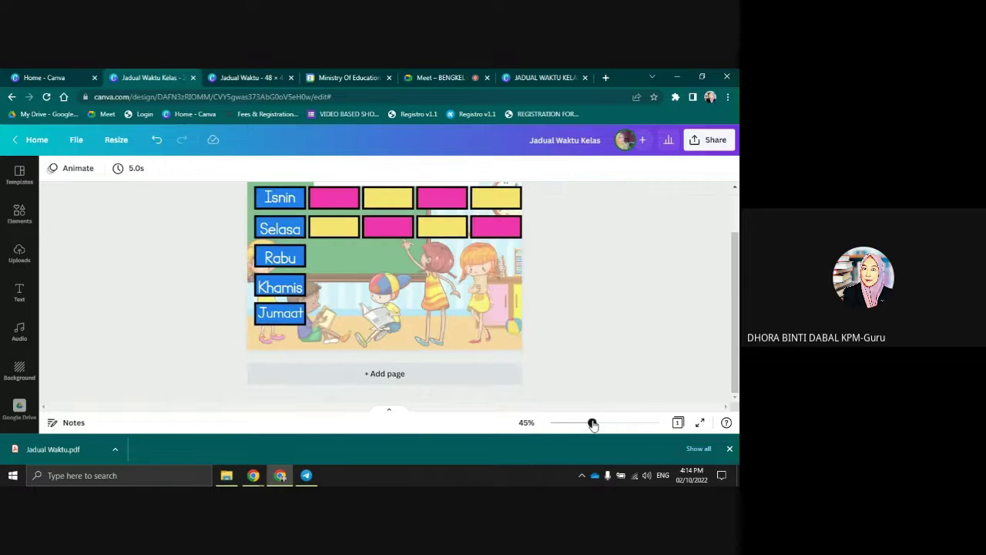
{"action": "left_click", "coordinate": [579, 423]}
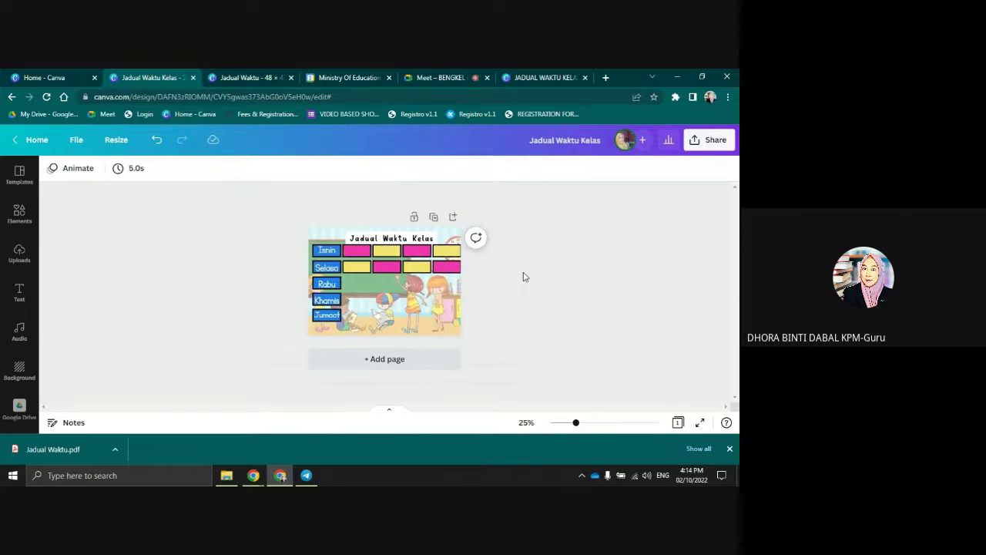
{"action": "left_click", "coordinate": [581, 423]}
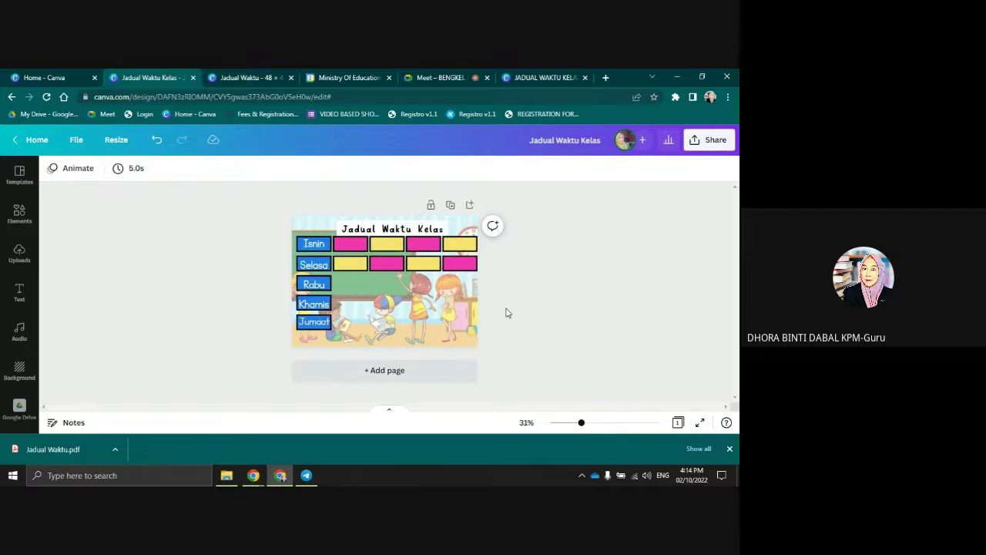
{"action": "left_click", "coordinate": [591, 423]}
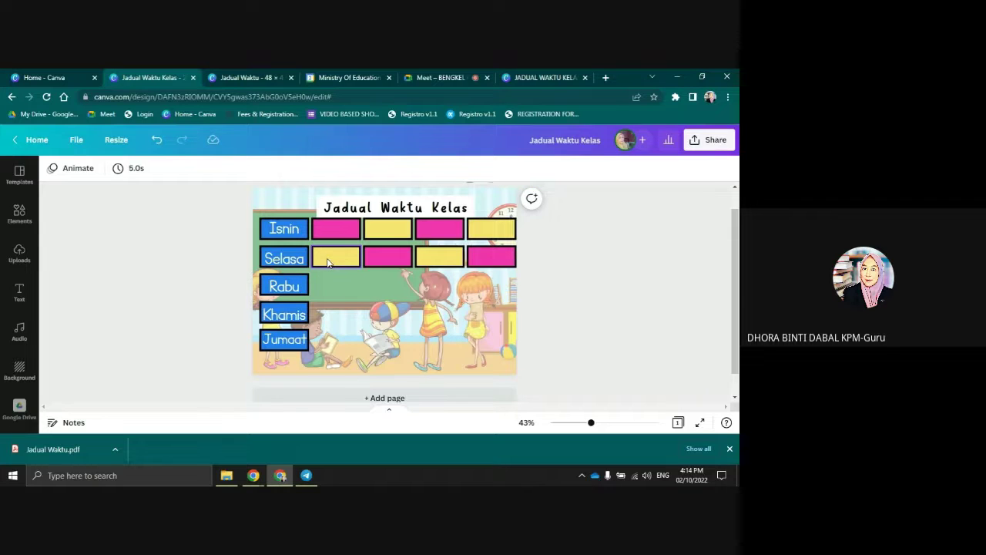
{"action": "left_click", "coordinate": [328, 263]}
{"action": "left_click", "coordinate": [390, 265]}
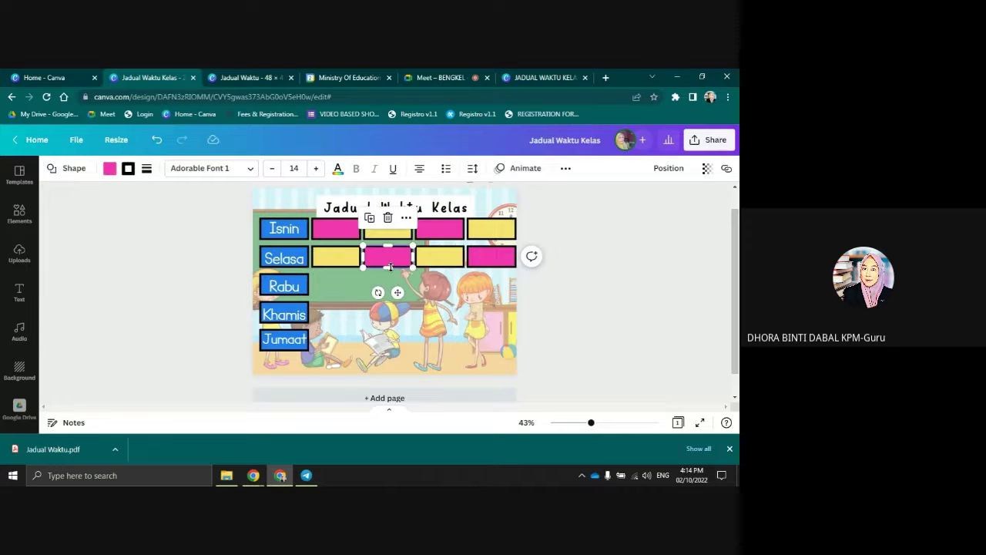
{"action": "left_click", "coordinate": [371, 221]}
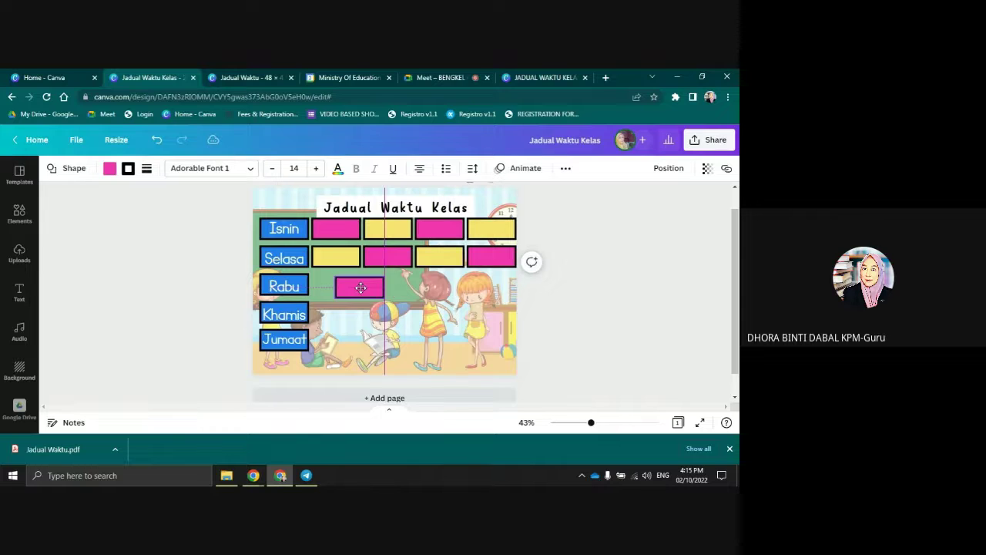
{"action": "left_click_drag", "start_coordinate": [364, 284], "coordinate": [341, 284]}
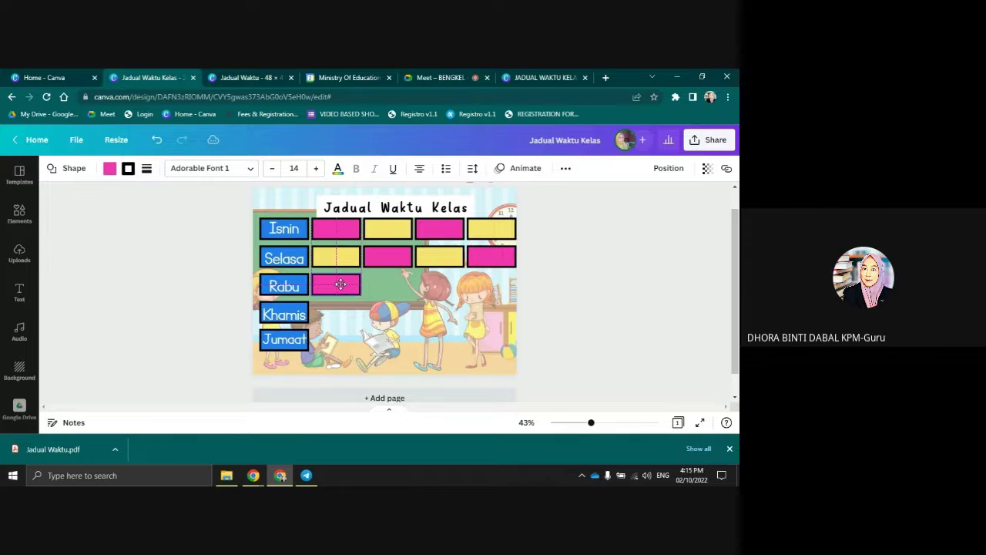
{"action": "left_click", "coordinate": [328, 248]}
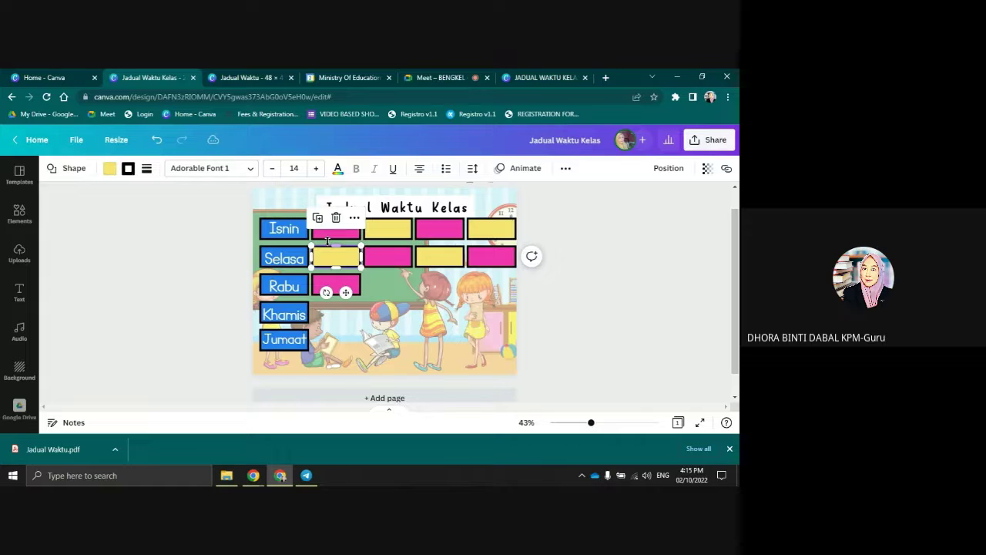
{"action": "left_click_drag", "start_coordinate": [333, 258], "coordinate": [390, 289]}
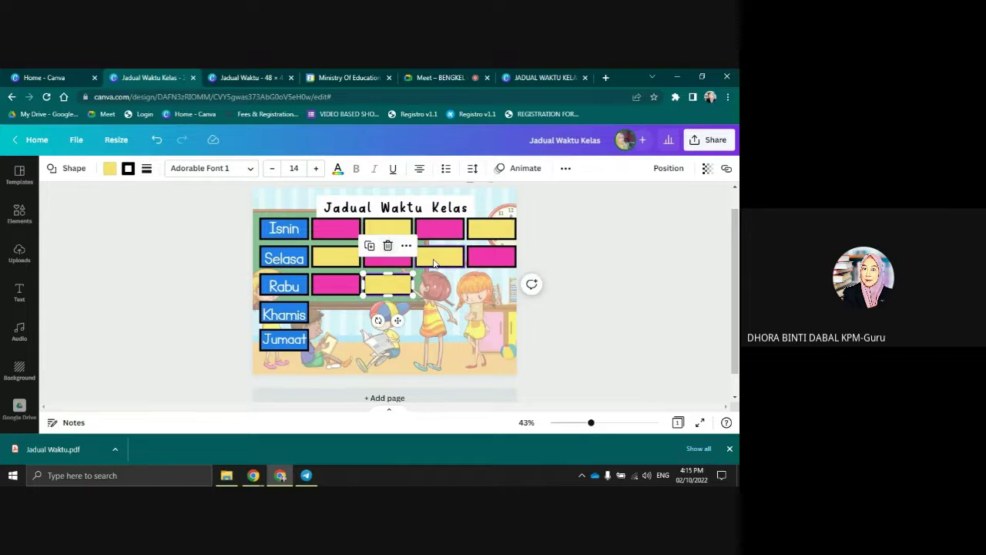
Place duplicated pink boxes in the third Rabu, second Khamis and first Jumaat positions
{"action": "left_click", "coordinate": [485, 253]}
{"action": "left_click_drag", "start_coordinate": [480, 259], "coordinate": [387, 319]}
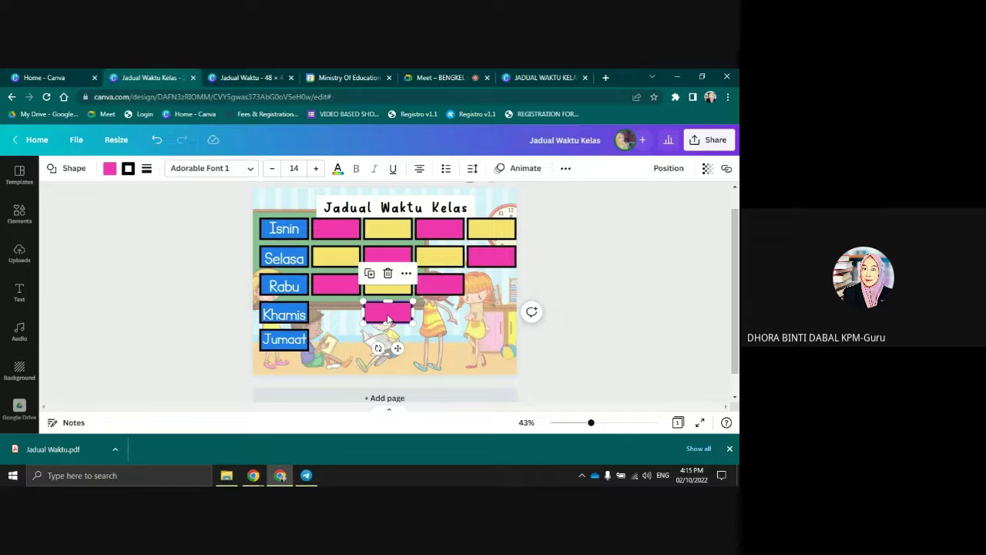
{"action": "left_click", "coordinate": [371, 275]}
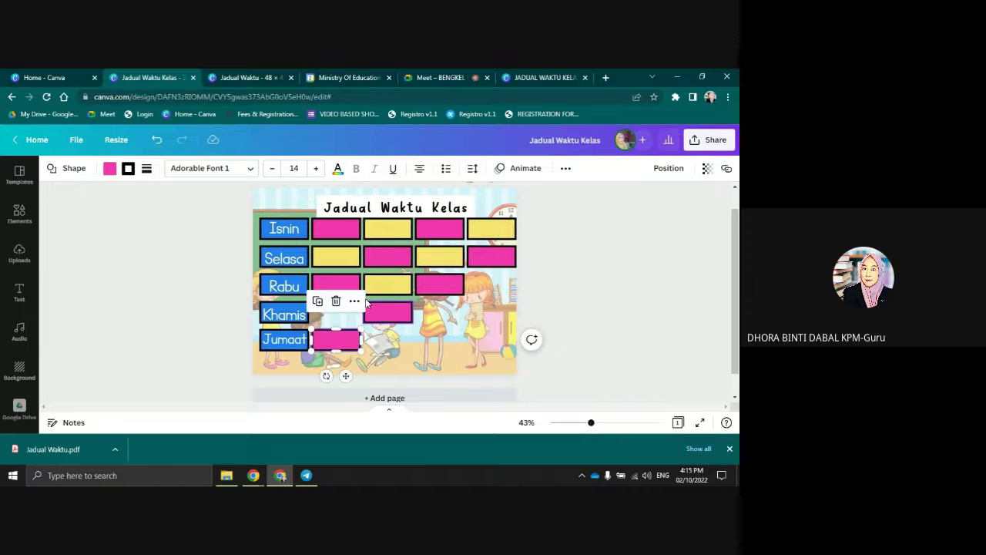
Place duplicated yellow boxes in the first Khamis and fourth Rabu positions
{"action": "left_click", "coordinate": [406, 286]}
{"action": "key", "text": "ctrl+d"}
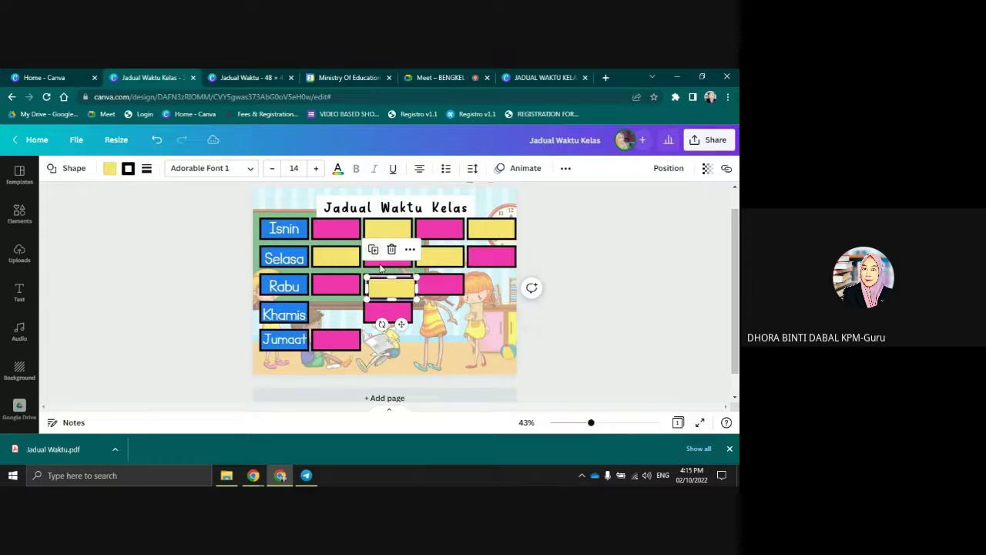
{"action": "left_click_drag", "start_coordinate": [406, 286], "coordinate": [340, 314]}
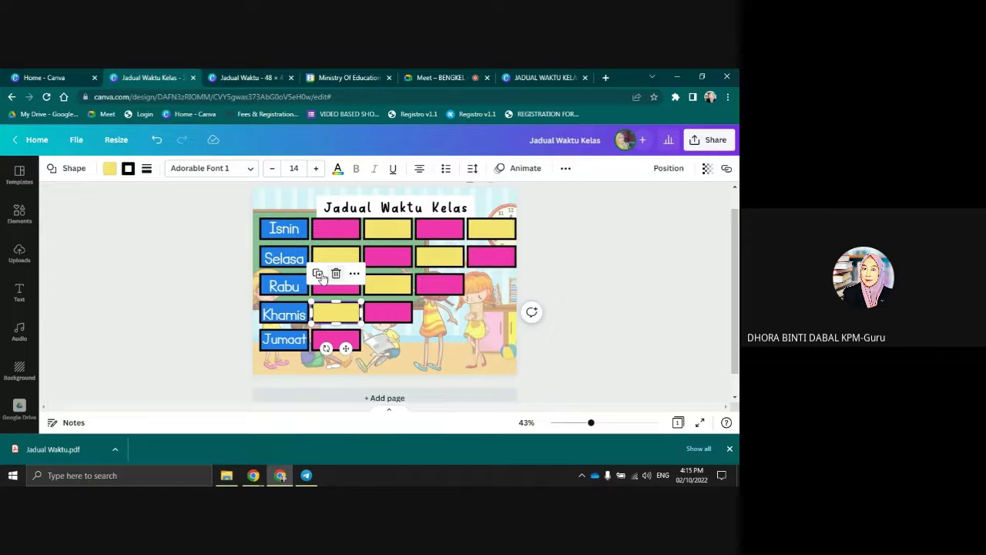
{"action": "left_click", "coordinate": [318, 275]}
{"action": "left_click_drag", "start_coordinate": [285, 338], "coordinate": [490, 289]}
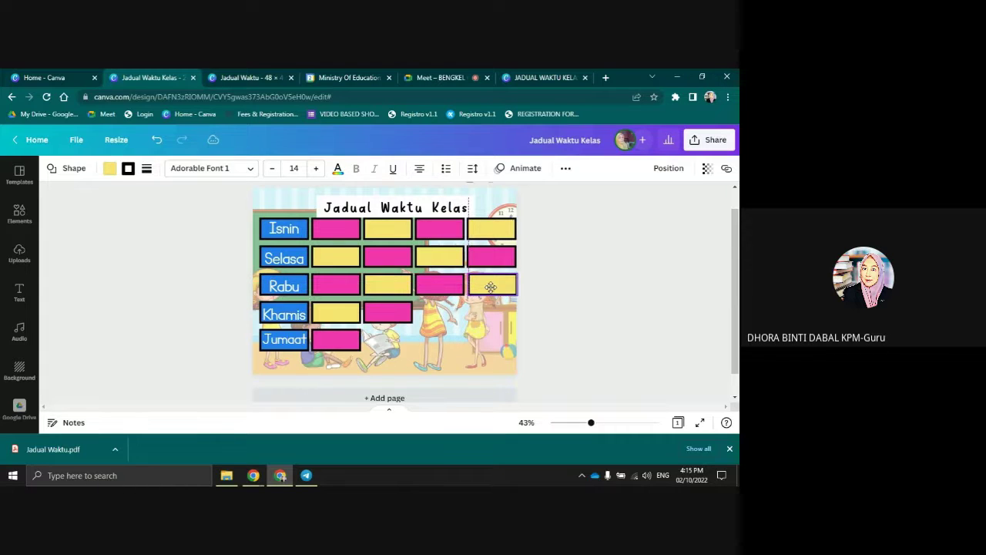
Fill the third and fourth Khamis positions and the second to fourth Jumaat positions with duplicated yellow boxes
{"action": "left_click", "coordinate": [473, 247]}
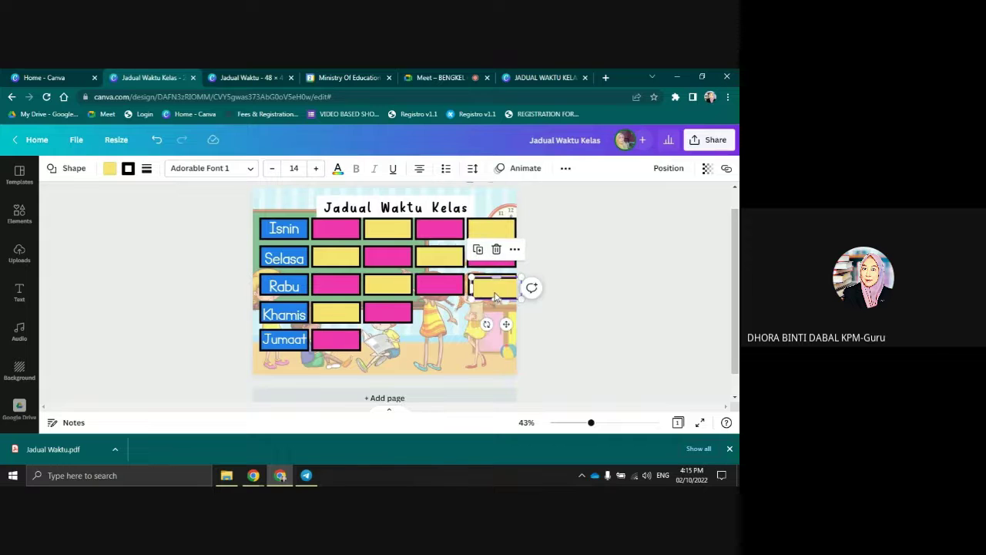
{"action": "left_click_drag", "start_coordinate": [495, 297], "coordinate": [388, 340]}
{"action": "left_click", "coordinate": [421, 276]}
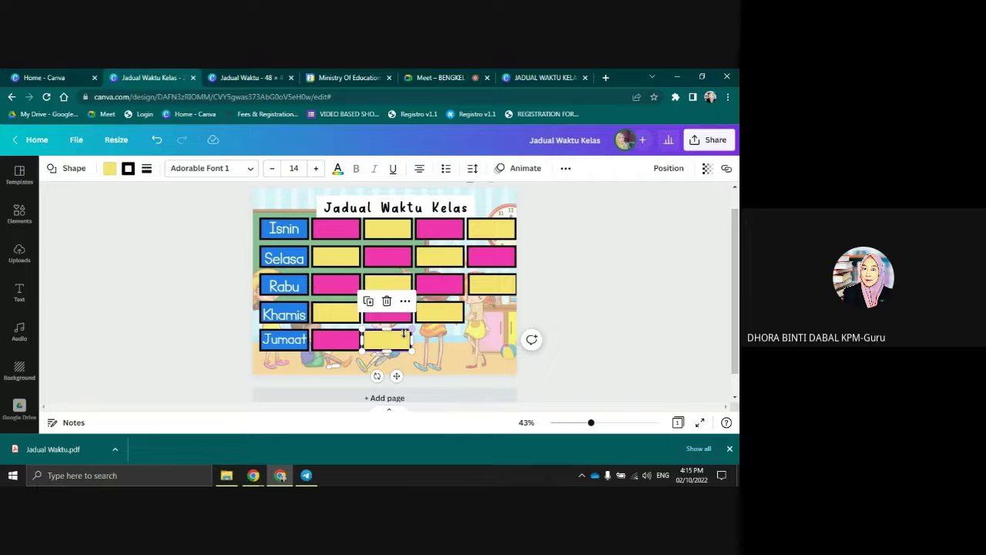
{"action": "left_click", "coordinate": [368, 301]}
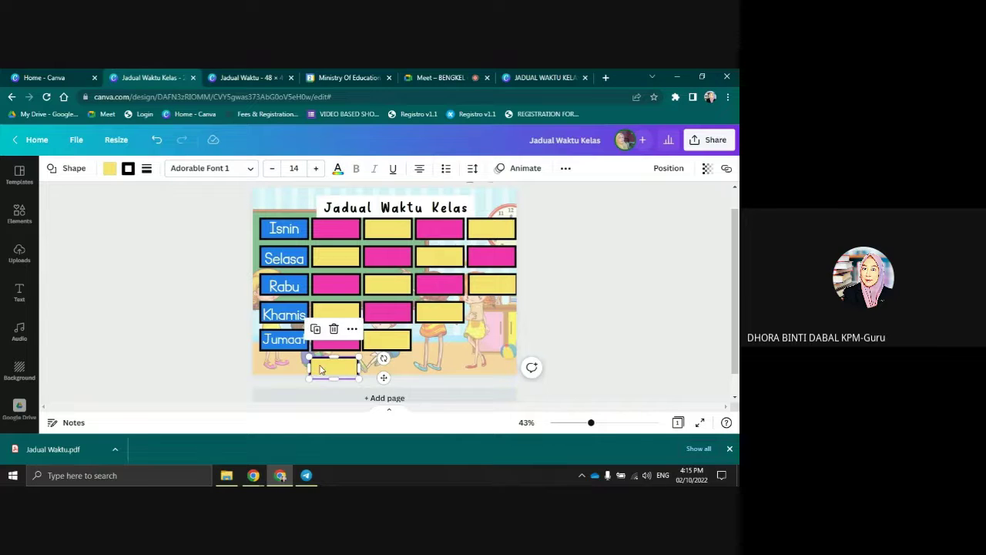
{"action": "left_click_drag", "start_coordinate": [320, 369], "coordinate": [425, 337]}
{"action": "left_click", "coordinate": [423, 301]}
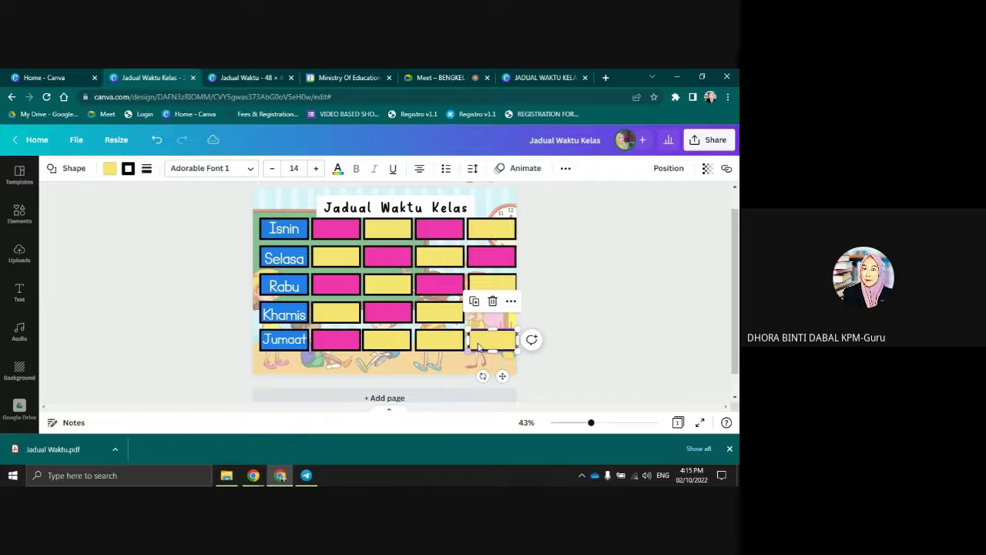
{"action": "left_click_drag", "start_coordinate": [482, 339], "coordinate": [482, 315]}
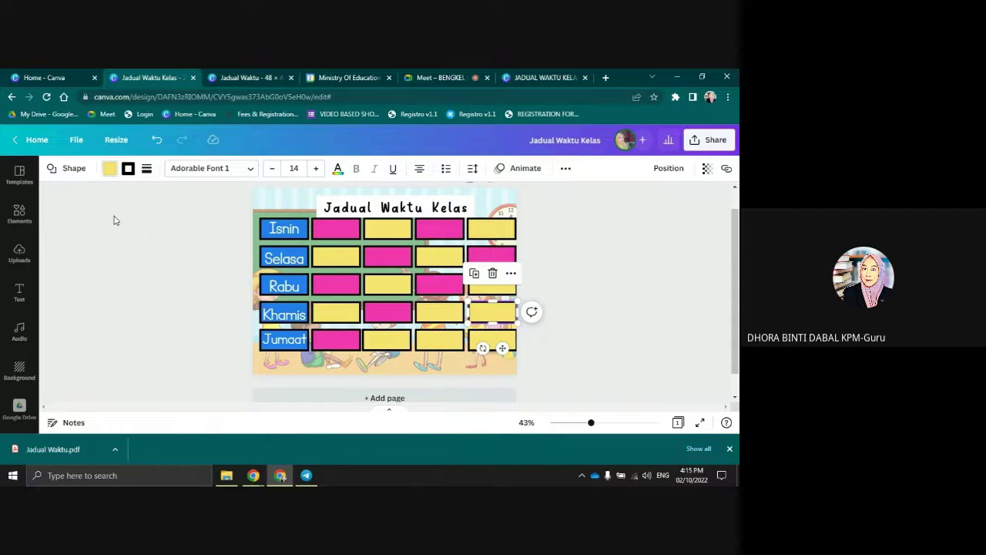
Recolor the fourth Khamis box and the third Jumaat box pink
{"action": "left_click", "coordinate": [110, 168]}
{"action": "left_click", "coordinate": [179, 225]}
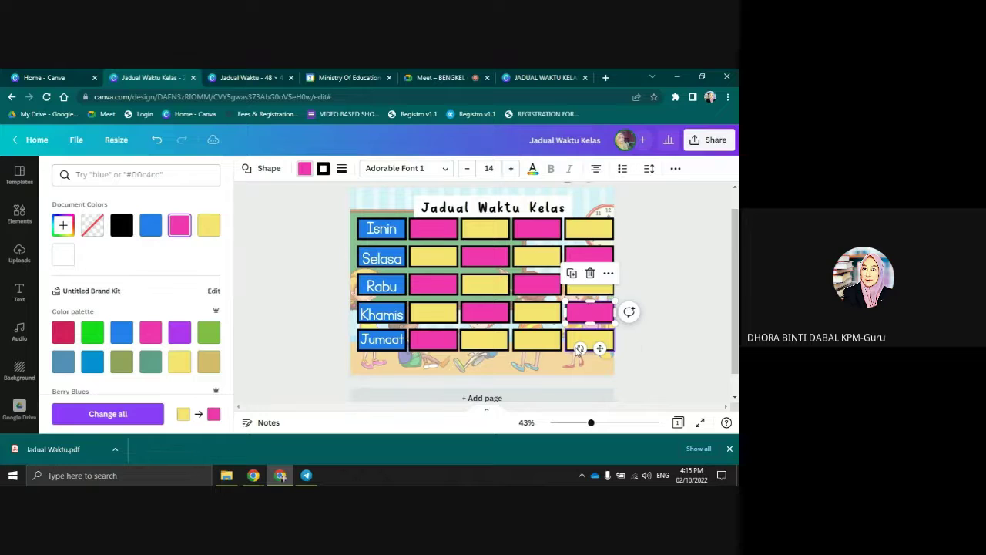
{"action": "left_click", "coordinate": [537, 339]}
{"action": "left_click", "coordinate": [179, 225]}
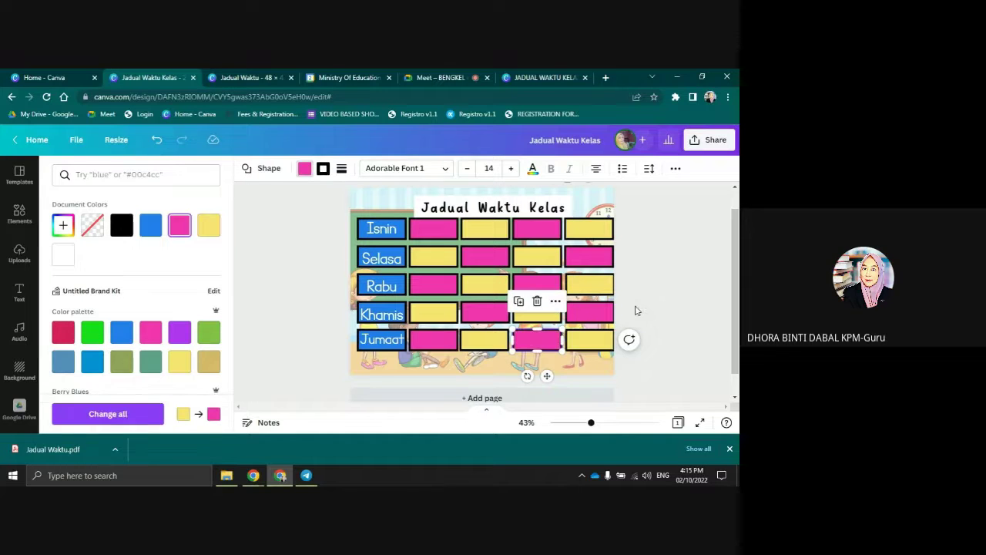
{"action": "left_click", "coordinate": [636, 311]}
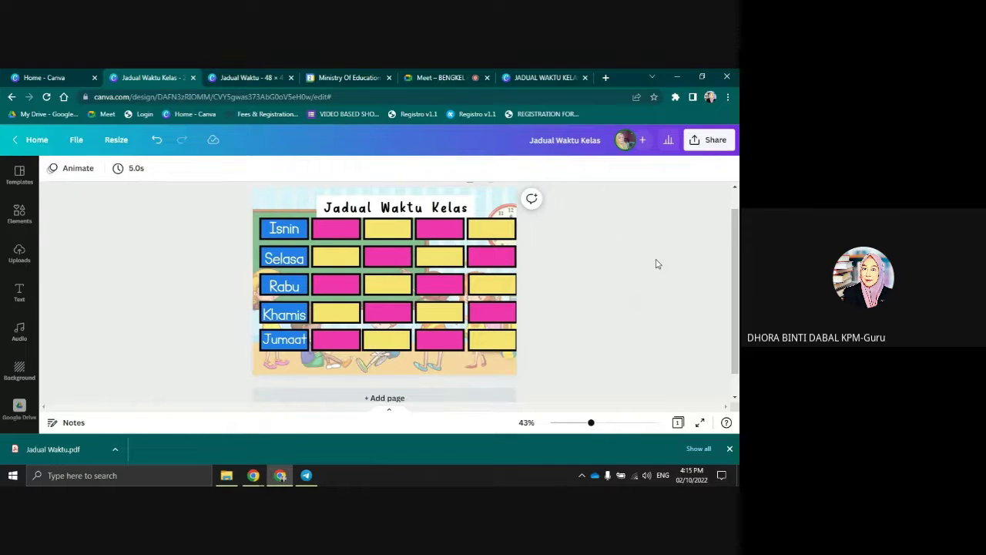
Search the elements library for "Frame", add the circular frame and shrink it beside the title, above the Isnin label
{"action": "scroll", "coordinate": [609, 303], "scroll_direction": "up", "scroll_amount": 1}
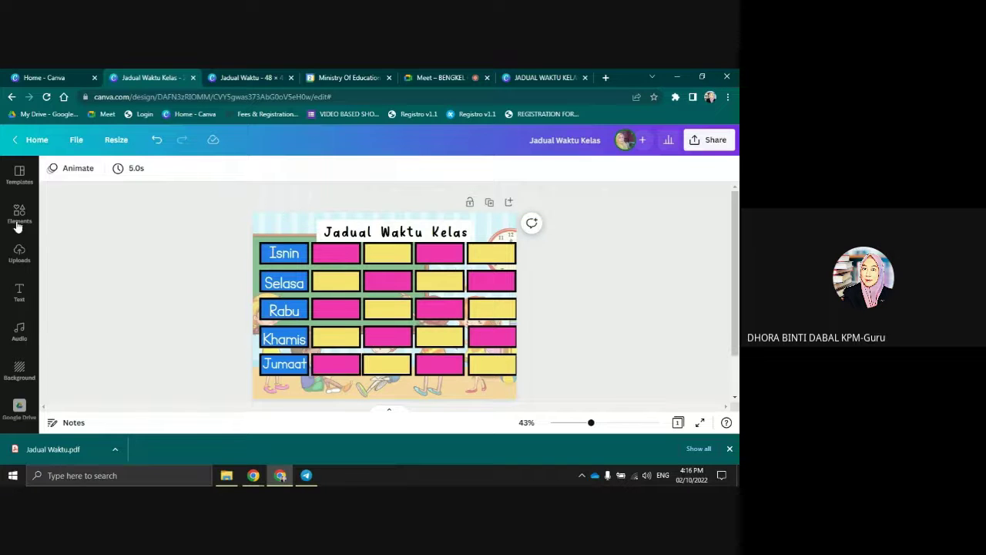
{"action": "left_click", "coordinate": [19, 214]}
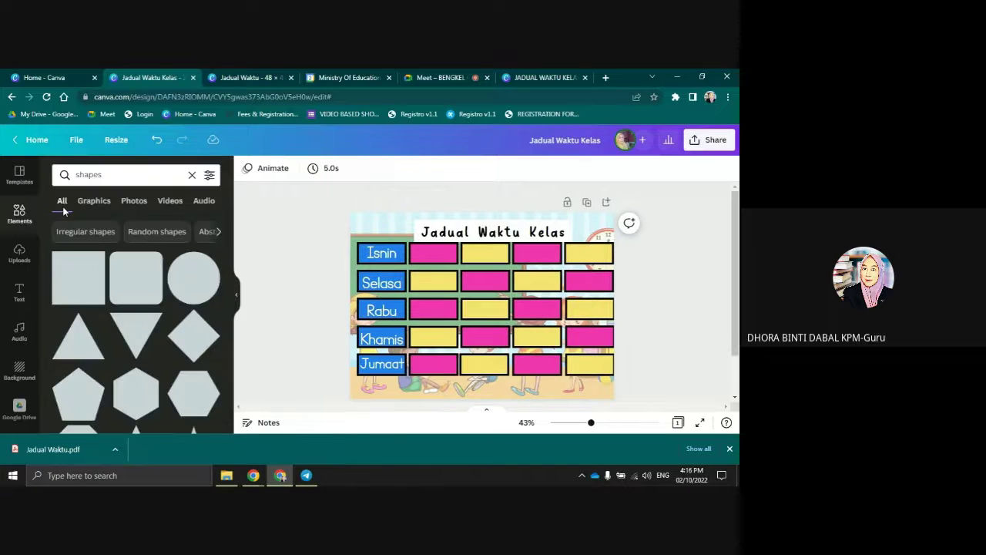
{"action": "left_click", "coordinate": [236, 294]}
{"action": "left_click", "coordinate": [19, 212]}
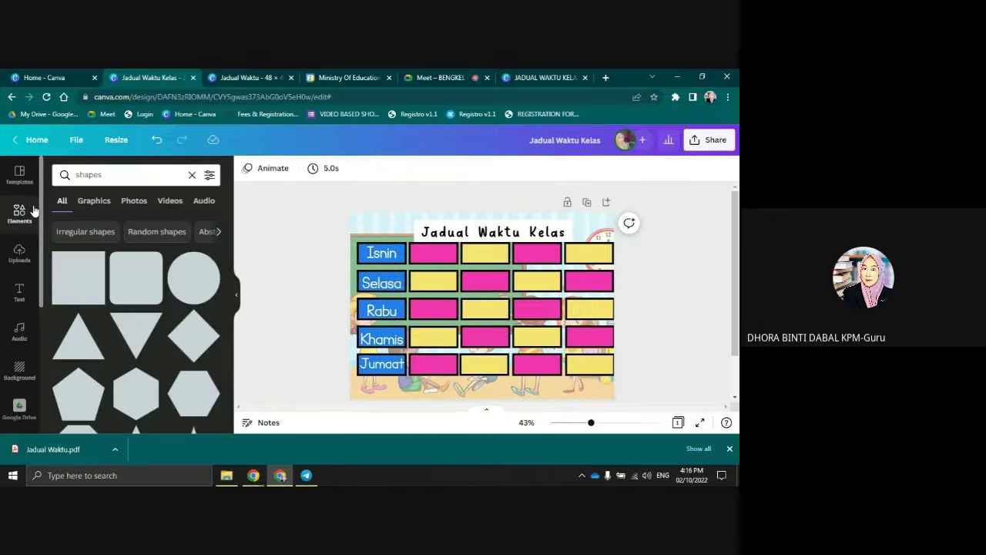
{"action": "left_click", "coordinate": [190, 177]}
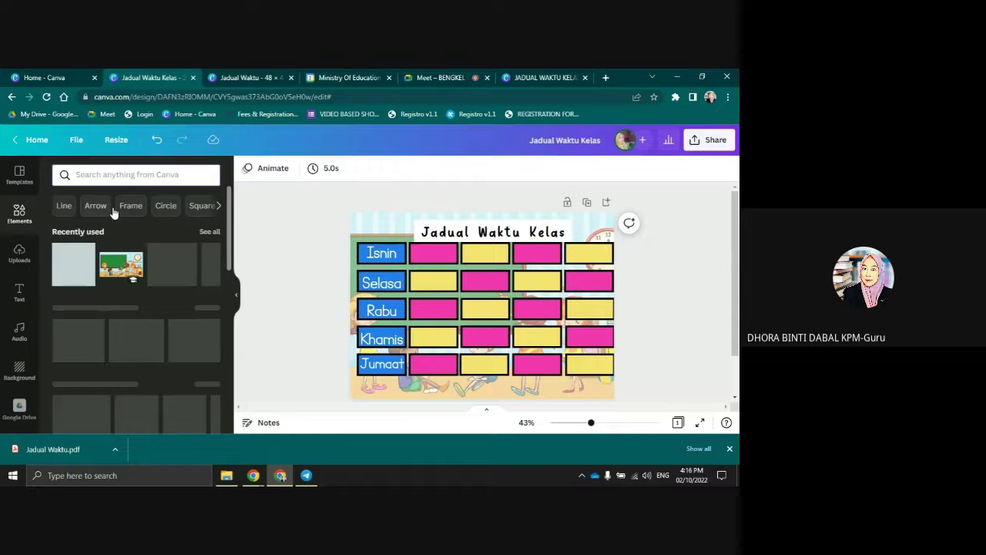
{"action": "type", "text": "Frame"}
{"action": "key", "text": "Return"}
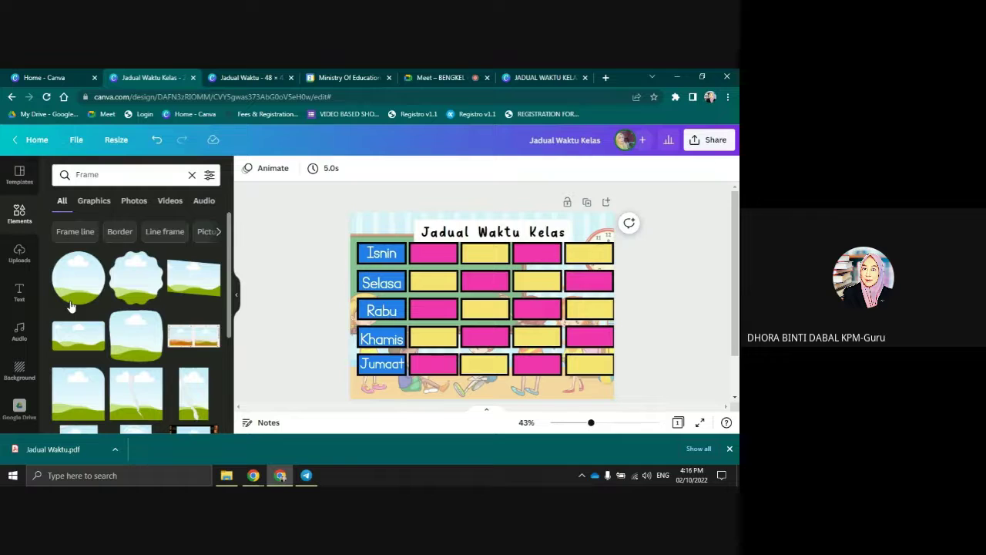
{"action": "left_click", "coordinate": [71, 302]}
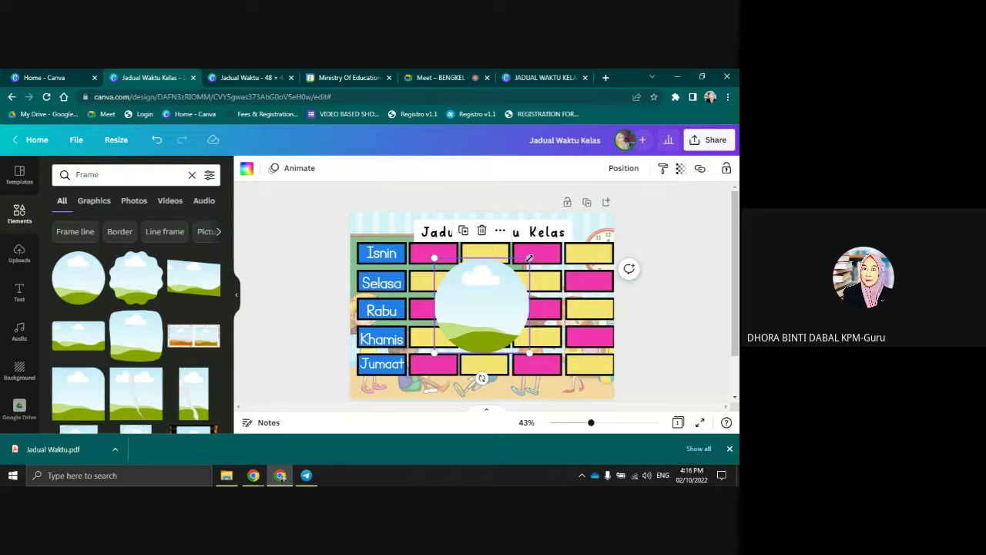
{"action": "left_click_drag", "start_coordinate": [529, 257], "coordinate": [400, 238]}
Send the small circular frame one layer backward
{"action": "left_click", "coordinate": [623, 168]}
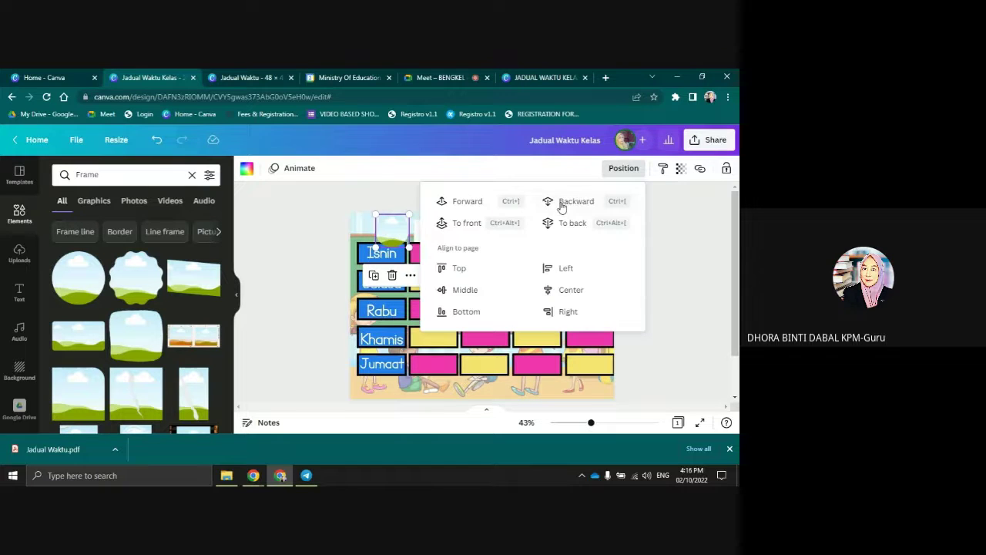
{"action": "left_click", "coordinate": [562, 205]}
{"action": "left_click", "coordinate": [270, 275]}
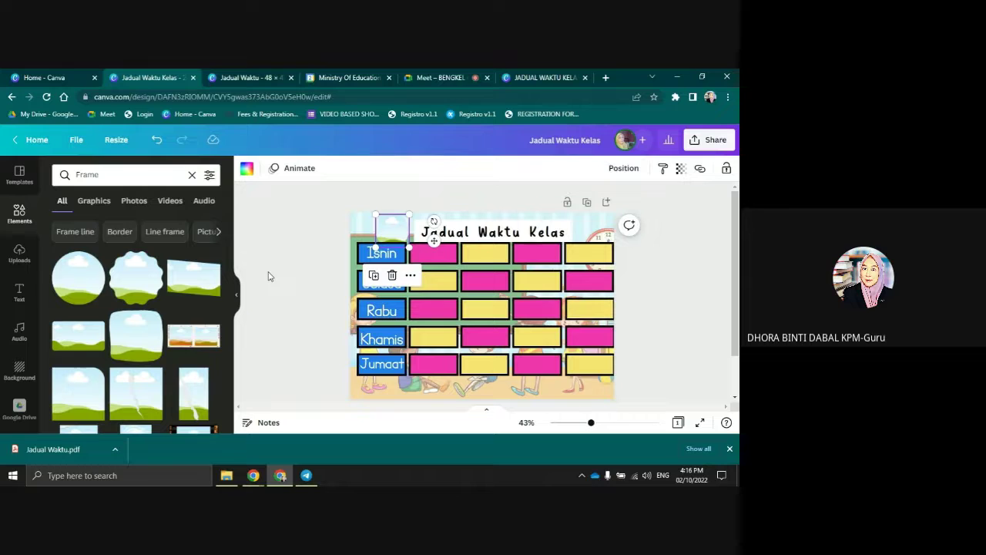
{"action": "left_click", "coordinate": [268, 276]}
Insert the round school crest from the brand kit logos and drop it into the circular frame
{"action": "scroll", "coordinate": [14, 303], "scroll_direction": "down", "scroll_amount": 3}
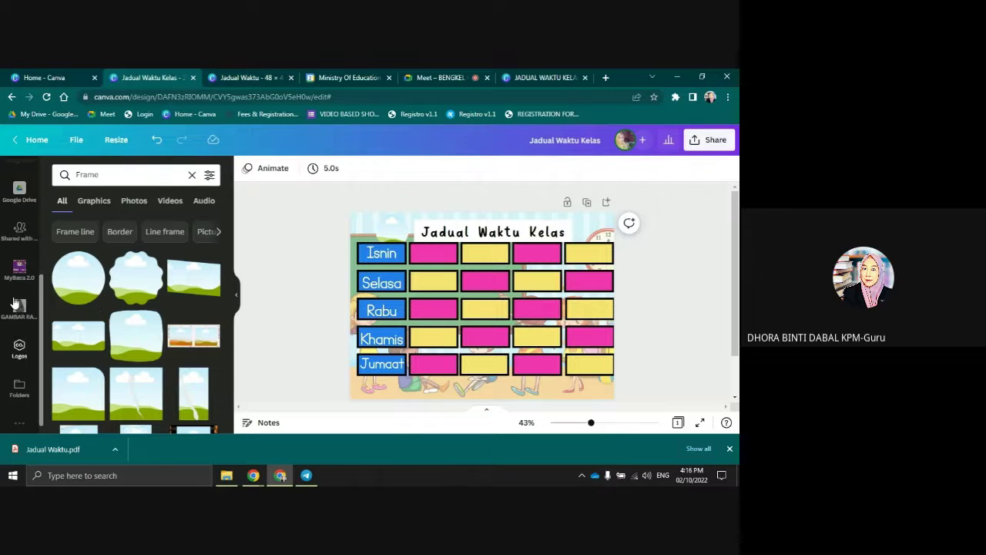
{"action": "scroll", "coordinate": [15, 316], "scroll_direction": "down", "scroll_amount": 1}
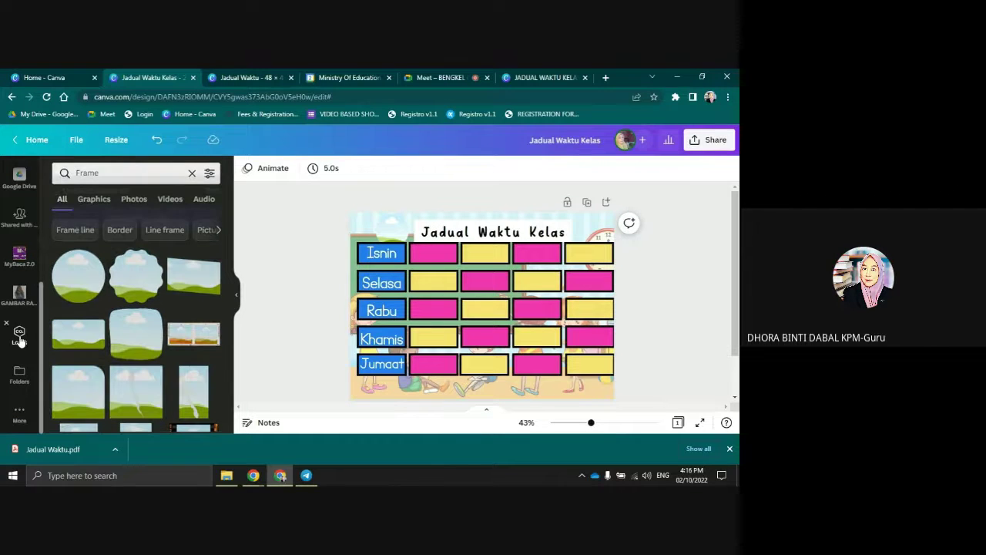
{"action": "left_click", "coordinate": [19, 336]}
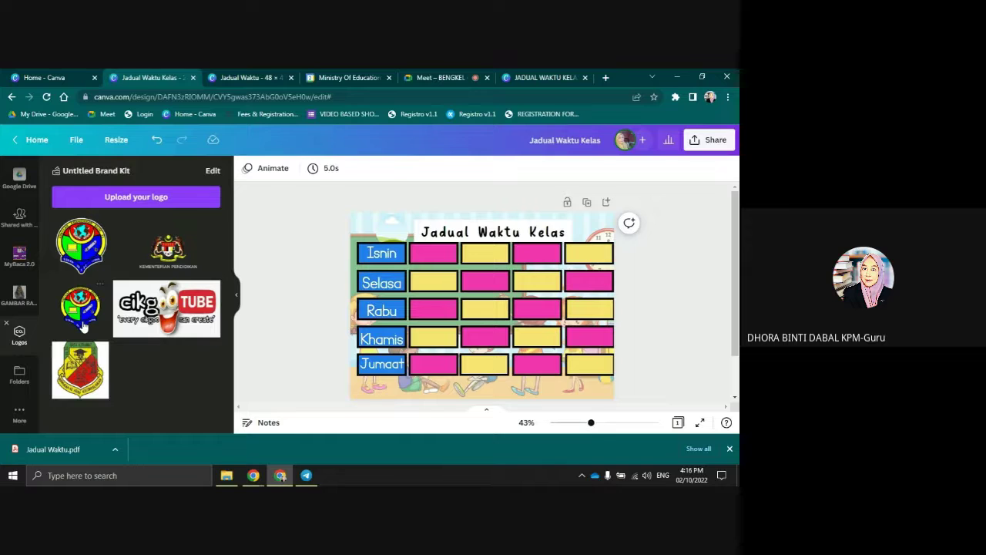
{"action": "left_click", "coordinate": [81, 249]}
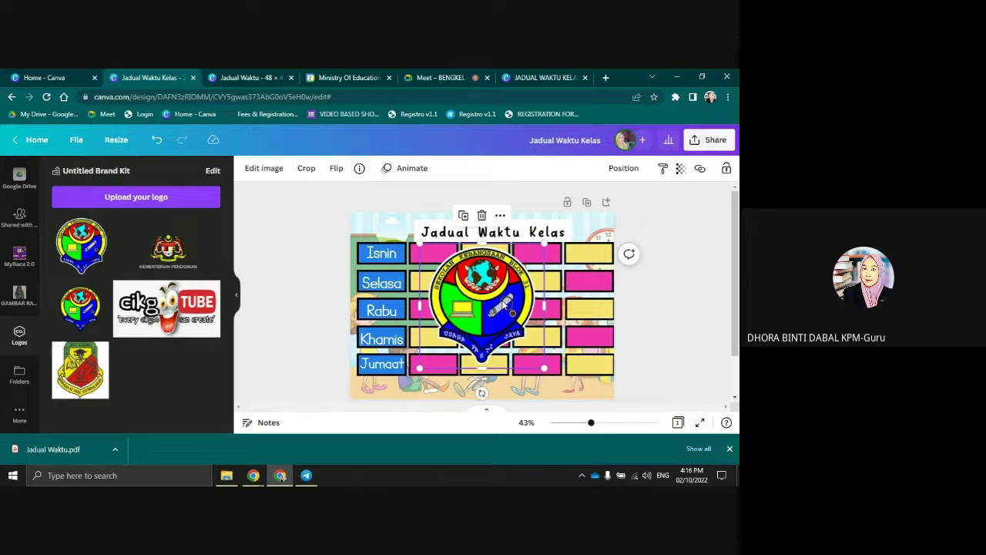
{"action": "left_click_drag", "start_coordinate": [504, 302], "coordinate": [393, 227]}
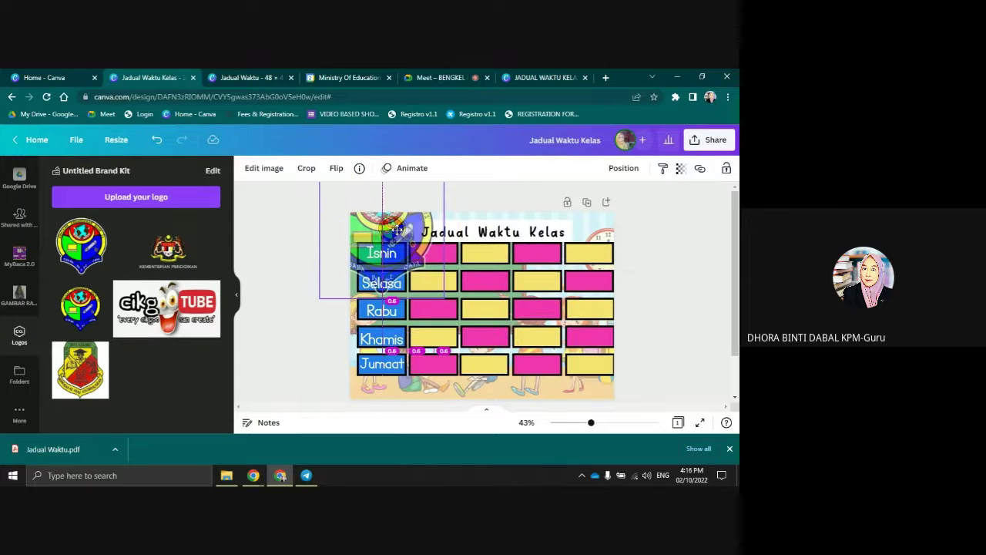
{"action": "left_click", "coordinate": [681, 285]}
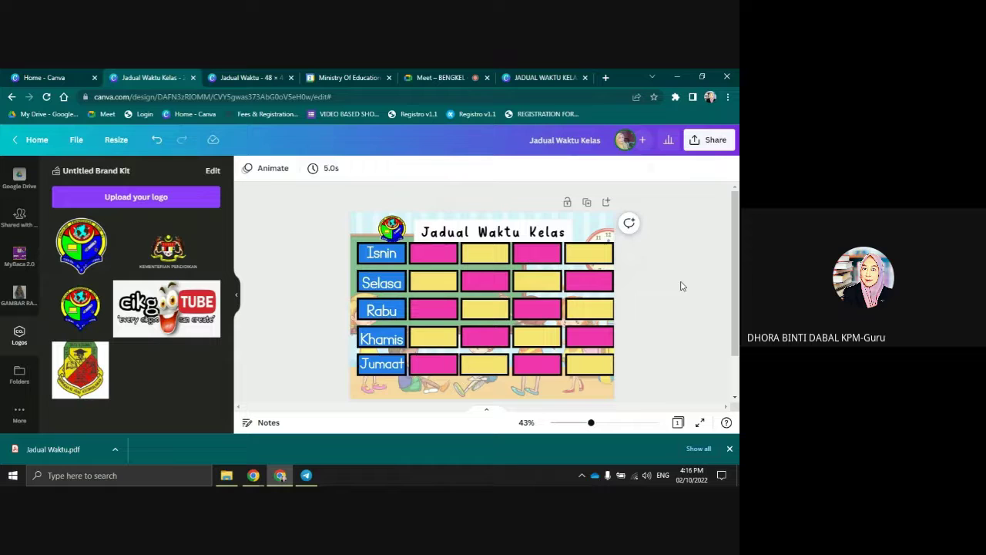
Delete the school crest and its circular frame beside the title
{"action": "left_click", "coordinate": [389, 240]}
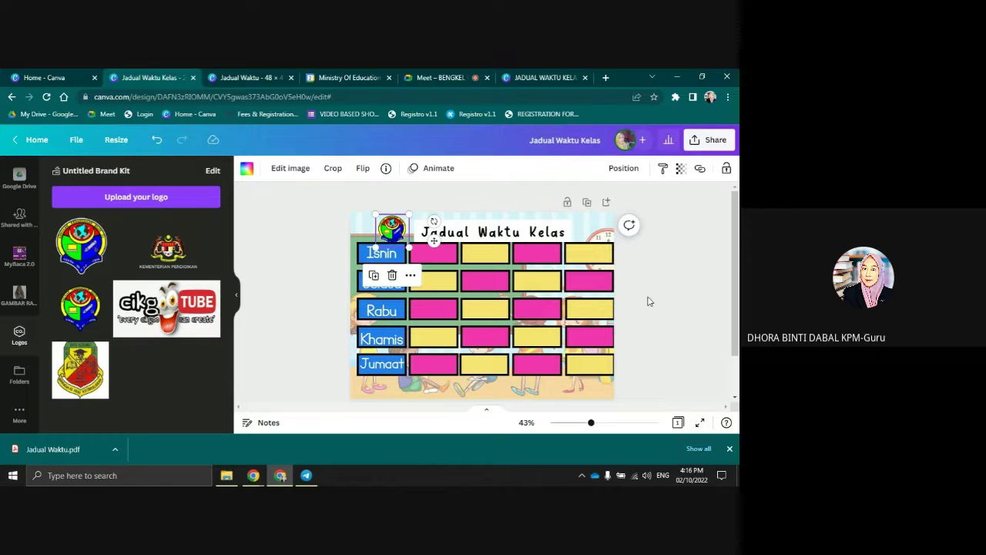
{"action": "key", "text": "Delete"}
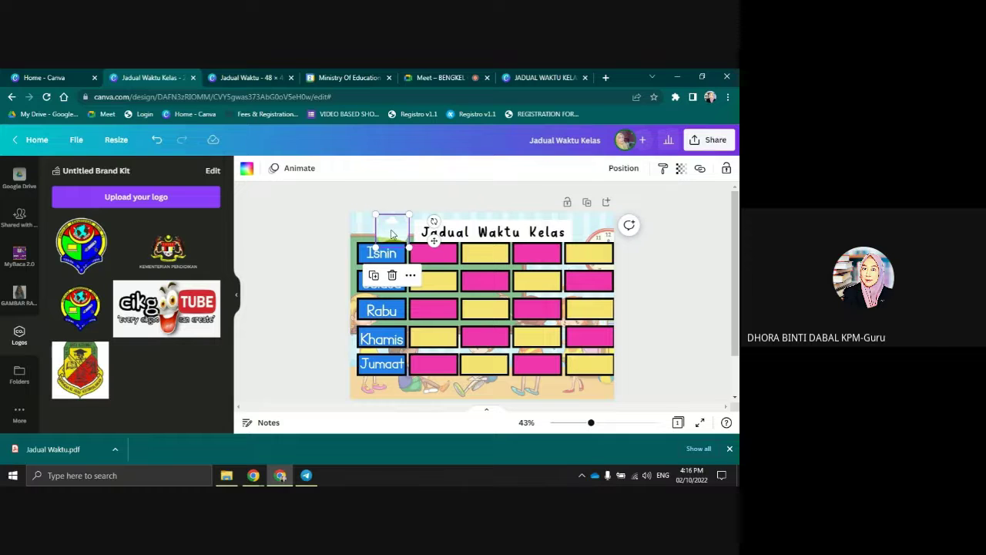
{"action": "key", "text": "Delete"}
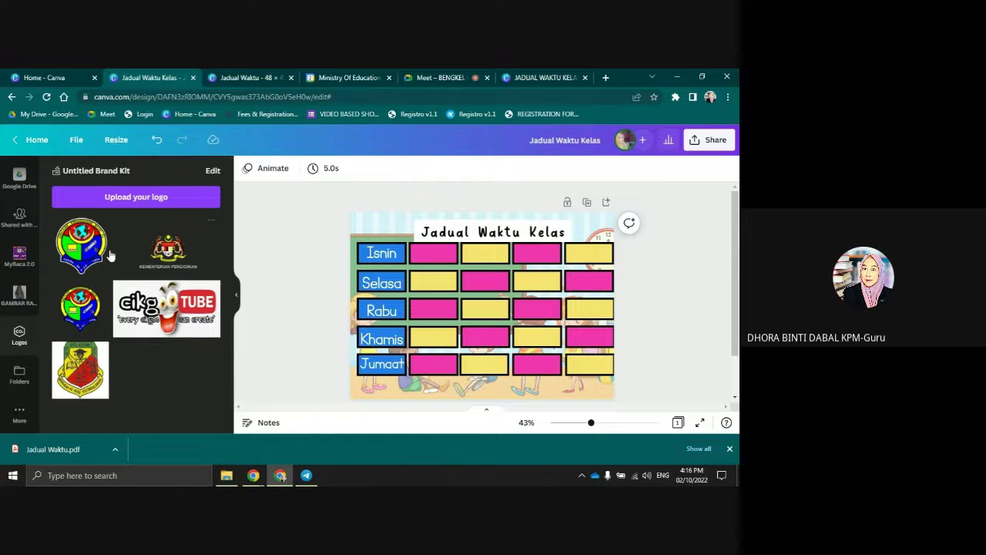
Add the school crest logo directly to the page without a frame, shrink it and place it just left of the title banner
{"action": "left_click", "coordinate": [110, 255]}
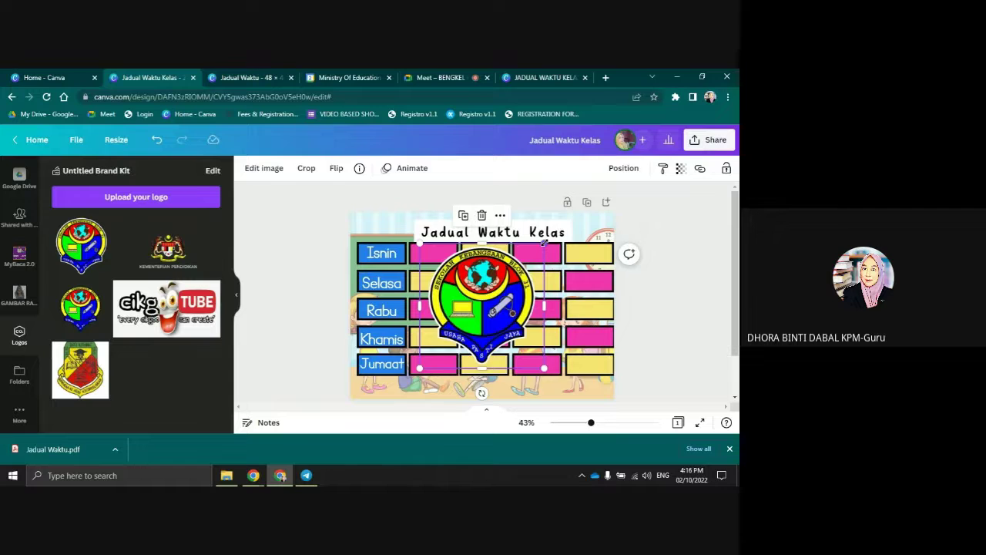
{"action": "left_click_drag", "start_coordinate": [544, 244], "coordinate": [394, 231]}
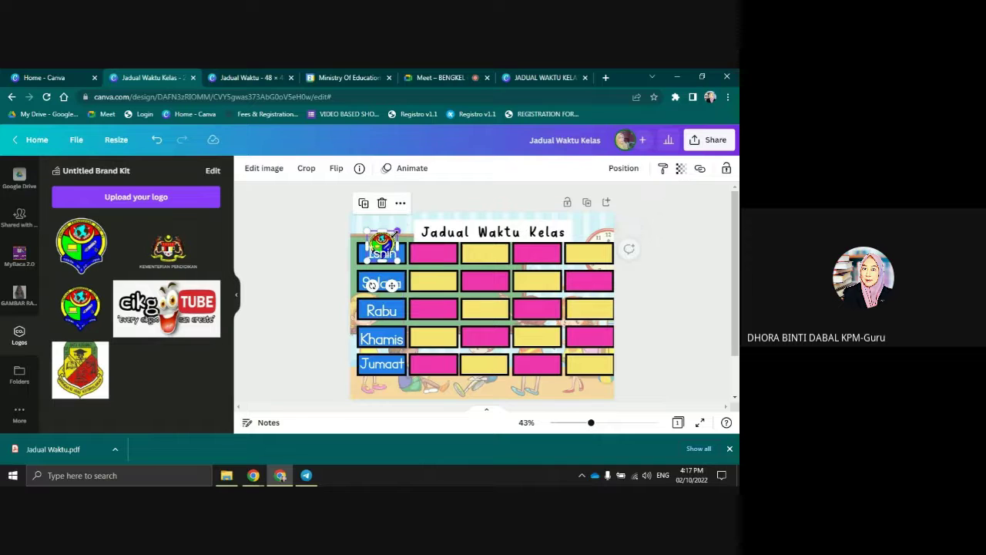
{"action": "left_click_drag", "start_coordinate": [393, 288], "coordinate": [412, 279]}
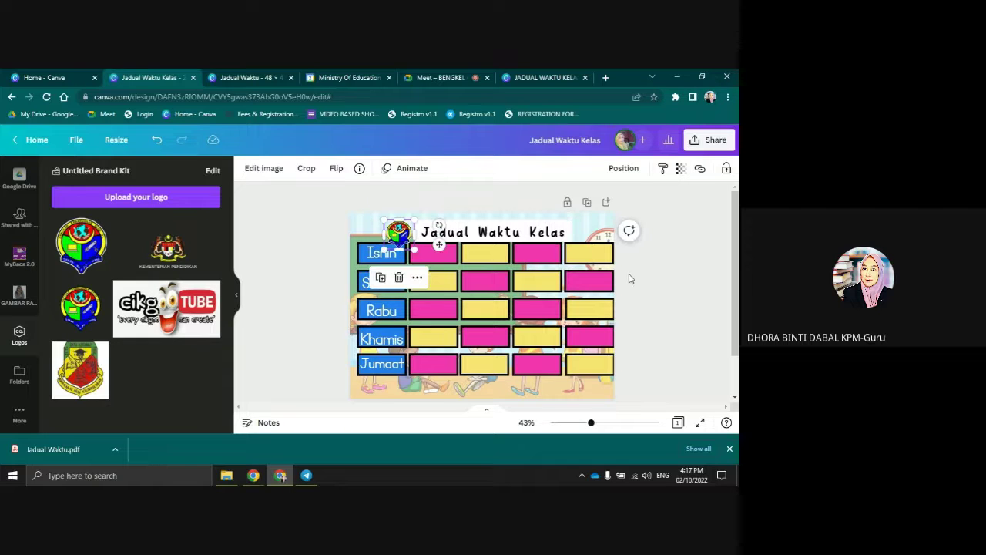
{"action": "left_click", "coordinate": [628, 279]}
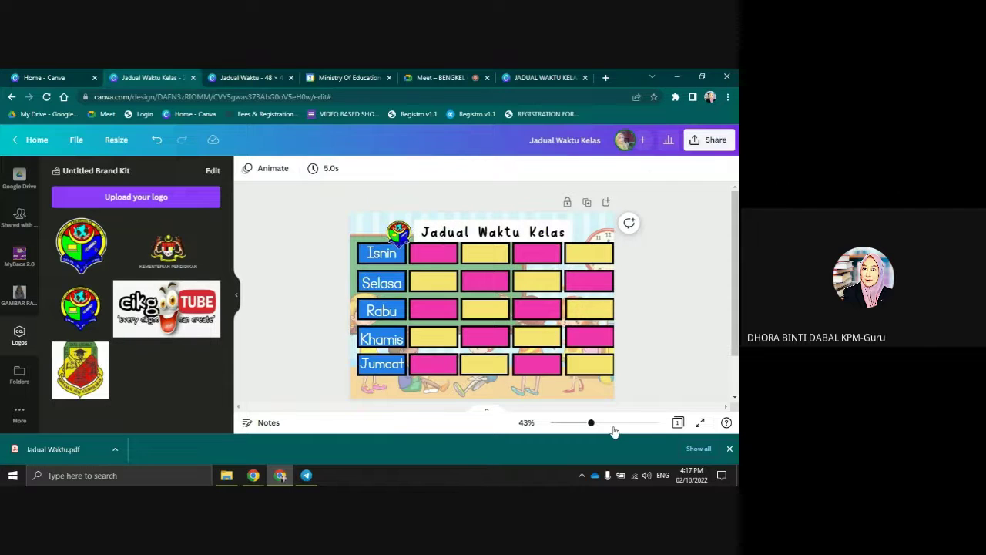
Move the school crest slightly up so it clears the Isnin label and sits beside the title banner
{"action": "left_click", "coordinate": [613, 423]}
{"action": "scroll", "coordinate": [432, 329], "scroll_direction": "up", "scroll_amount": 2}
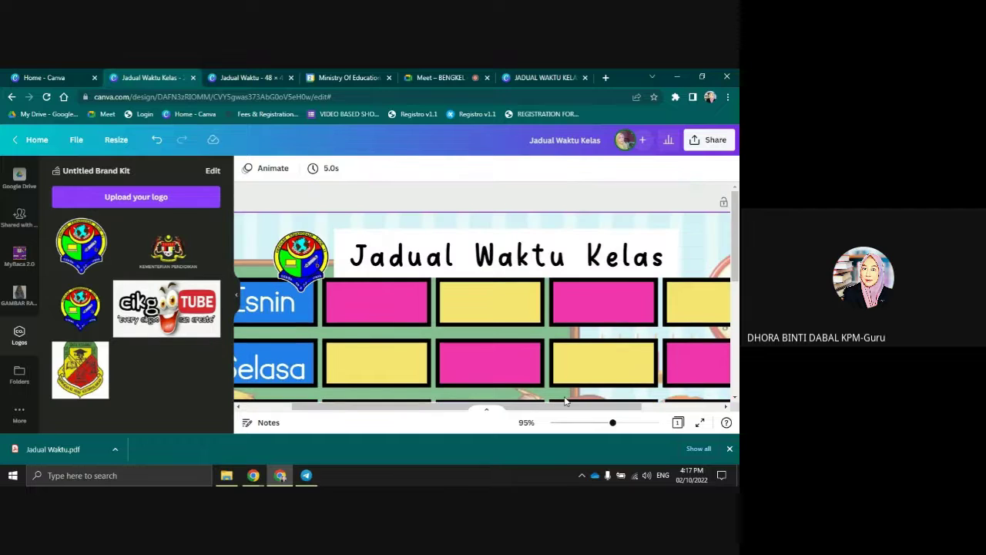
{"action": "left_click", "coordinate": [295, 267]}
{"action": "left_click_drag", "start_coordinate": [295, 267], "coordinate": [292, 249]}
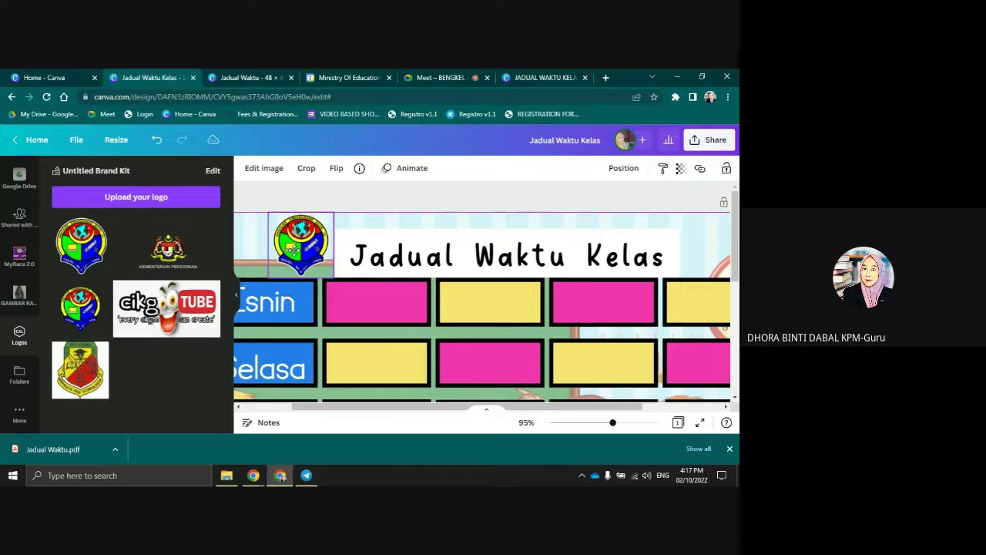
{"action": "left_click", "coordinate": [357, 203]}
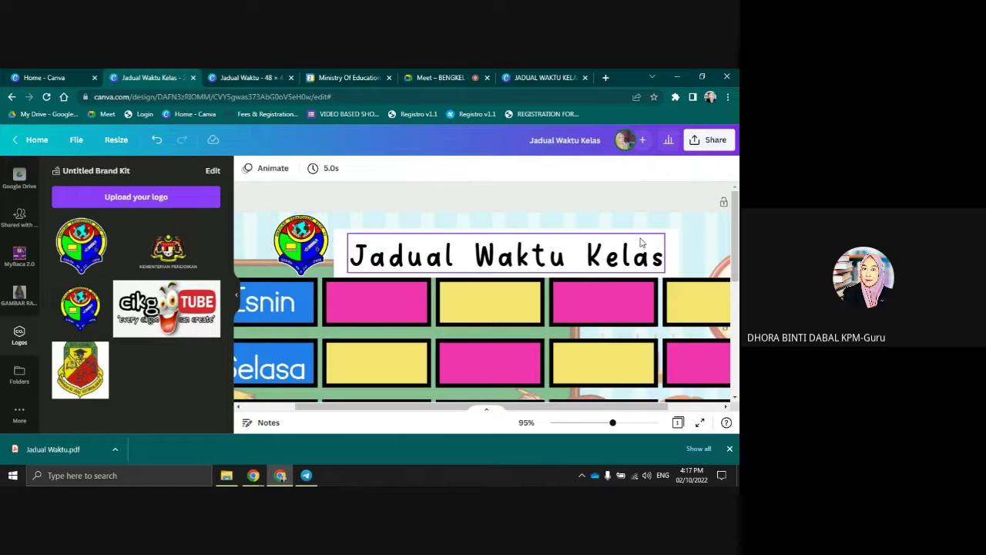
Switch to the JADUAL WAKTU KELAS PPKI SK BLOK 31 design and examine its full layout, from the school header to the illustrations below the timetable
{"action": "left_click", "coordinate": [574, 422]}
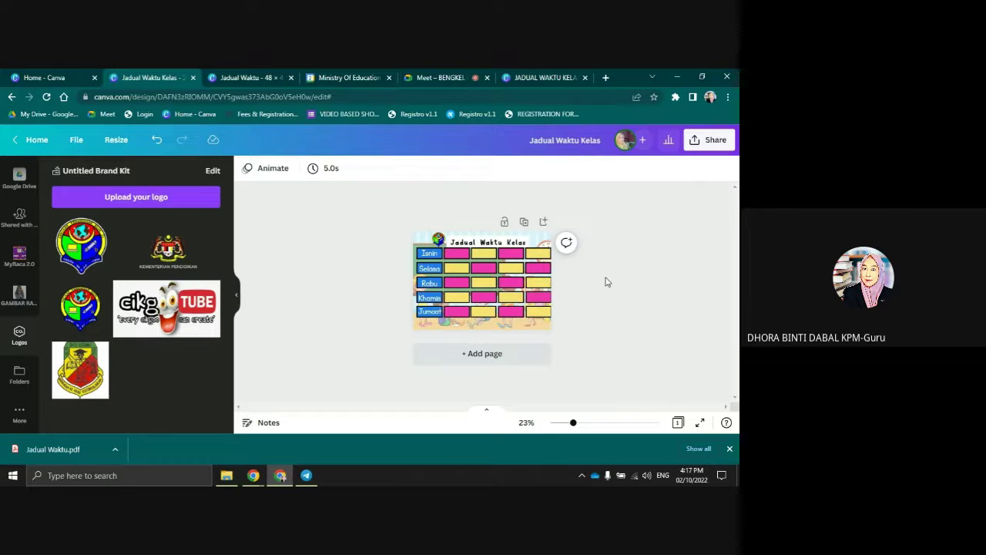
{"action": "left_click", "coordinate": [540, 75]}
{"action": "scroll", "coordinate": [497, 339], "scroll_direction": "up", "scroll_amount": 2}
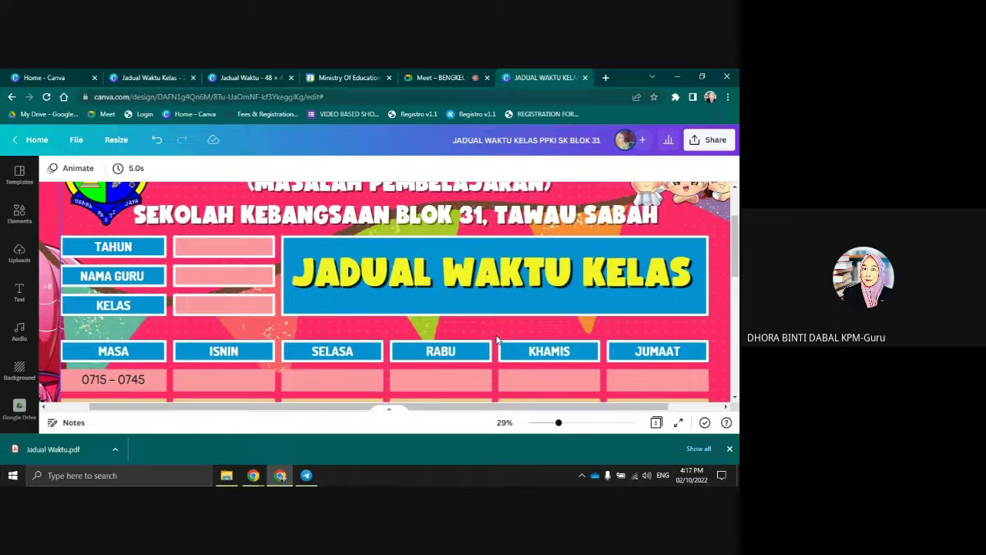
{"action": "scroll", "coordinate": [413, 249], "scroll_direction": "up", "scroll_amount": 1}
{"action": "scroll", "coordinate": [414, 249], "scroll_direction": "down", "scroll_amount": 2}
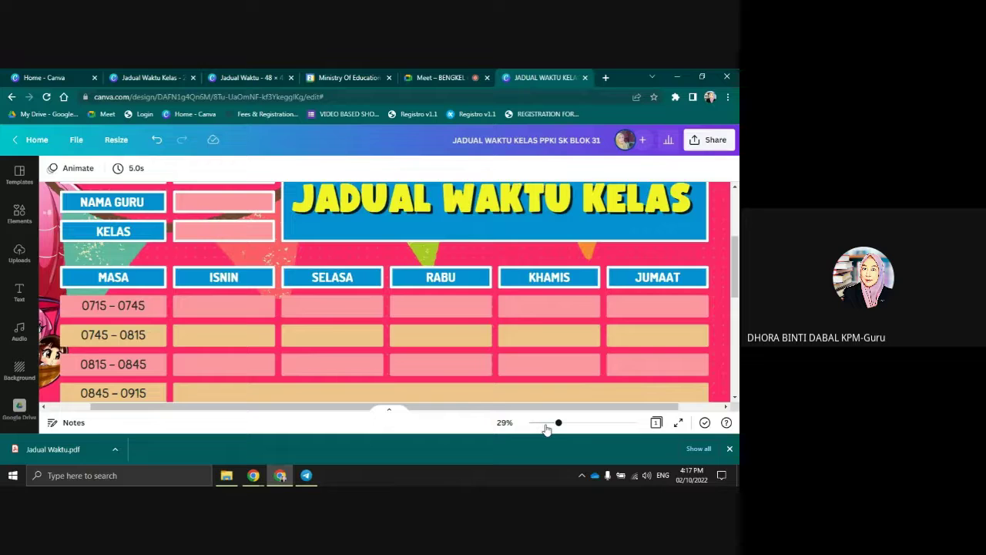
{"action": "left_click", "coordinate": [545, 424]}
{"action": "left_click", "coordinate": [536, 423]}
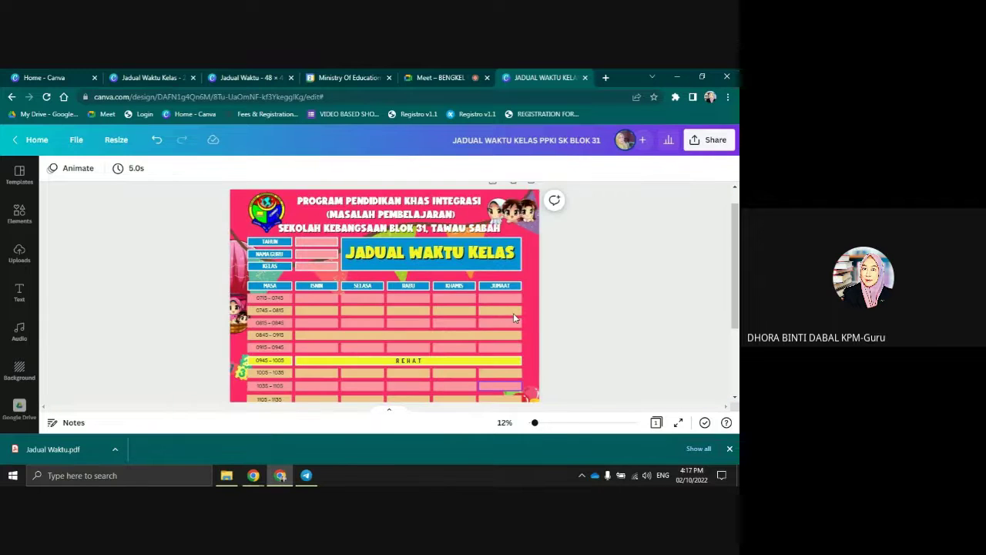
{"action": "scroll", "coordinate": [513, 313], "scroll_direction": "down", "scroll_amount": 2}
{"action": "scroll", "coordinate": [583, 256], "scroll_direction": "down", "scroll_amount": 1}
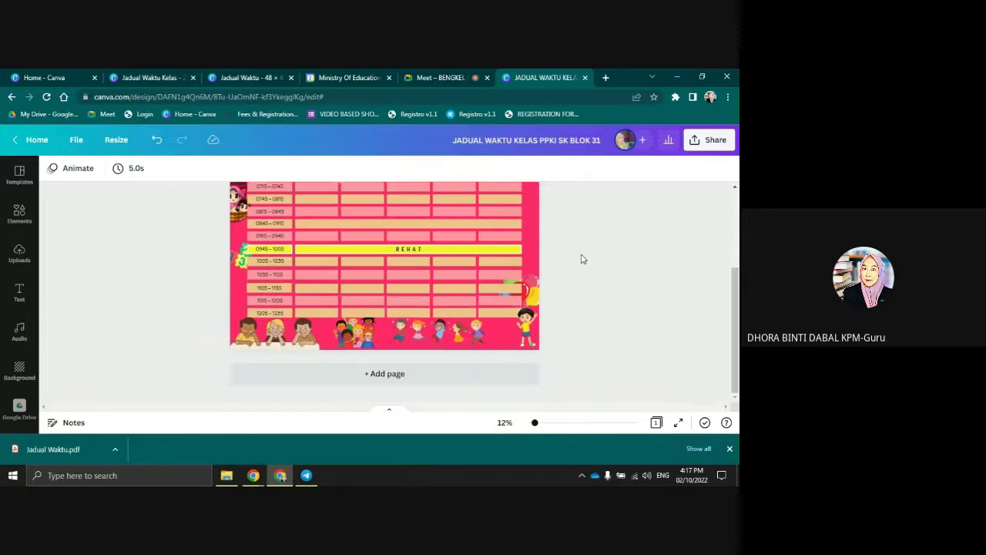
{"action": "scroll", "coordinate": [582, 258], "scroll_direction": "up", "scroll_amount": 2}
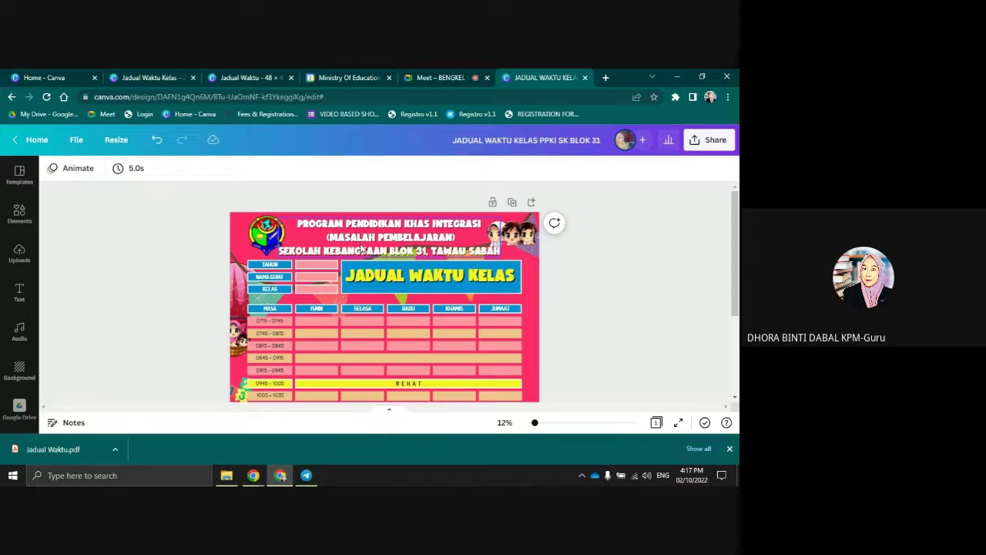
Examine the download options for the JADUAL WAKTU KELAS PPKI SK BLOK 31 design and return to its sharing options
{"action": "left_click", "coordinate": [708, 140]}
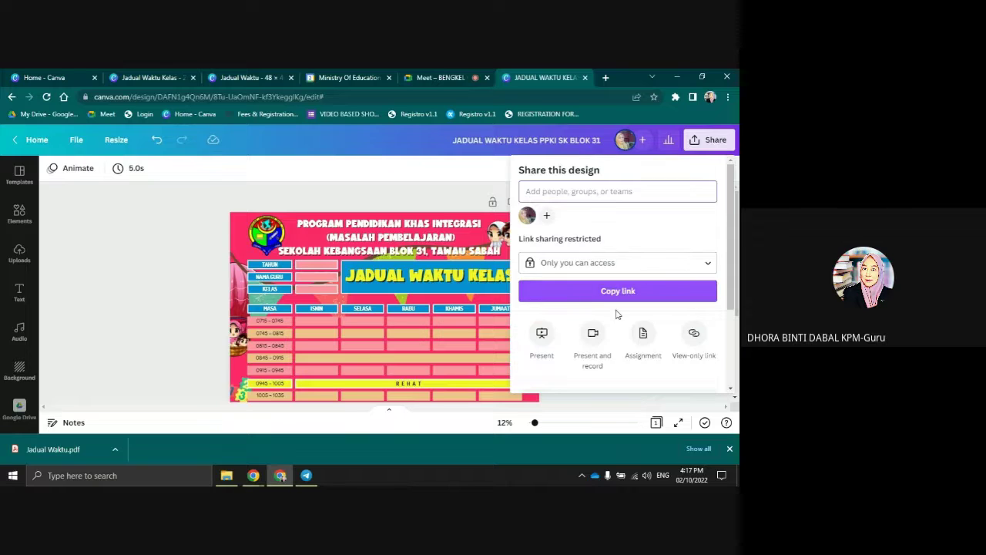
{"action": "scroll", "coordinate": [616, 313], "scroll_direction": "down", "scroll_amount": 2}
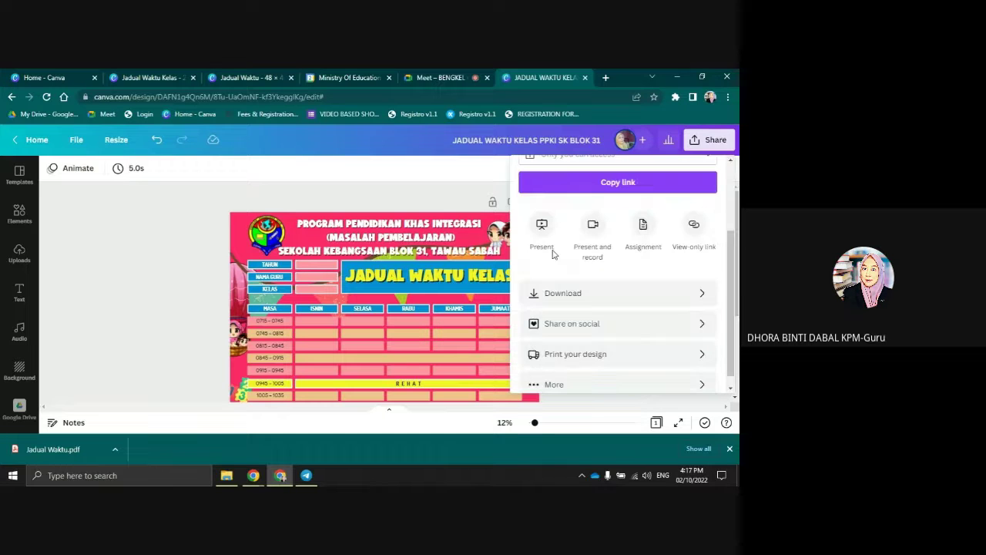
{"action": "left_click", "coordinate": [558, 294]}
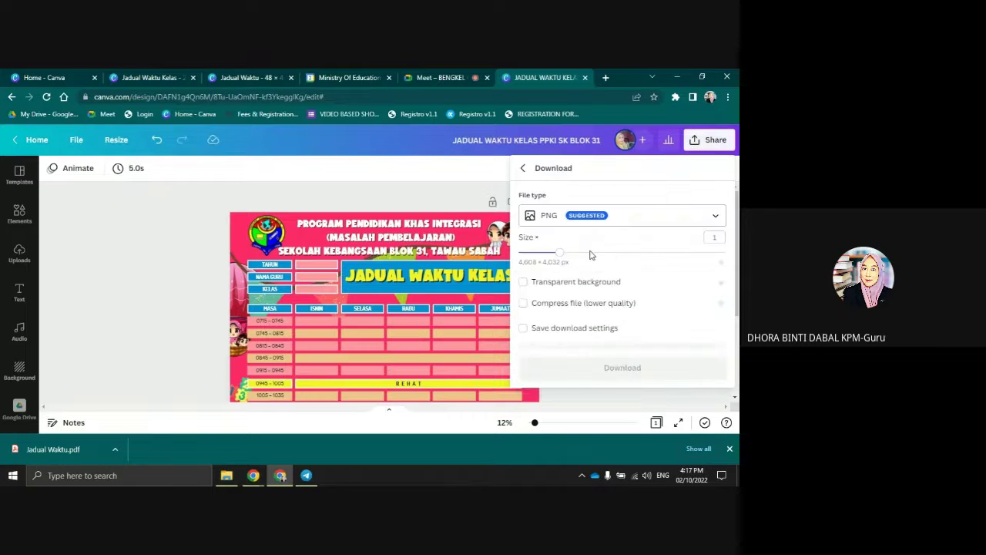
{"action": "left_click", "coordinate": [520, 169]}
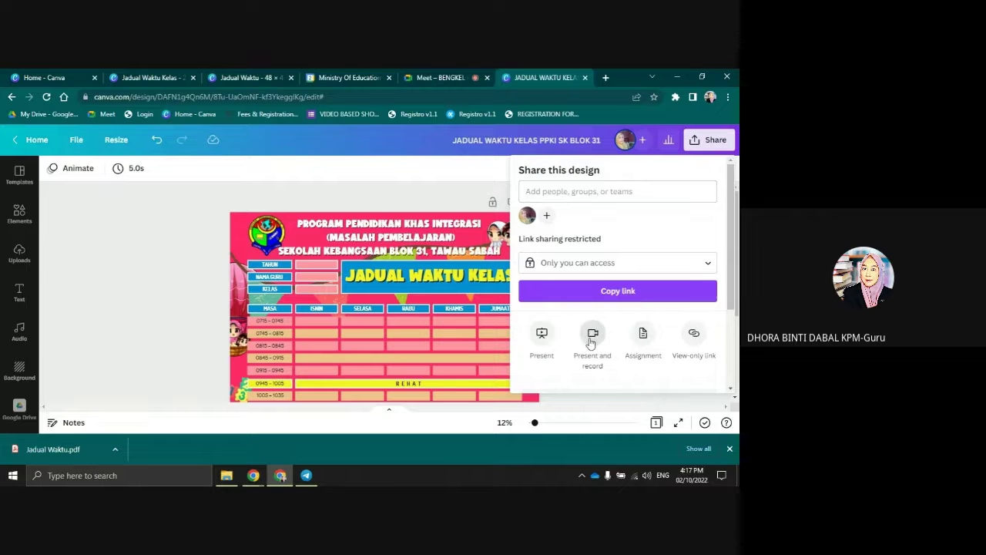
Find the template link among all sharing options for the timetable design and copy it
{"action": "scroll", "coordinate": [590, 342], "scroll_direction": "down", "scroll_amount": 2}
{"action": "scroll", "coordinate": [549, 355], "scroll_direction": "down", "scroll_amount": 1}
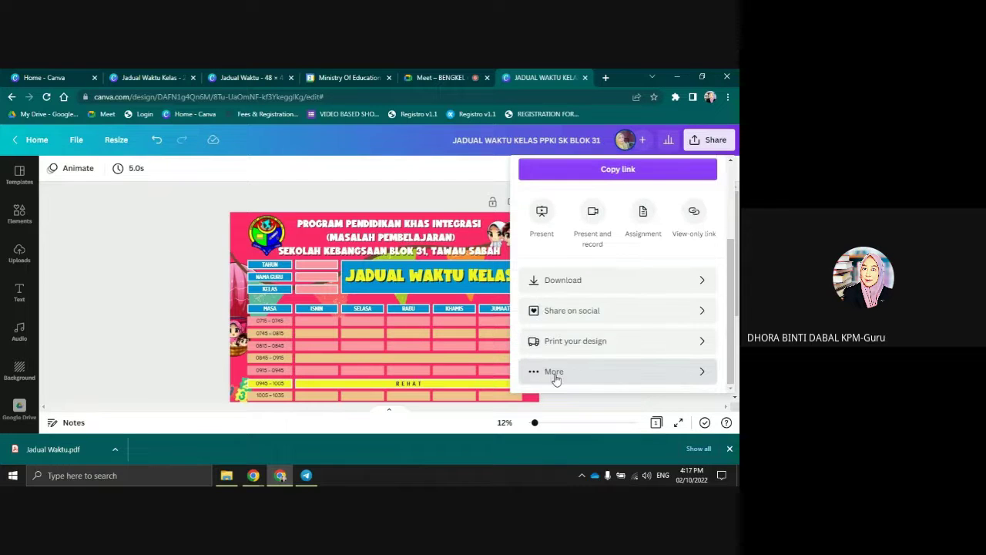
{"action": "left_click", "coordinate": [553, 376]}
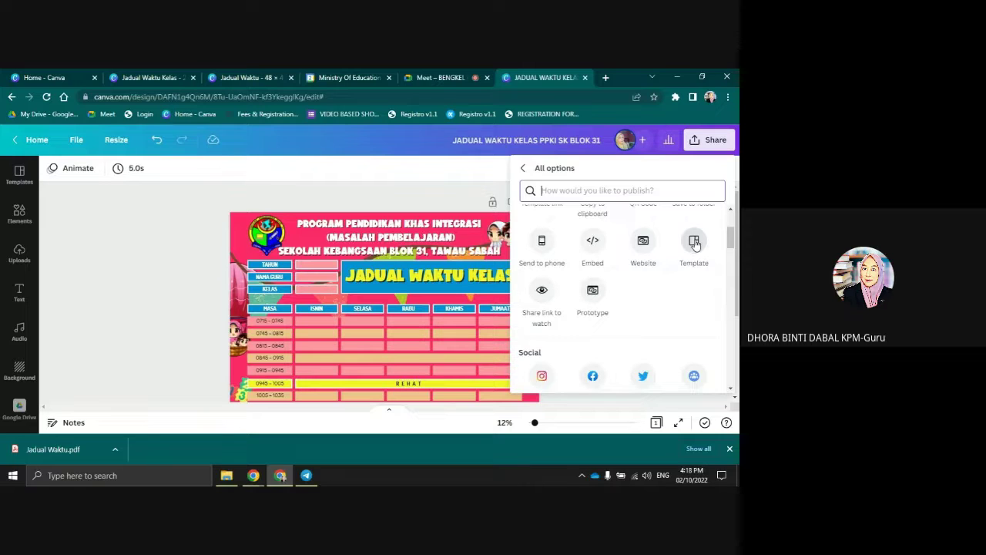
{"action": "scroll", "coordinate": [693, 248], "scroll_direction": "up", "scroll_amount": 1}
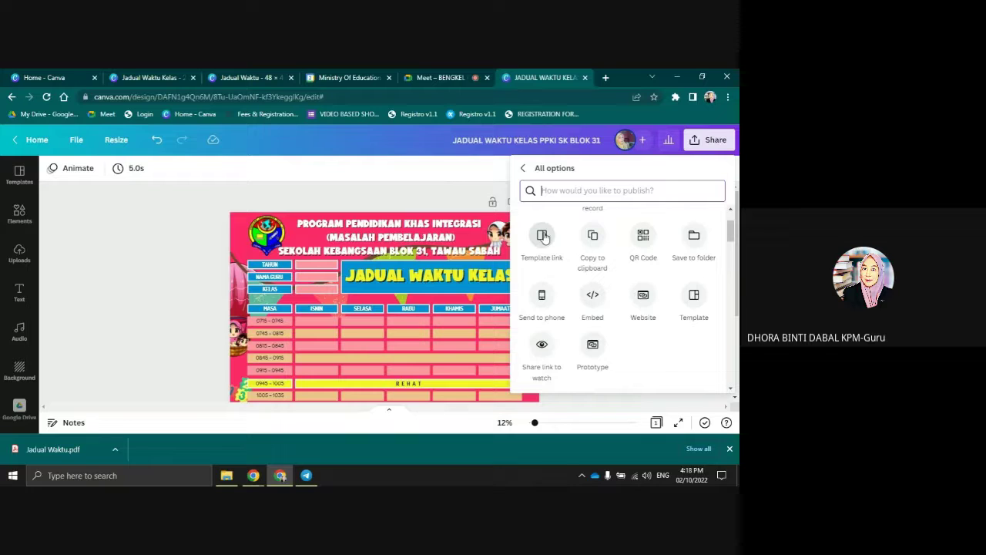
{"action": "left_click", "coordinate": [542, 236]}
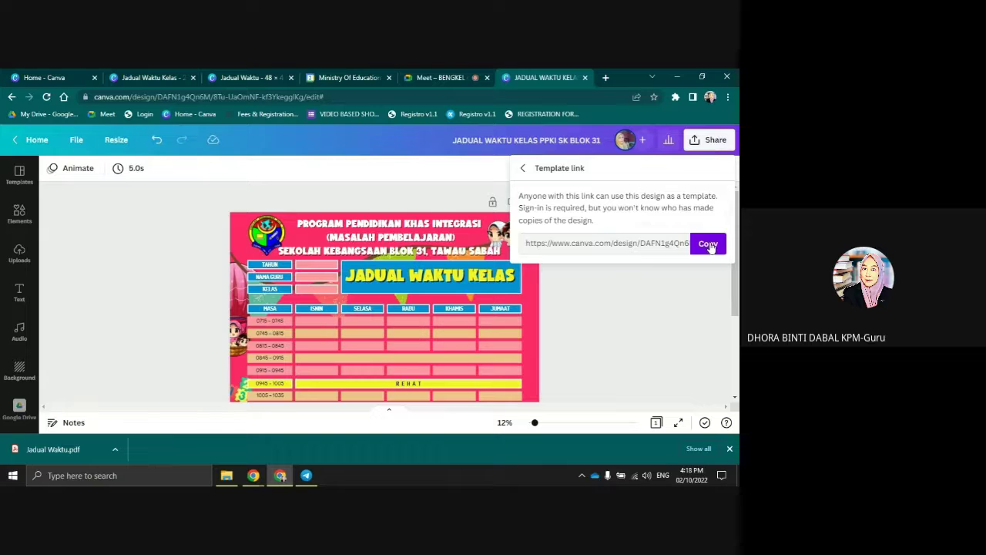
{"action": "left_click", "coordinate": [708, 244]}
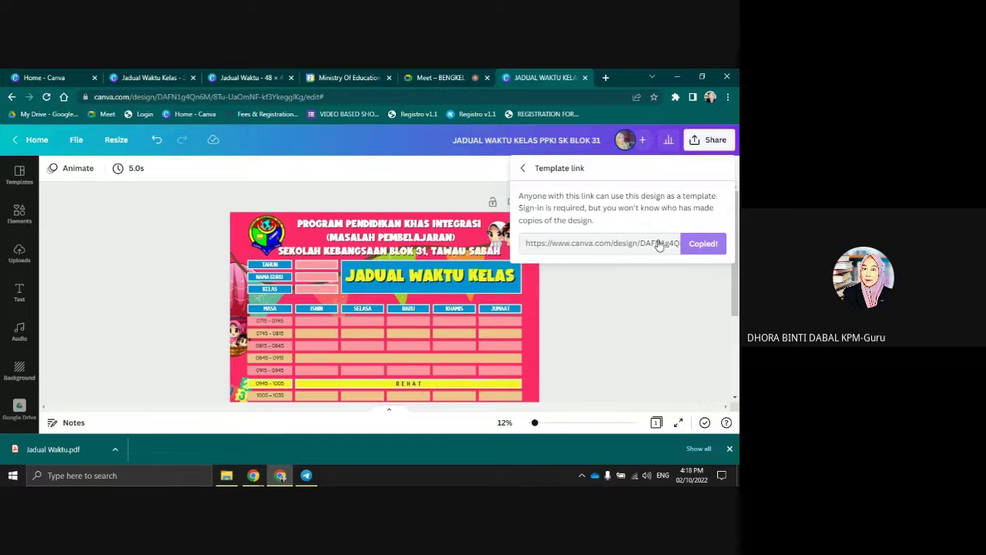
Repeat the template link copy for the timetable design, starting from its sharing options, and dismiss the sharing options
{"action": "left_click", "coordinate": [713, 141]}
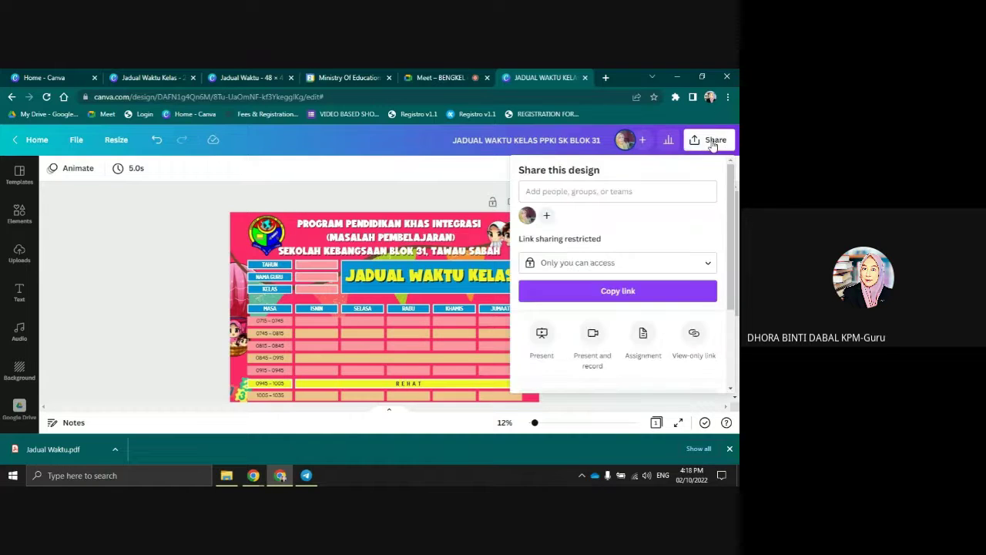
{"action": "scroll", "coordinate": [586, 297], "scroll_direction": "down", "scroll_amount": 2}
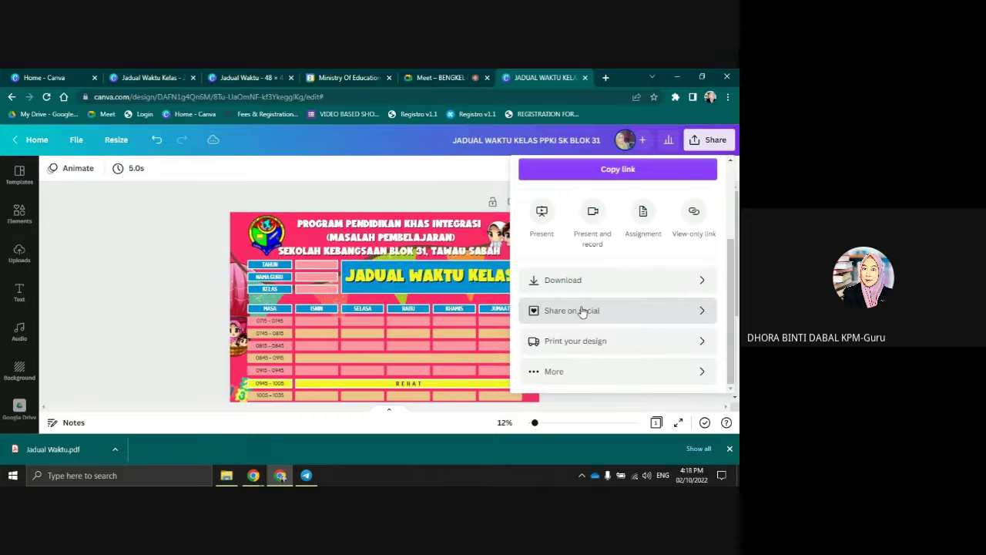
{"action": "left_click", "coordinate": [554, 372]}
{"action": "scroll", "coordinate": [546, 237], "scroll_direction": "up", "scroll_amount": 2}
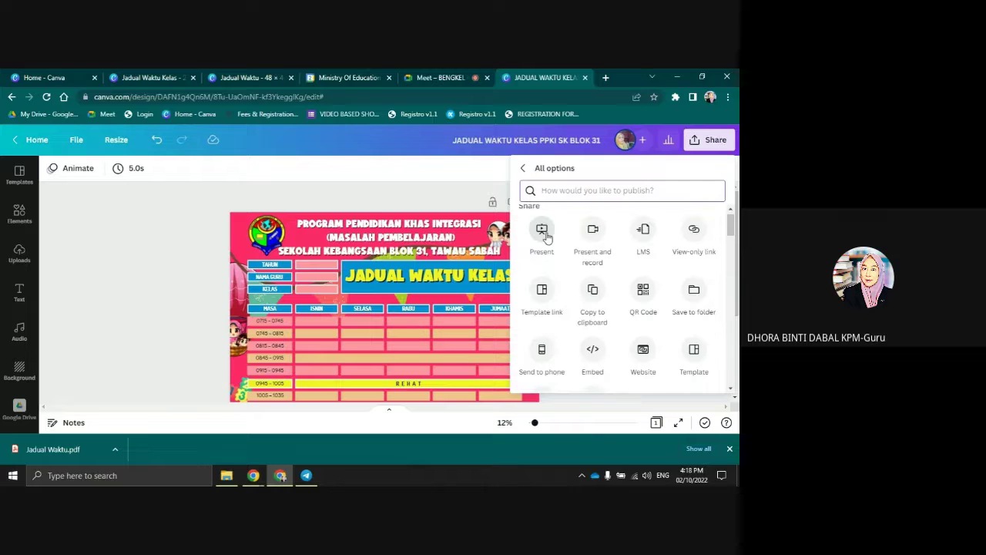
{"action": "scroll", "coordinate": [543, 278], "scroll_direction": "up", "scroll_amount": 1}
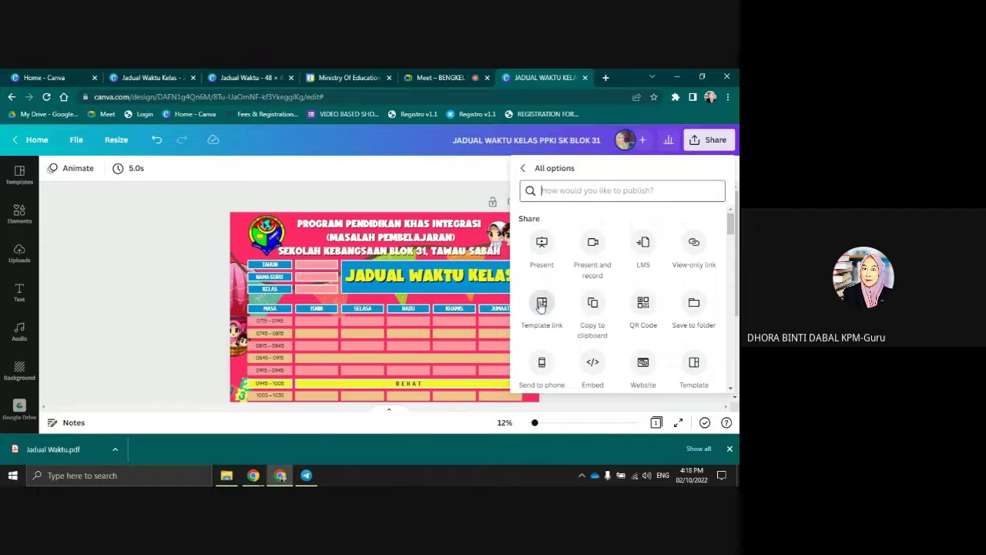
{"action": "left_click", "coordinate": [541, 305]}
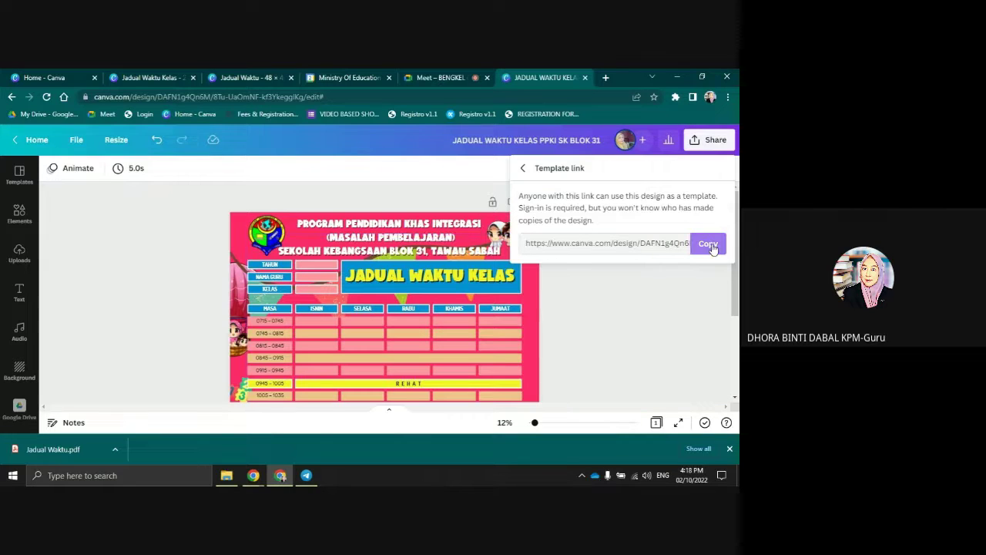
{"action": "left_click", "coordinate": [708, 245]}
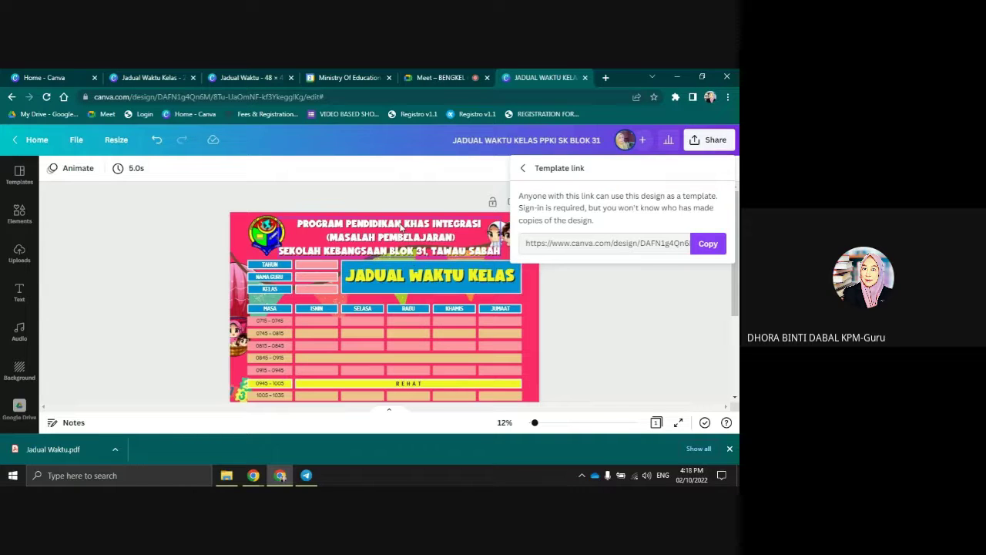
{"action": "left_click", "coordinate": [595, 304]}
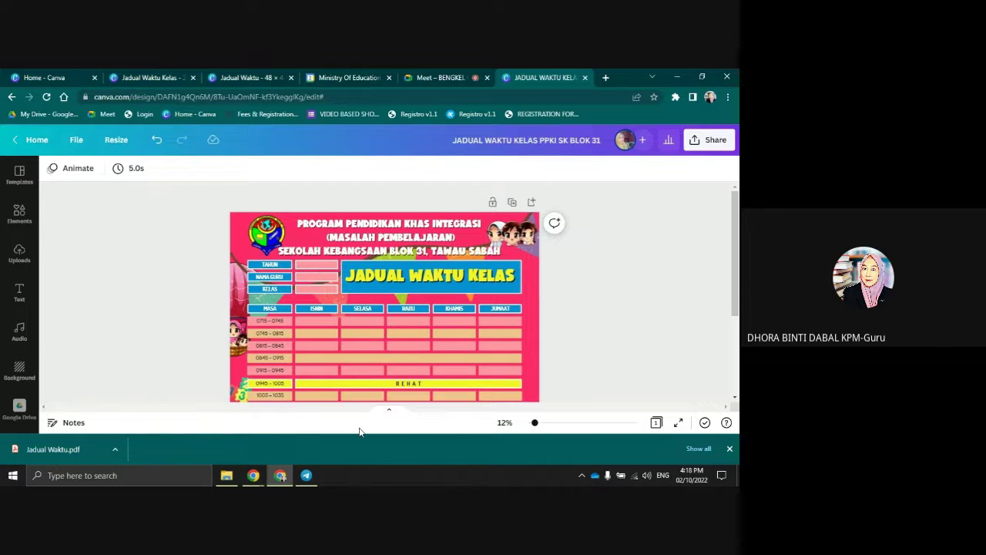
Switch to Telegram and send the copied Canva template link to the KELAS CANVA ONLINE group
{"action": "left_click", "coordinate": [306, 475]}
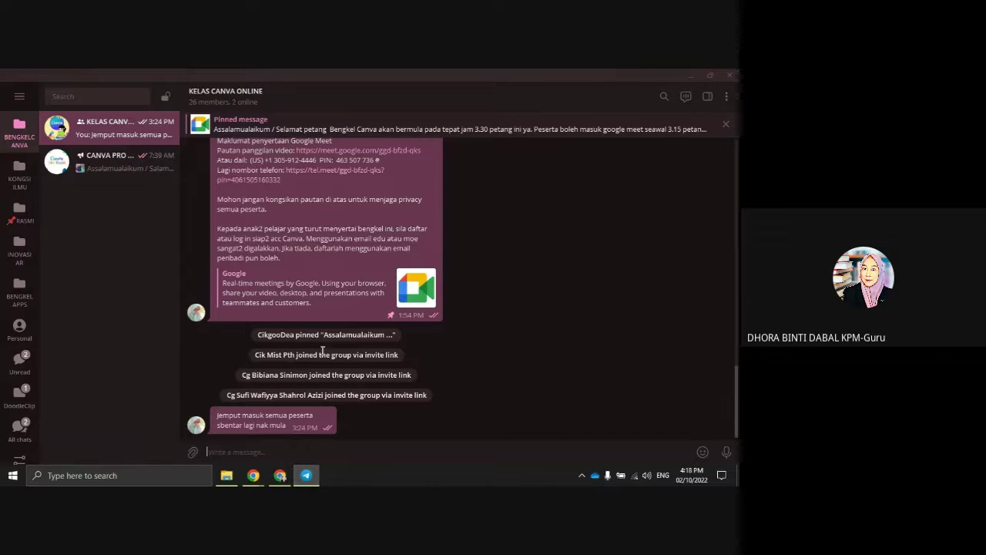
{"action": "right_click", "coordinate": [238, 451]}
{"action": "mouse_move", "coordinate": [259, 416]}
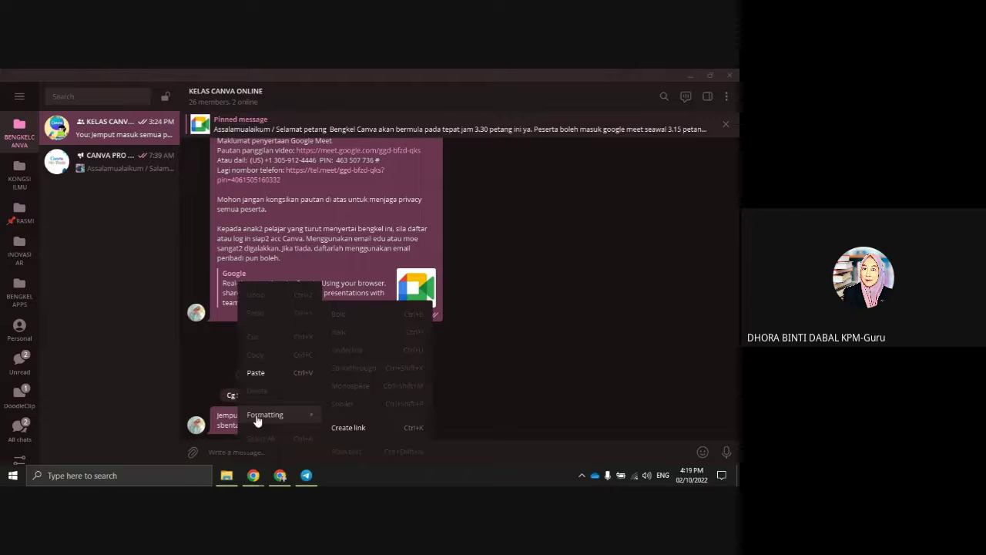
{"action": "left_click", "coordinate": [256, 372]}
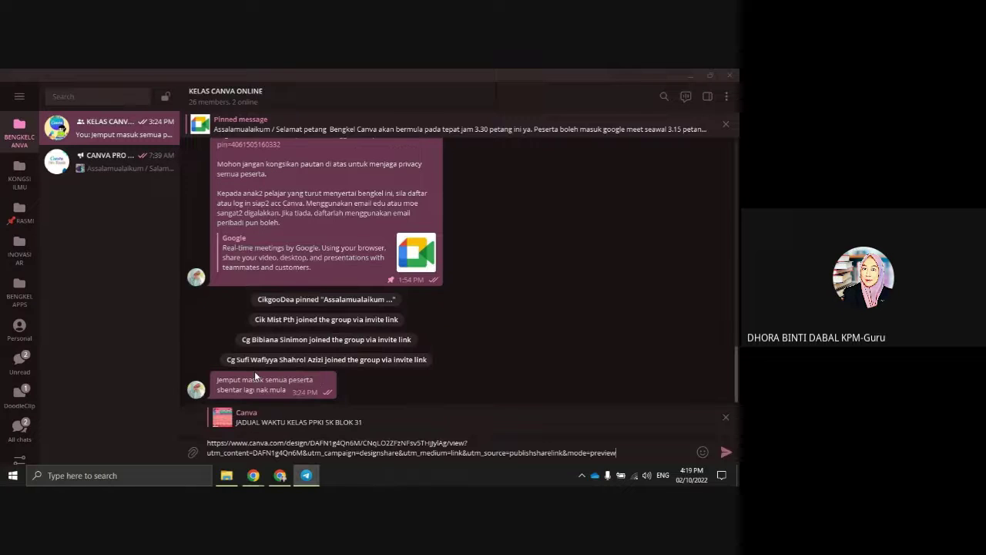
{"action": "left_click", "coordinate": [726, 454]}
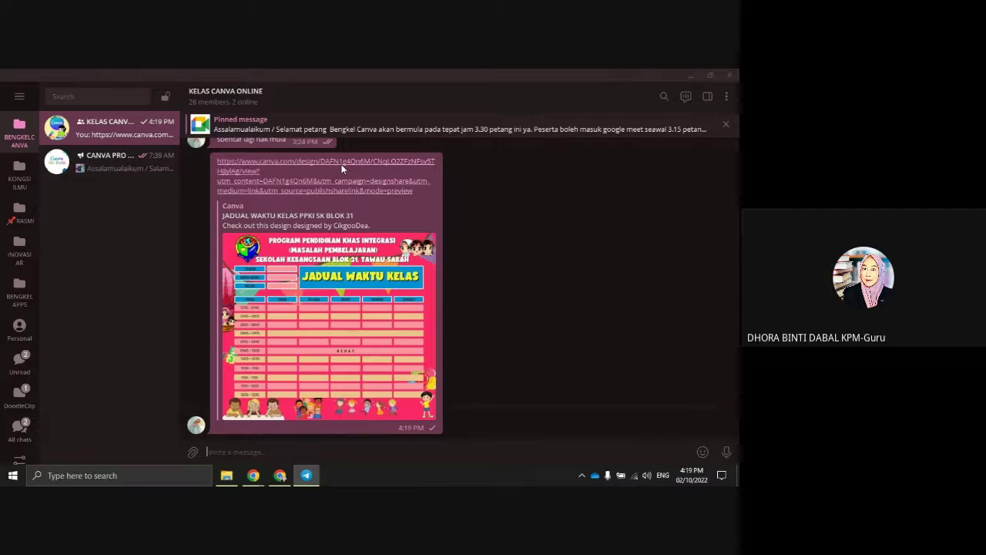
Open the template link from the group message and use the template to create an editable copy of the timetable
{"action": "scroll", "coordinate": [356, 231], "scroll_direction": "up", "scroll_amount": 1}
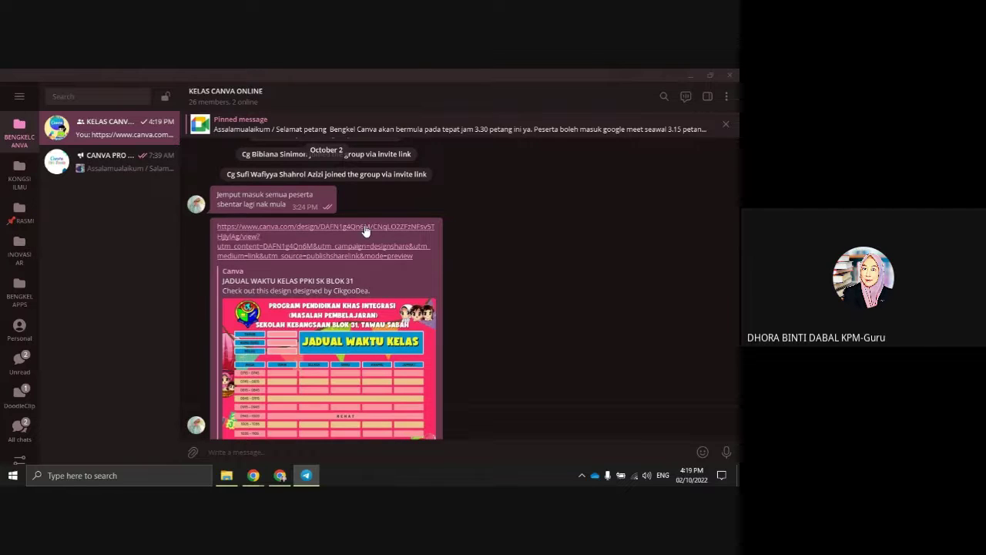
{"action": "left_click", "coordinate": [366, 228]}
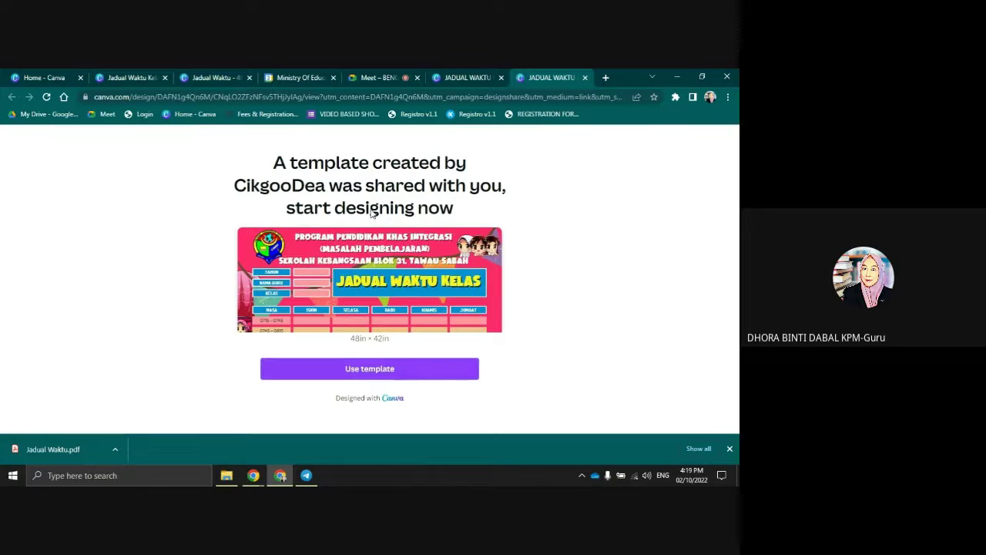
{"action": "left_click", "coordinate": [375, 370]}
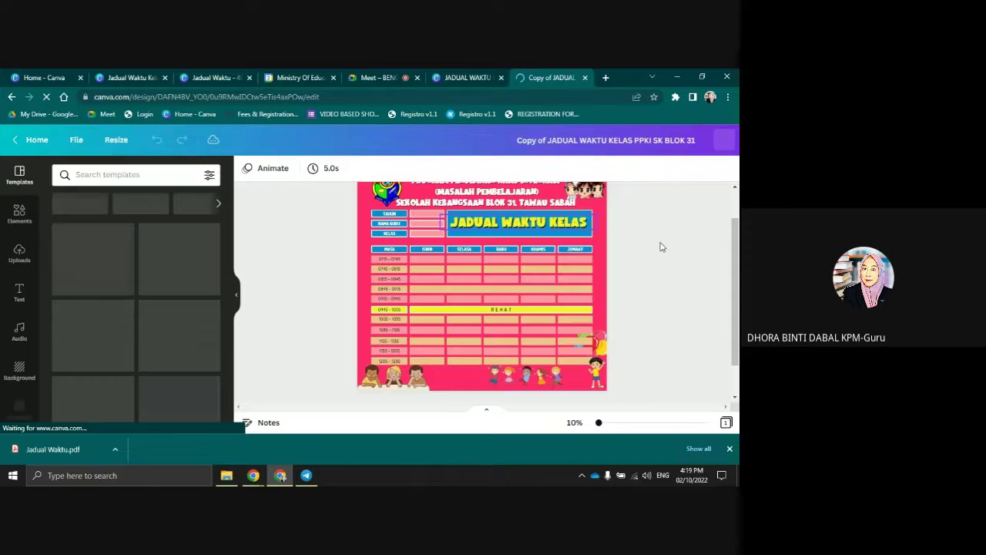
Look over the copied timetable, selecting individual images and finally its pink page background
{"action": "scroll", "coordinate": [664, 249], "scroll_direction": "up", "scroll_amount": 1}
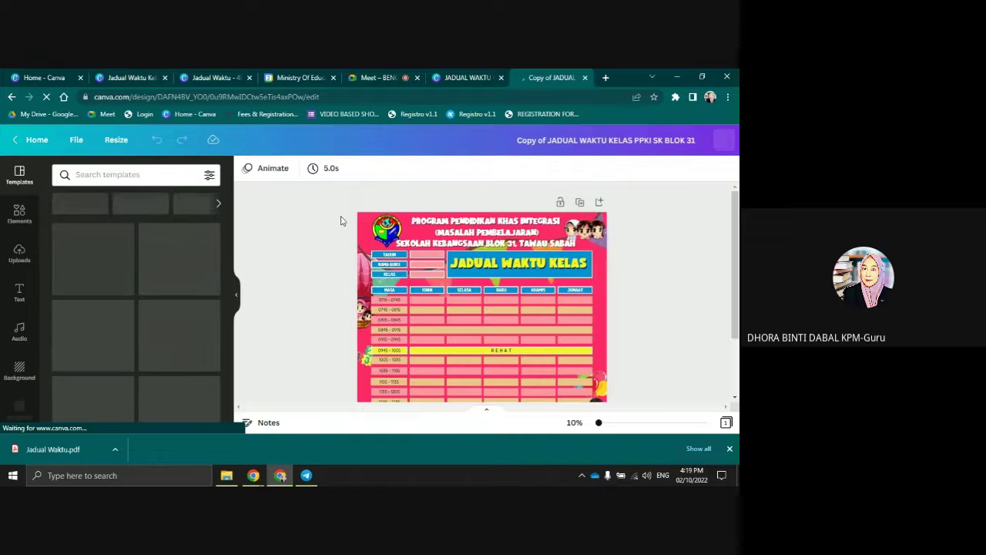
{"action": "left_click", "coordinate": [602, 333]}
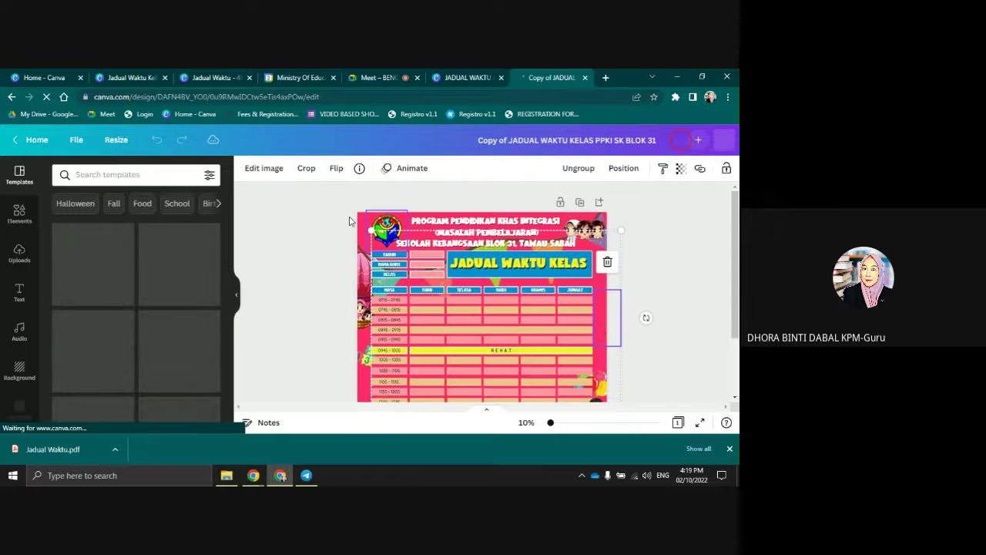
{"action": "left_click", "coordinate": [365, 228]}
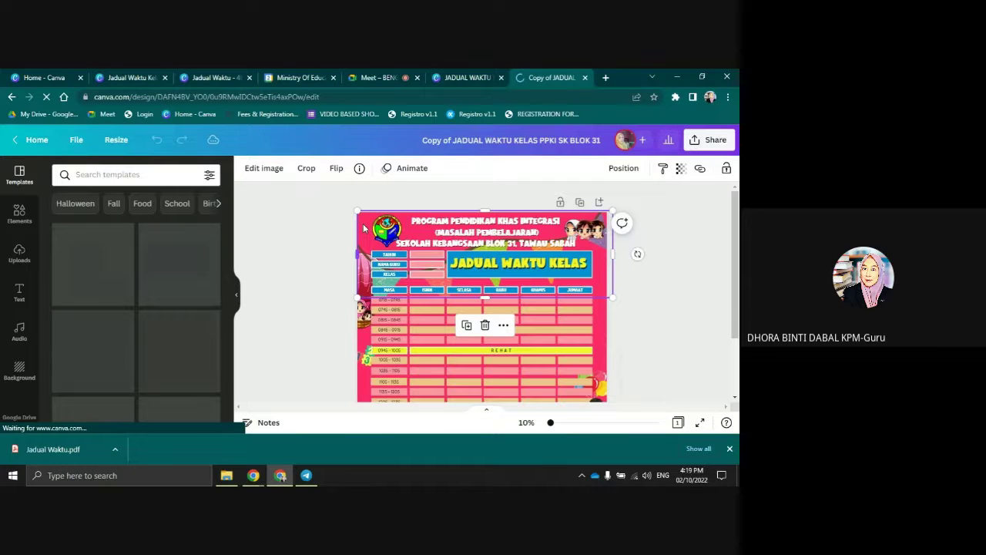
{"action": "scroll", "coordinate": [569, 290], "scroll_direction": "down", "scroll_amount": 1}
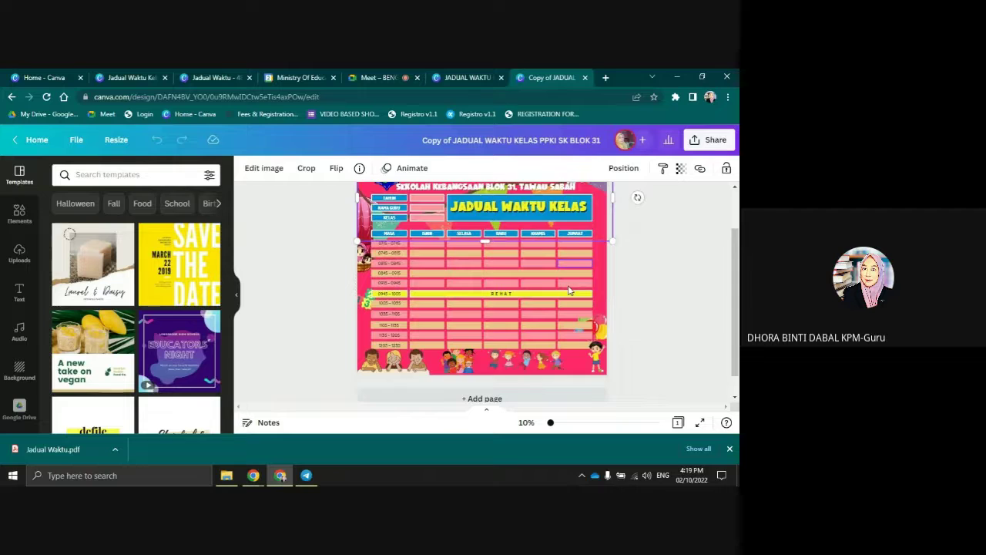
{"action": "scroll", "coordinate": [569, 291], "scroll_direction": "up", "scroll_amount": 1}
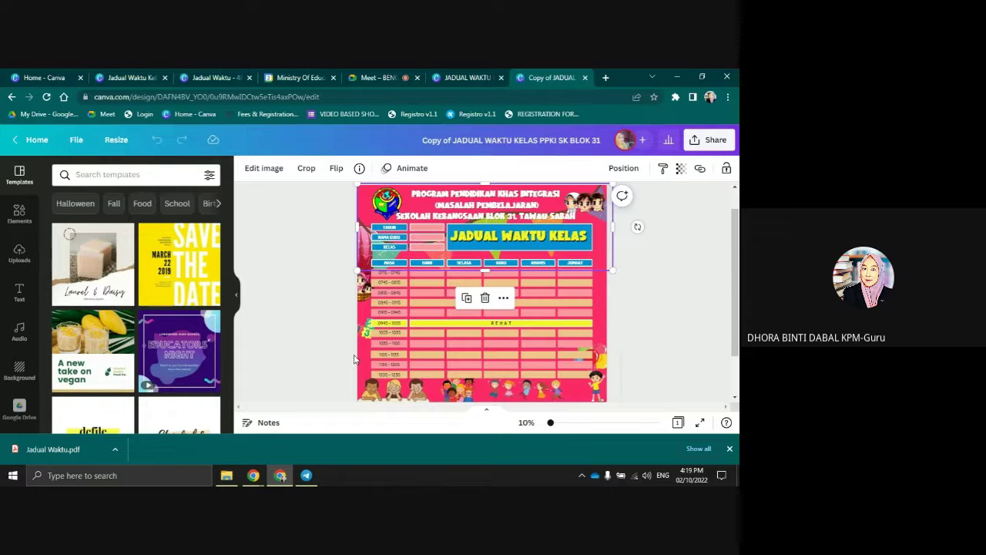
{"action": "left_click", "coordinate": [362, 354]}
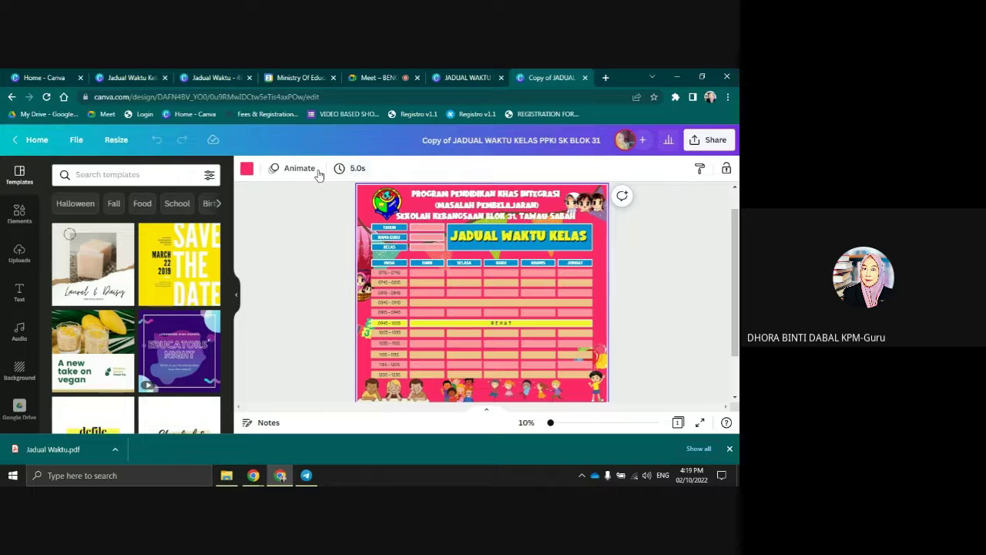
Change the copied timetable's pink page background to blue from the brand colour palette and deselect the page
{"action": "left_click", "coordinate": [246, 169]}
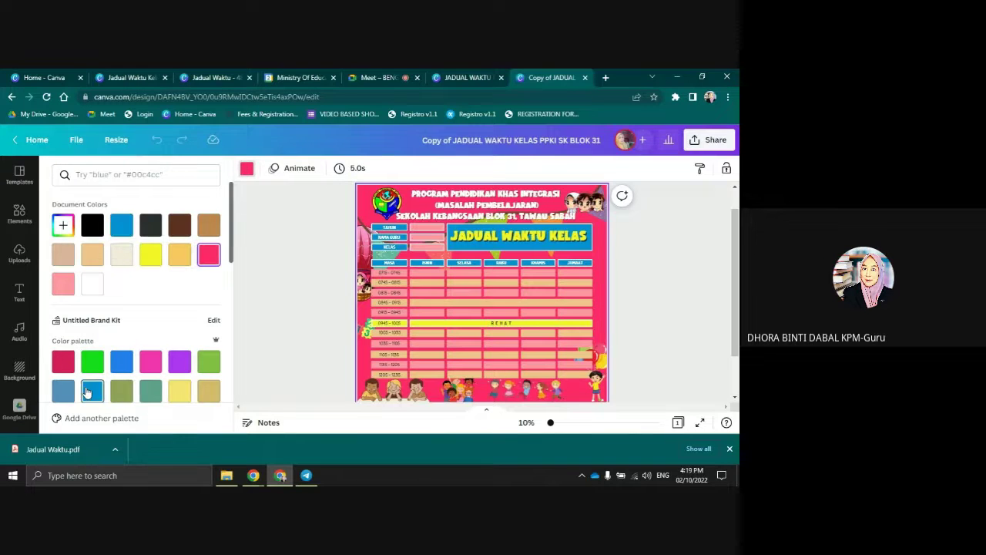
{"action": "left_click", "coordinate": [92, 391]}
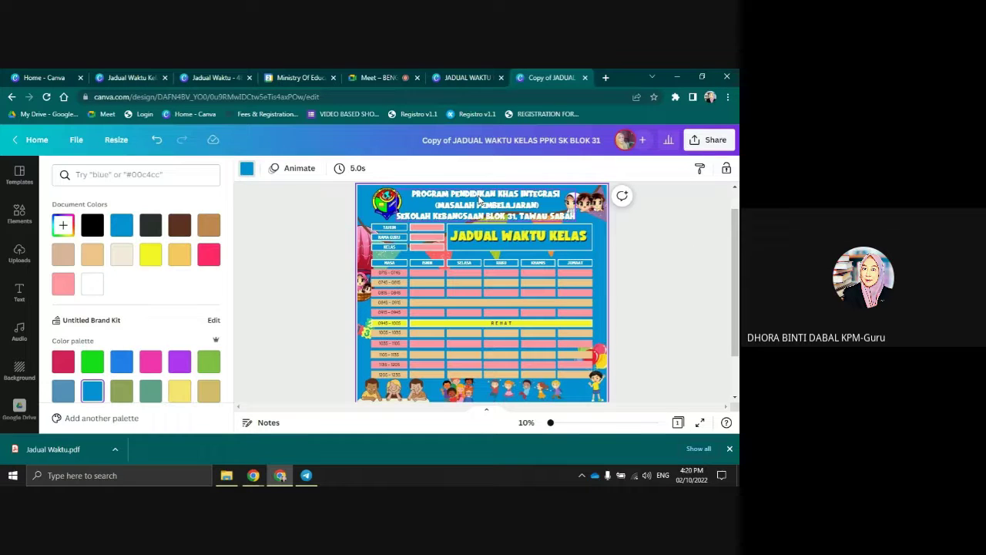
{"action": "left_click", "coordinate": [688, 264]}
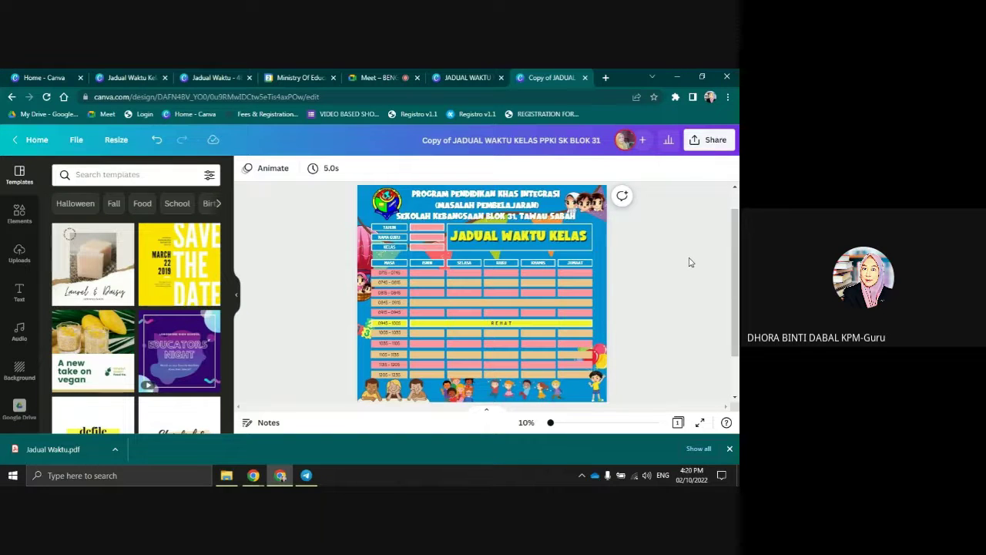
{"action": "scroll", "coordinate": [683, 265], "scroll_direction": "down", "scroll_amount": 1}
{"action": "scroll", "coordinate": [682, 266], "scroll_direction": "up", "scroll_amount": 1}
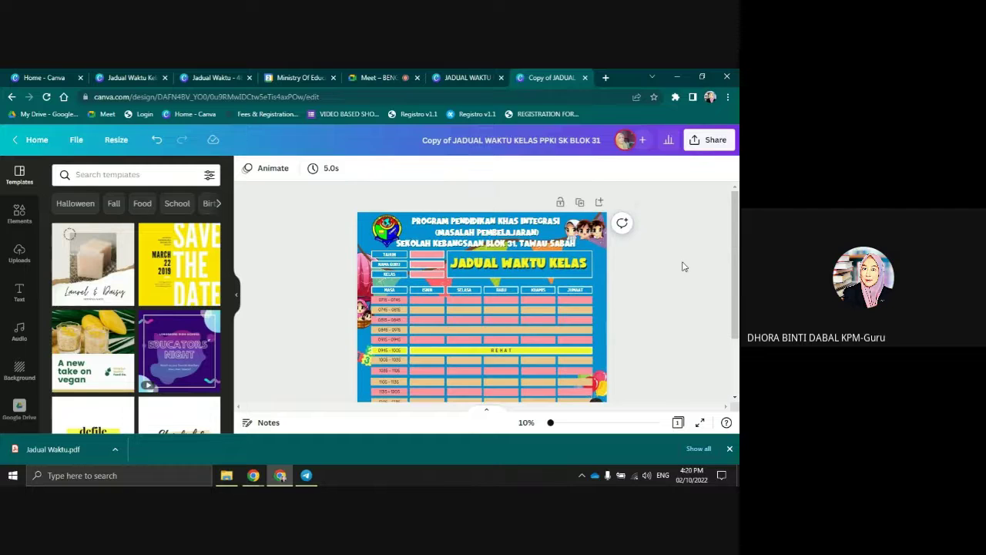
Select the school heading text on the copied timetable to look at its text options, and deselect it
{"action": "left_click", "coordinate": [513, 245]}
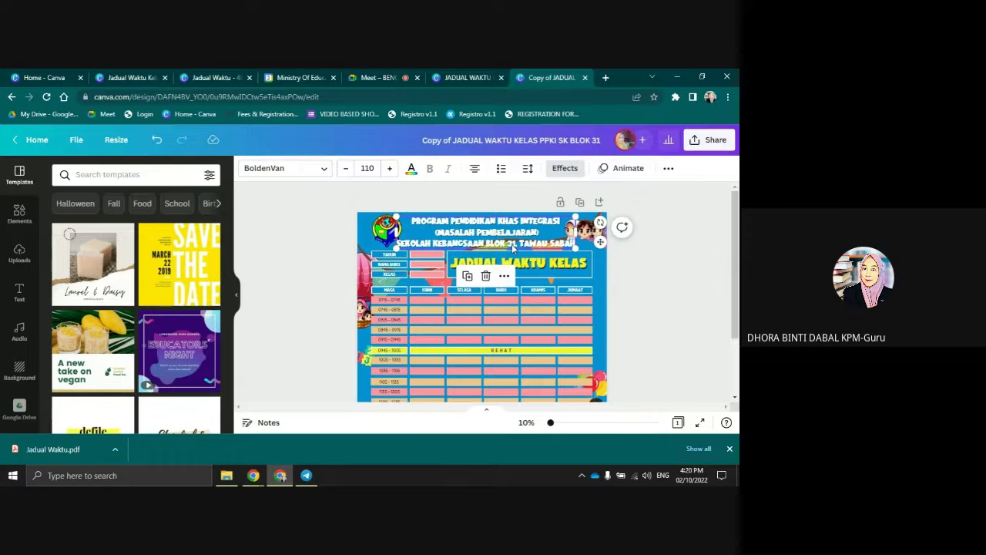
{"action": "left_click", "coordinate": [513, 245]}
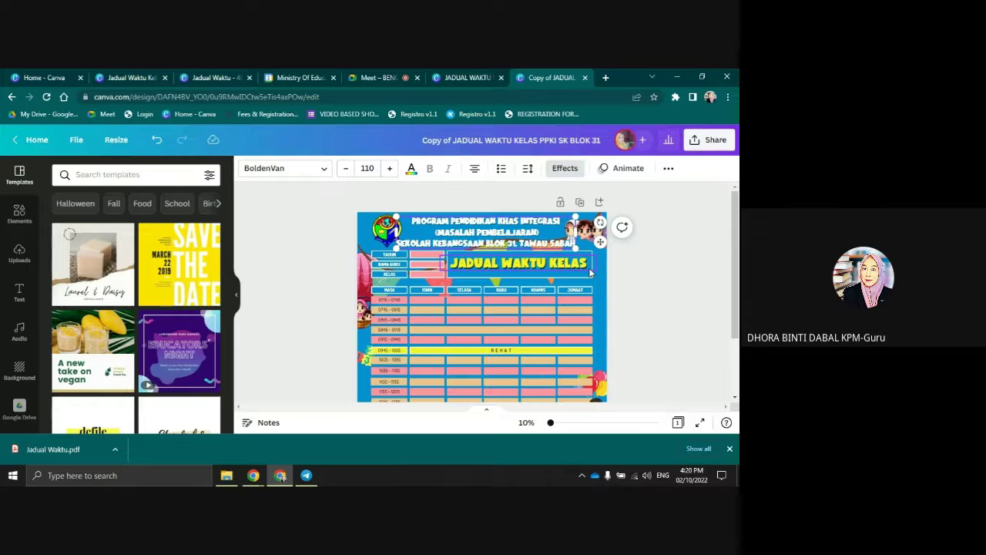
{"action": "left_click", "coordinate": [668, 286]}
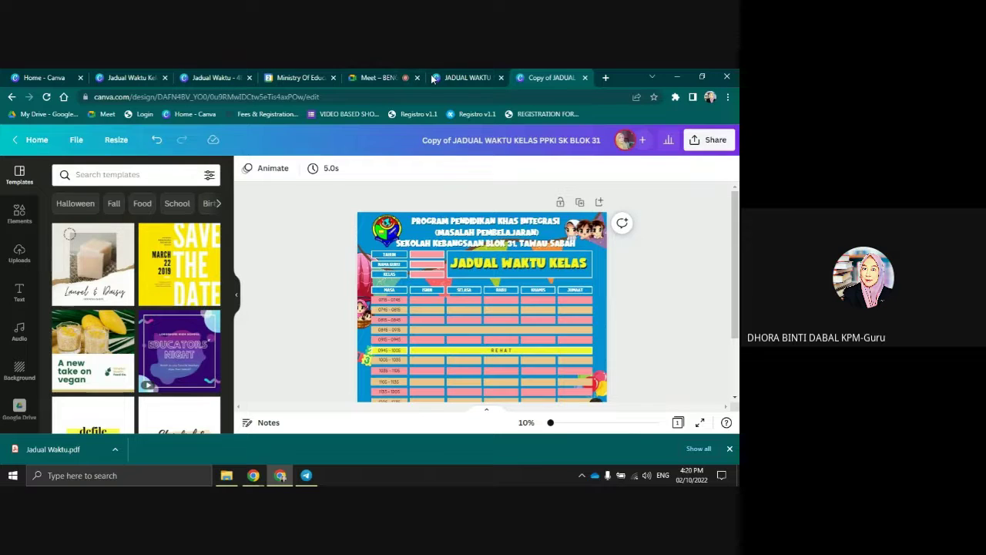
Close the open Jadual Waktu Kelas and Jadual Waktu designs after a brief look at each
{"action": "left_click", "coordinate": [131, 78]}
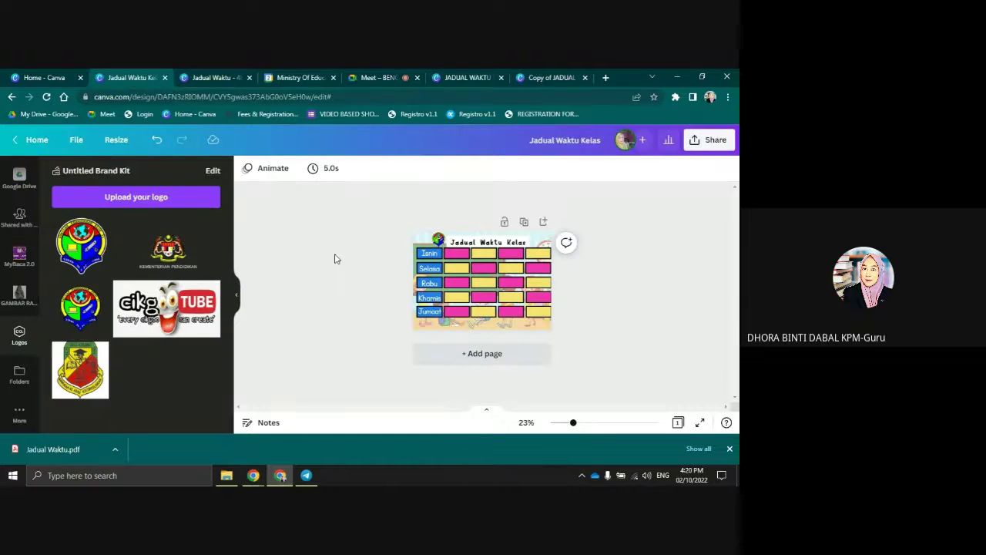
{"action": "left_click", "coordinate": [165, 77]}
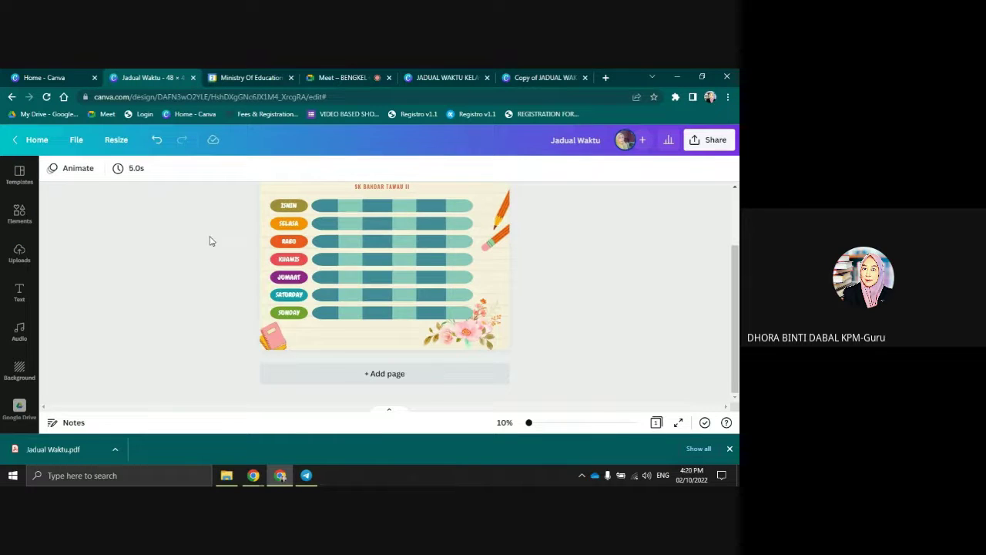
{"action": "scroll", "coordinate": [198, 257], "scroll_direction": "up", "scroll_amount": 2}
{"action": "scroll", "coordinate": [198, 258], "scroll_direction": "down", "scroll_amount": 1}
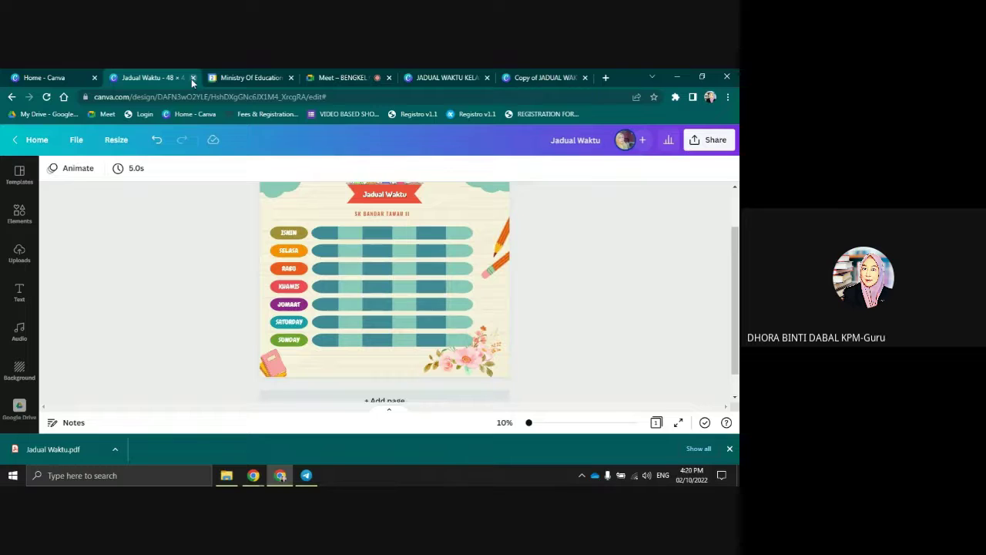
{"action": "left_click", "coordinate": [192, 78]}
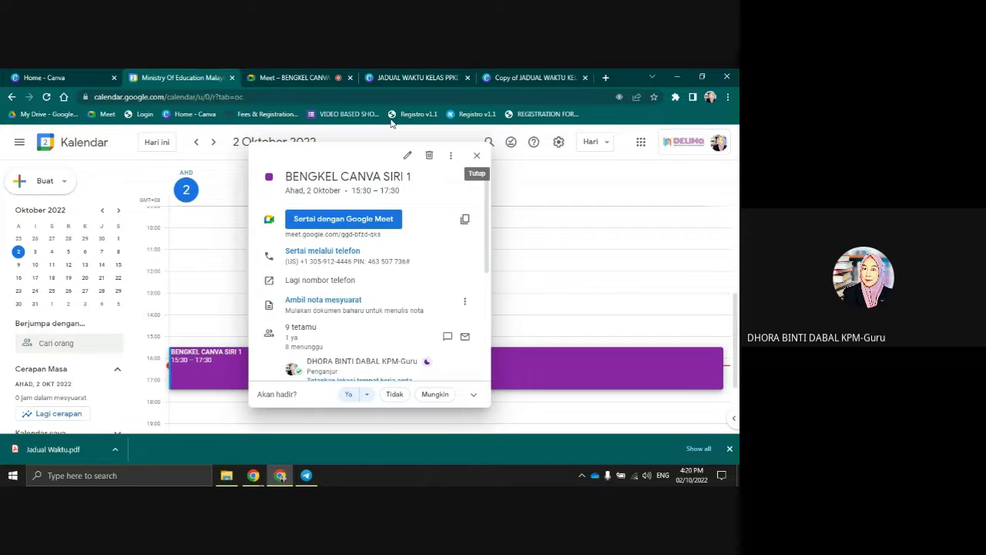
View the original JADUAL WAKTU KELAS PPKI SK BLOK 31 design and return to its recoloured copy
{"action": "left_click", "coordinate": [417, 78]}
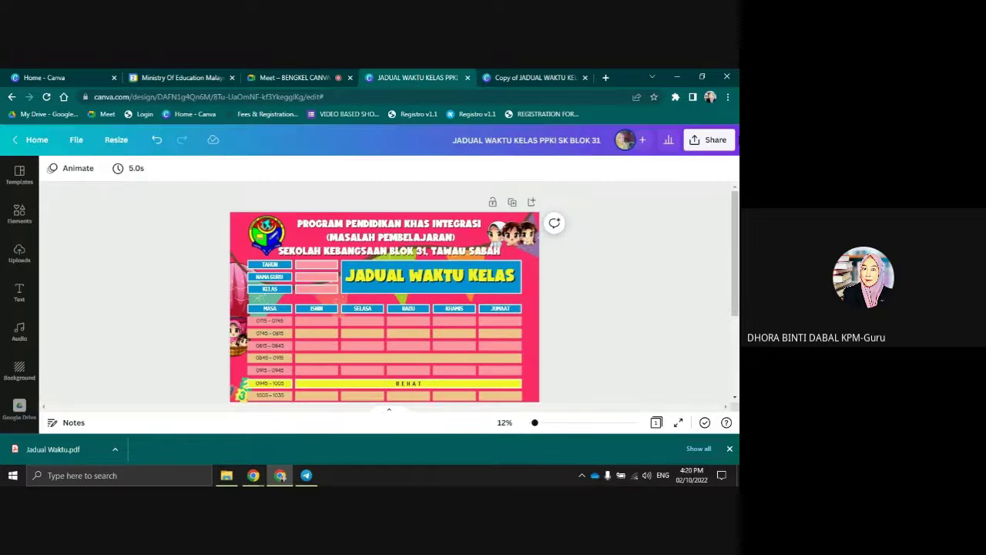
{"action": "left_click", "coordinate": [527, 75]}
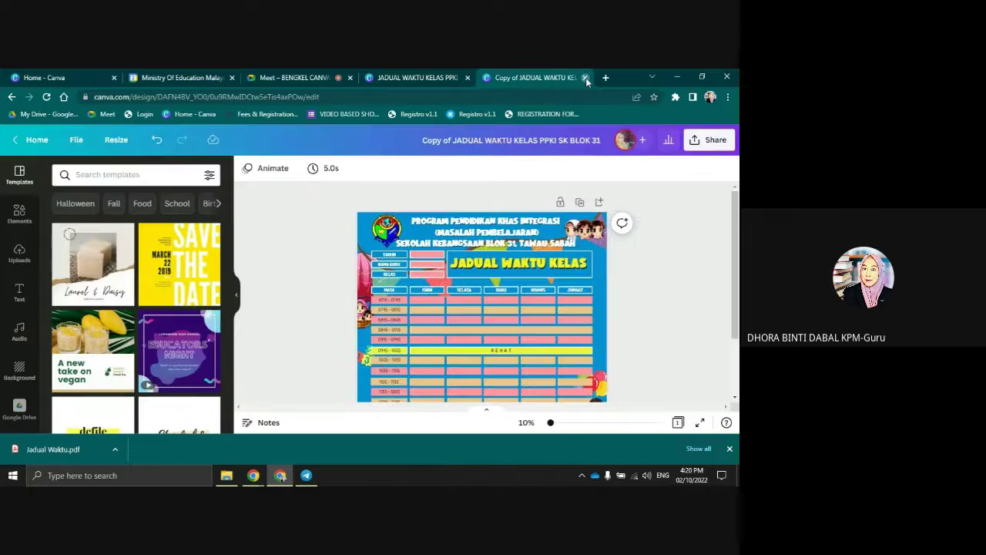
Close the Copy of JADUAL WAKTU KELAS PPKI SK BLOK 31 design and go to the Canva home page
{"action": "left_click", "coordinate": [585, 77]}
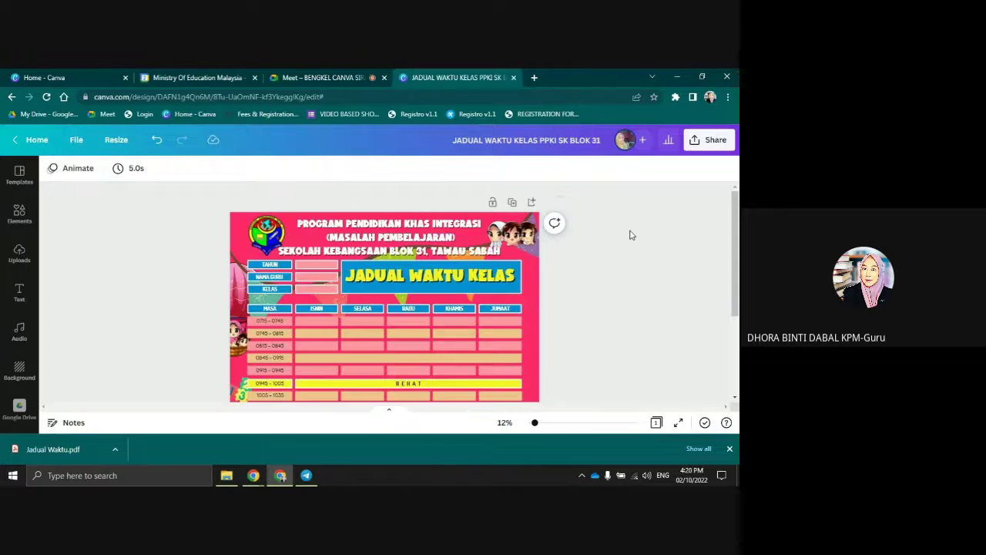
{"action": "left_click", "coordinate": [61, 74]}
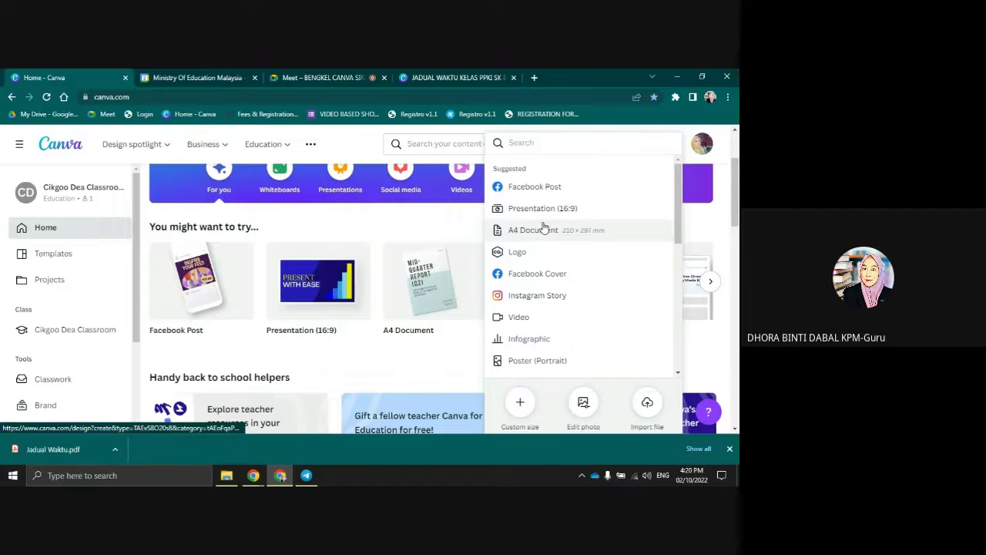
{"action": "left_click", "coordinate": [438, 229]}
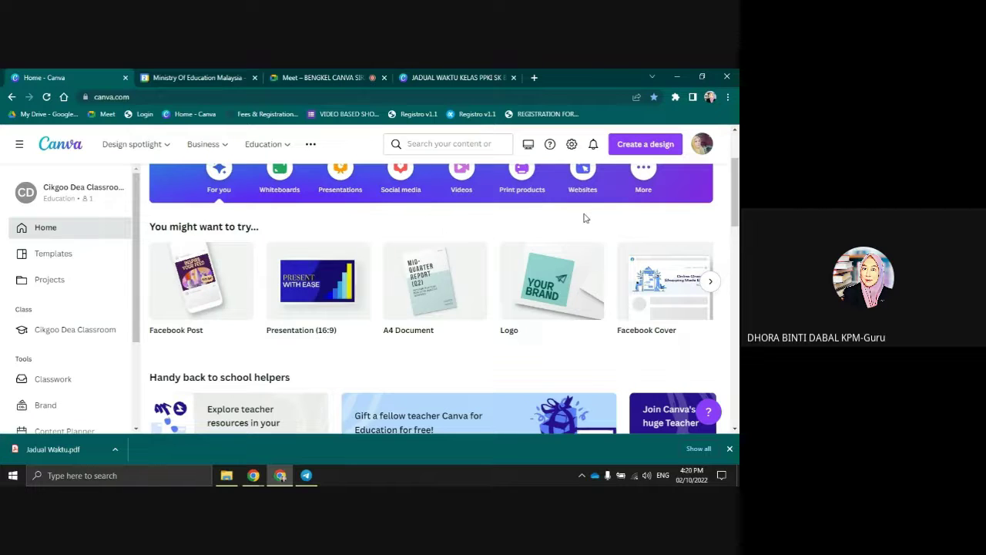
{"action": "scroll", "coordinate": [584, 218], "scroll_direction": "up", "scroll_amount": 2}
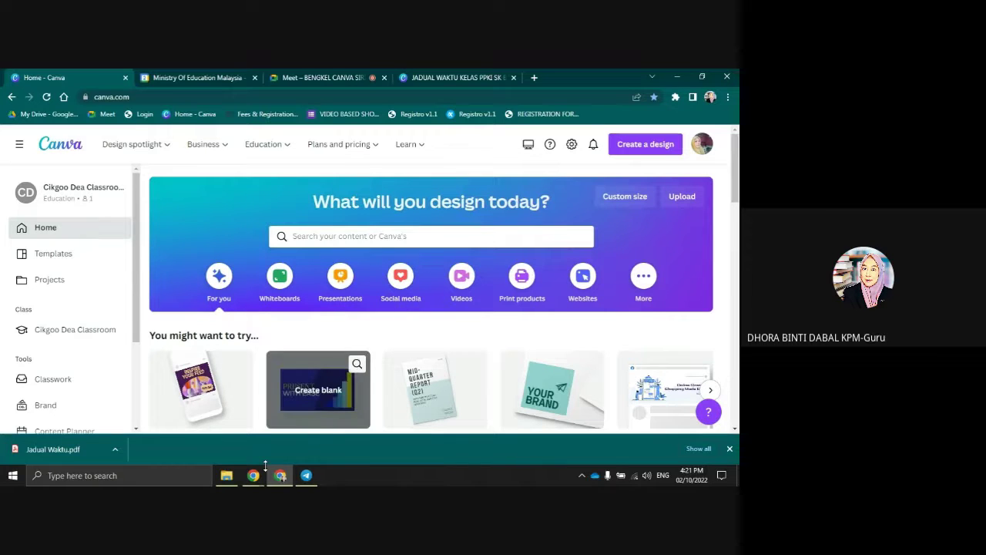
Switch to the other Chrome window and open the Copy of In Focus 20 × 60in design in the browser
{"action": "mouse_move", "coordinate": [265, 466]}
{"action": "left_click", "coordinate": [189, 416]}
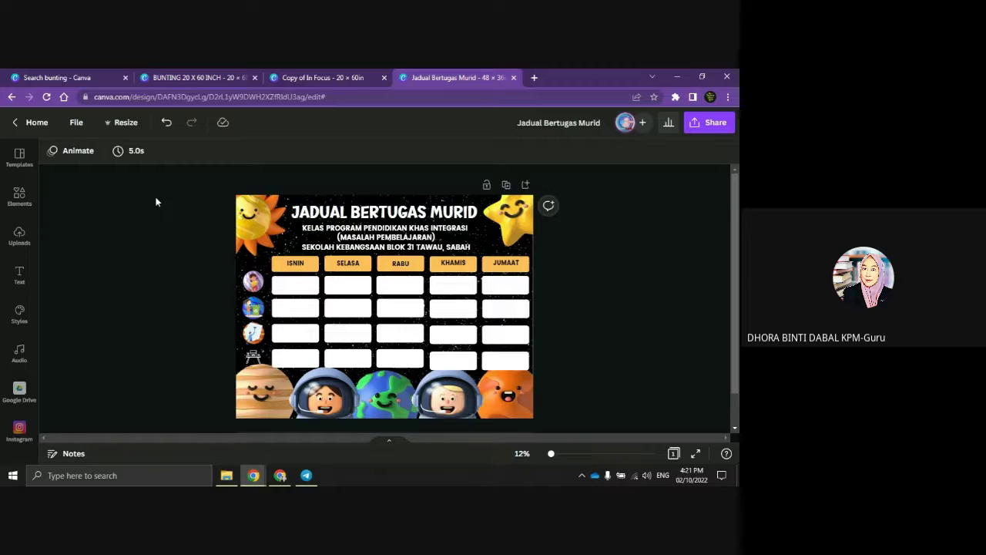
{"action": "left_click", "coordinate": [320, 77]}
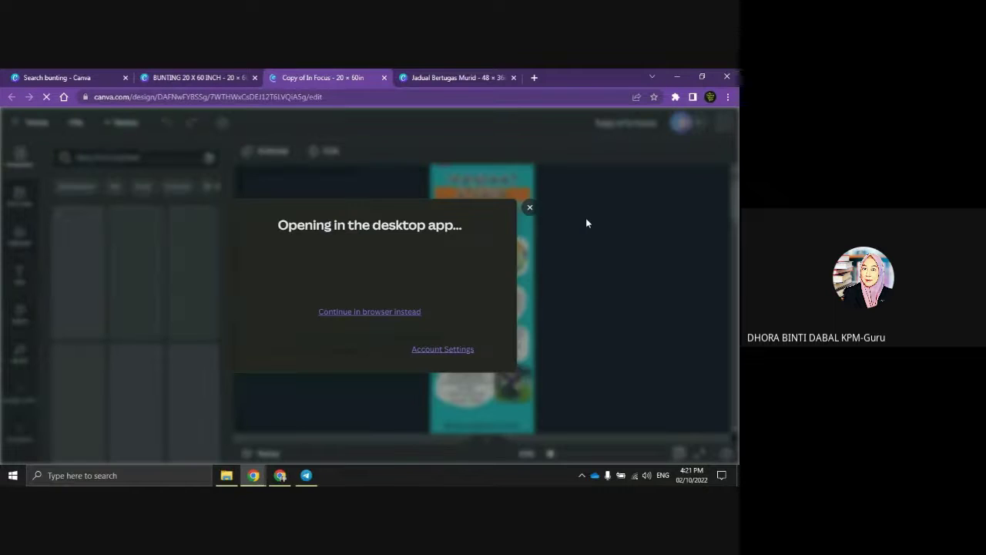
{"action": "left_click", "coordinate": [379, 313]}
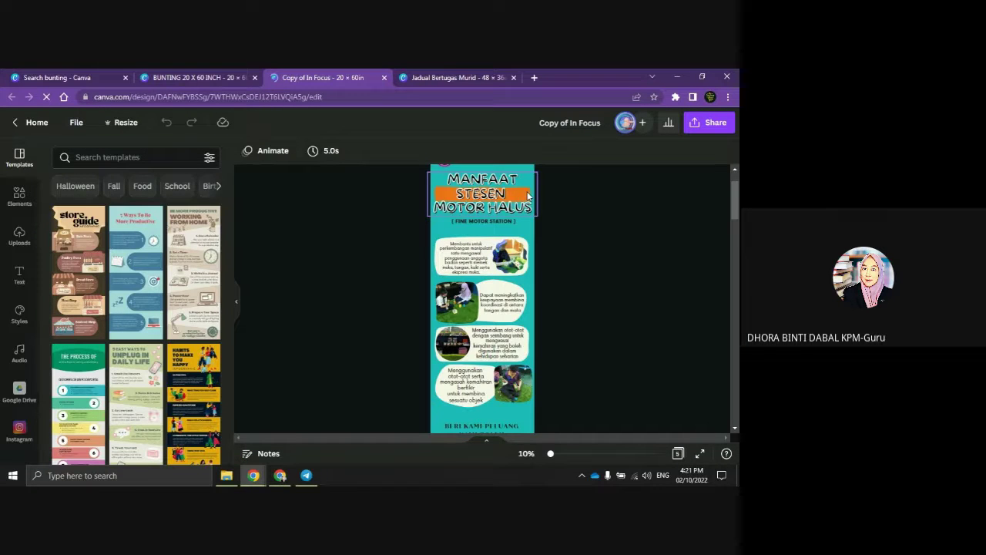
{"action": "left_click", "coordinate": [462, 306]}
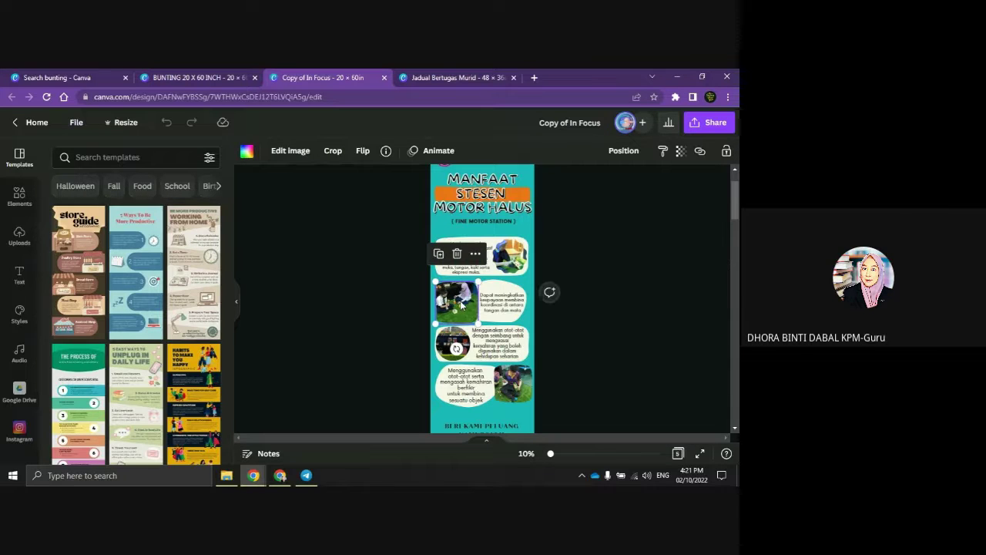
{"action": "left_click", "coordinate": [516, 259]}
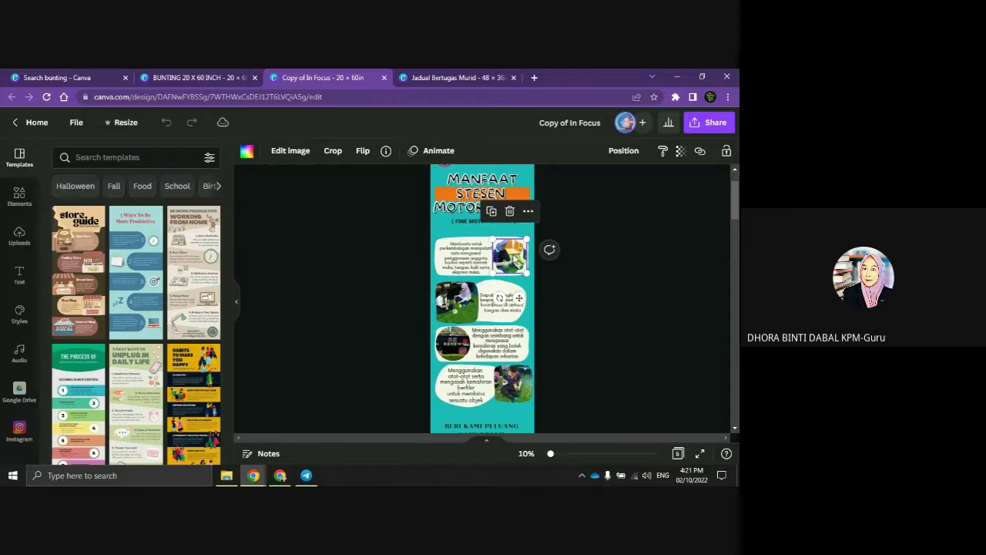
Replace the school name after "PPKI SK" in the page 1 header with XXXXXXXX
{"action": "left_click", "coordinate": [585, 453]}
{"action": "scroll", "coordinate": [603, 296], "scroll_direction": "up", "scroll_amount": 3}
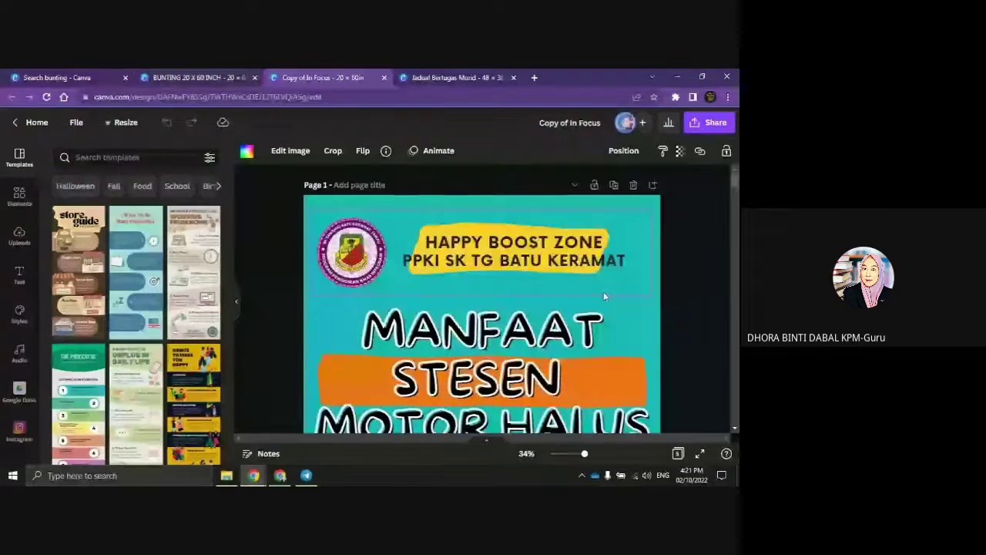
{"action": "left_click", "coordinate": [551, 260]}
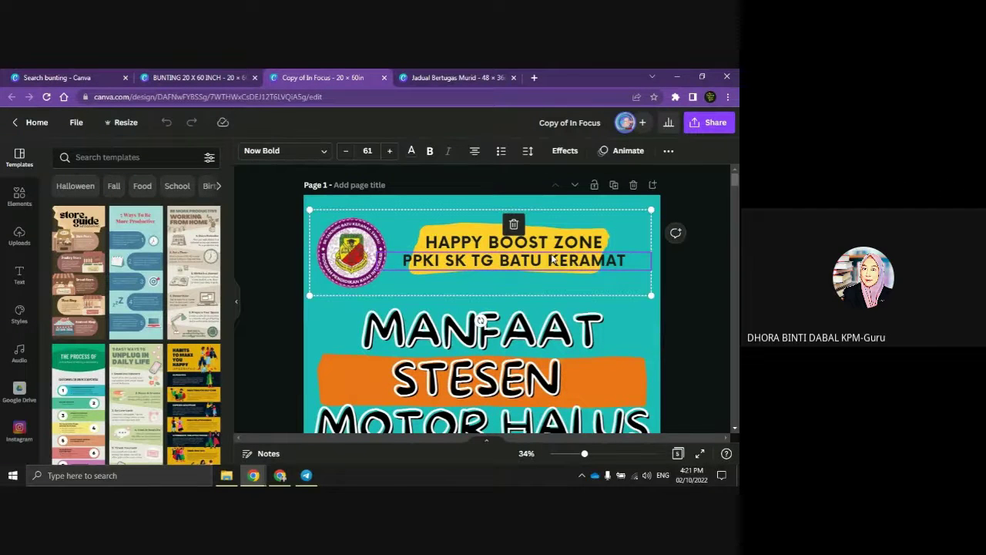
{"action": "left_click", "coordinate": [544, 262]}
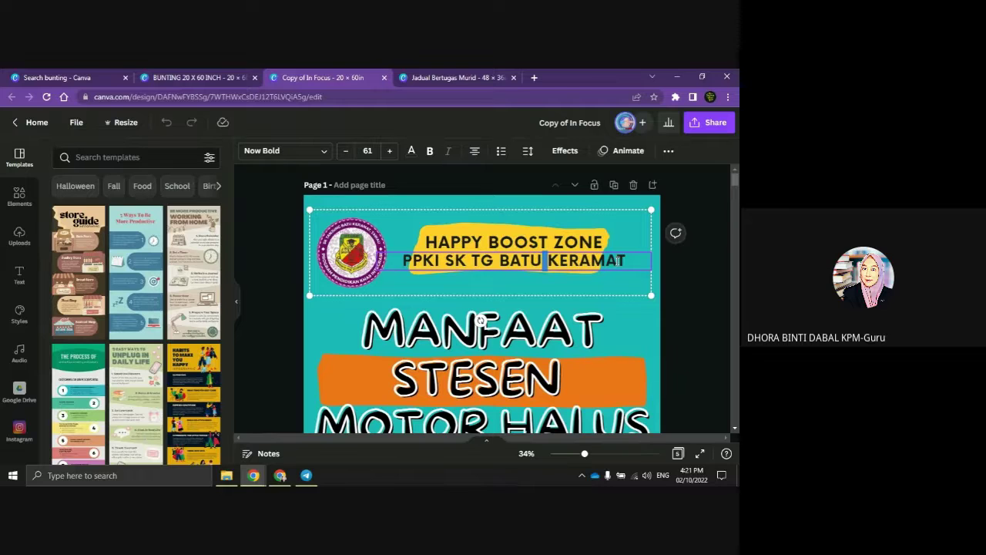
{"action": "left_click", "coordinate": [625, 260]}
{"action": "key", "text": "BackSpace"}
{"action": "key", "text": "BackSpace"}
{"action": "key", "text": "BackSpace"}
{"action": "key", "text": "BackSpace"}
{"action": "key", "text": "BackSpace"}
{"action": "key", "text": "BackSpace"}
{"action": "key", "text": "BackSpace"}
{"action": "key", "text": "BackSpace"}
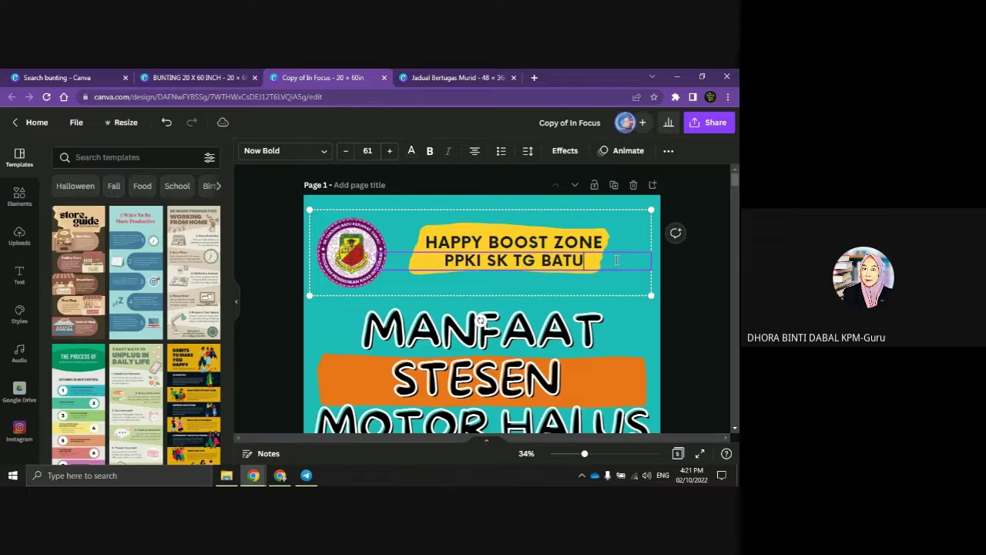
{"action": "key", "text": "BackSpace"}
{"action": "key", "text": "BackSpace"}
{"action": "key", "text": "BackSpace"}
{"action": "key", "text": "BackSpace"}
{"action": "key", "text": "BackSpace"}
{"action": "key", "text": "BackSpace"}
{"action": "key", "text": "BackSpace"}
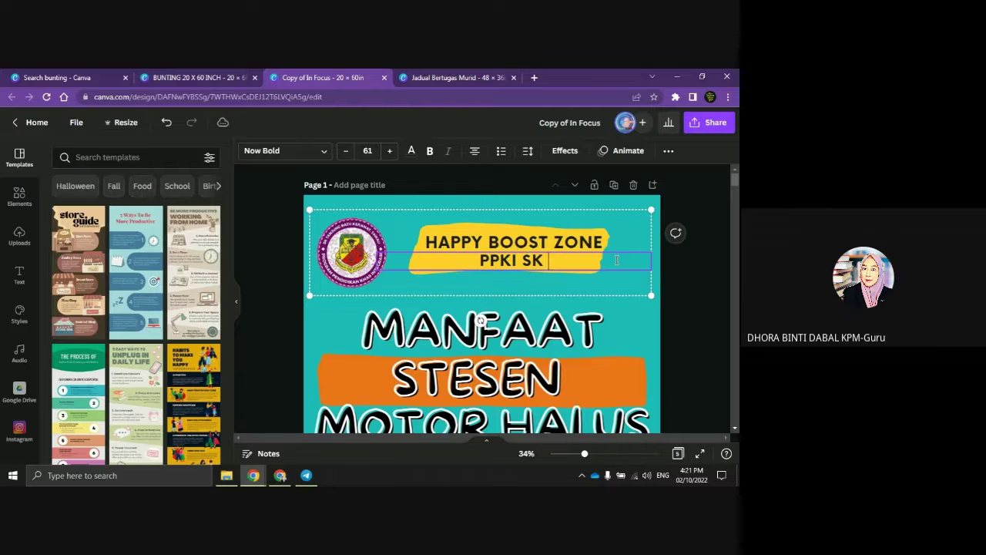
{"action": "type", "text": "XXXXXXXX"}
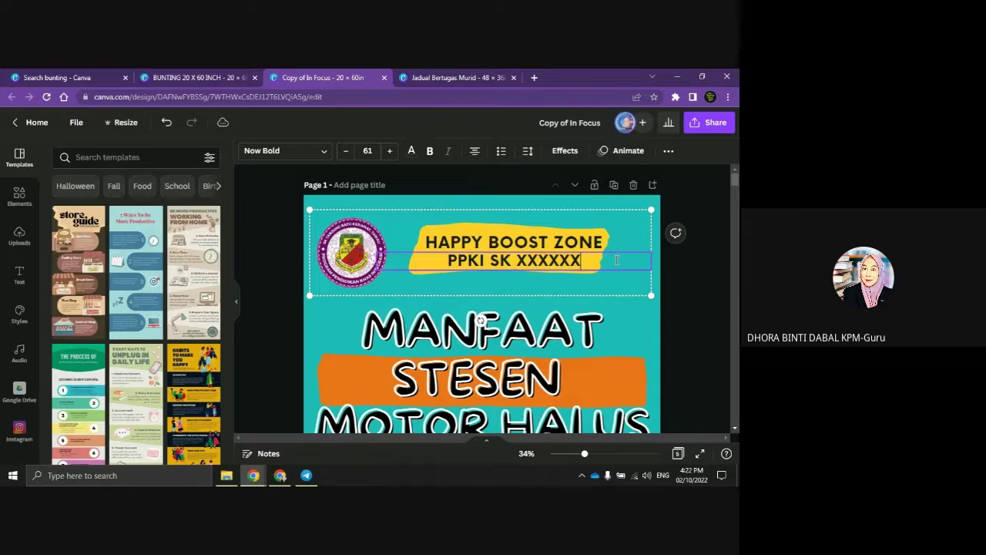
{"action": "left_click", "coordinate": [571, 238]}
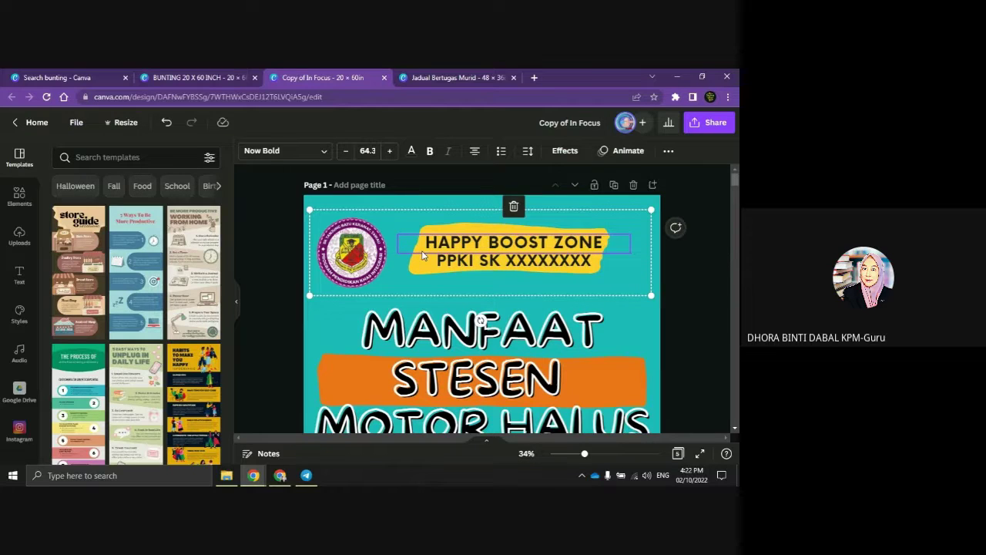
Delete the round school logo from the page 1 header and insert the Sekolah Kebangsaan Blok 31 logo from the brand logos
{"action": "left_click", "coordinate": [353, 254]}
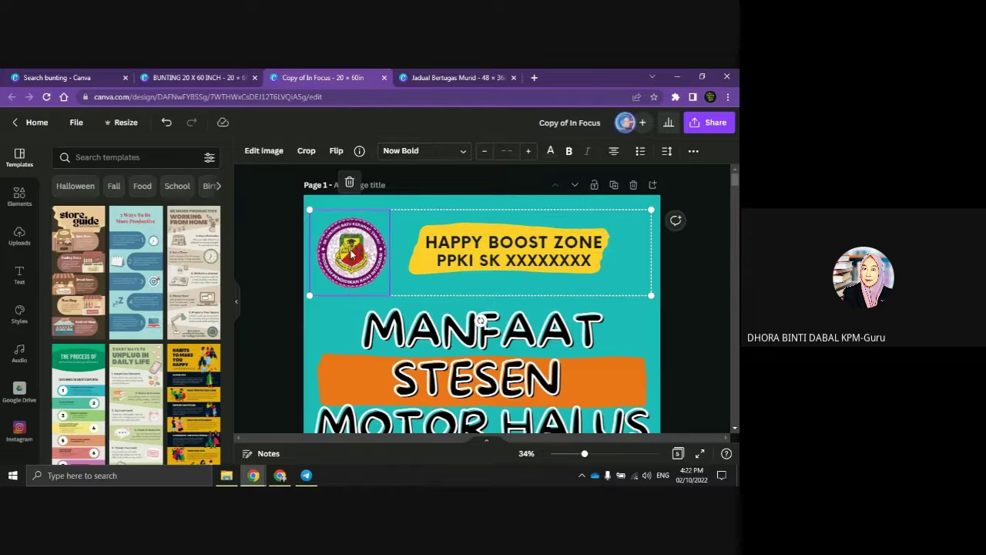
{"action": "left_click", "coordinate": [349, 183]}
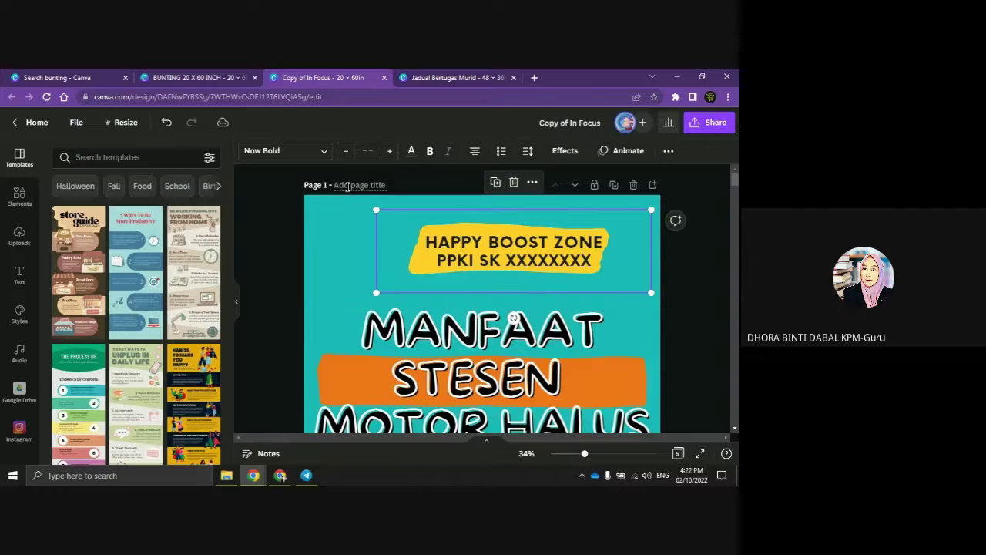
{"action": "left_click", "coordinate": [19, 390]}
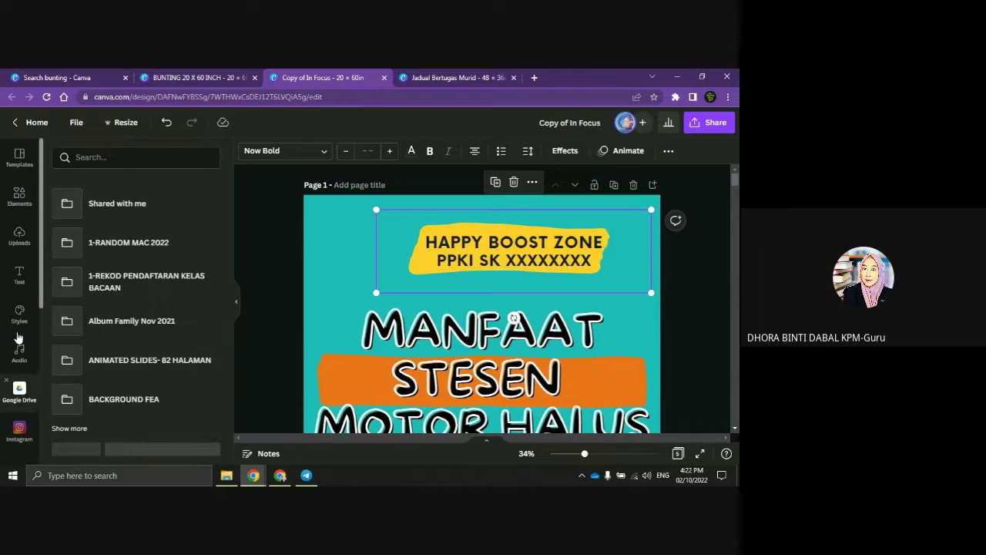
{"action": "scroll", "coordinate": [21, 385], "scroll_direction": "down", "scroll_amount": 5}
{"action": "left_click", "coordinate": [21, 365]}
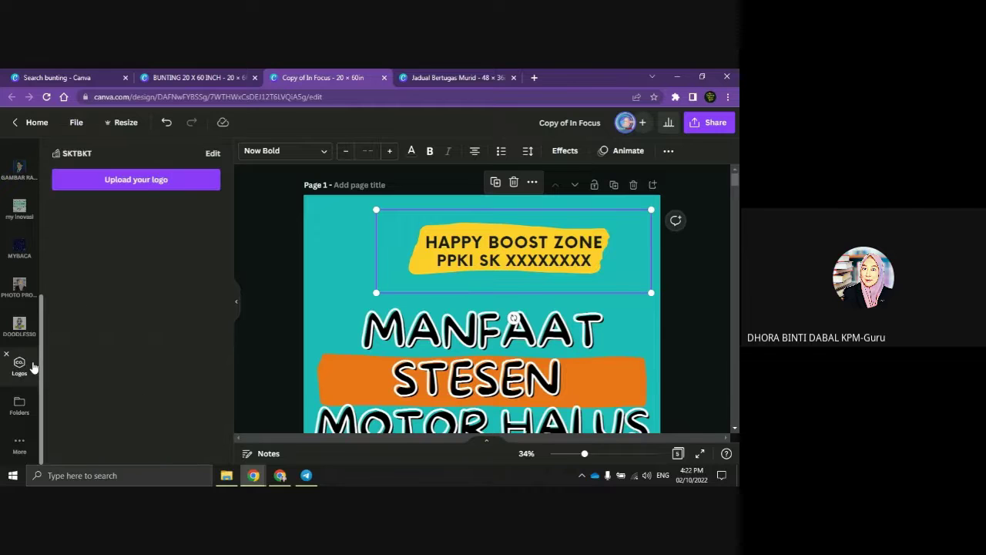
{"action": "left_click", "coordinate": [339, 254]}
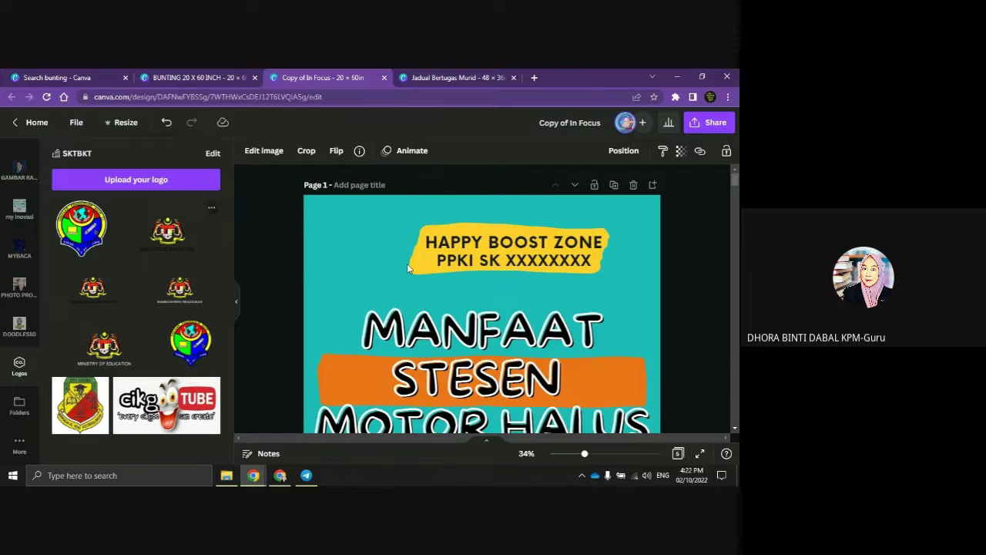
{"action": "scroll", "coordinate": [526, 323], "scroll_direction": "down", "scroll_amount": 3}
{"action": "left_click", "coordinate": [81, 227]}
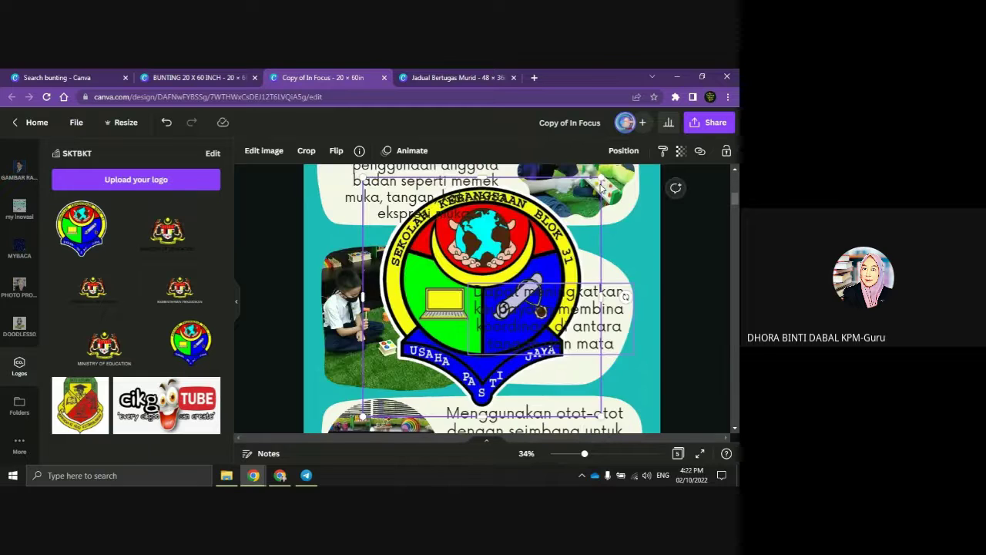
Shrink the inserted school logo to a small badge and move it up the page beside the main title
{"action": "left_click_drag", "start_coordinate": [635, 175], "coordinate": [446, 308]}
{"action": "left_click_drag", "start_coordinate": [413, 349], "coordinate": [377, 214]}
{"action": "scroll", "coordinate": [515, 242], "scroll_direction": "up", "scroll_amount": 2}
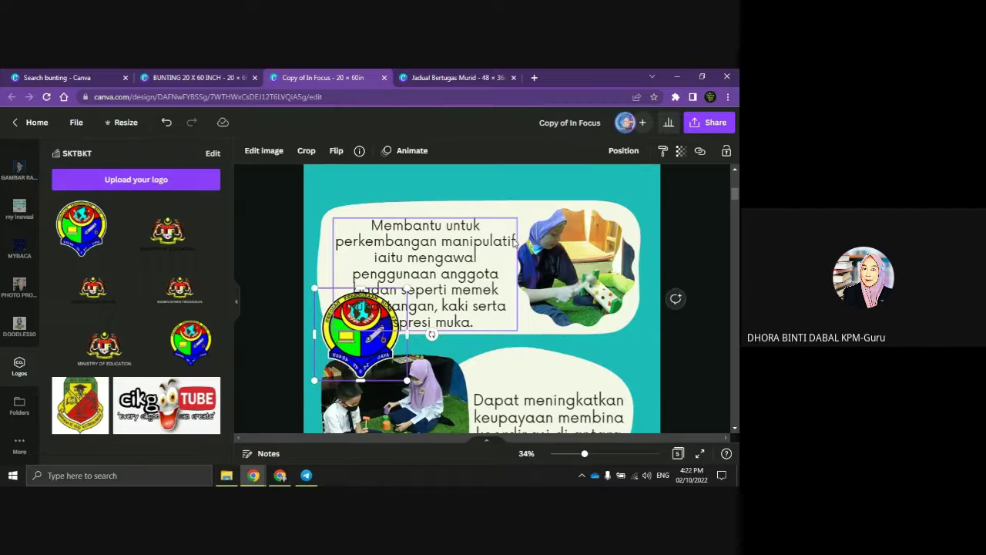
{"action": "left_click_drag", "start_coordinate": [330, 330], "coordinate": [330, 181]}
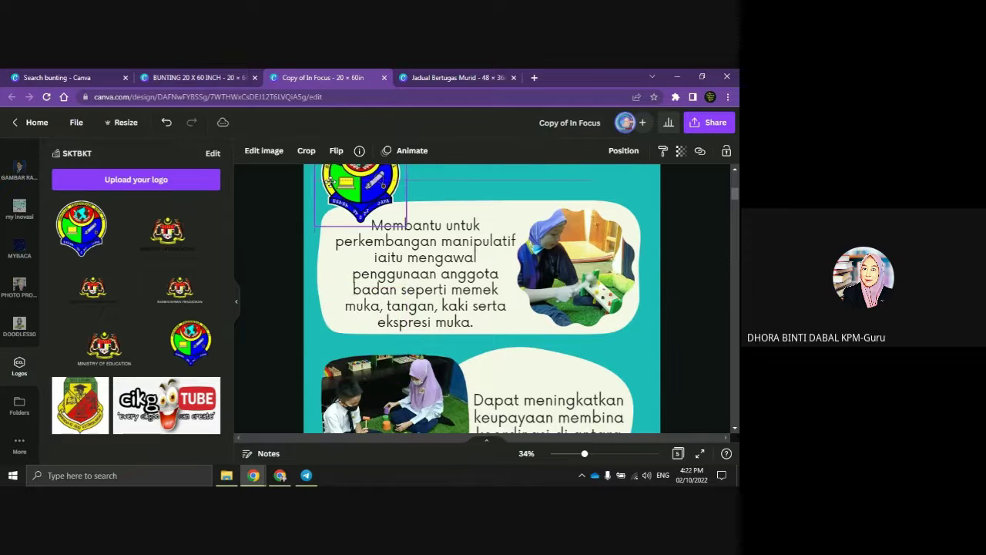
{"action": "scroll", "coordinate": [497, 262], "scroll_direction": "up", "scroll_amount": 3}
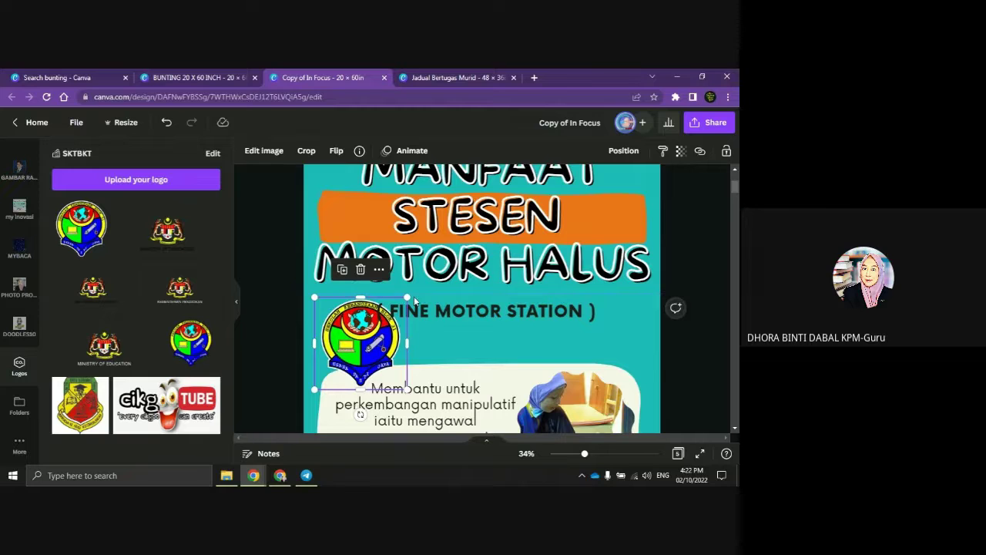
{"action": "left_click_drag", "start_coordinate": [408, 298], "coordinate": [337, 176]}
{"action": "scroll", "coordinate": [441, 287], "scroll_direction": "up", "scroll_amount": 2}
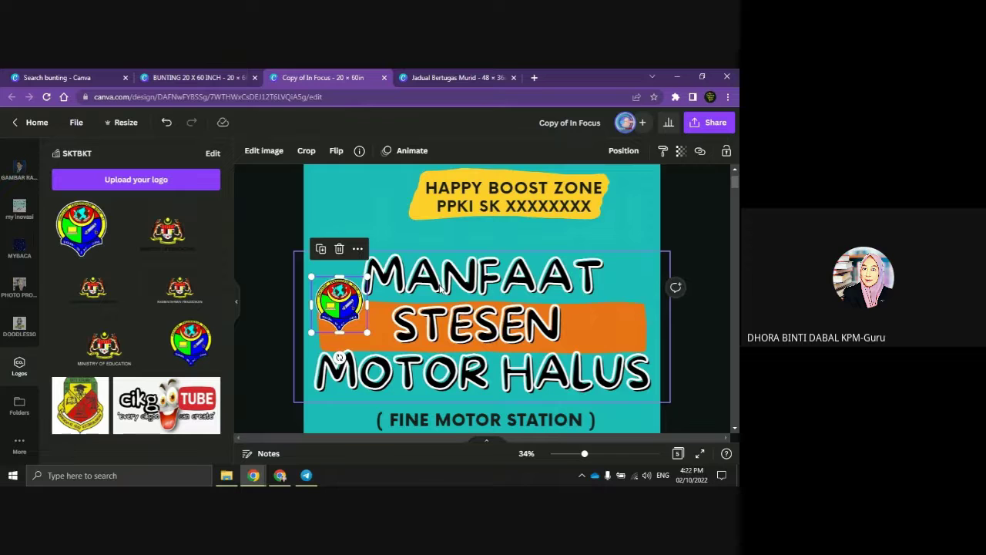
Try to move the school logo that overlaps the MANFAAT STESEN MOTOR HALUS title
{"action": "mouse_move", "coordinate": [346, 299]}
{"action": "left_mouse_down"}
{"action": "mouse_move", "coordinate": [355, 242]}
{"action": "mouse_move", "coordinate": [360, 312]}
{"action": "mouse_move", "coordinate": [359, 300]}
{"action": "left_mouse_up"}
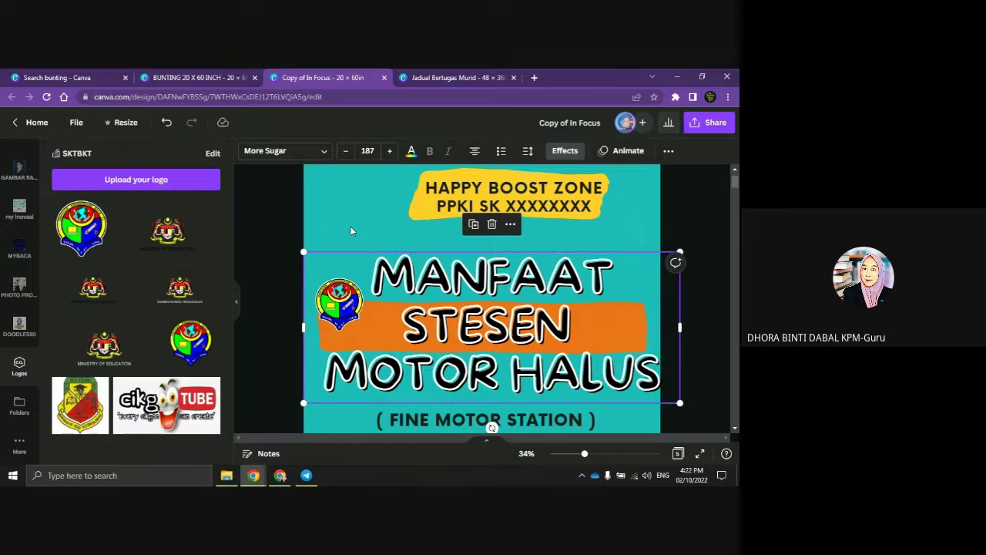
{"action": "left_click", "coordinate": [337, 294]}
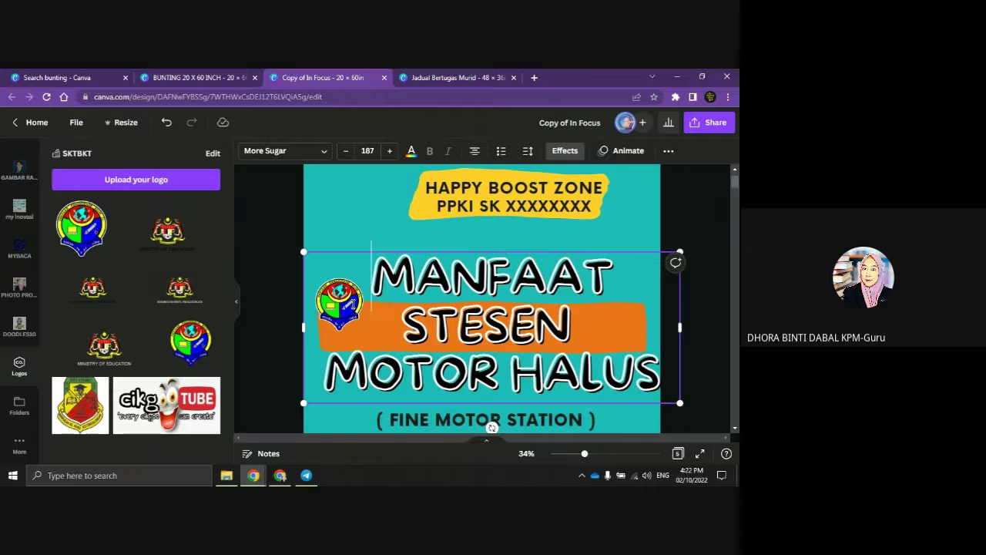
{"action": "left_click", "coordinate": [452, 276]}
{"action": "left_click_drag", "start_coordinate": [451, 276], "coordinate": [533, 329]}
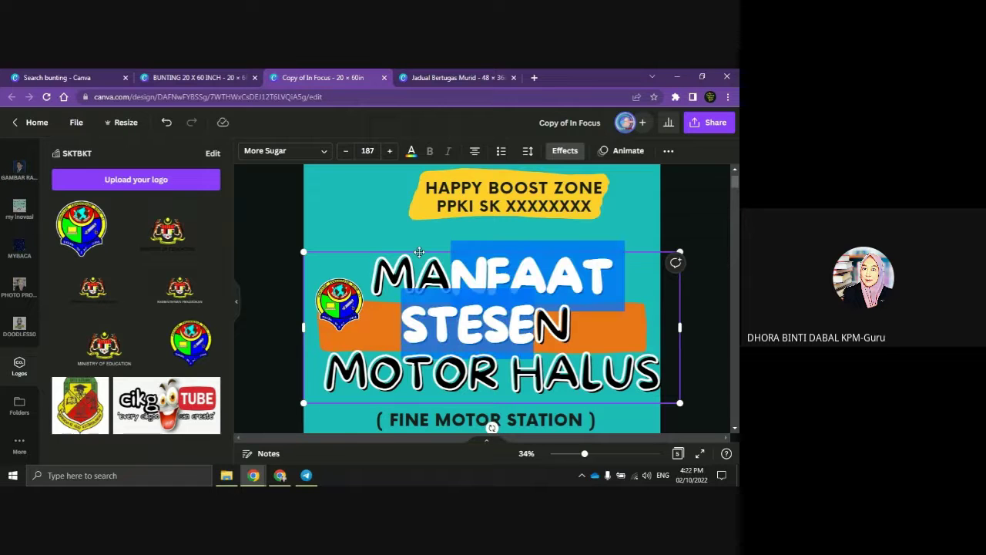
{"action": "left_click", "coordinate": [420, 252]}
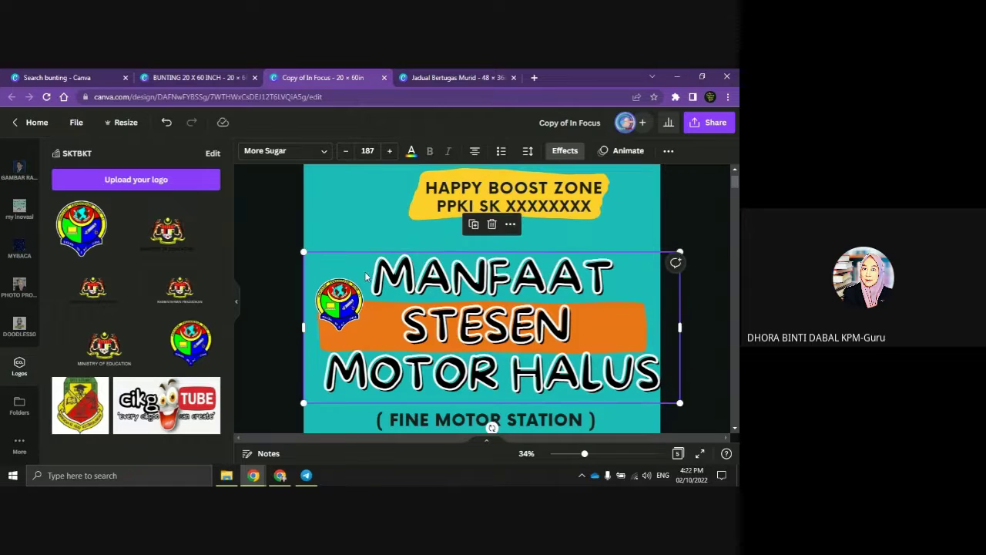
Shift the title aside to place the school logo left of the HAPPY BOOST ZONE text, and recentre the title over the orange band
{"action": "left_click_drag", "start_coordinate": [367, 276], "coordinate": [505, 313]}
{"action": "left_click", "coordinate": [339, 303]}
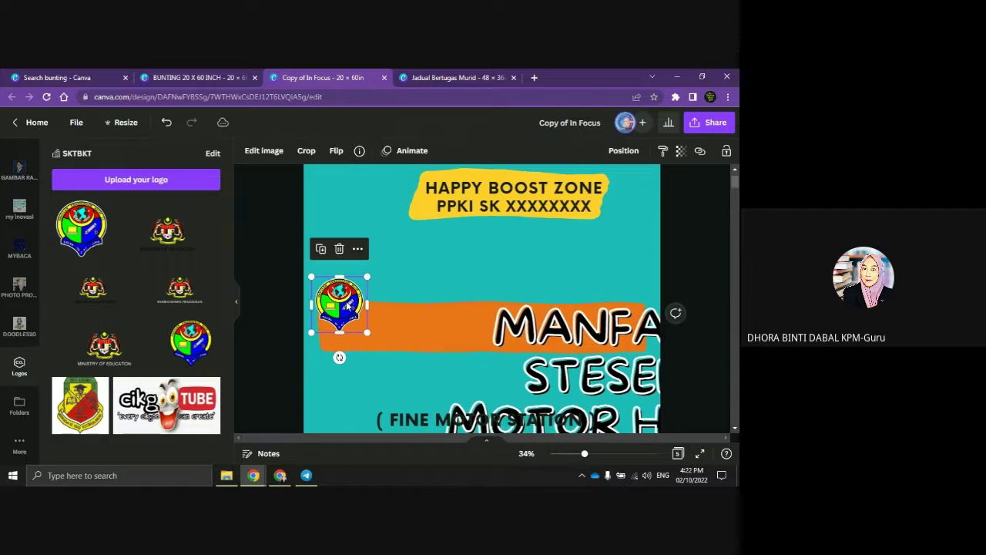
{"action": "left_click_drag", "start_coordinate": [339, 303], "coordinate": [363, 198]}
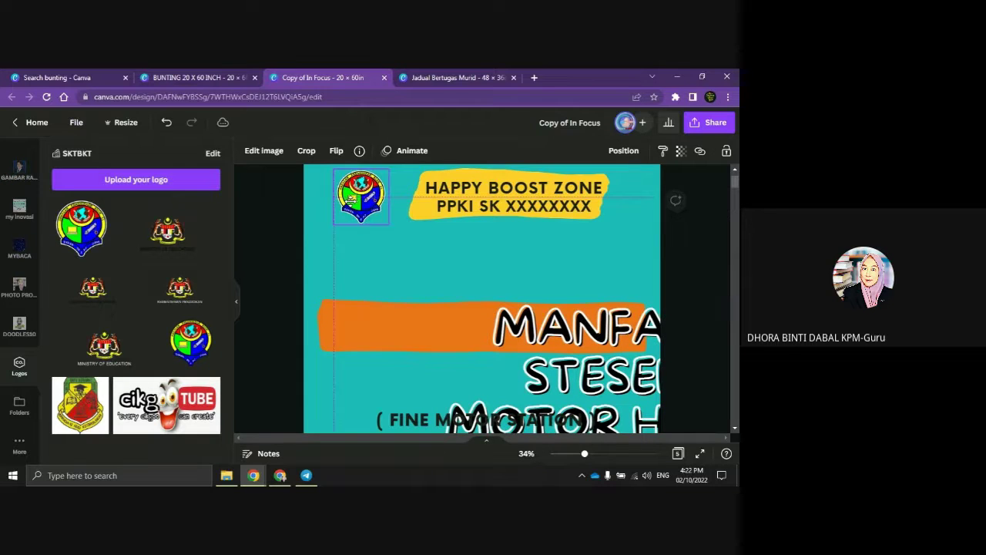
{"action": "left_click_drag", "start_coordinate": [598, 323], "coordinate": [470, 279]}
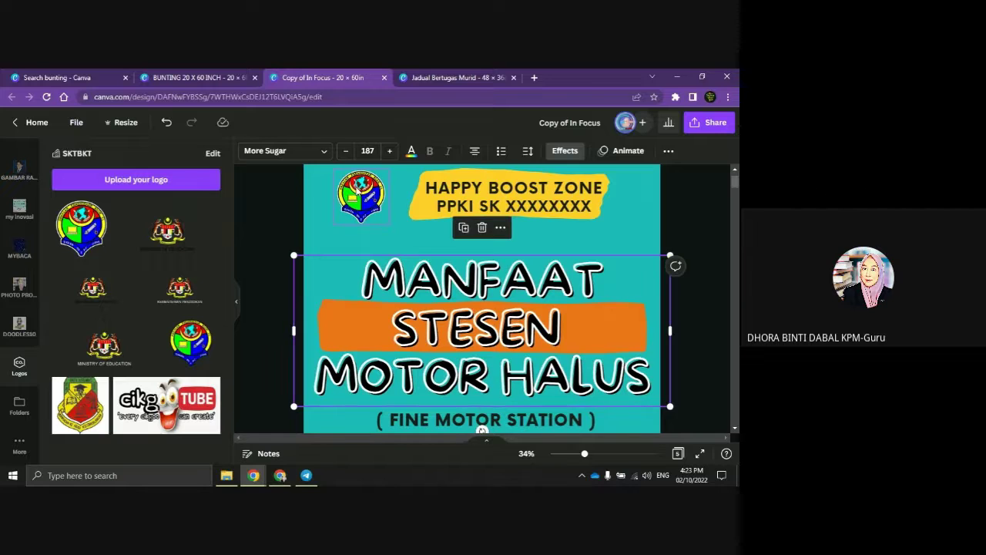
Enlarge the school logo slightly and position it closer to the HAPPY BOOST ZONE header text
{"action": "left_click", "coordinate": [357, 191]}
{"action": "left_click_drag", "start_coordinate": [389, 224], "coordinate": [367, 202]}
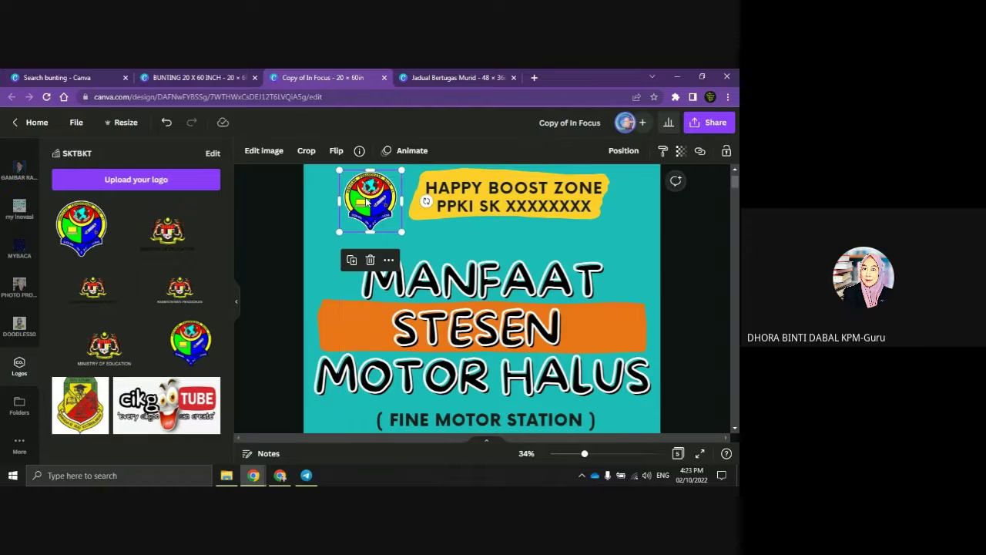
{"action": "left_click", "coordinate": [671, 245]}
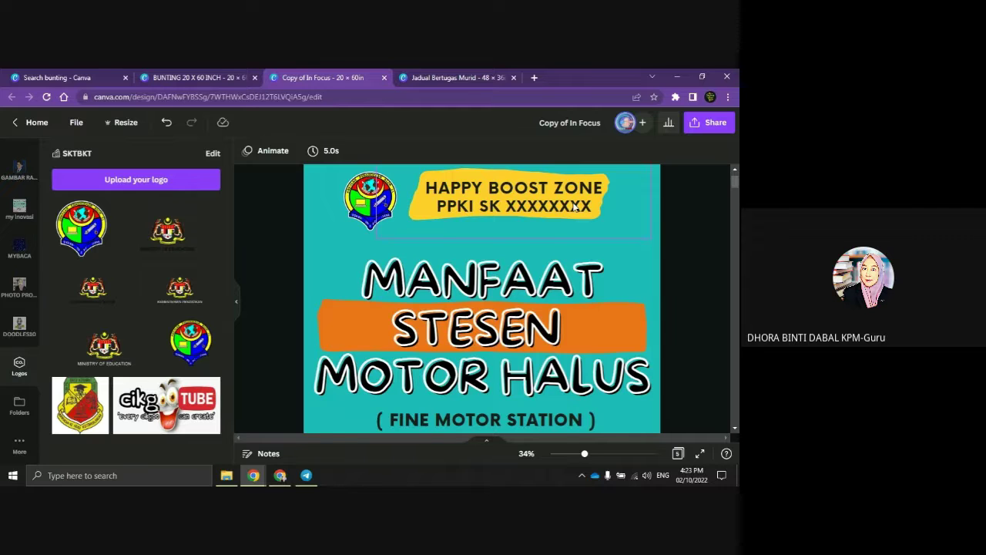
Delete the photo of the seated boy from the frame beside the "Menggunakan otot-otot serta mengasah kemahiran berfikir" text, leaving the frame in place
{"action": "scroll", "coordinate": [574, 206], "scroll_direction": "down", "scroll_amount": 5}
{"action": "scroll", "coordinate": [575, 307], "scroll_direction": "down", "scroll_amount": 3}
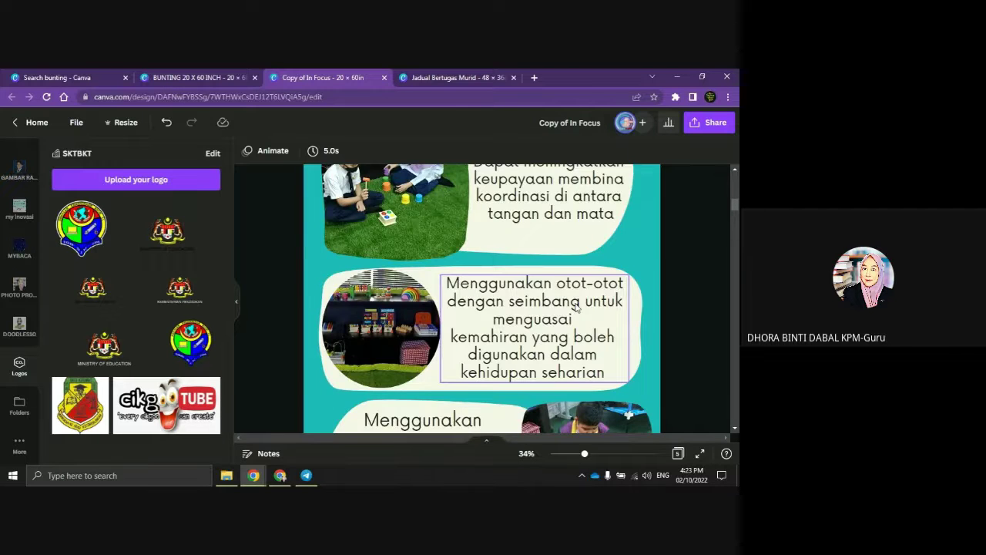
{"action": "scroll", "coordinate": [574, 307], "scroll_direction": "down", "scroll_amount": 3}
{"action": "scroll", "coordinate": [554, 305], "scroll_direction": "down", "scroll_amount": 1}
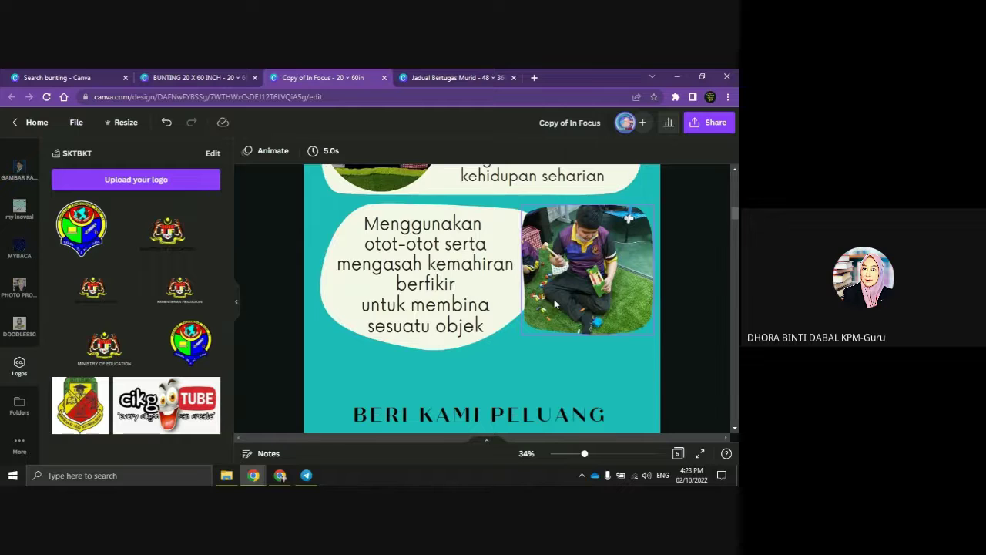
{"action": "left_click", "coordinate": [555, 304]}
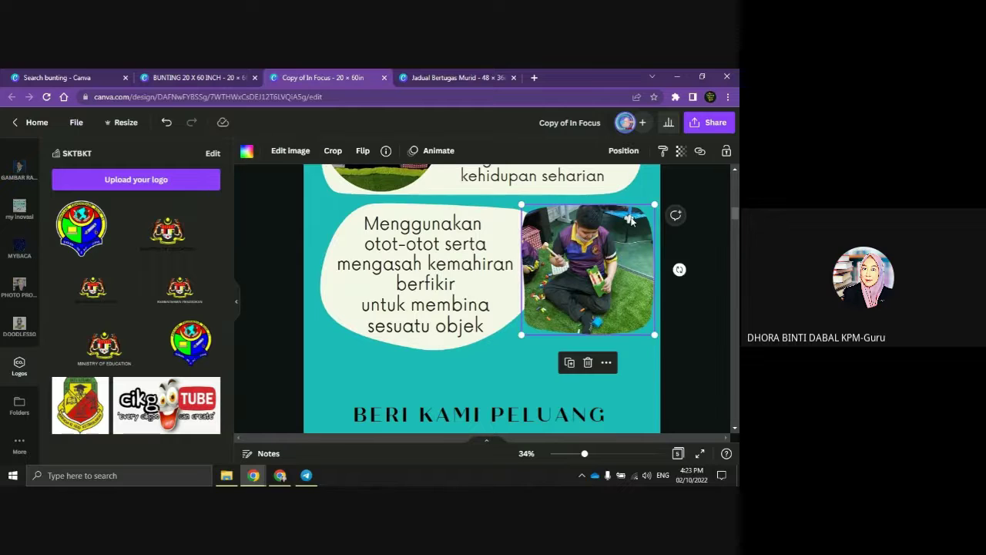
{"action": "left_click", "coordinate": [587, 363]}
{"action": "left_click", "coordinate": [582, 313]}
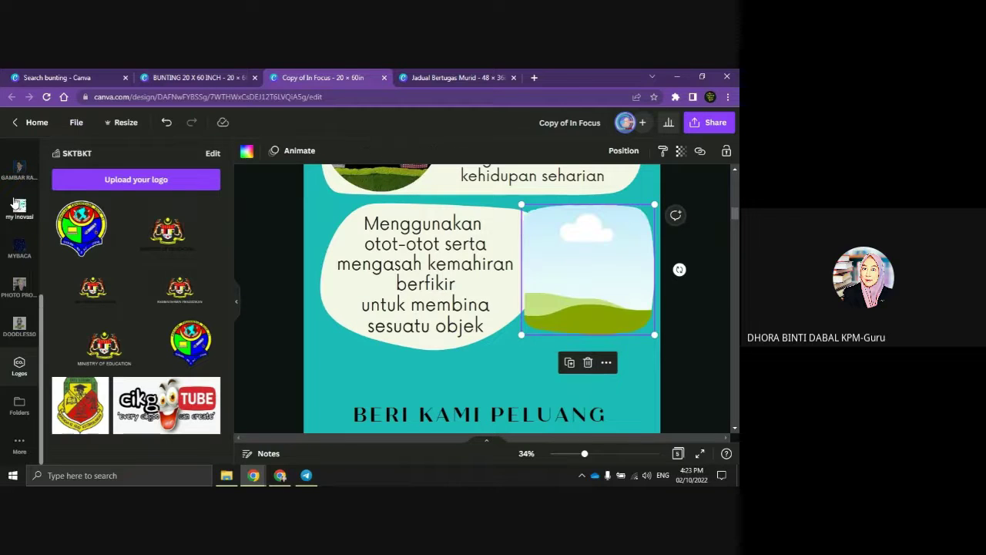
Fill the empty frame with the uploaded cartoon of a boy in a green sports outfit holding a trophy
{"action": "scroll", "coordinate": [22, 232], "scroll_direction": "up", "scroll_amount": 5}
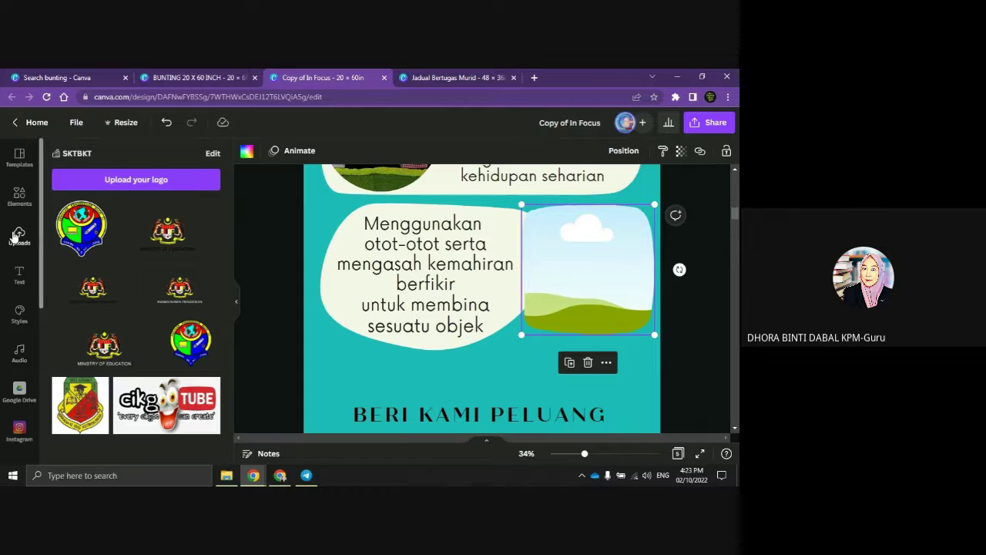
{"action": "left_click", "coordinate": [17, 235]}
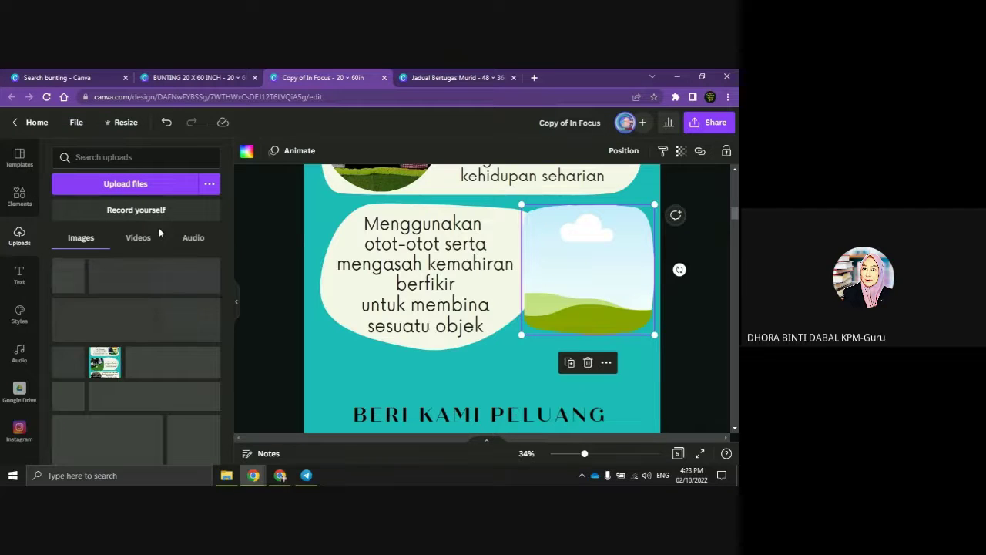
{"action": "scroll", "coordinate": [137, 308], "scroll_direction": "down", "scroll_amount": 10}
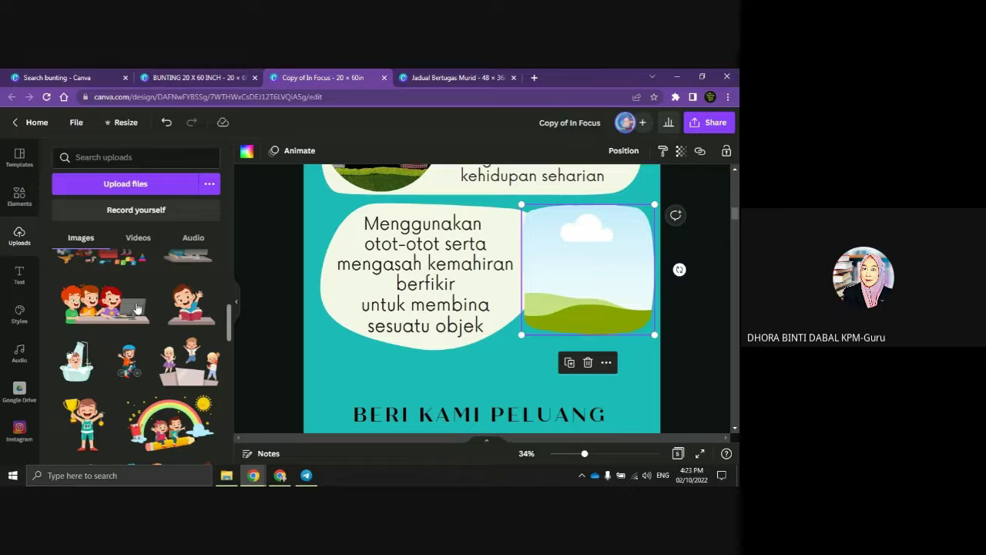
{"action": "scroll", "coordinate": [137, 308], "scroll_direction": "down", "scroll_amount": 2}
{"action": "scroll", "coordinate": [109, 424], "scroll_direction": "up", "scroll_amount": 3}
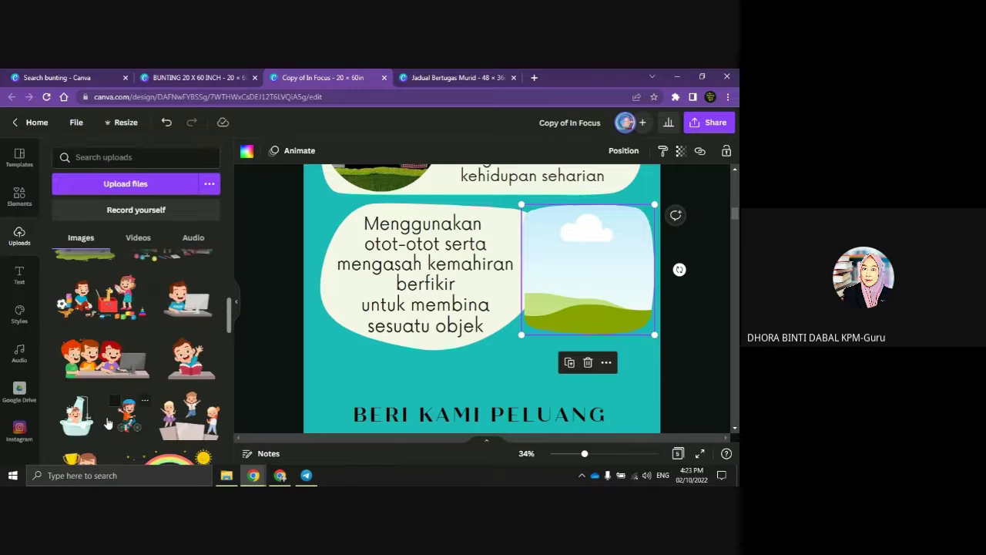
{"action": "scroll", "coordinate": [108, 423], "scroll_direction": "down", "scroll_amount": 3}
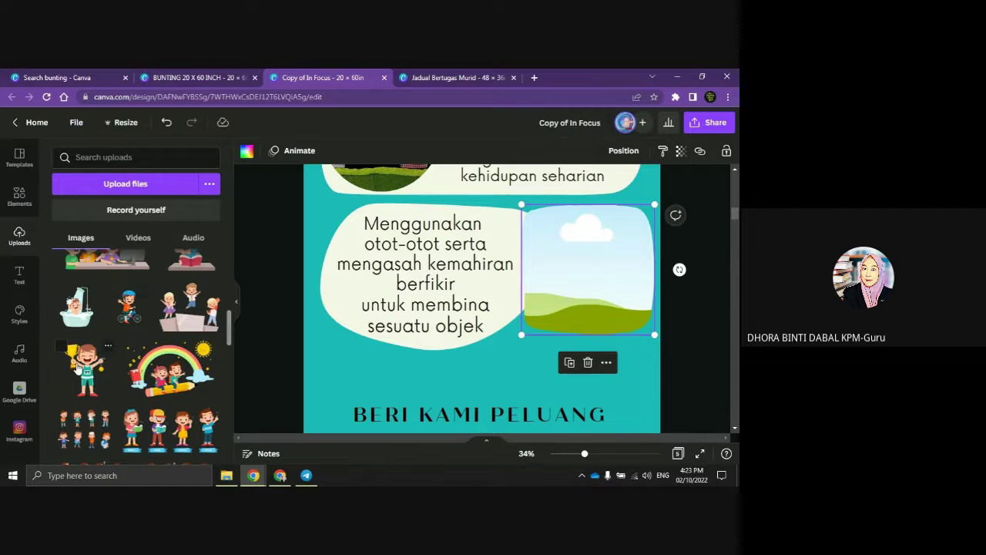
{"action": "left_click_drag", "start_coordinate": [80, 368], "coordinate": [592, 301]}
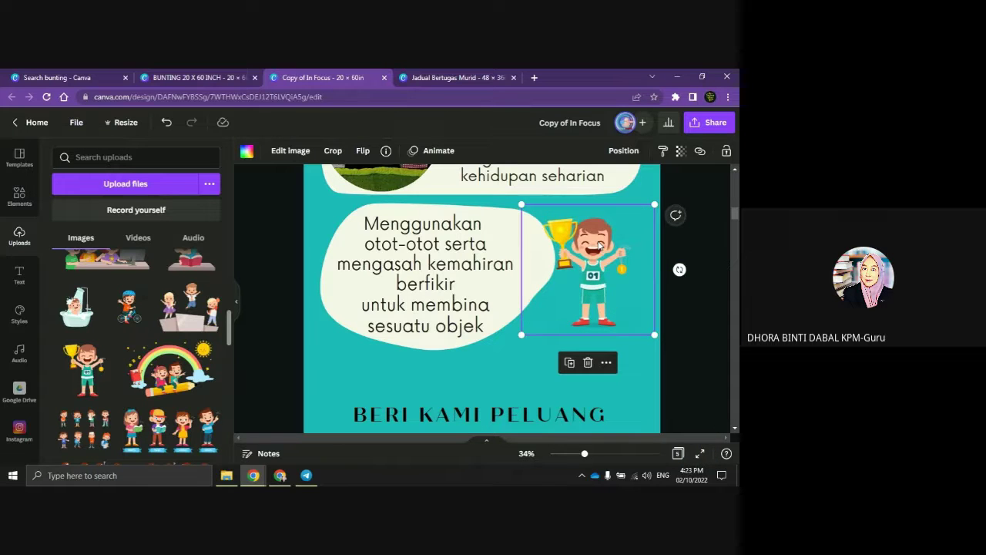
{"action": "left_click", "coordinate": [262, 199]}
{"action": "left_click", "coordinate": [567, 454]}
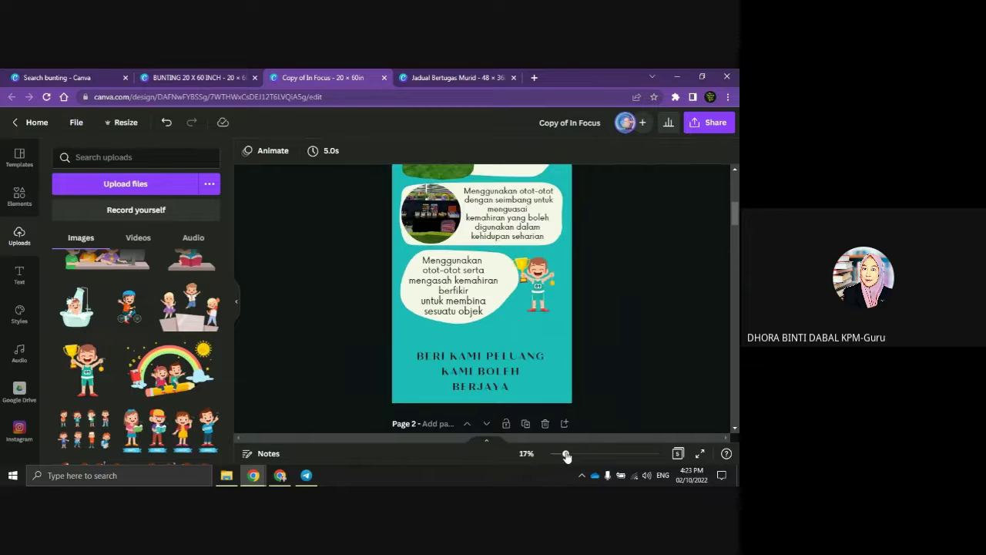
{"action": "scroll", "coordinate": [612, 246], "scroll_direction": "up", "scroll_amount": 5}
{"action": "scroll", "coordinate": [611, 246], "scroll_direction": "up", "scroll_amount": 4}
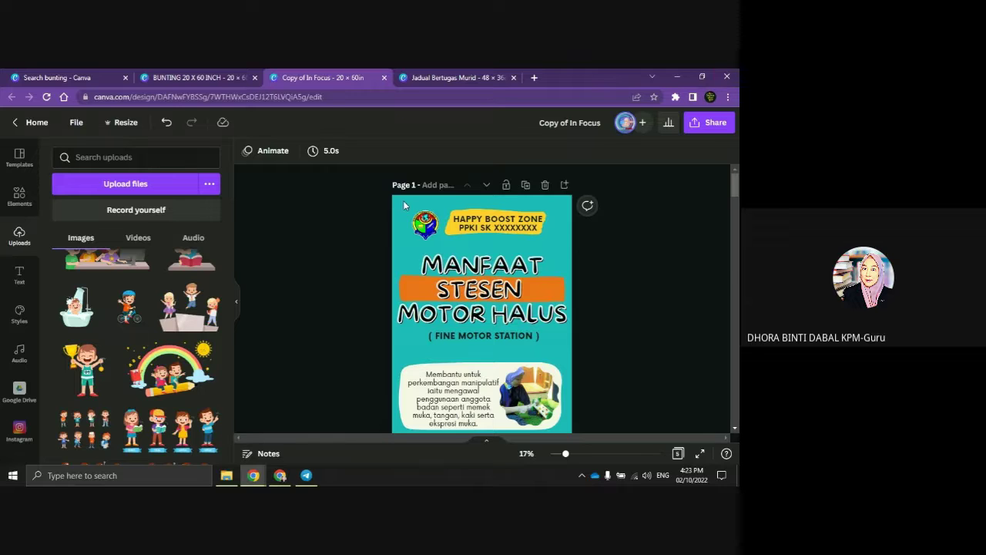
Examine the open BUNTING 20 X 60 INCH design from its Ciri-ciri Autisme header down to the bottom edge
{"action": "left_click", "coordinate": [430, 76]}
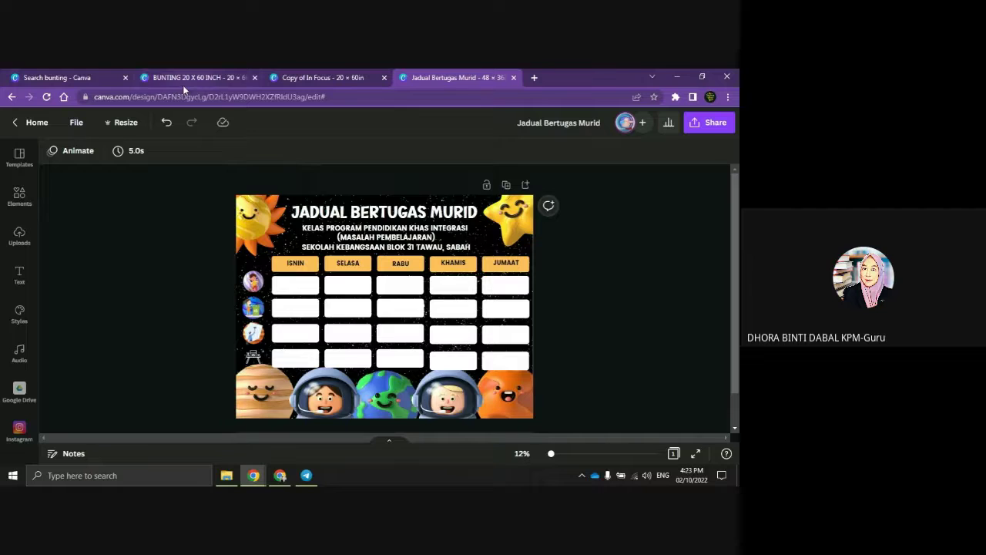
{"action": "left_click", "coordinate": [198, 72]}
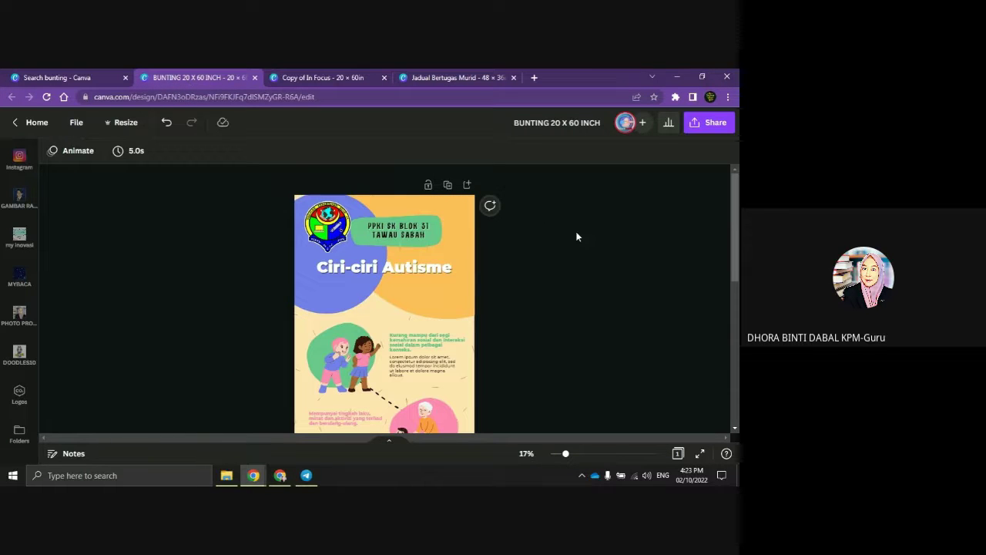
{"action": "scroll", "coordinate": [578, 231], "scroll_direction": "down", "scroll_amount": 1}
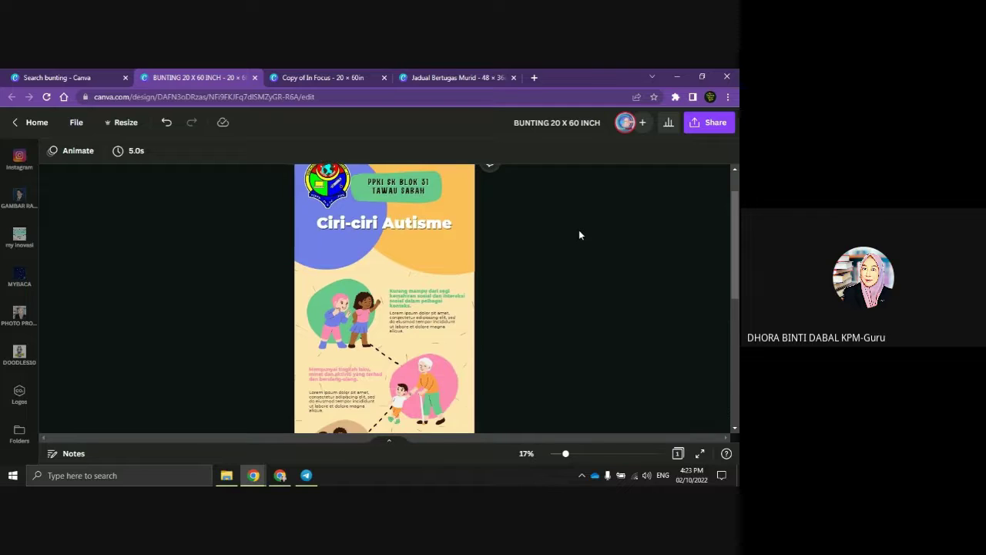
{"action": "scroll", "coordinate": [578, 247], "scroll_direction": "down", "scroll_amount": 4}
{"action": "left_click_drag", "start_coordinate": [566, 454], "coordinate": [556, 454]}
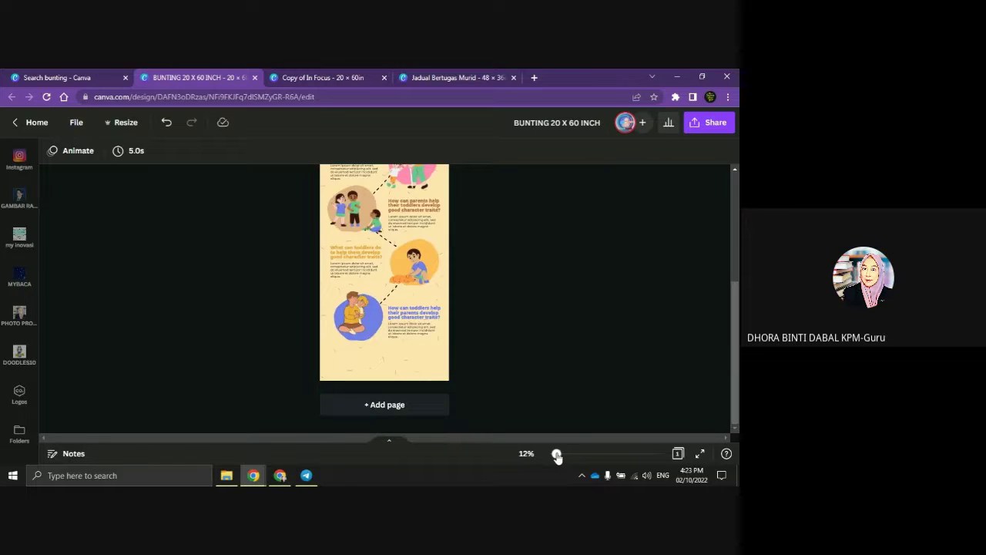
{"action": "scroll", "coordinate": [523, 279], "scroll_direction": "up", "scroll_amount": 5}
{"action": "scroll", "coordinate": [523, 279], "scroll_direction": "up", "scroll_amount": 1}
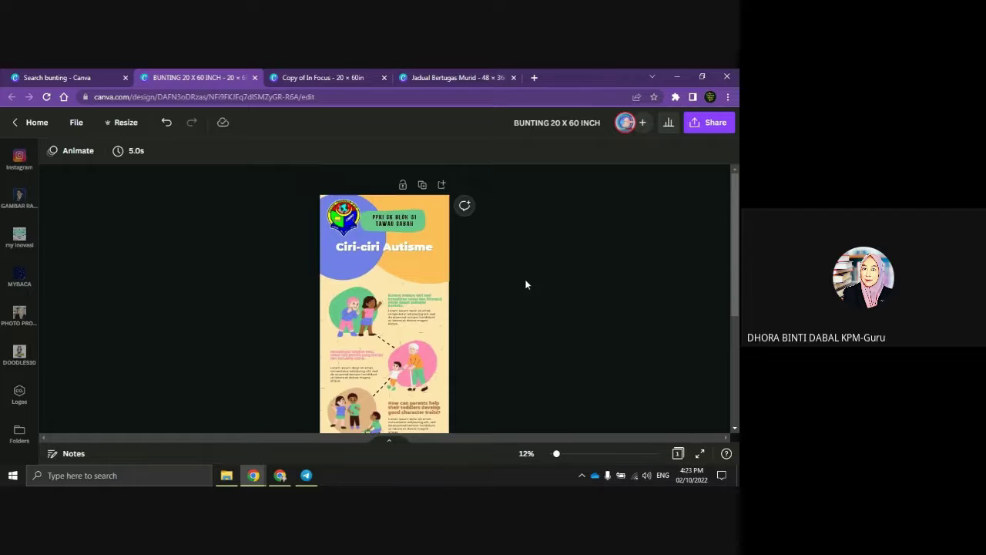
{"action": "scroll", "coordinate": [526, 285], "scroll_direction": "down", "scroll_amount": 3}
{"action": "scroll", "coordinate": [526, 284], "scroll_direction": "down", "scroll_amount": 2}
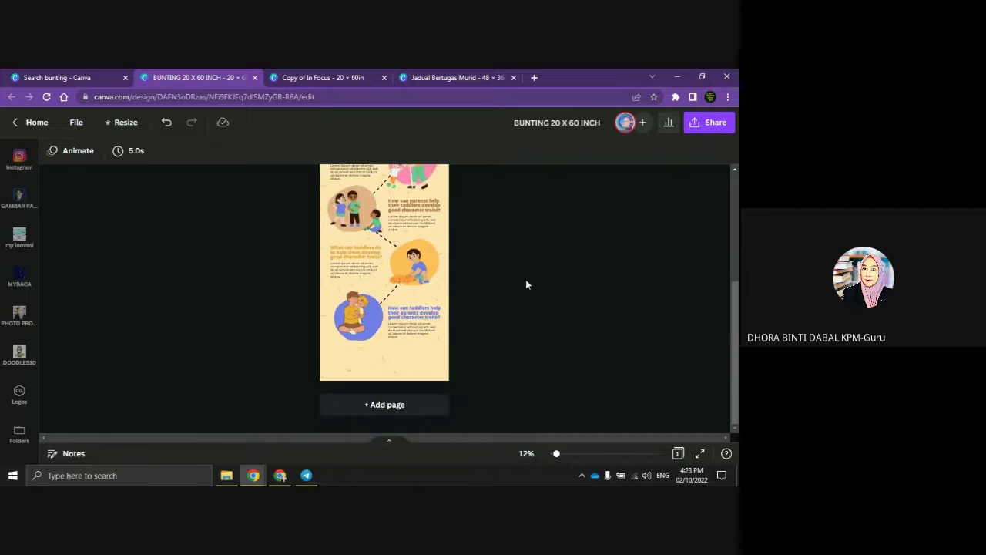
{"action": "scroll", "coordinate": [526, 283], "scroll_direction": "up", "scroll_amount": 5}
{"action": "scroll", "coordinate": [539, 362], "scroll_direction": "down", "scroll_amount": 1}
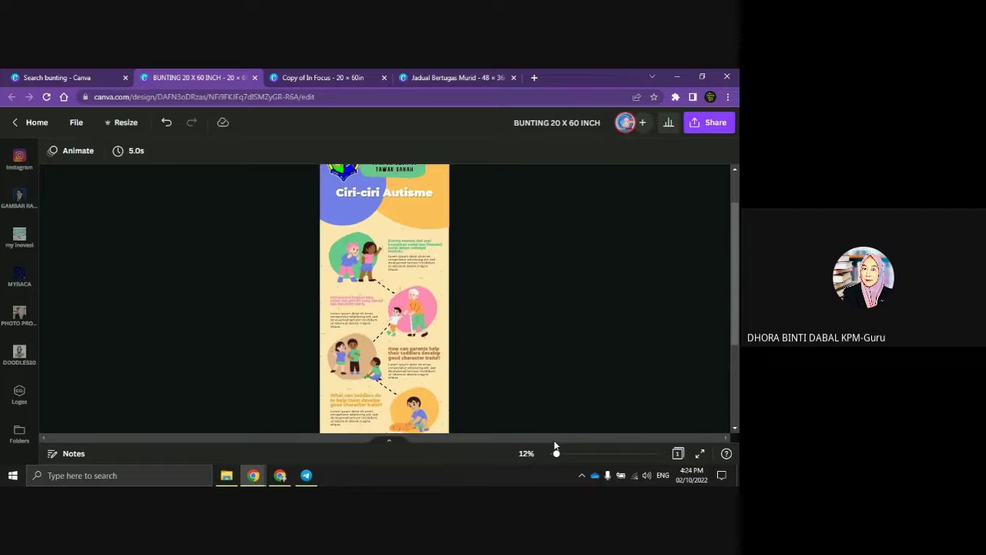
{"action": "left_click_drag", "start_coordinate": [557, 453], "coordinate": [567, 454]}
{"action": "scroll", "coordinate": [552, 287], "scroll_direction": "up", "scroll_amount": 3}
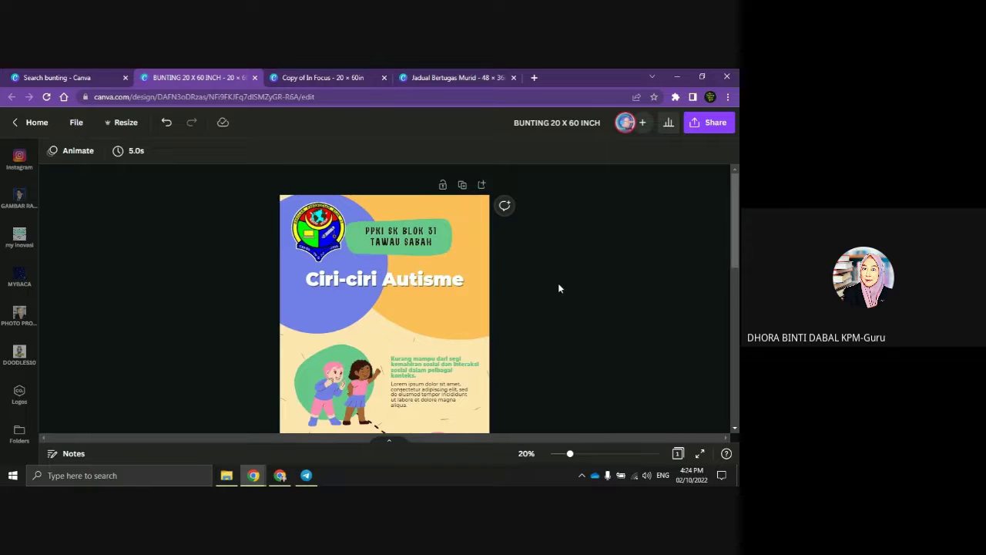
Switch to the other browser window's Canva home page, search the design types for "bunting" and create a Classroom Bunting design
{"action": "left_click", "coordinate": [82, 80]}
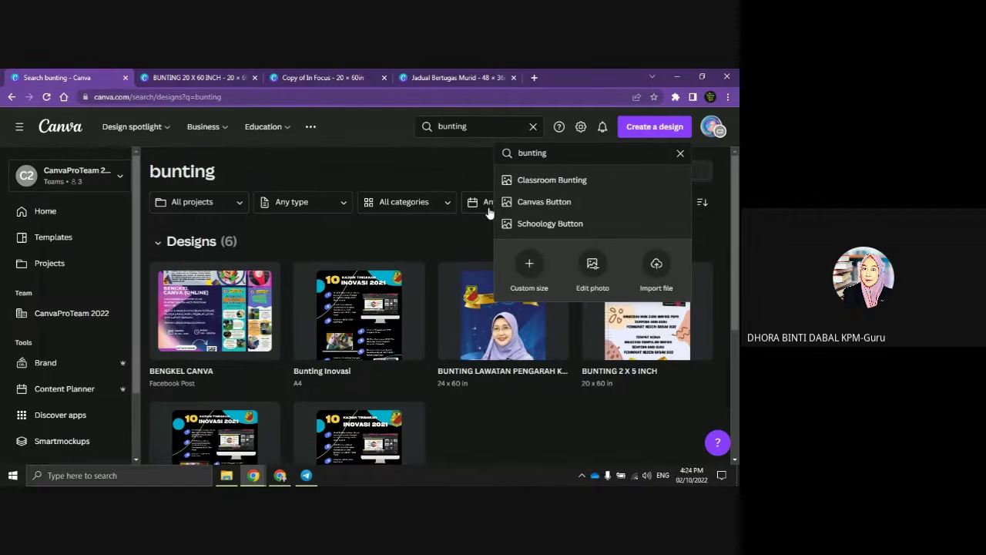
{"action": "left_click", "coordinate": [403, 143]}
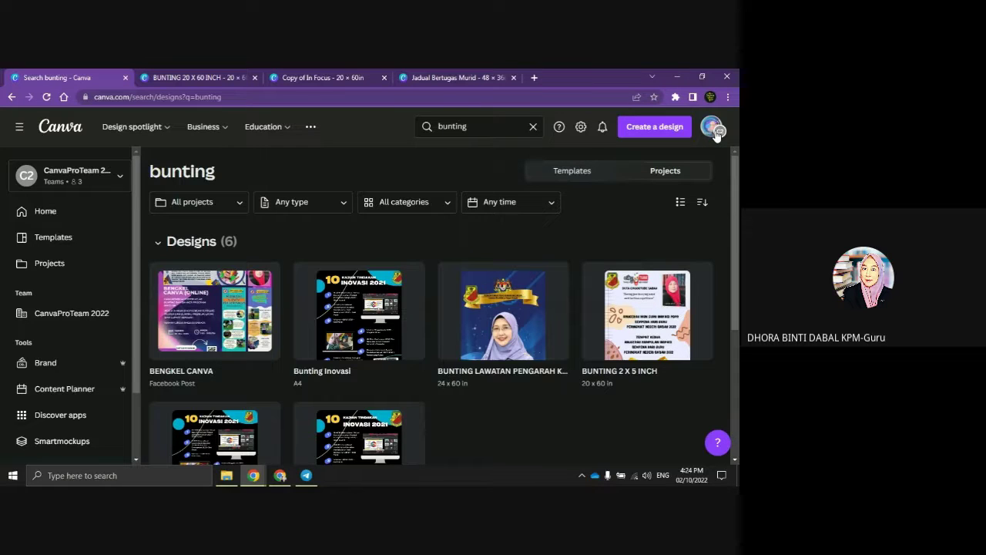
{"action": "left_click", "coordinate": [280, 475]}
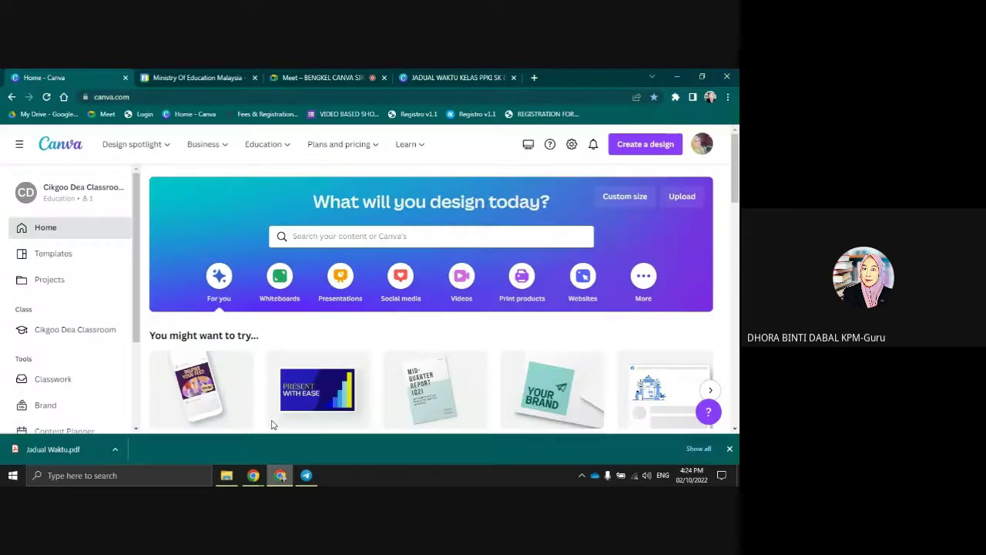
{"action": "left_click", "coordinate": [652, 143]}
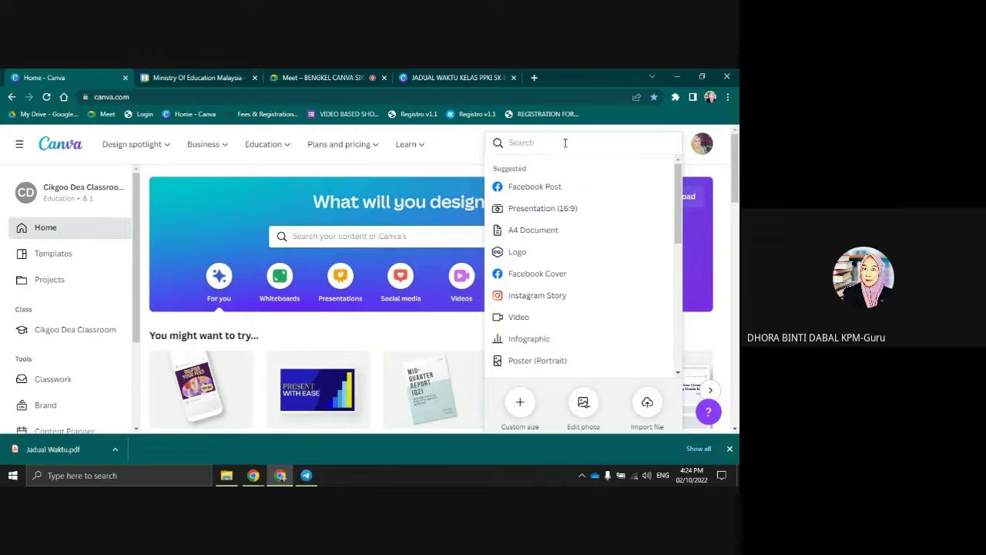
{"action": "type", "text": "bunting"}
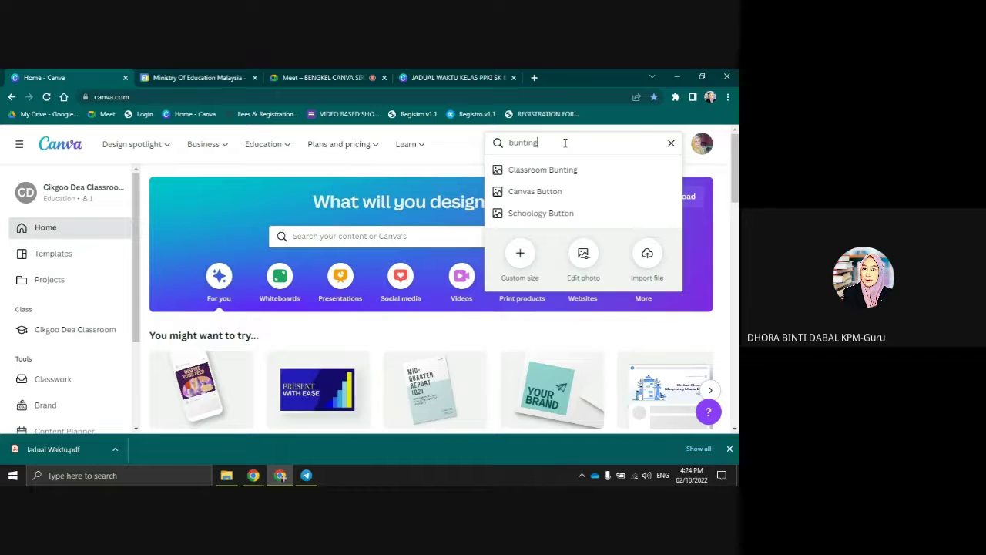
{"action": "left_click", "coordinate": [546, 171]}
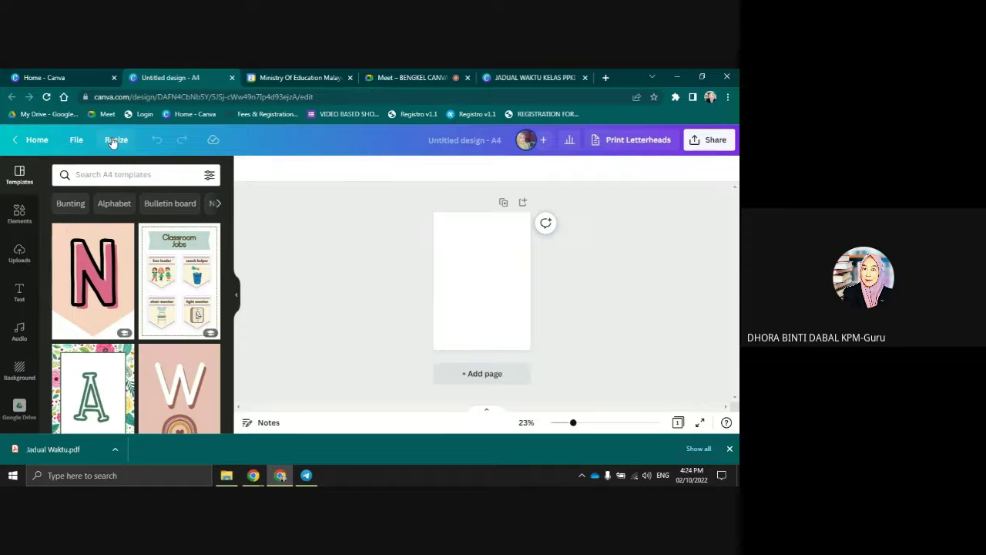
Resize the blank Classroom Bunting design itself to a custom 20 × 60 inches and dismiss the browser's downloads bar
{"action": "left_click", "coordinate": [113, 141]}
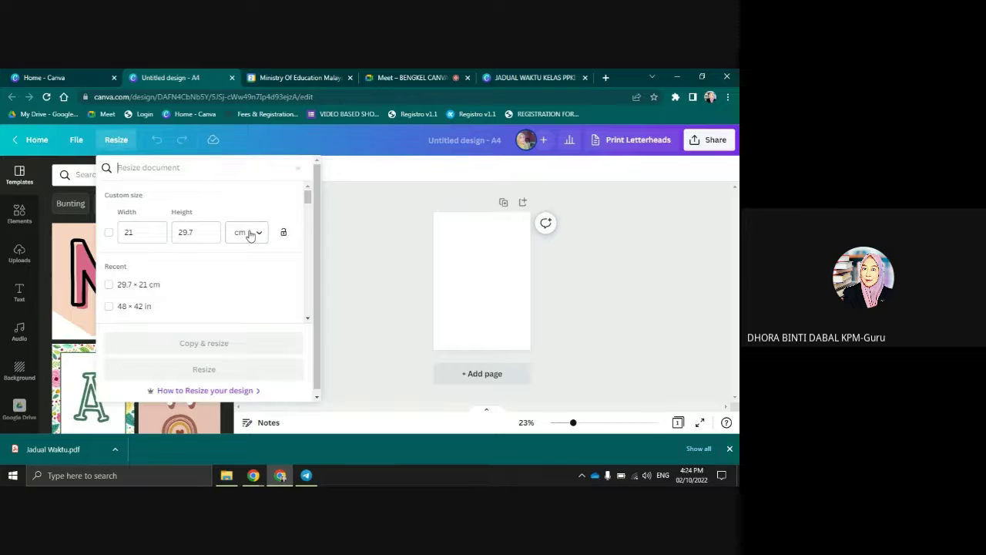
{"action": "left_click", "coordinate": [250, 236]}
{"action": "left_click", "coordinate": [239, 286]}
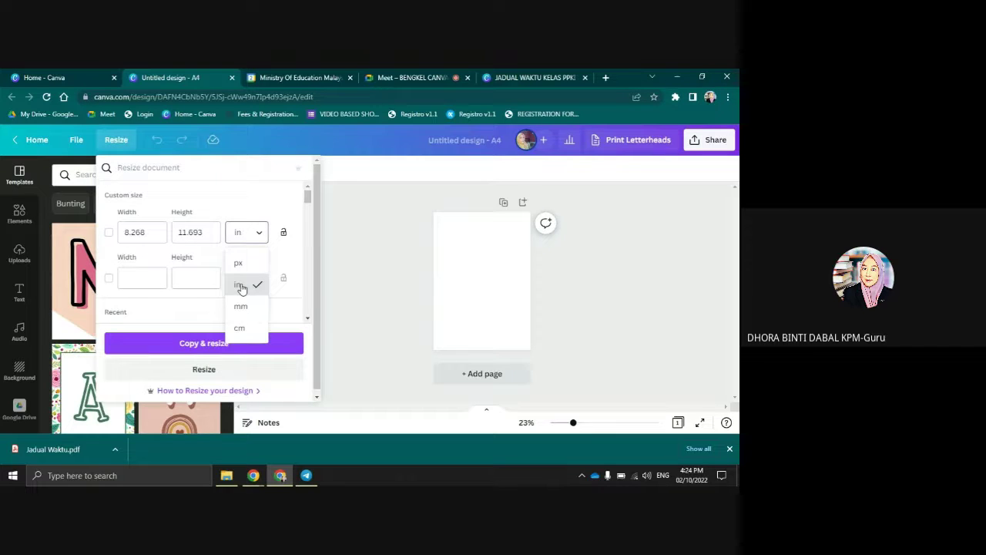
{"action": "left_click", "coordinate": [128, 232]}
{"action": "double_click", "coordinate": [126, 233]}
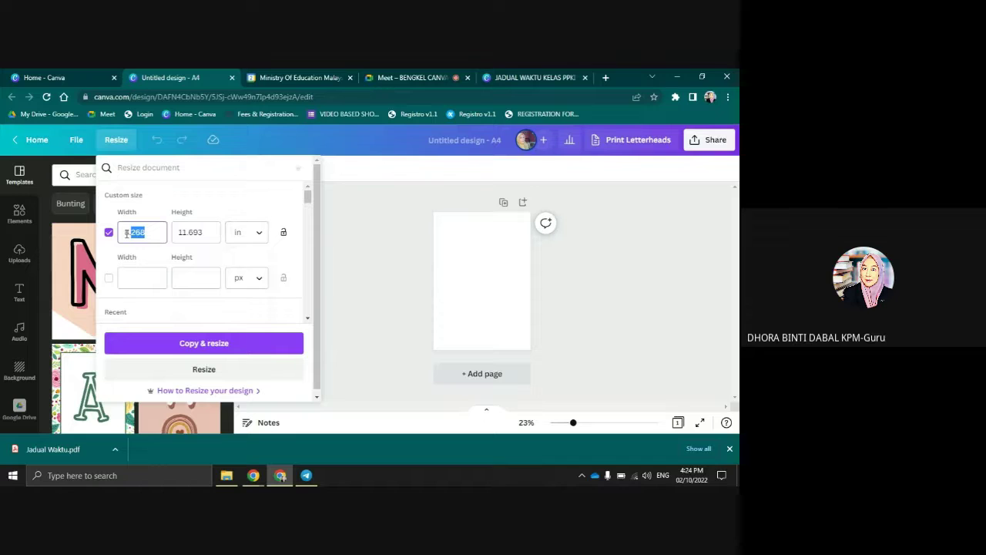
{"action": "scroll", "coordinate": [183, 243], "scroll_direction": "down", "scroll_amount": 2}
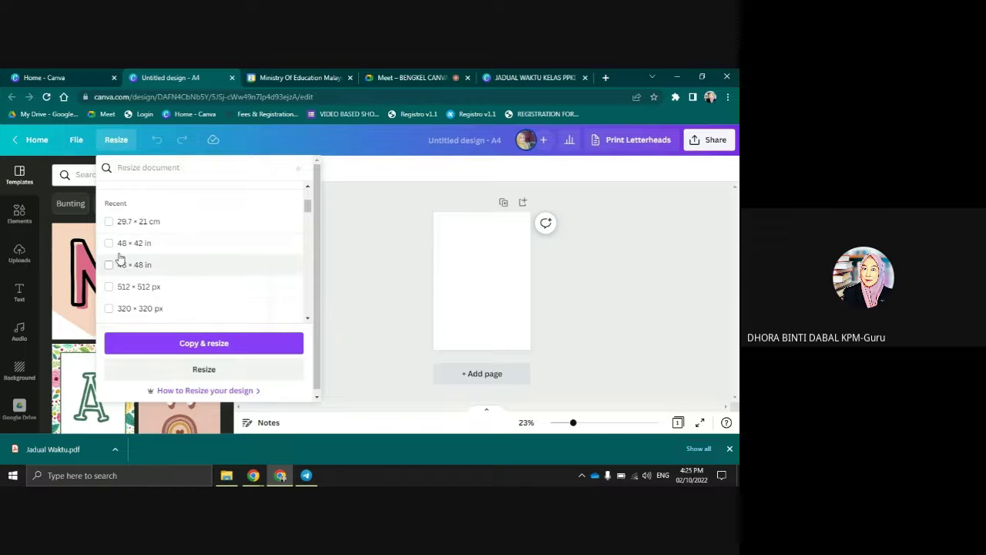
{"action": "scroll", "coordinate": [154, 254], "scroll_direction": "up", "scroll_amount": 2}
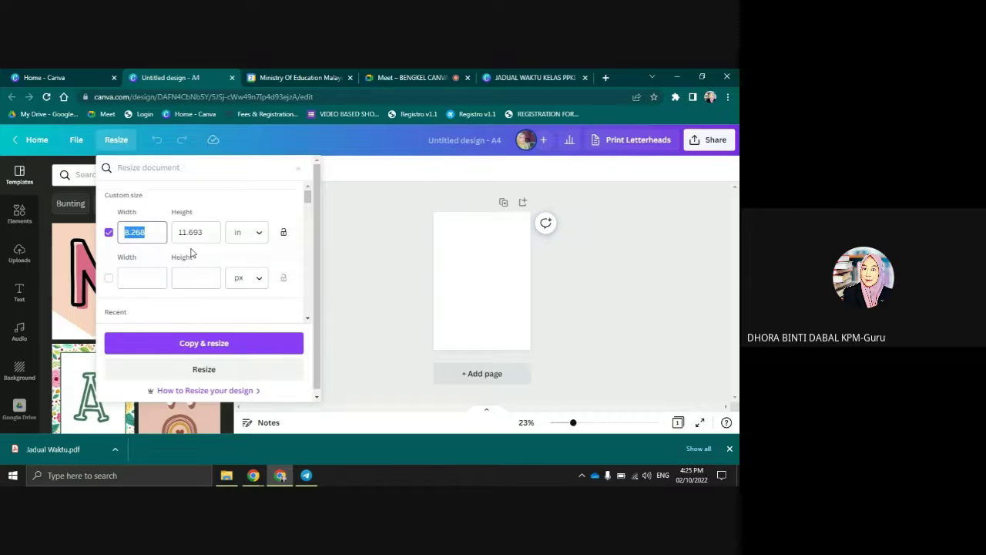
{"action": "type", "text": "20"}
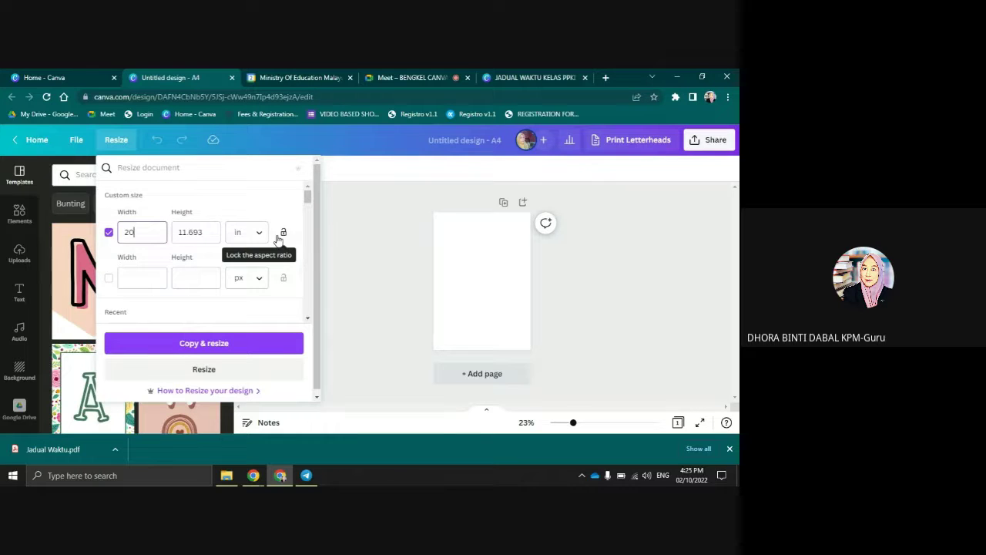
{"action": "key", "text": "Tab"}
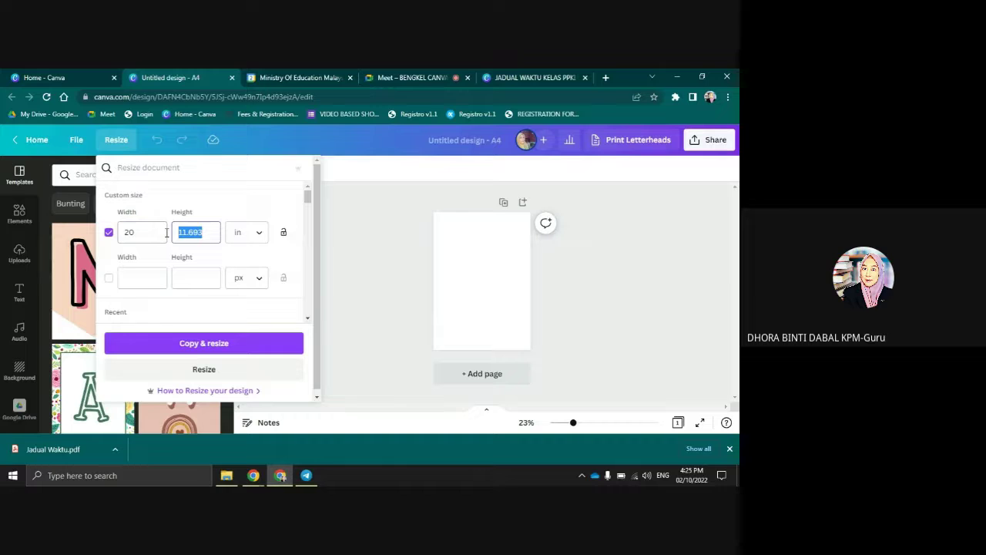
{"action": "type", "text": "60"}
{"action": "left_click", "coordinate": [192, 364]}
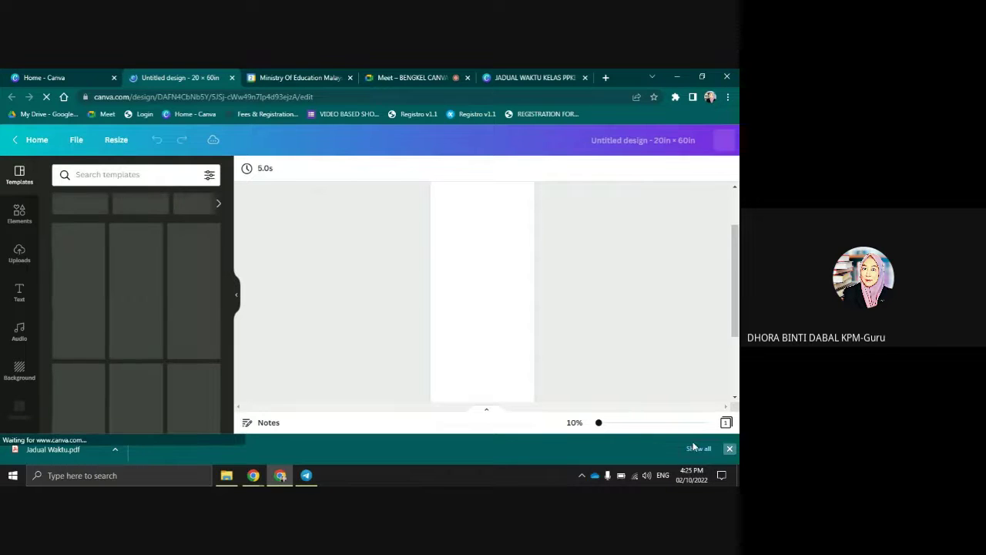
{"action": "left_click", "coordinate": [729, 448]}
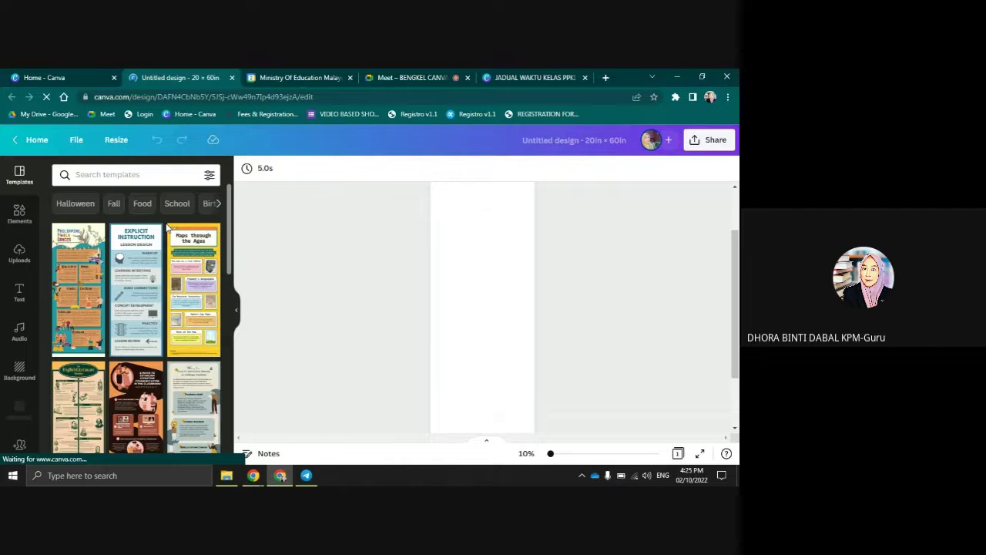
Browse the suggested templates and apply the Reading Comprehension infographic to the blank 20 × 60 inch page
{"action": "scroll", "coordinate": [168, 231], "scroll_direction": "down", "scroll_amount": 2}
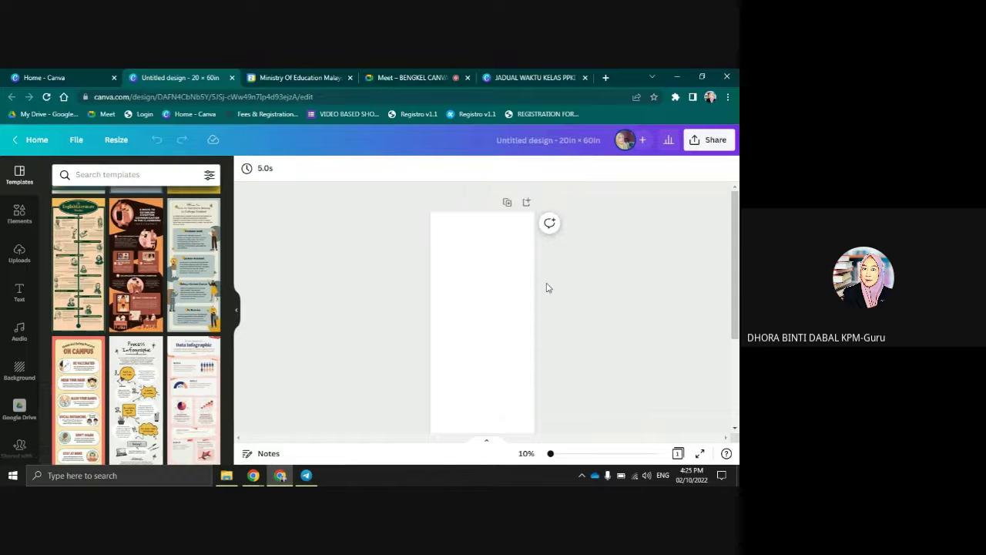
{"action": "scroll", "coordinate": [141, 303], "scroll_direction": "down", "scroll_amount": 2}
{"action": "scroll", "coordinate": [141, 303], "scroll_direction": "down", "scroll_amount": 2}
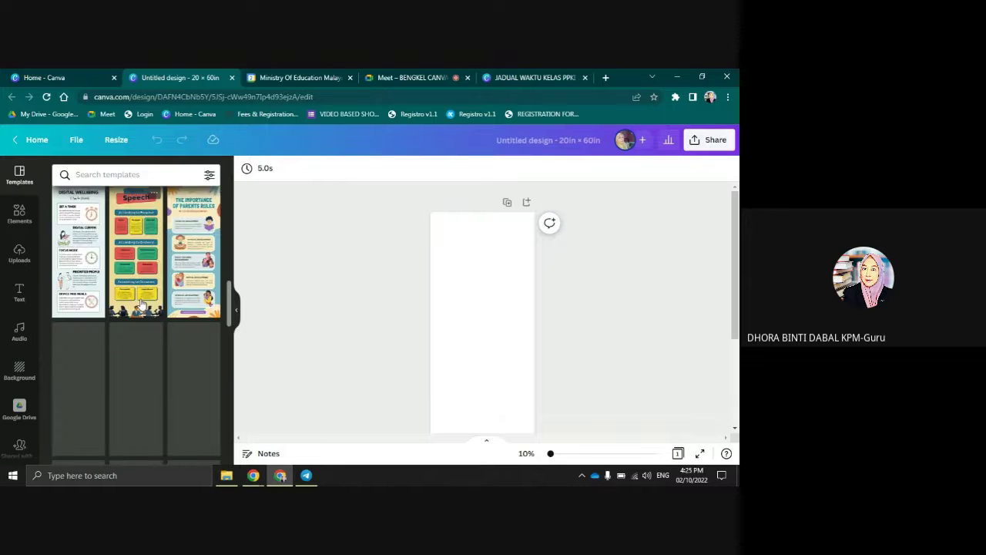
{"action": "scroll", "coordinate": [141, 303], "scroll_direction": "down", "scroll_amount": 2}
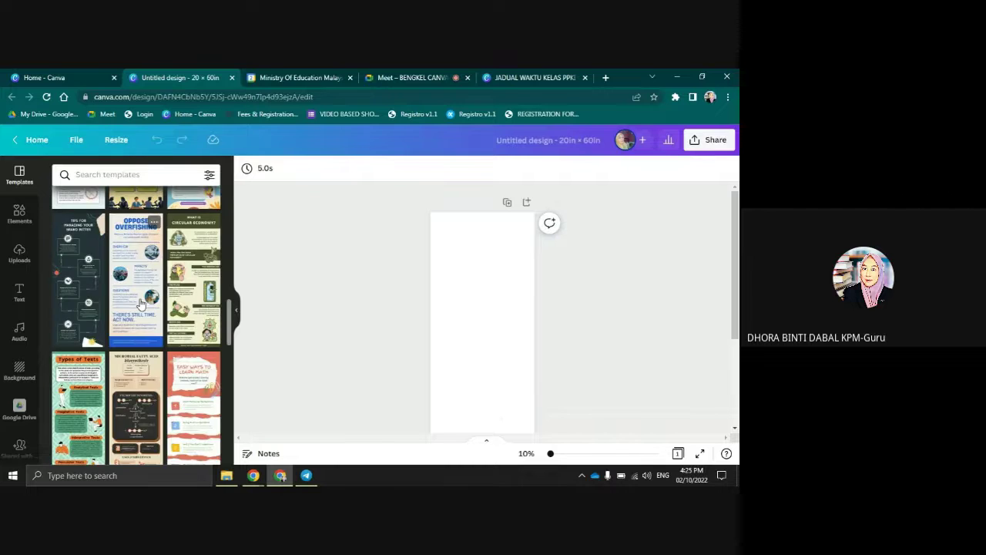
{"action": "scroll", "coordinate": [141, 303], "scroll_direction": "down", "scroll_amount": 2}
{"action": "scroll", "coordinate": [139, 269], "scroll_direction": "up", "scroll_amount": 1}
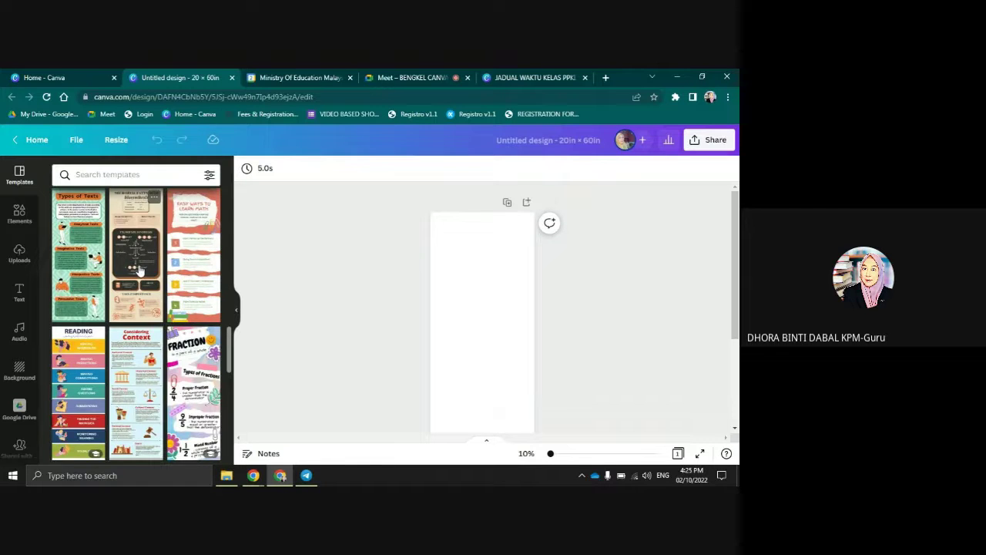
{"action": "scroll", "coordinate": [140, 269], "scroll_direction": "down", "scroll_amount": 3}
{"action": "scroll", "coordinate": [131, 279], "scroll_direction": "up", "scroll_amount": 1}
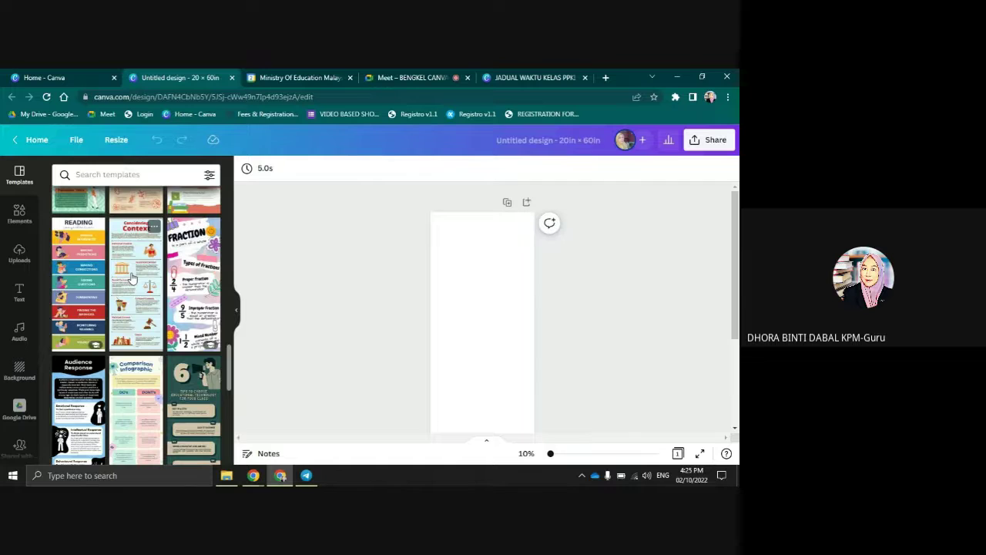
{"action": "scroll", "coordinate": [132, 279], "scroll_direction": "down", "scroll_amount": 1}
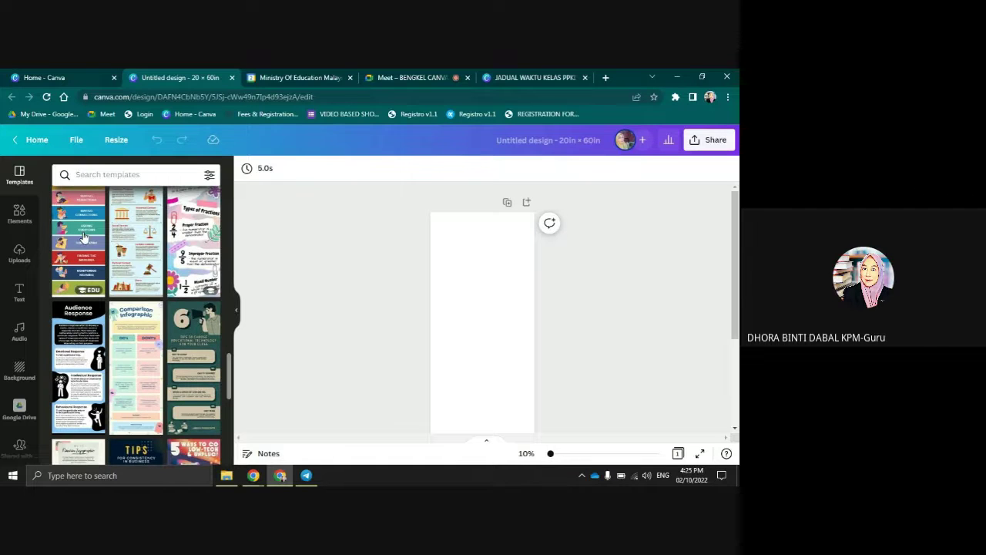
{"action": "left_click", "coordinate": [85, 238]}
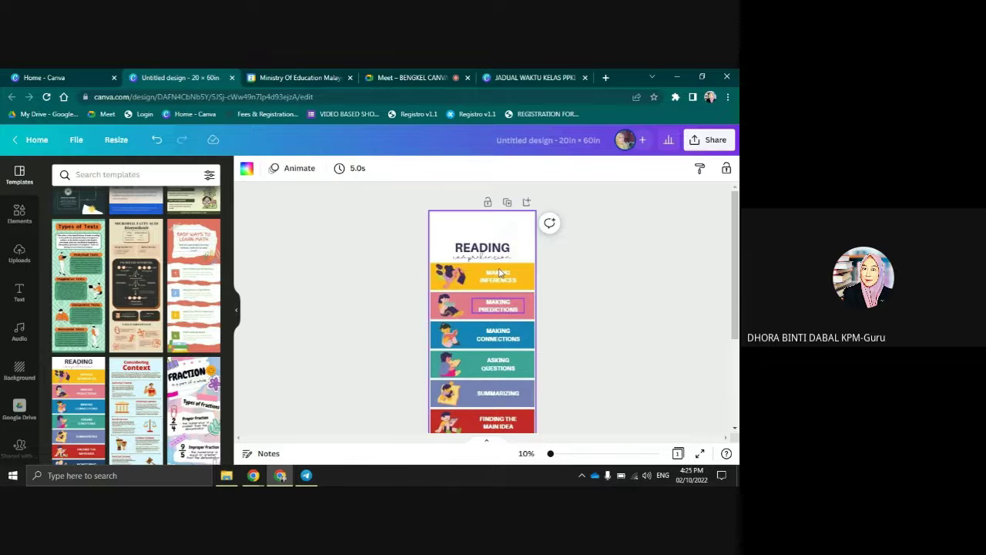
Examine the applied Reading Comprehension template from its READING heading down to the Visualizing band
{"action": "scroll", "coordinate": [540, 293], "scroll_direction": "down", "scroll_amount": 3}
{"action": "scroll", "coordinate": [576, 295], "scroll_direction": "down", "scroll_amount": 1}
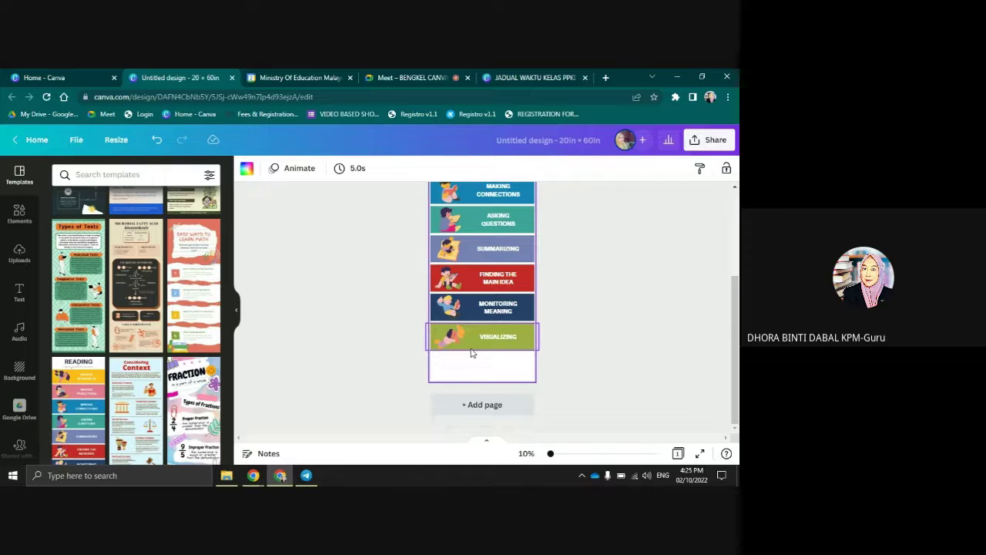
{"action": "scroll", "coordinate": [593, 289], "scroll_direction": "up", "scroll_amount": 3}
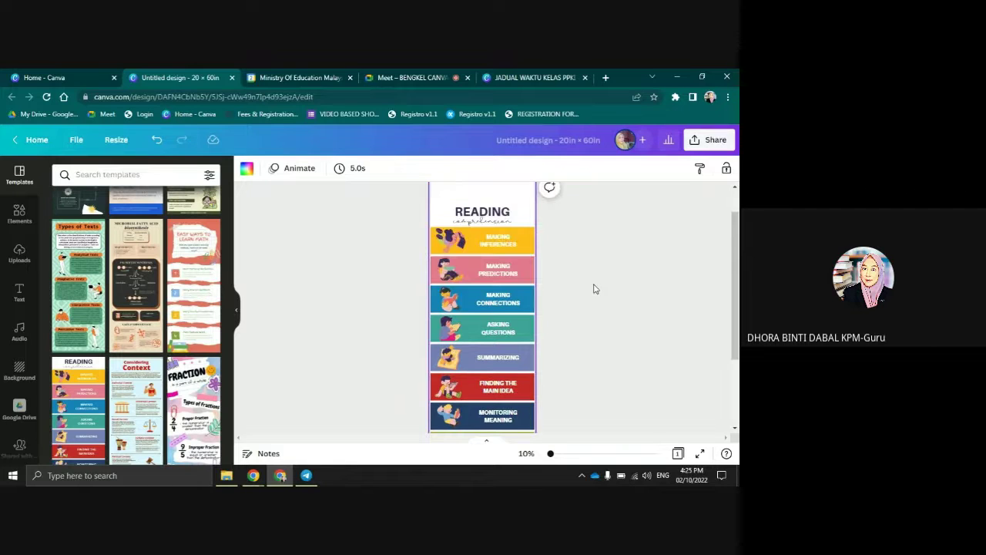
{"action": "scroll", "coordinate": [594, 289], "scroll_direction": "up", "scroll_amount": 1}
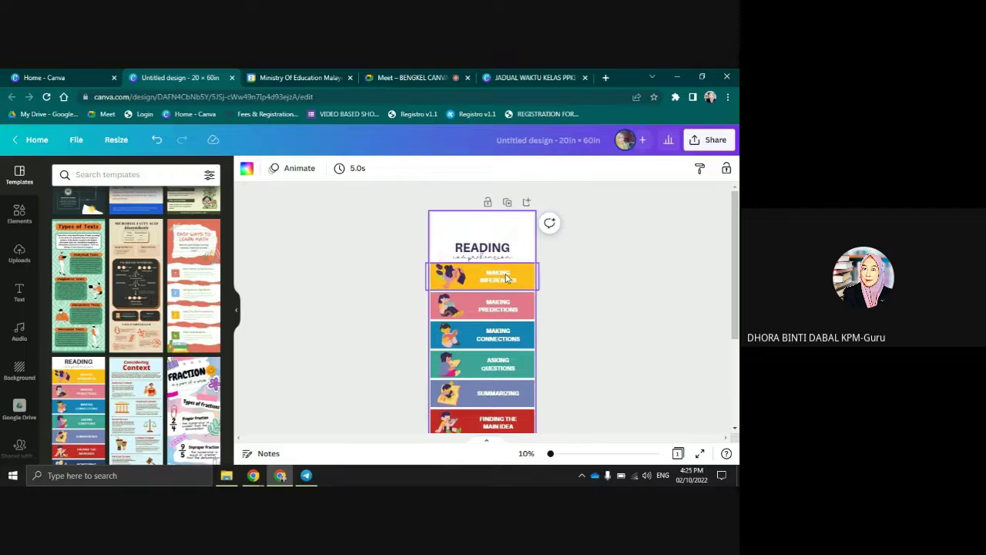
{"action": "left_click", "coordinate": [505, 277]}
{"action": "mouse_move", "coordinate": [501, 274]}
{"action": "left_mouse_down"}
{"action": "mouse_move", "coordinate": [493, 257]}
{"action": "mouse_move", "coordinate": [494, 274]}
{"action": "left_mouse_up"}
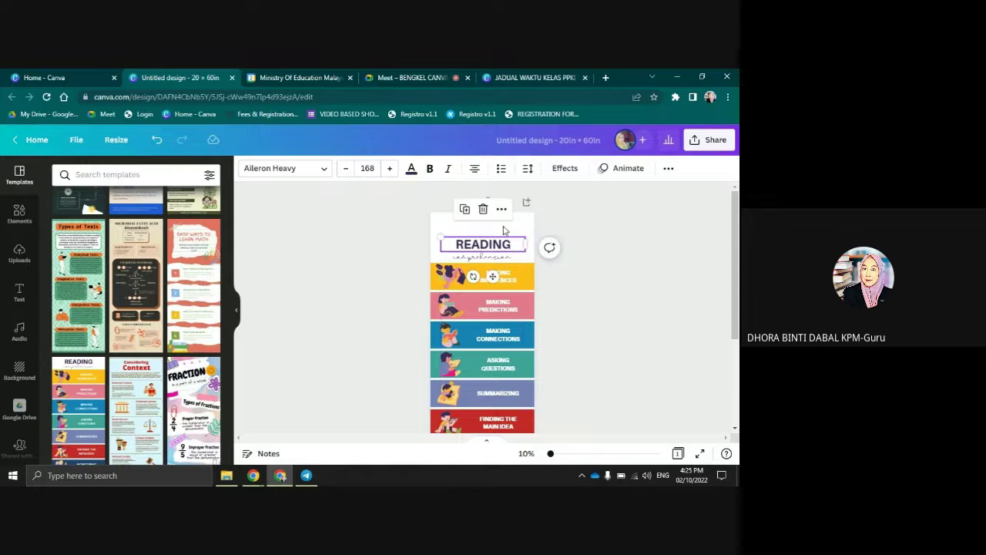
{"action": "left_click", "coordinate": [602, 242]}
{"action": "scroll", "coordinate": [608, 254], "scroll_direction": "down", "scroll_amount": 2}
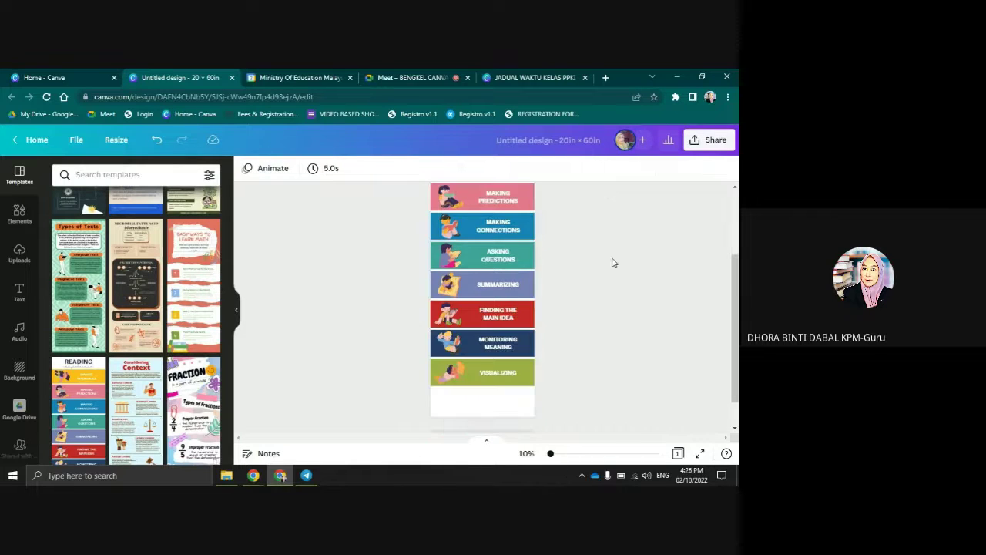
{"action": "scroll", "coordinate": [521, 316], "scroll_direction": "up", "scroll_amount": 2}
{"action": "scroll", "coordinate": [521, 317], "scroll_direction": "up", "scroll_amount": 1}
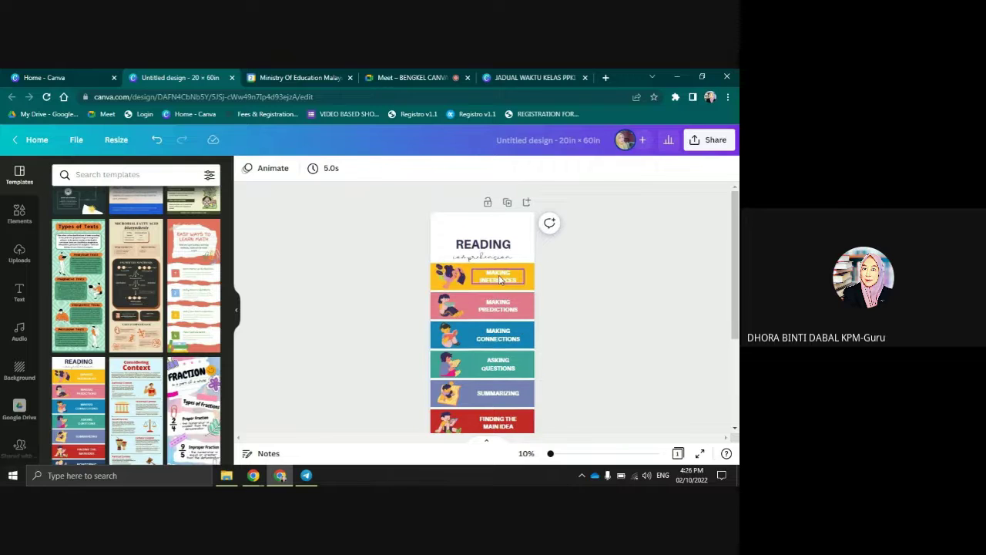
Replace the yellow band's MAKING INFERENCES text with "BUAT PERBEZAAN" and move it slightly down to centre it in the band
{"action": "left_click", "coordinate": [501, 281]}
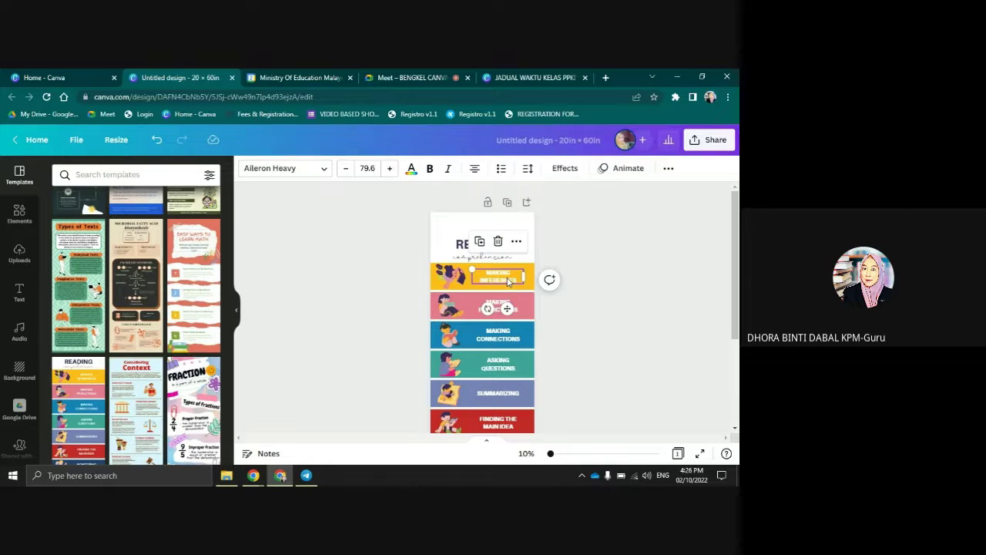
{"action": "double_click", "coordinate": [508, 281]}
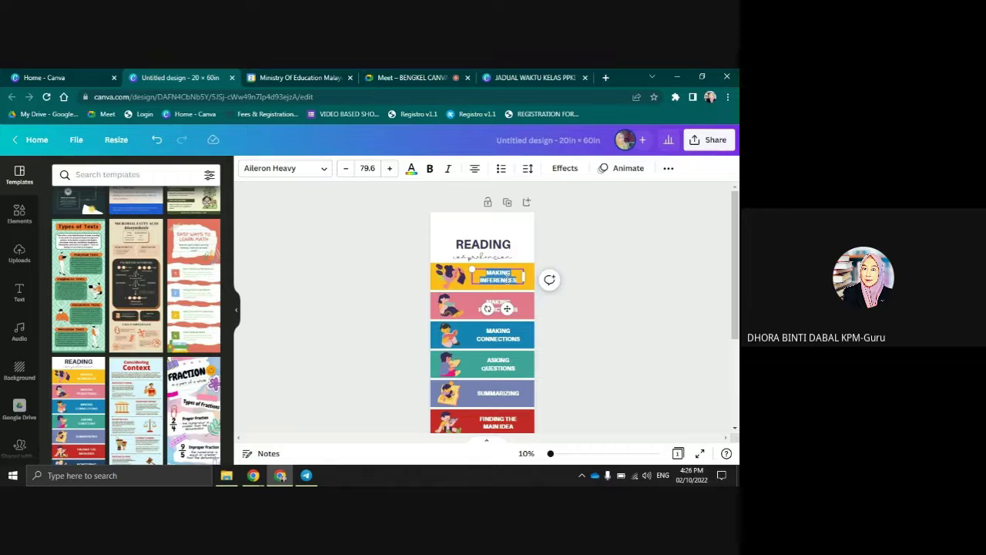
{"action": "key", "text": "BackSpace"}
{"action": "type", "text": "BUAT"}
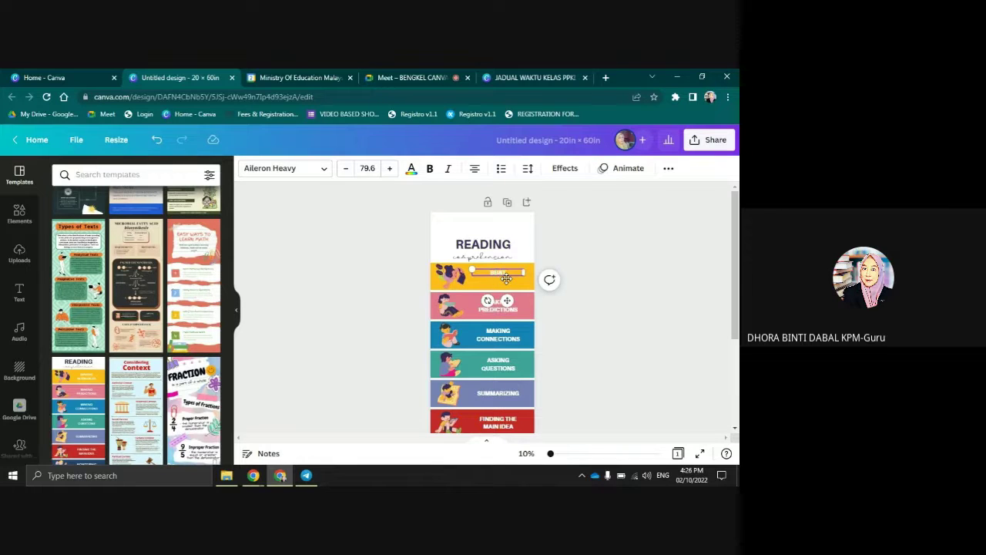
{"action": "type", "text": " INFERENS"}
{"action": "scroll", "coordinate": [485, 320], "scroll_direction": "up", "scroll_amount": 3}
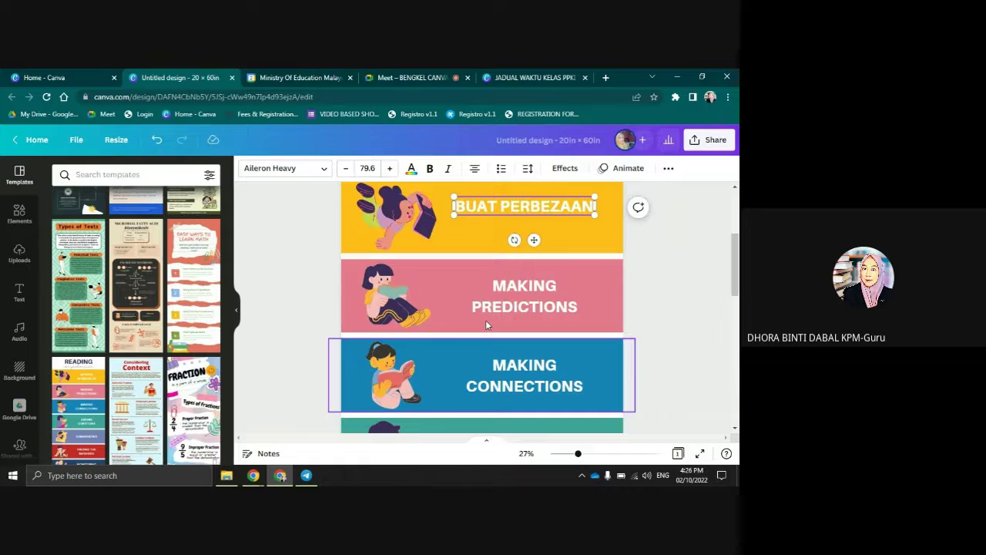
{"action": "scroll", "coordinate": [486, 324], "scroll_direction": "up", "scroll_amount": 2}
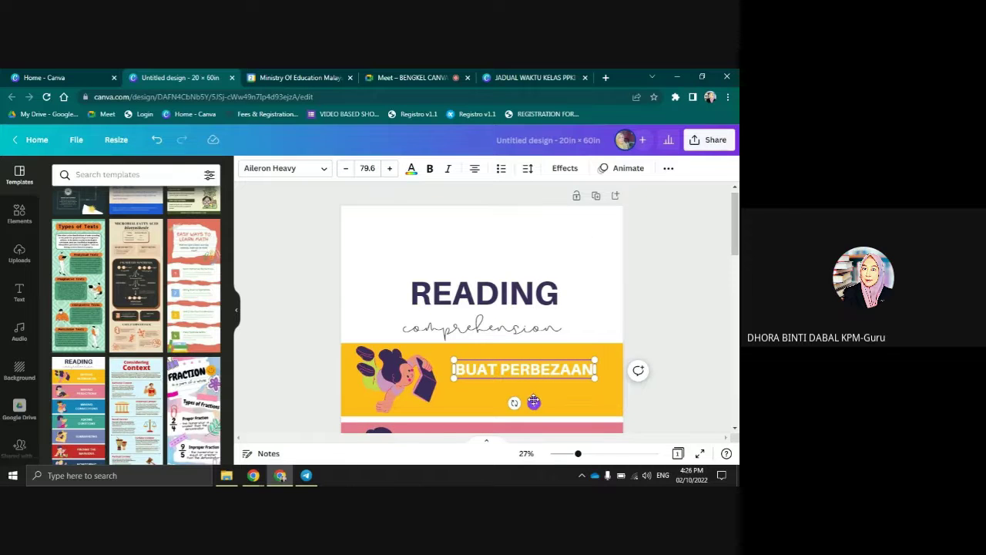
{"action": "left_click_drag", "start_coordinate": [533, 401], "coordinate": [532, 414]}
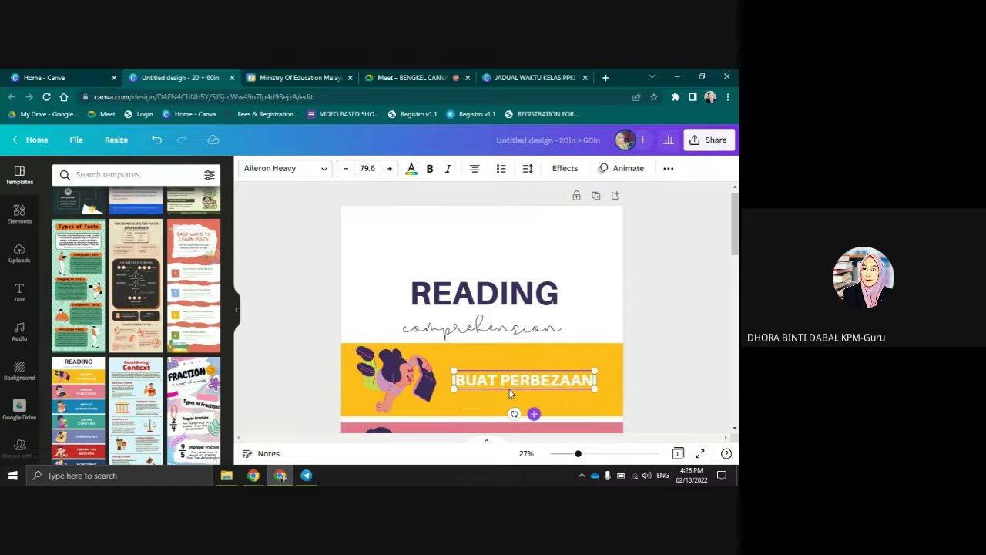
Change the font of the BUAT PERBEZAAN text to Alphabet Medium, after trying Dosis Extra Bold
{"action": "left_click", "coordinate": [238, 304]}
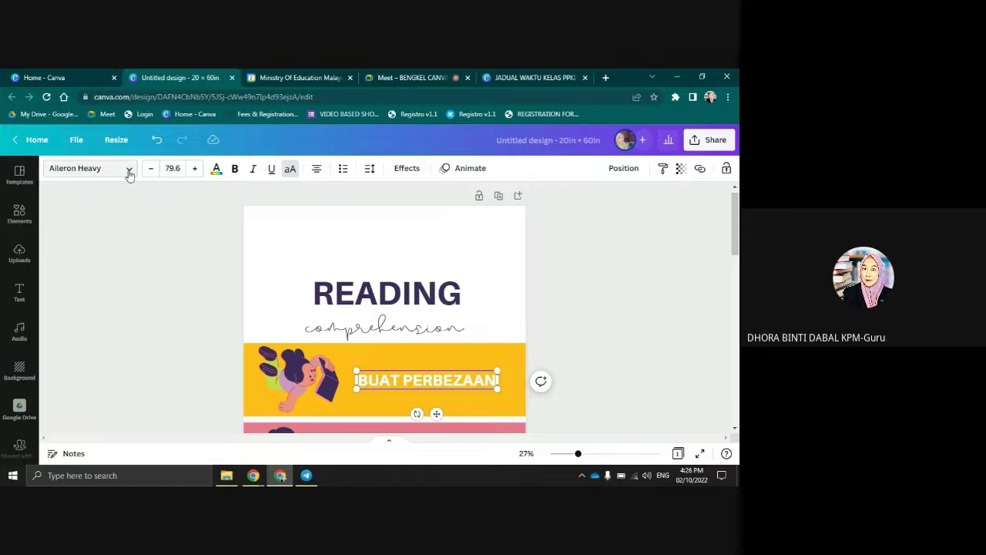
{"action": "left_click", "coordinate": [85, 168]}
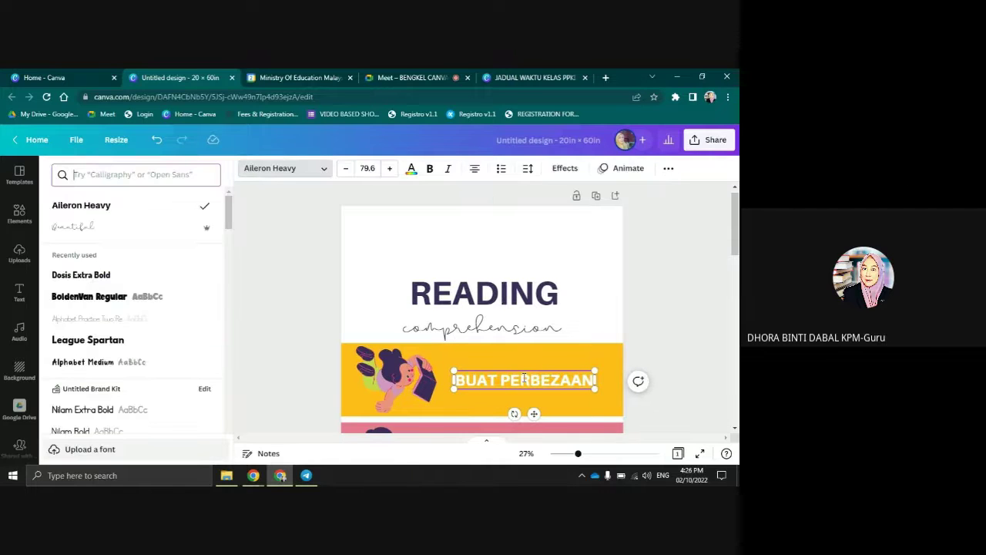
{"action": "left_click", "coordinate": [77, 276]}
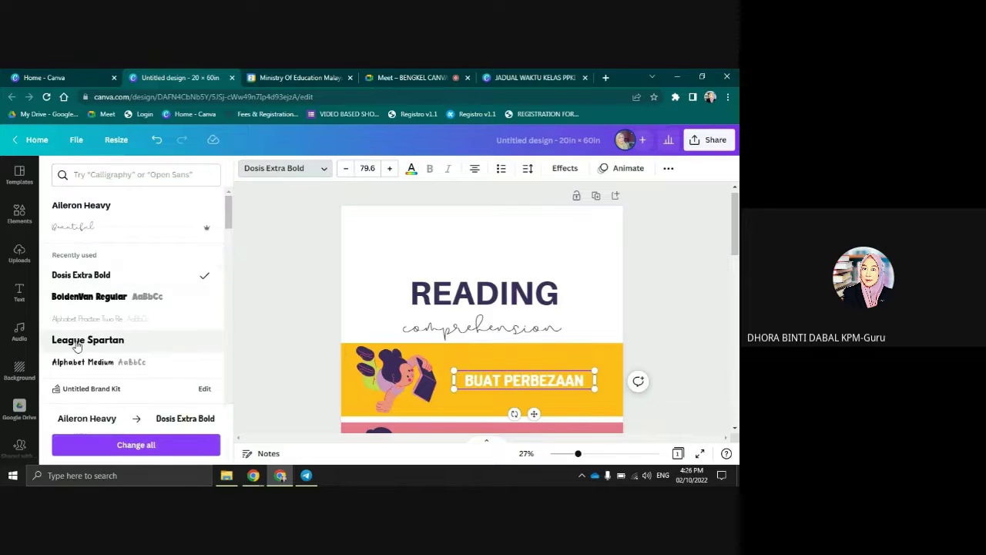
{"action": "left_click", "coordinate": [71, 367]}
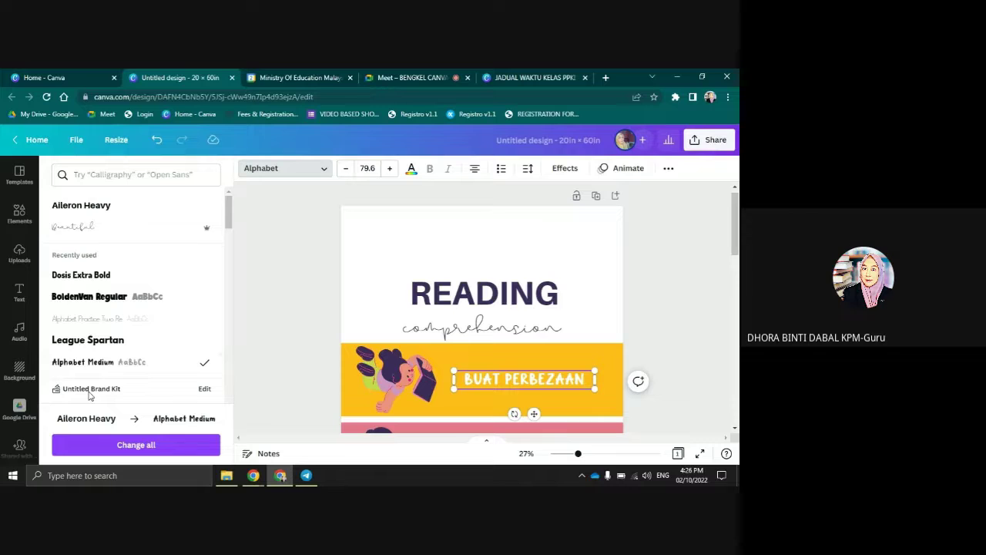
{"action": "key", "text": "Escape"}
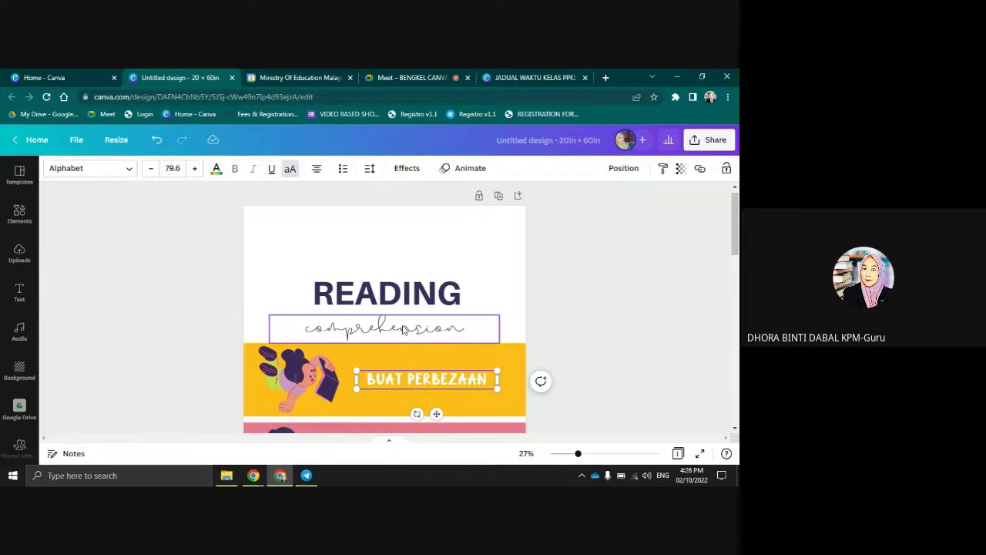
Set the page background to the medium purple of the Wild Orchid palette
{"action": "left_click", "coordinate": [403, 329]}
{"action": "left_click", "coordinate": [460, 300]}
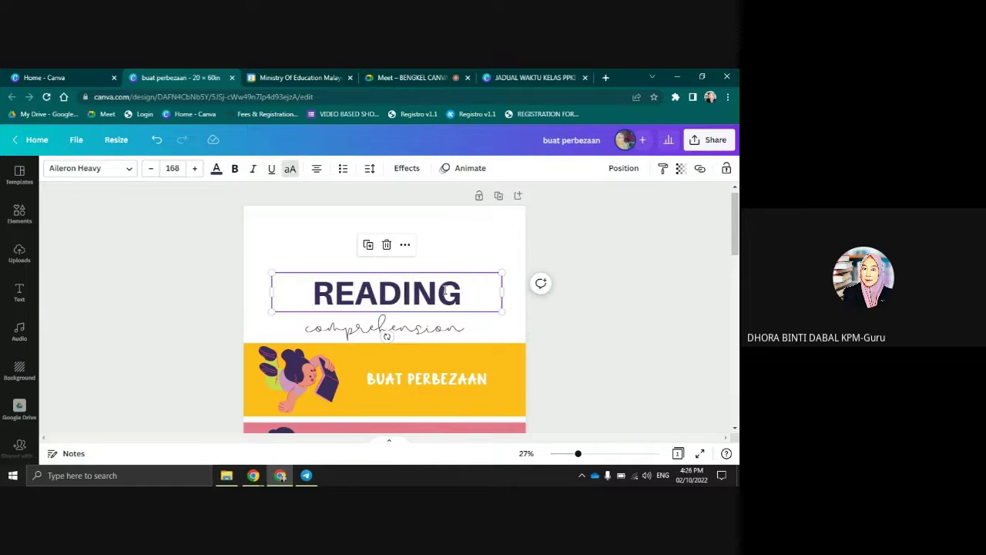
{"action": "left_click", "coordinate": [501, 232]}
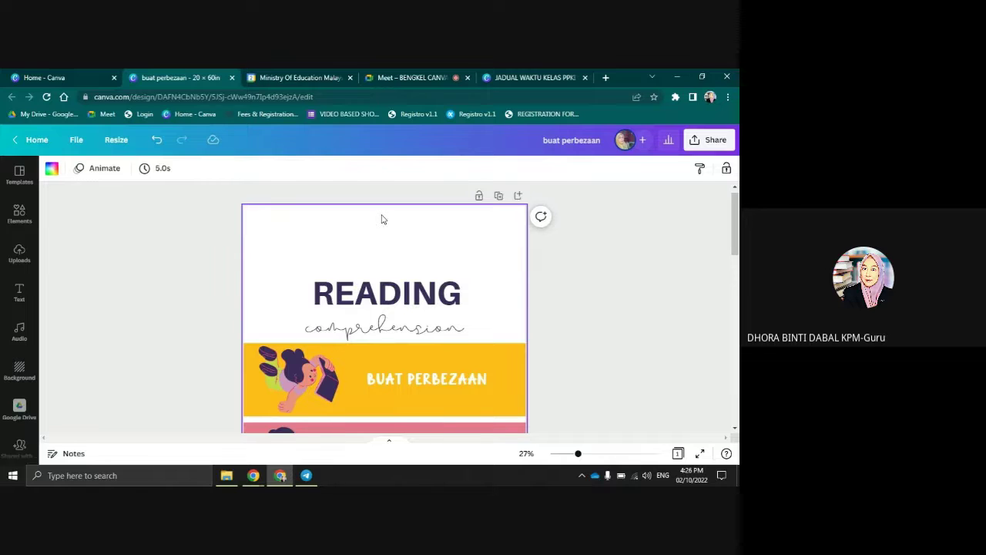
{"action": "scroll", "coordinate": [553, 289], "scroll_direction": "down", "scroll_amount": 2}
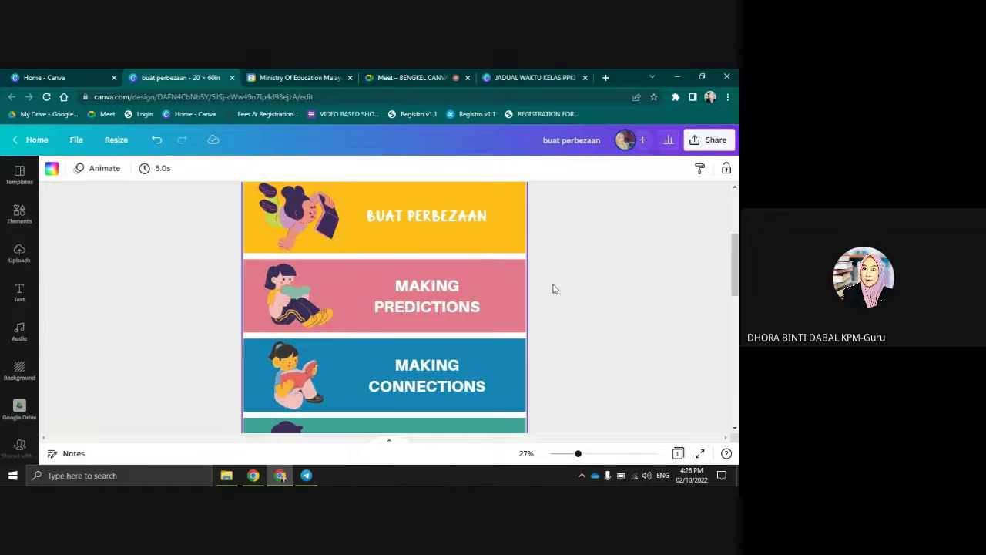
{"action": "scroll", "coordinate": [269, 229], "scroll_direction": "up", "scroll_amount": 2}
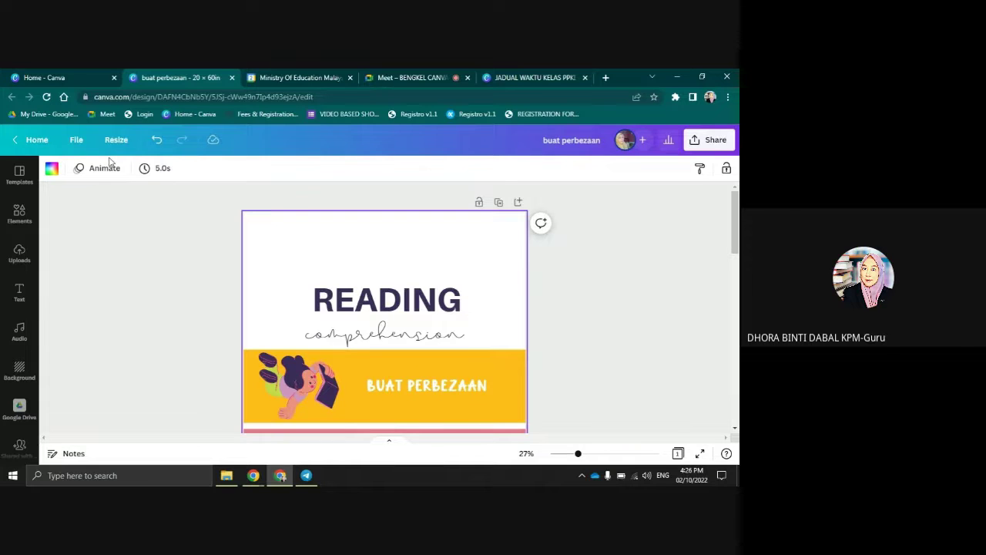
{"action": "left_click", "coordinate": [52, 169]}
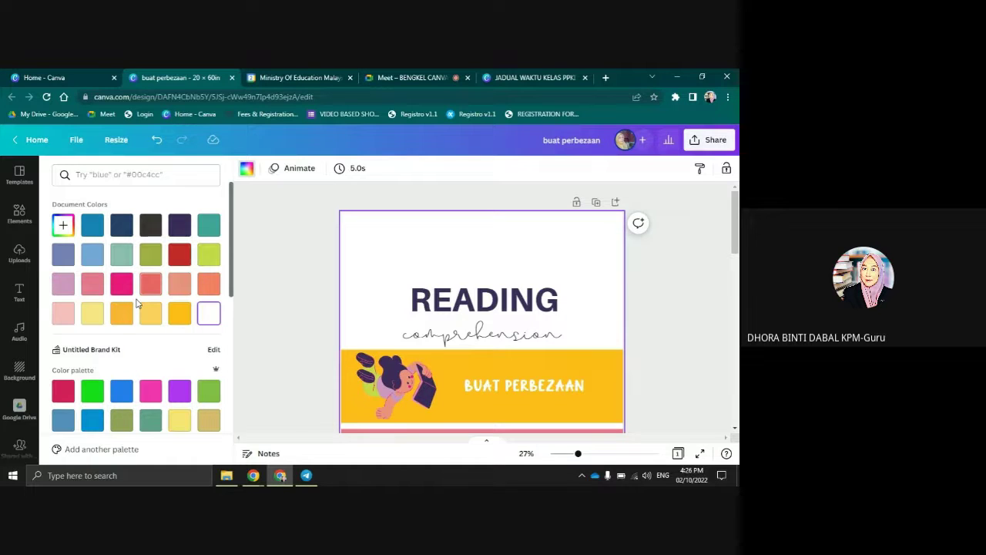
{"action": "scroll", "coordinate": [134, 303], "scroll_direction": "down", "scroll_amount": 2}
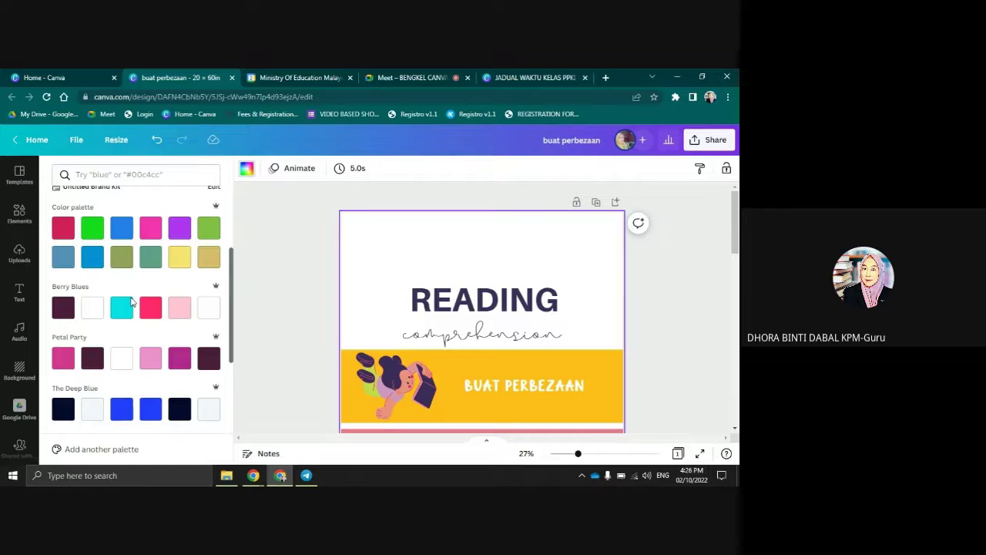
{"action": "scroll", "coordinate": [131, 303], "scroll_direction": "down", "scroll_amount": 1}
{"action": "scroll", "coordinate": [131, 302], "scroll_direction": "down", "scroll_amount": 1}
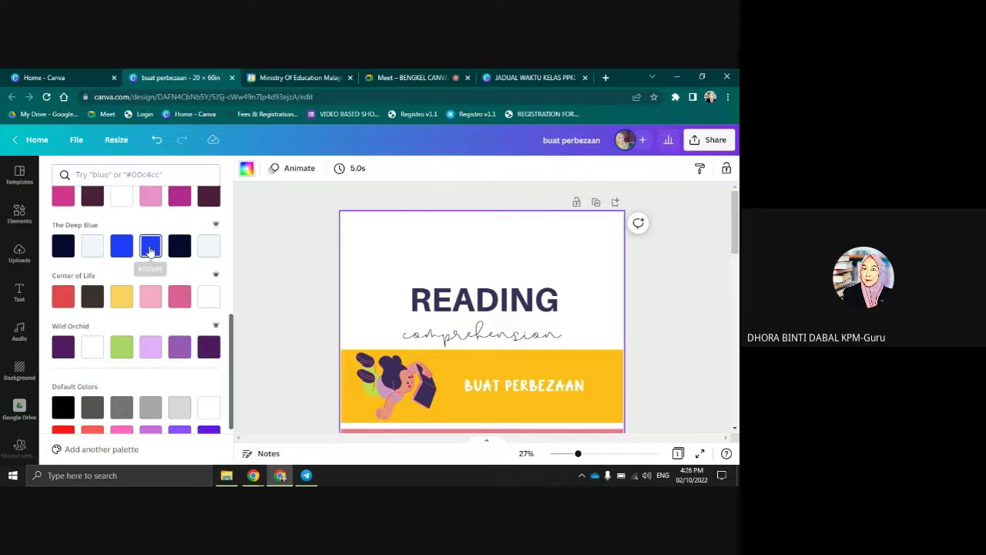
{"action": "left_click", "coordinate": [180, 349]}
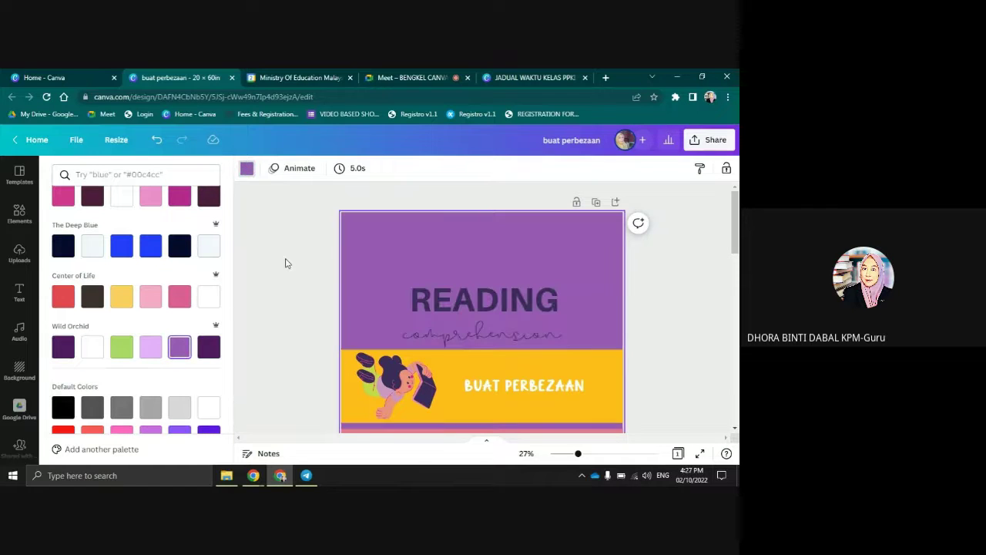
Recolour the READING heading white using the Berry Blues palette
{"action": "left_click", "coordinate": [458, 299]}
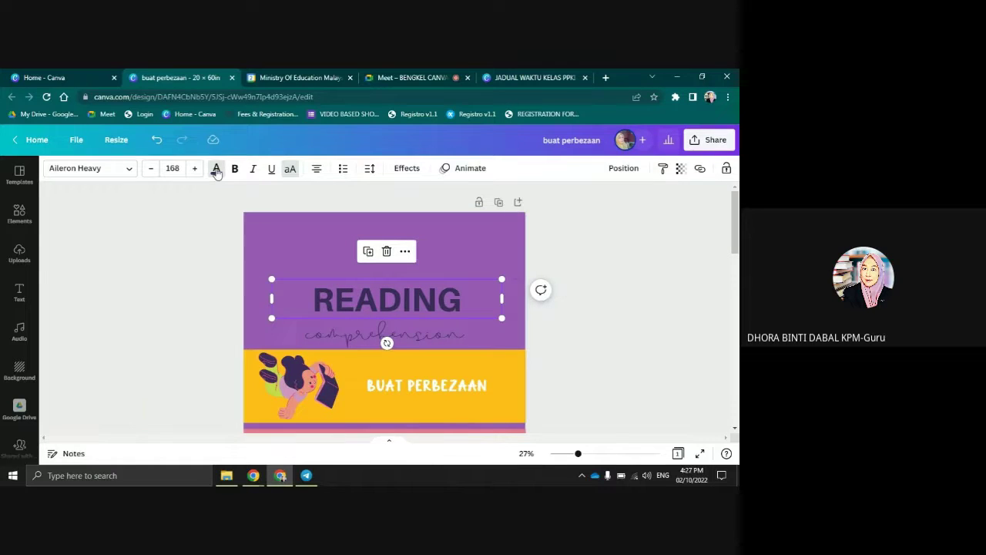
{"action": "left_click", "coordinate": [217, 169]}
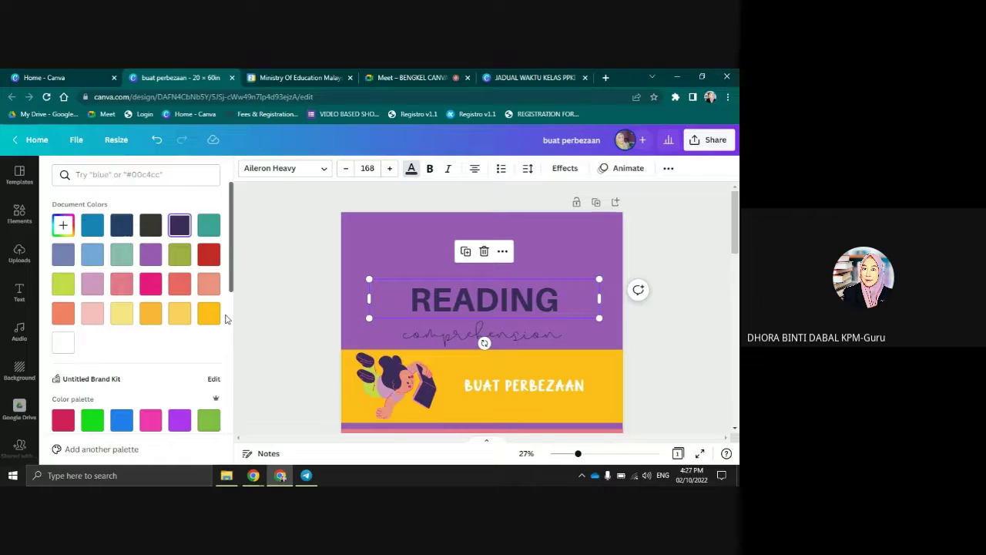
{"action": "scroll", "coordinate": [220, 322], "scroll_direction": "down", "scroll_amount": 2}
{"action": "left_click", "coordinate": [209, 337]}
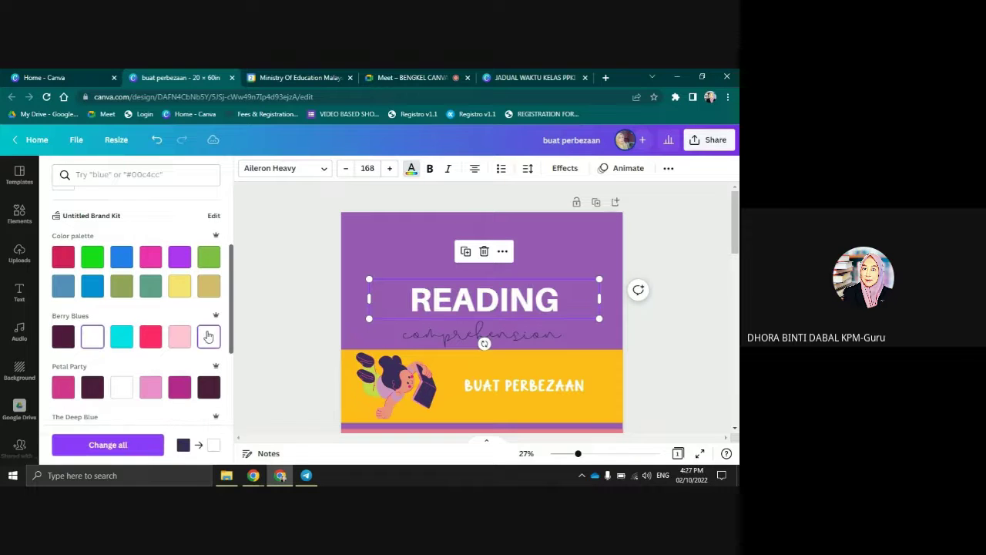
Apply the Shadow text effect to the READING heading and set the shadow colour to the dark charcoal document colour
{"action": "left_click", "coordinate": [565, 168]}
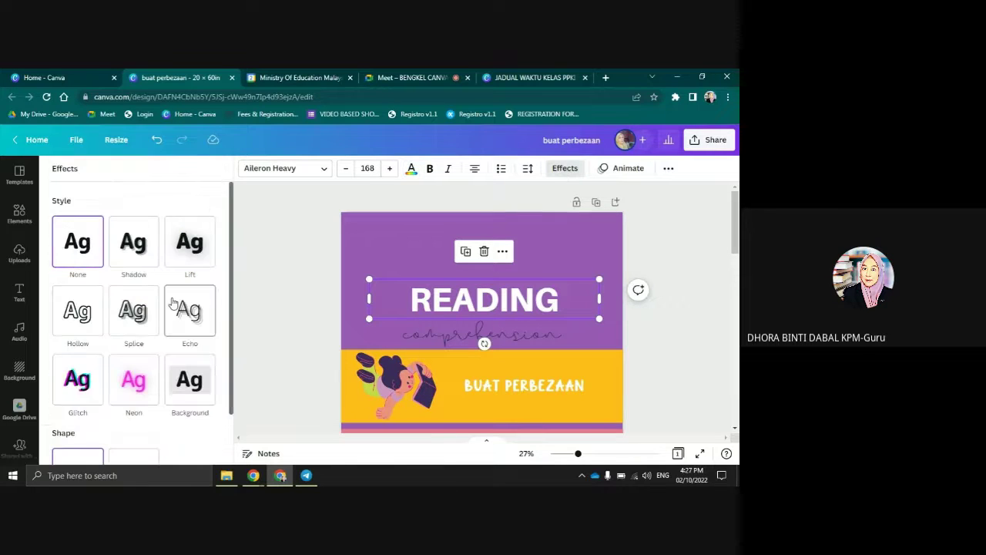
{"action": "left_click", "coordinate": [134, 243]}
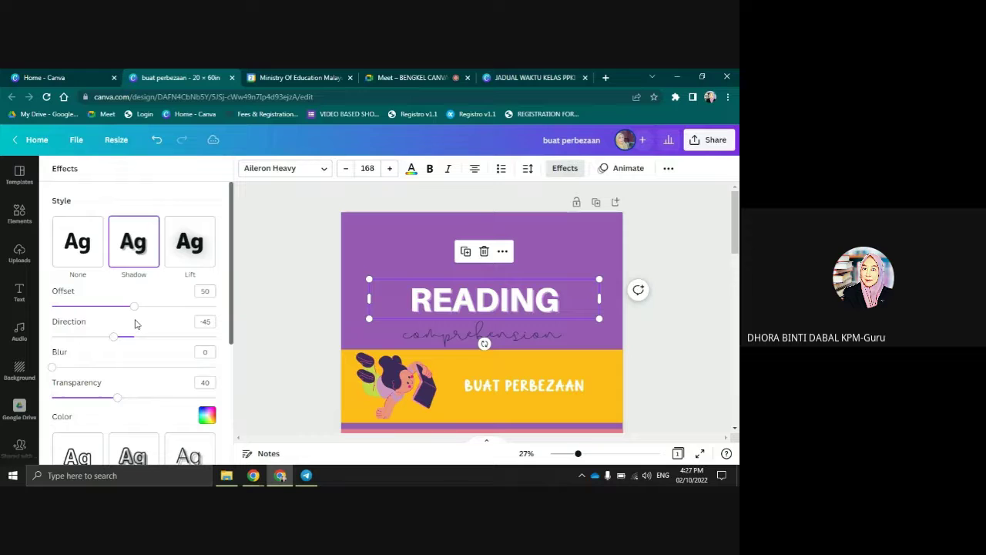
{"action": "left_click", "coordinate": [207, 415]}
{"action": "left_click", "coordinate": [144, 258]}
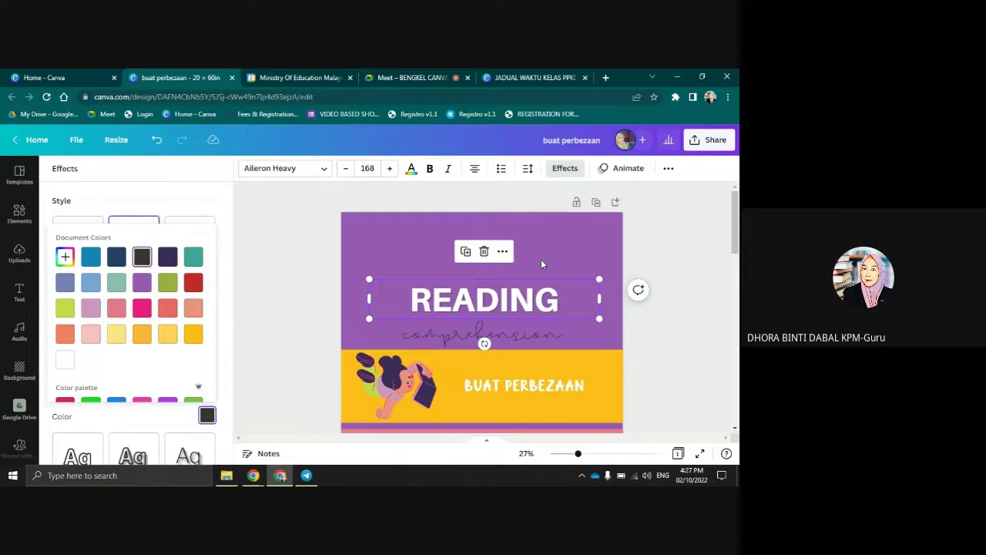
{"action": "left_click", "coordinate": [660, 229]}
{"action": "left_click", "coordinate": [654, 231]}
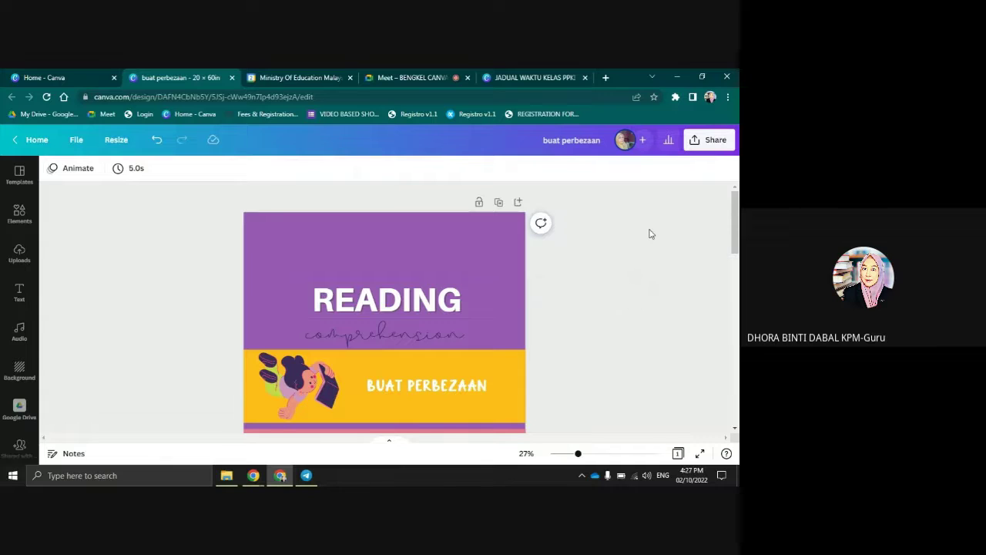
Try replacing the girl illustration in the pink MAKING PREDICTIONS band with the uploaded blue-background portrait photo, shrunk to fit the band
{"action": "scroll", "coordinate": [530, 300], "scroll_direction": "down", "scroll_amount": 3}
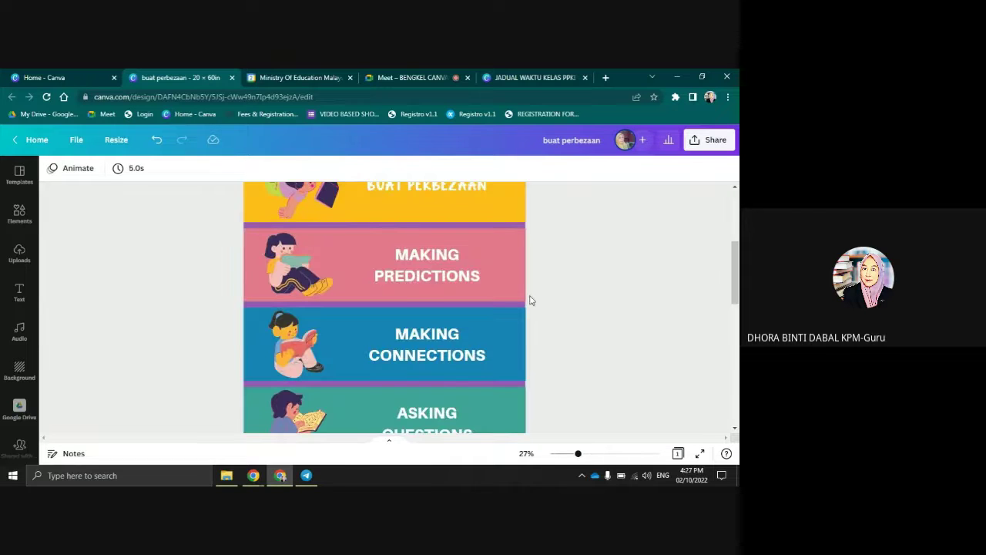
{"action": "scroll", "coordinate": [429, 280], "scroll_direction": "down", "scroll_amount": 8}
{"action": "scroll", "coordinate": [428, 280], "scroll_direction": "up", "scroll_amount": 3}
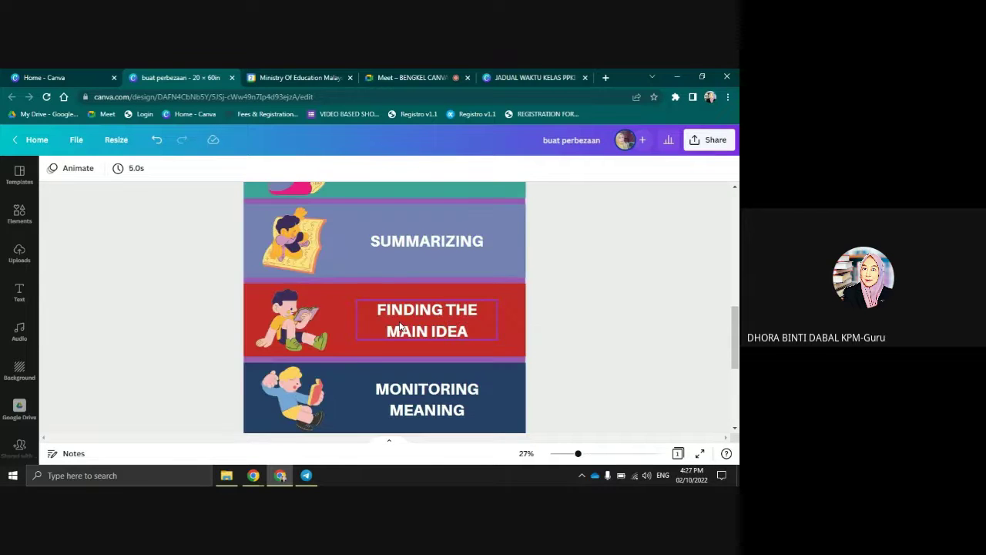
{"action": "scroll", "coordinate": [355, 304], "scroll_direction": "up", "scroll_amount": 8}
{"action": "scroll", "coordinate": [355, 304], "scroll_direction": "down", "scroll_amount": 2}
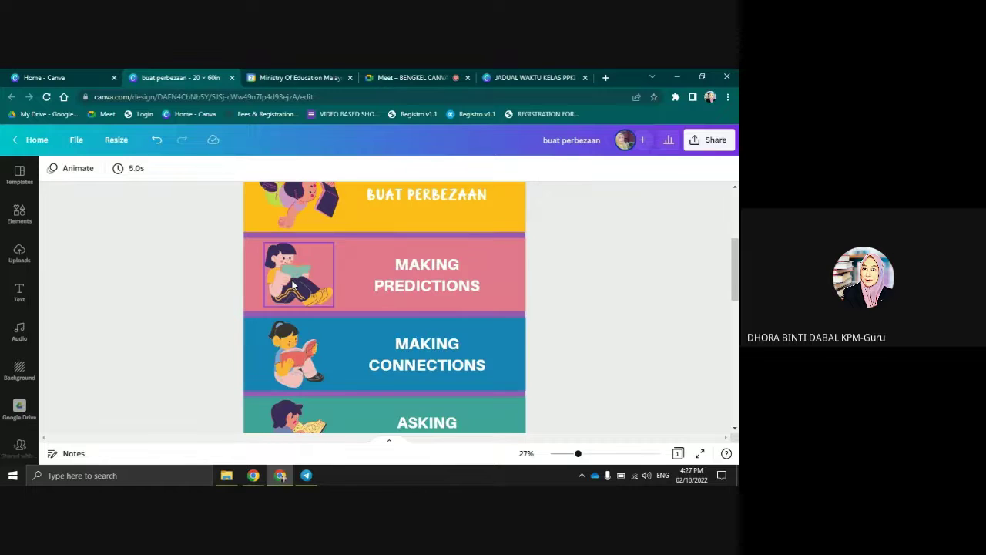
{"action": "left_click", "coordinate": [293, 285]}
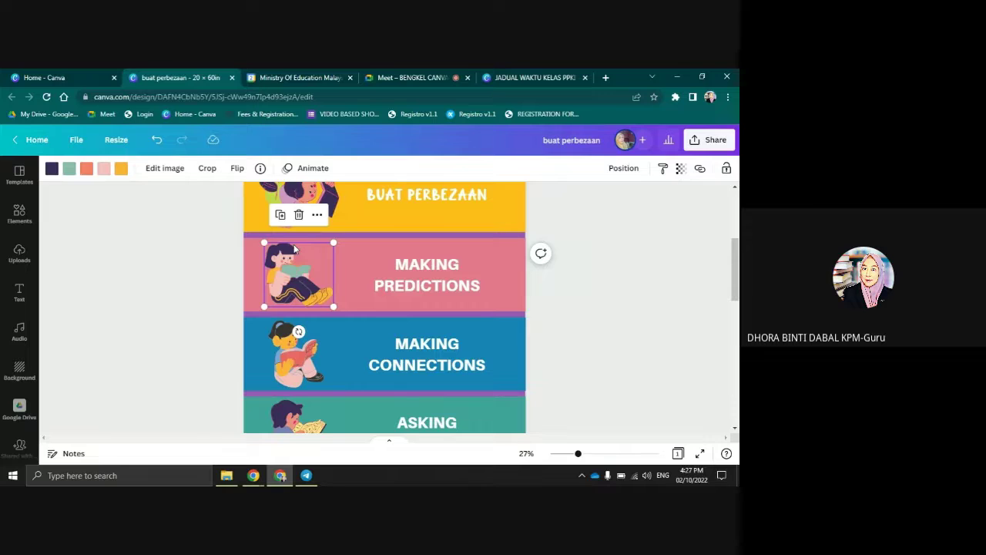
{"action": "key", "text": "Delete"}
{"action": "left_click", "coordinate": [20, 253]}
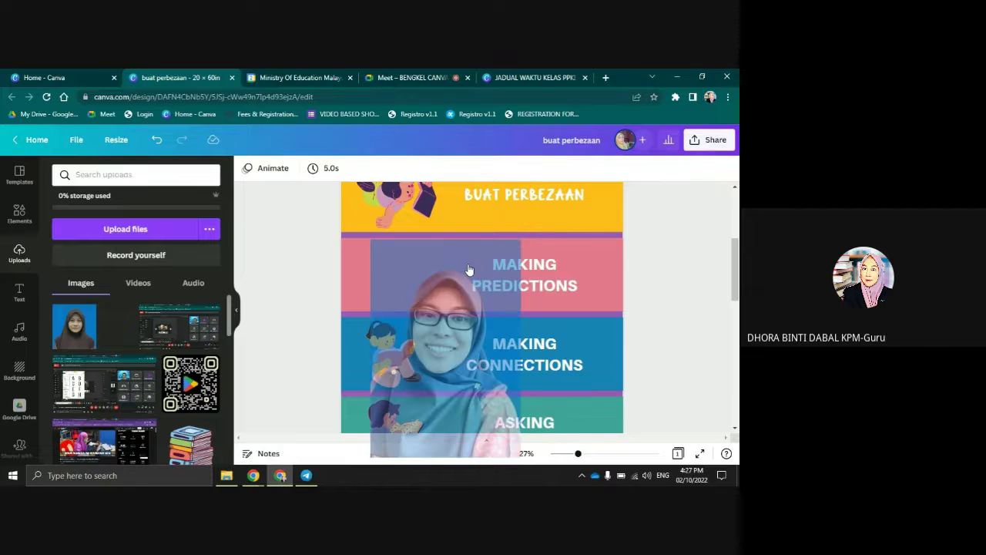
{"action": "left_click_drag", "start_coordinate": [469, 269], "coordinate": [470, 270]}
{"action": "left_click_drag", "start_coordinate": [520, 236], "coordinate": [390, 269]}
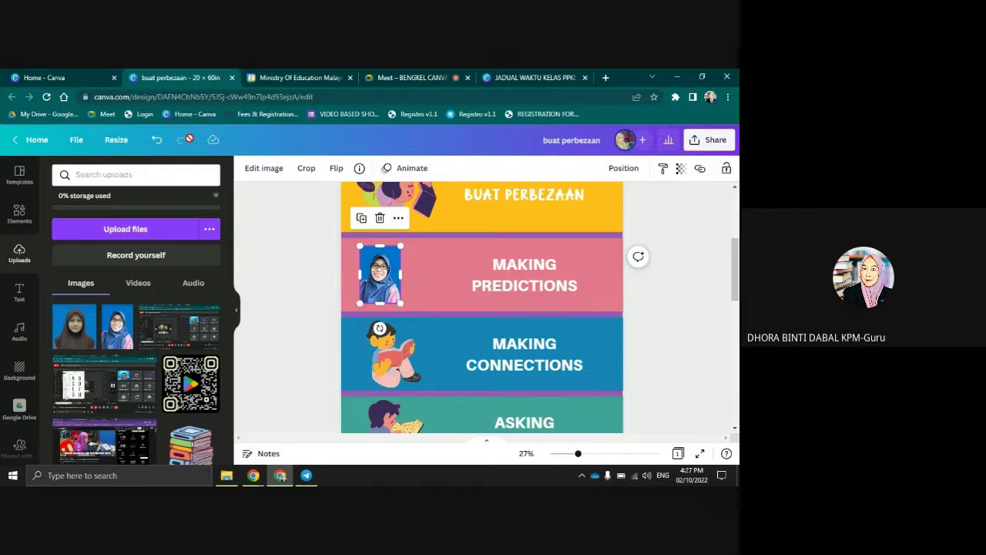
Undo the portrait photo's resizing and placement and the deletion of the girl illustration in the MAKING PREDICTIONS band
{"action": "left_click", "coordinate": [158, 142]}
{"action": "left_click", "coordinate": [158, 142]}
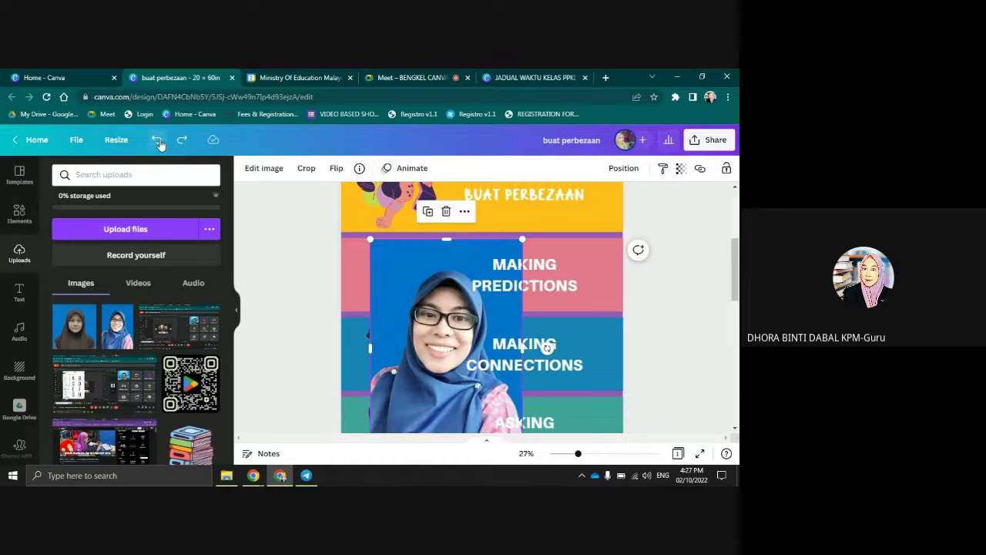
{"action": "left_click", "coordinate": [158, 141]}
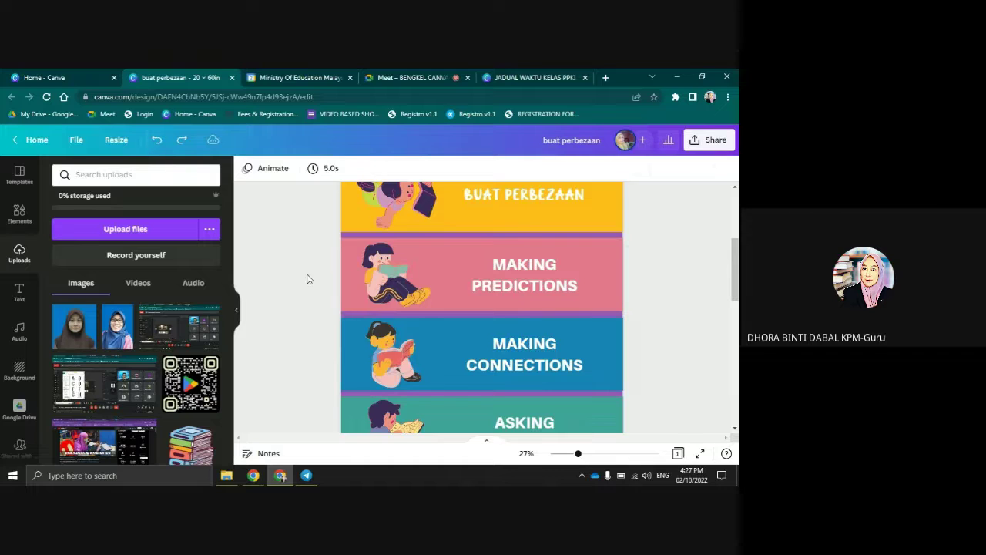
{"action": "left_click", "coordinate": [238, 313]}
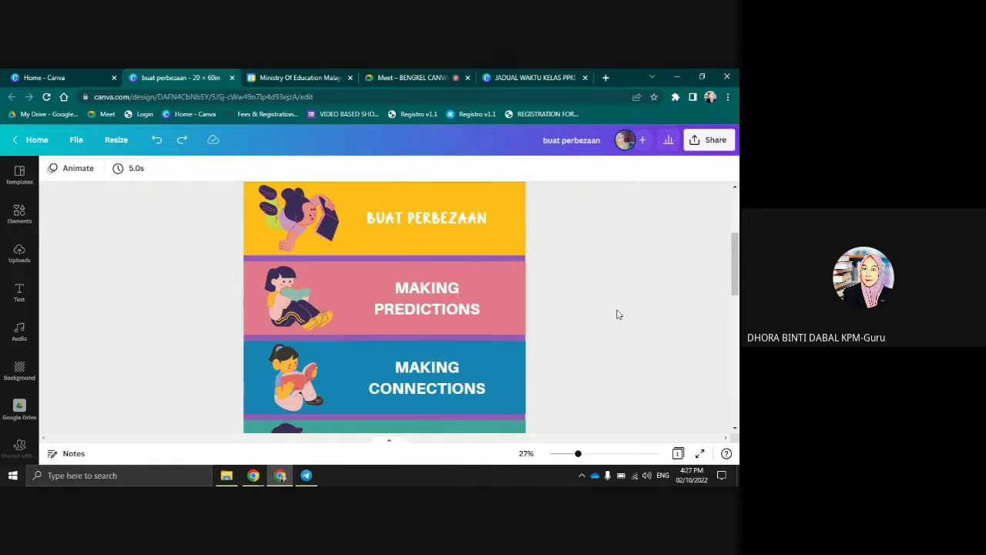
{"action": "scroll", "coordinate": [617, 314], "scroll_direction": "up", "scroll_amount": 3}
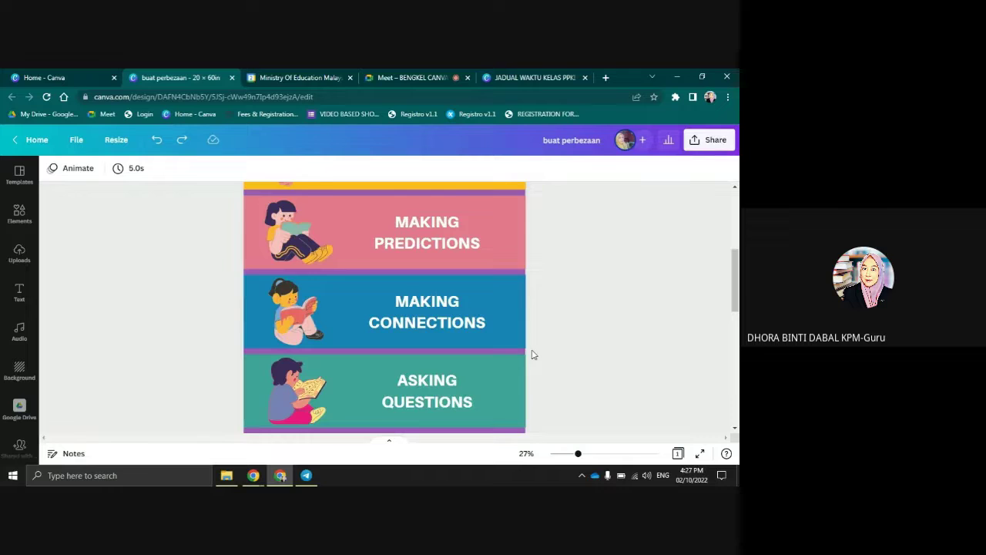
{"action": "scroll", "coordinate": [437, 345], "scroll_direction": "down", "scroll_amount": 5}
{"action": "scroll", "coordinate": [438, 345], "scroll_direction": "up", "scroll_amount": 2}
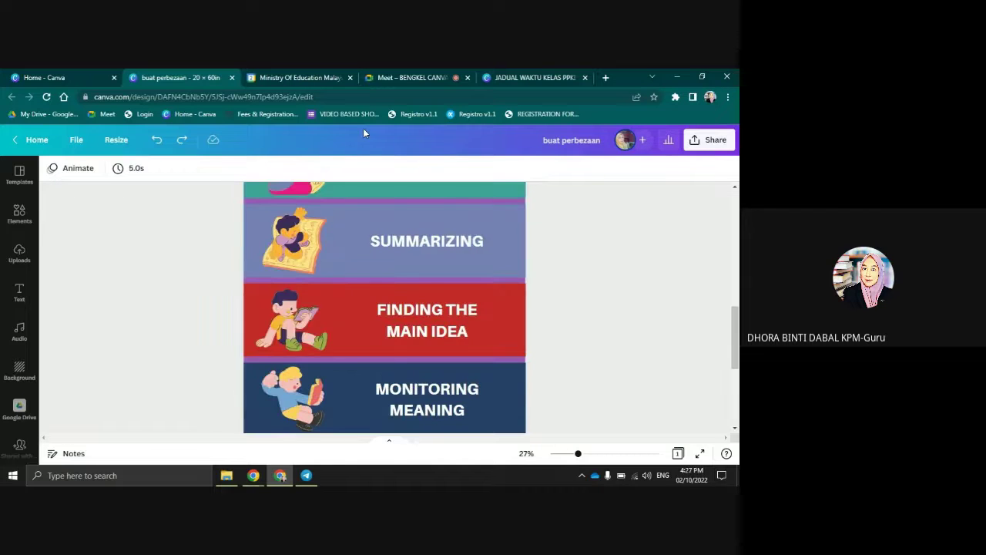
{"action": "scroll", "coordinate": [404, 312], "scroll_direction": "up", "scroll_amount": 3}
{"action": "scroll", "coordinate": [404, 312], "scroll_direction": "up", "scroll_amount": 2}
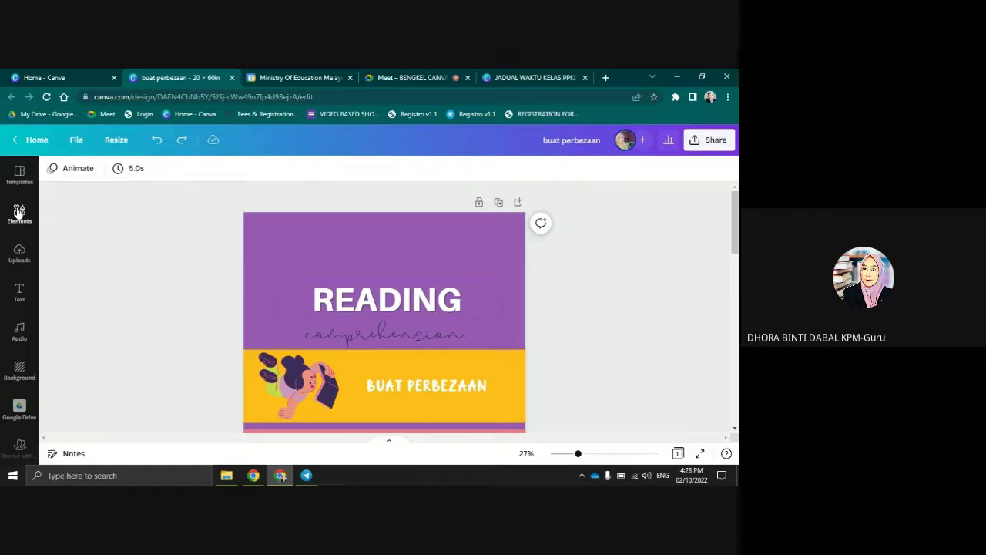
Search the elements for "shapes", restrict the results to graphics, and add the pink burst-strokes graphic to the page
{"action": "left_click", "coordinate": [19, 212]}
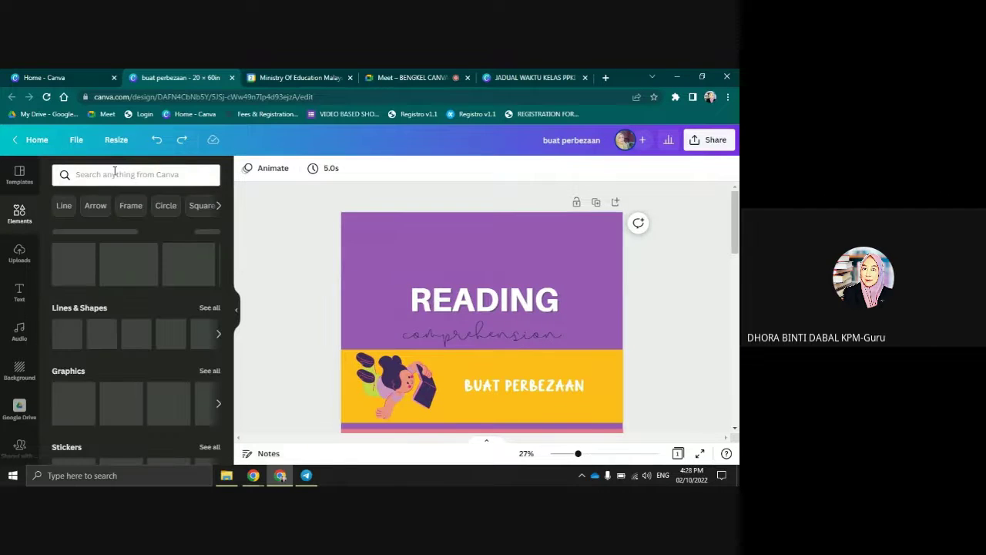
{"action": "left_click", "coordinate": [114, 171]}
{"action": "type", "text": "s"}
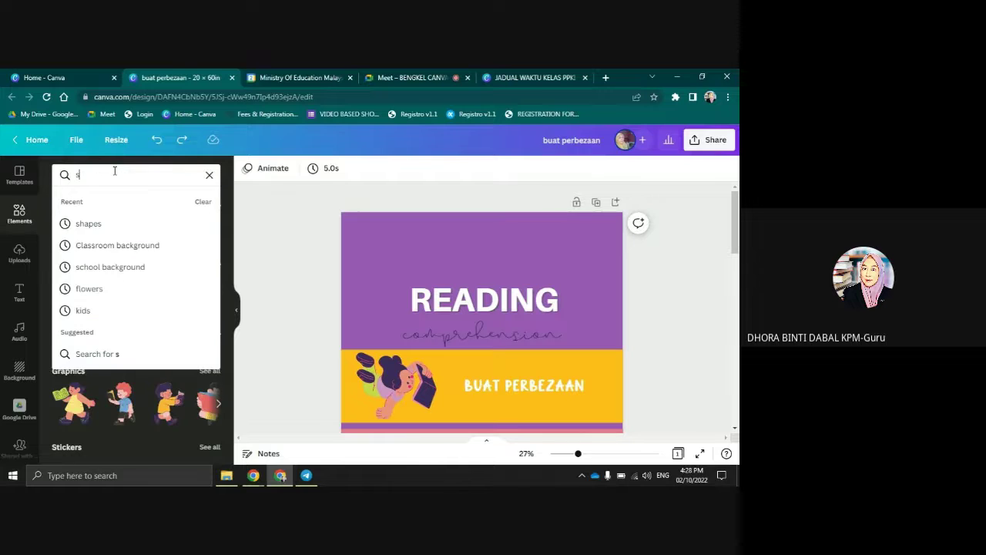
{"action": "type", "text": "hapes"}
{"action": "key", "text": "Return"}
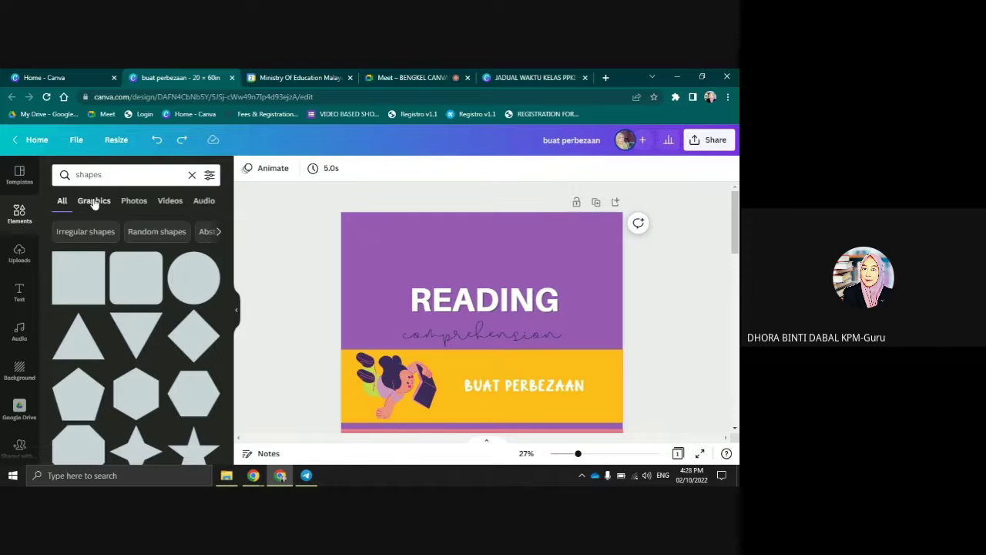
{"action": "left_click", "coordinate": [98, 203]}
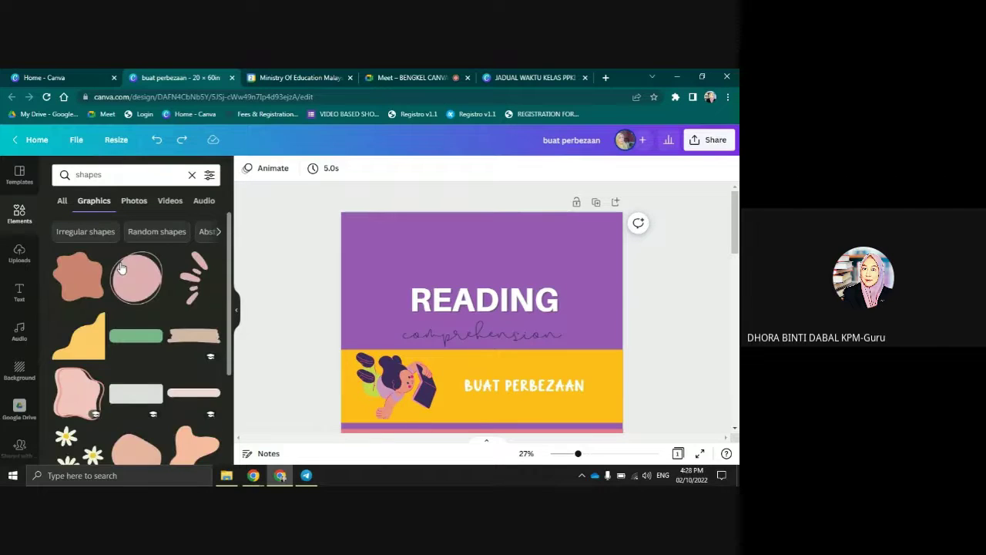
{"action": "scroll", "coordinate": [150, 306], "scroll_direction": "down", "scroll_amount": 2}
{"action": "scroll", "coordinate": [150, 306], "scroll_direction": "up", "scroll_amount": 2}
{"action": "left_click", "coordinate": [186, 280]}
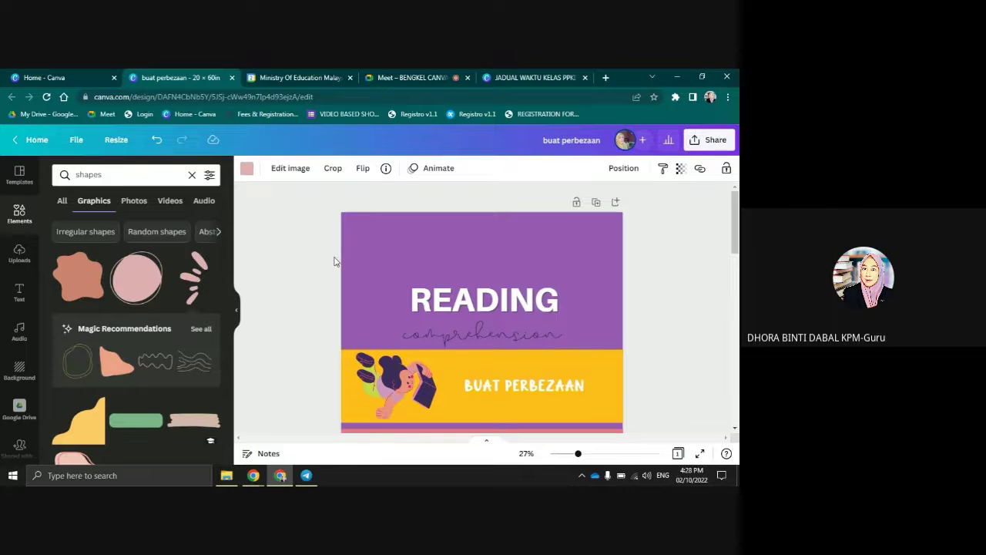
Shrink the burst graphic to about half its size and position it beside the boy on the map in the SUMMARIZING band
{"action": "scroll", "coordinate": [469, 298], "scroll_direction": "down", "scroll_amount": 3}
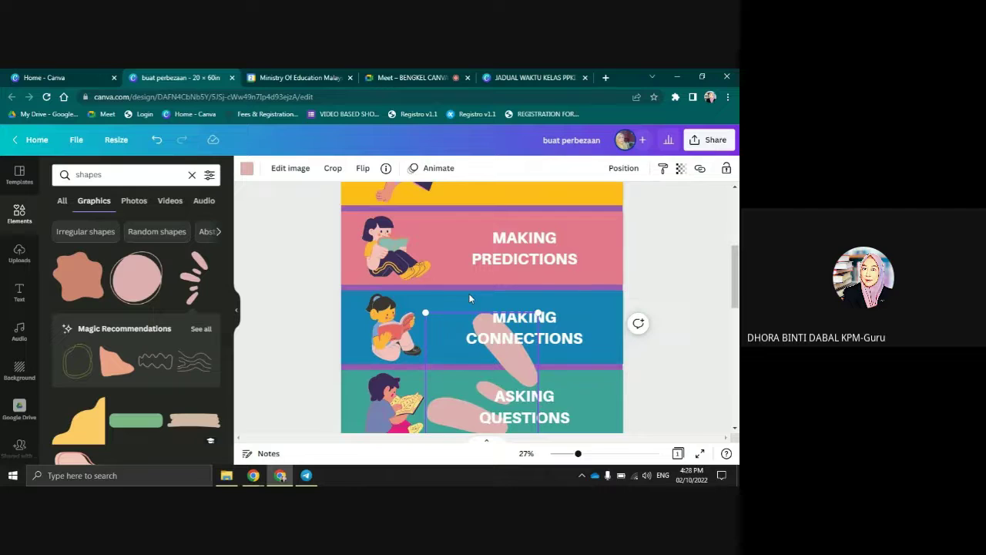
{"action": "scroll", "coordinate": [470, 298], "scroll_direction": "down", "scroll_amount": 1}
{"action": "scroll", "coordinate": [508, 364], "scroll_direction": "down", "scroll_amount": 1}
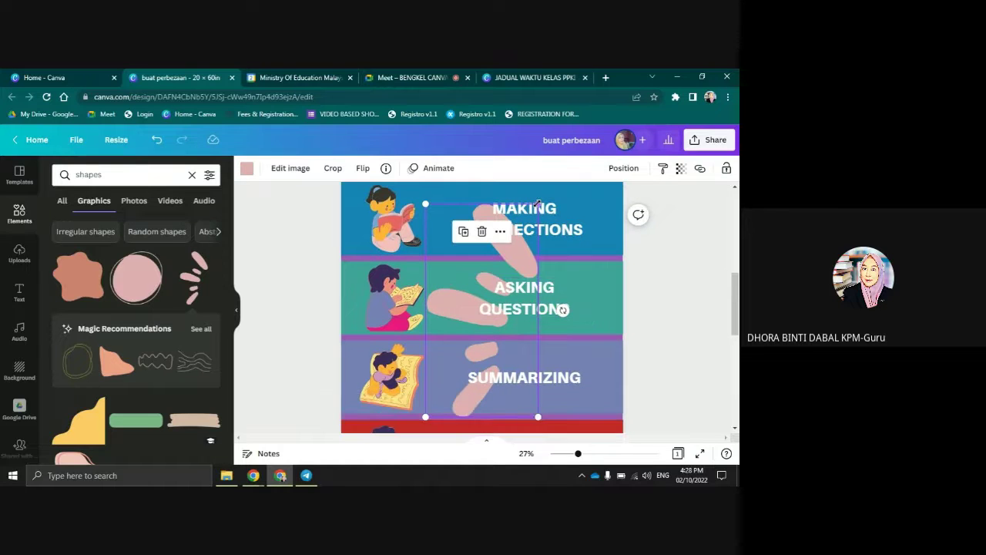
{"action": "left_click_drag", "start_coordinate": [537, 204], "coordinate": [479, 319]}
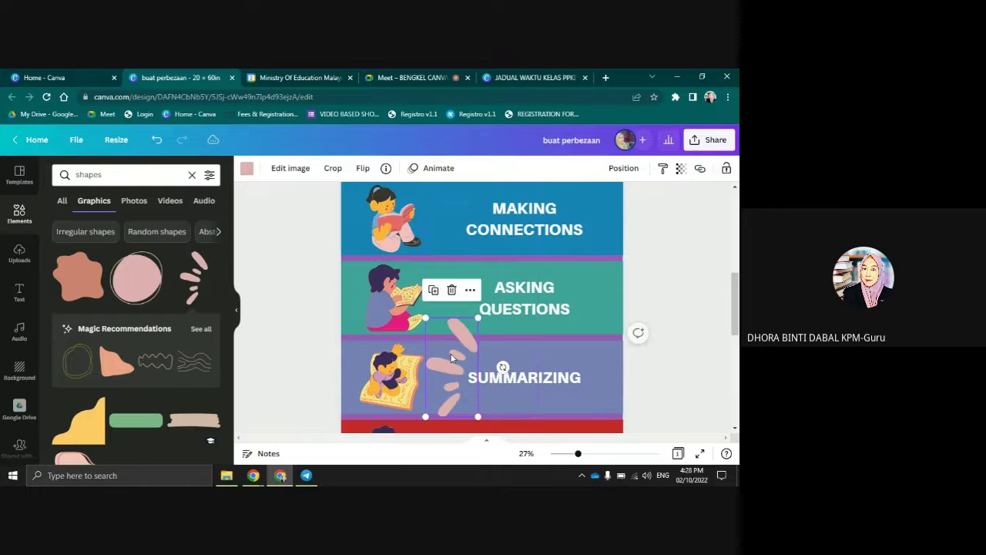
{"action": "left_click_drag", "start_coordinate": [452, 352], "coordinate": [446, 350]}
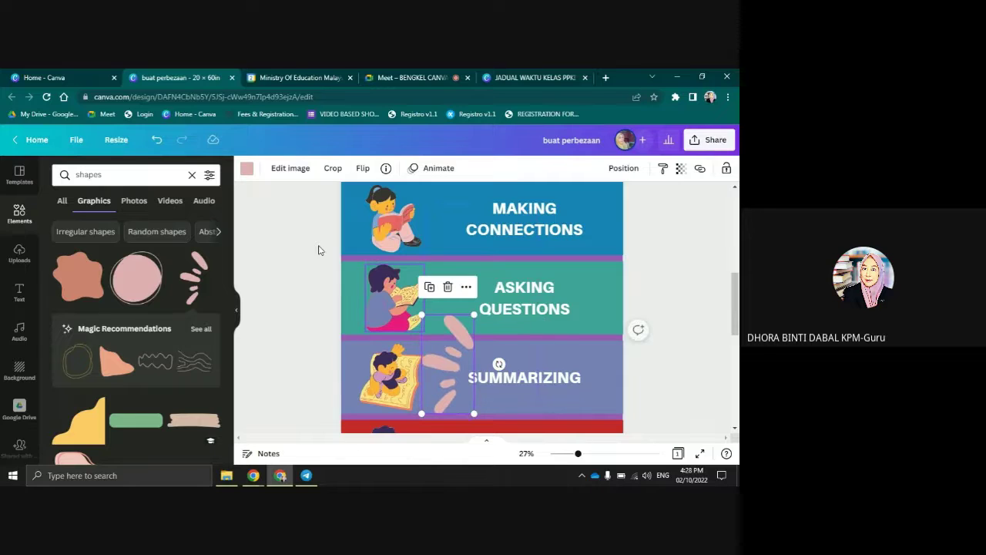
Recolour the burst graphic orange using the document colours and shrink it to fit within the SUMMARIZING band
{"action": "left_click", "coordinate": [246, 170]}
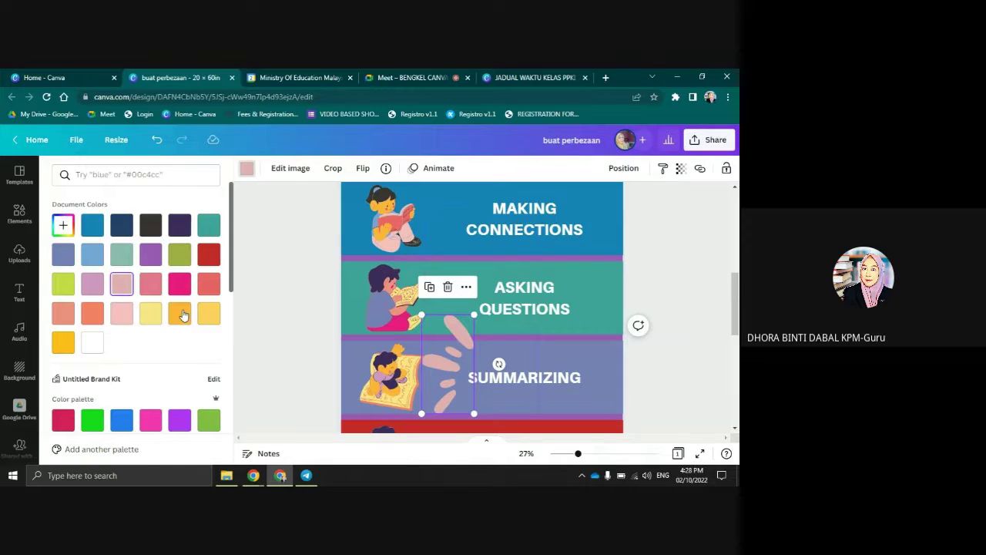
{"action": "left_click", "coordinate": [183, 313]}
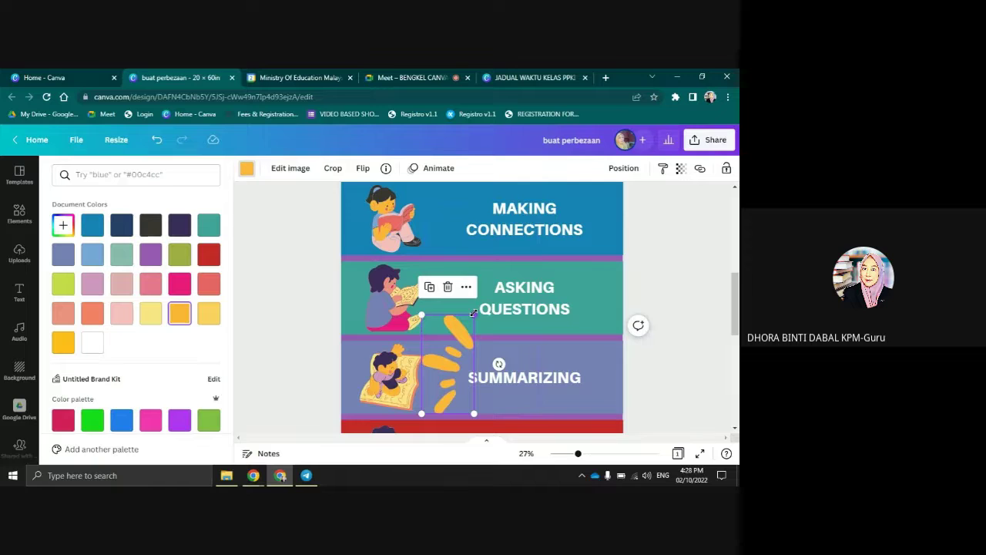
{"action": "mouse_move", "coordinate": [474, 313]}
{"action": "left_mouse_down"}
{"action": "mouse_move", "coordinate": [447, 372]}
{"action": "mouse_move", "coordinate": [458, 375]}
{"action": "left_mouse_up"}
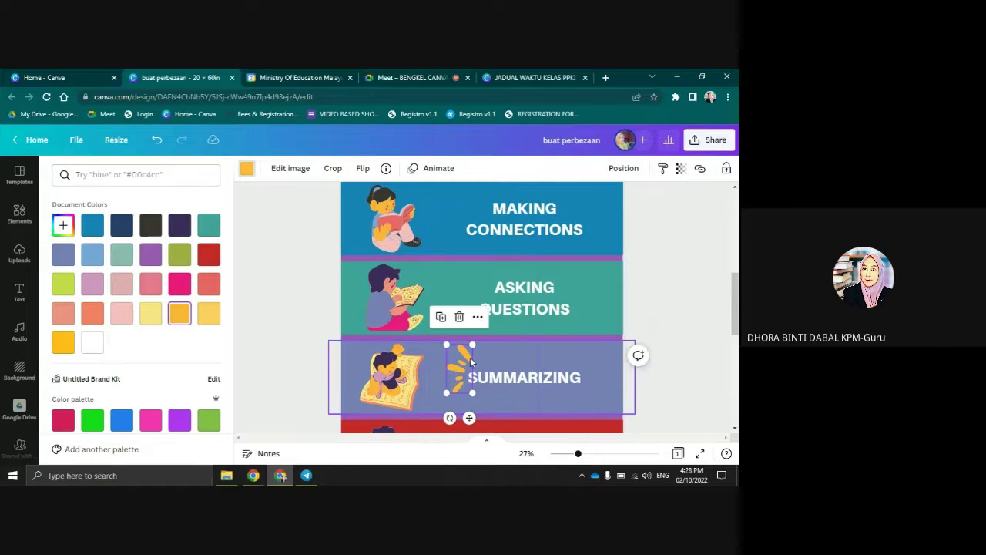
Move the orange burst graphic up to the purple header, directly against the start of the READING heading
{"action": "scroll", "coordinate": [429, 261], "scroll_direction": "up", "scroll_amount": 3}
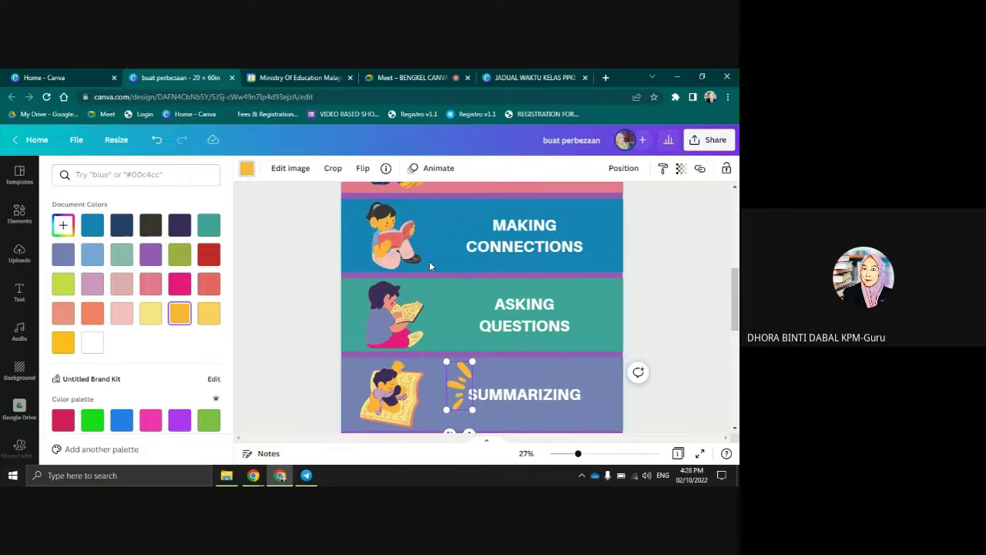
{"action": "scroll", "coordinate": [430, 262], "scroll_direction": "down", "scroll_amount": 3}
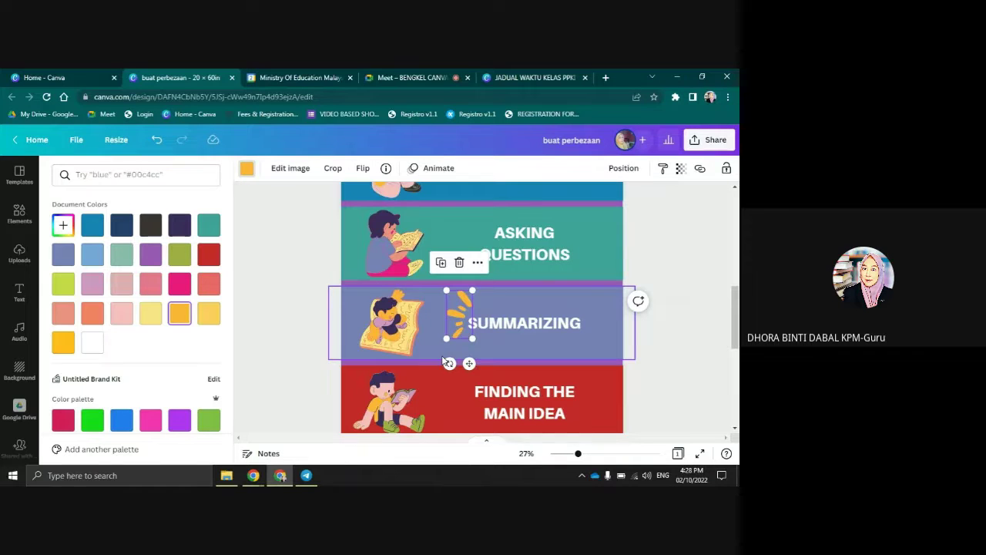
{"action": "left_click_drag", "start_coordinate": [470, 363], "coordinate": [468, 267]}
{"action": "left_click", "coordinate": [559, 453]}
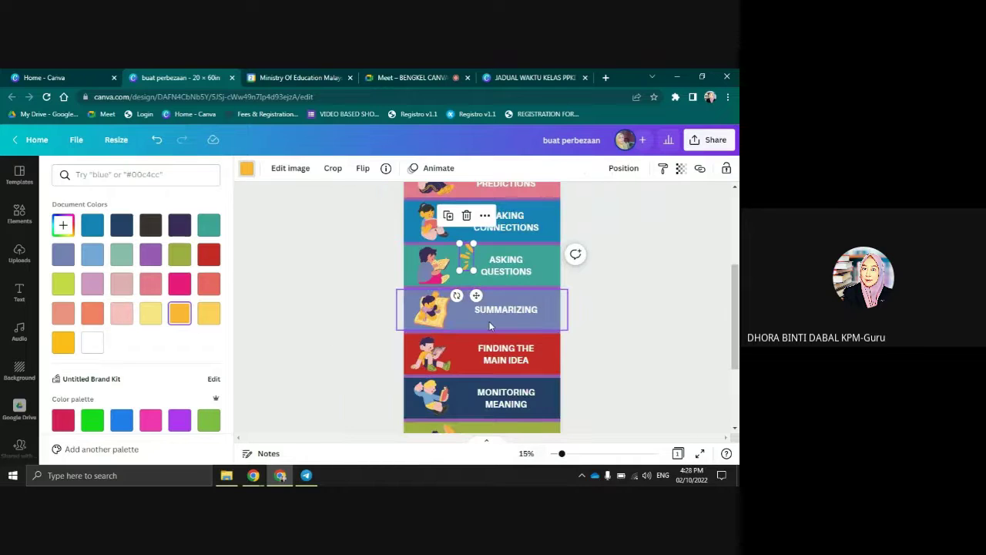
{"action": "scroll", "coordinate": [489, 326], "scroll_direction": "up", "scroll_amount": 3}
{"action": "left_click_drag", "start_coordinate": [466, 366], "coordinate": [437, 194]}
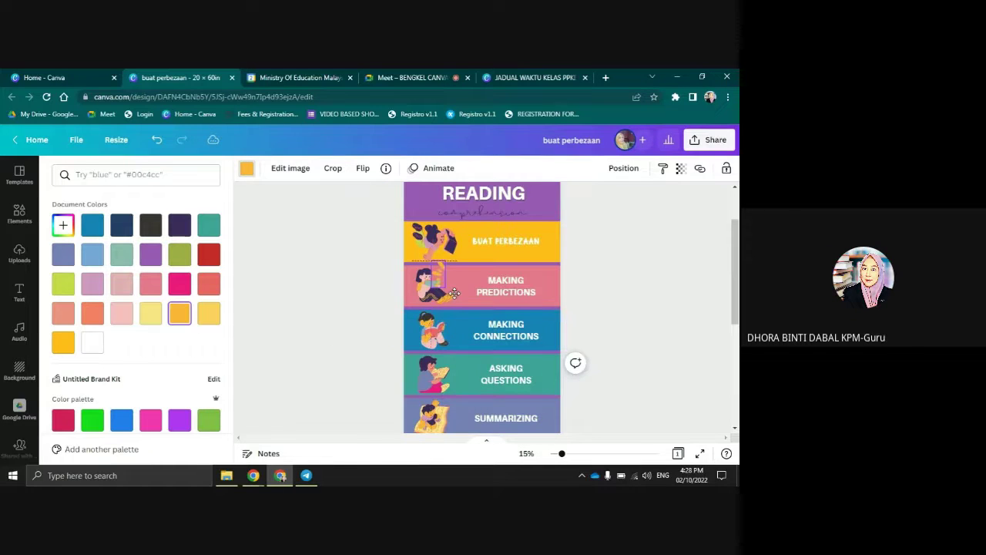
{"action": "scroll", "coordinate": [446, 235], "scroll_direction": "up", "scroll_amount": 2}
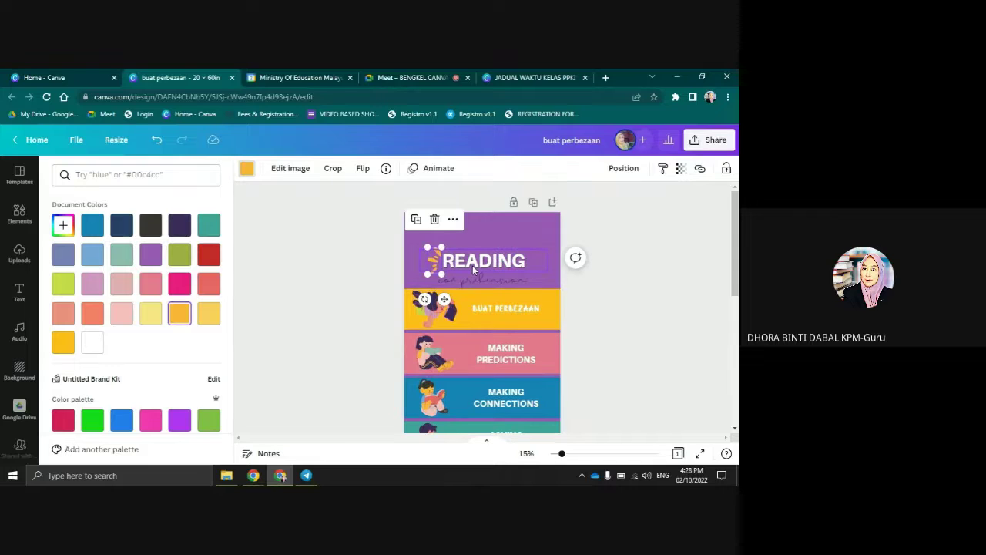
{"action": "left_click", "coordinate": [435, 261]}
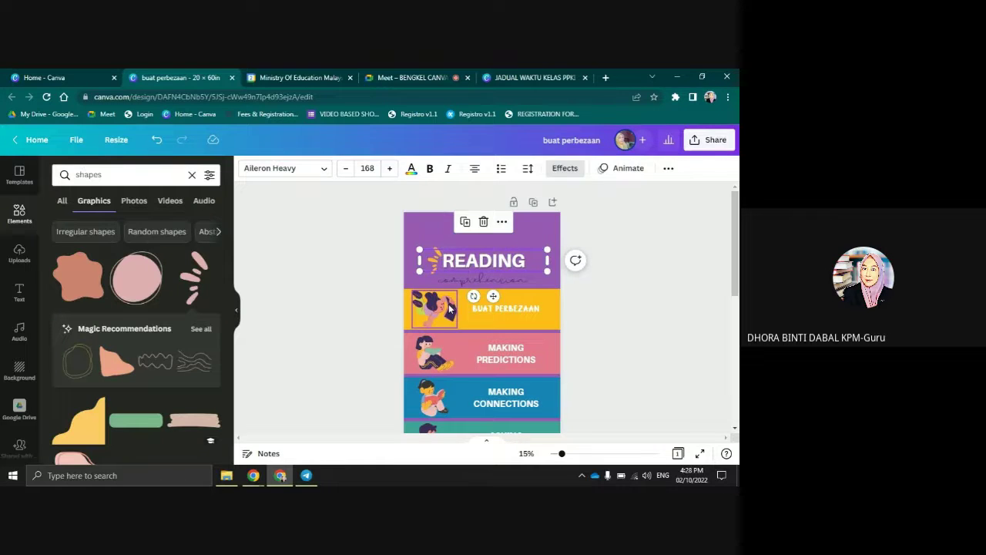
{"action": "key", "text": "Escape"}
{"action": "left_click", "coordinate": [436, 249]}
{"action": "key", "text": "Escape"}
{"action": "left_click", "coordinate": [433, 267]}
{"action": "left_click", "coordinate": [596, 299]}
Add a second pink burst-strokes graphic, sized like the first, and move it to the purple header above the end of READING
{"action": "left_click", "coordinate": [192, 296]}
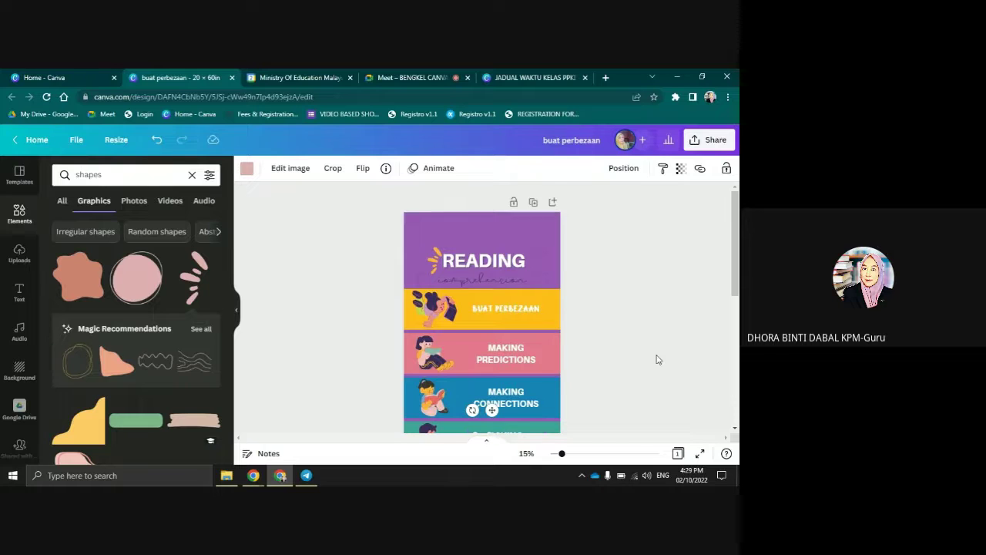
{"action": "scroll", "coordinate": [490, 369], "scroll_direction": "down", "scroll_amount": 2}
{"action": "left_click_drag", "start_coordinate": [490, 369], "coordinate": [528, 238]}
{"action": "scroll", "coordinate": [579, 265], "scroll_direction": "up", "scroll_amount": 1}
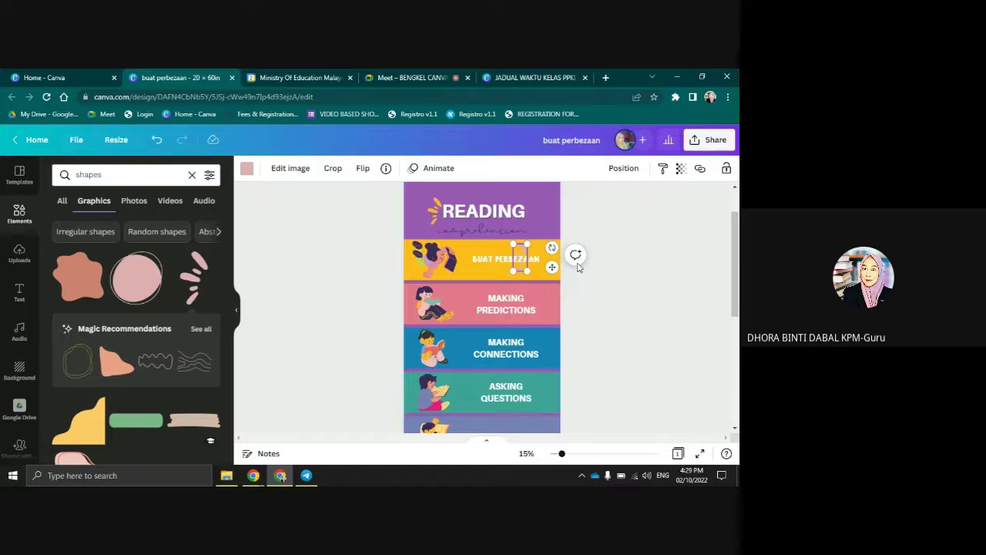
{"action": "left_click_drag", "start_coordinate": [520, 258], "coordinate": [539, 285]}
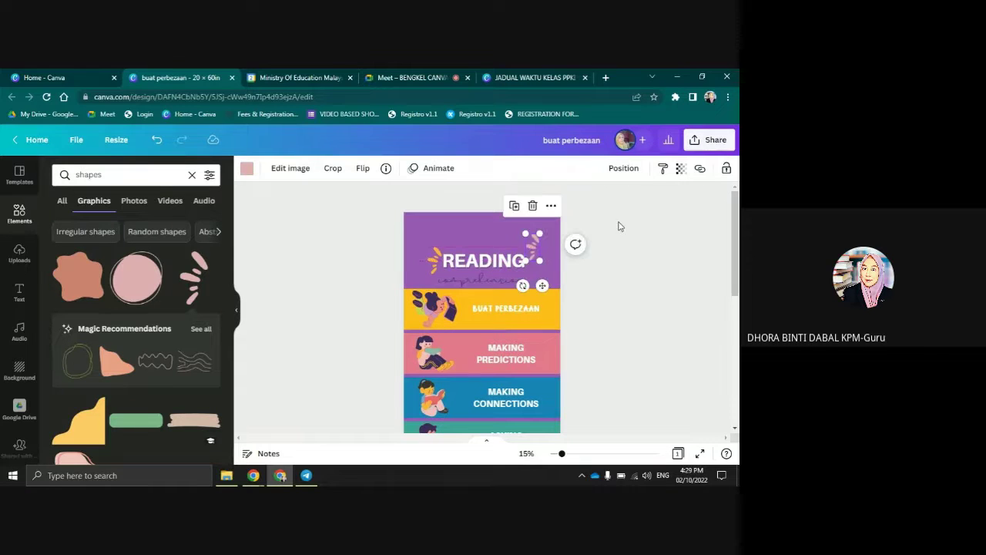
Flip the pink burst graphic horizontally and lower it directly against the end of the READING heading
{"action": "left_click", "coordinate": [363, 169]}
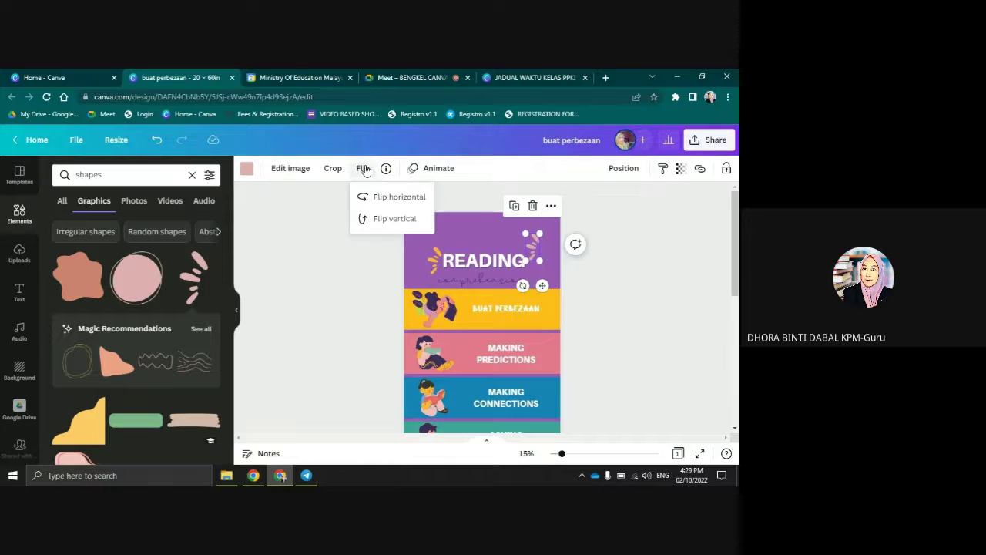
{"action": "left_click", "coordinate": [386, 213]}
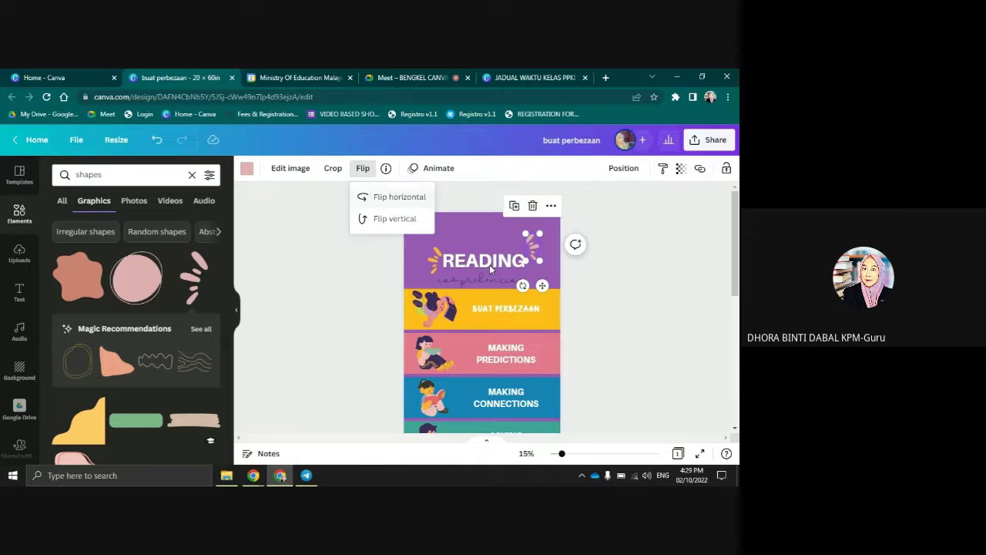
{"action": "left_click_drag", "start_coordinate": [543, 285], "coordinate": [542, 295]}
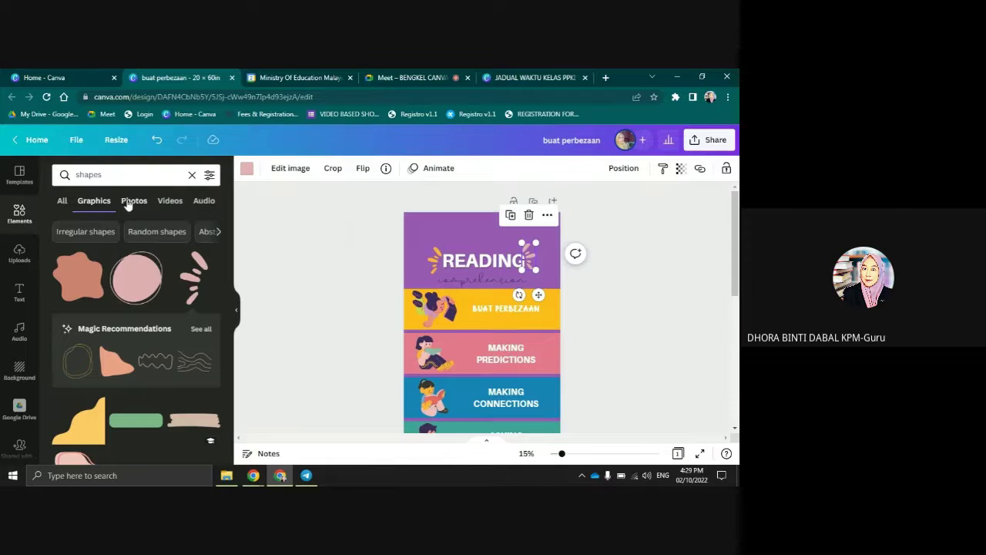
Recolour the second burst graphic orange from the document colours to match the first one
{"action": "left_click", "coordinate": [247, 170]}
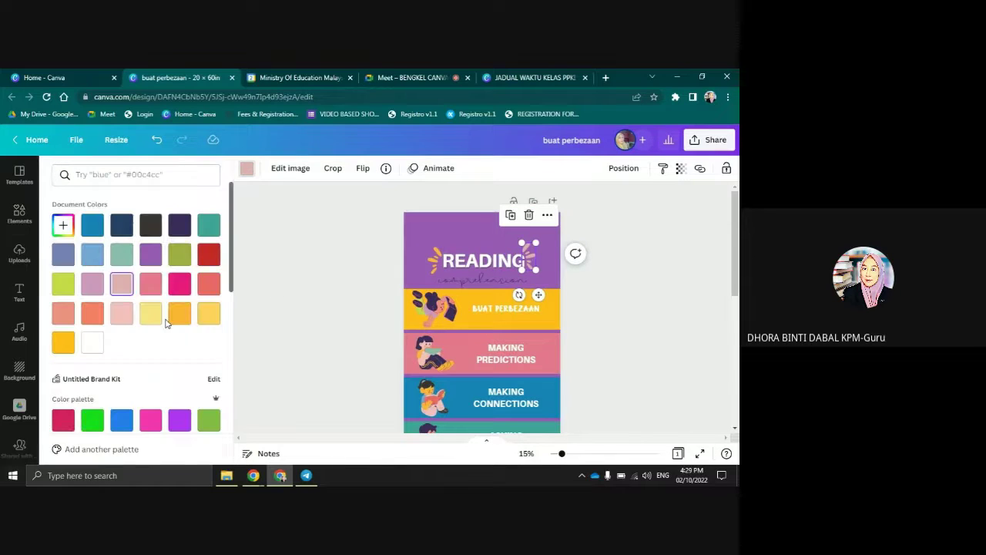
{"action": "key", "text": "Escape"}
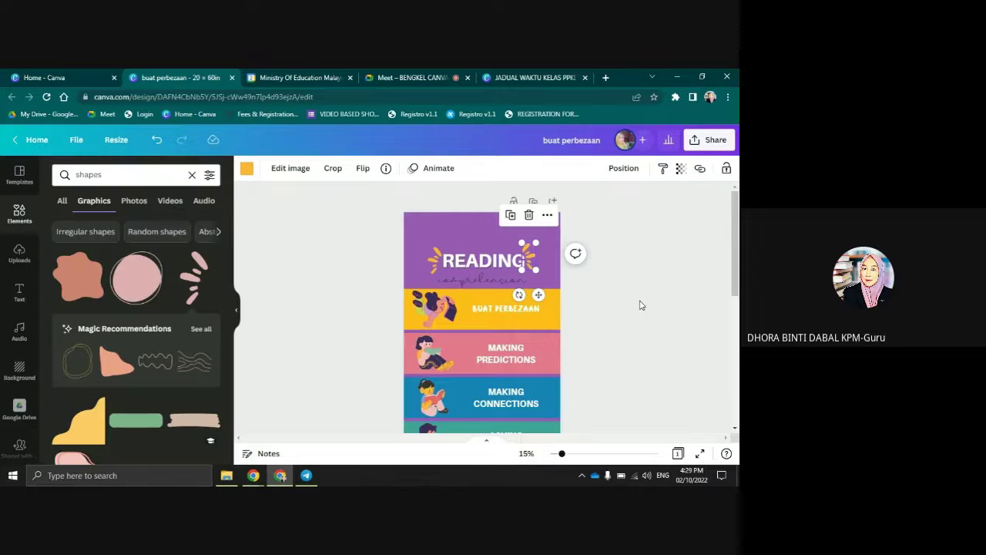
{"action": "left_click", "coordinate": [639, 305]}
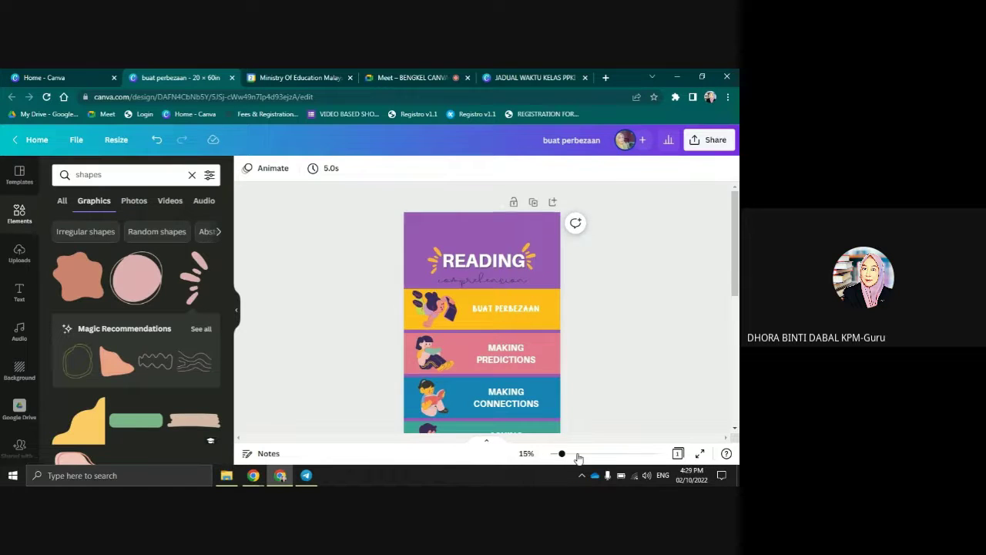
Search the elements for "leaves" and add the graphic of scattered small green leaves to the page
{"action": "left_click", "coordinate": [577, 454]}
{"action": "scroll", "coordinate": [657, 287], "scroll_direction": "up", "scroll_amount": 1}
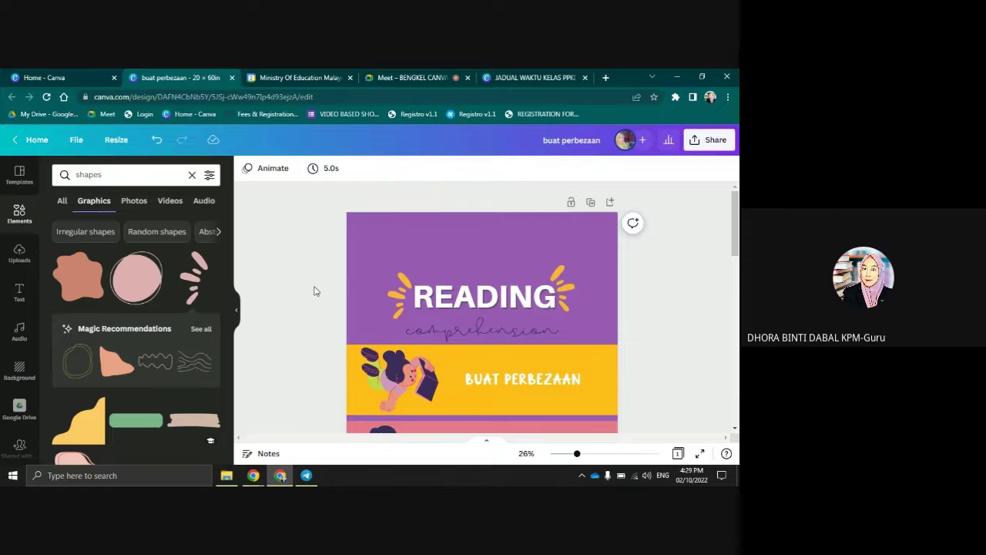
{"action": "left_click", "coordinate": [191, 177]}
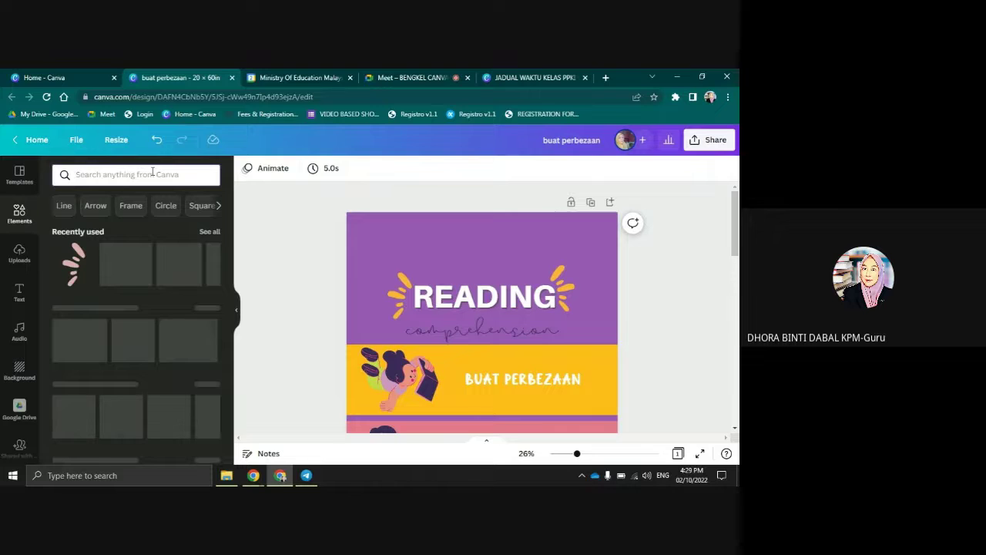
{"action": "left_click", "coordinate": [152, 175]}
{"action": "type", "text": "leaves"}
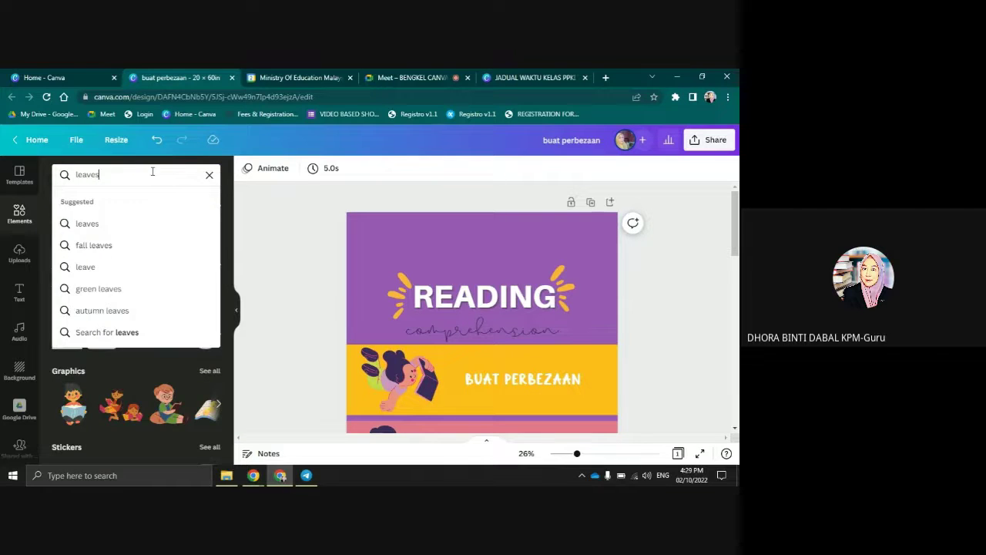
{"action": "key", "text": "Return"}
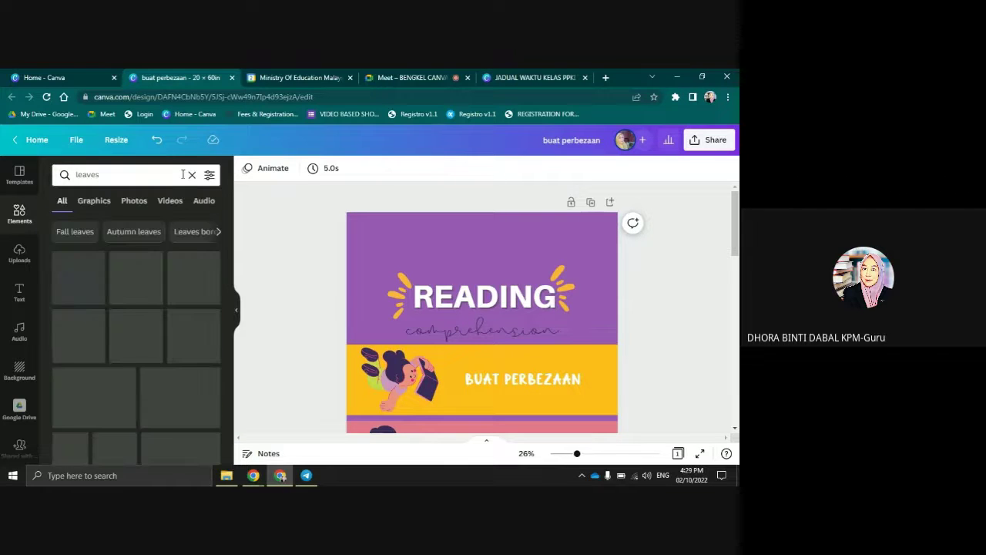
{"action": "scroll", "coordinate": [134, 284], "scroll_direction": "down", "scroll_amount": 3}
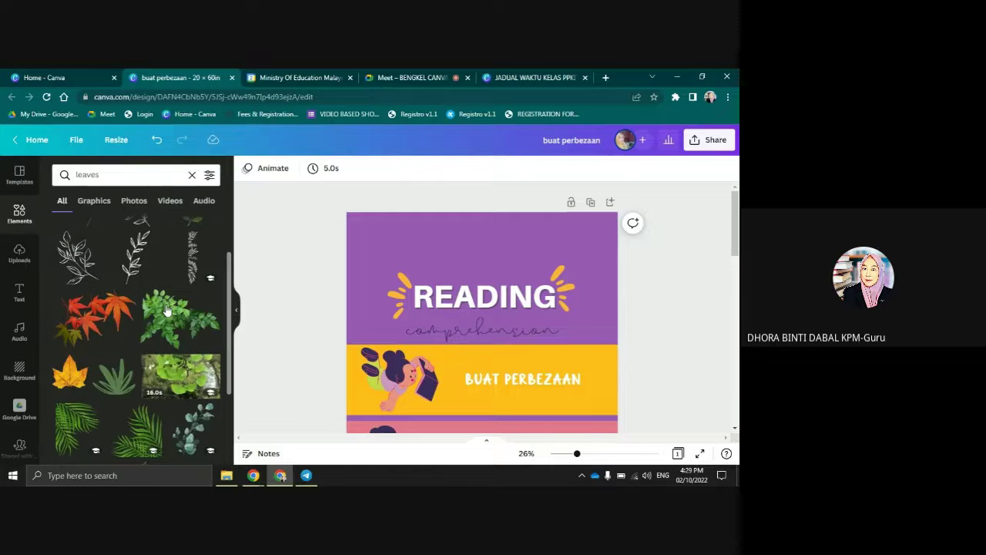
{"action": "scroll", "coordinate": [154, 315], "scroll_direction": "down", "scroll_amount": 3}
{"action": "scroll", "coordinate": [154, 314], "scroll_direction": "down", "scroll_amount": 2}
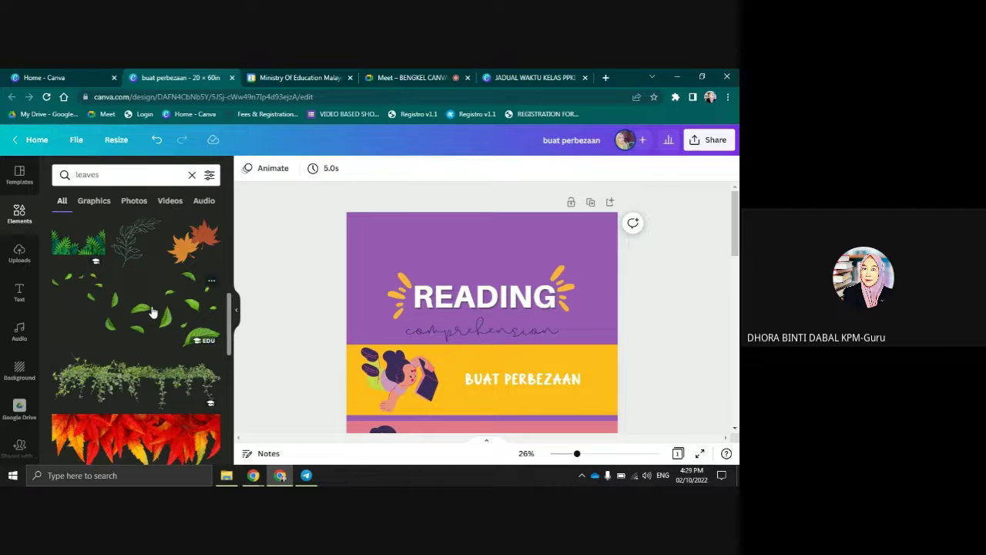
{"action": "scroll", "coordinate": [152, 311], "scroll_direction": "down", "scroll_amount": 1}
{"action": "scroll", "coordinate": [152, 311], "scroll_direction": "down", "scroll_amount": 1}
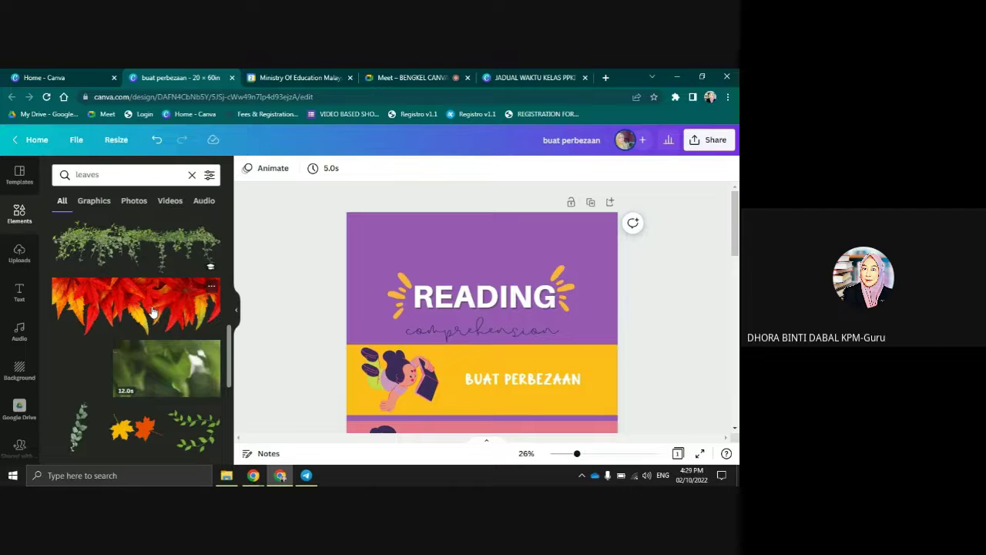
{"action": "scroll", "coordinate": [153, 312], "scroll_direction": "down", "scroll_amount": 2}
{"action": "scroll", "coordinate": [153, 312], "scroll_direction": "down", "scroll_amount": 2}
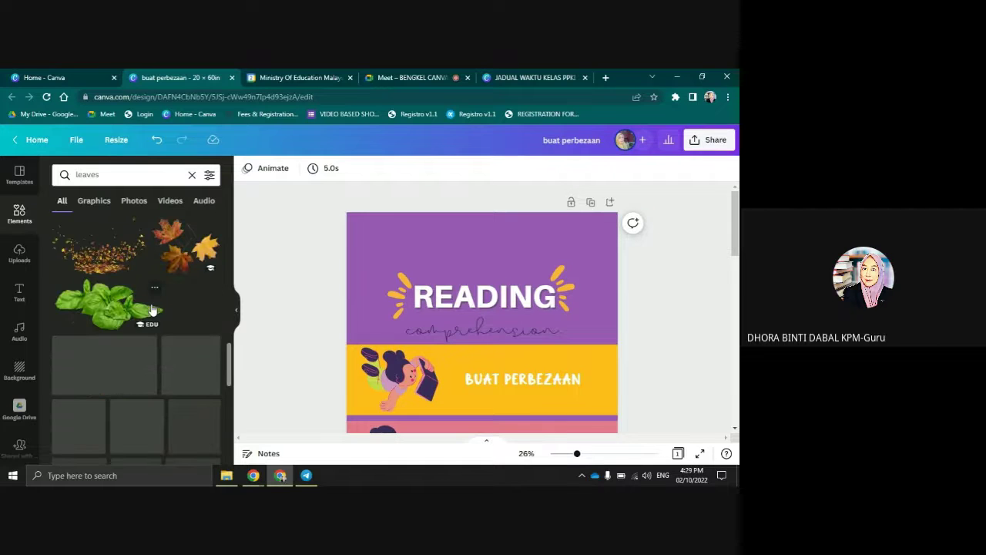
{"action": "scroll", "coordinate": [151, 307], "scroll_direction": "up", "scroll_amount": 2}
{"action": "scroll", "coordinate": [151, 304], "scroll_direction": "up", "scroll_amount": 1}
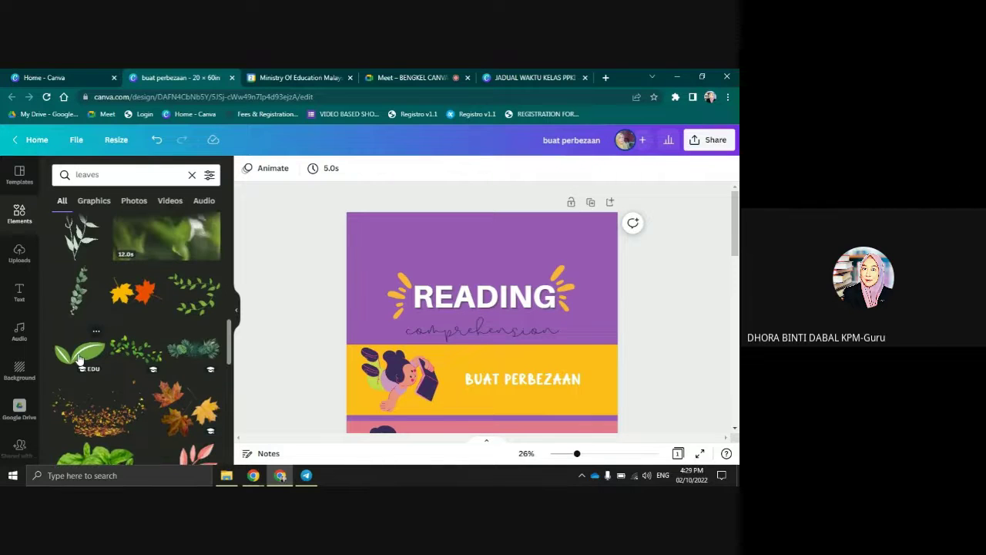
{"action": "scroll", "coordinate": [125, 310], "scroll_direction": "down", "scroll_amount": 2}
{"action": "scroll", "coordinate": [125, 310], "scroll_direction": "down", "scroll_amount": 1}
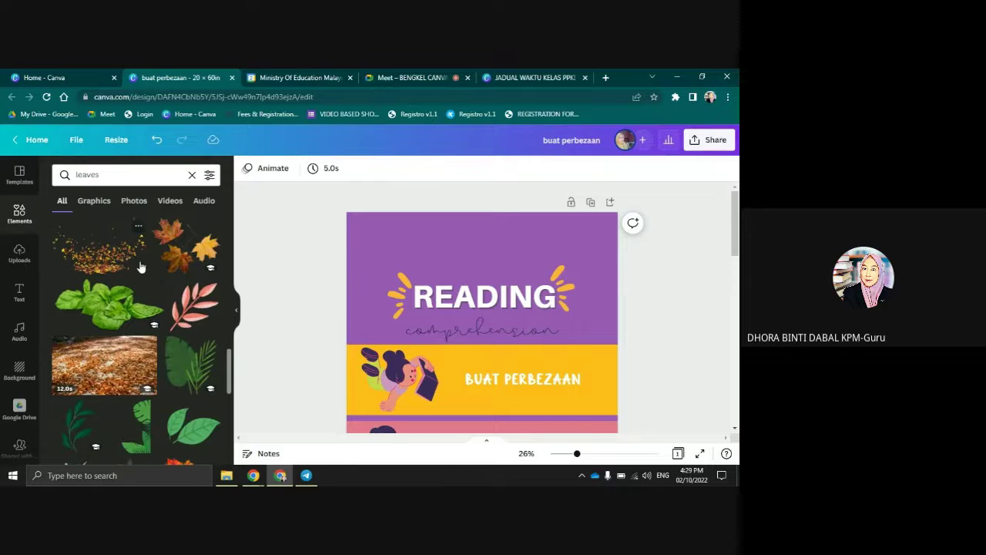
{"action": "scroll", "coordinate": [131, 285], "scroll_direction": "up", "scroll_amount": 2}
{"action": "left_click", "coordinate": [128, 295]}
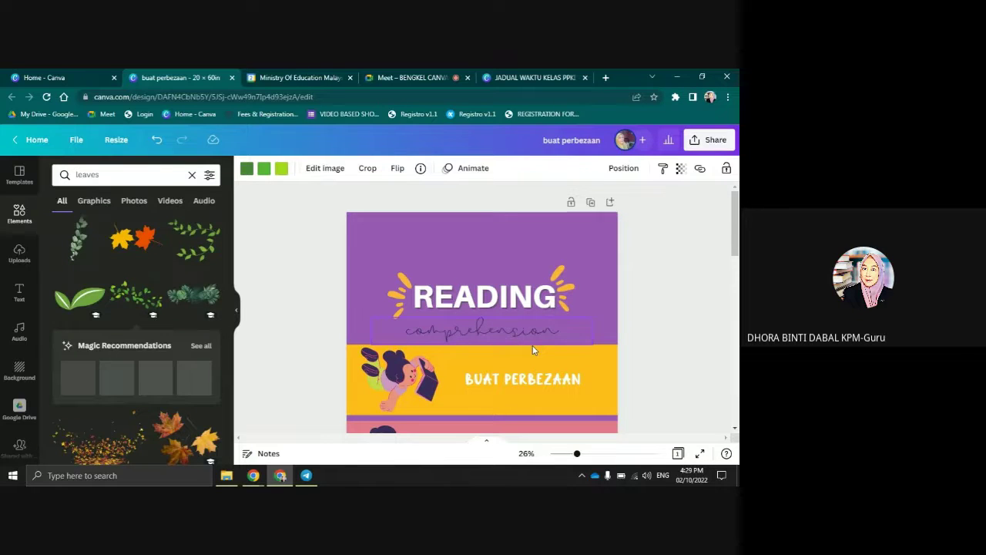
Move the green leaves graphic into the red FINDING THE MAIN IDEA band, beside the reading boy
{"action": "scroll", "coordinate": [499, 348], "scroll_direction": "down", "scroll_amount": 3}
{"action": "scroll", "coordinate": [499, 348], "scroll_direction": "down", "scroll_amount": 3}
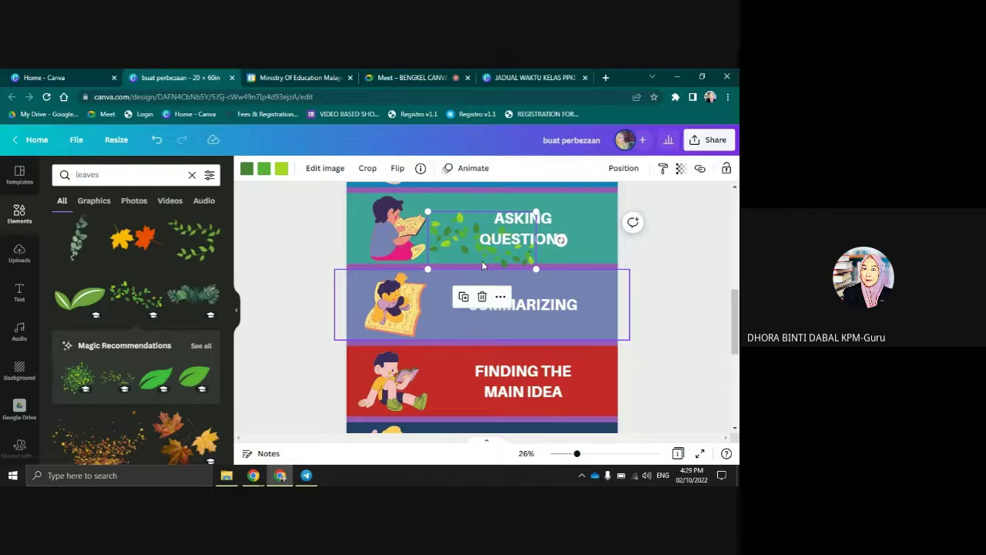
{"action": "left_click", "coordinate": [449, 265]}
{"action": "left_click_drag", "start_coordinate": [449, 264], "coordinate": [431, 246]}
{"action": "left_click", "coordinate": [441, 250]}
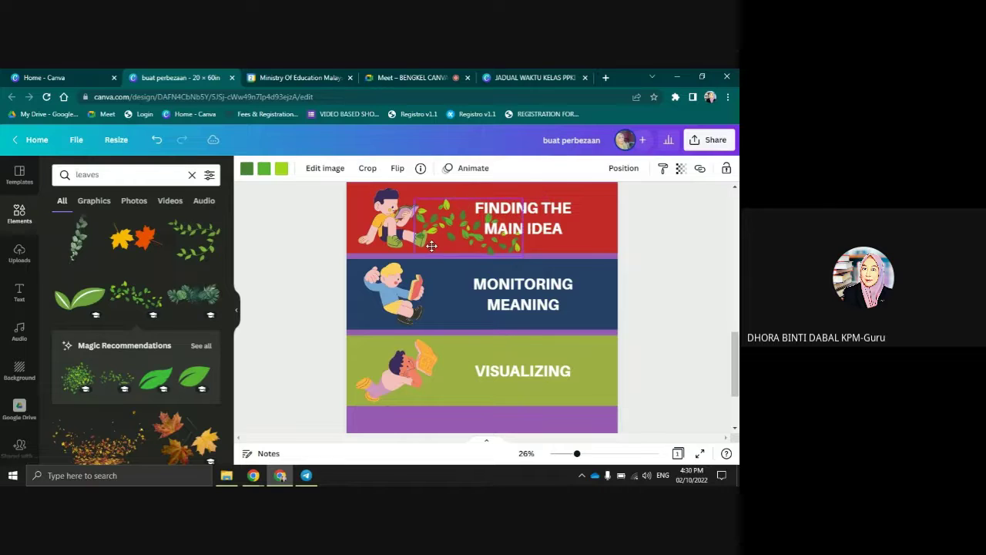
{"action": "left_click", "coordinate": [651, 281]}
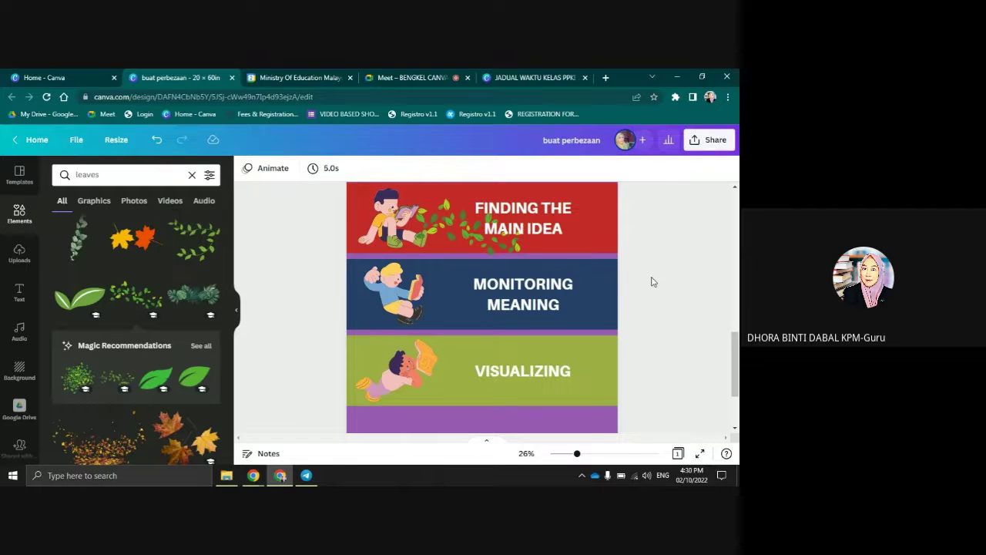
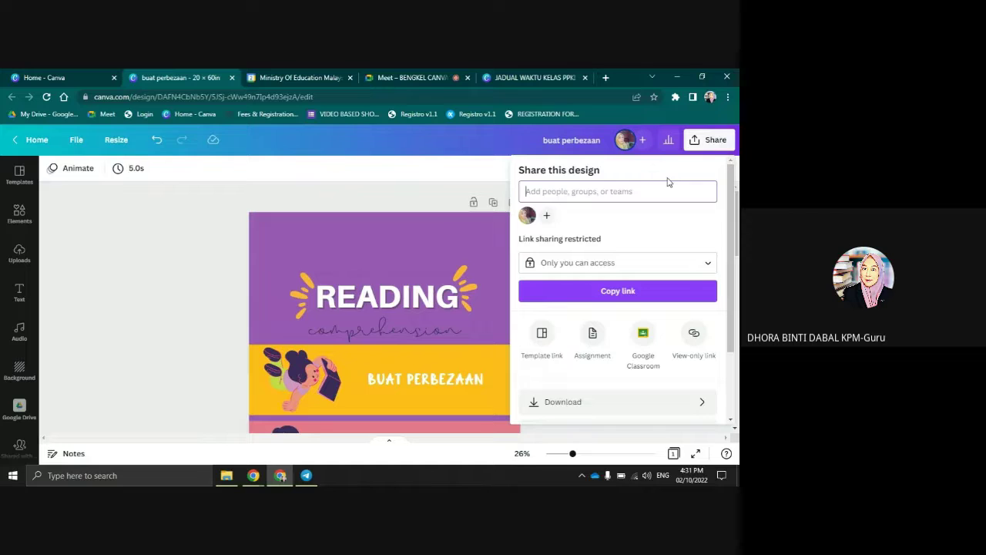
Set the download file type to PDF Print with the CMYK (best for professional printing) colour profile, and close the download options
{"action": "scroll", "coordinate": [609, 244], "scroll_direction": "down", "scroll_amount": 2}
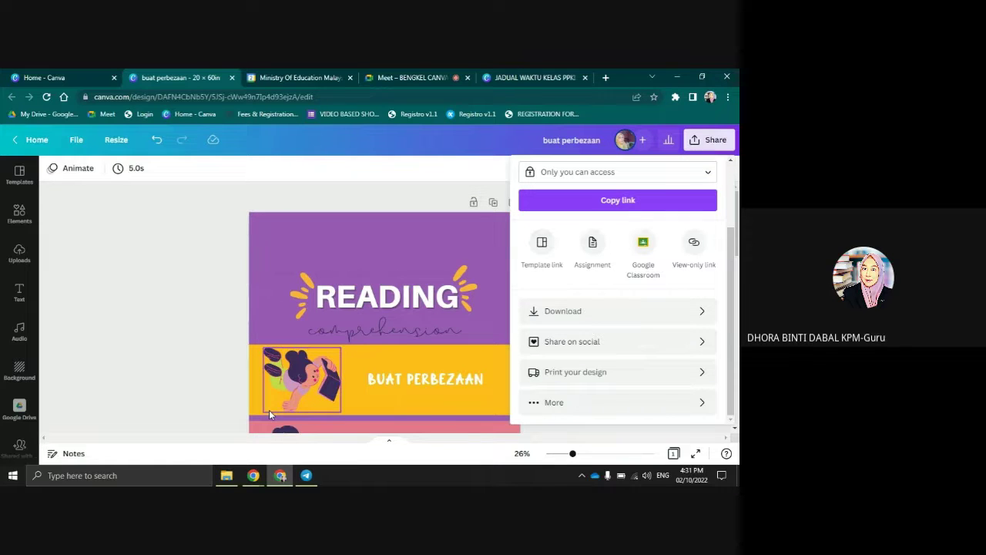
{"action": "left_click", "coordinate": [566, 312]}
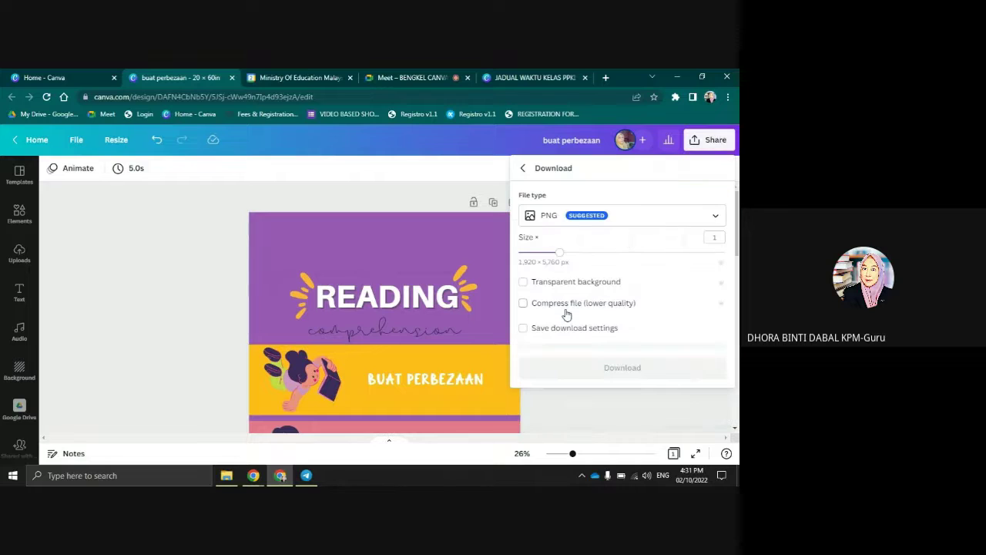
{"action": "left_click", "coordinate": [688, 219]}
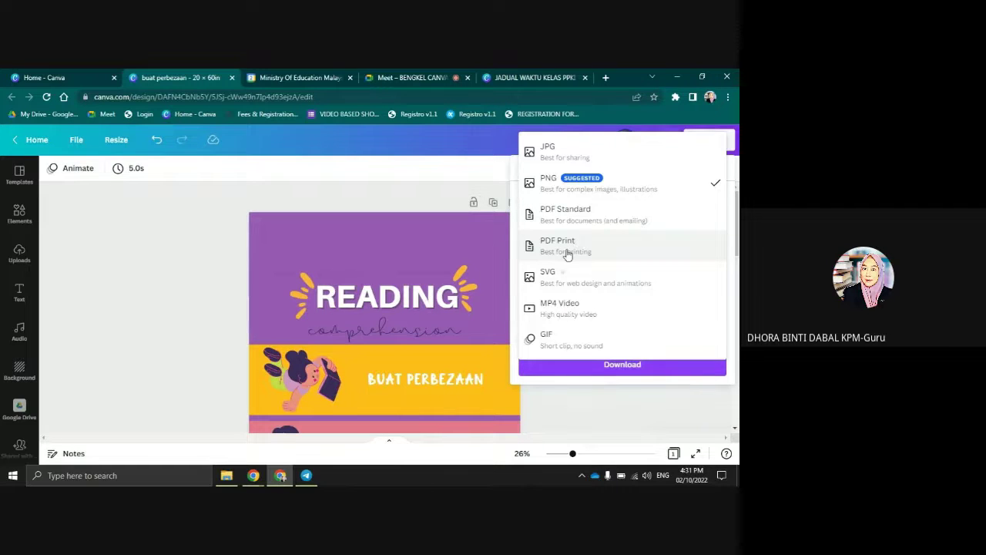
{"action": "left_click", "coordinate": [581, 243]}
{"action": "left_click", "coordinate": [658, 299]}
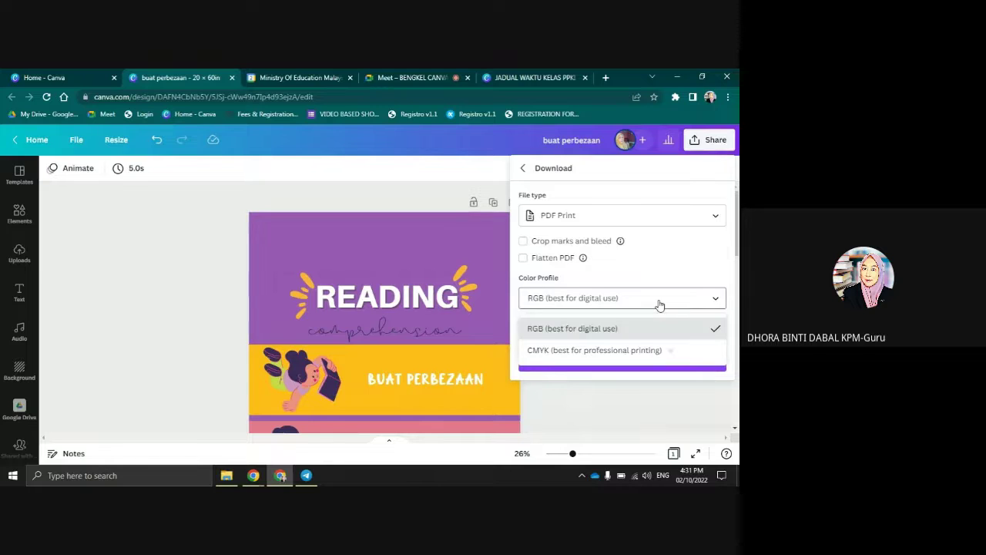
{"action": "left_click", "coordinate": [541, 352]}
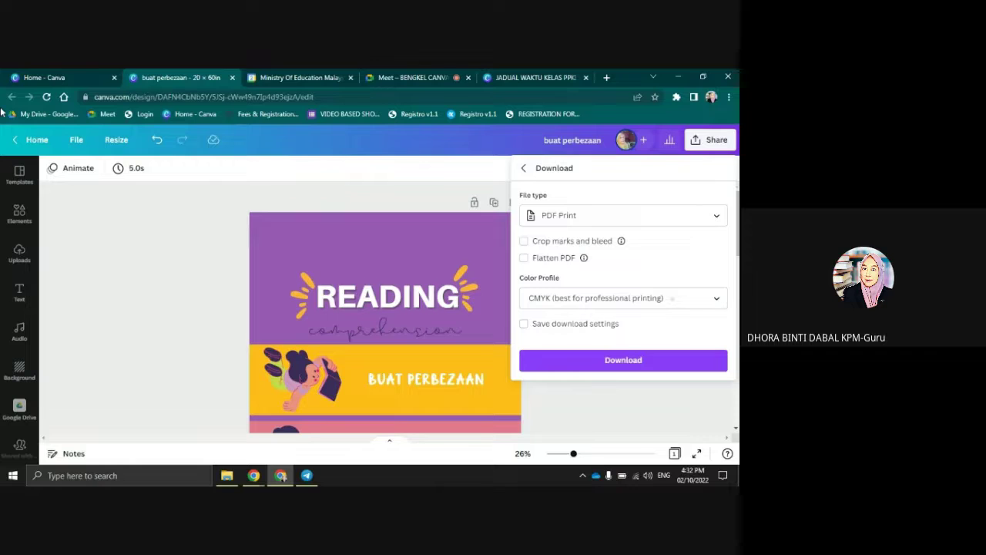
{"action": "left_click", "coordinate": [120, 219]}
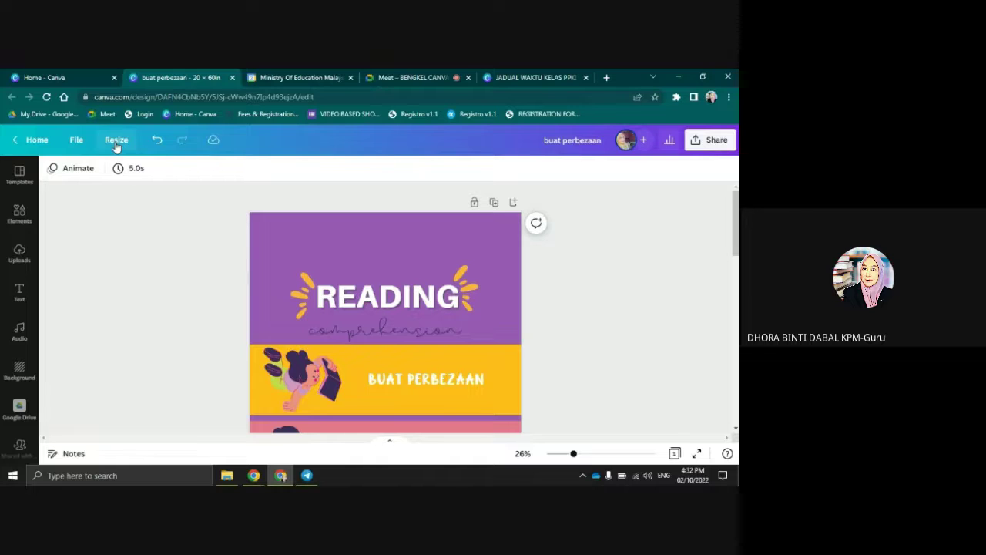
Review the whole bunting design, from the READING header to the empty purple area below the VISUALIZING band
{"action": "scroll", "coordinate": [582, 288], "scroll_direction": "down", "scroll_amount": 2}
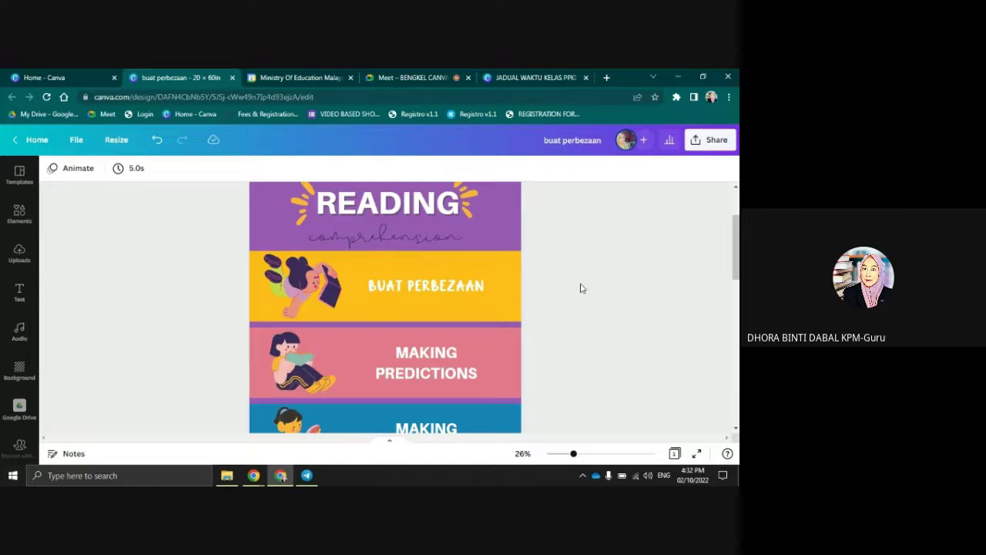
{"action": "scroll", "coordinate": [582, 288], "scroll_direction": "down", "scroll_amount": 10}
{"action": "scroll", "coordinate": [523, 298], "scroll_direction": "up", "scroll_amount": 4}
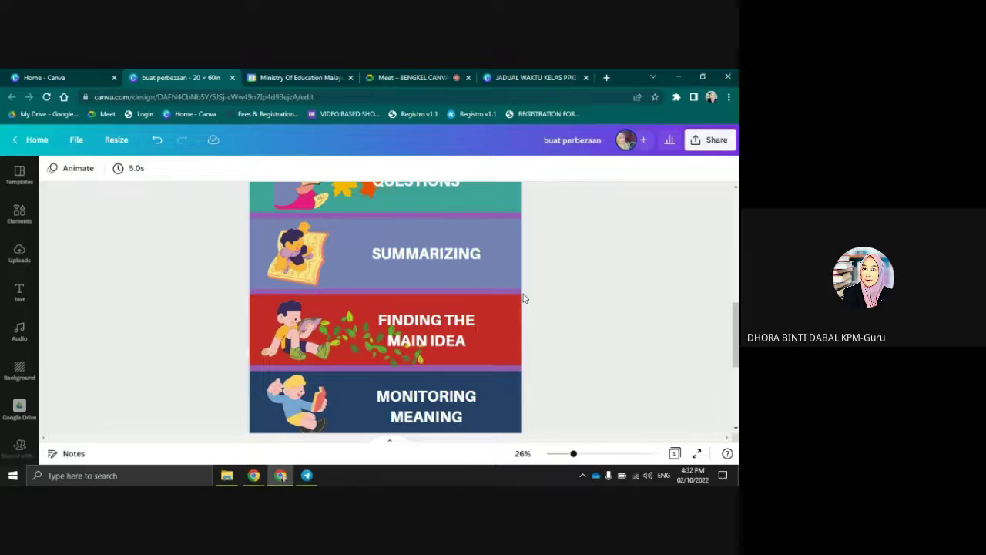
{"action": "scroll", "coordinate": [562, 287], "scroll_direction": "up", "scroll_amount": 6}
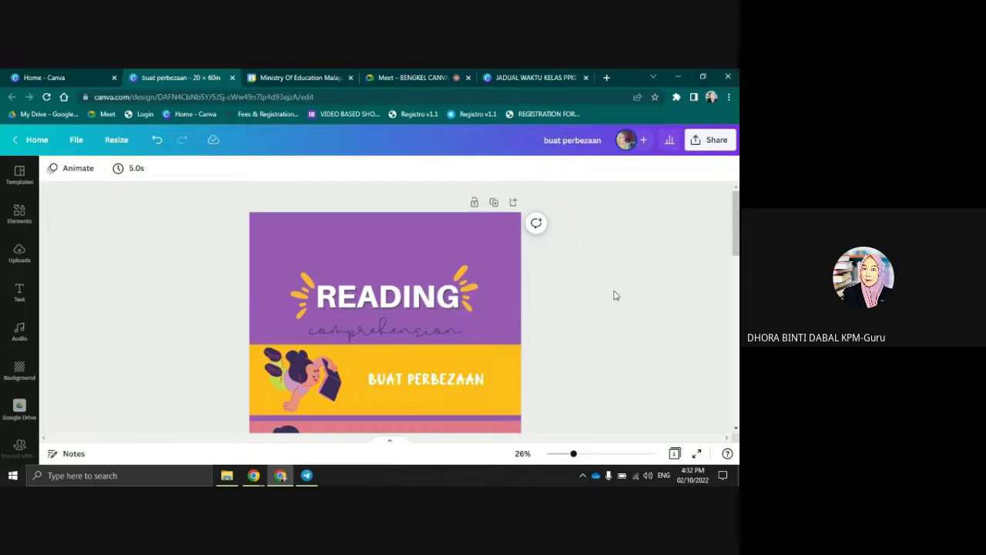
{"action": "scroll", "coordinate": [615, 295], "scroll_direction": "down", "scroll_amount": 2}
{"action": "scroll", "coordinate": [616, 297], "scroll_direction": "down", "scroll_amount": 5}
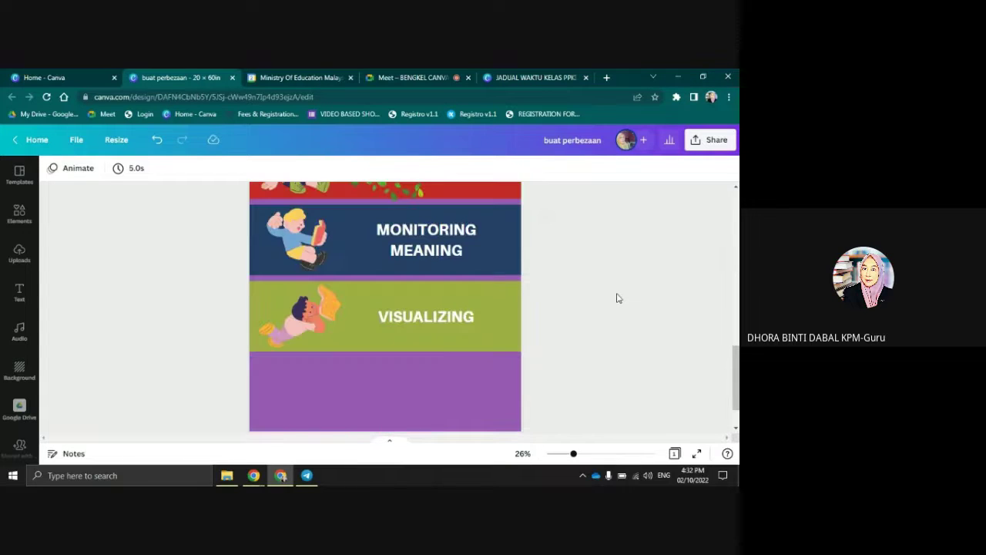
{"action": "scroll", "coordinate": [617, 297], "scroll_direction": "down", "scroll_amount": 1}
{"action": "scroll", "coordinate": [476, 301], "scroll_direction": "up", "scroll_amount": 5}
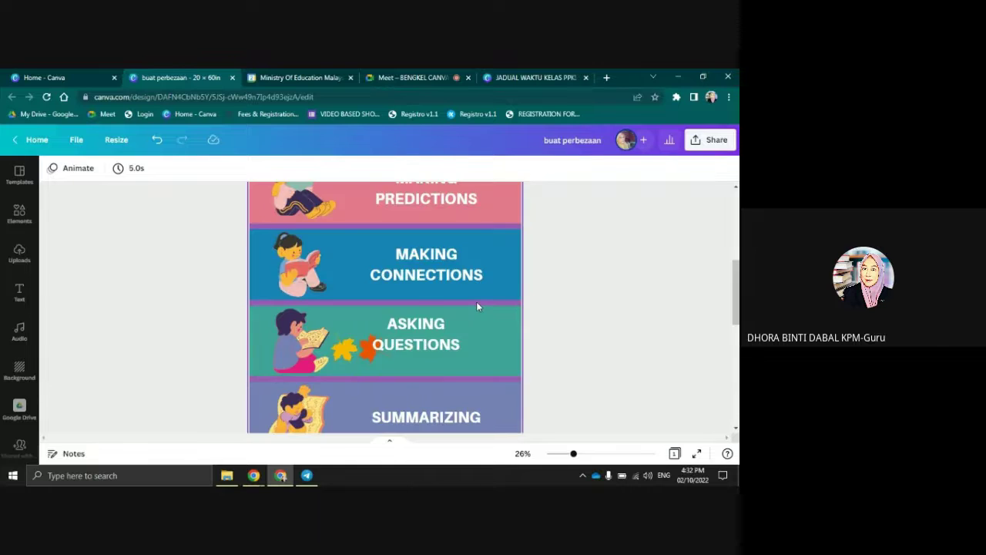
Examine the finished bunting band by band, from the READING header through BUAT PERBEZAAN to VISUALIZING, checking text, illustrations and leaf graphics
{"action": "scroll", "coordinate": [476, 301], "scroll_direction": "up", "scroll_amount": 2}
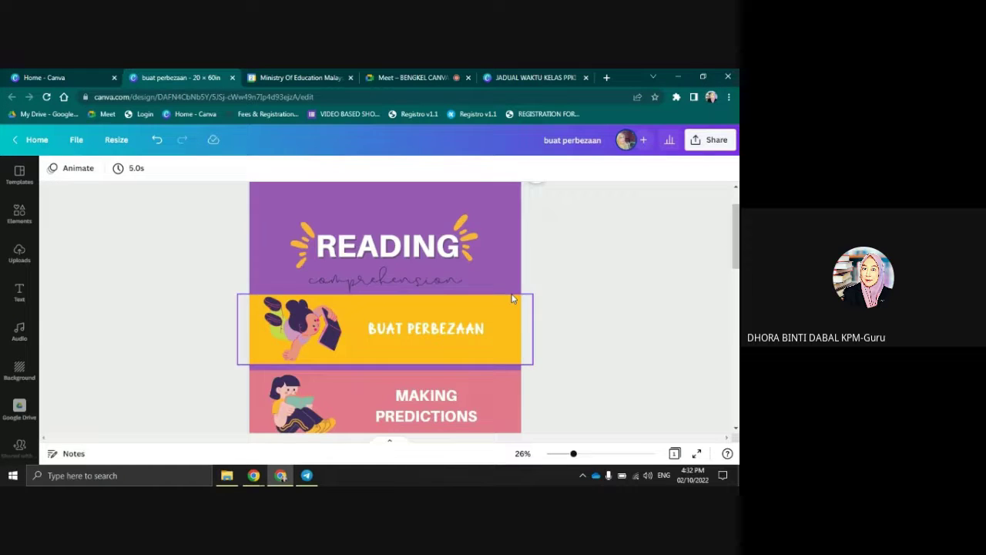
{"action": "scroll", "coordinate": [512, 298], "scroll_direction": "up", "scroll_amount": 1}
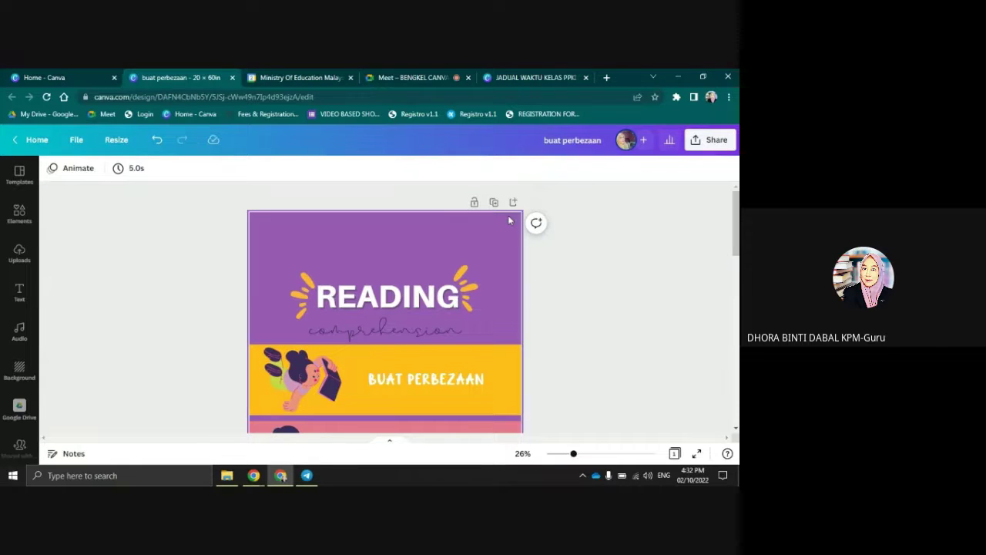
{"action": "scroll", "coordinate": [626, 268], "scroll_direction": "down", "scroll_amount": 5}
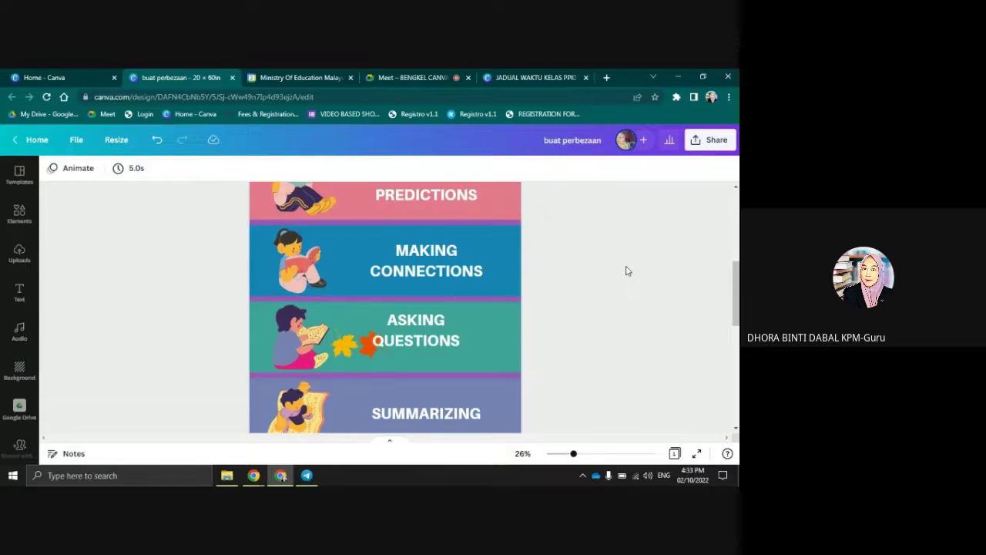
{"action": "scroll", "coordinate": [614, 277], "scroll_direction": "down", "scroll_amount": 4}
{"action": "scroll", "coordinate": [603, 288], "scroll_direction": "up", "scroll_amount": 3}
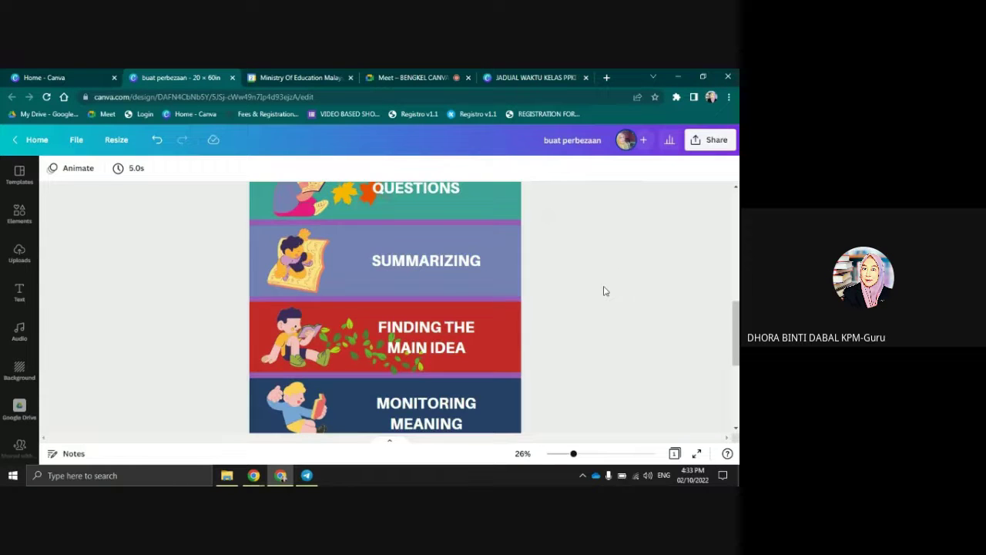
{"action": "scroll", "coordinate": [604, 291], "scroll_direction": "up", "scroll_amount": 6}
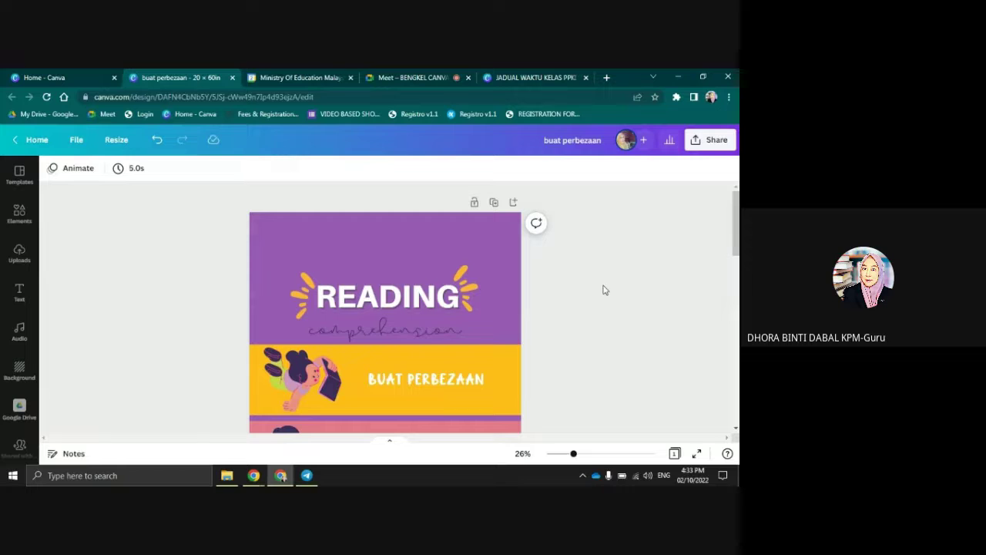
{"action": "scroll", "coordinate": [605, 290], "scroll_direction": "down", "scroll_amount": 8}
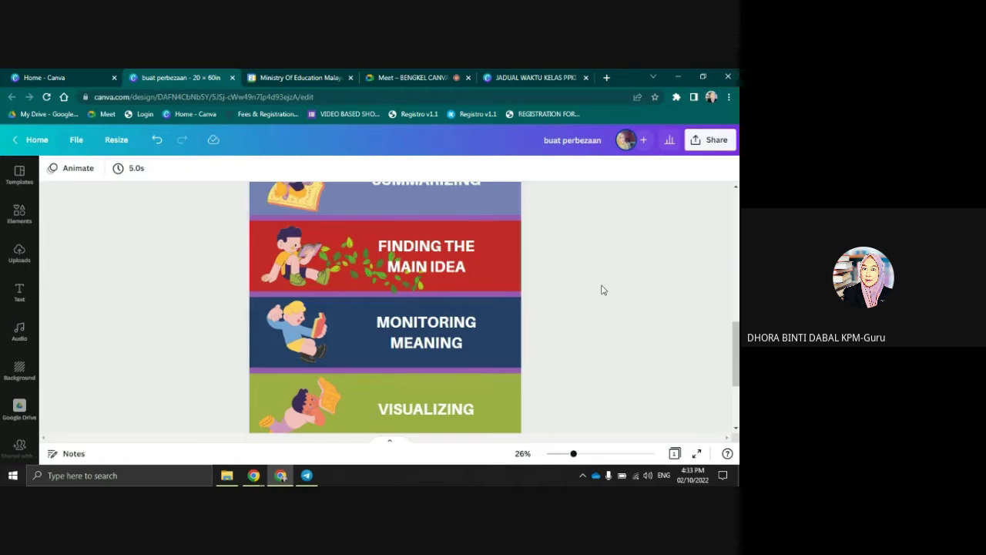
{"action": "scroll", "coordinate": [601, 289], "scroll_direction": "down", "scroll_amount": 3}
{"action": "scroll", "coordinate": [601, 290], "scroll_direction": "up", "scroll_amount": 9}
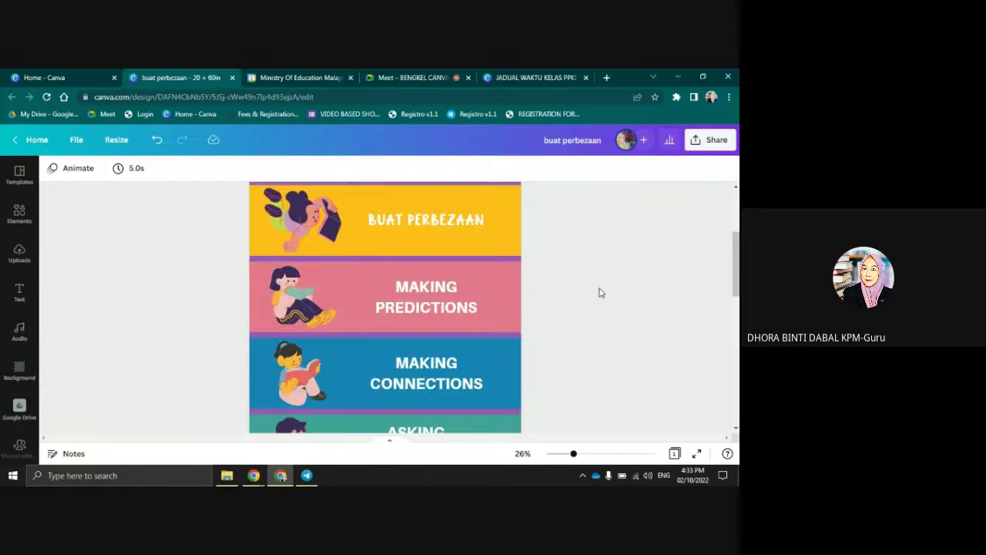
{"action": "scroll", "coordinate": [600, 288], "scroll_direction": "up", "scroll_amount": 2}
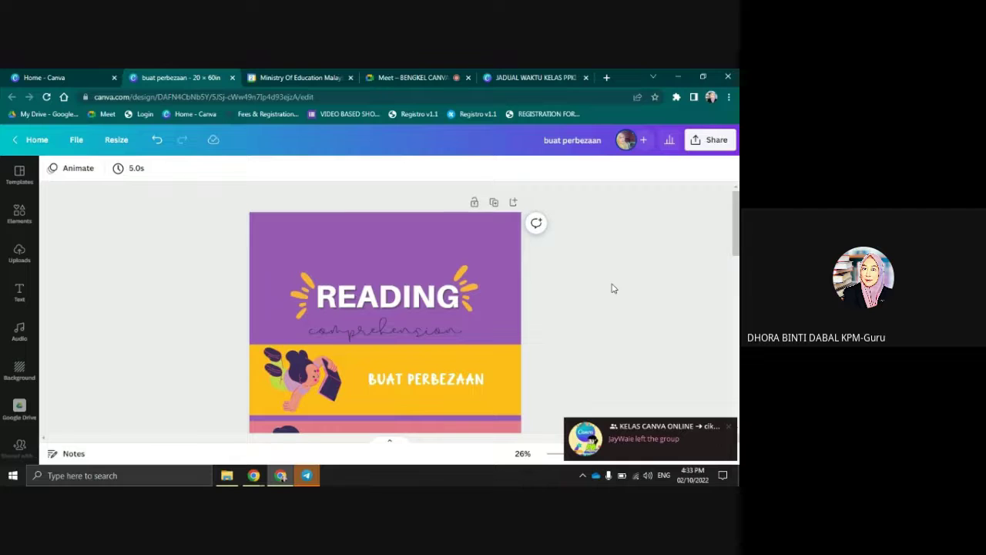
{"action": "scroll", "coordinate": [613, 289], "scroll_direction": "down", "scroll_amount": 1}
{"action": "scroll", "coordinate": [614, 288], "scroll_direction": "down", "scroll_amount": 5}
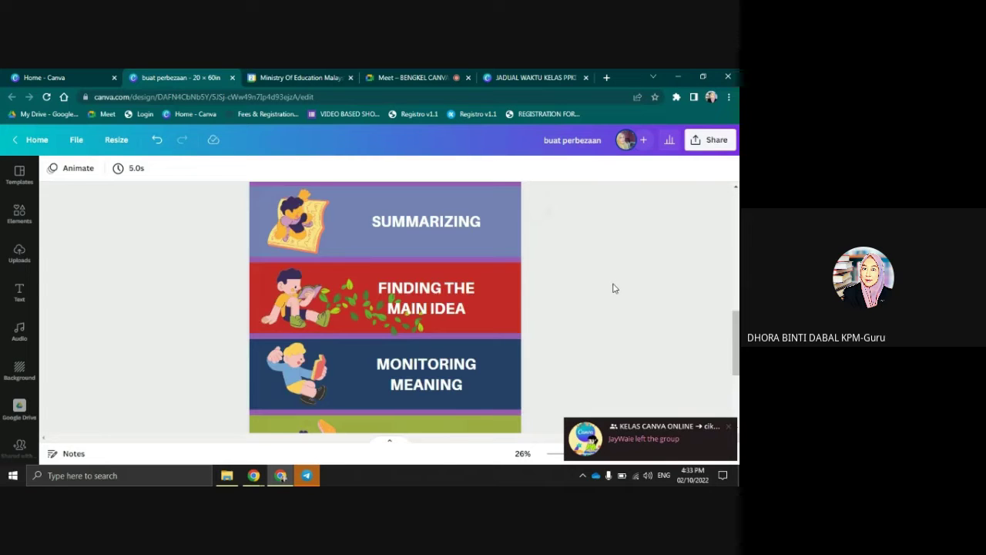
{"action": "scroll", "coordinate": [614, 288], "scroll_direction": "down", "scroll_amount": 1}
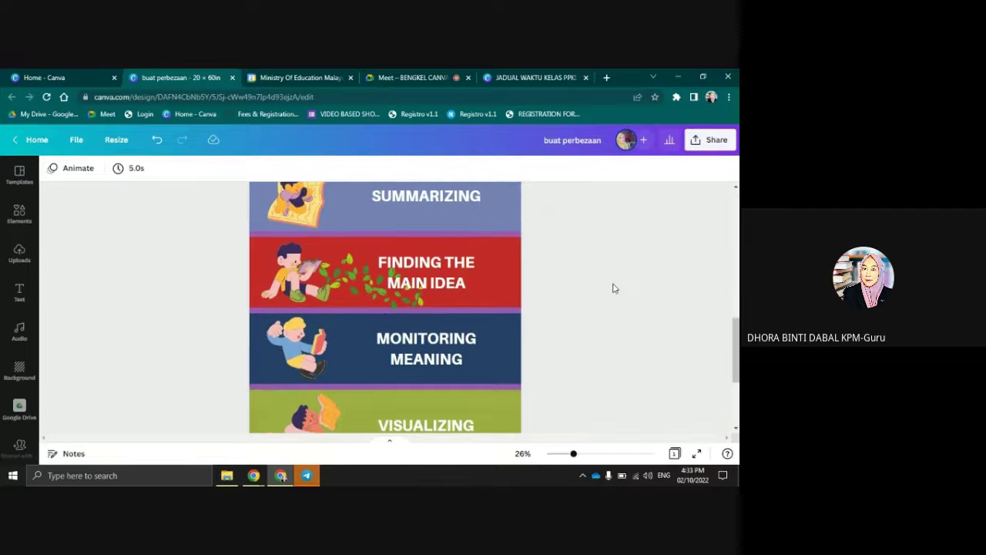
{"action": "scroll", "coordinate": [614, 288], "scroll_direction": "up", "scroll_amount": 6}
{"action": "scroll", "coordinate": [614, 288], "scroll_direction": "up", "scroll_amount": 2}
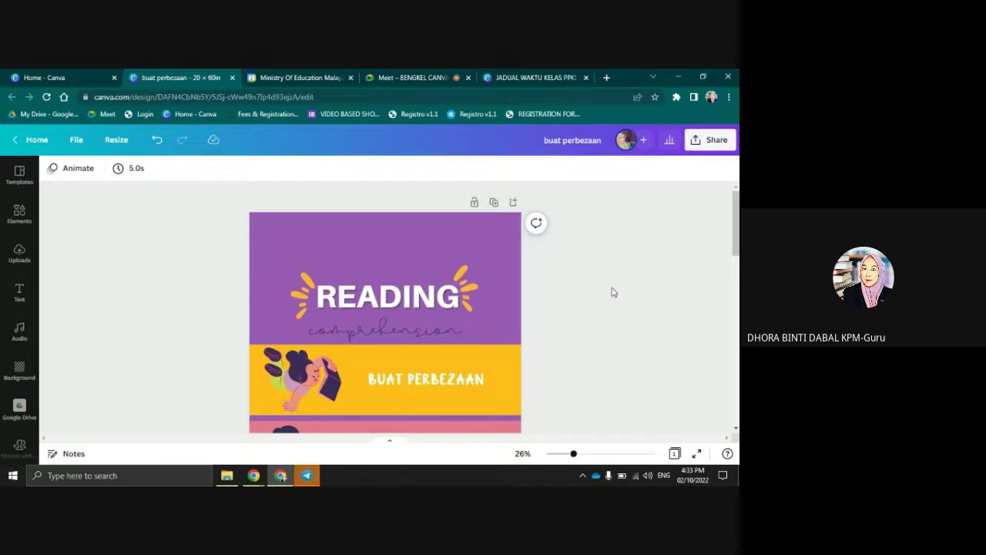
{"action": "scroll", "coordinate": [614, 294], "scroll_direction": "down", "scroll_amount": 3}
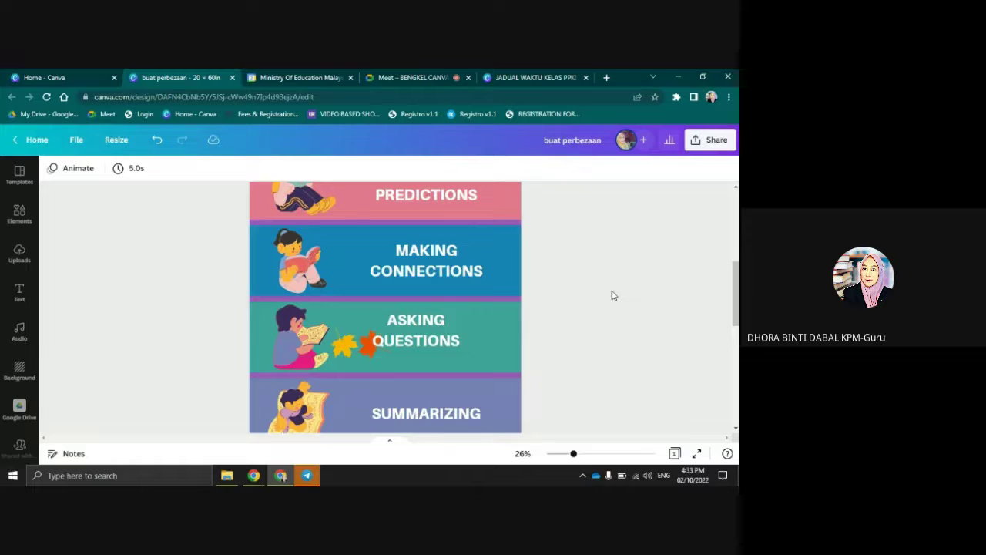
Review the overall layout of the bunting at 14% zoom, from the header to the empty purple area at its foot
{"action": "left_click", "coordinate": [555, 454]}
{"action": "scroll", "coordinate": [554, 322], "scroll_direction": "down", "scroll_amount": 3}
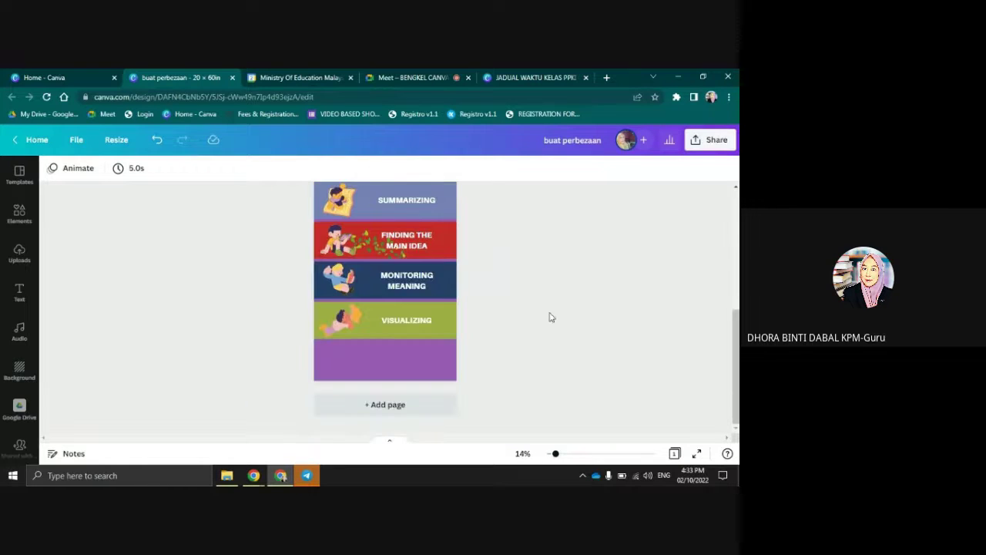
{"action": "scroll", "coordinate": [550, 316], "scroll_direction": "up", "scroll_amount": 5}
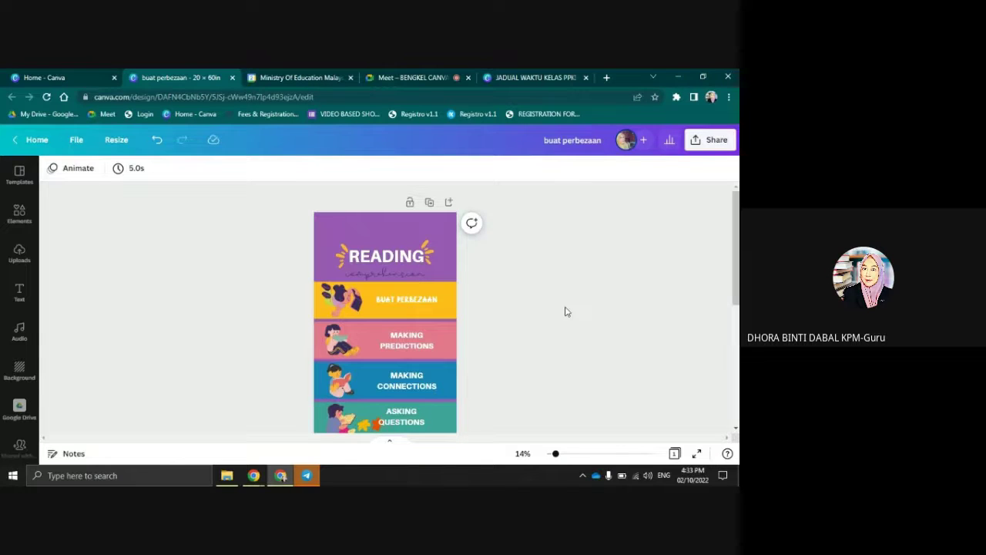
{"action": "scroll", "coordinate": [567, 313], "scroll_direction": "down", "scroll_amount": 3}
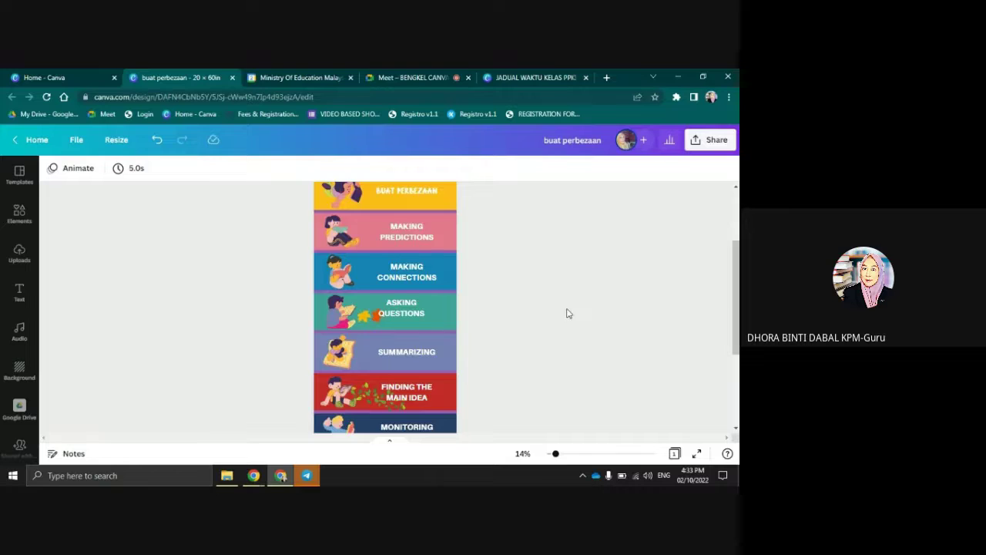
{"action": "scroll", "coordinate": [567, 313], "scroll_direction": "down", "scroll_amount": 4}
{"action": "scroll", "coordinate": [567, 313], "scroll_direction": "up", "scroll_amount": 6}
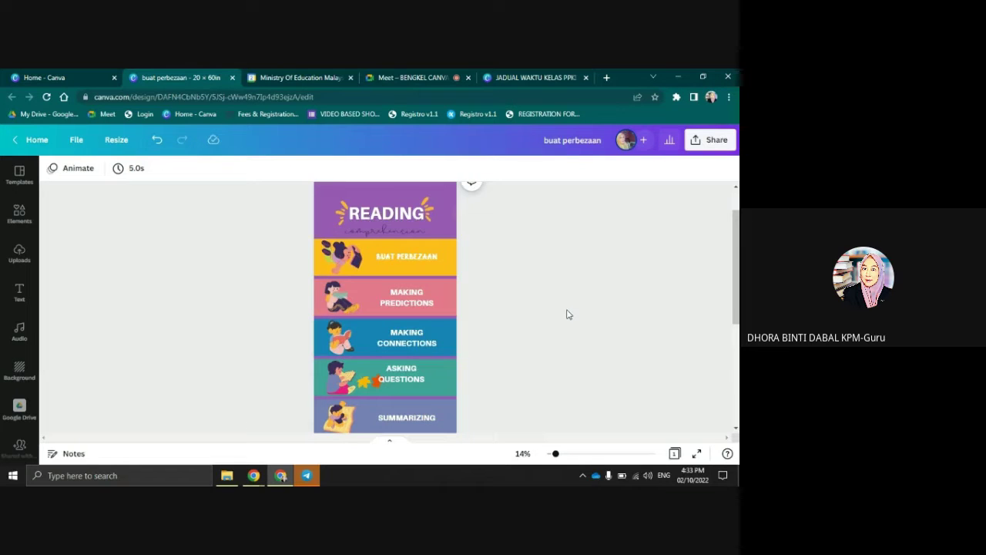
{"action": "scroll", "coordinate": [566, 314], "scroll_direction": "up", "scroll_amount": 1}
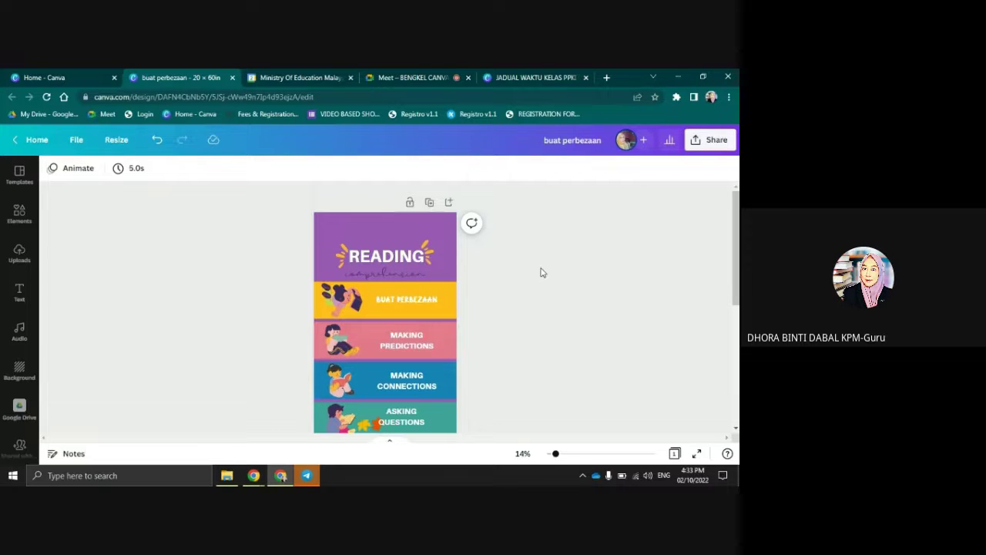
Switch to the Google Meet call and stop presenting the screen
{"action": "left_click", "coordinate": [401, 78]}
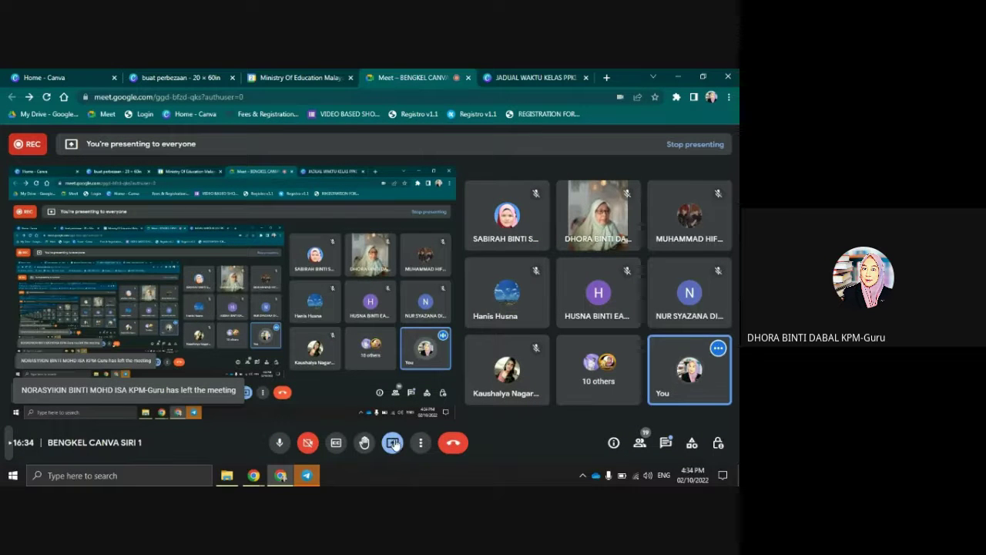
{"action": "left_click", "coordinate": [393, 443]}
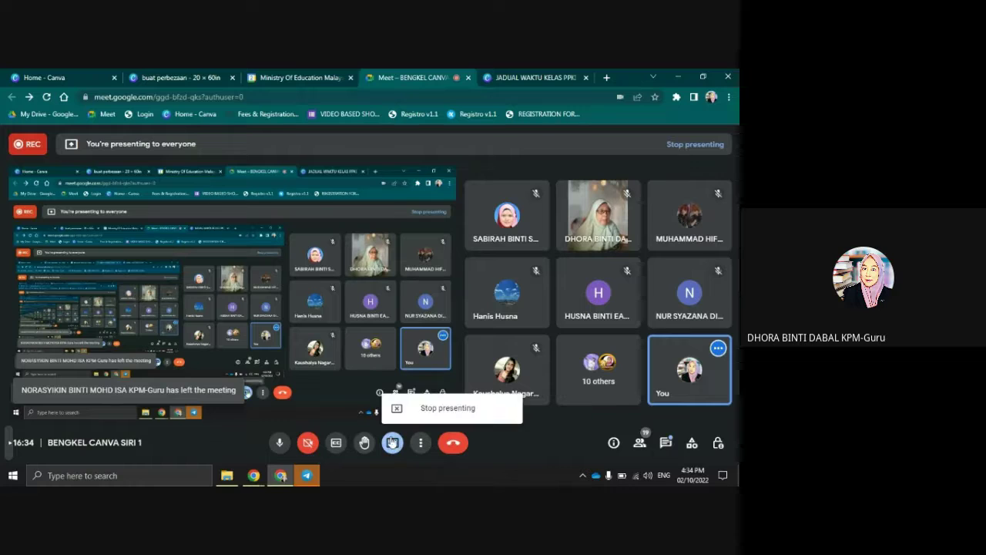
{"action": "left_click", "coordinate": [424, 408]}
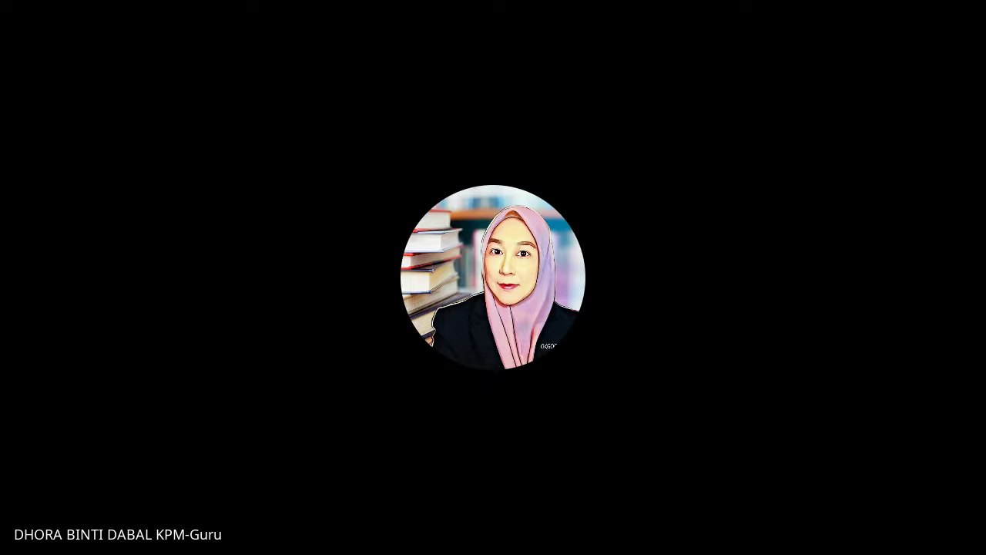
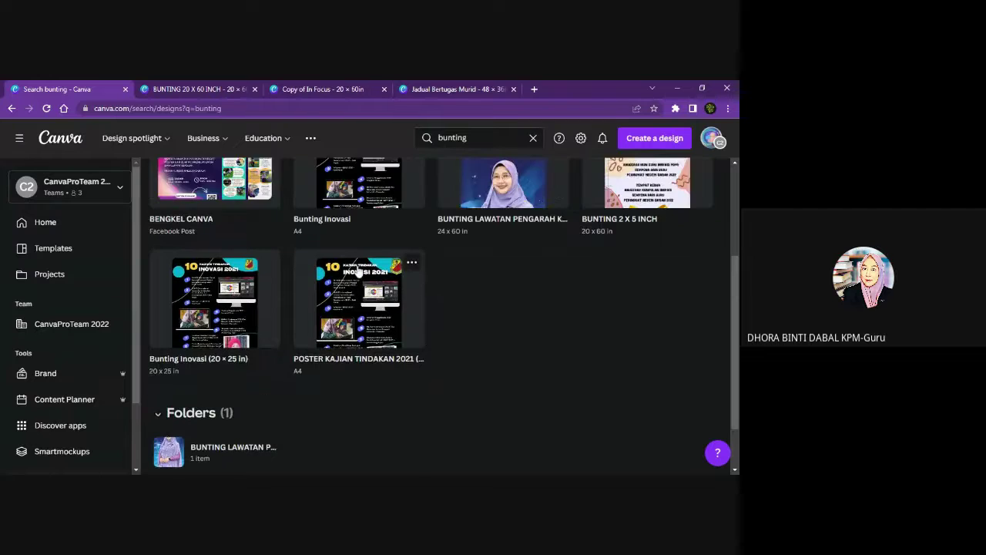
Look through the designs and folder in the "bunting" project search results, comparing the bunting examples and their sizes
{"action": "scroll", "coordinate": [360, 274], "scroll_direction": "down", "scroll_amount": 3}
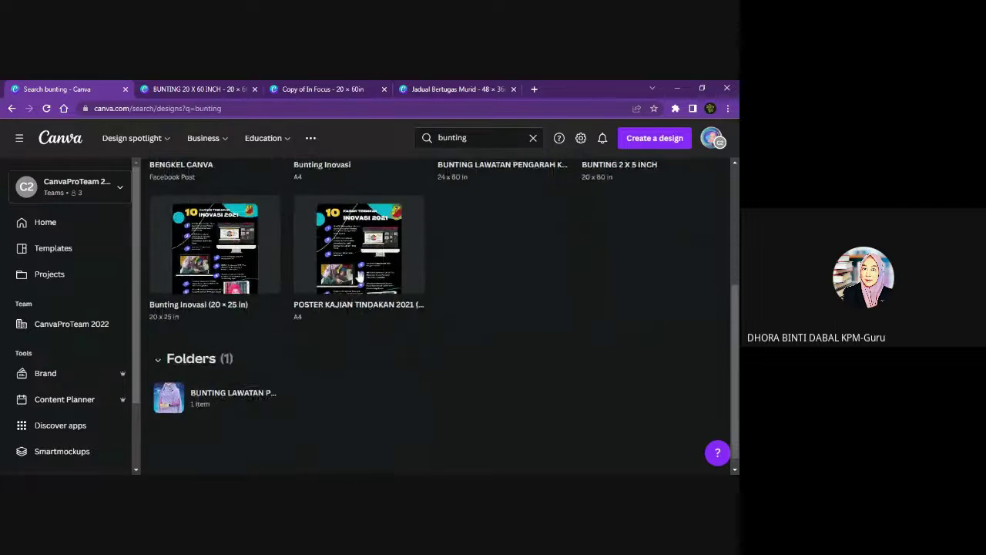
{"action": "scroll", "coordinate": [462, 280], "scroll_direction": "up", "scroll_amount": 3}
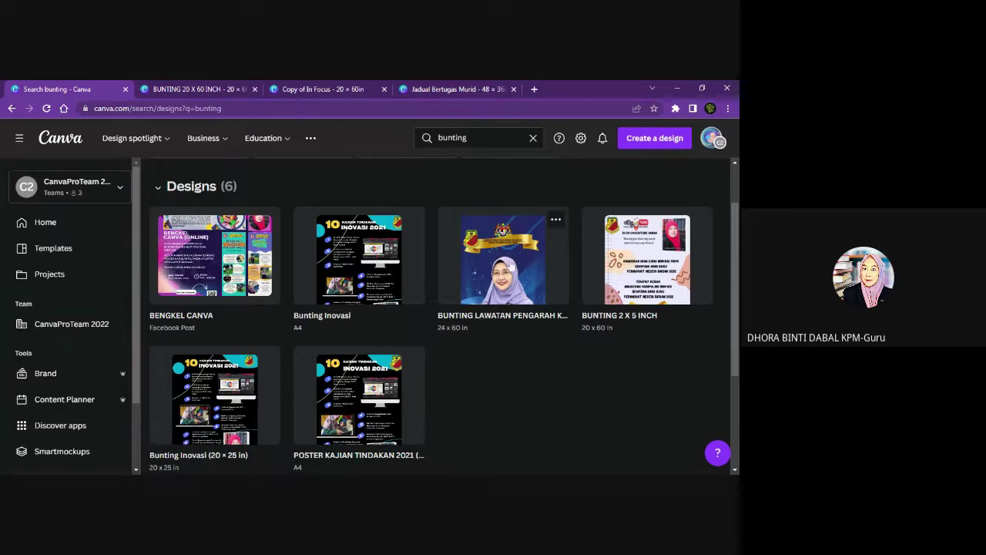
{"action": "scroll", "coordinate": [510, 265], "scroll_direction": "down", "scroll_amount": 1}
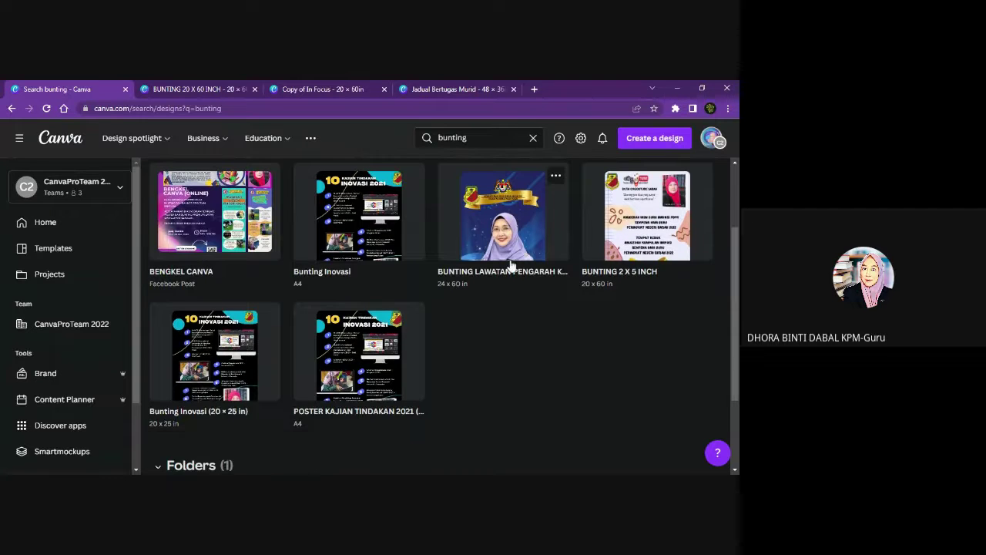
{"action": "scroll", "coordinate": [510, 265], "scroll_direction": "up", "scroll_amount": 1}
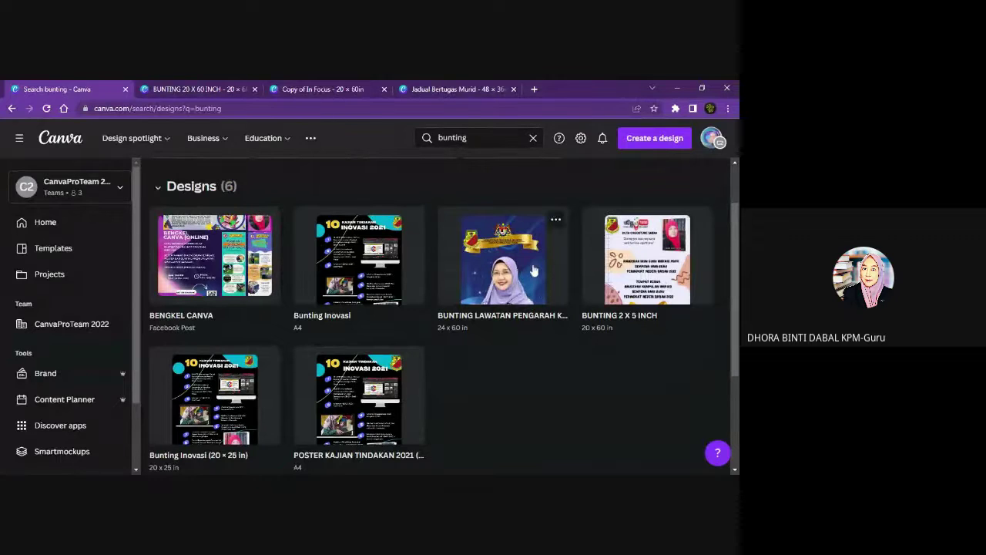
{"action": "scroll", "coordinate": [527, 281], "scroll_direction": "down", "scroll_amount": 1}
{"action": "scroll", "coordinate": [527, 281], "scroll_direction": "down", "scroll_amount": 1}
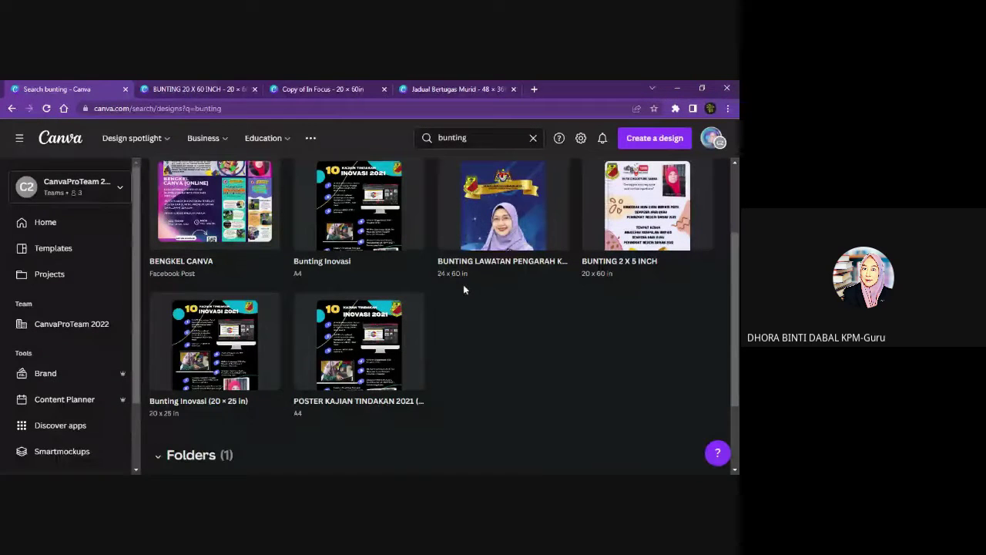
{"action": "scroll", "coordinate": [547, 283], "scroll_direction": "down", "scroll_amount": 2}
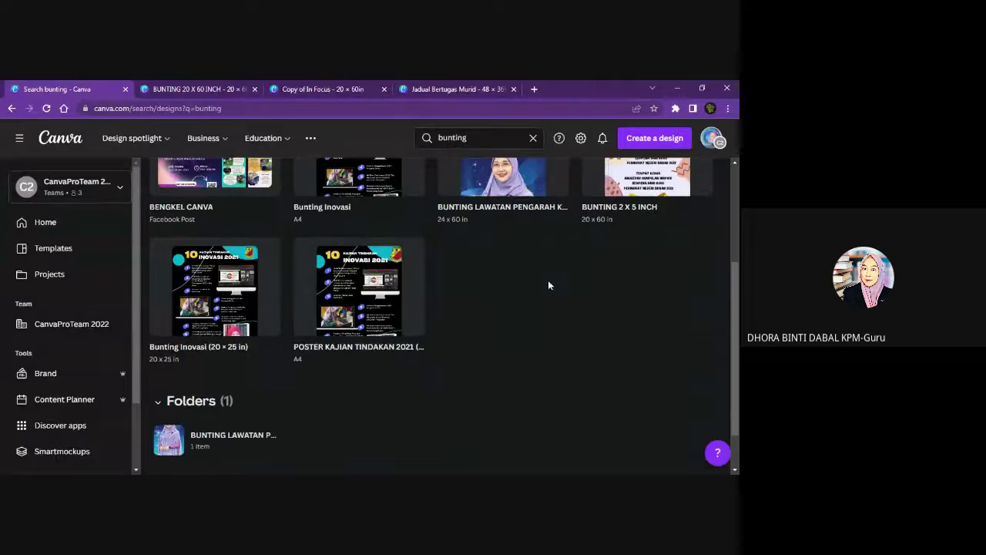
{"action": "scroll", "coordinate": [548, 283], "scroll_direction": "up", "scroll_amount": 4}
{"action": "scroll", "coordinate": [527, 319], "scroll_direction": "up", "scroll_amount": 2}
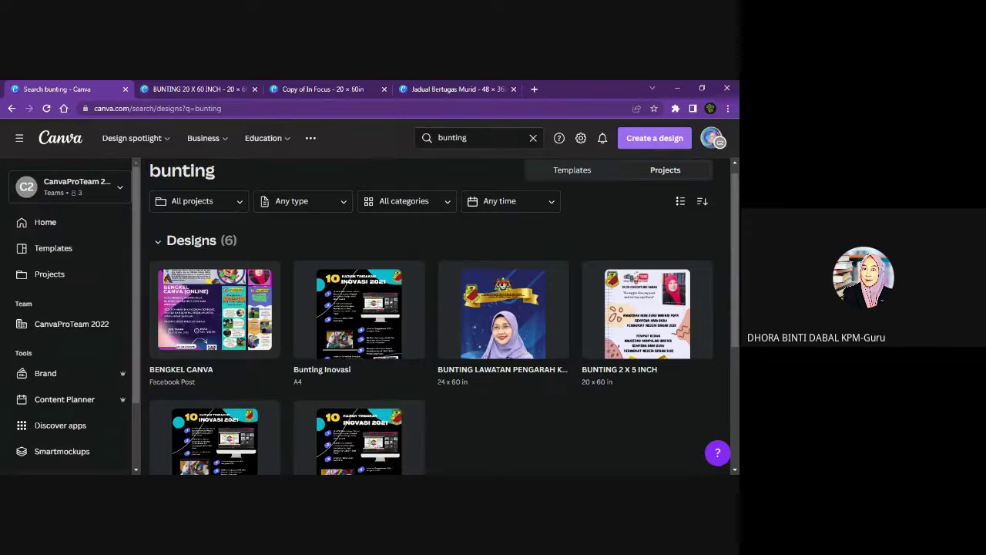
{"action": "left_click", "coordinate": [655, 138]}
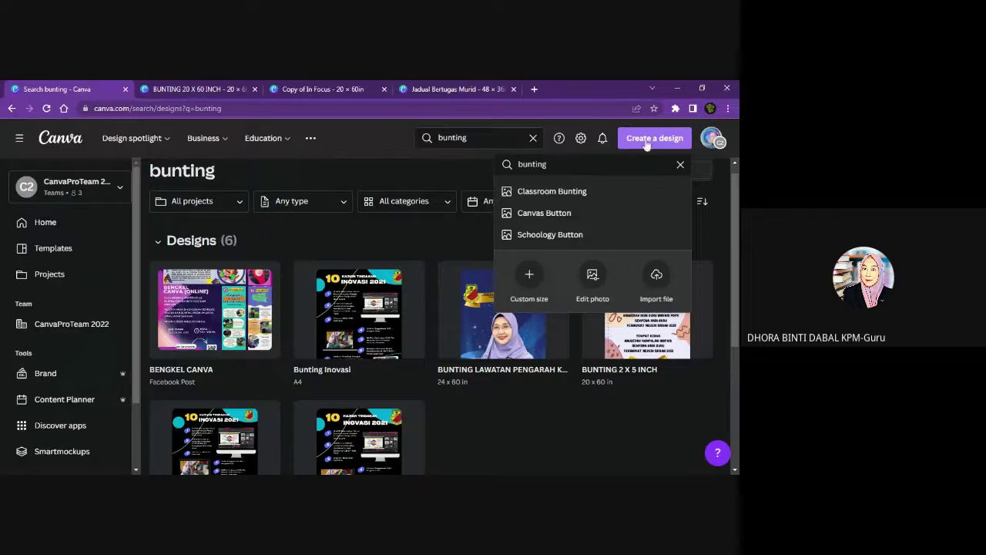
{"action": "left_click", "coordinate": [534, 138]}
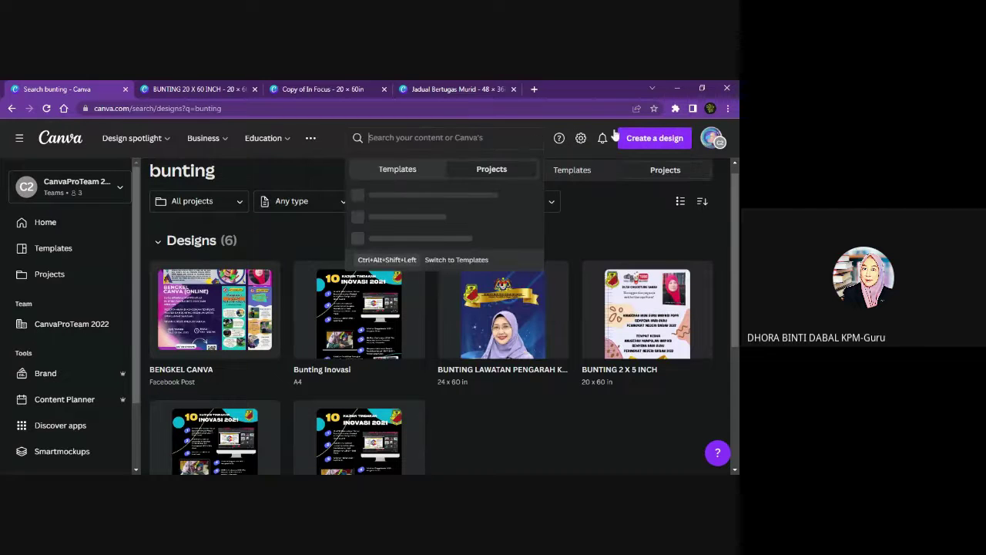
{"action": "left_click", "coordinate": [653, 139]}
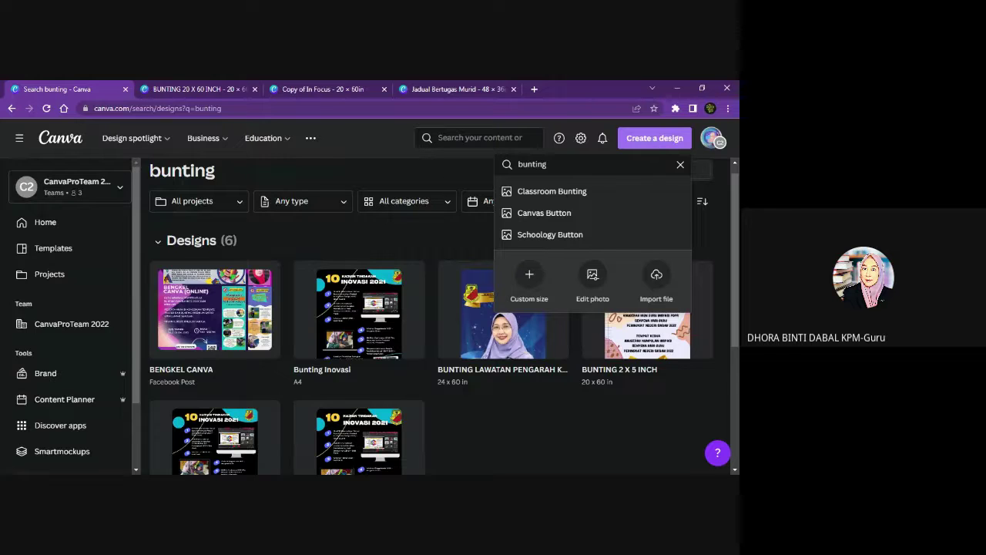
{"action": "left_click", "coordinate": [478, 137]}
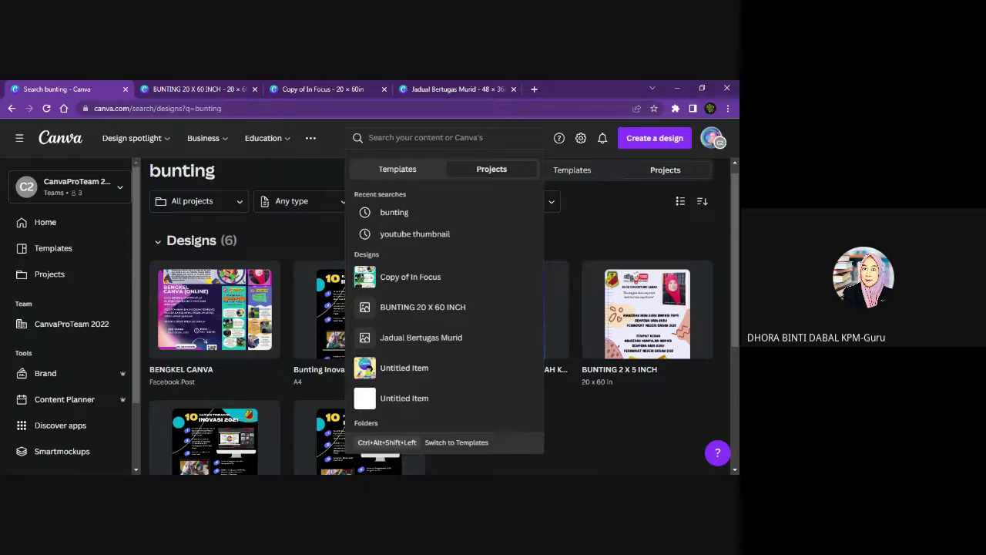
Clear the bunting query from the new-design search and create a Presentation (16:9) design, continuing in the browser instead of the desktop app
{"action": "left_click", "coordinate": [654, 139]}
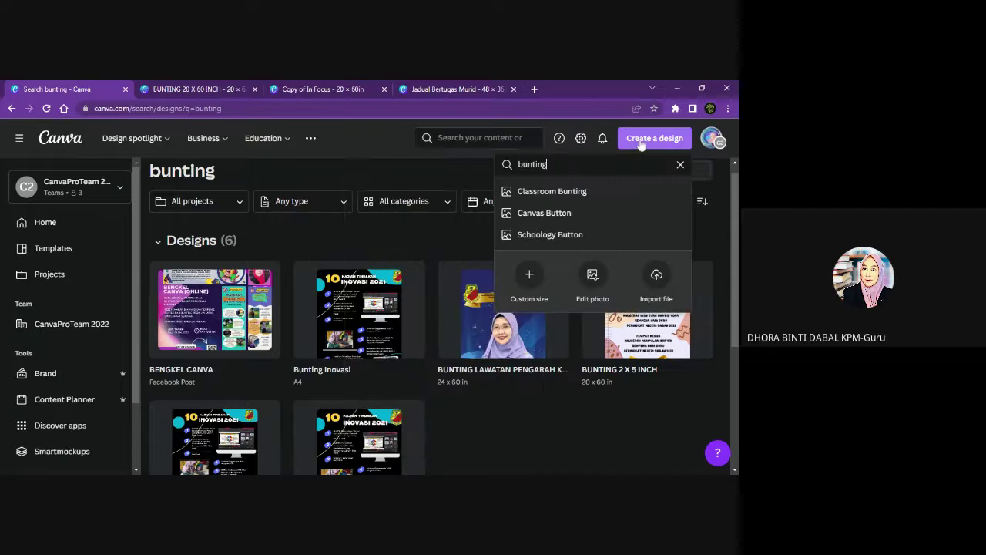
{"action": "left_click", "coordinate": [680, 164]}
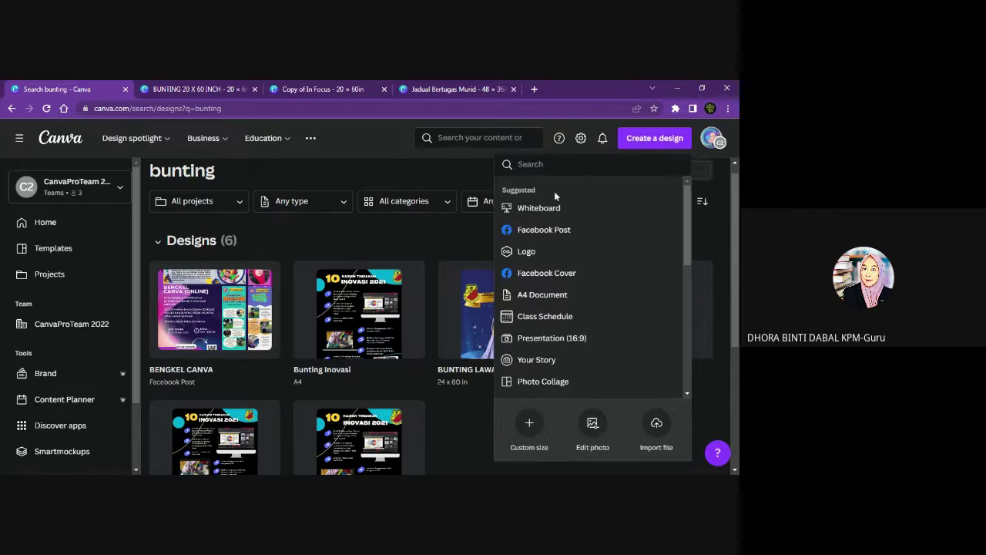
{"action": "scroll", "coordinate": [543, 247], "scroll_direction": "down", "scroll_amount": 3}
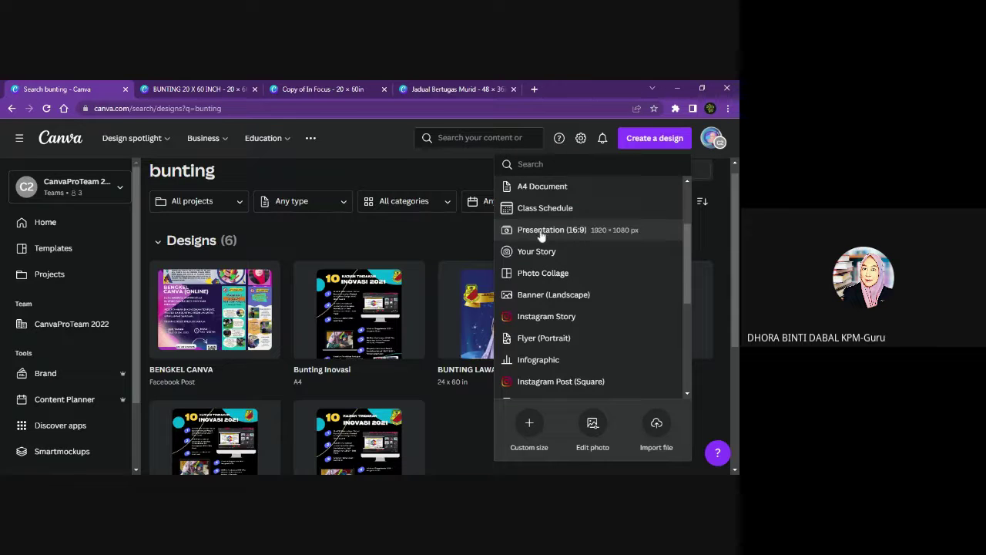
{"action": "left_click", "coordinate": [549, 231]}
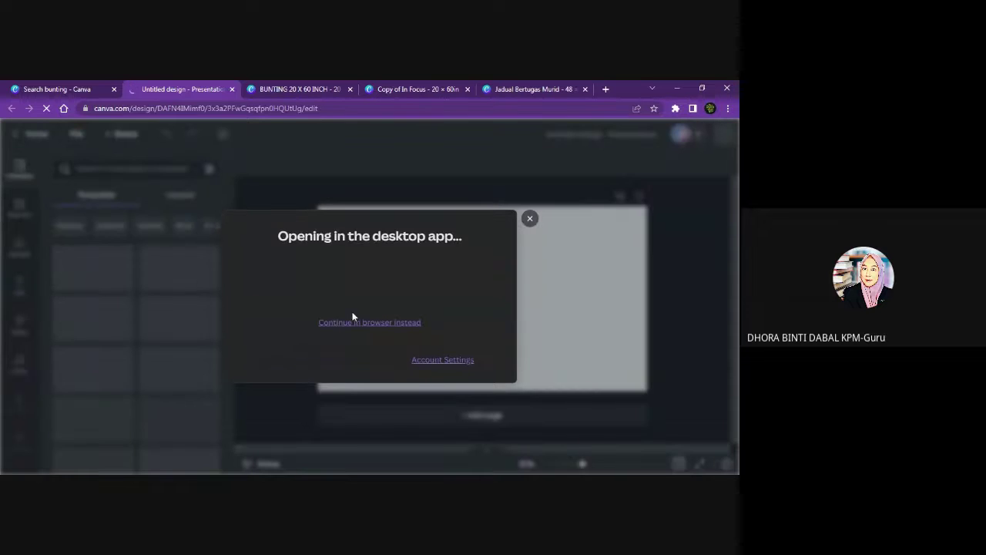
{"action": "left_click", "coordinate": [362, 322]}
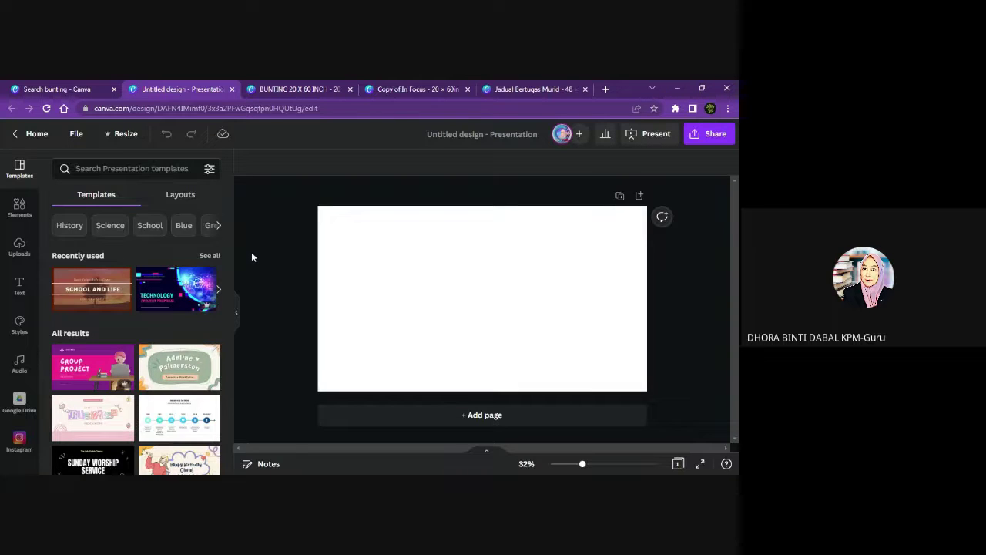
Browse the recently used and suggested presentation templates to compare their styles
{"action": "scroll", "coordinate": [128, 323], "scroll_direction": "down", "scroll_amount": 5}
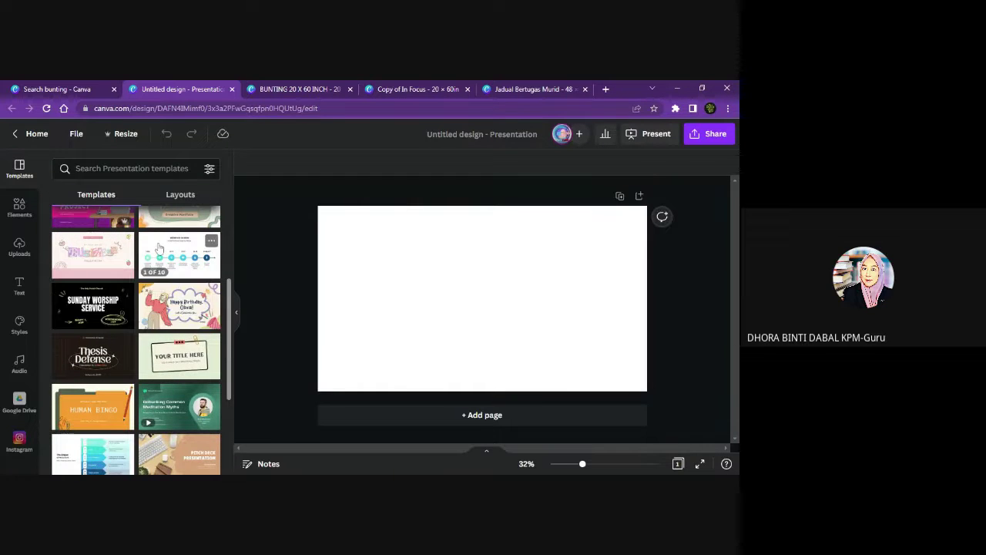
{"action": "scroll", "coordinate": [145, 324], "scroll_direction": "down", "scroll_amount": 1}
{"action": "scroll", "coordinate": [166, 271], "scroll_direction": "down", "scroll_amount": 2}
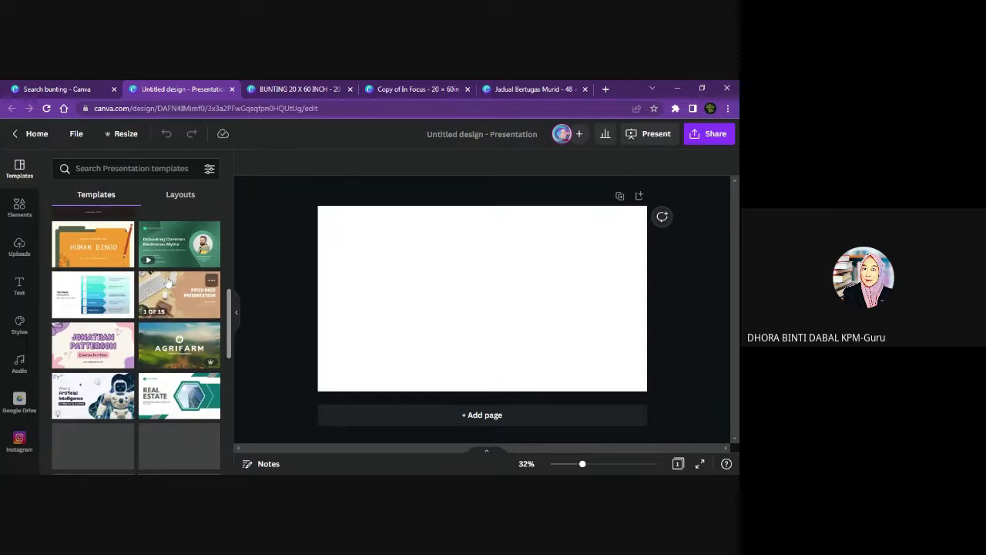
{"action": "scroll", "coordinate": [194, 277], "scroll_direction": "up", "scroll_amount": 6}
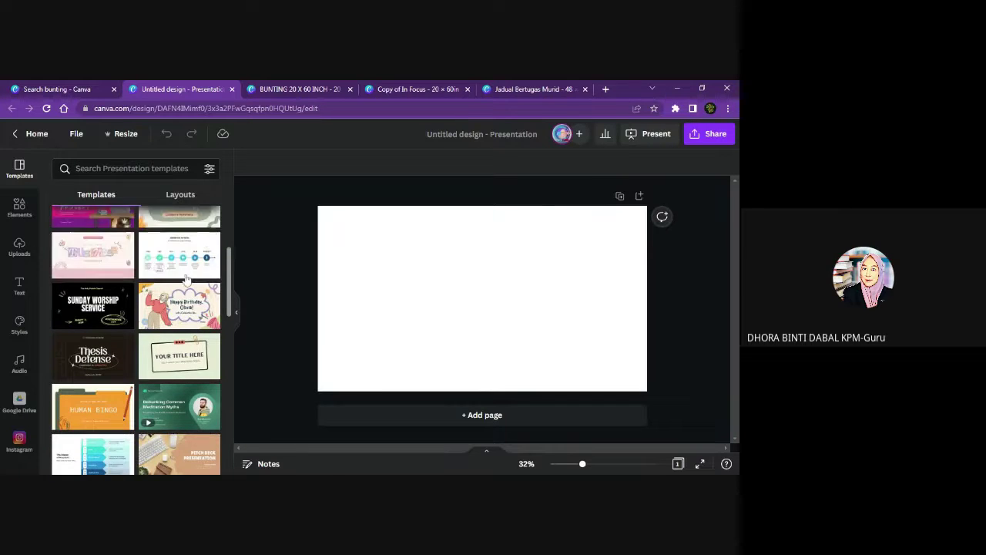
{"action": "mouse_move", "coordinate": [158, 305]}
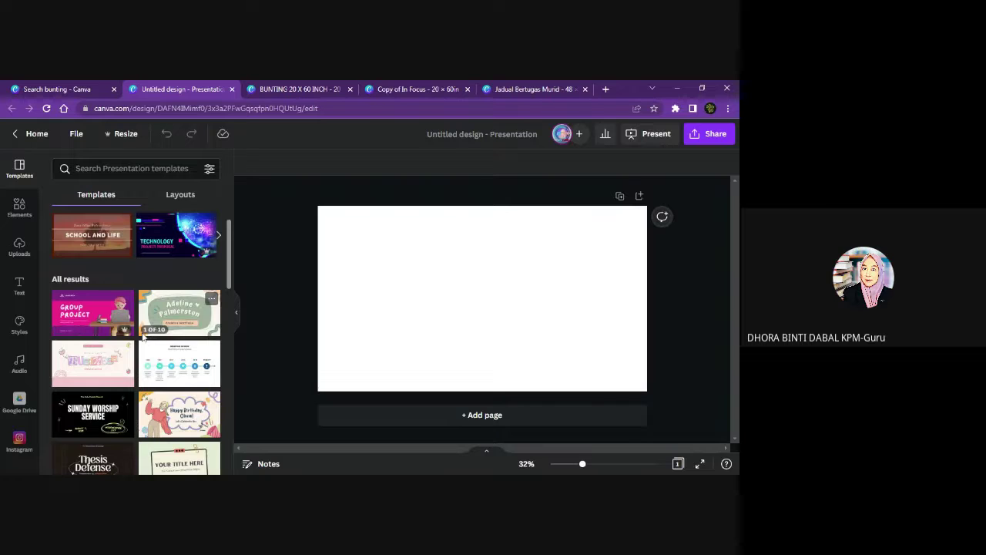
{"action": "scroll", "coordinate": [163, 303], "scroll_direction": "up", "scroll_amount": 1}
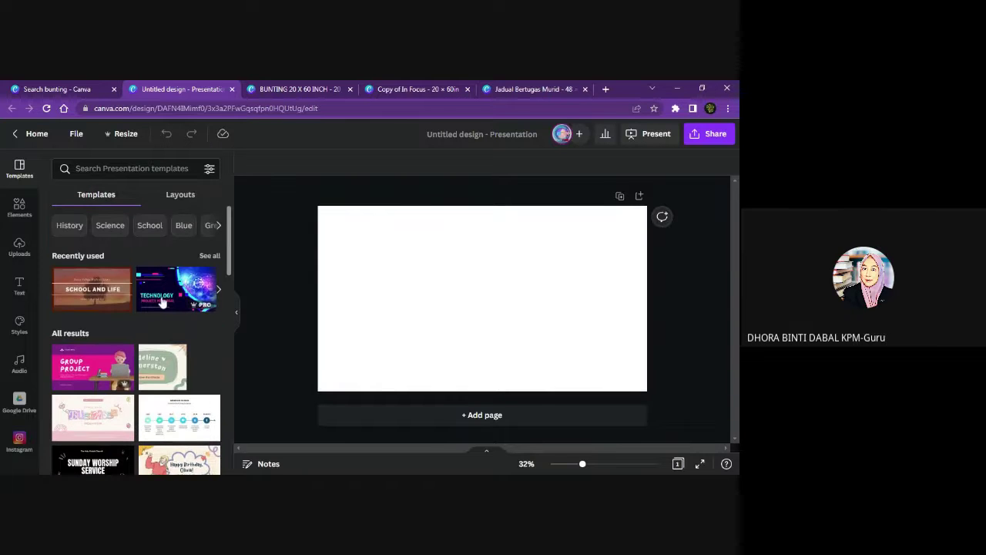
{"action": "scroll", "coordinate": [186, 283], "scroll_direction": "down", "scroll_amount": 2}
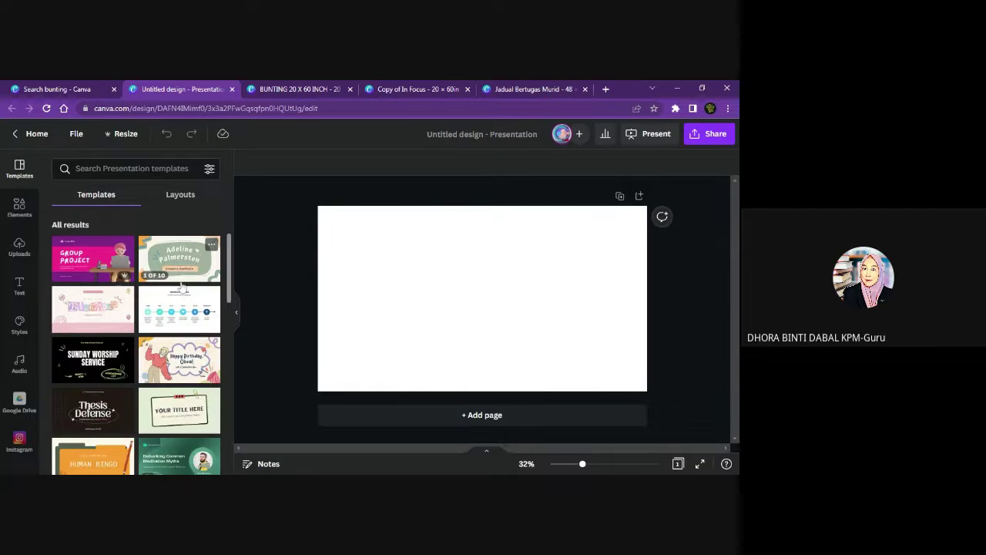
{"action": "scroll", "coordinate": [183, 289], "scroll_direction": "up", "scroll_amount": 2}
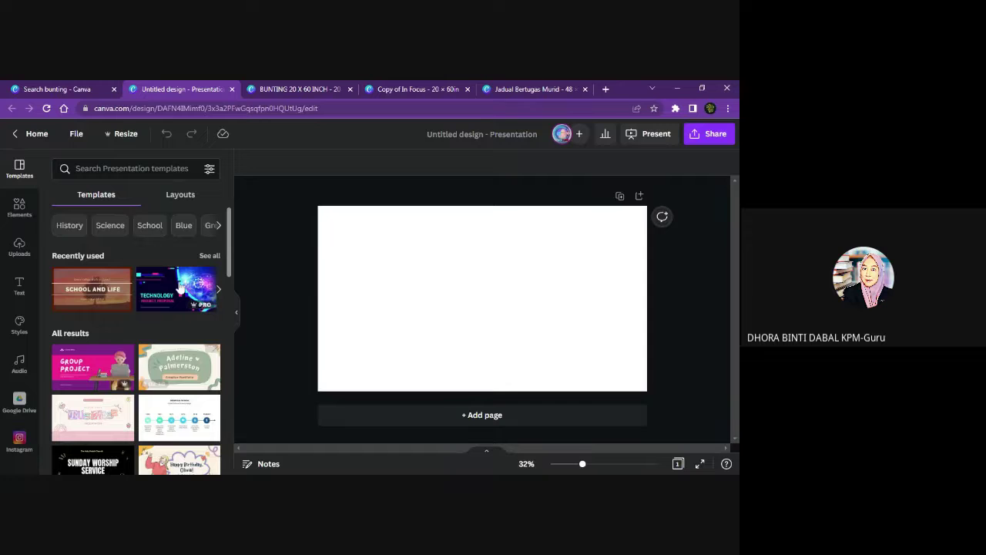
From the Orange Colorful Playful Portofolio Design Presentation template, apply My Portfolio to page 1 and Personal Skills to an added page 2
{"action": "left_click", "coordinate": [176, 367]}
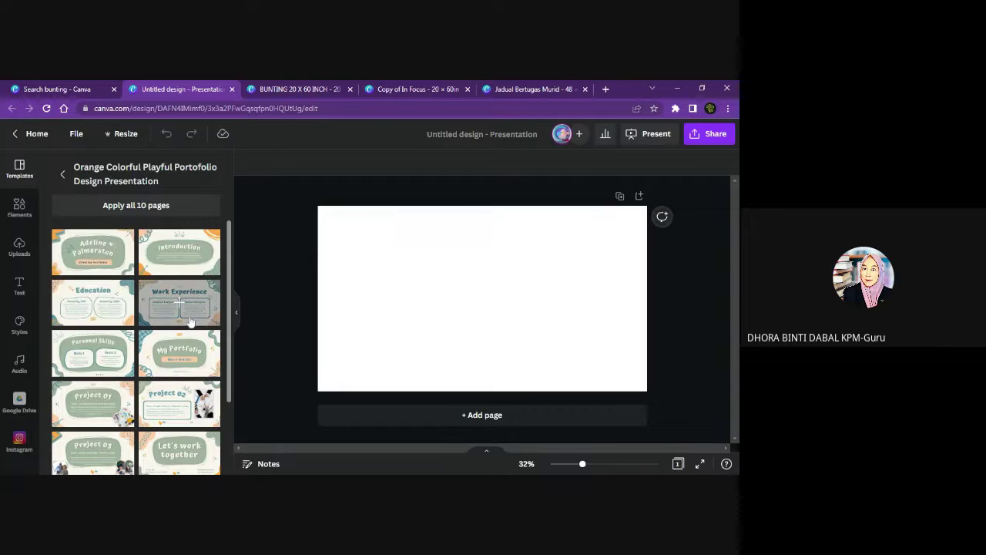
{"action": "left_click", "coordinate": [178, 362]}
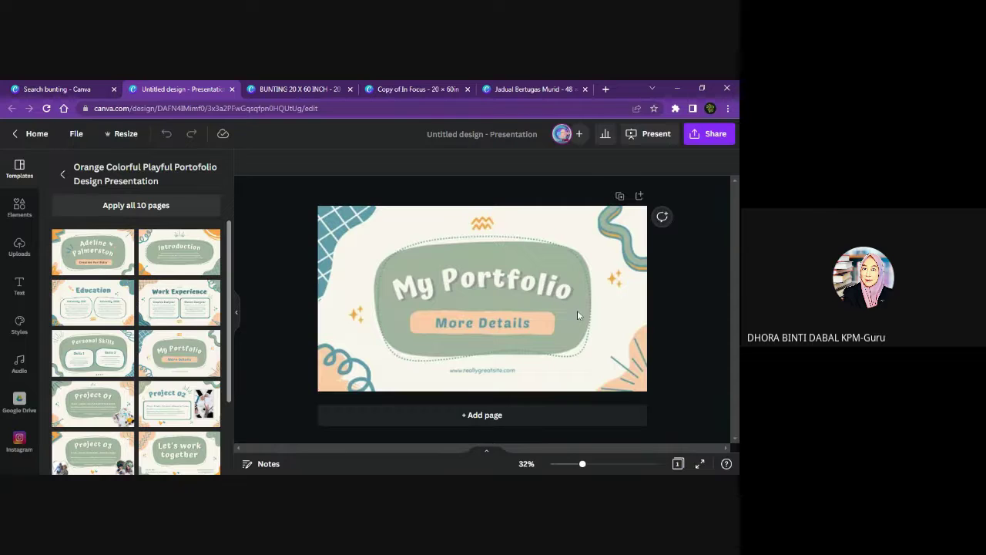
{"action": "left_click", "coordinate": [488, 416]}
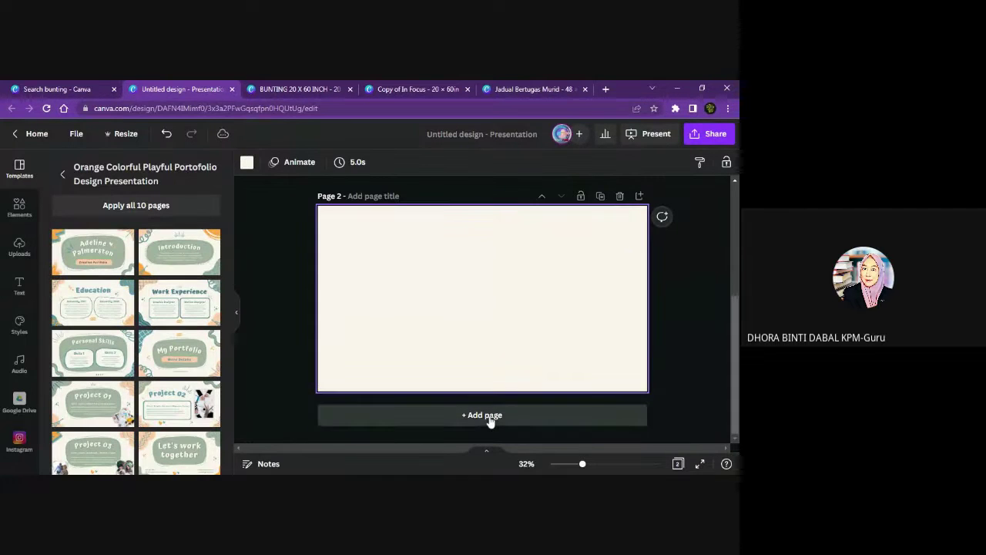
{"action": "scroll", "coordinate": [164, 354], "scroll_direction": "down", "scroll_amount": 3}
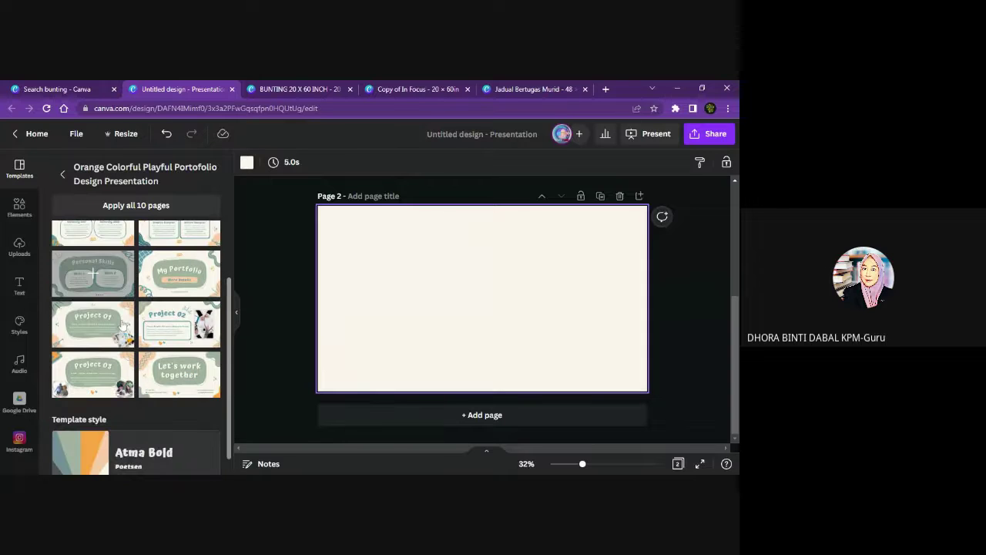
{"action": "scroll", "coordinate": [132, 293], "scroll_direction": "up", "scroll_amount": 3}
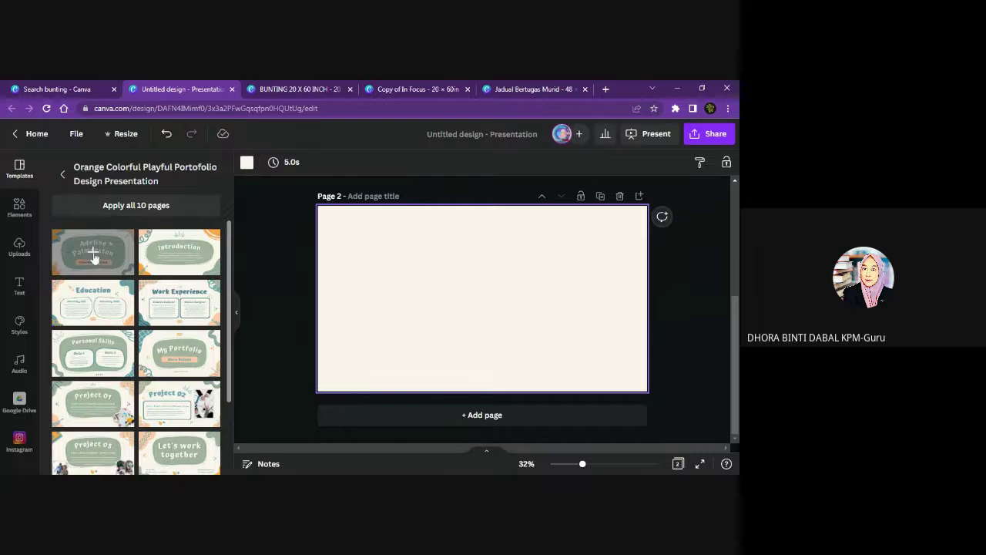
{"action": "left_click", "coordinate": [92, 356]}
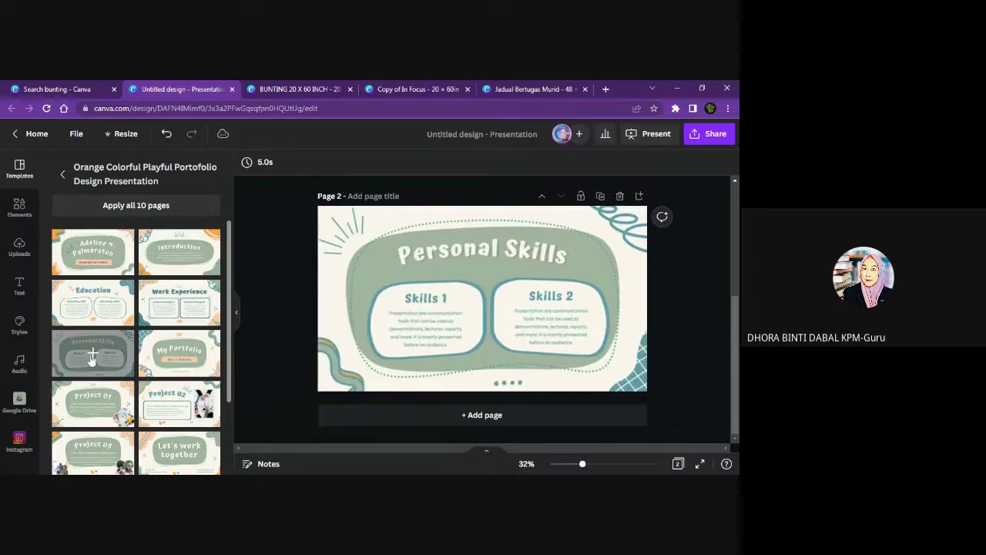
{"action": "left_click", "coordinate": [357, 265]}
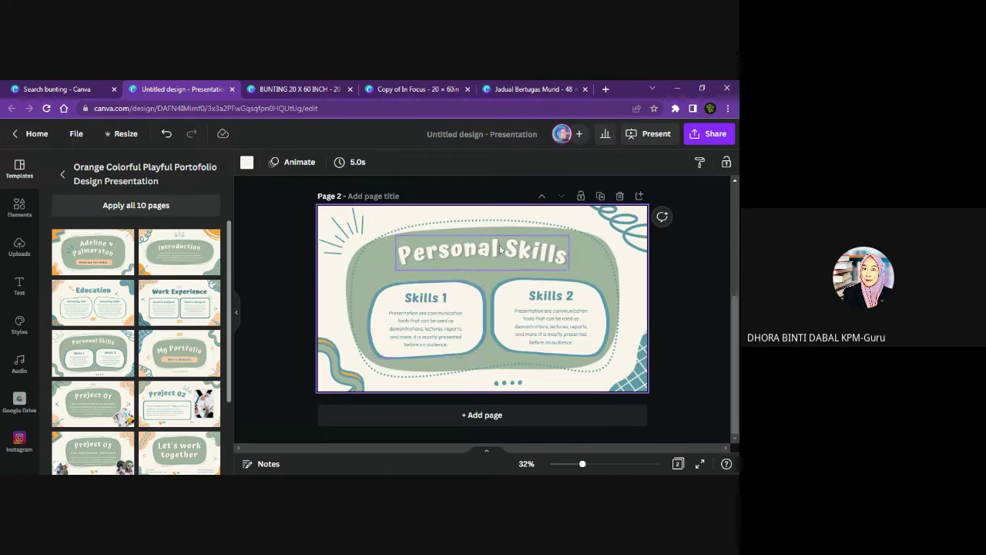
{"action": "scroll", "coordinate": [523, 235], "scroll_direction": "up", "scroll_amount": 5}
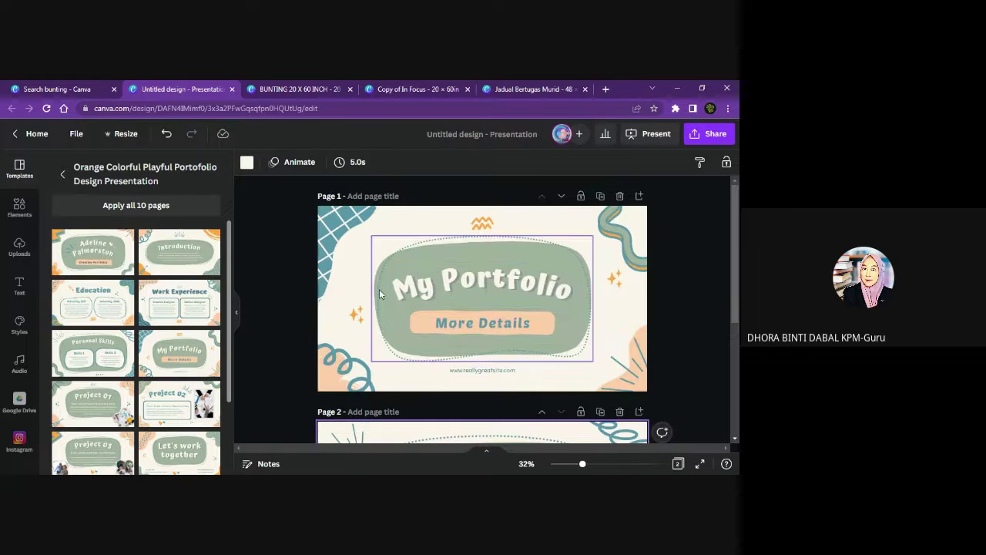
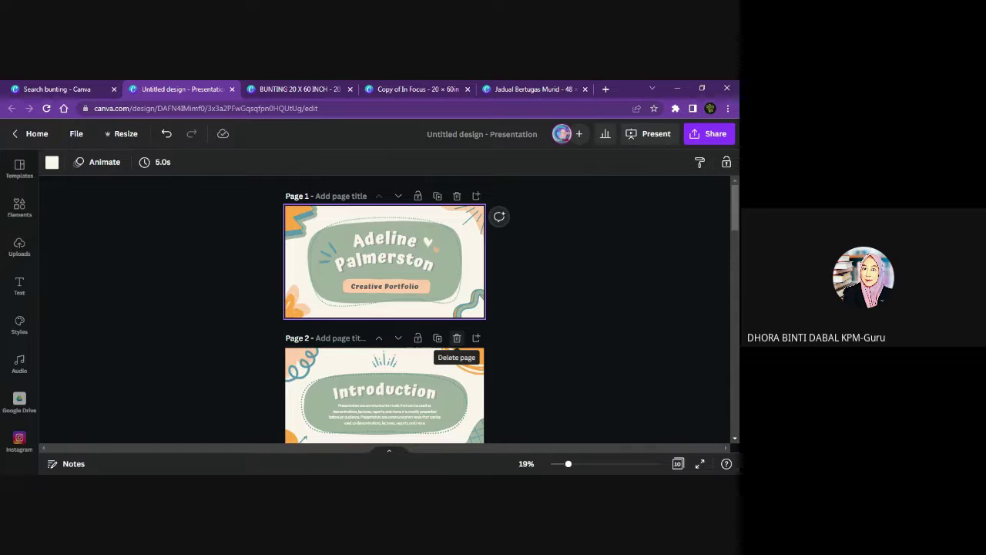
Start presenting the design in Presenter view and dismiss the Presenter Window message
{"action": "left_click", "coordinate": [652, 135]}
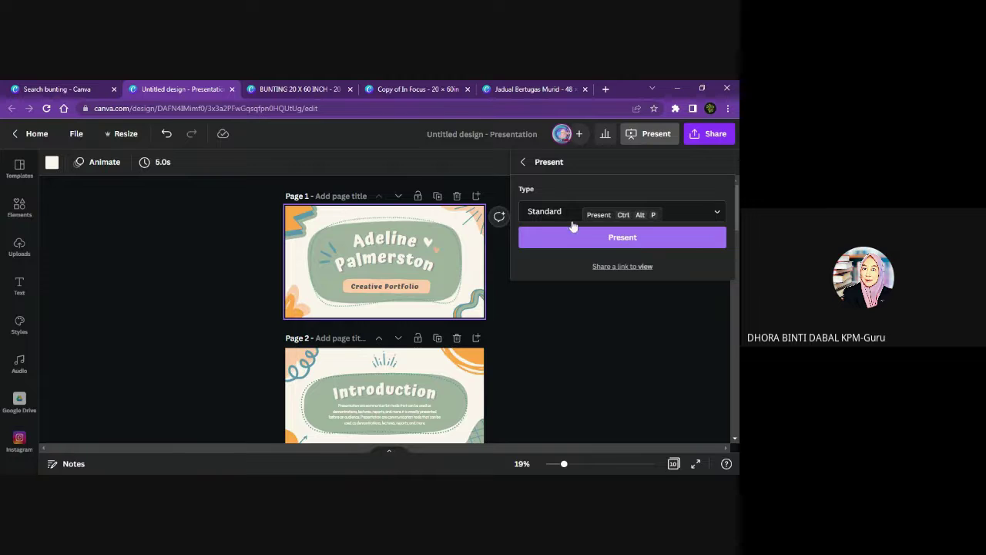
{"action": "left_click", "coordinate": [715, 213]}
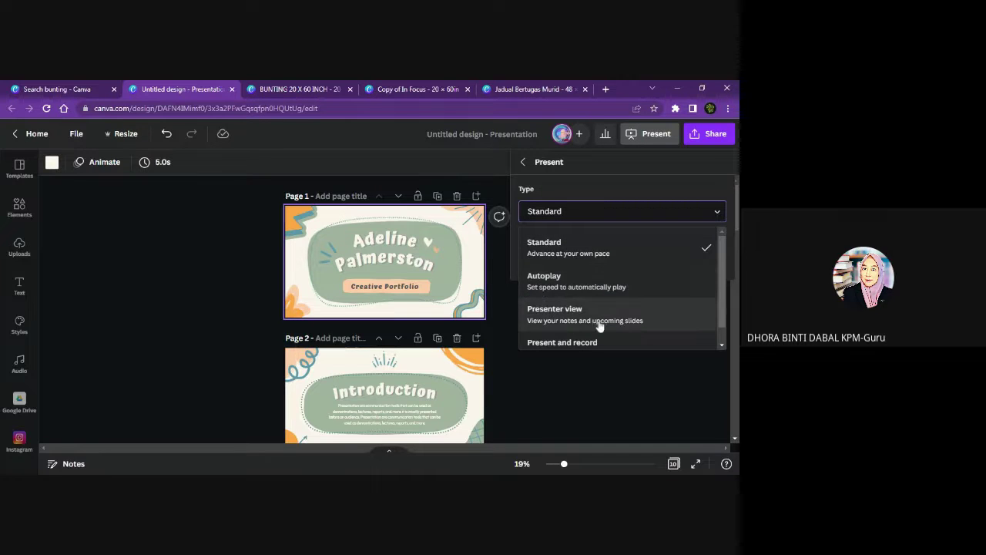
{"action": "scroll", "coordinate": [574, 337], "scroll_direction": "down", "scroll_amount": 1}
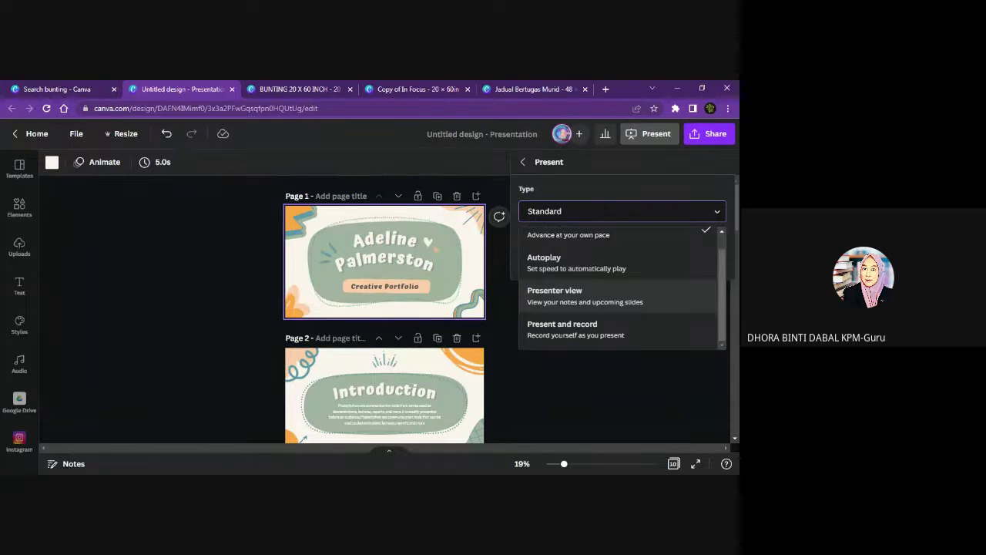
{"action": "left_click", "coordinate": [557, 299]}
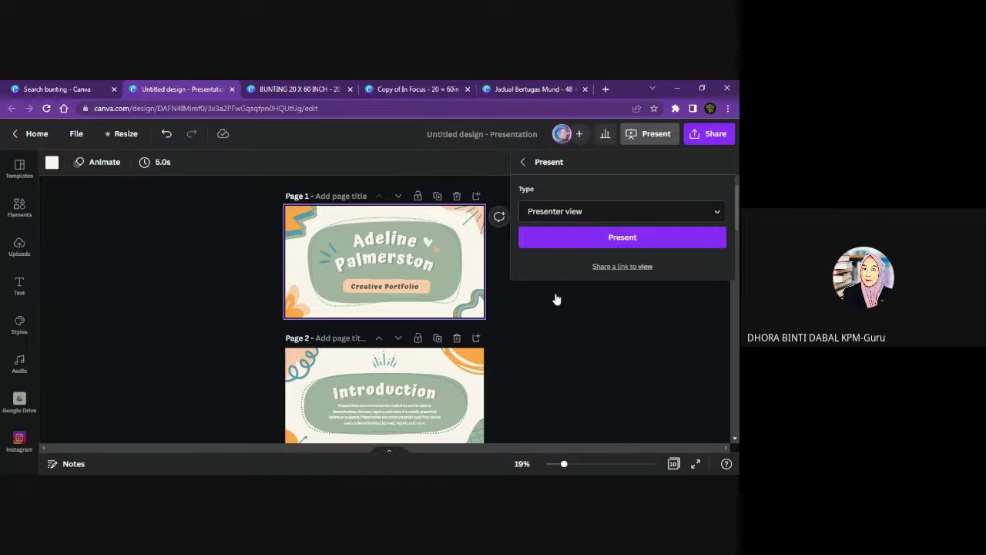
{"action": "left_click", "coordinate": [629, 238]}
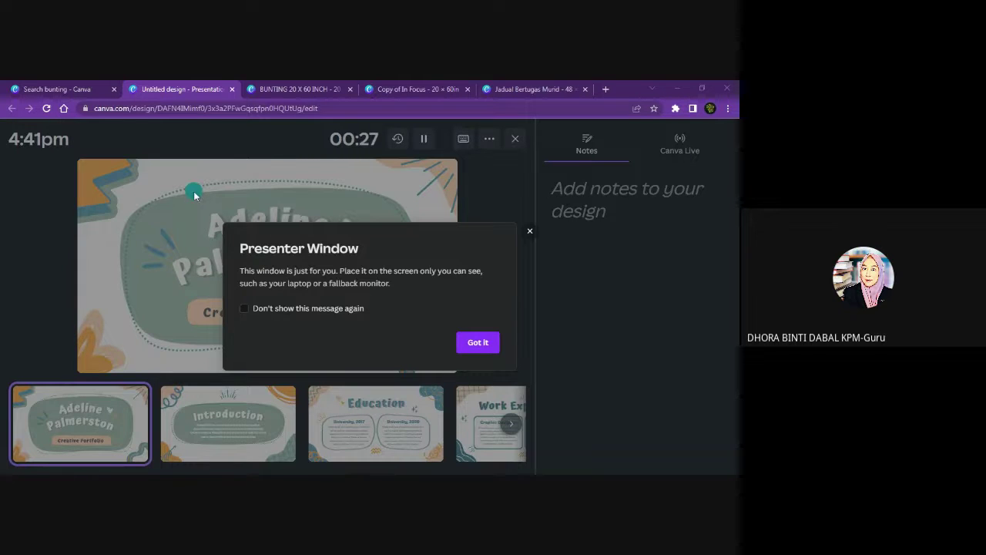
{"action": "left_click", "coordinate": [194, 190]}
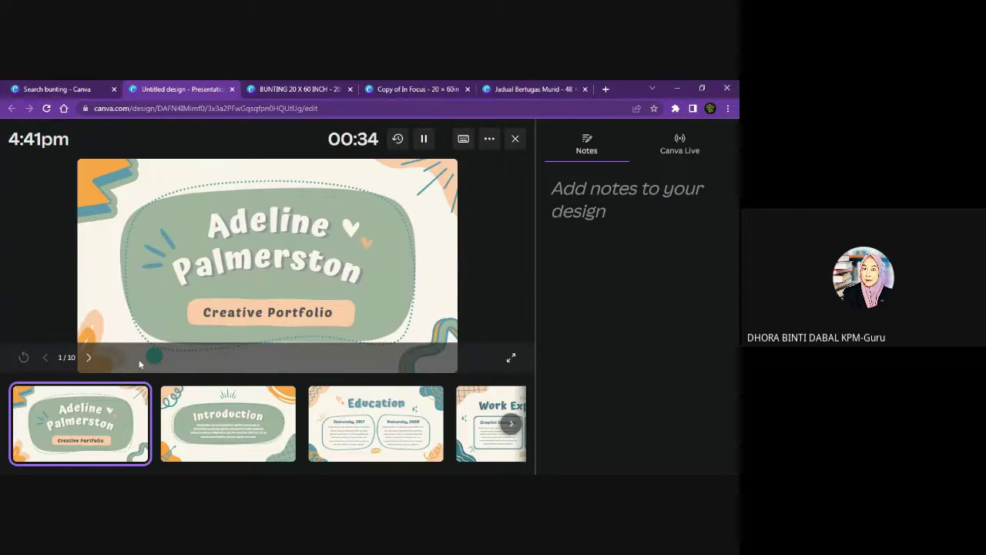
Advance the presentation slide by slide from the title slide to the Project 01 slide
{"action": "left_click", "coordinate": [89, 359]}
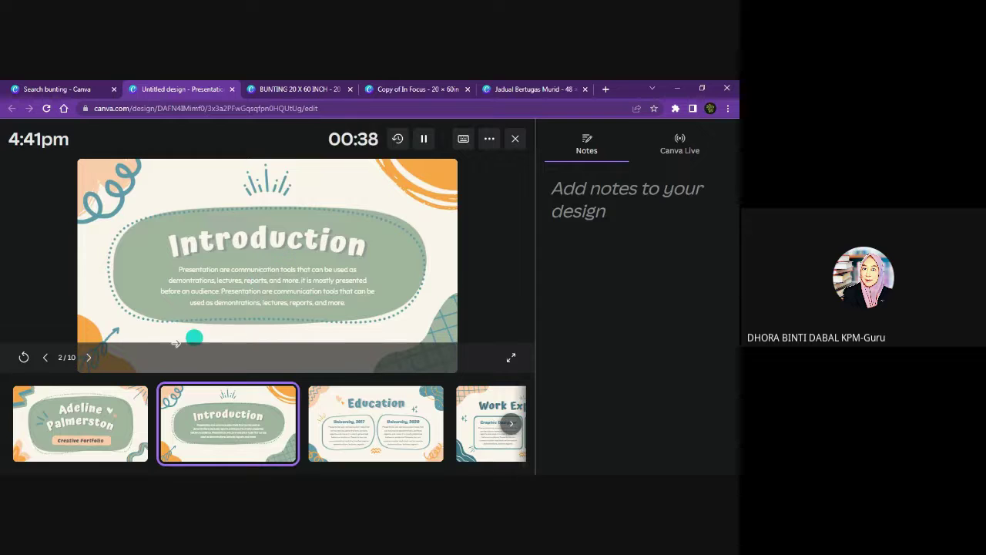
{"action": "left_click", "coordinate": [89, 359]}
{"action": "left_click", "coordinate": [90, 359]}
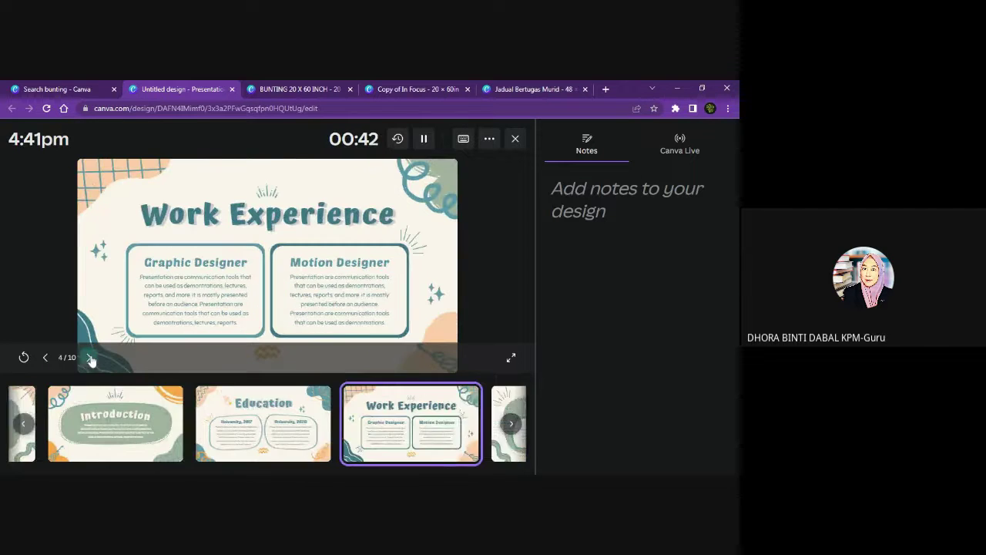
{"action": "left_click", "coordinate": [89, 359]}
{"action": "left_click", "coordinate": [90, 360]}
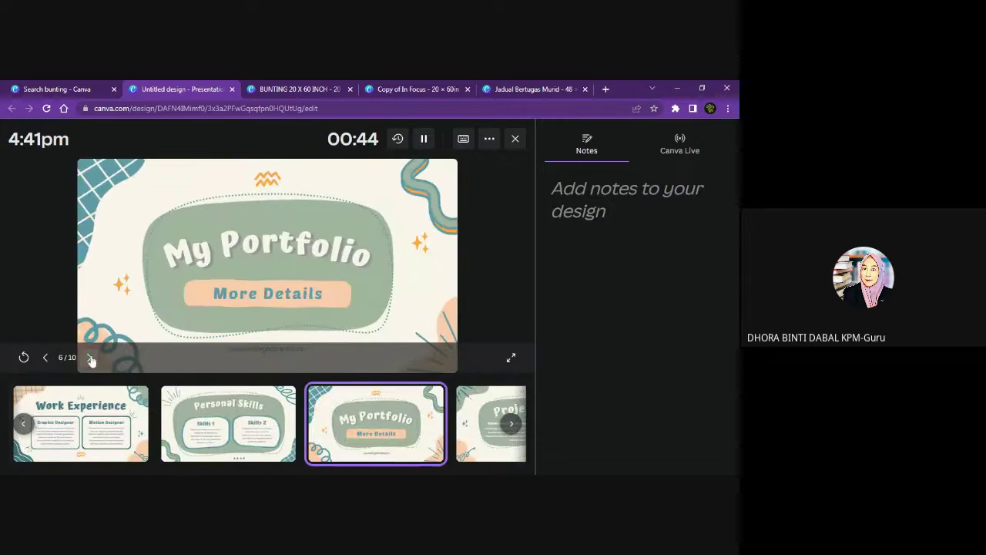
{"action": "left_click", "coordinate": [91, 359]}
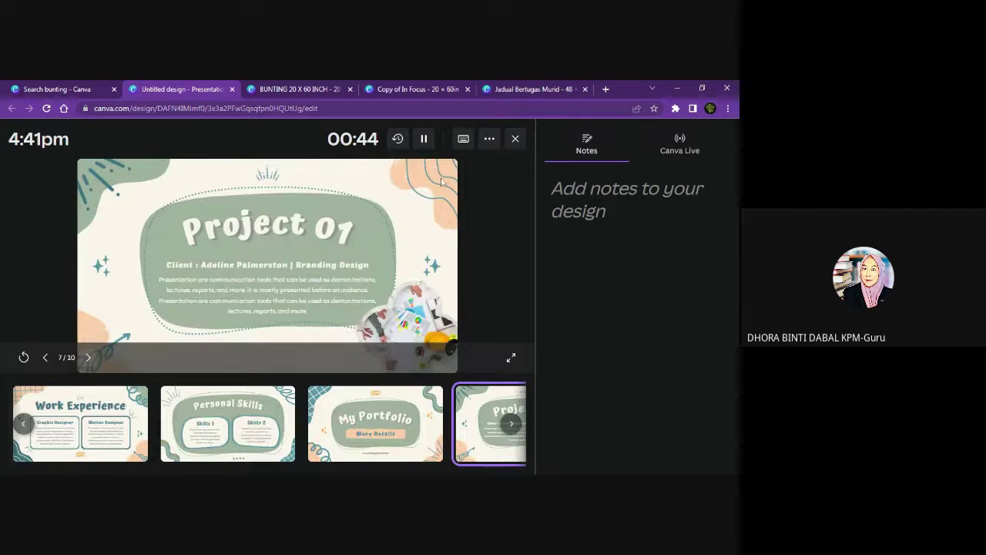
Advance the presentation to the Project 02 slide and exit Presenter view
{"action": "key", "text": "Right"}
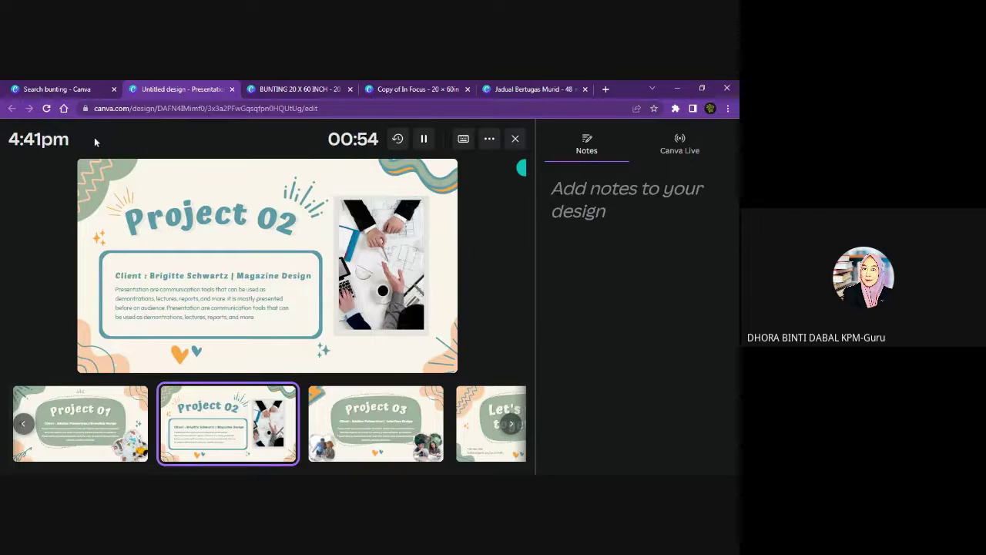
{"action": "mouse_move", "coordinate": [392, 365]}
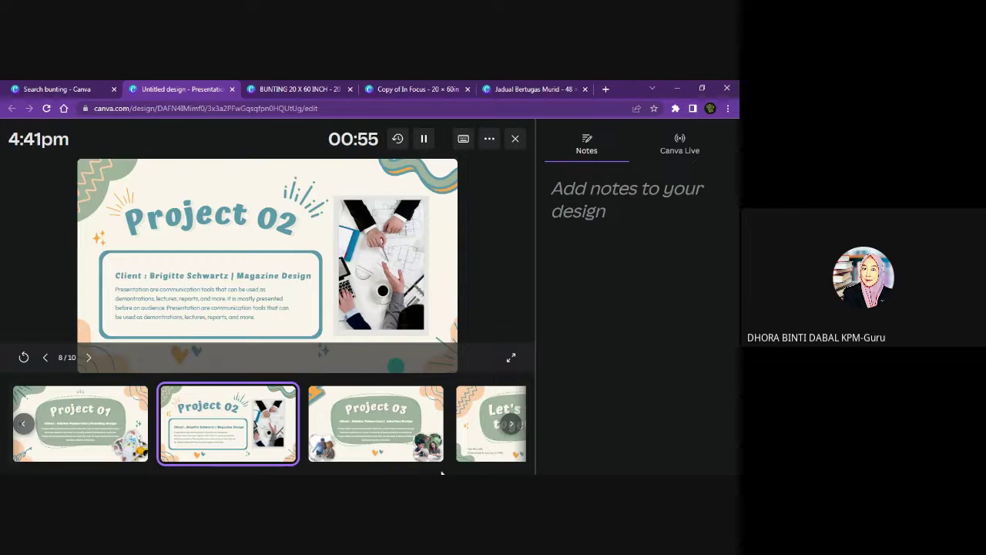
{"action": "left_click", "coordinate": [515, 140]}
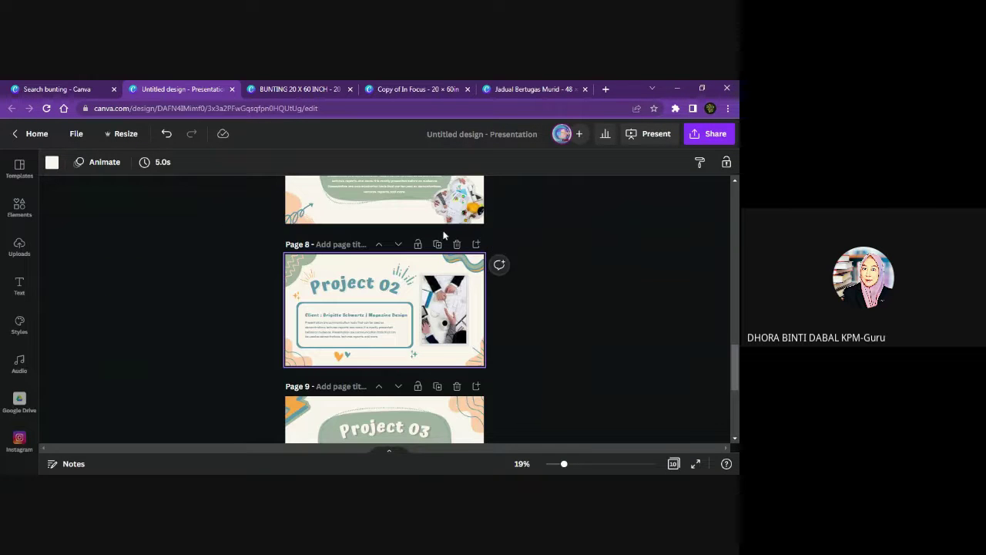
Animate page 1, the title page, with the Corporate page animation and apply it to all pages
{"action": "scroll", "coordinate": [653, 279], "scroll_direction": "up", "scroll_amount": 5}
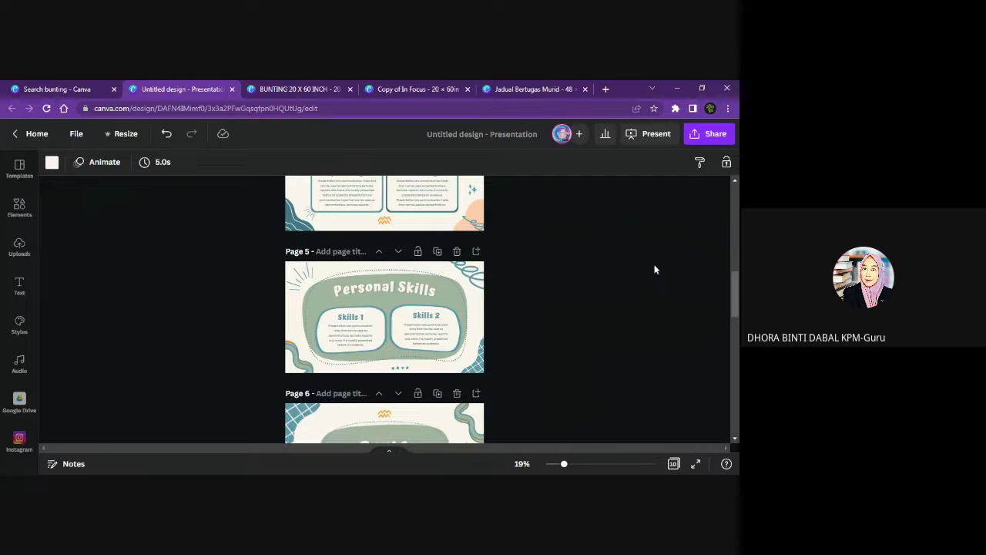
{"action": "left_click", "coordinate": [735, 232]}
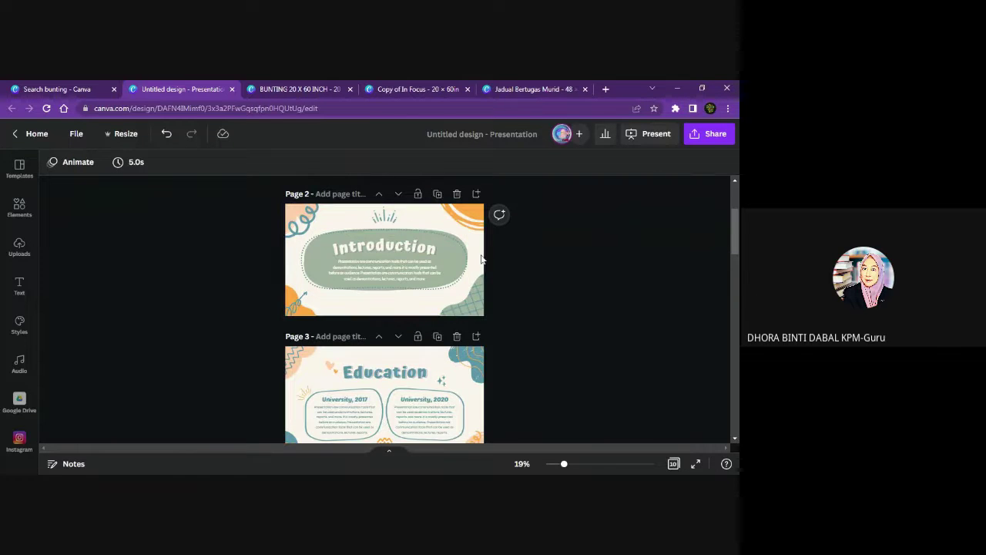
{"action": "scroll", "coordinate": [539, 266], "scroll_direction": "up", "scroll_amount": 1}
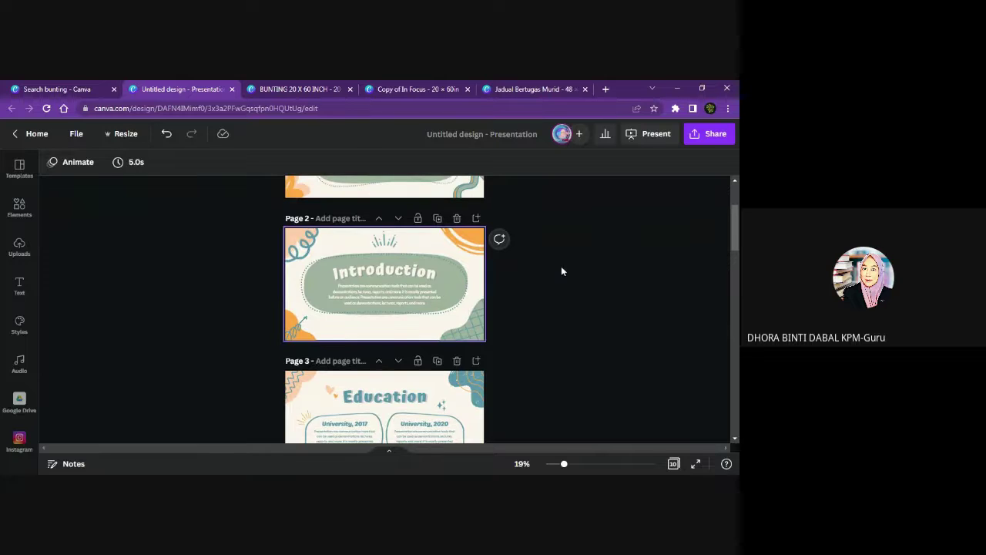
{"action": "scroll", "coordinate": [561, 271], "scroll_direction": "up", "scroll_amount": 4}
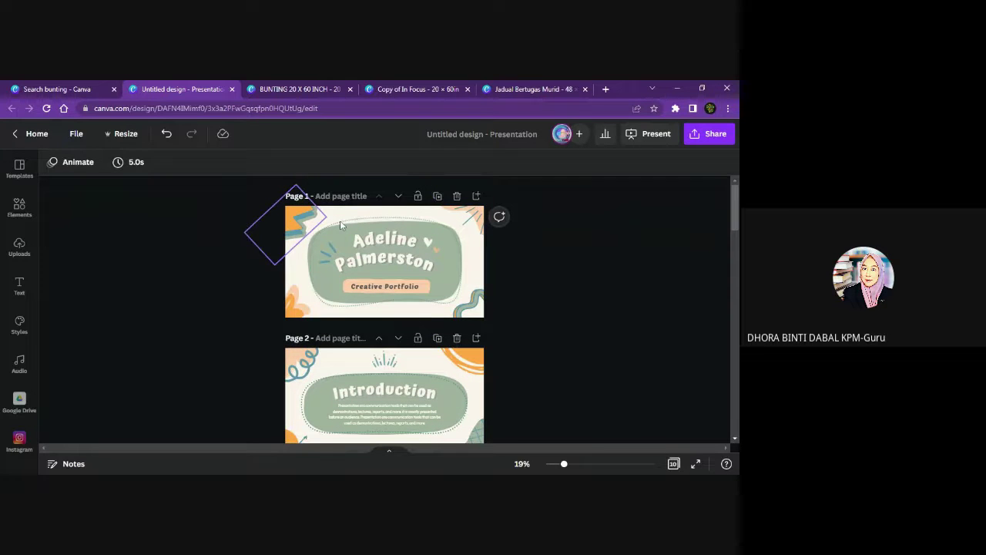
{"action": "left_click", "coordinate": [483, 277]}
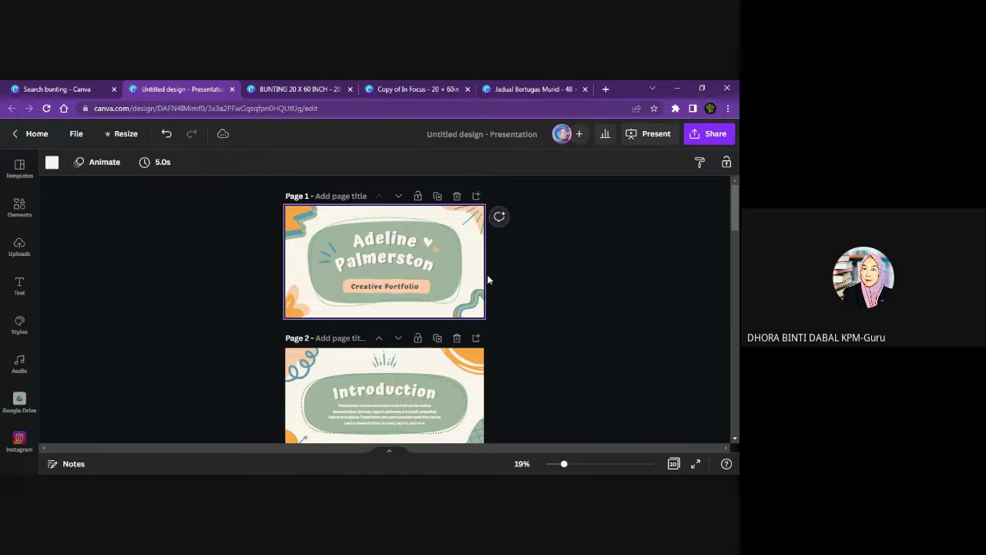
{"action": "left_click", "coordinate": [98, 164]}
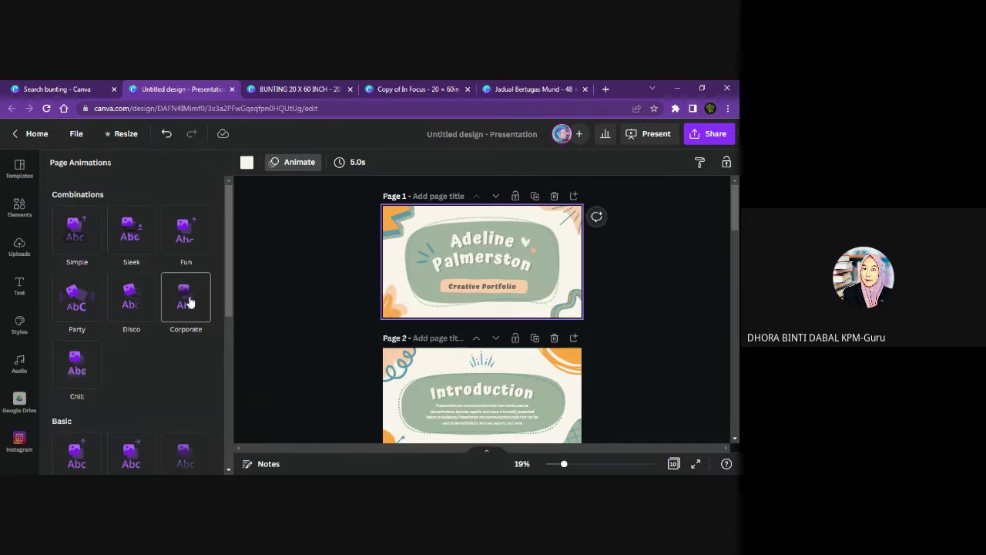
{"action": "left_click", "coordinate": [185, 301]}
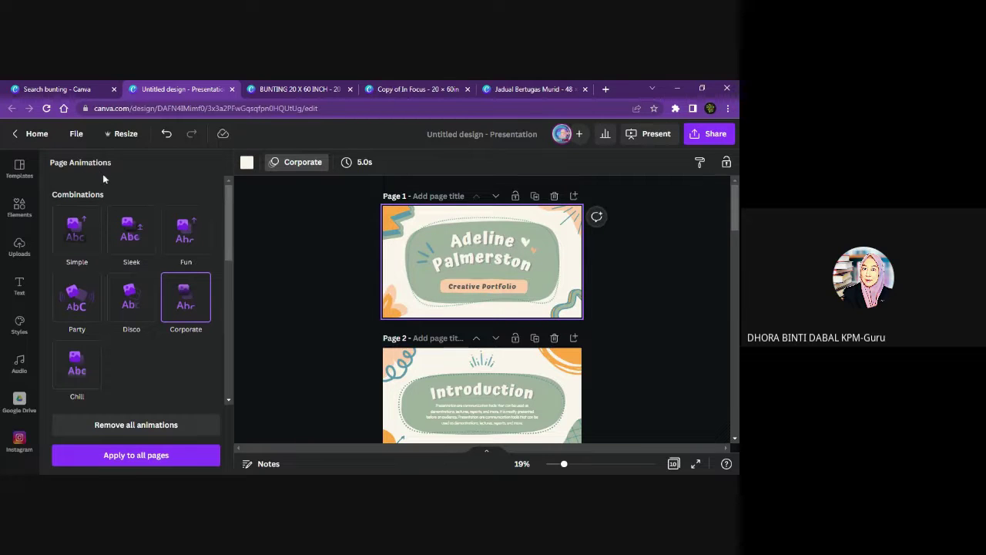
{"action": "left_click", "coordinate": [132, 455]}
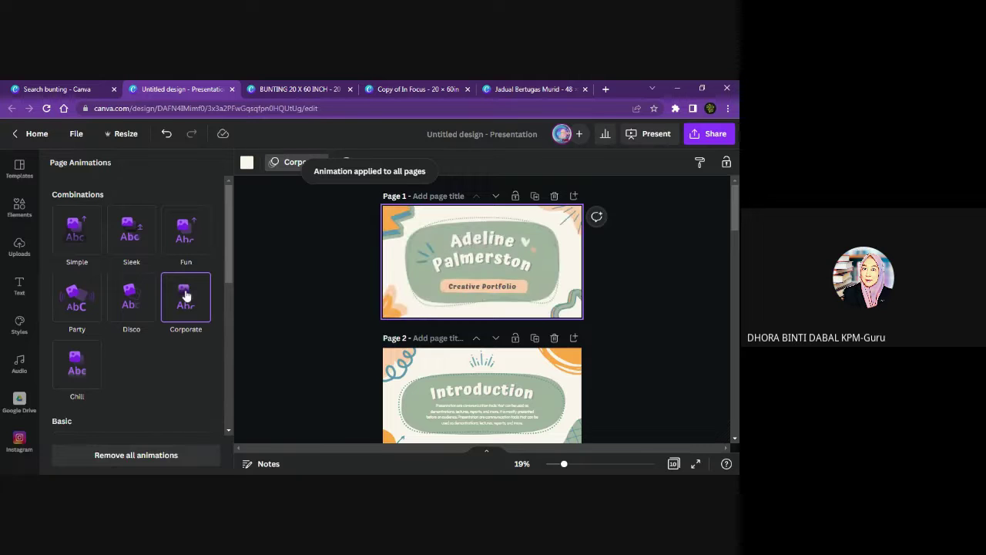
Change the page animation of page 2, Introduction, to Disco
{"action": "scroll", "coordinate": [497, 285], "scroll_direction": "down", "scroll_amount": 3}
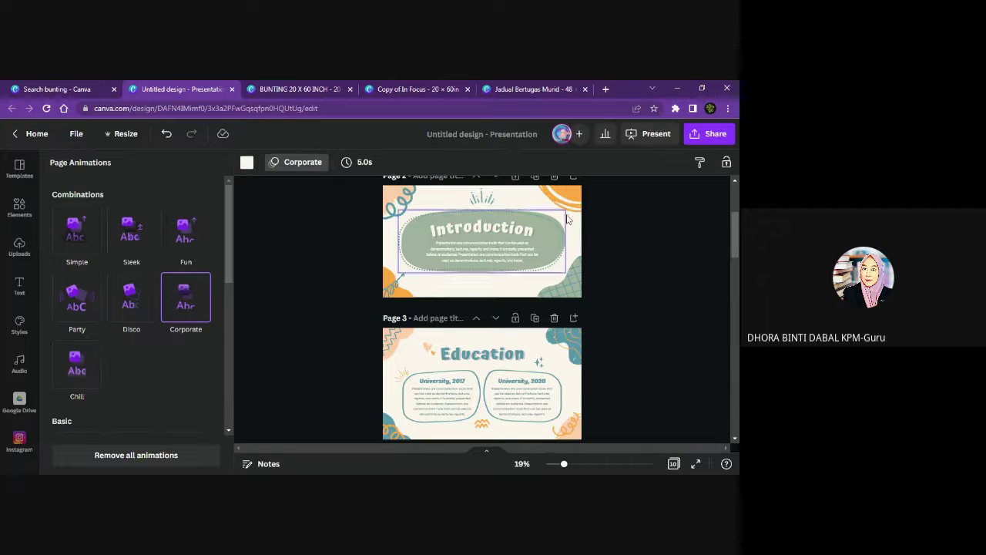
{"action": "left_click", "coordinate": [529, 207]}
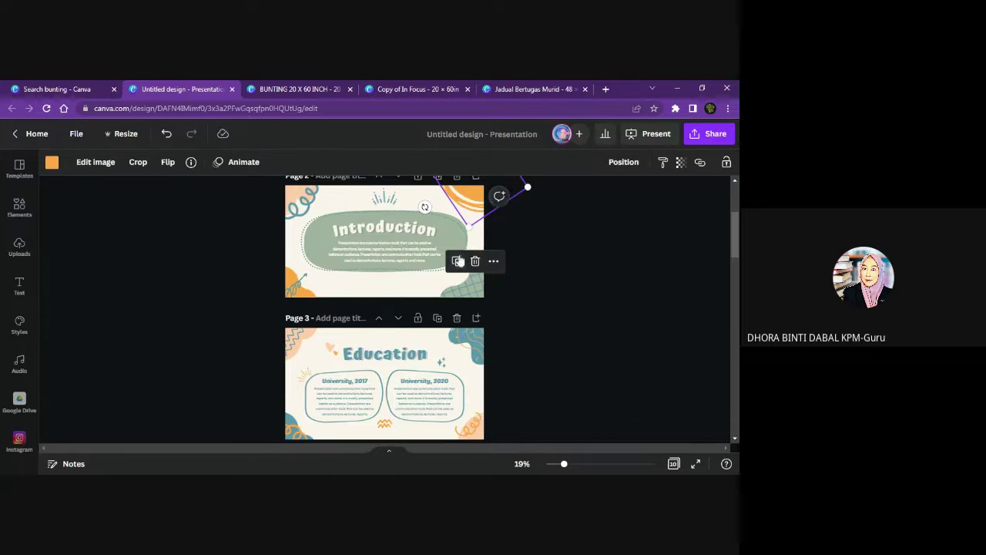
{"action": "left_click", "coordinate": [378, 291]}
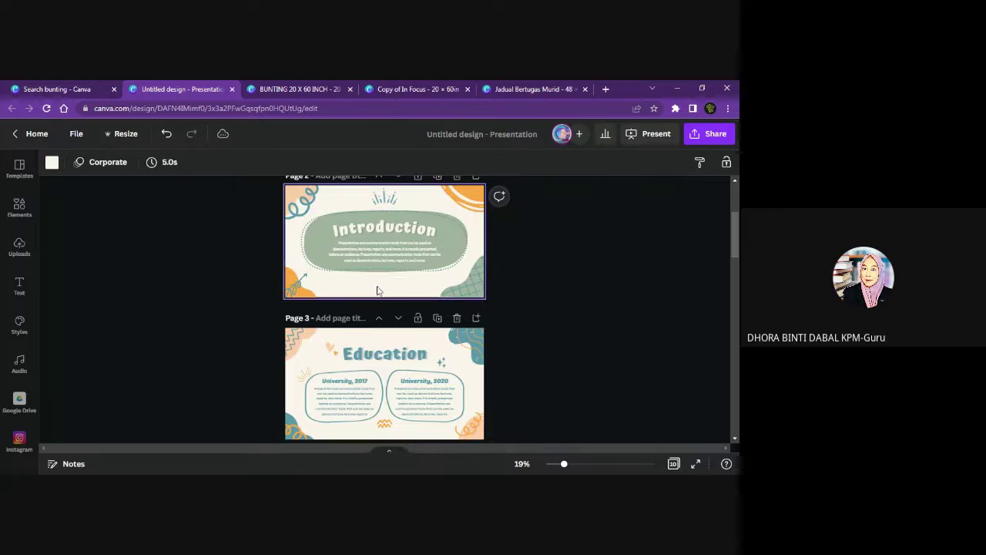
{"action": "left_click", "coordinate": [98, 162]}
{"action": "left_click", "coordinate": [133, 302]}
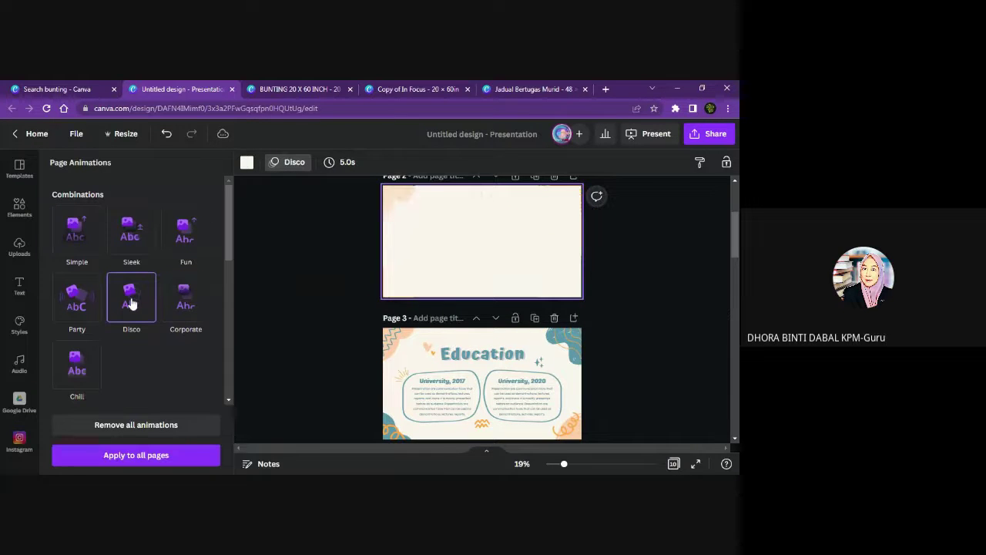
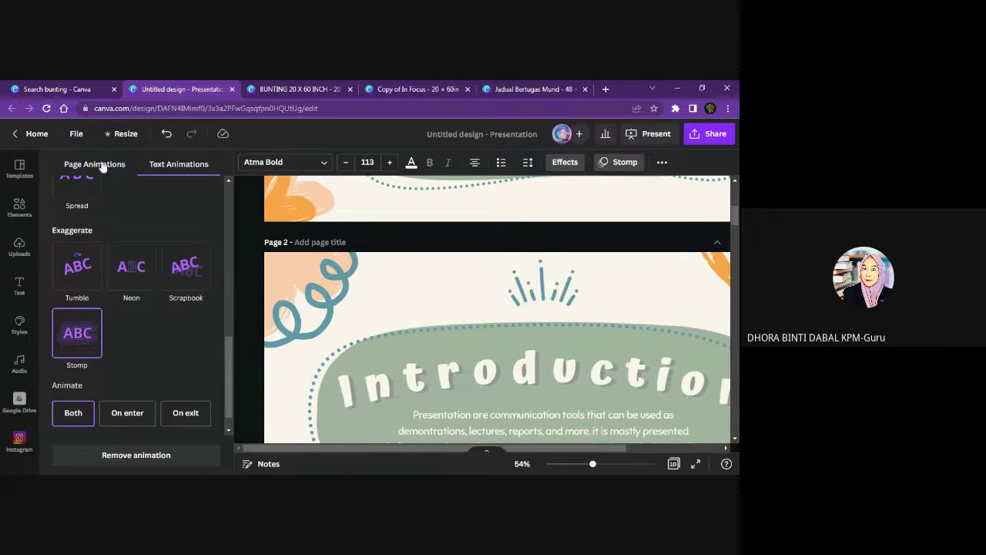
Set the page animation of page 2 back to Corporate, apply it to all pages and close the animation options
{"action": "left_click", "coordinate": [103, 165]}
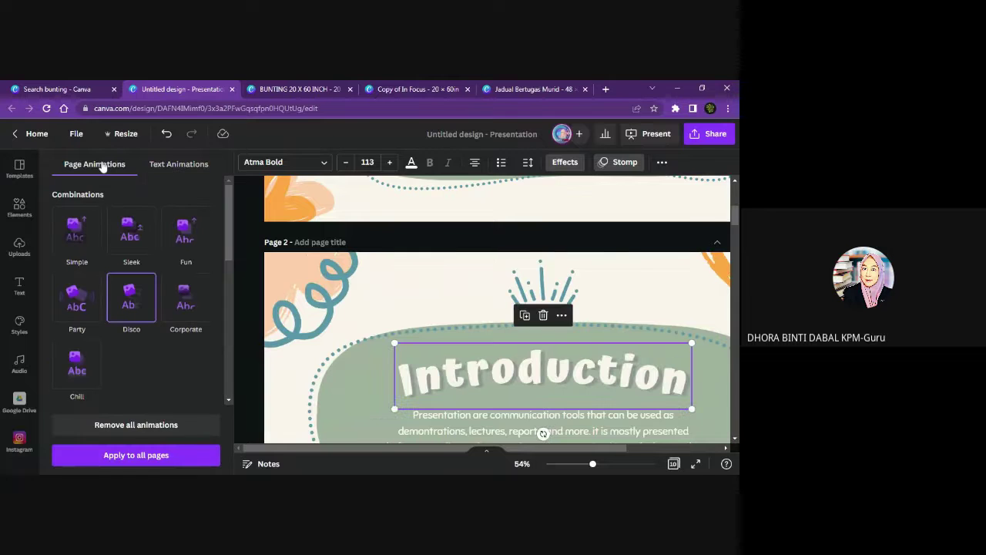
{"action": "left_click", "coordinate": [183, 301]}
{"action": "left_click", "coordinate": [154, 455]}
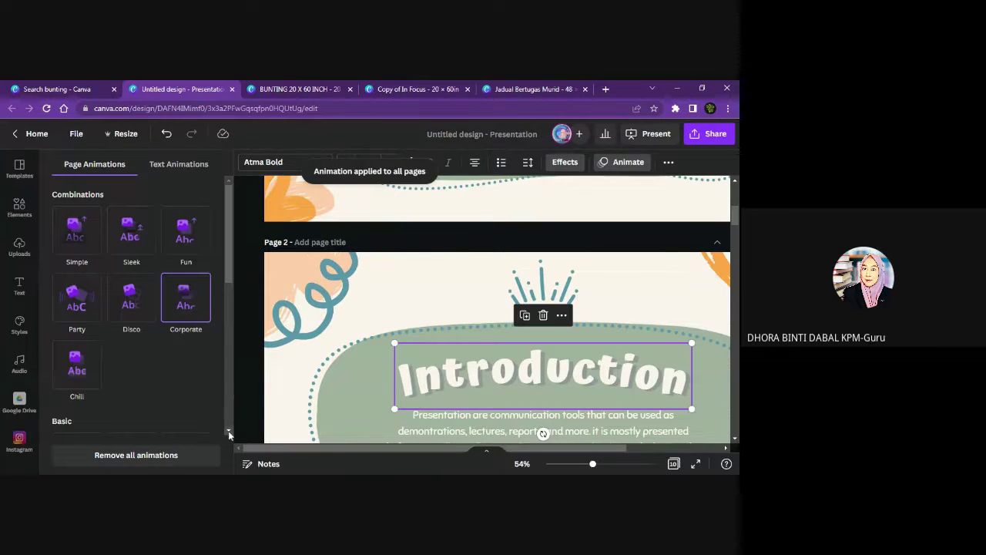
{"action": "left_click", "coordinate": [255, 299]}
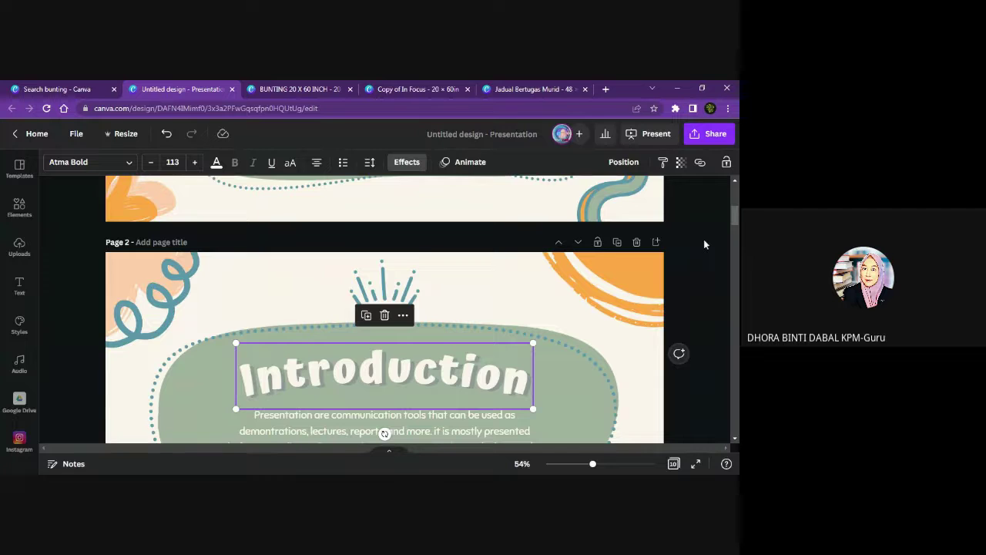
Look through the presentation pages at 25% zoom, from the title page to Project 03, to review their layouts and graphics
{"action": "scroll", "coordinate": [688, 266], "scroll_direction": "up", "scroll_amount": 1}
{"action": "scroll", "coordinate": [689, 270], "scroll_direction": "up", "scroll_amount": 5}
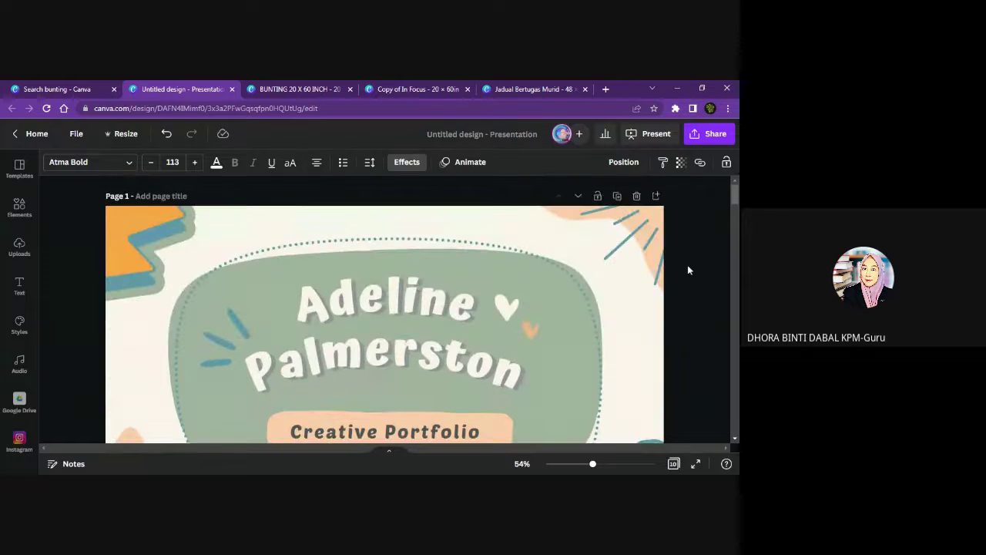
{"action": "scroll", "coordinate": [688, 270], "scroll_direction": "down", "scroll_amount": 5}
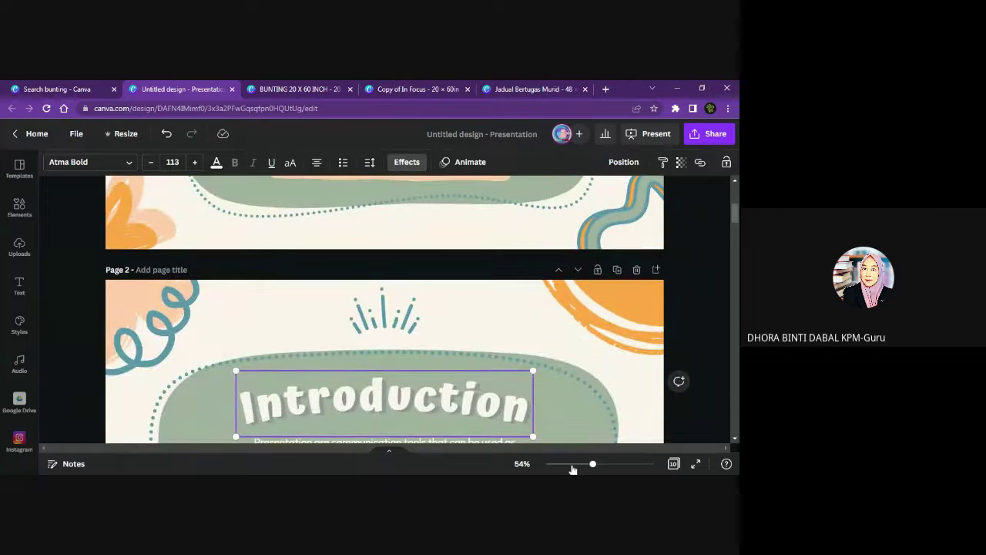
{"action": "left_click", "coordinate": [571, 465]}
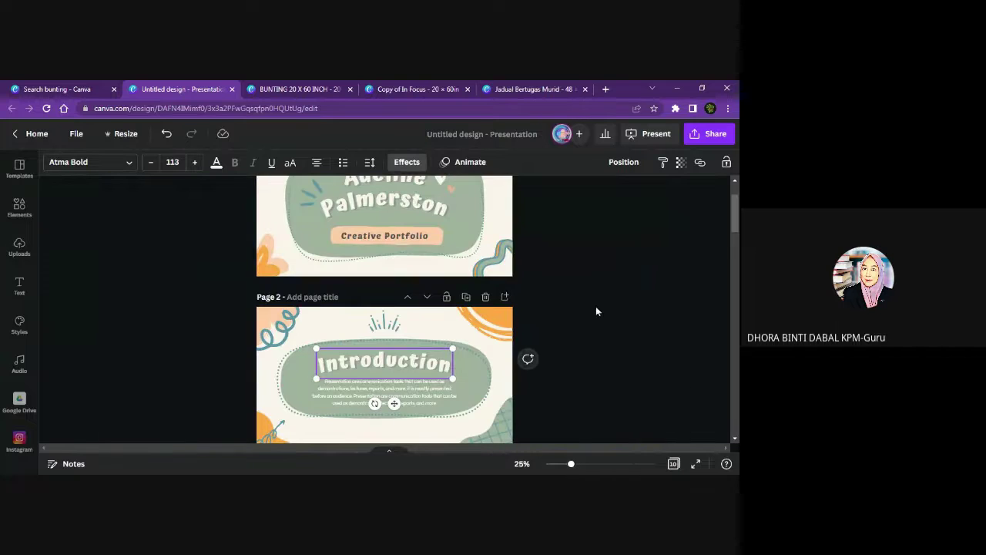
{"action": "scroll", "coordinate": [587, 308], "scroll_direction": "up", "scroll_amount": 2}
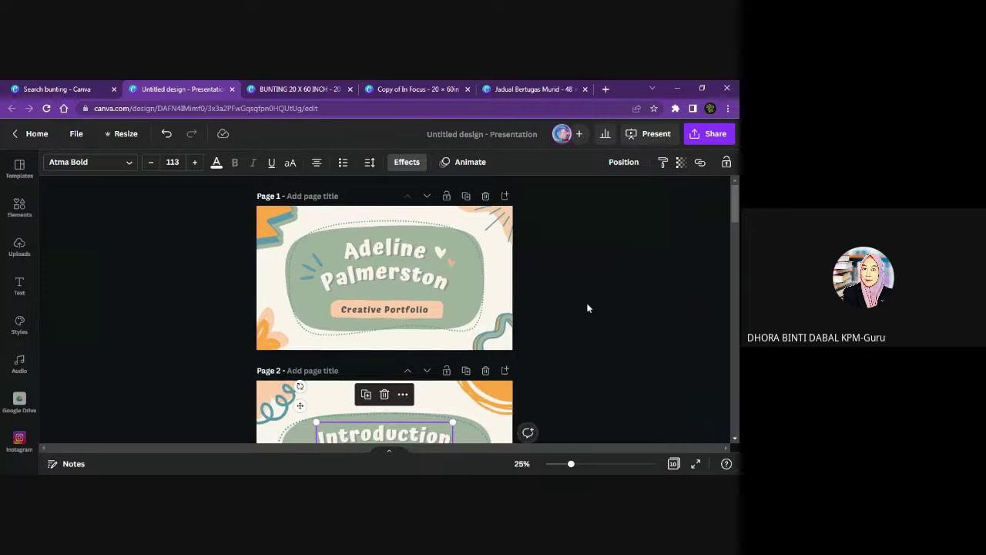
{"action": "scroll", "coordinate": [579, 277], "scroll_direction": "down", "scroll_amount": 4}
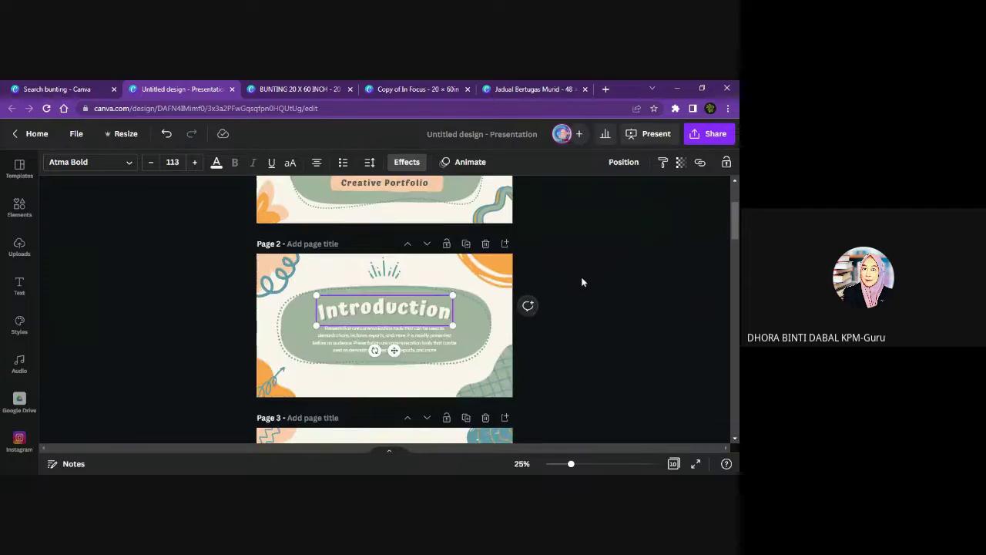
{"action": "scroll", "coordinate": [582, 282], "scroll_direction": "down", "scroll_amount": 3}
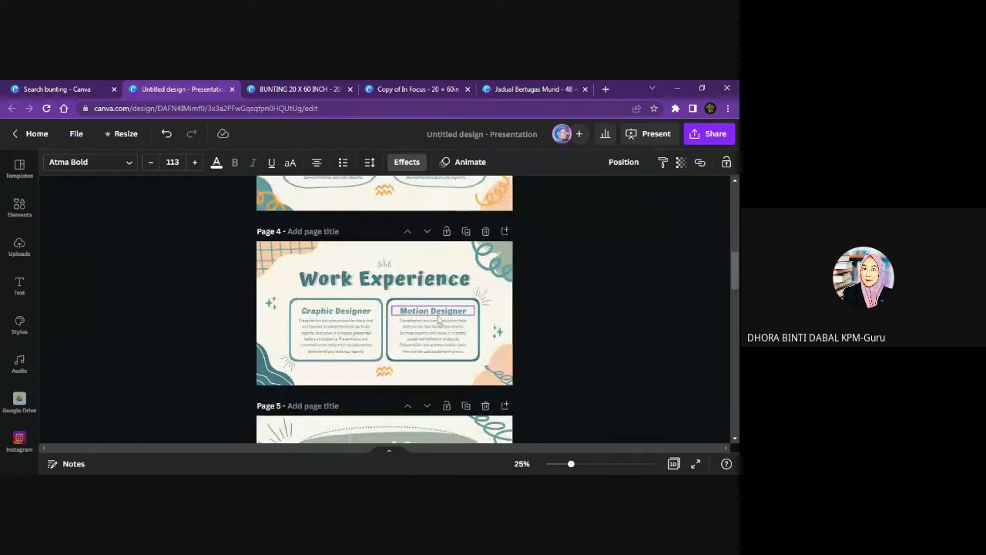
{"action": "scroll", "coordinate": [353, 299], "scroll_direction": "down", "scroll_amount": 1}
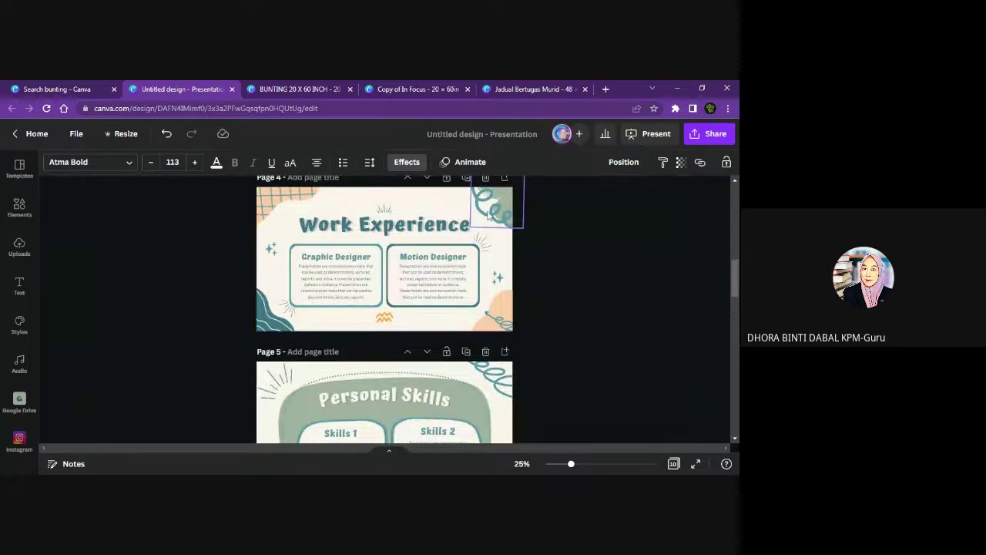
{"action": "scroll", "coordinate": [484, 243], "scroll_direction": "up", "scroll_amount": 1}
{"action": "scroll", "coordinate": [484, 242], "scroll_direction": "up", "scroll_amount": 1}
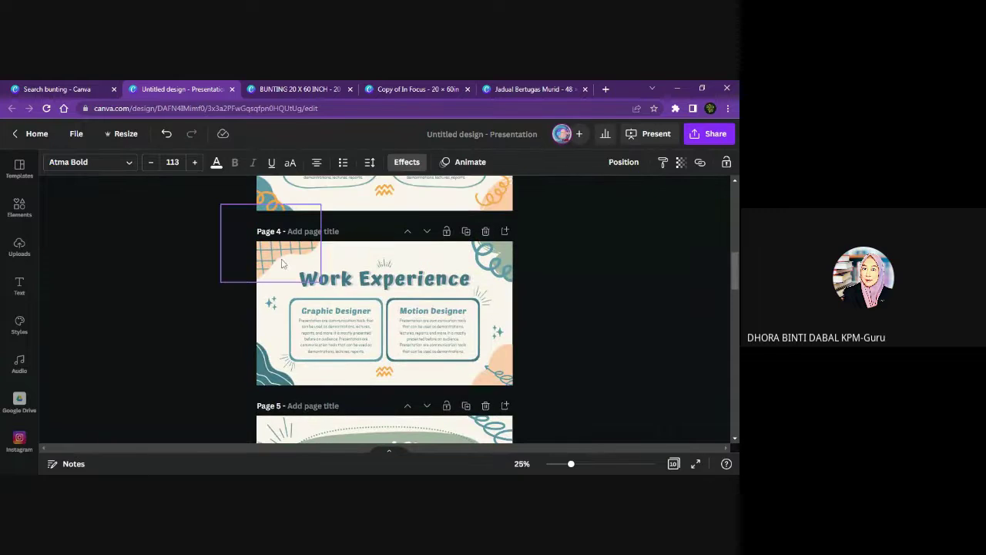
{"action": "scroll", "coordinate": [459, 307], "scroll_direction": "down", "scroll_amount": 10}
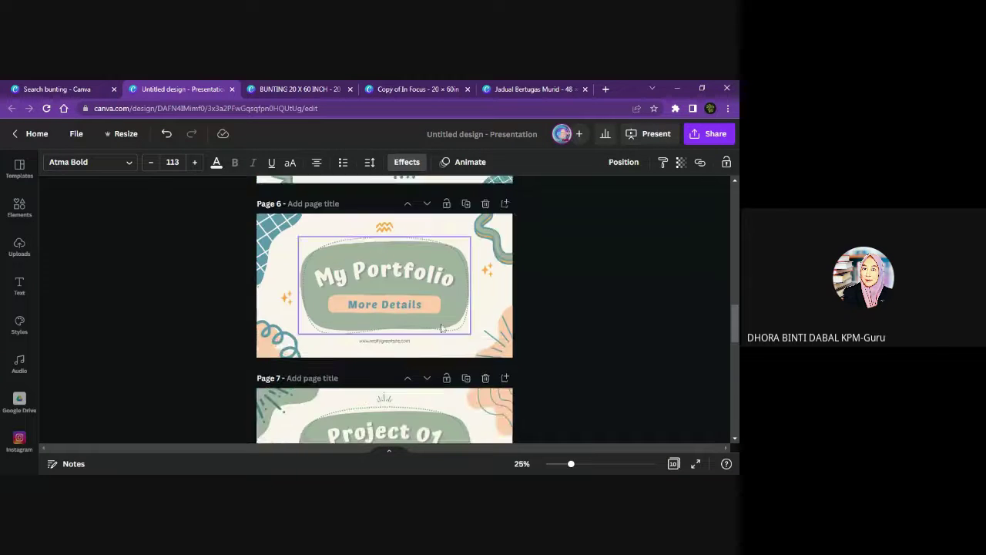
{"action": "scroll", "coordinate": [433, 320], "scroll_direction": "down", "scroll_amount": 3}
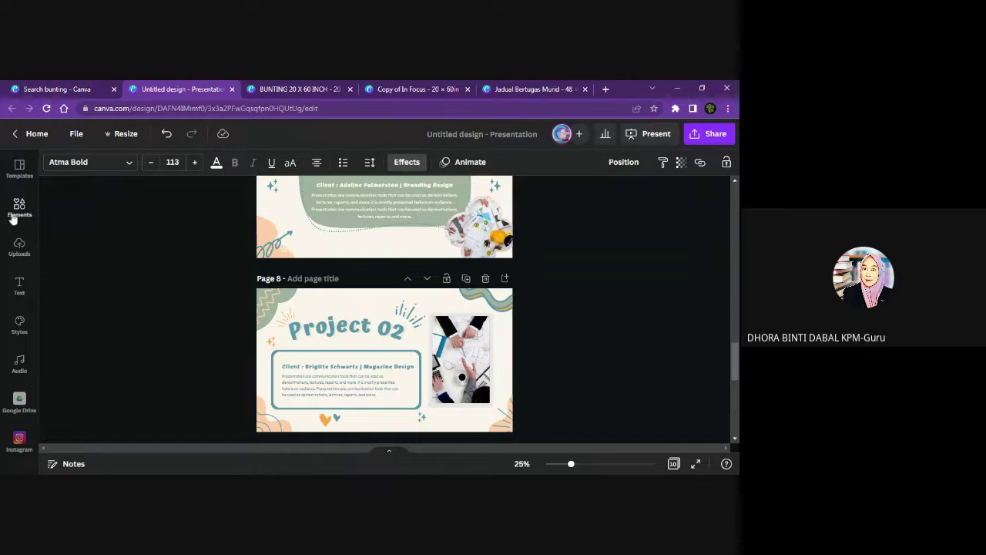
{"action": "scroll", "coordinate": [532, 295], "scroll_direction": "down", "scroll_amount": 4}
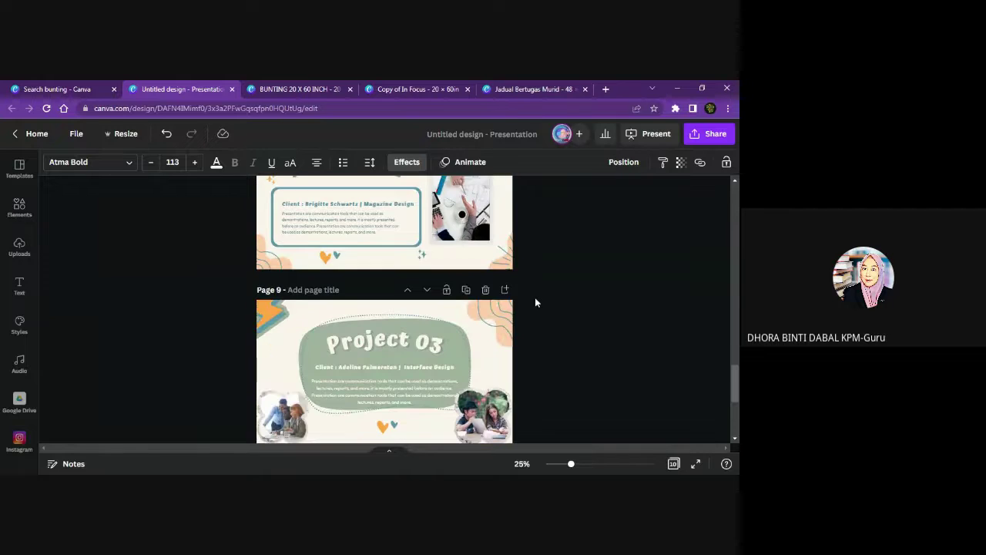
{"action": "scroll", "coordinate": [539, 299], "scroll_direction": "up", "scroll_amount": 1}
{"action": "scroll", "coordinate": [542, 296], "scroll_direction": "up", "scroll_amount": 10}
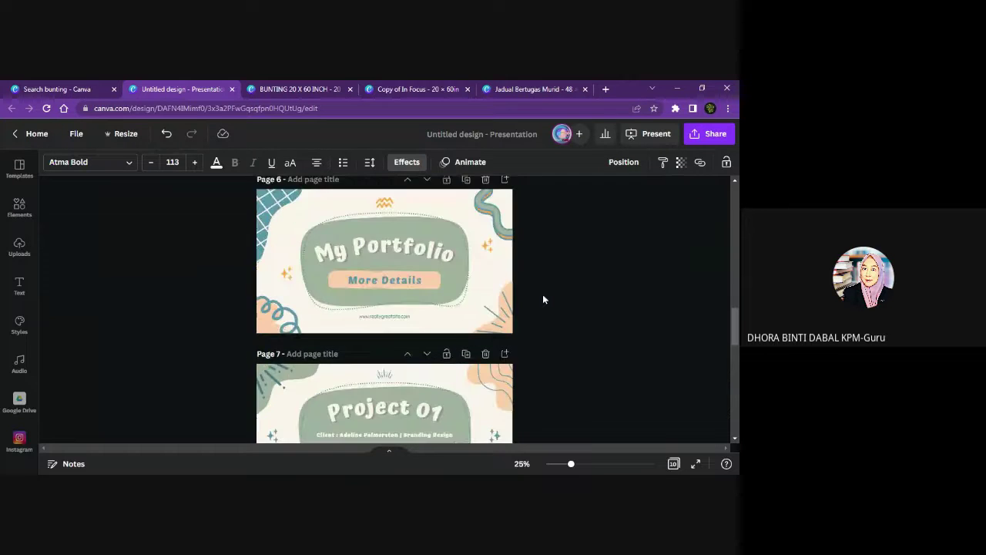
{"action": "scroll", "coordinate": [543, 297], "scroll_direction": "up", "scroll_amount": 2}
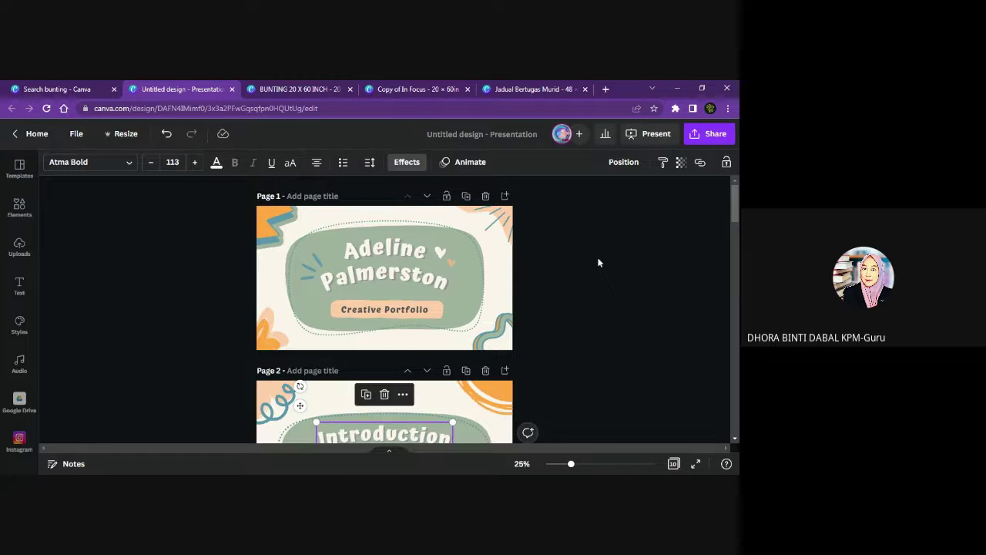
{"action": "scroll", "coordinate": [556, 301], "scroll_direction": "down", "scroll_amount": 5}
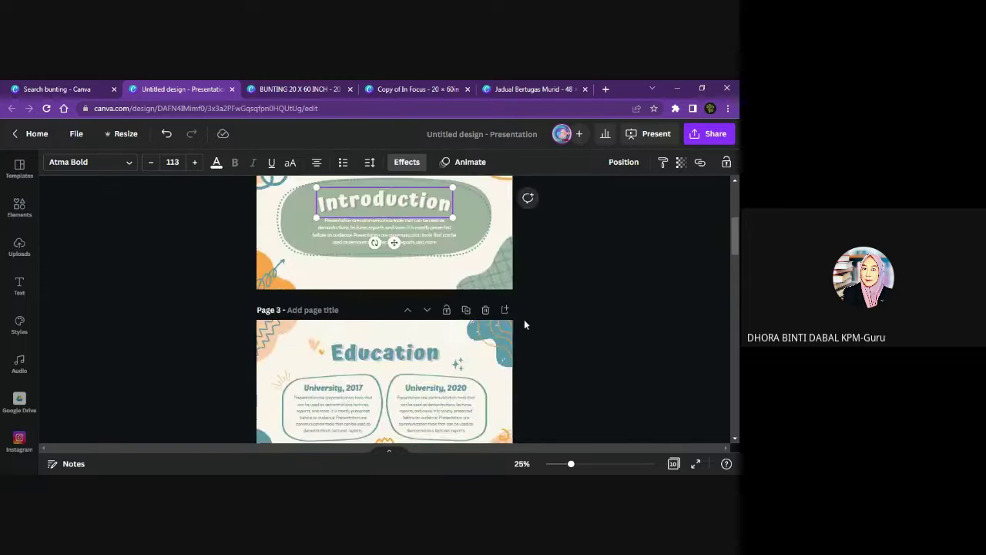
{"action": "scroll", "coordinate": [523, 325], "scroll_direction": "down", "scroll_amount": 6}
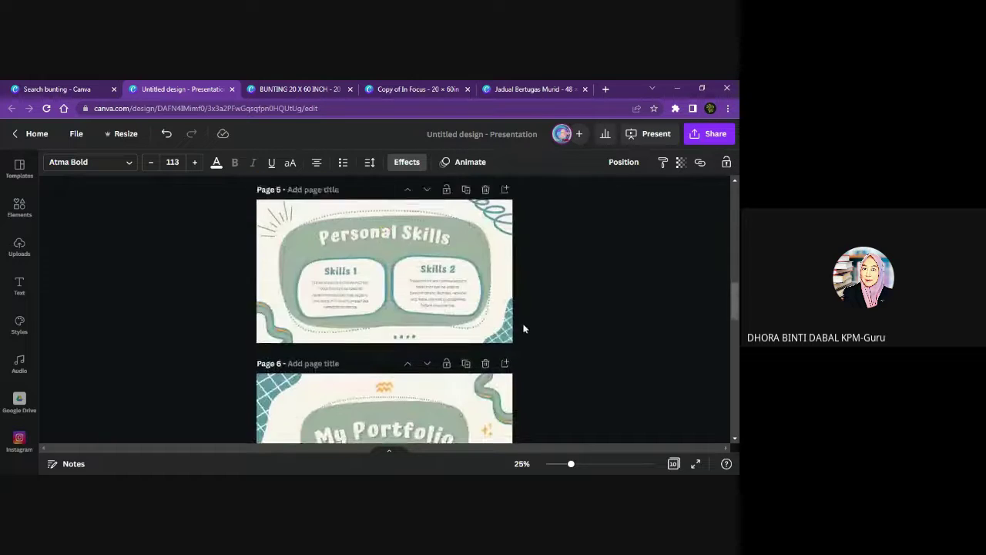
{"action": "scroll", "coordinate": [522, 336], "scroll_direction": "down", "scroll_amount": 4}
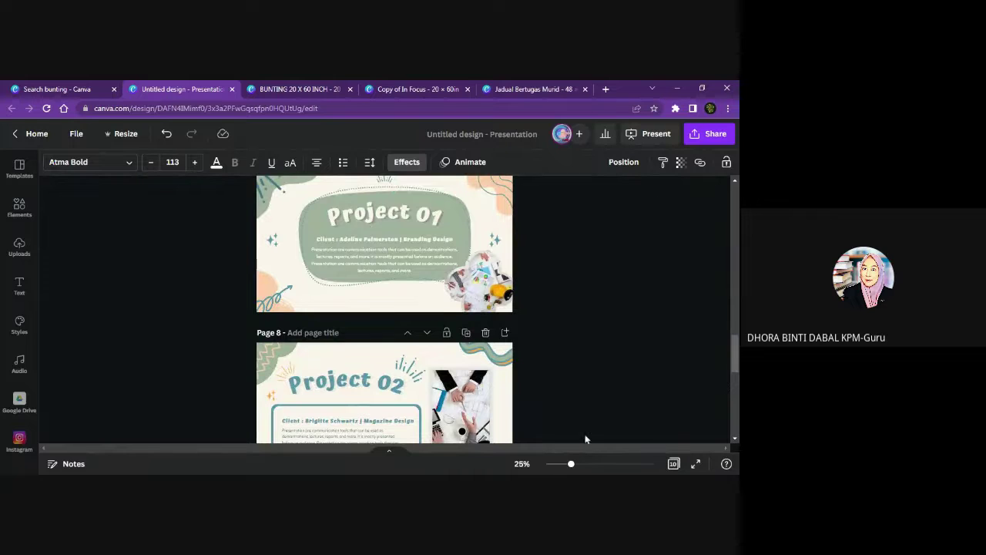
Open the presentation's download settings, review the available file types and return to the sharing options without downloading
{"action": "left_click", "coordinate": [558, 464]}
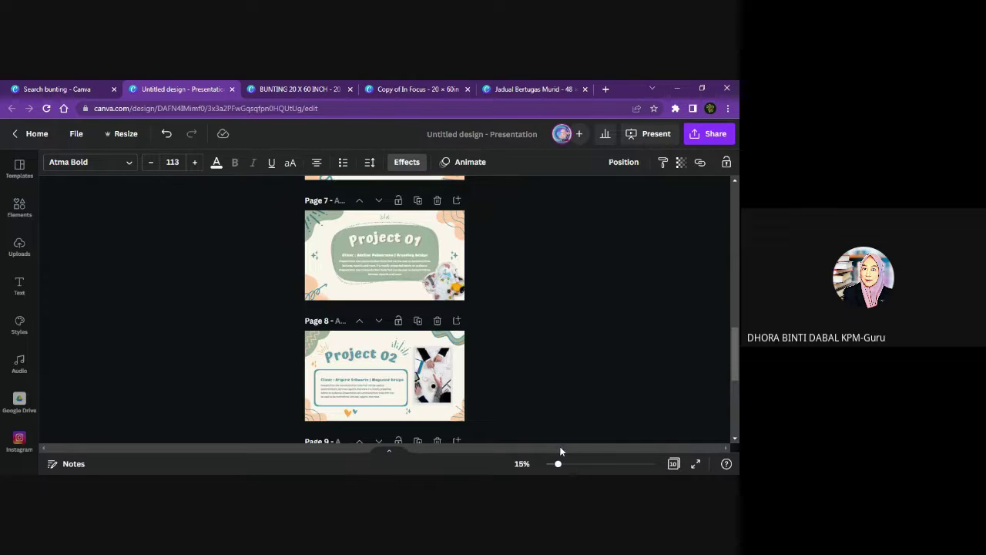
{"action": "scroll", "coordinate": [532, 266], "scroll_direction": "up", "scroll_amount": 3}
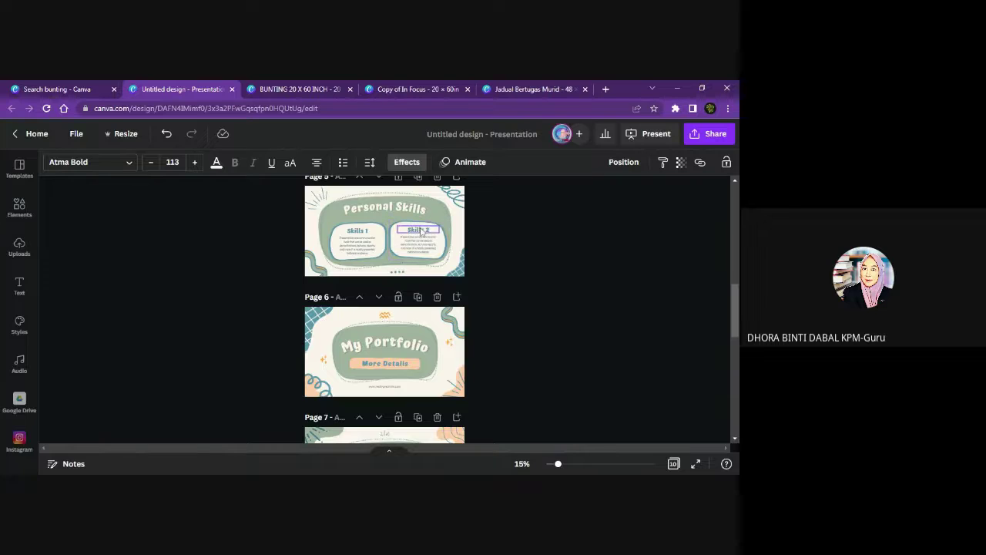
{"action": "scroll", "coordinate": [454, 229], "scroll_direction": "up", "scroll_amount": 2}
{"action": "left_click", "coordinate": [715, 134]}
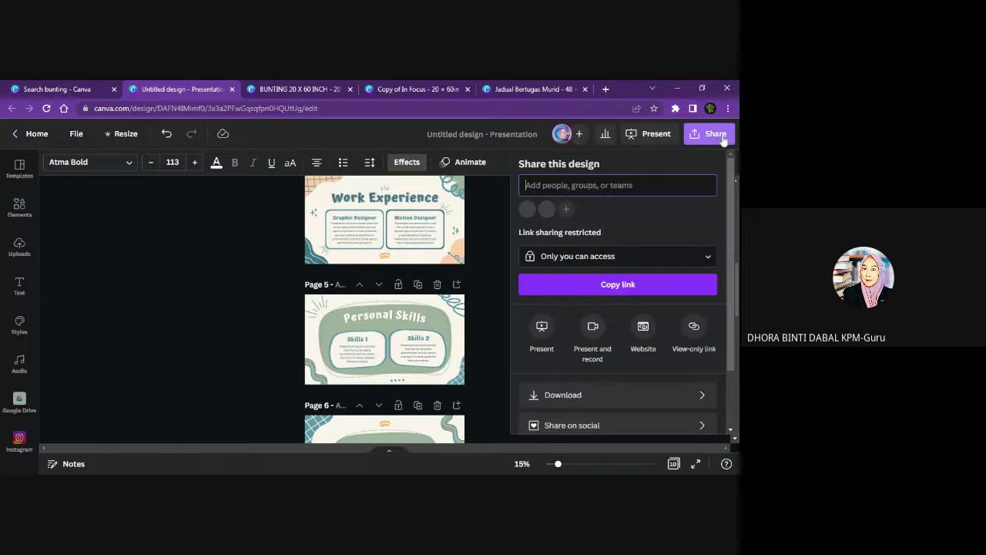
{"action": "left_click", "coordinate": [569, 396]}
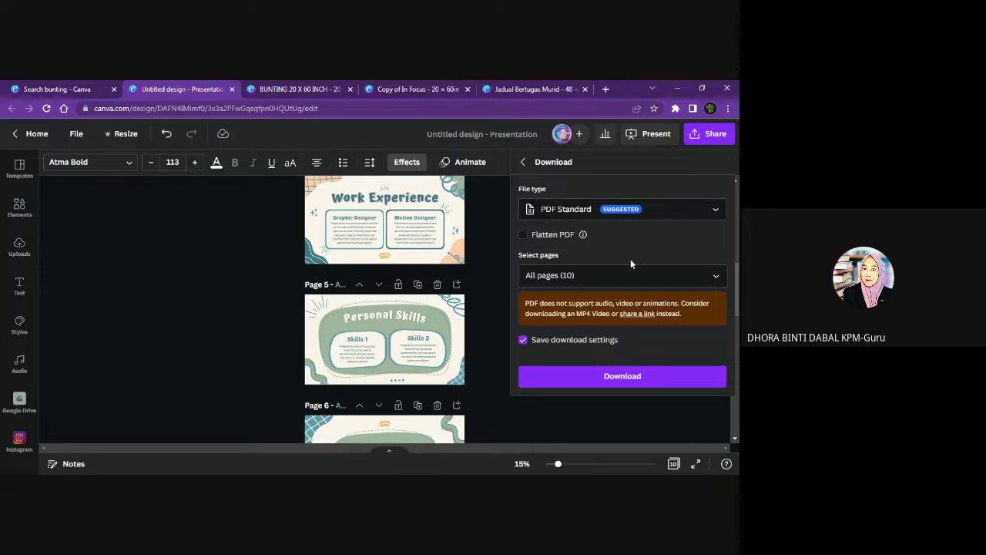
{"action": "left_click", "coordinate": [711, 211]}
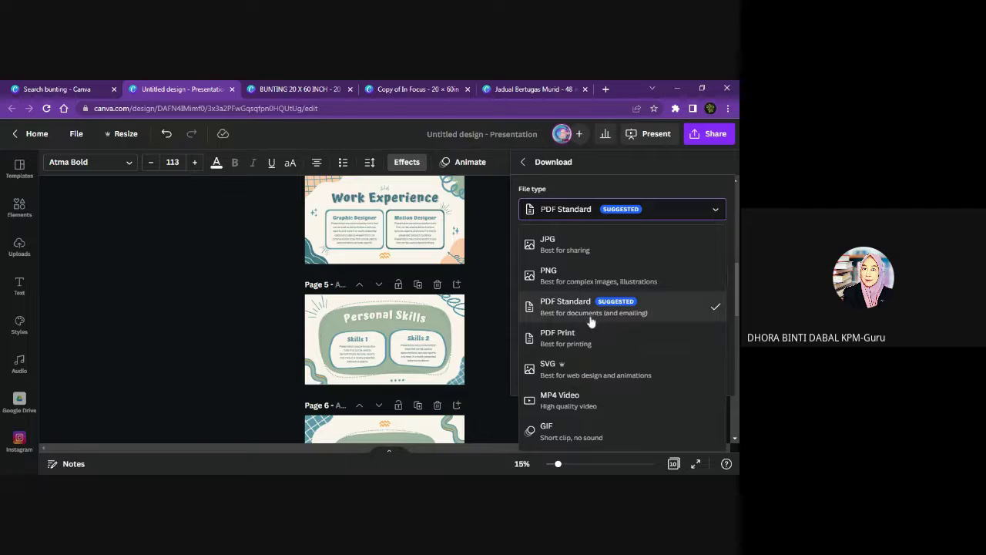
{"action": "left_click", "coordinate": [542, 183]}
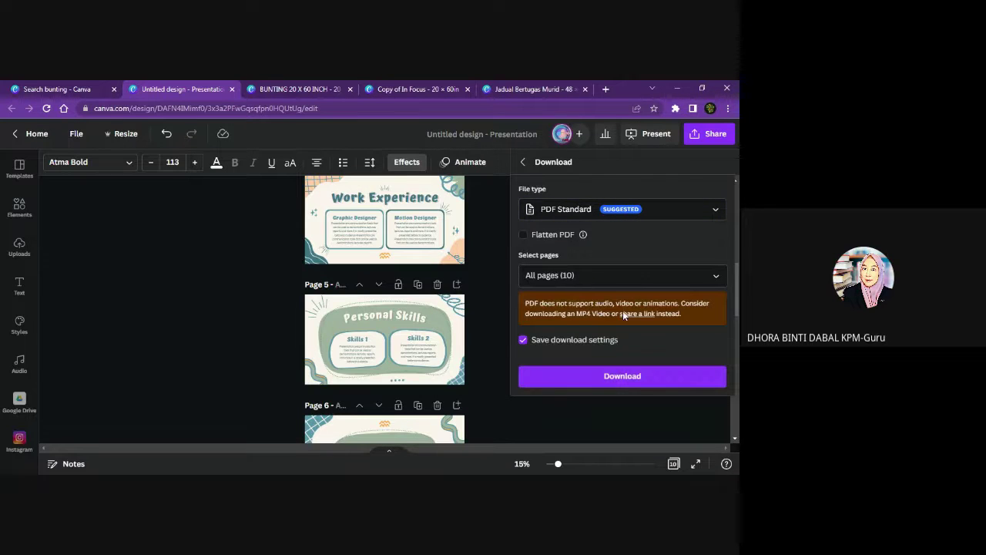
{"action": "left_click", "coordinate": [524, 163]}
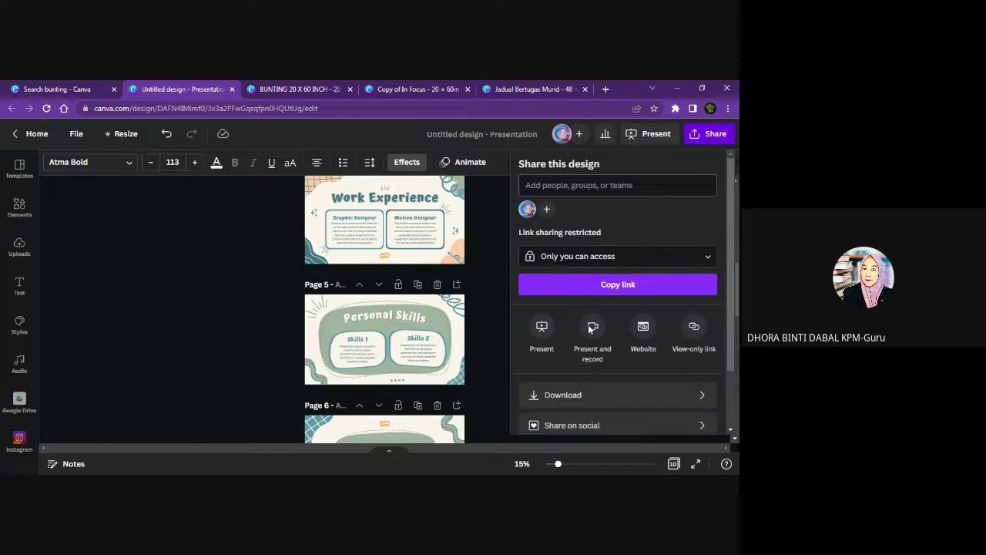
Look through the full list of publishing options, including the Save and Messaging groups, and close the sharing options
{"action": "scroll", "coordinate": [629, 363], "scroll_direction": "down", "scroll_amount": 3}
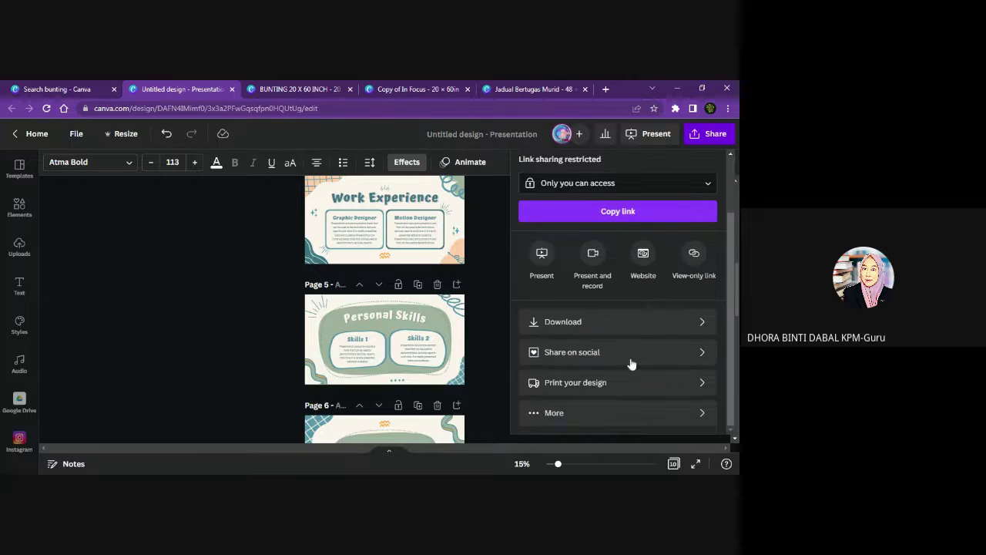
{"action": "left_click", "coordinate": [549, 413]}
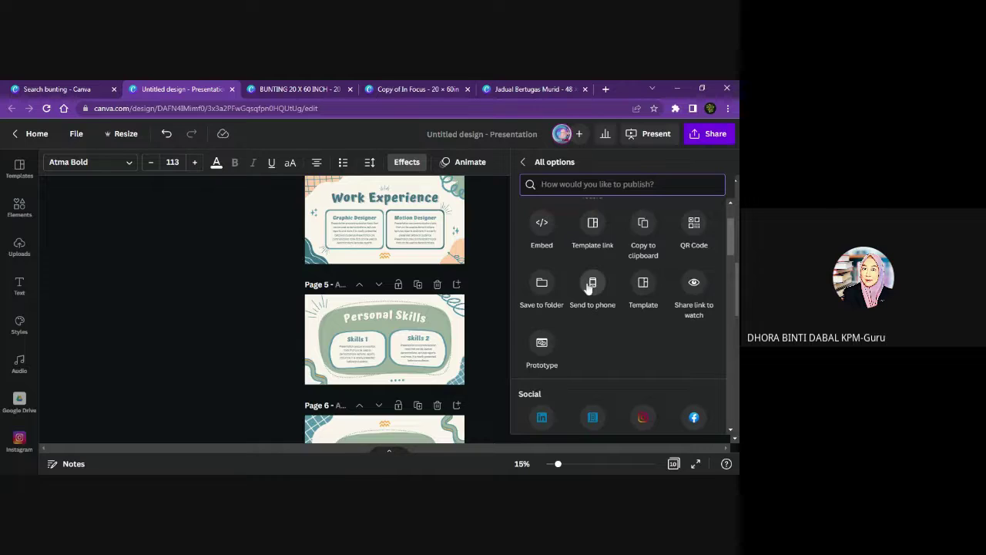
{"action": "scroll", "coordinate": [607, 319], "scroll_direction": "down", "scroll_amount": 2}
{"action": "scroll", "coordinate": [607, 319], "scroll_direction": "down", "scroll_amount": 5}
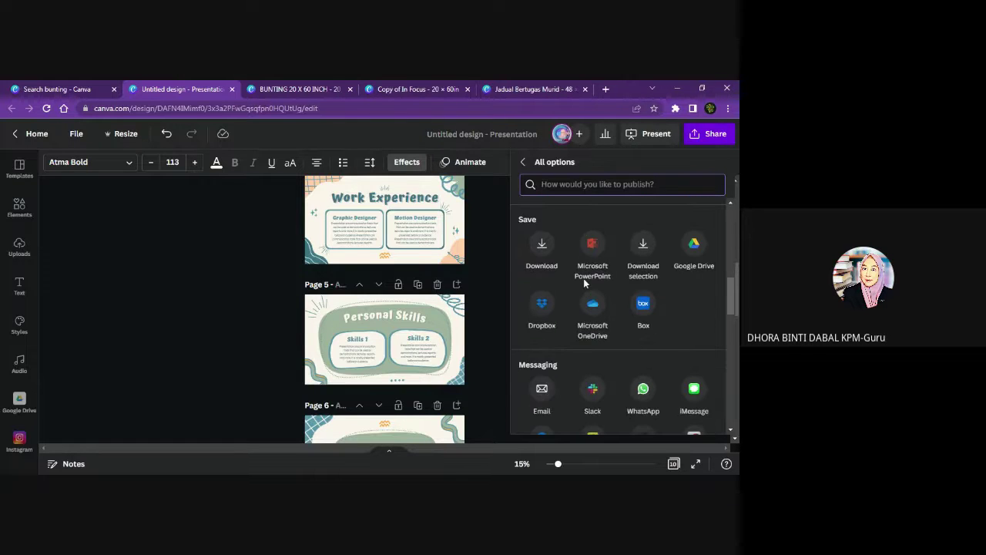
{"action": "scroll", "coordinate": [583, 280], "scroll_direction": "down", "scroll_amount": 3}
{"action": "scroll", "coordinate": [583, 283], "scroll_direction": "up", "scroll_amount": 3}
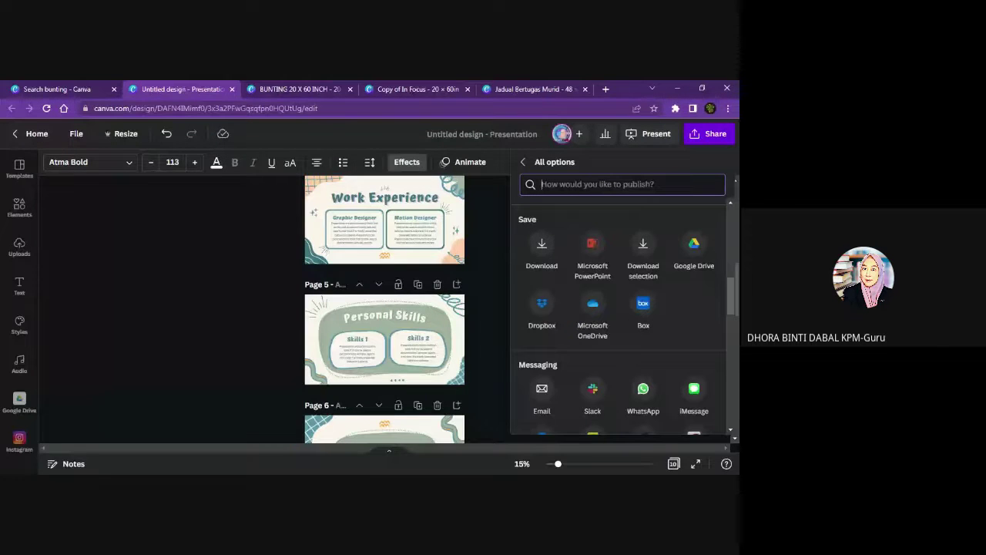
{"action": "left_click", "coordinate": [502, 173]}
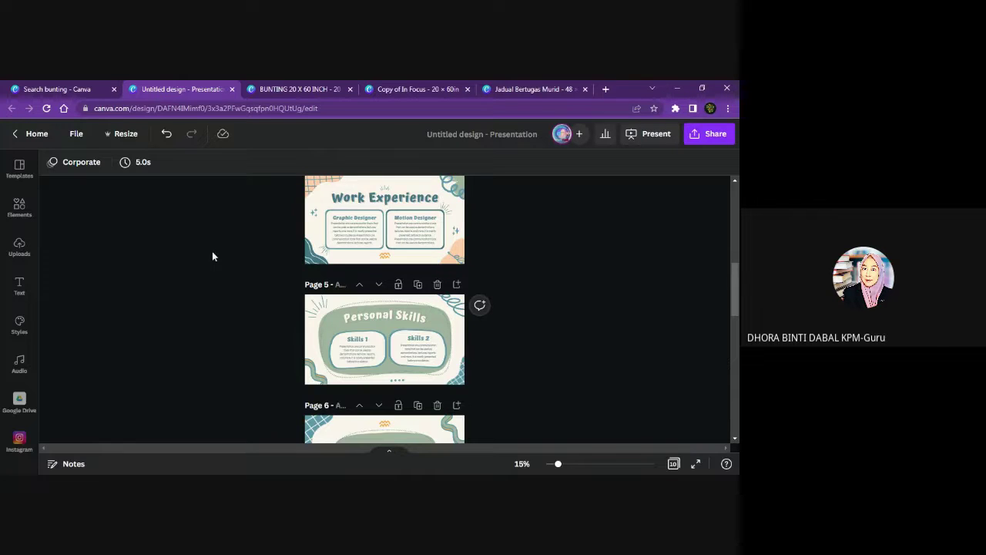
Insert the uploaded image of three children at a computer onto page 5, Personal Skills
{"action": "left_click", "coordinate": [18, 210]}
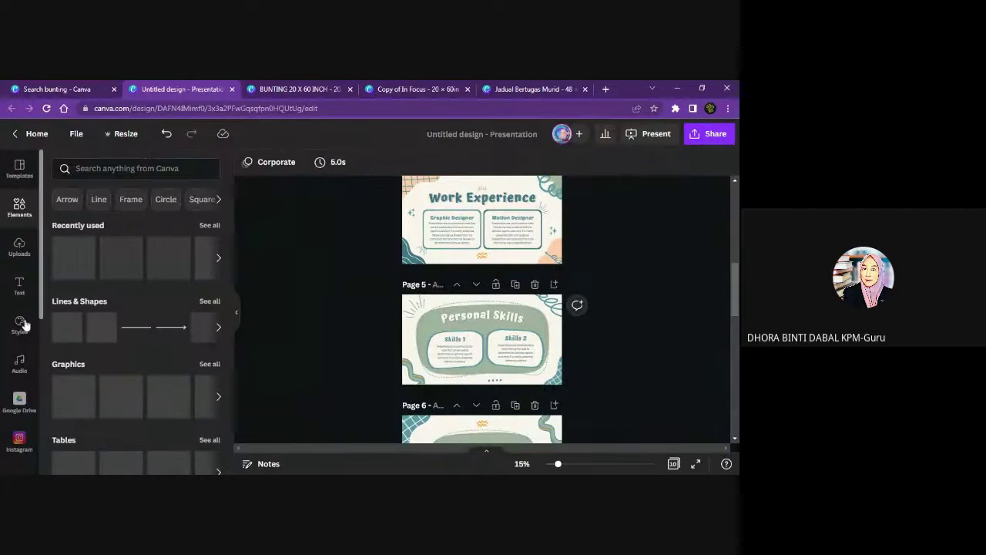
{"action": "left_click", "coordinate": [19, 248]}
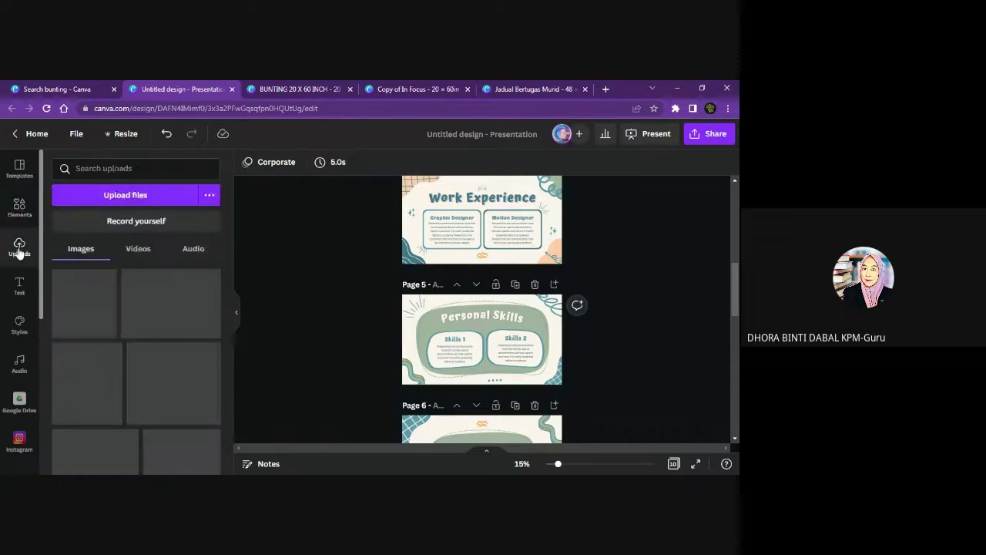
{"action": "scroll", "coordinate": [176, 373], "scroll_direction": "down", "scroll_amount": 10}
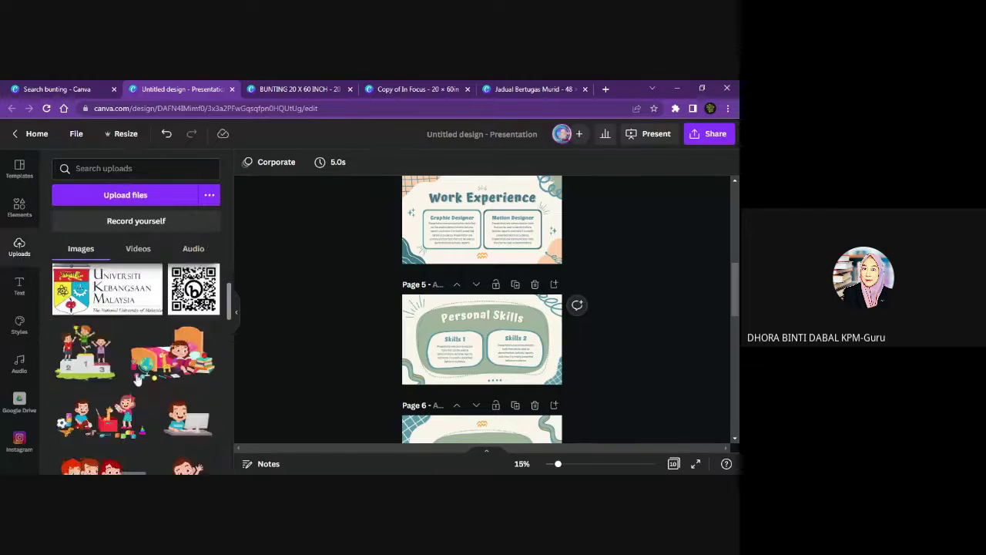
{"action": "scroll", "coordinate": [99, 411], "scroll_direction": "down", "scroll_amount": 2}
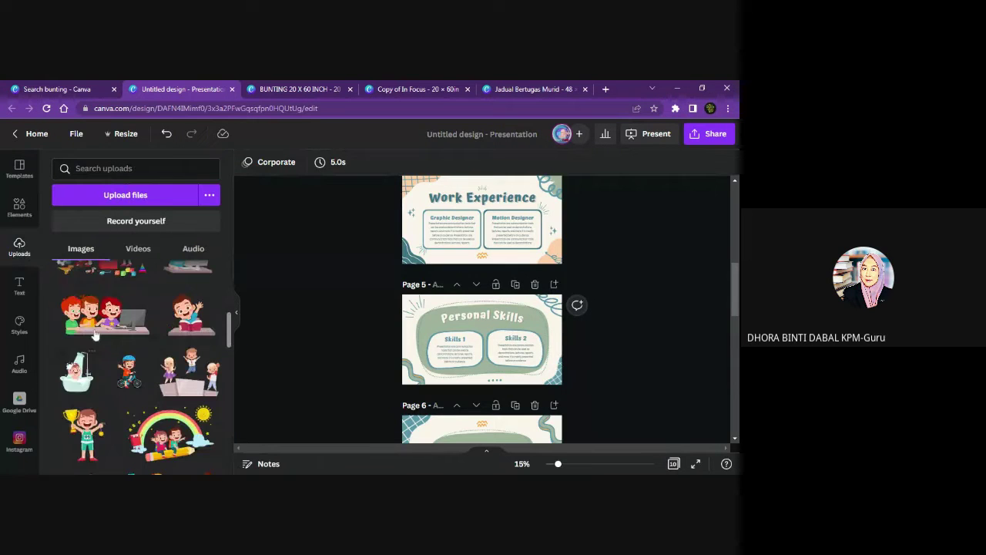
{"action": "left_click", "coordinate": [97, 327]}
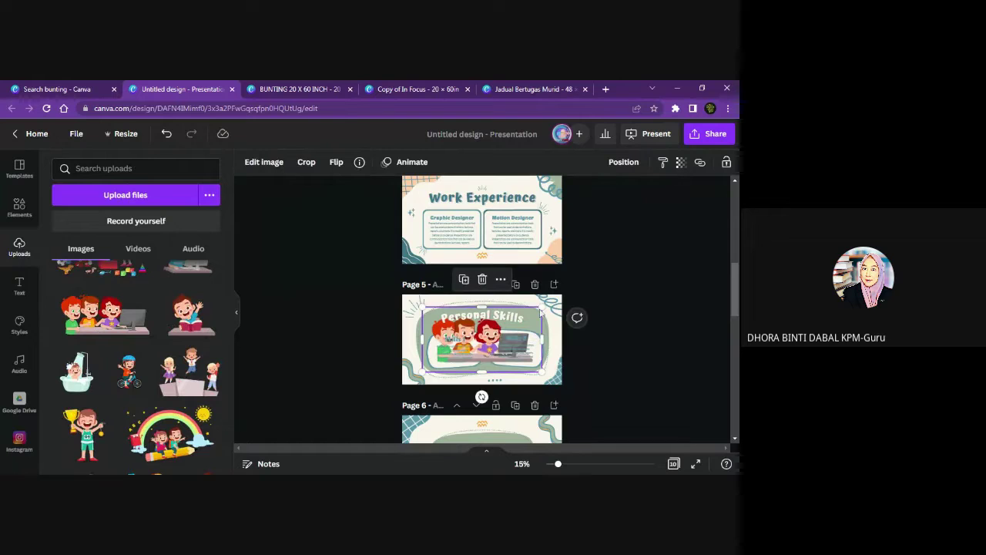